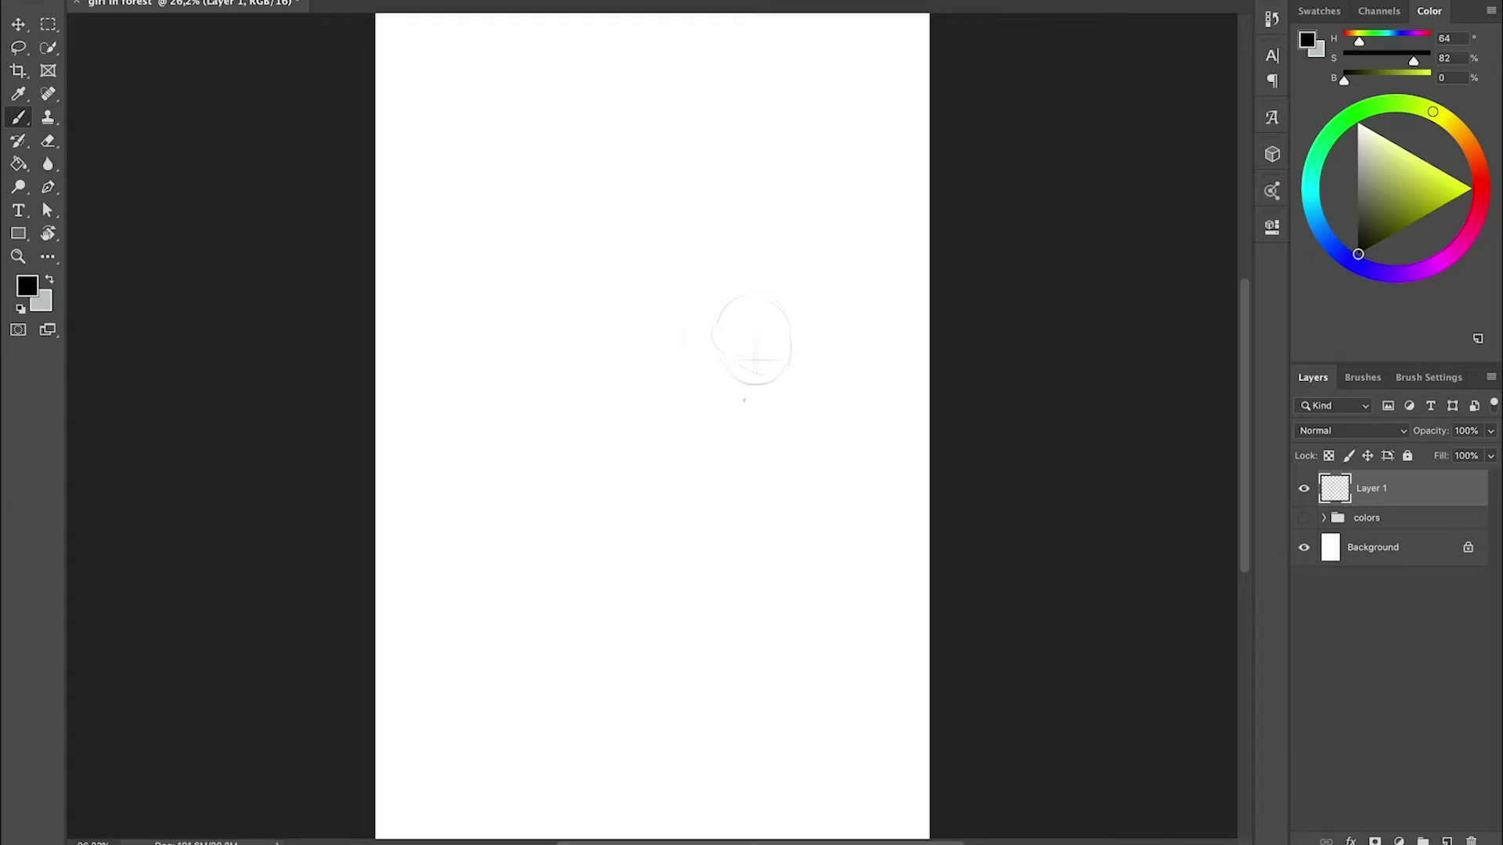
# - Sketch the torso beneath the head and the raised arm to its right
pyautogui.moveTo(743, 400)
pyautogui.mouseDown()
pyautogui.moveTo(804, 453)
pyautogui.moveTo(734, 464)
pyautogui.mouseUp()
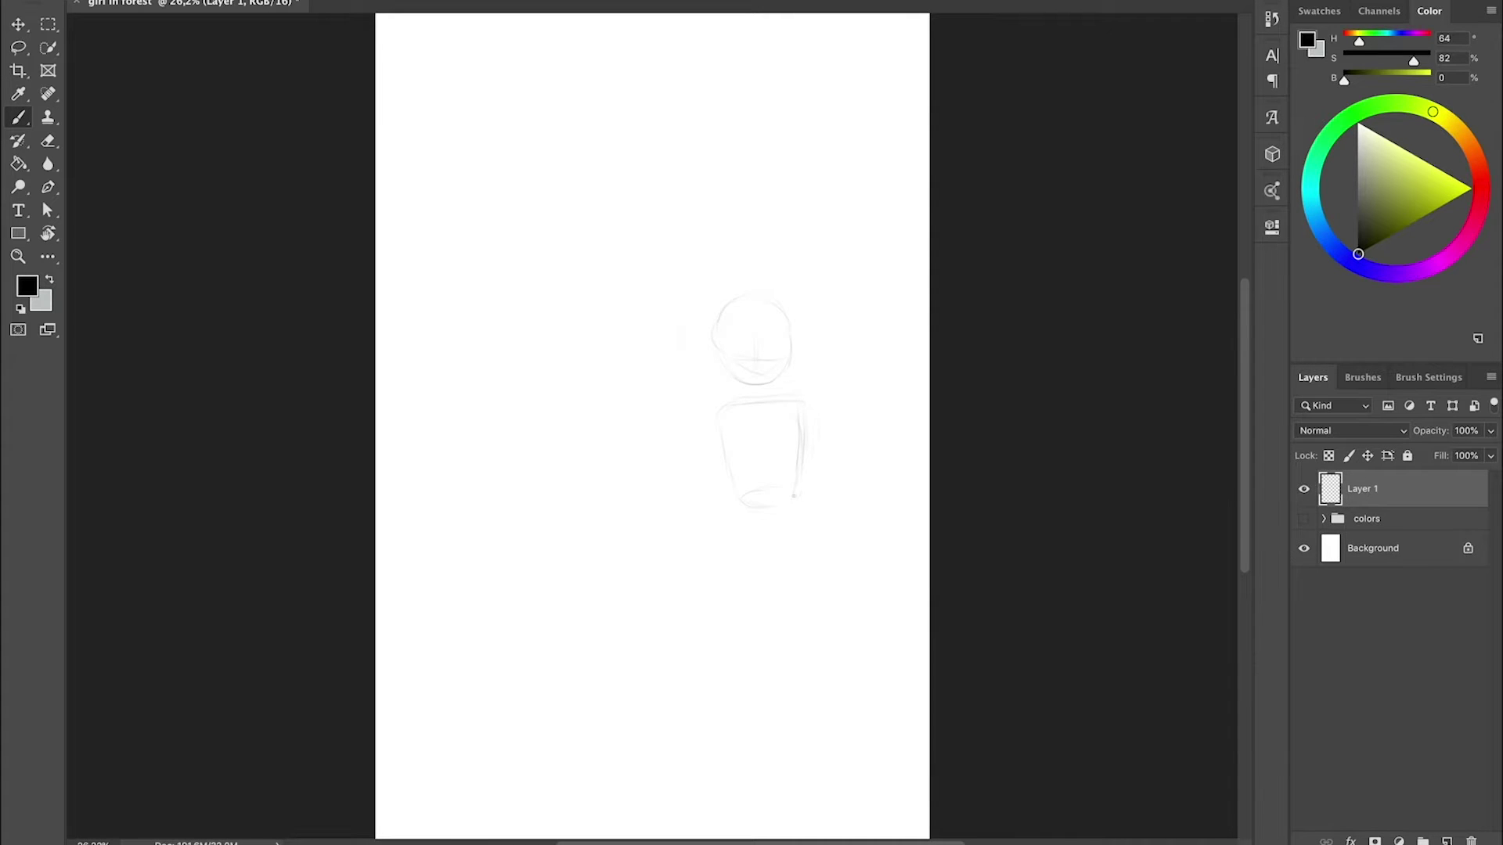
pyautogui.moveTo(735, 518); pyautogui.dragTo(721, 551)
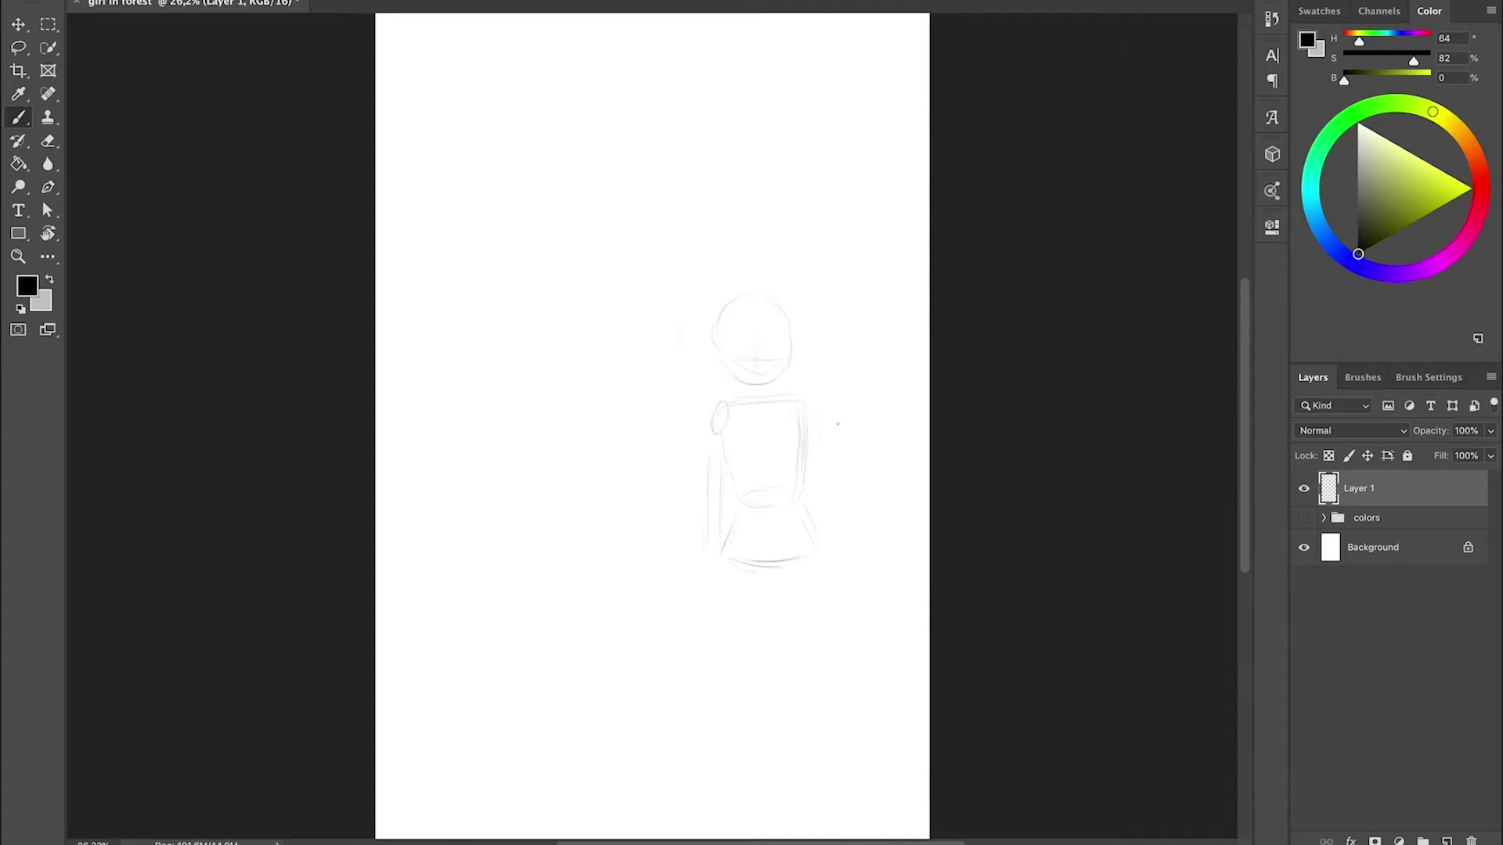
pyautogui.moveTo(852, 471); pyautogui.dragTo(908, 401)
# - Sketch the hips and legs with knee ovals, erase the old knees, and redraw the lower legs
pyautogui.moveTo(724, 548)
pyautogui.mouseDown()
pyautogui.moveTo(806, 540)
pyautogui.moveTo(754, 671)
pyautogui.moveTo(740, 661)
pyautogui.mouseUp()
pyautogui.moveTo(783, 579); pyautogui.dragTo(781, 622)
pyautogui.moveTo(814, 565)
pyautogui.mouseDown()
pyautogui.moveTo(802, 653)
pyautogui.moveTo(800, 632)
pyautogui.moveTo(739, 693)
pyautogui.moveTo(811, 755)
pyautogui.moveTo(729, 810)
pyautogui.mouseUp()
pyautogui.press('e')
pyautogui.press('b')
pyautogui.press('e')
pyautogui.press('b')
pyautogui.moveTo(784, 759); pyautogui.dragTo(788, 797)
# - On a new layer beneath the figure, sketch the right tree trunk and a winding ground line
pyautogui.hotkey('ctrl', 'shift', 'alt', 'n')
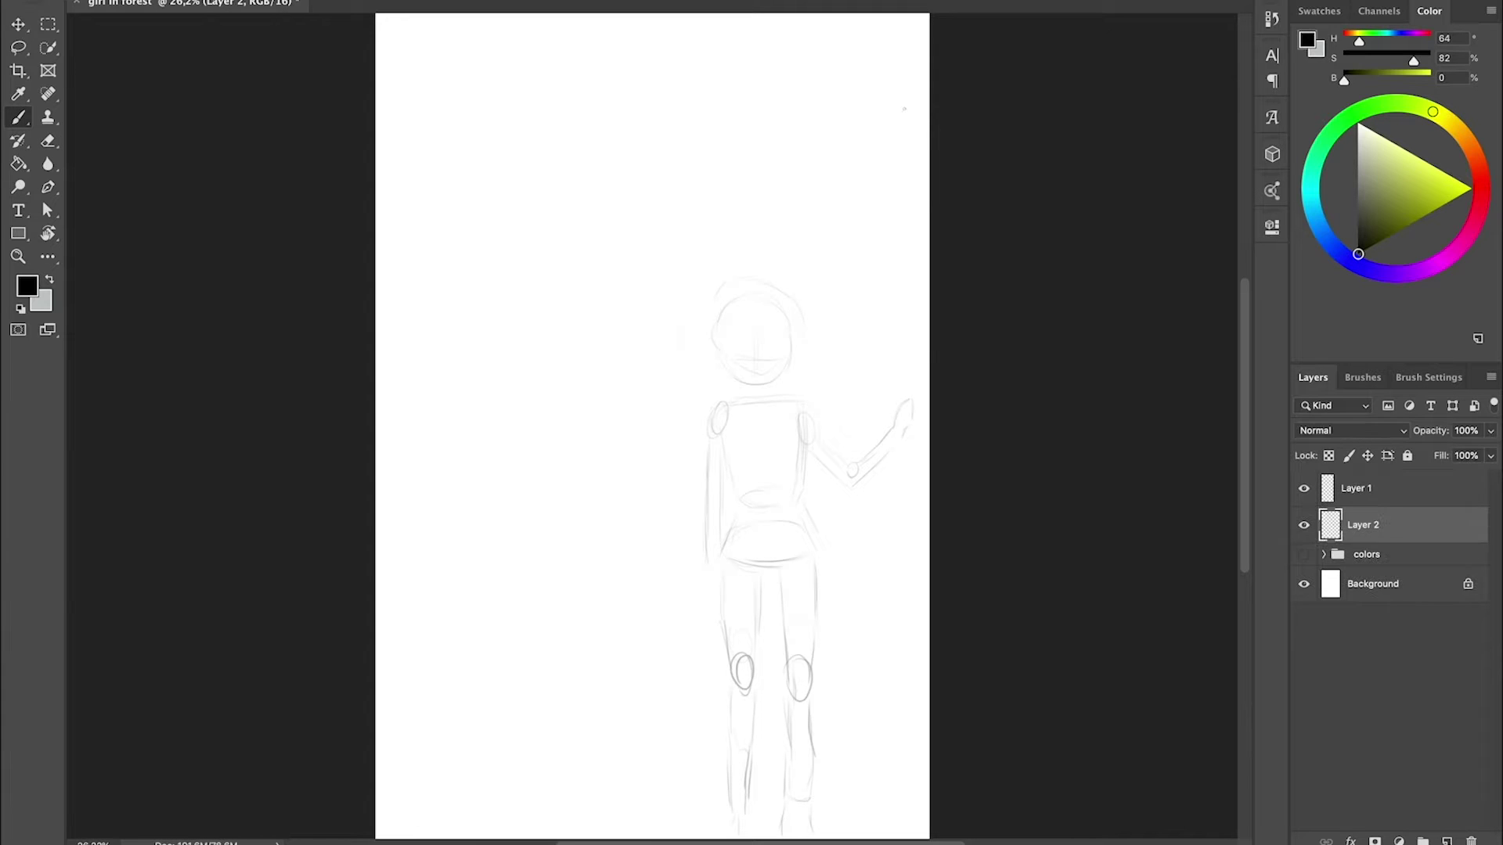
pyautogui.moveTo(708, 314); pyautogui.dragTo(803, 321)
pyautogui.moveTo(885, 430); pyautogui.dragTo(874, 71)
pyautogui.moveTo(889, 771); pyautogui.dragTo(848, 836)
pyautogui.hscroll(2, 615, 427)
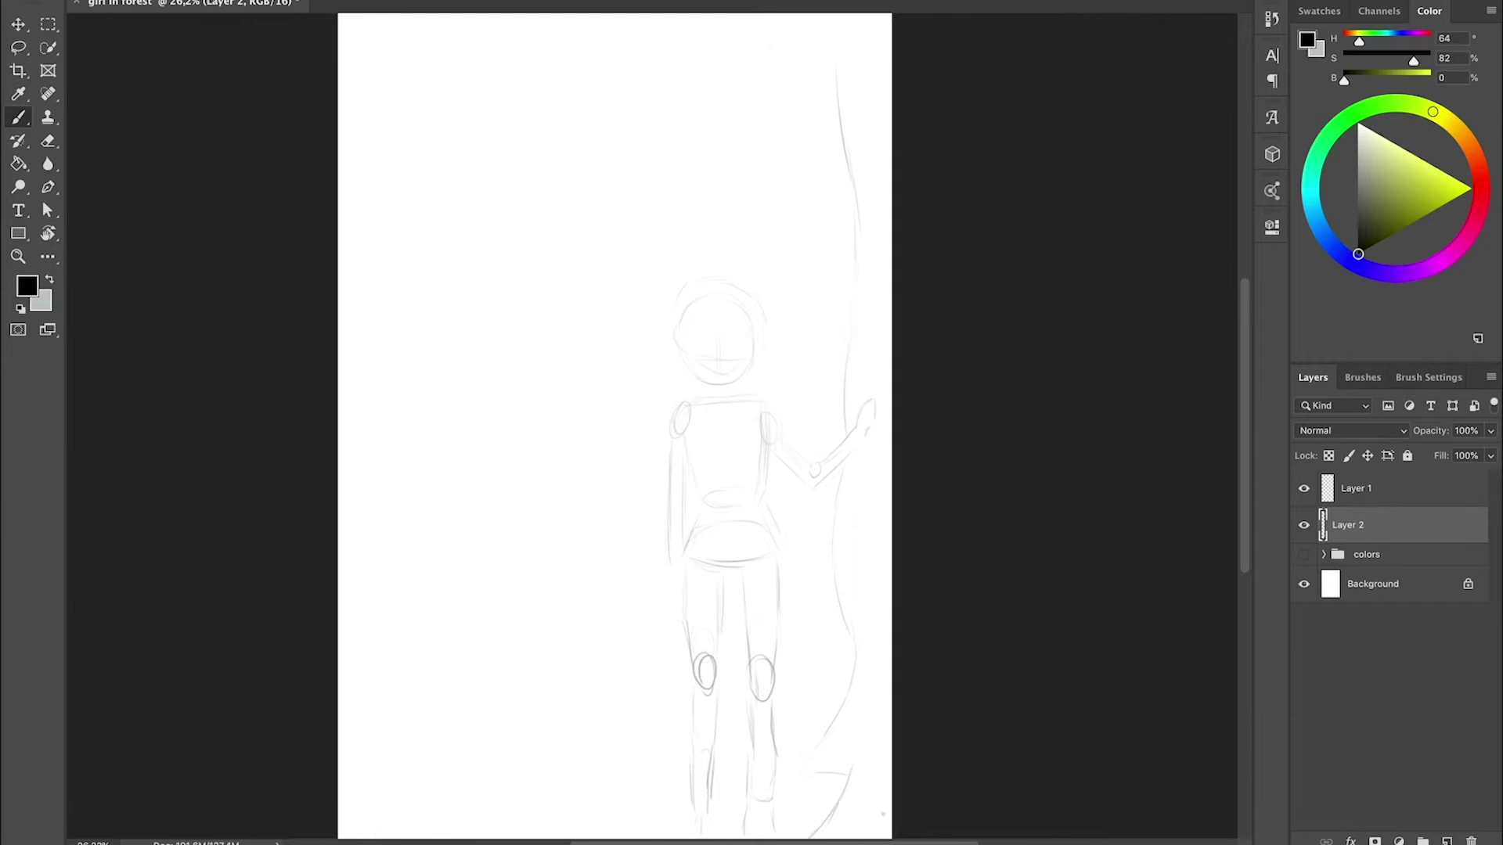
pyautogui.moveTo(343, 603); pyautogui.dragTo(576, 832)
# - Sketch the tall left trunk with a thickened base, then shrink the figure slightly
pyautogui.moveTo(406, 552); pyautogui.dragTo(422, 24)
pyautogui.scroll(-3, 745, 419)
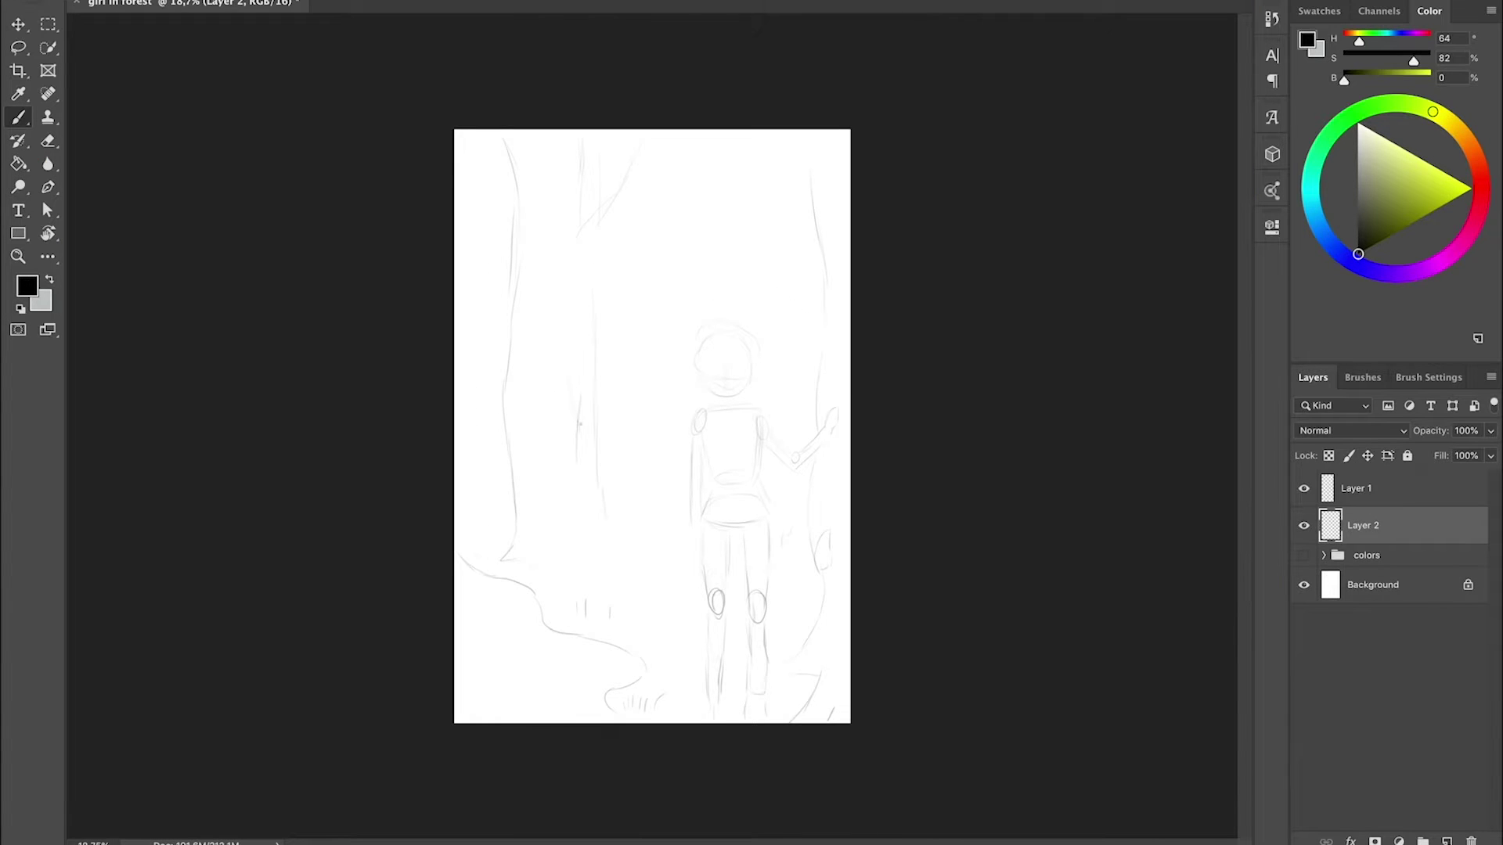
pyautogui.moveTo(503, 496); pyautogui.dragTo(493, 562)
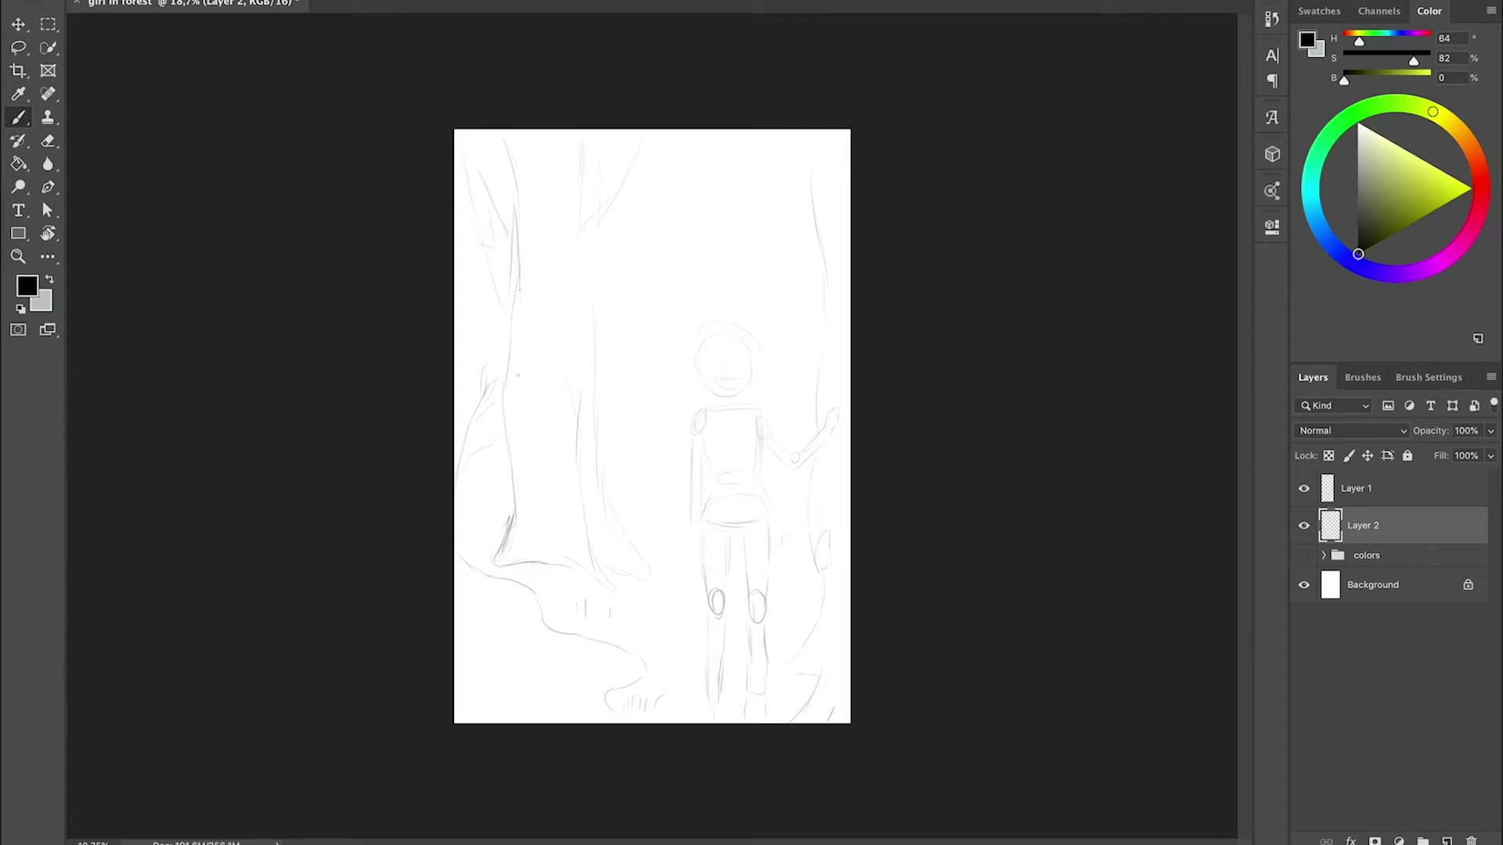
pyautogui.moveTo(501, 562); pyautogui.dragTo(548, 561)
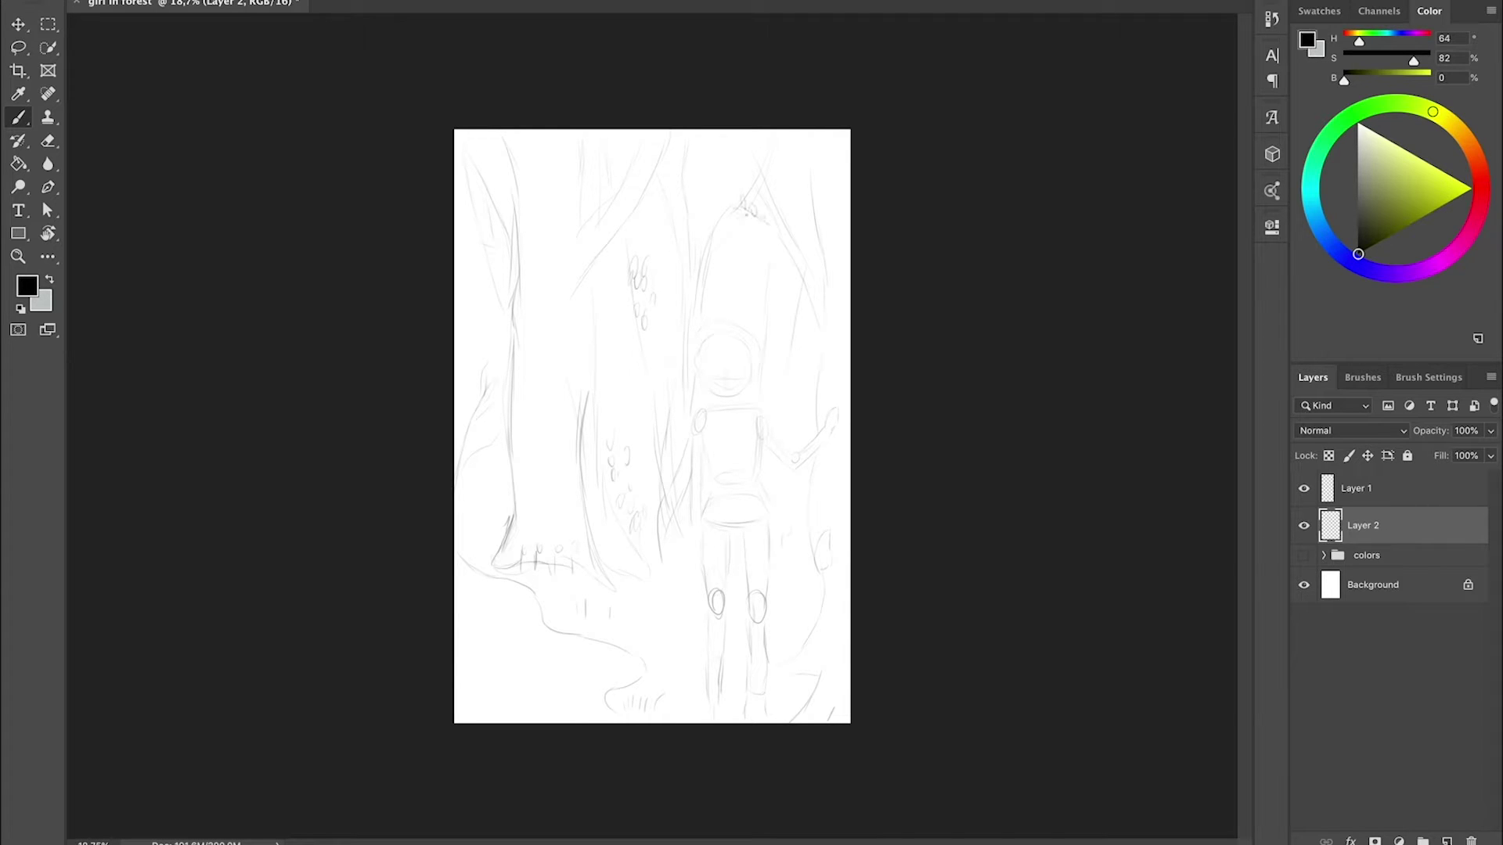
pyautogui.moveTo(736, 489); pyautogui.dragTo(748, 510)
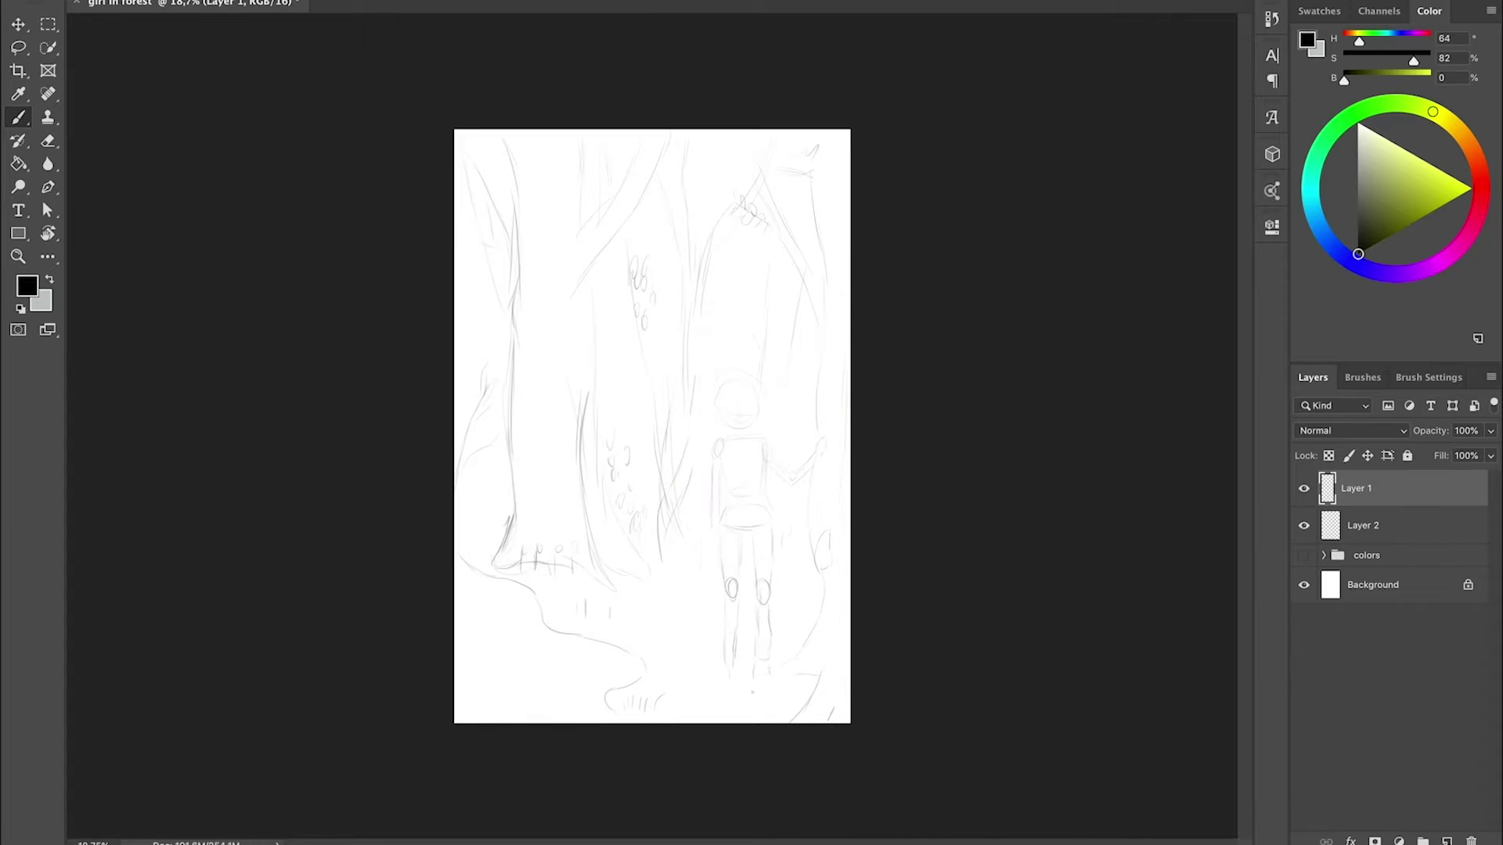
# - On a new layer, draw the hoodie's head outline, chest centre line and right shoulder
pyautogui.hotkey('ctrl', 'shift', 'alt', 'n')
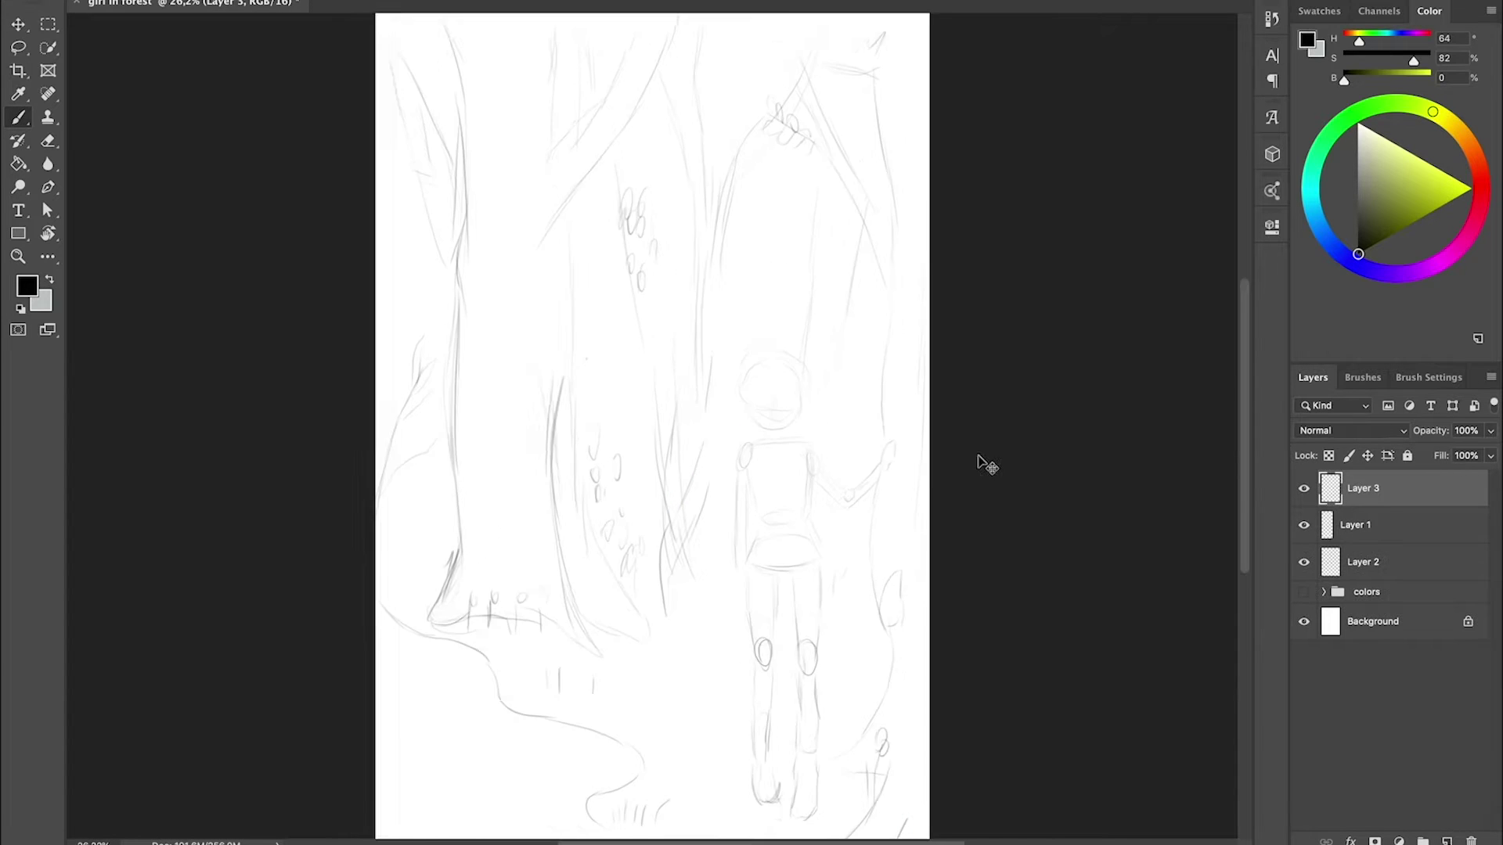
pyautogui.scroll(3, 725, 501)
pyautogui.moveTo(783, 331); pyautogui.dragTo(760, 382)
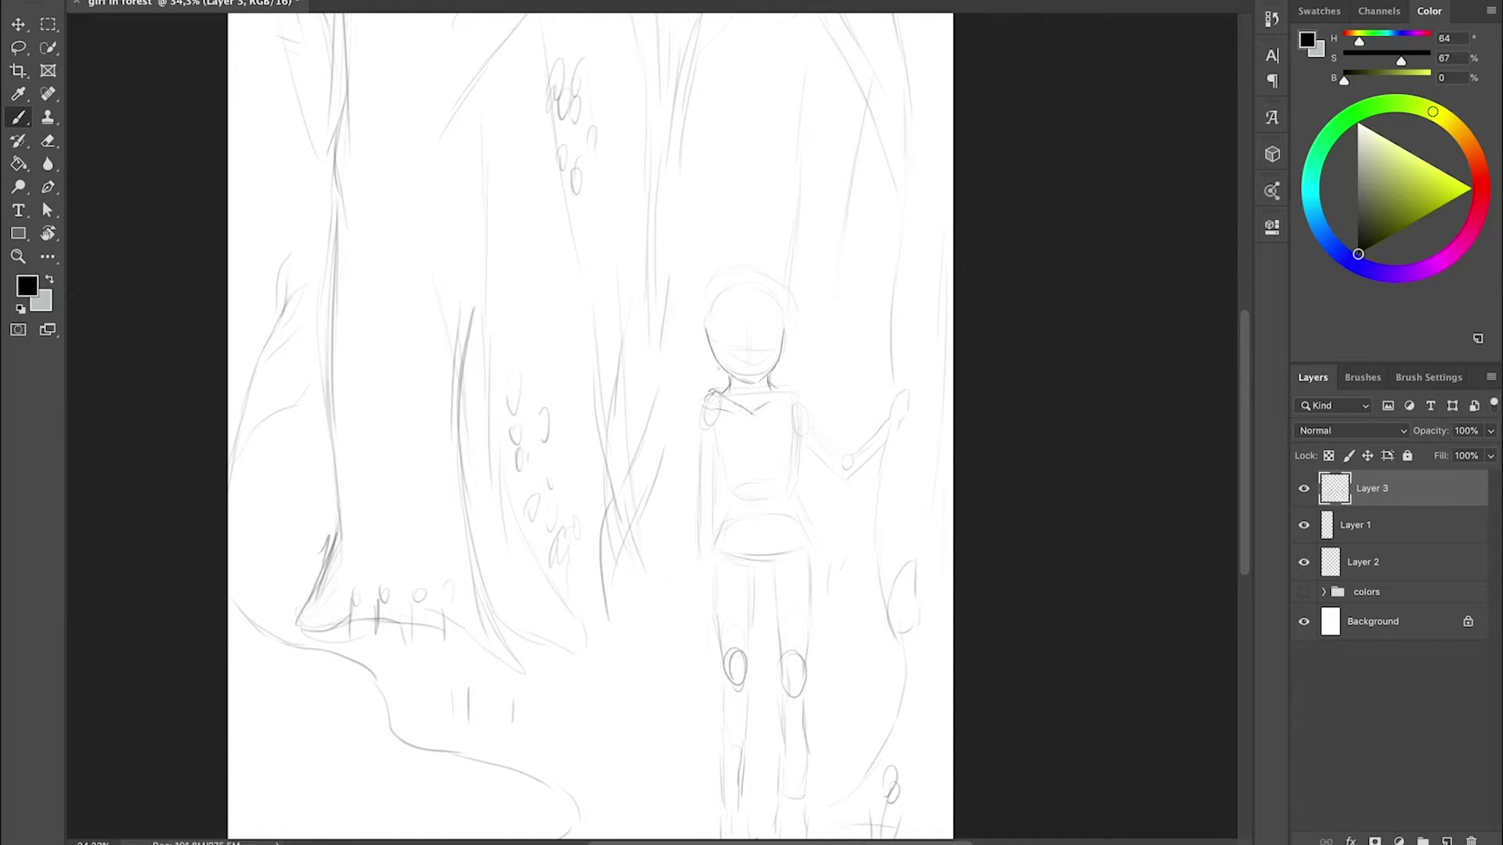
pyautogui.moveTo(764, 415); pyautogui.dragTo(747, 454)
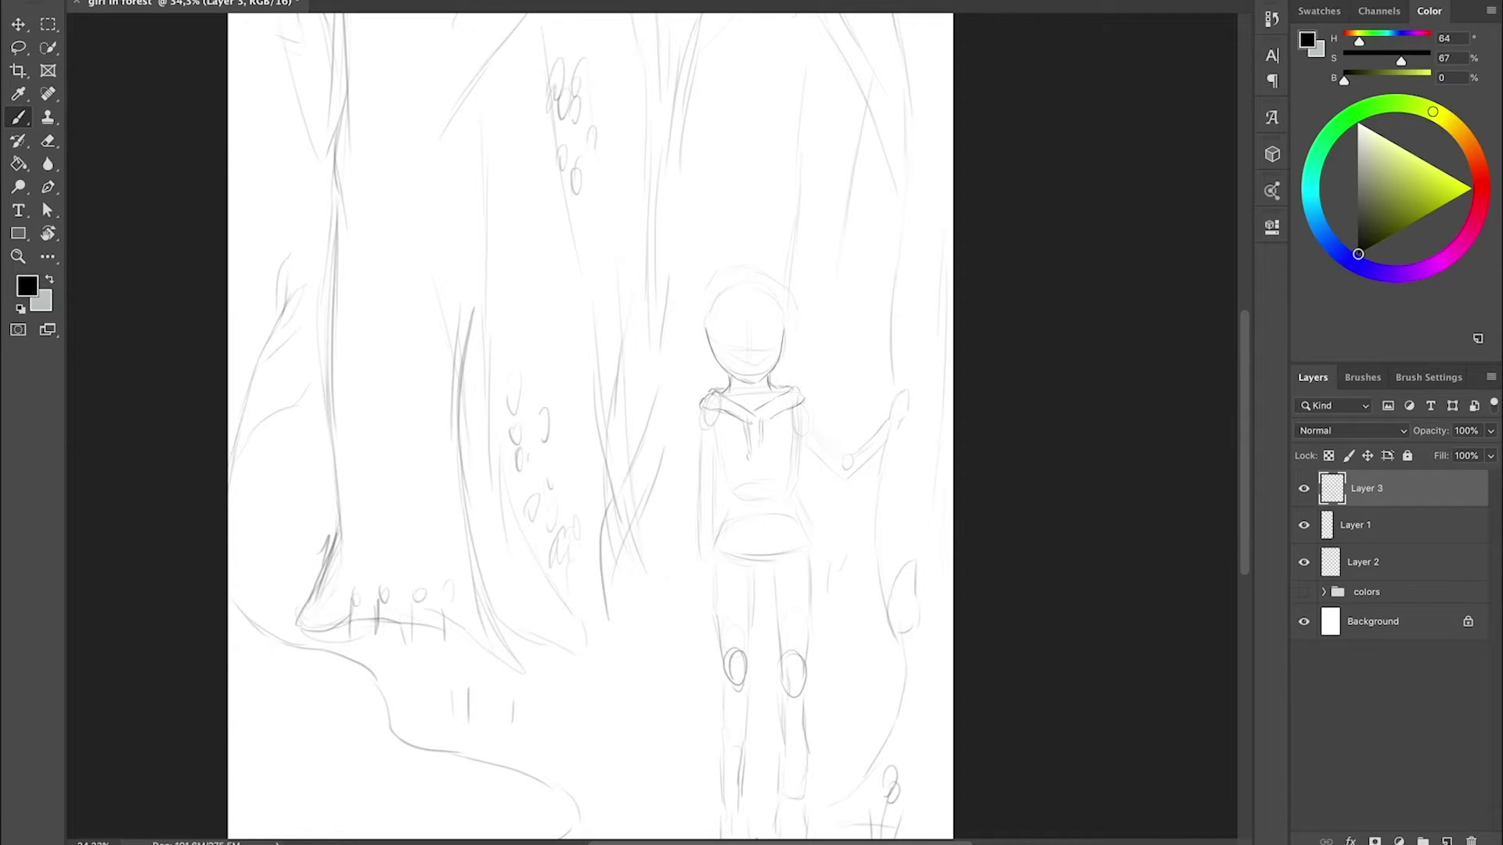
pyautogui.moveTo(818, 403)
pyautogui.mouseDown()
pyautogui.moveTo(796, 509)
pyautogui.moveTo(802, 416)
pyautogui.moveTo(848, 484)
pyautogui.mouseUp()
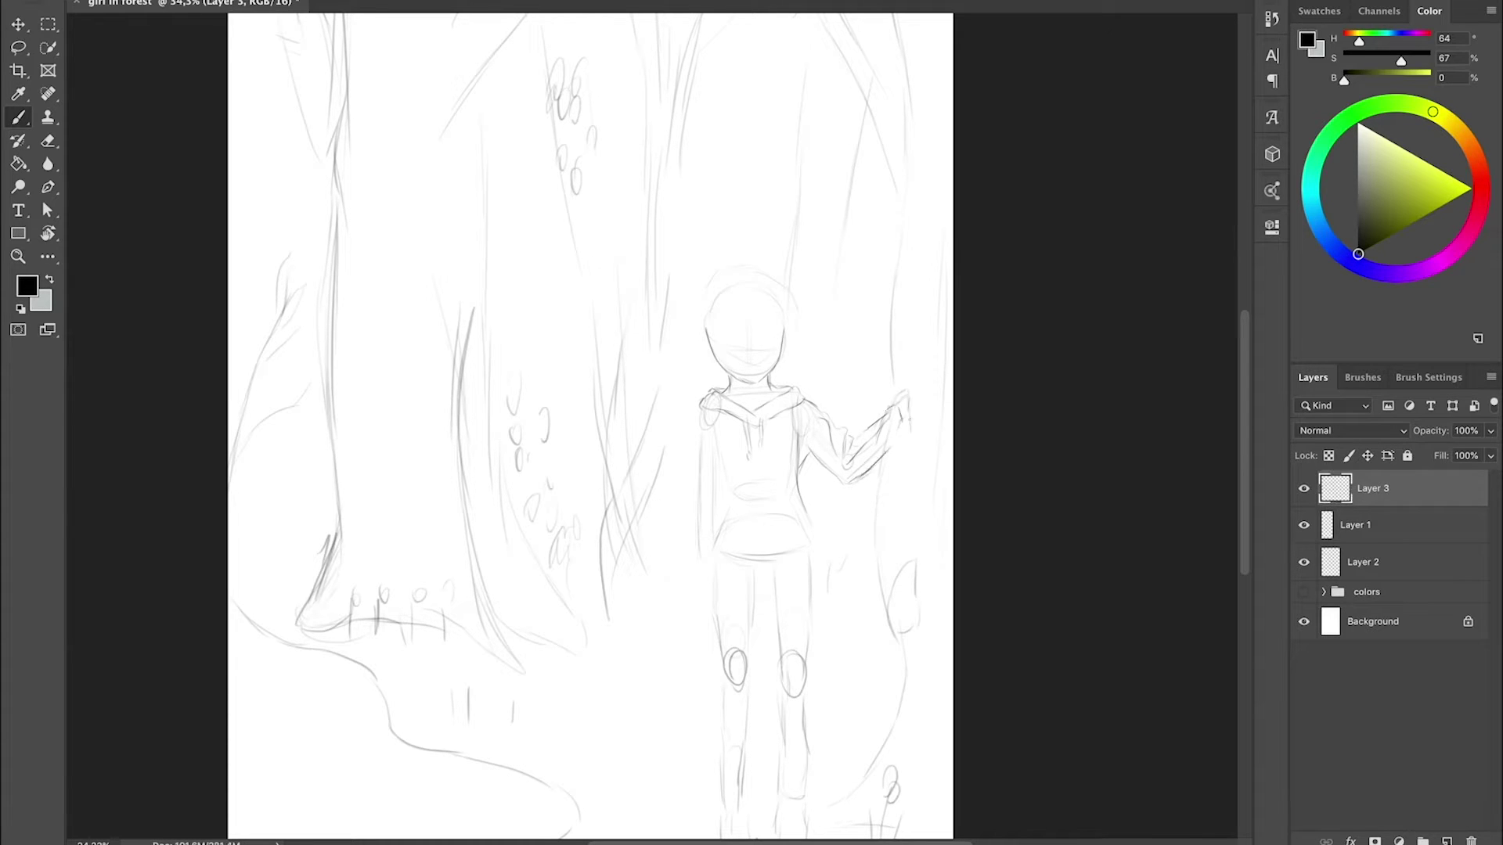
# - Add Layer 4 and sketch the raised hand, returning to Layer 3
pyautogui.hotkey('ctrl', 'shift', 'alt', 'n')
pyautogui.moveTo(922, 379); pyautogui.dragTo(914, 412)
pyautogui.click(1429, 523)
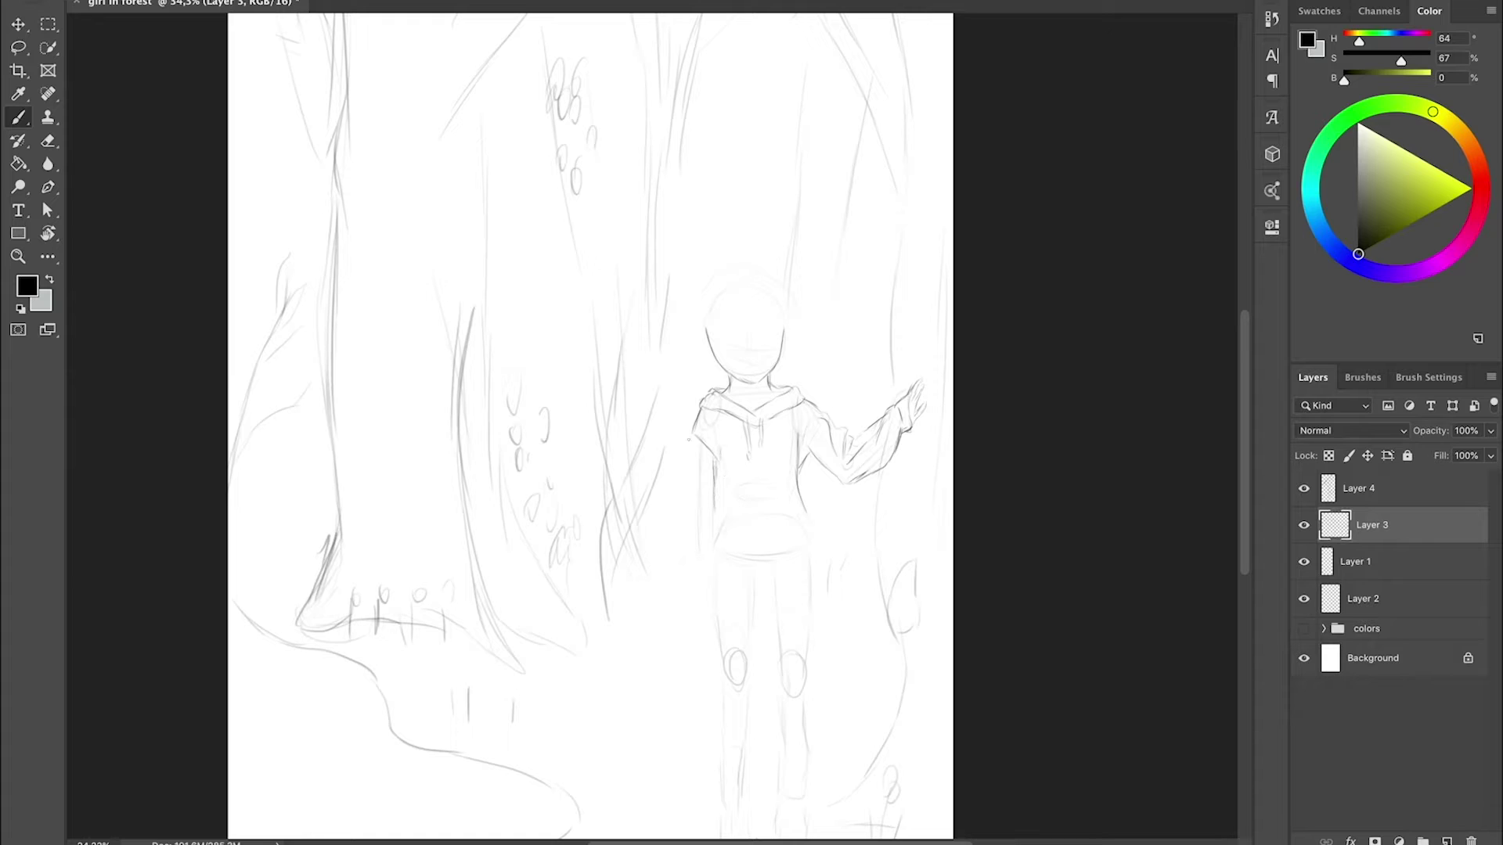
# - Sketch the left hand and the pleated skirt's folds and right edge on Layer 3
pyautogui.moveTo(714, 512); pyautogui.dragTo(717, 567)
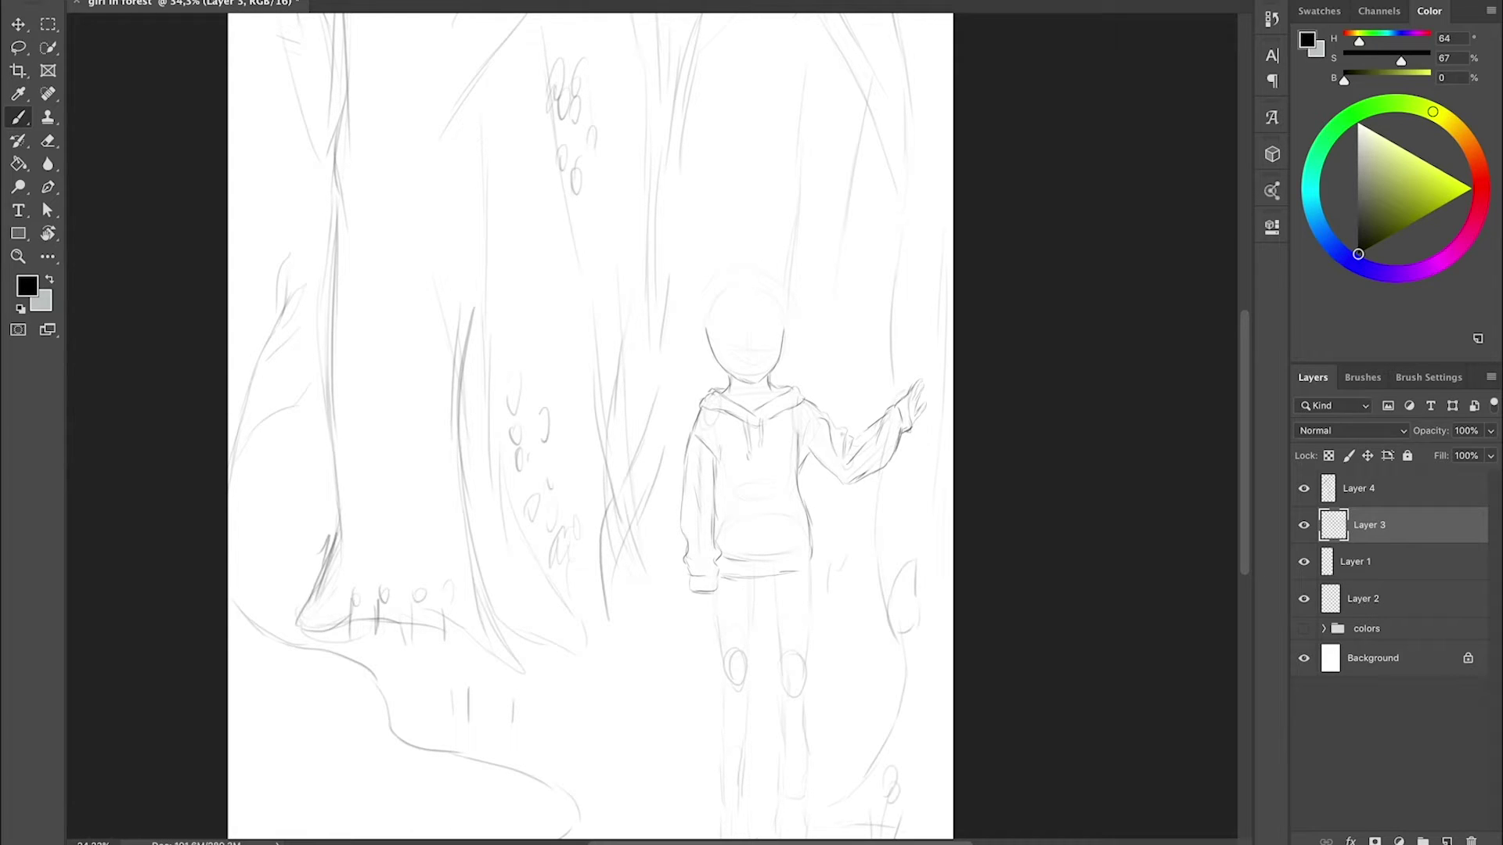
pyautogui.hotkey('alt', ']')
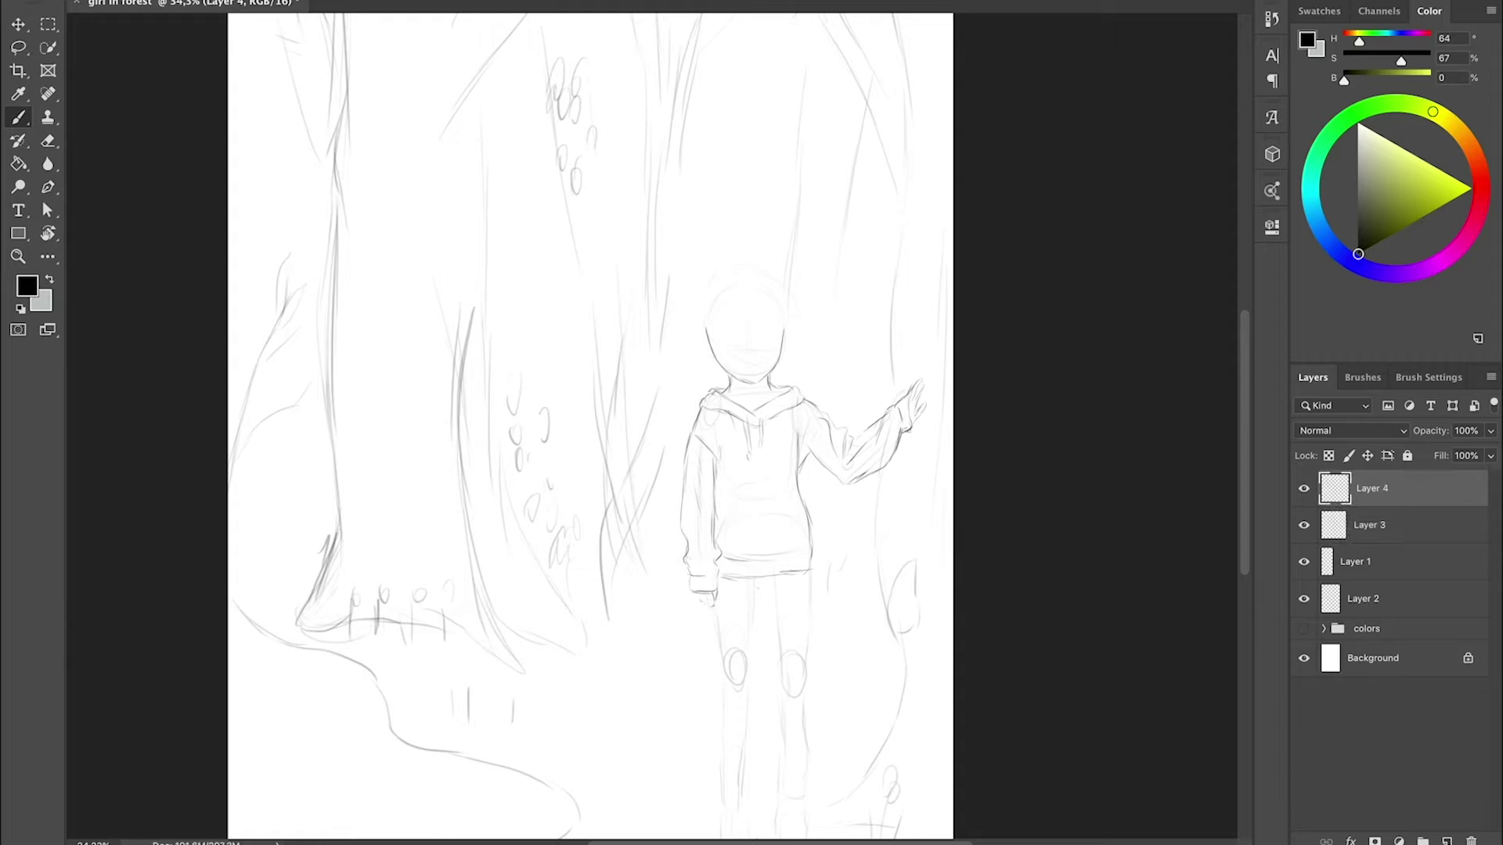
pyautogui.click(1426, 533)
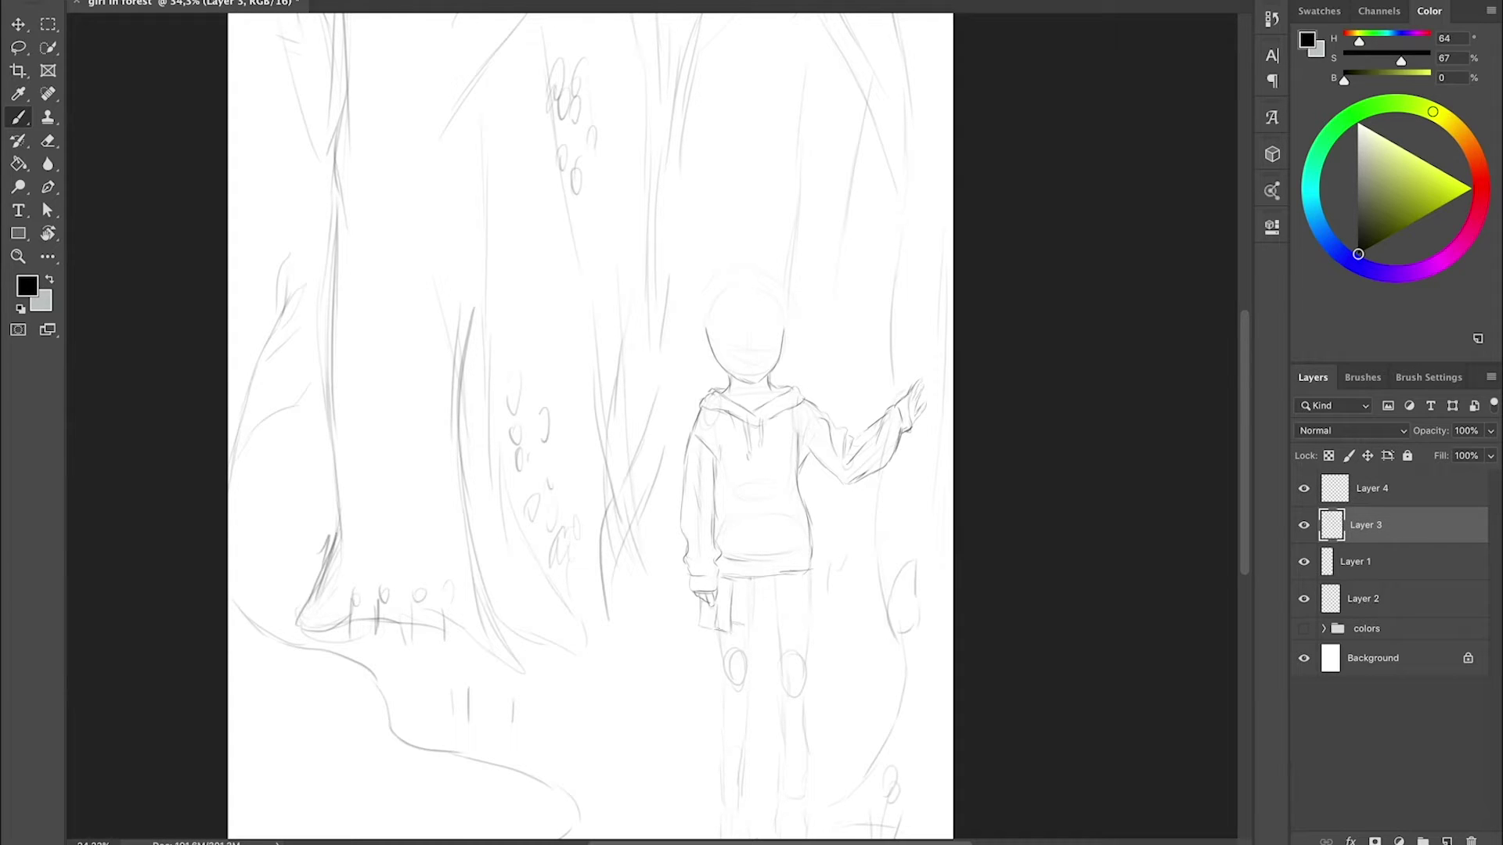
pyautogui.moveTo(749, 579); pyautogui.dragTo(751, 629)
pyautogui.moveTo(811, 576); pyautogui.dragTo(814, 616)
pyautogui.press('e')
pyautogui.press('b')
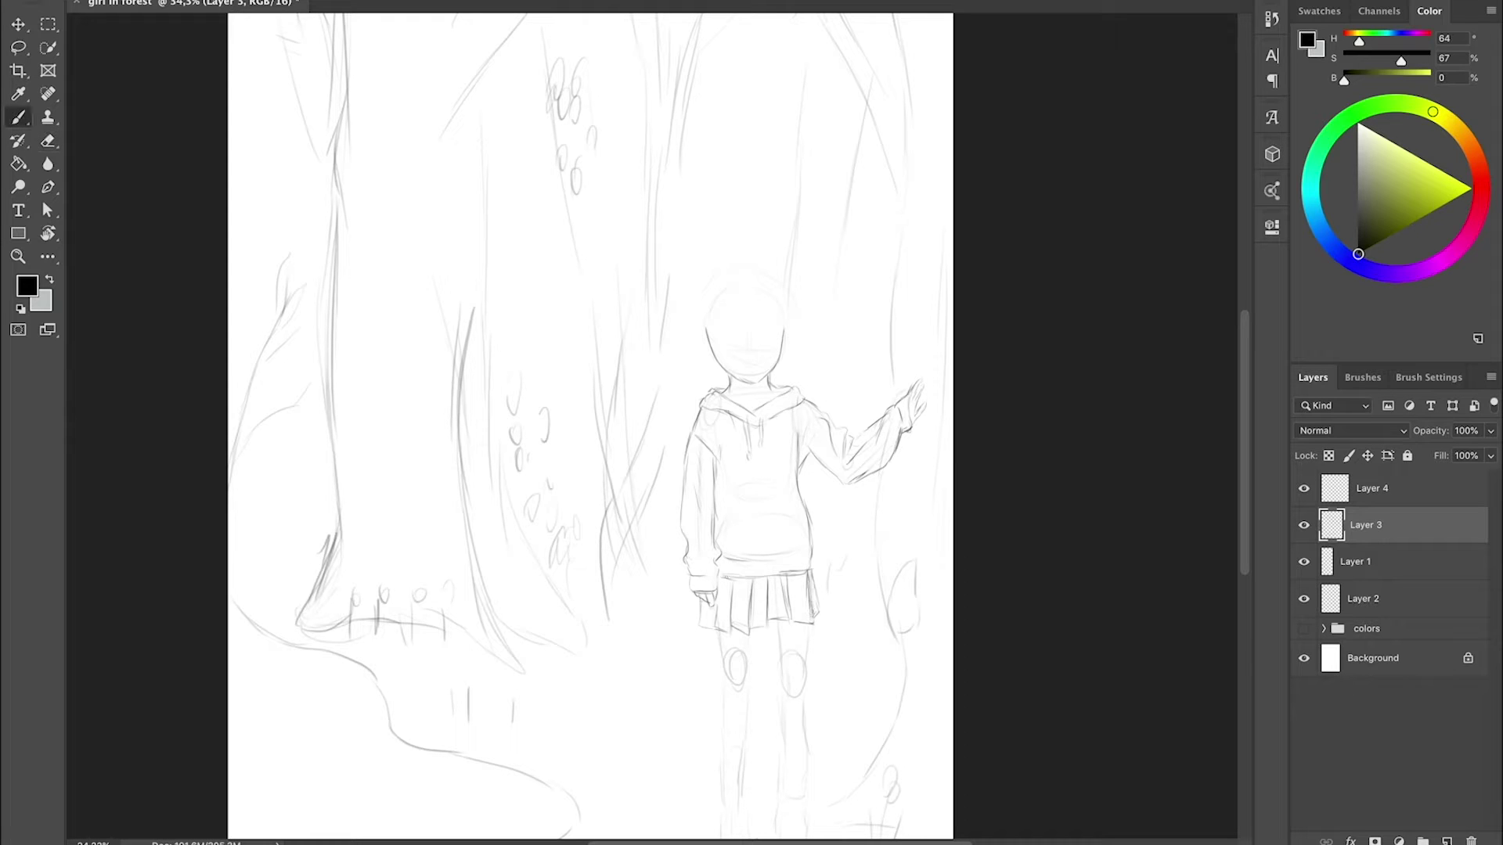
# - On Layer 4, redraw the legs, the right shoe and the left ankle and foot
pyautogui.hotkey('alt', ']')
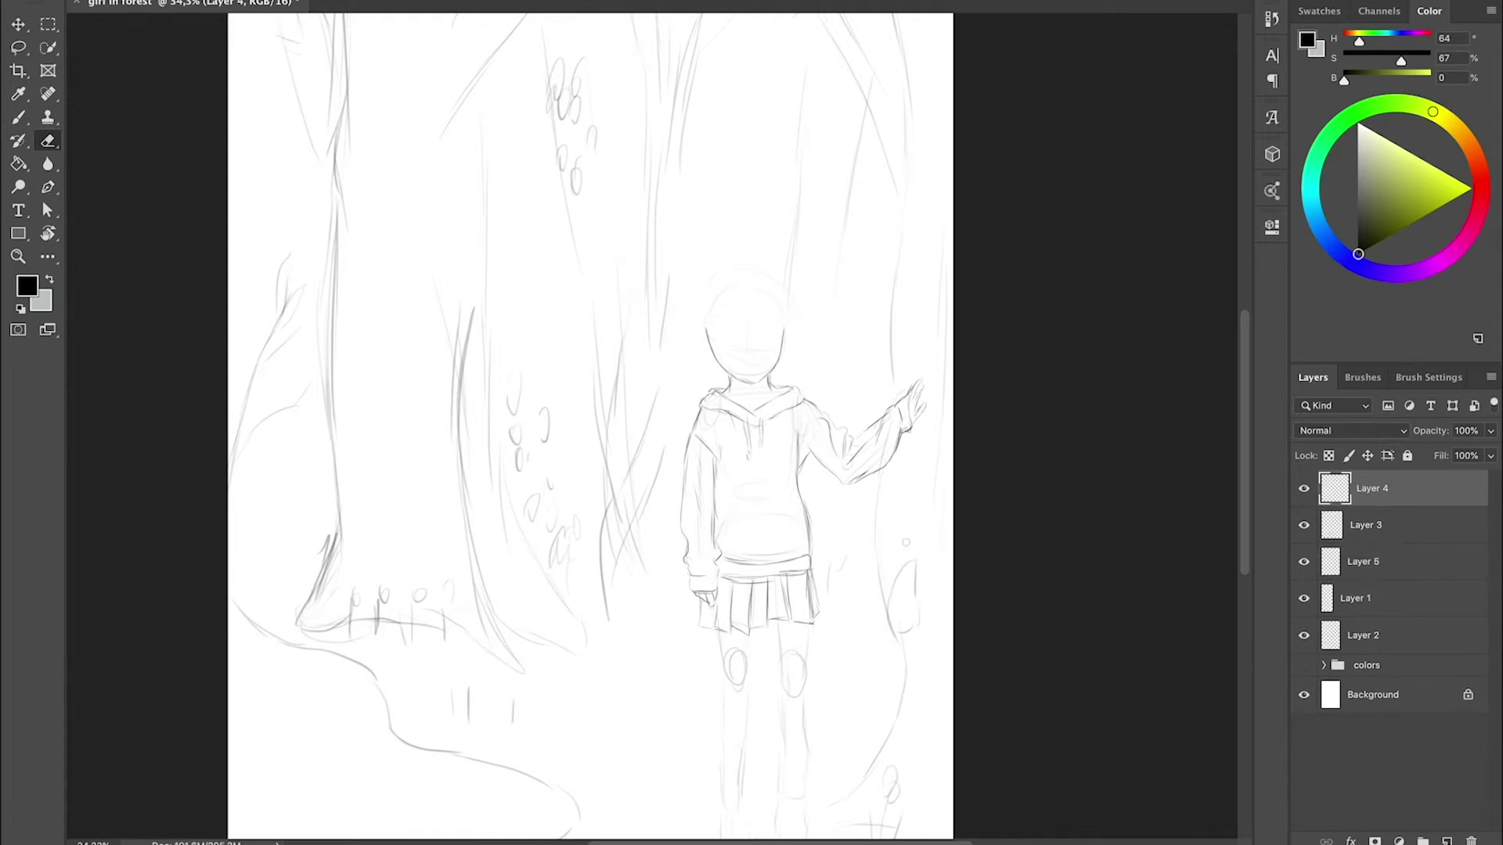
pyautogui.scroll(-1, 585, 426)
pyautogui.moveTo(712, 591); pyautogui.dragTo(711, 757)
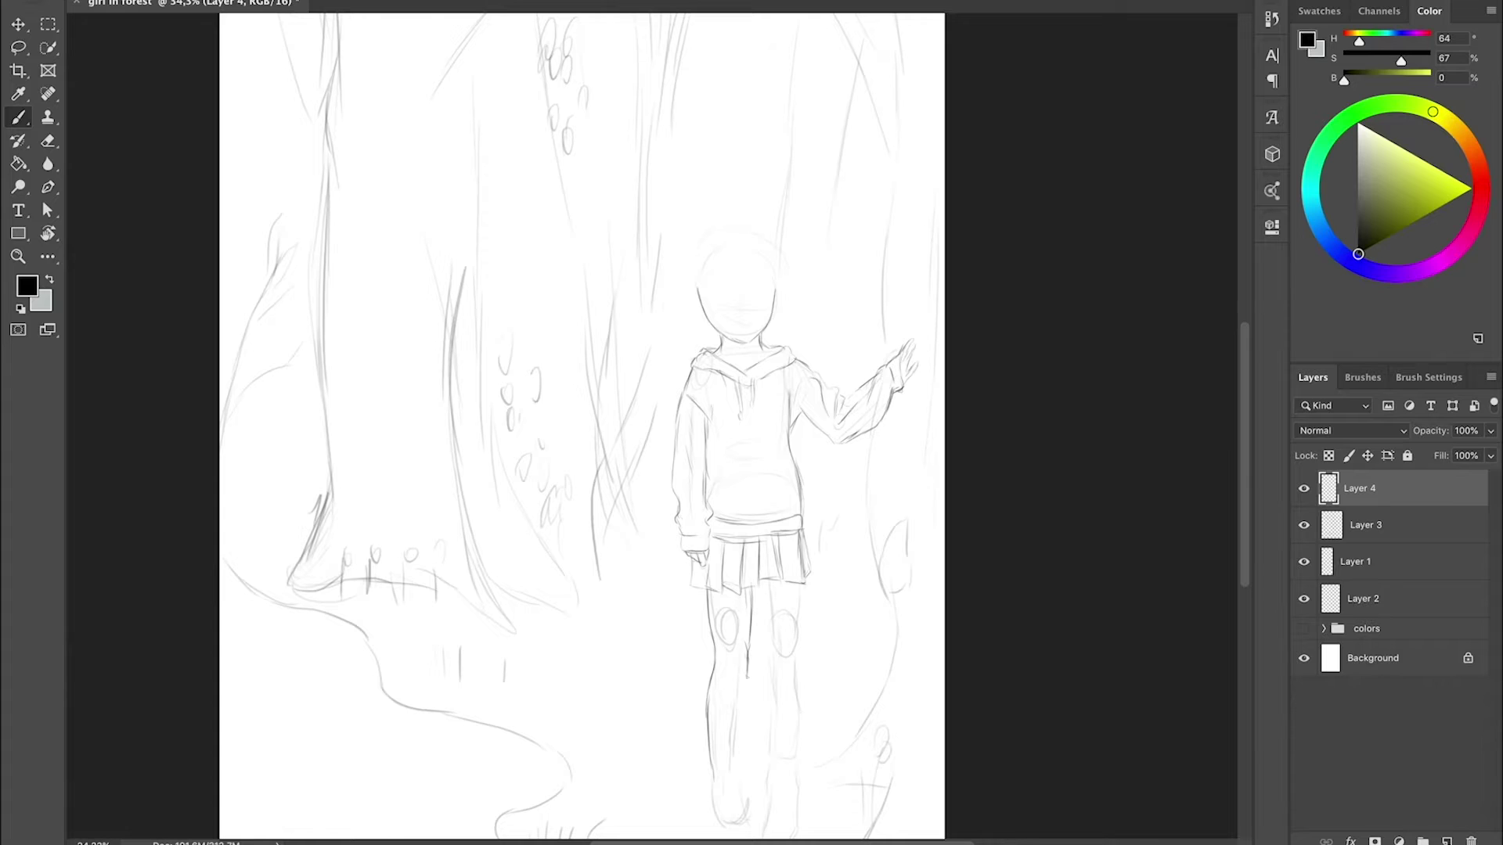
pyautogui.press('e')
pyautogui.press('b')
pyautogui.click(1303, 526)
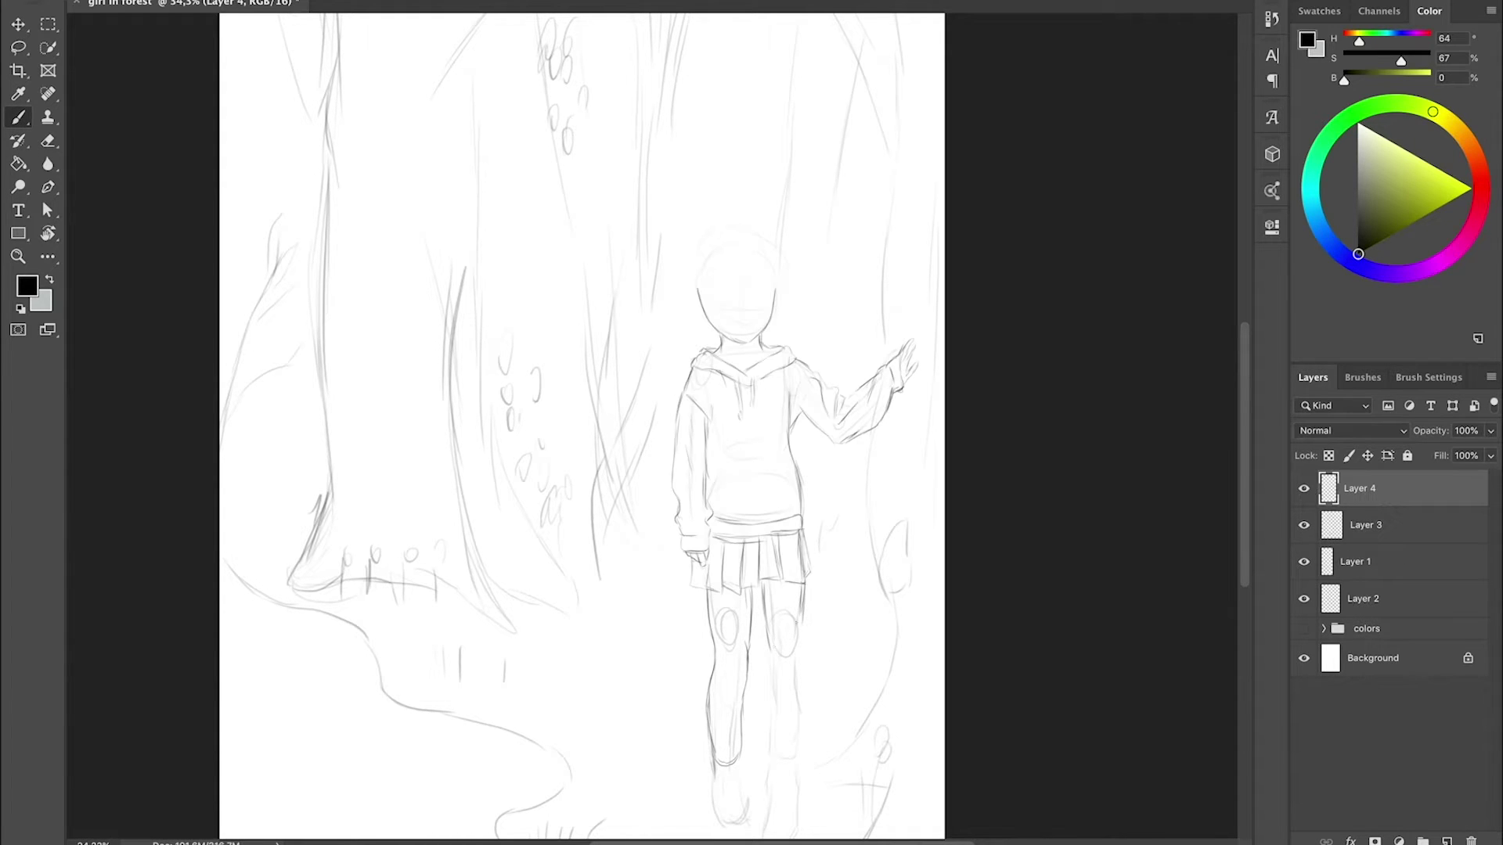
pyautogui.scroll(-2, 579, 423)
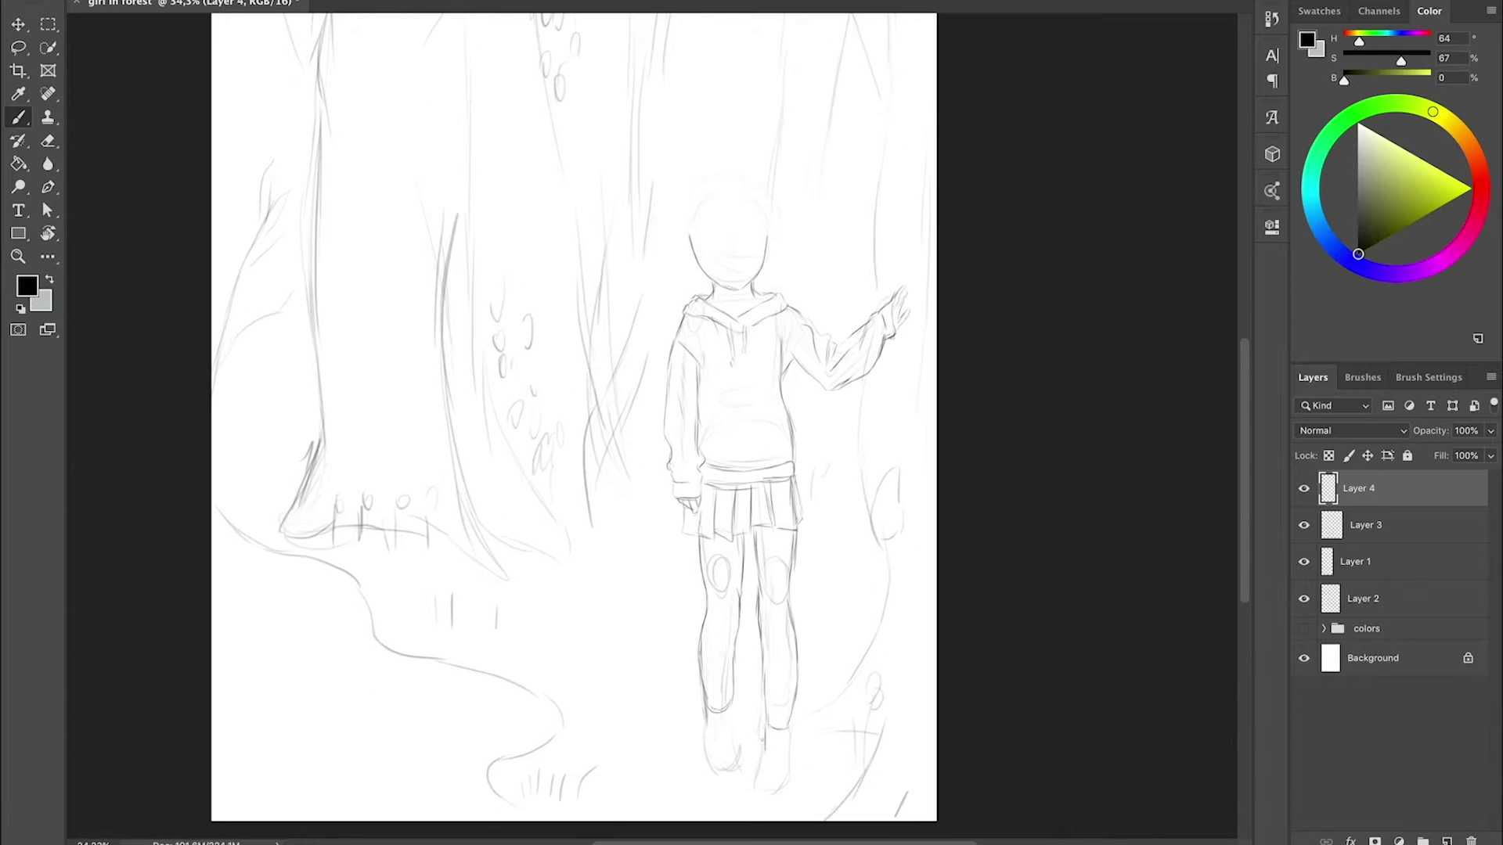
pyautogui.moveTo(789, 728); pyautogui.dragTo(790, 803)
pyautogui.moveTo(764, 720); pyautogui.dragTo(763, 803)
pyautogui.moveTo(708, 717)
pyautogui.mouseDown()
pyautogui.moveTo(730, 784)
pyautogui.moveTo(708, 778)
pyautogui.mouseUp()
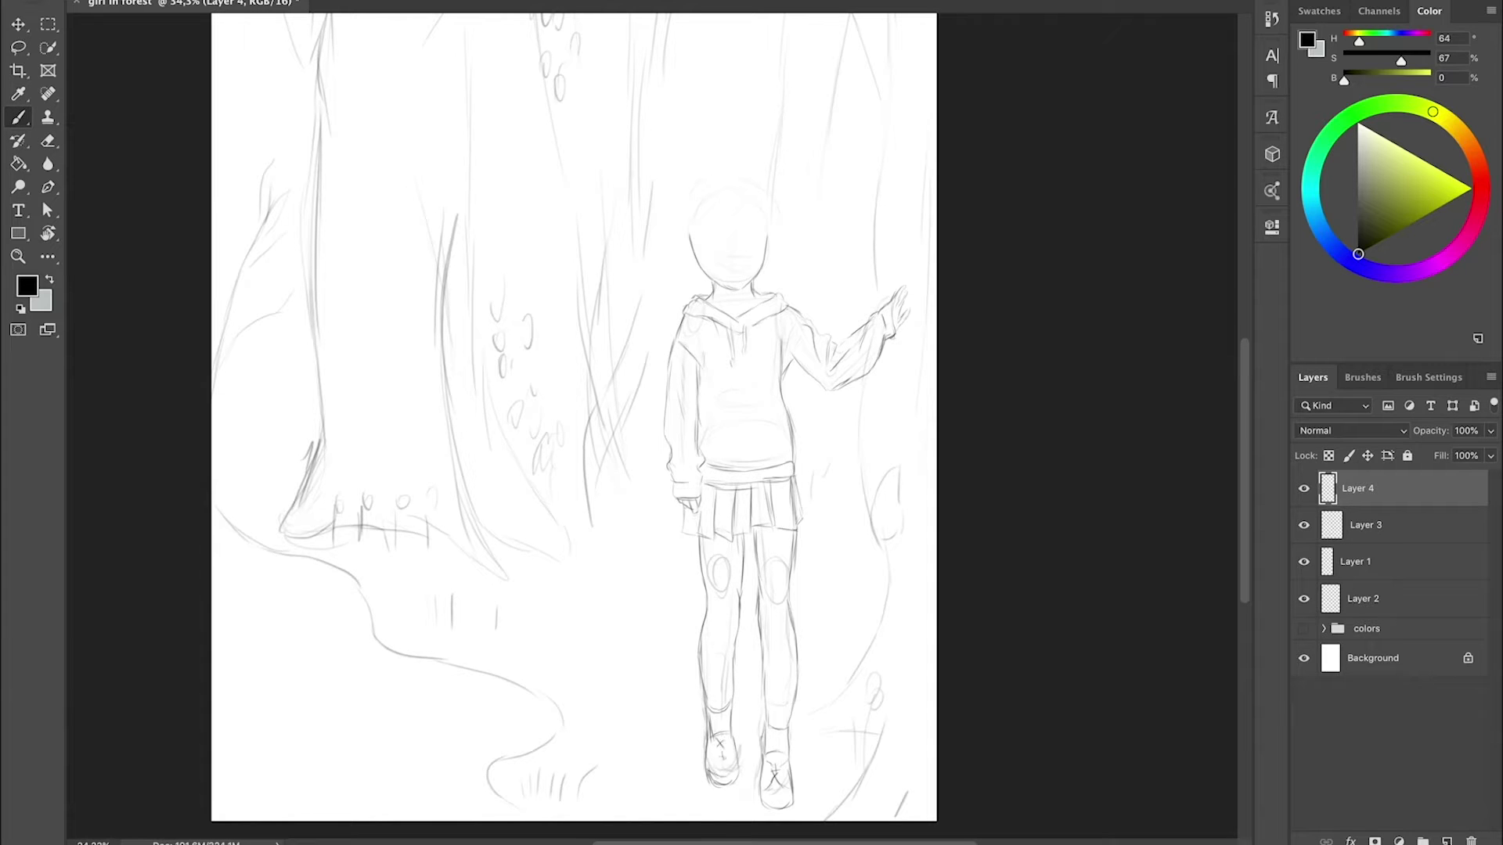
# - On new Layer 5 with the view rotated, draw closed eyes, a smile and round glasses
pyautogui.click(1447, 841)
pyautogui.moveTo(783, 314); pyautogui.dragTo(861, 438)
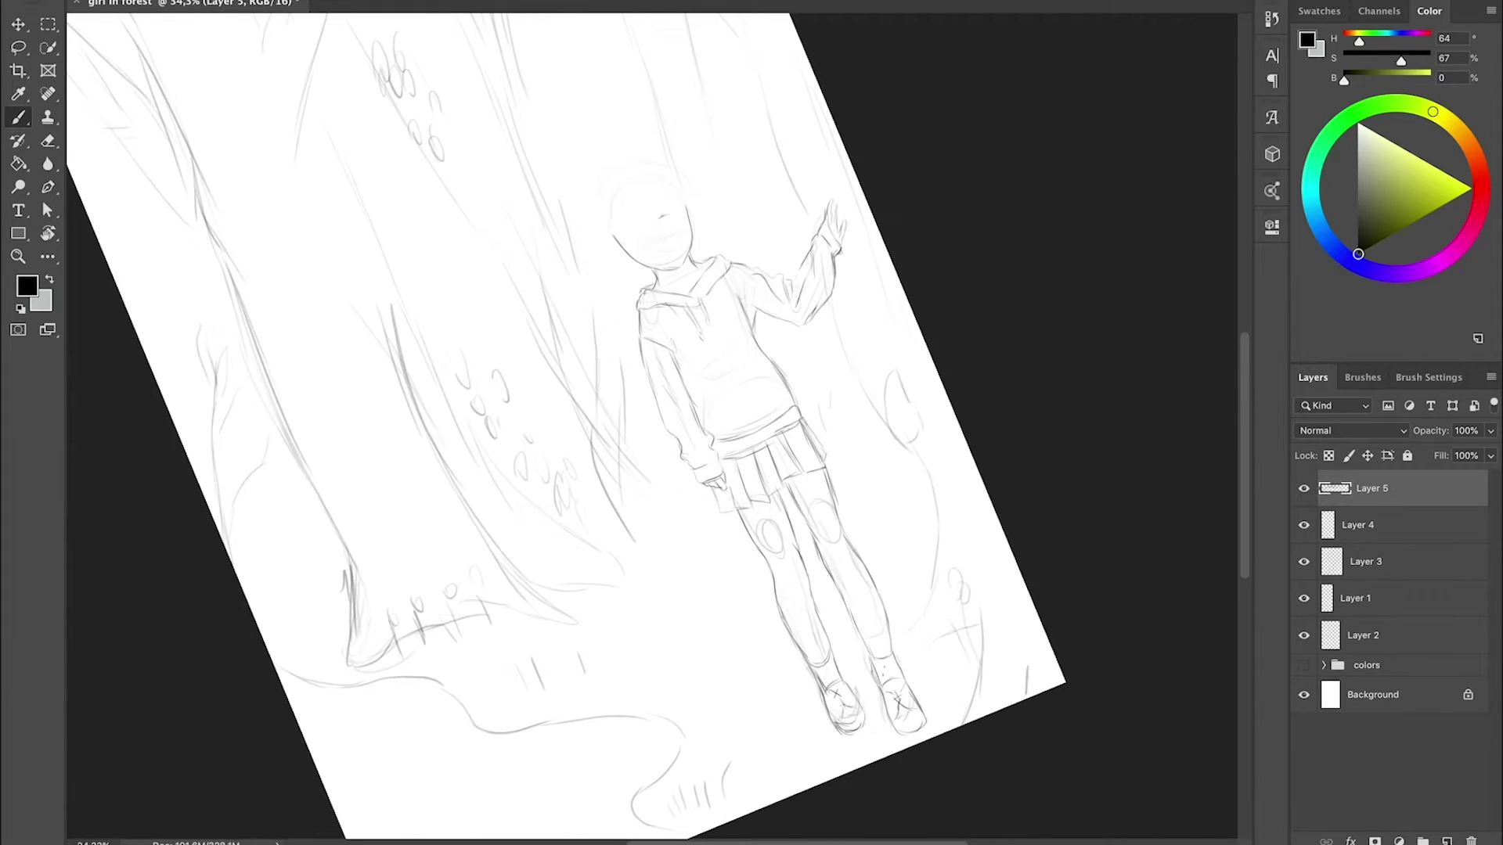
pyautogui.moveTo(626, 227); pyautogui.dragTo(646, 232)
pyautogui.moveTo(659, 221); pyautogui.dragTo(678, 217)
pyautogui.scroll(3, 616, 24)
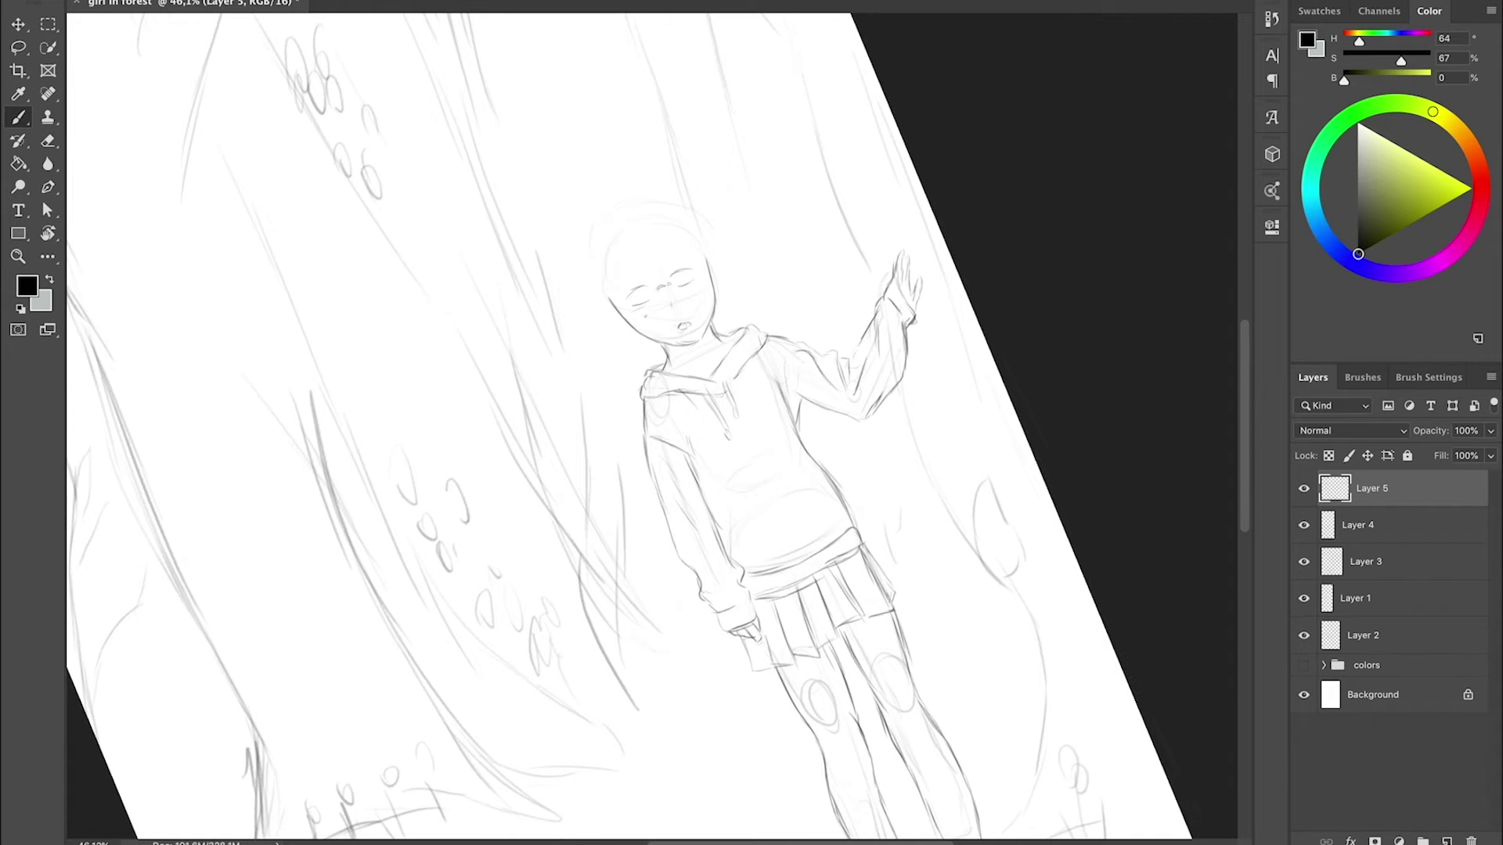
pyautogui.moveTo(684, 260); pyautogui.dragTo(694, 319)
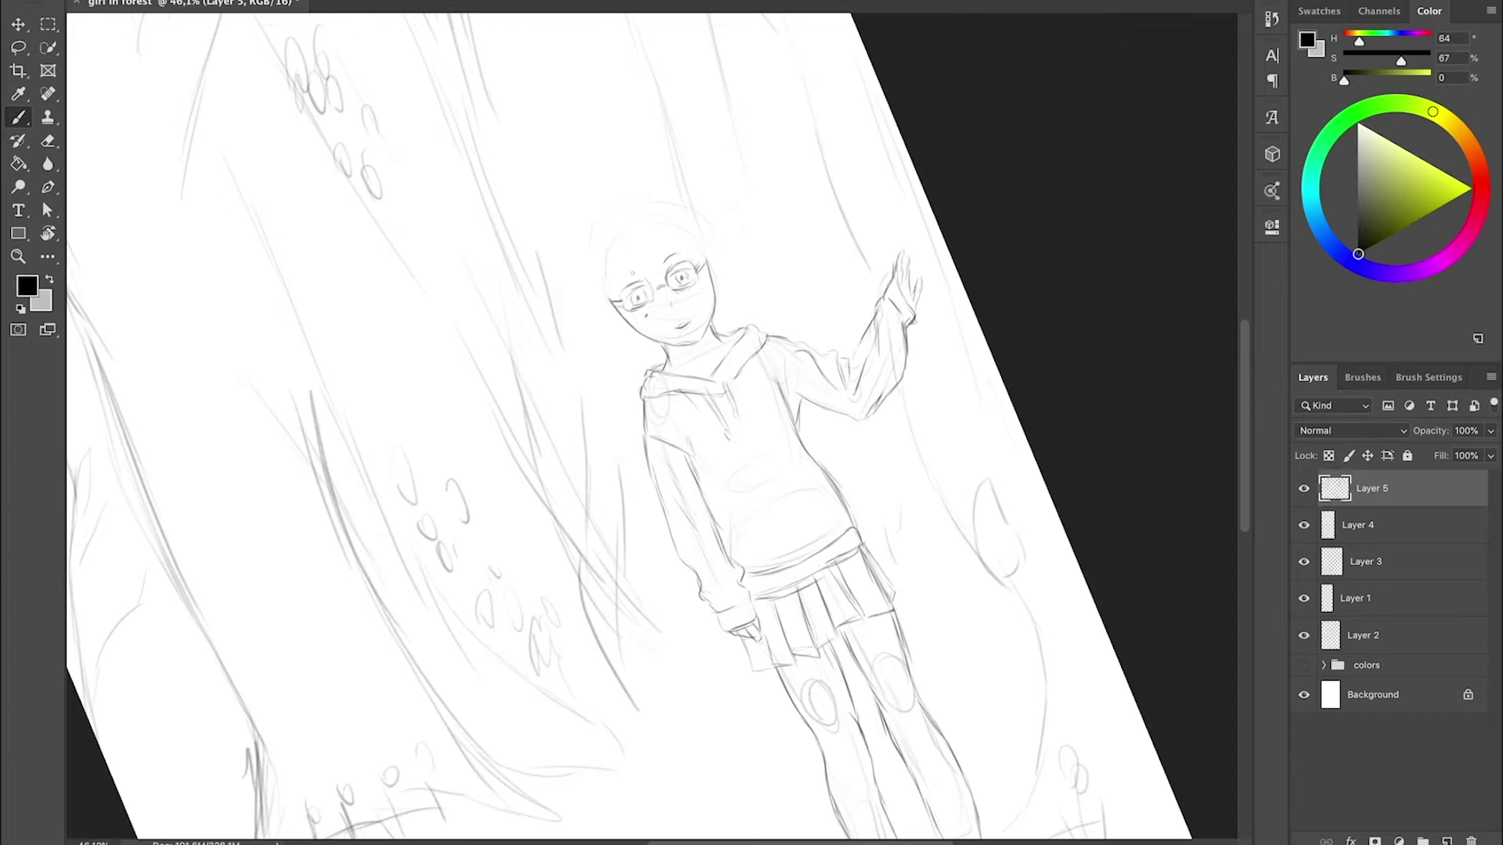
pyautogui.moveTo(634, 270); pyautogui.dragTo(615, 285)
# - On new Layer 6, sketch the short hair strands and the outline of the head
pyautogui.hotkey('ctrl', 'shift', 'alt', 'n')
pyautogui.moveTo(665, 239)
pyautogui.mouseDown()
pyautogui.moveTo(646, 258)
pyautogui.moveTo(719, 323)
pyautogui.mouseUp()
pyautogui.moveTo(638, 254)
pyautogui.mouseDown()
pyautogui.moveTo(618, 295)
pyautogui.moveTo(622, 359)
pyautogui.mouseUp()
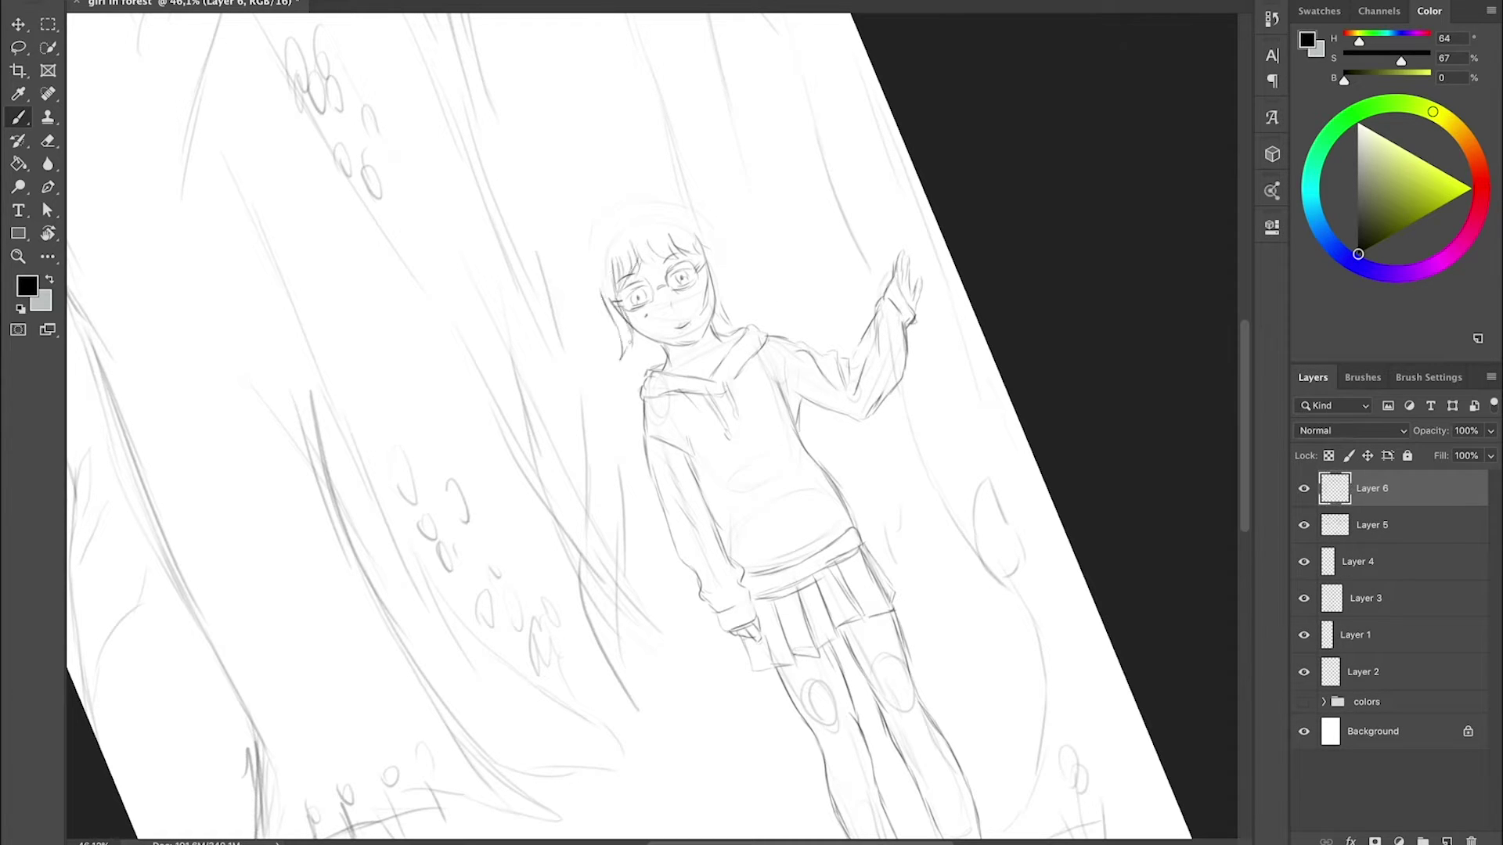
pyautogui.moveTo(587, 291); pyautogui.dragTo(603, 327)
pyautogui.moveTo(613, 210)
pyautogui.mouseDown()
pyautogui.moveTo(588, 240)
pyautogui.moveTo(578, 323)
pyautogui.mouseUp()
pyautogui.moveTo(595, 231); pyautogui.dragTo(659, 198)
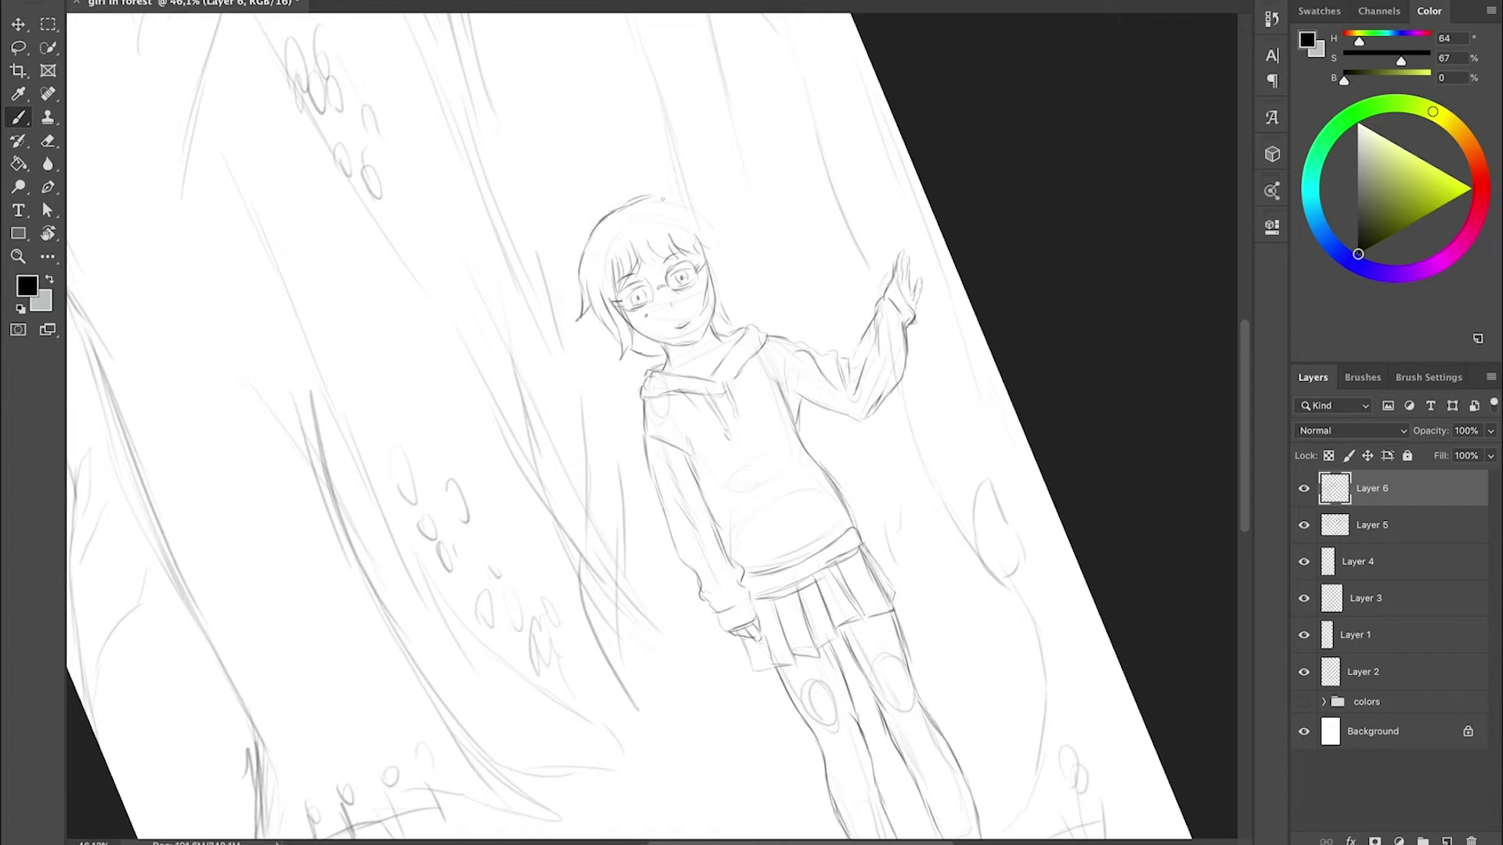
pyautogui.click(1365, 598)
pyautogui.click(1372, 488)
pyautogui.moveTo(591, 235)
pyautogui.mouseDown()
pyautogui.moveTo(636, 195)
pyautogui.moveTo(731, 270)
pyautogui.moveTo(737, 335)
pyautogui.mouseUp()
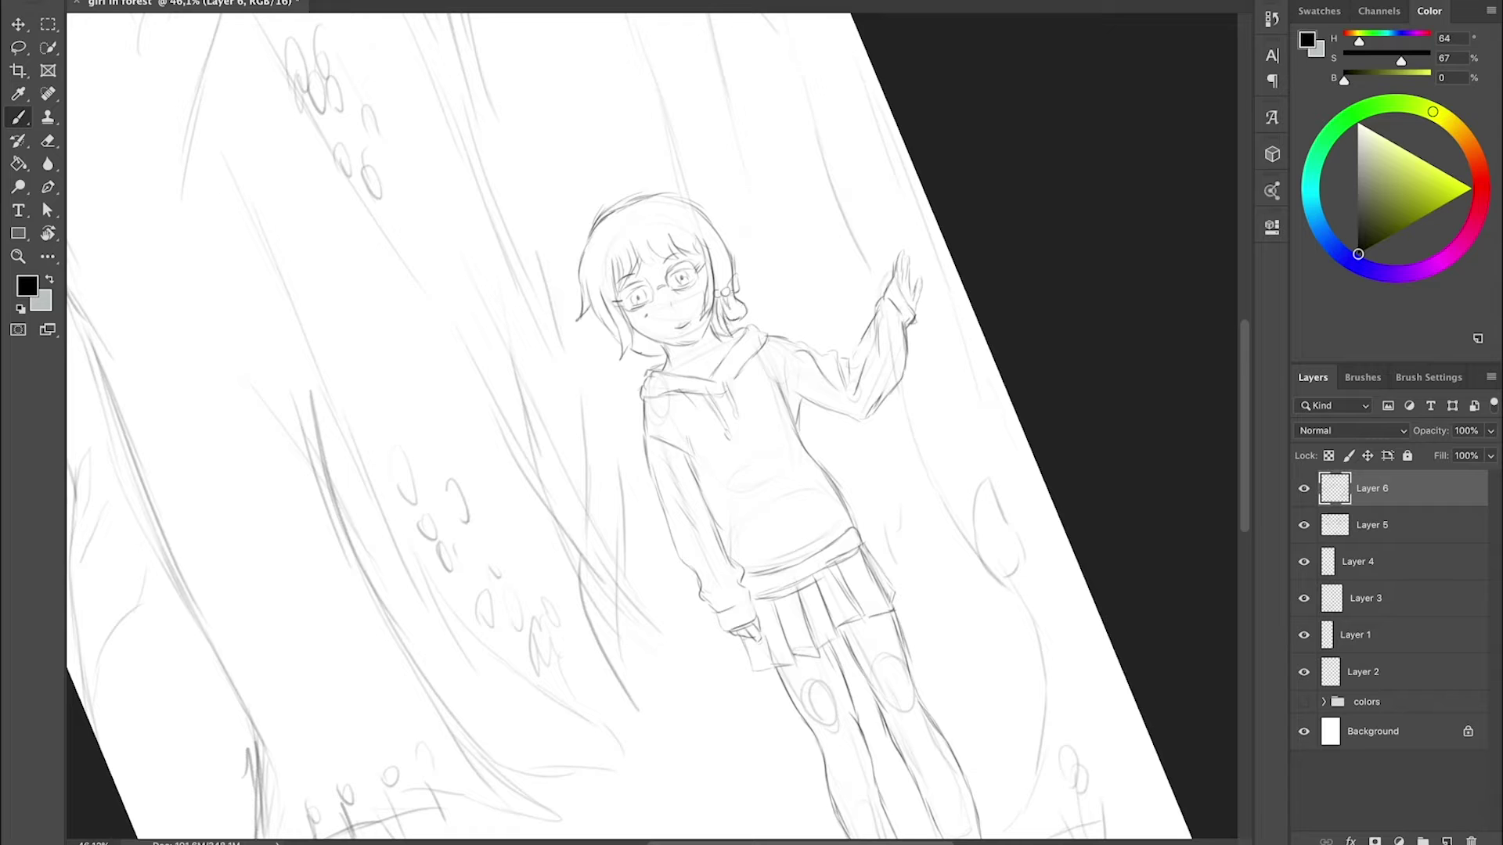
# - Straighten the canvas view, hide the hoodie sketch layer, and zoom in on the girl's head
pyautogui.moveTo(900, 258)
pyautogui.mouseDown()
pyautogui.moveTo(900, 335)
pyautogui.moveTo(809, 345)
pyautogui.mouseUp()
pyautogui.click(1372, 524)
pyautogui.press('l')
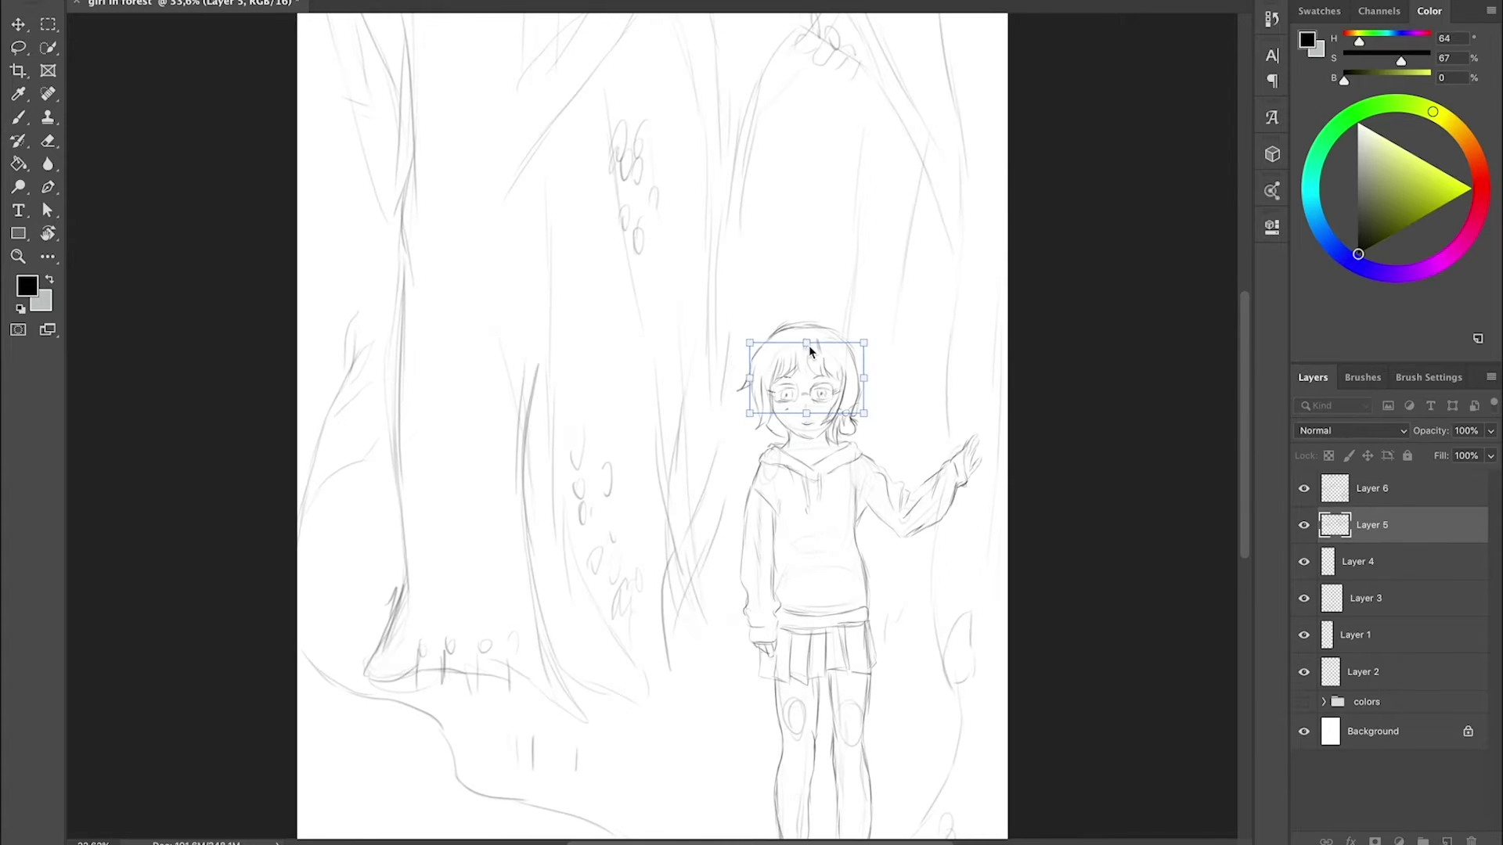
pyautogui.hotkey('alt', ']')
pyautogui.press('e')
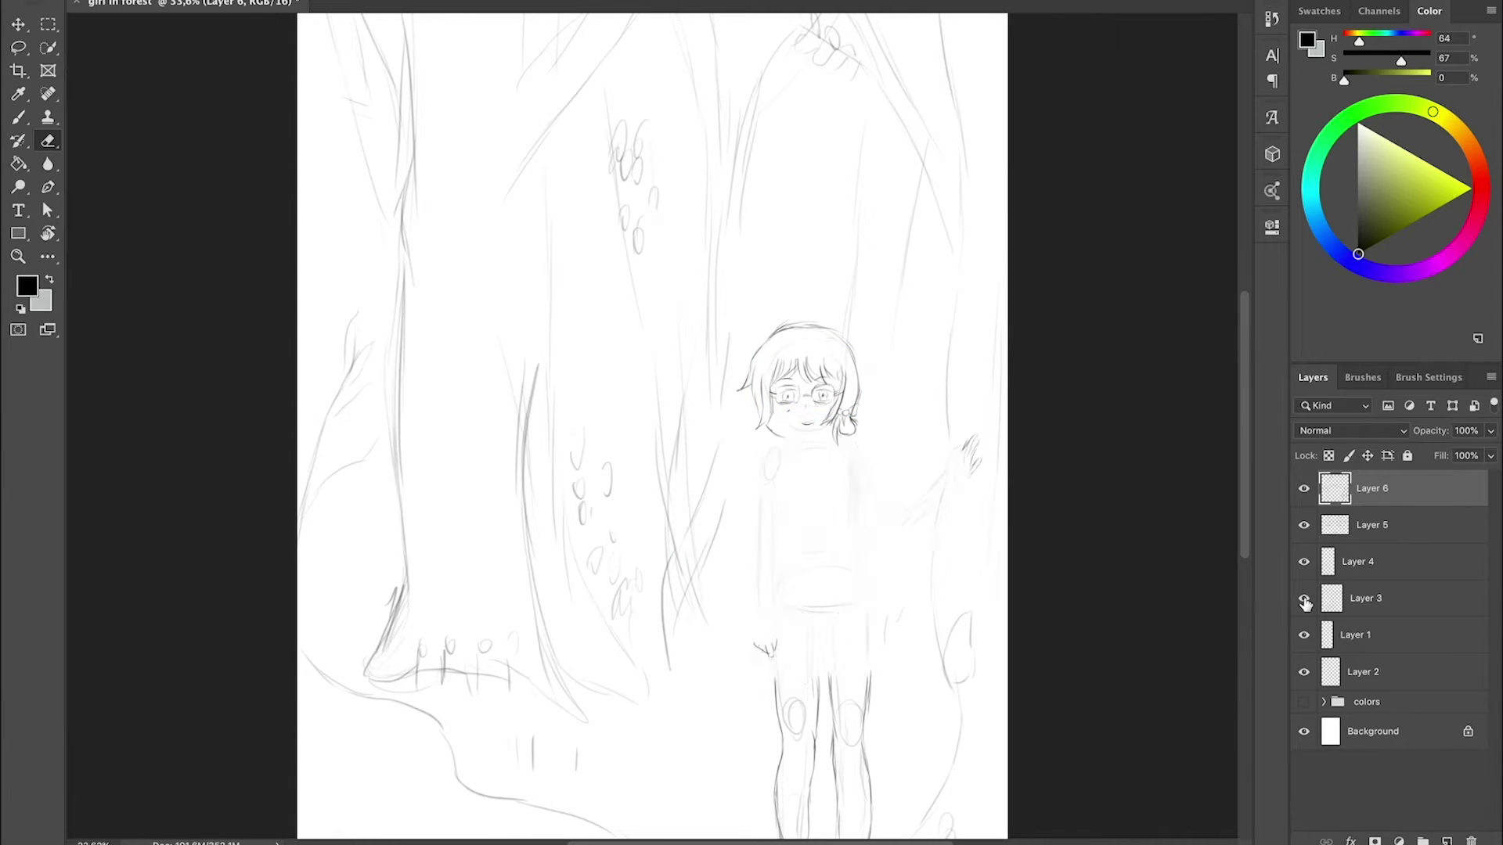
pyautogui.click(1304, 634)
pyautogui.hotkey('alt', '[')
pyautogui.press('b')
pyautogui.hotkey('alt', ']')
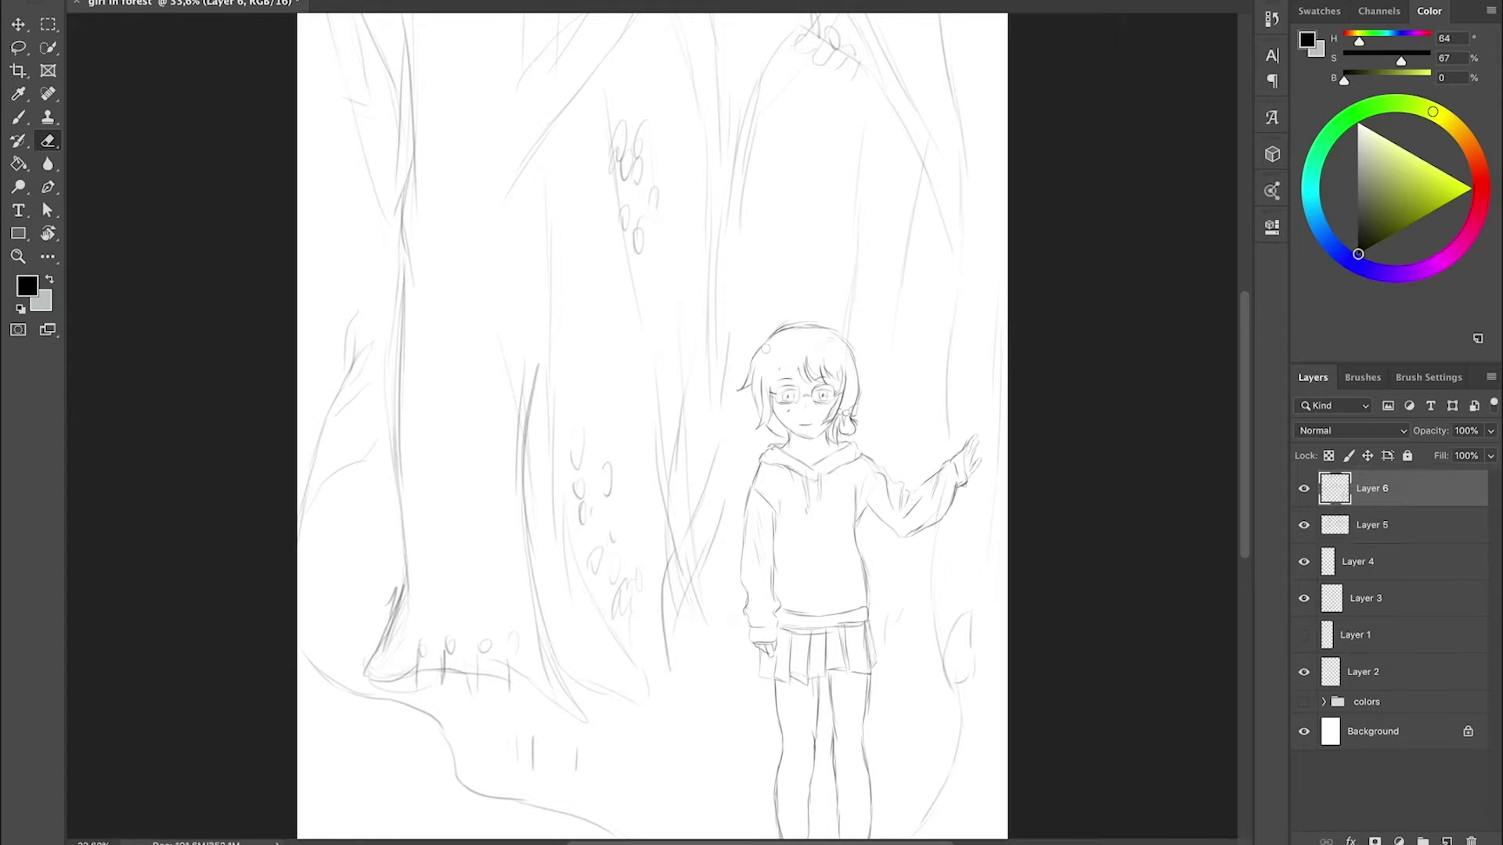
pyautogui.scroll(3, 899, 367)
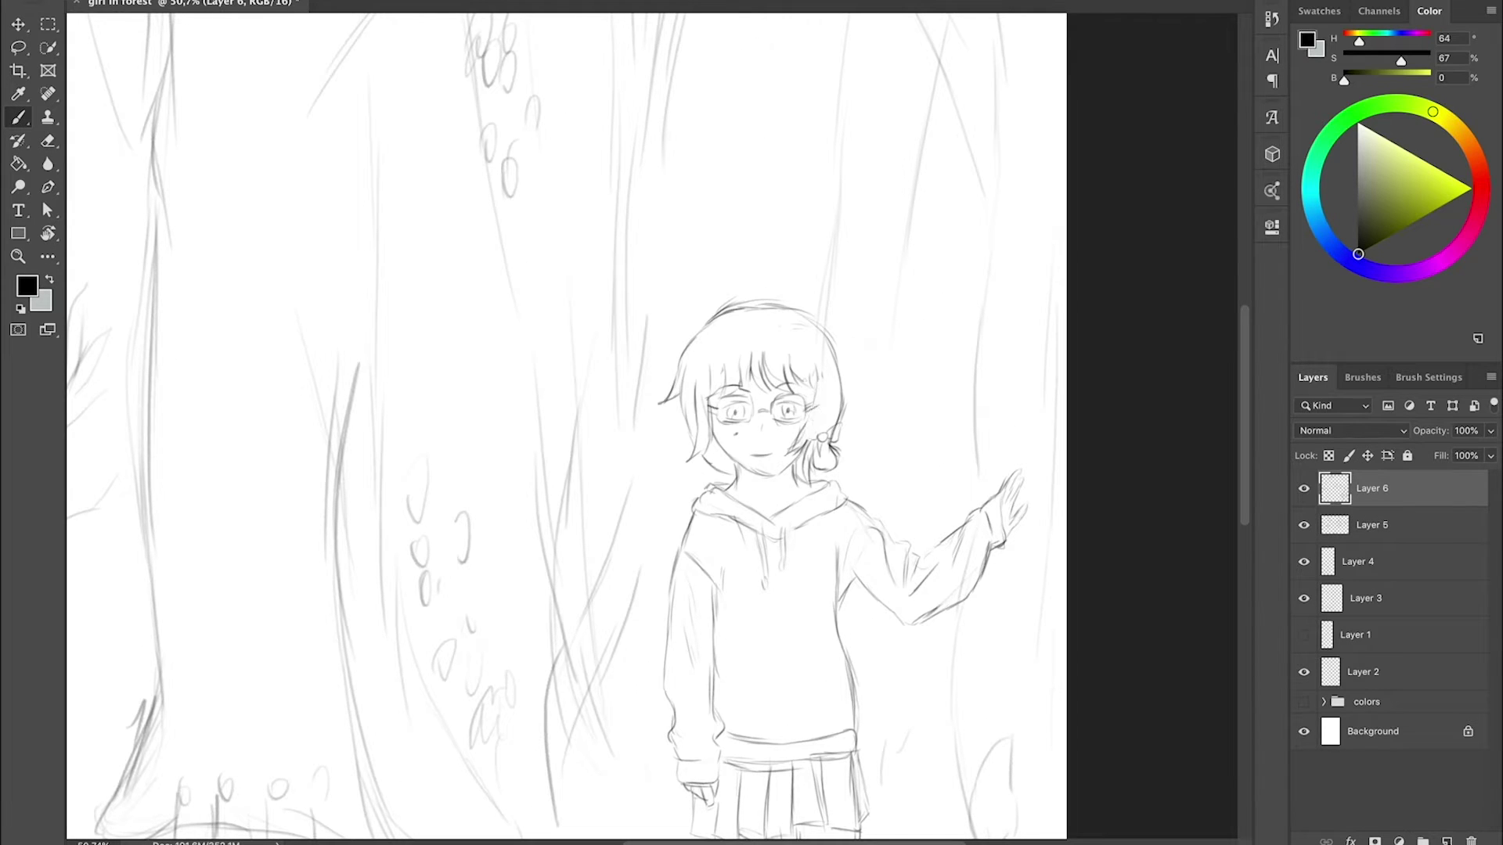
# - Redraw the hair strokes near the earring and along the hair's left edge, then zoom out
pyautogui.moveTo(811, 420); pyautogui.dragTo(815, 447)
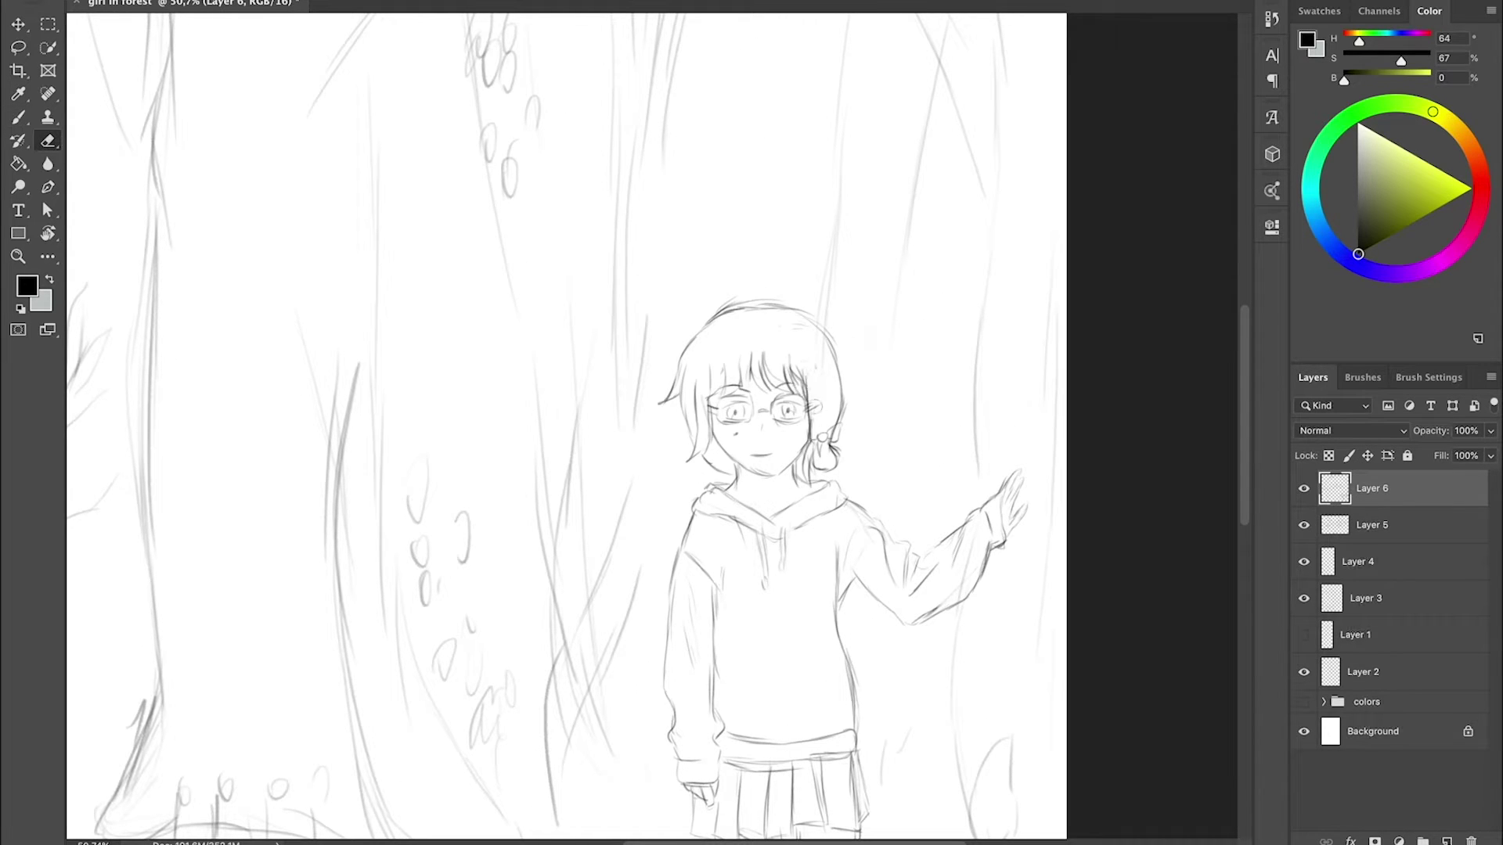
pyautogui.press('e')
pyautogui.press('b')
pyautogui.moveTo(709, 376); pyautogui.dragTo(688, 462)
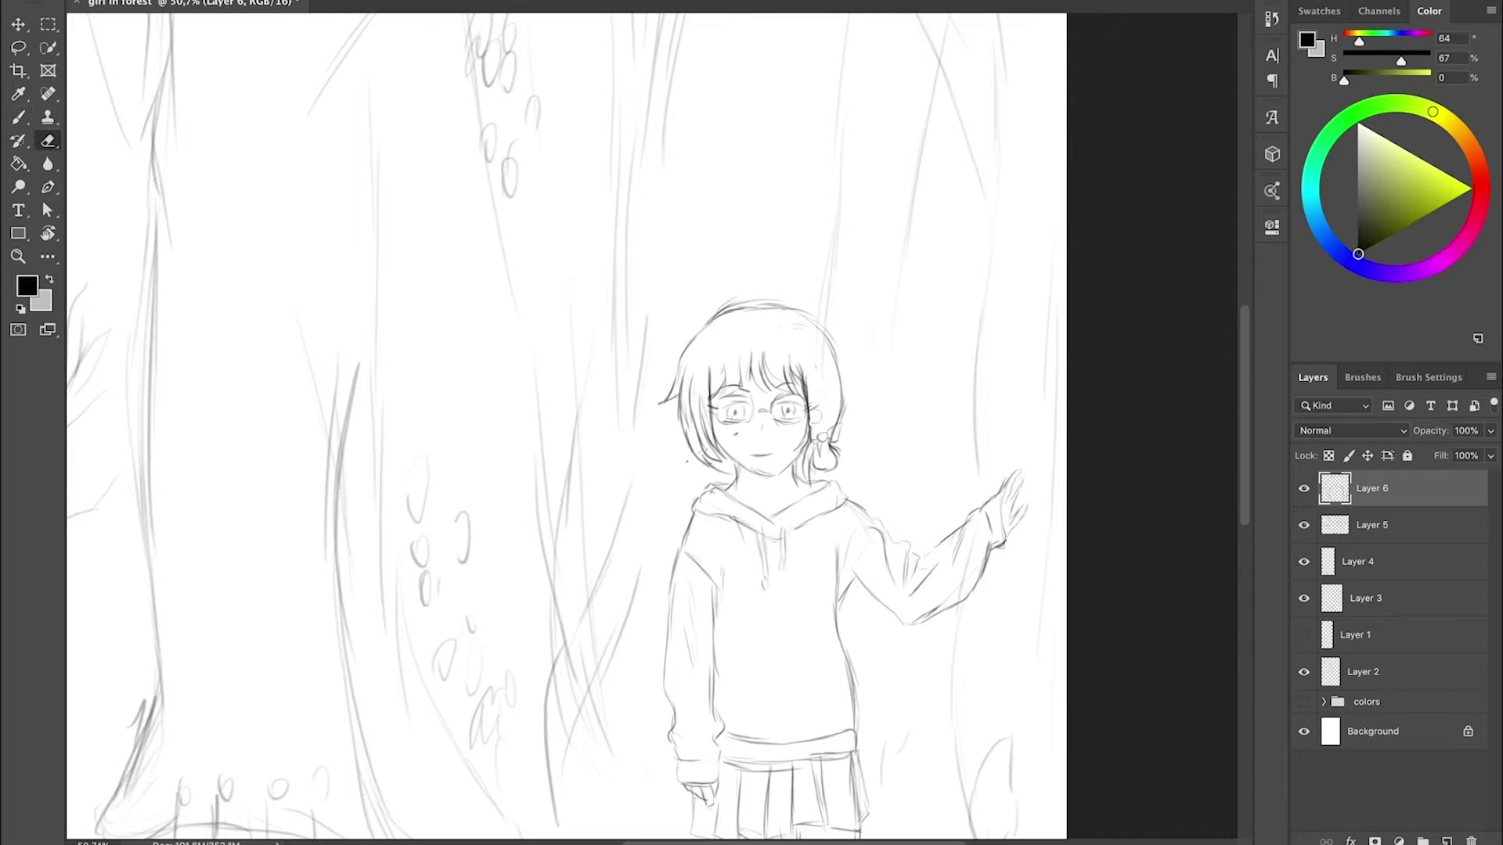
pyautogui.hotkey('alt', '[')
pyautogui.hotkey('alt', '[')
pyautogui.hotkey('alt', '[')
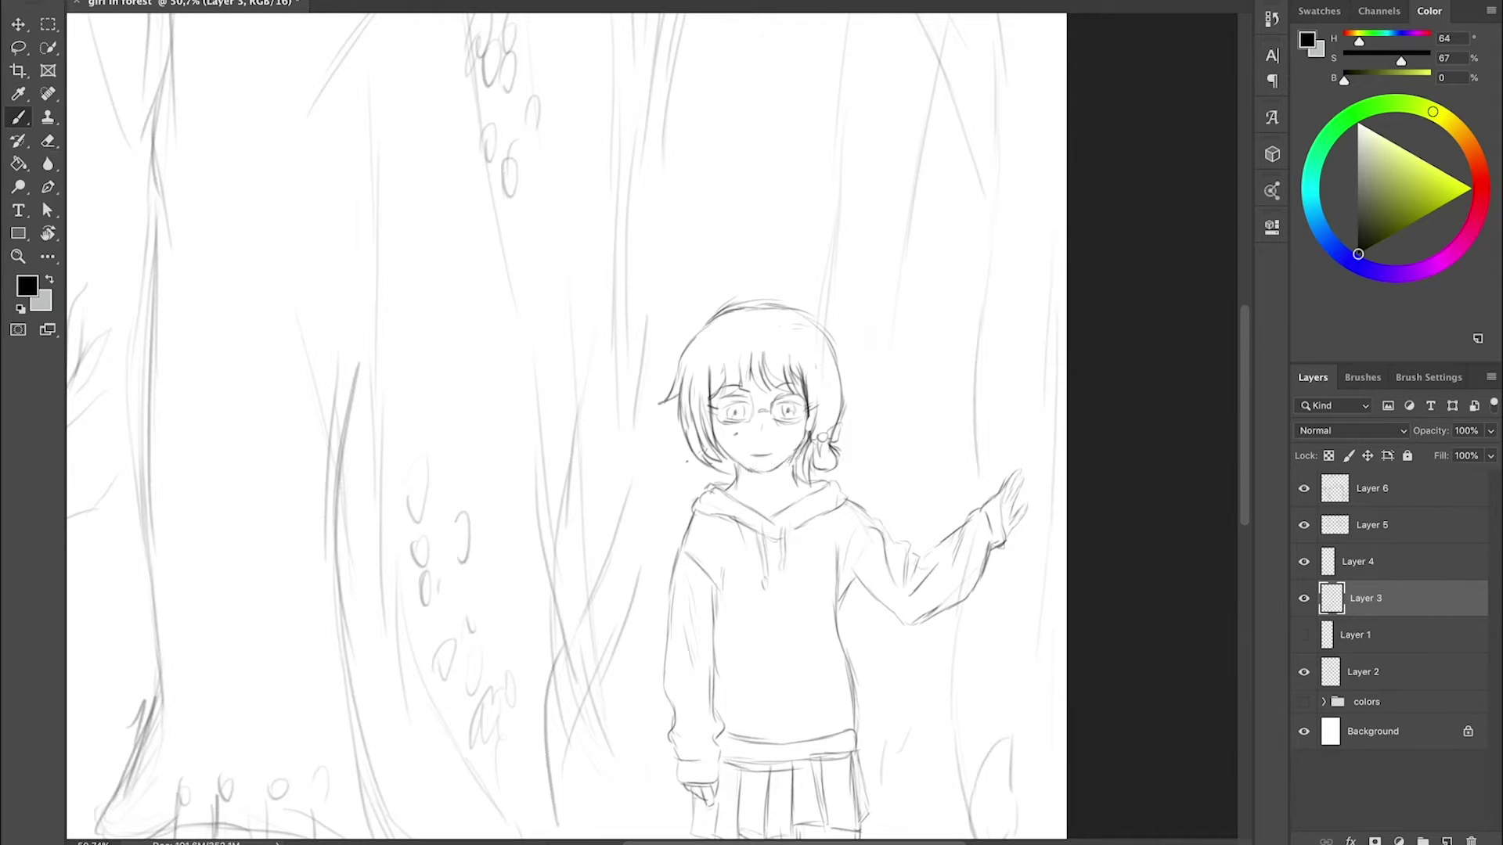
pyautogui.scroll(-3, 564, 423)
pyautogui.hotkey('alt', ']')
pyautogui.hotkey('alt', ']')
pyautogui.press('e')
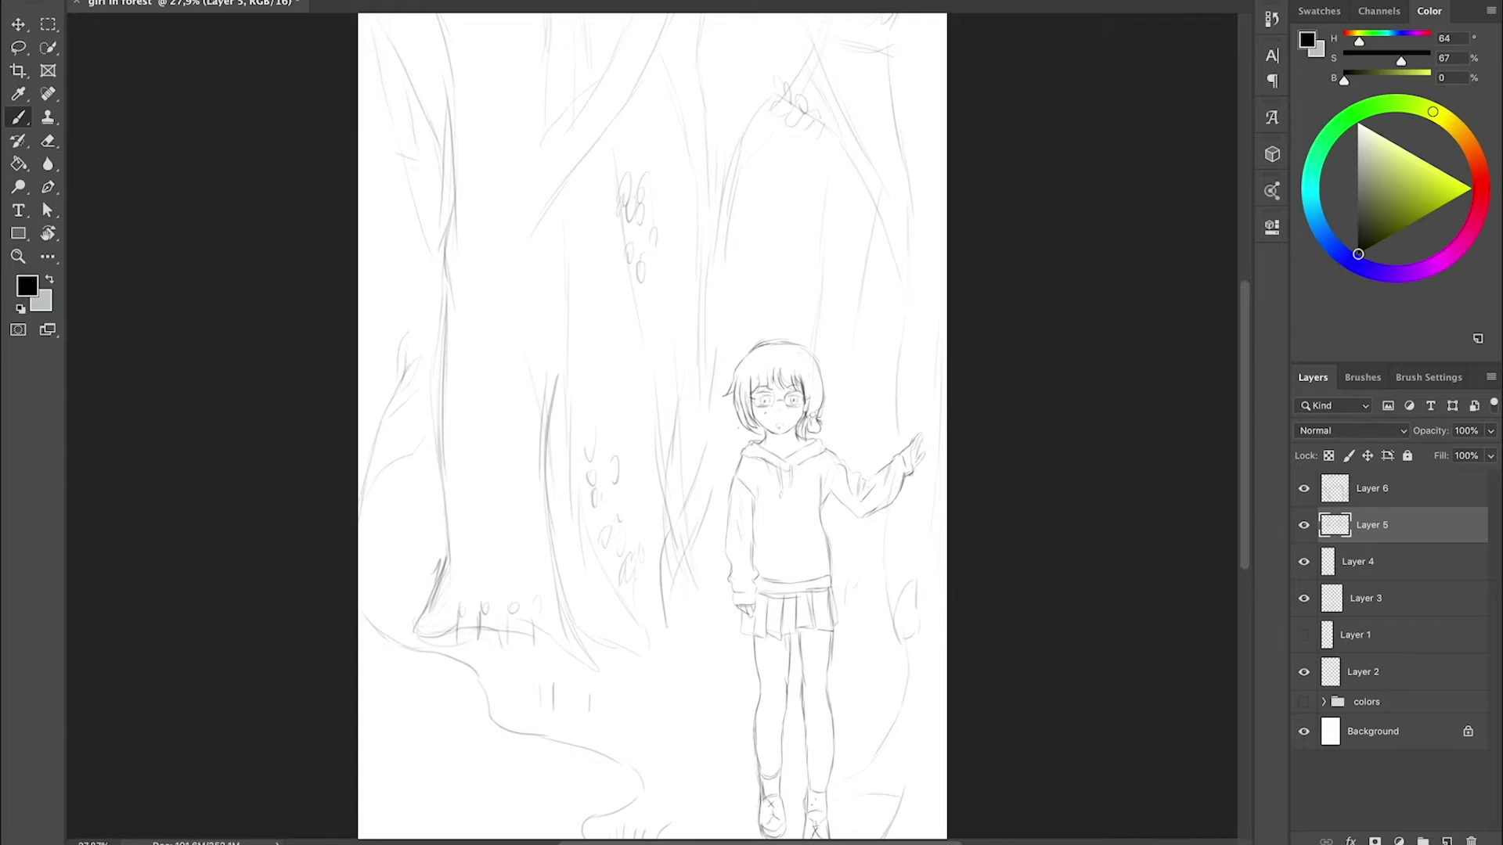
pyautogui.scroll(3, 673, 313)
pyautogui.press('b')
pyautogui.scroll(-3, 652, 426)
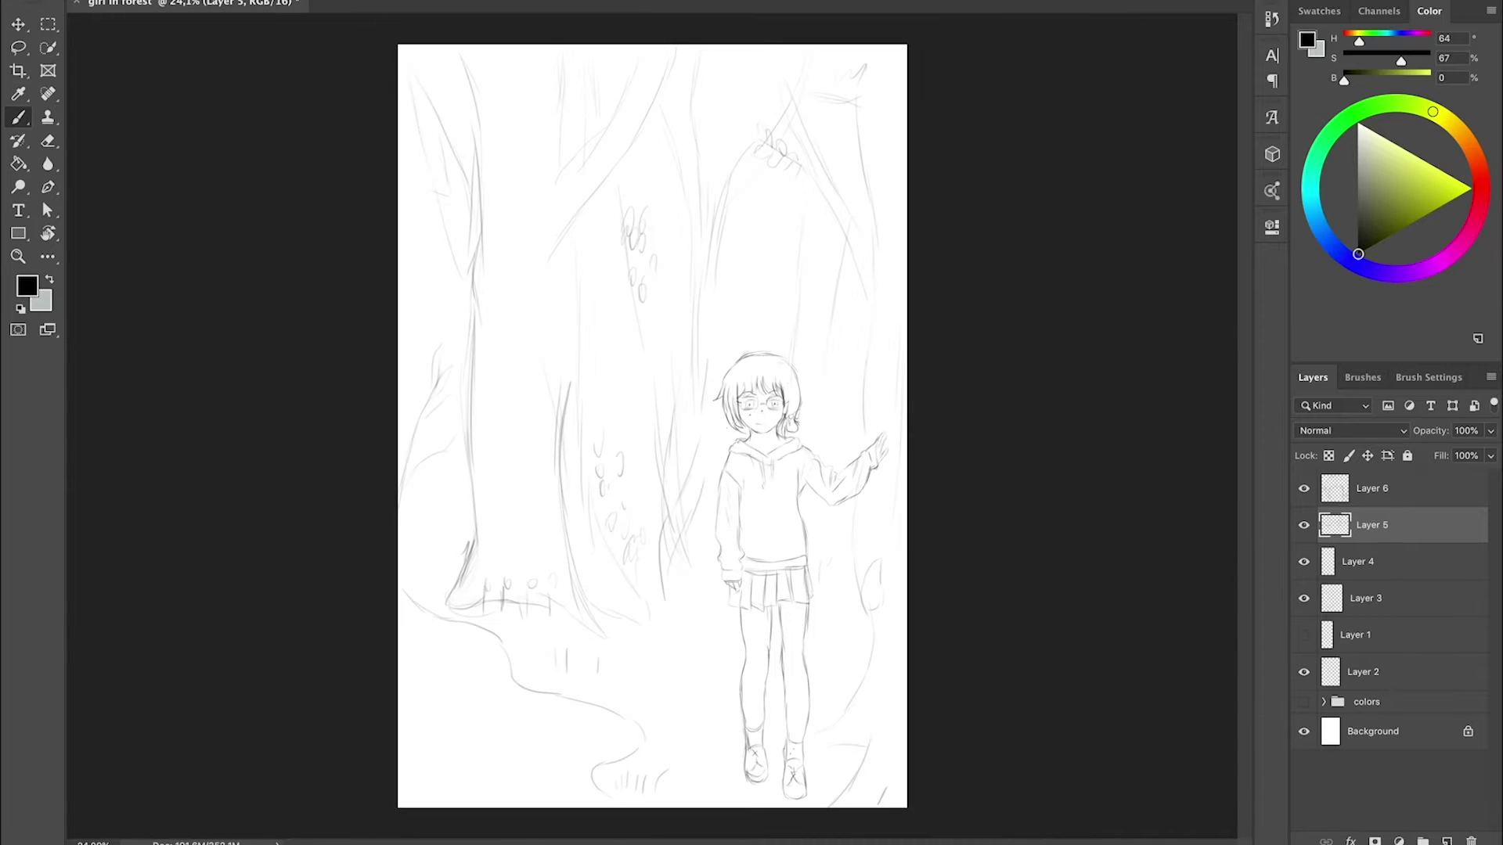
# - On a new layer, paint olive, yellow-green and dark green ground with blue water at lower left
pyautogui.click(1448, 839)
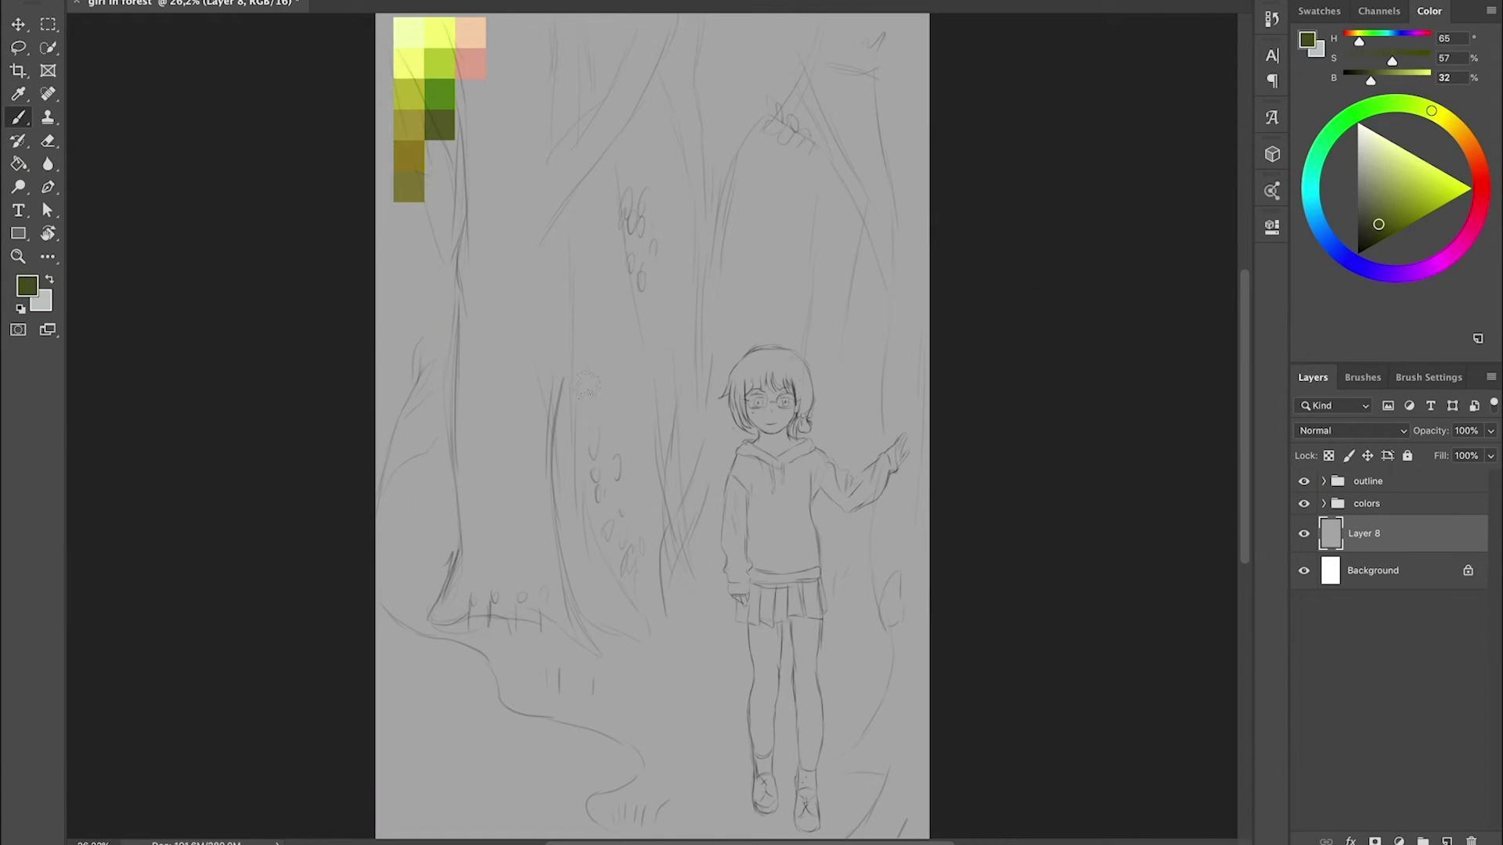
pyautogui.keyDown('alt'); pyautogui.click(409, 156); pyautogui.keyUp('alt')
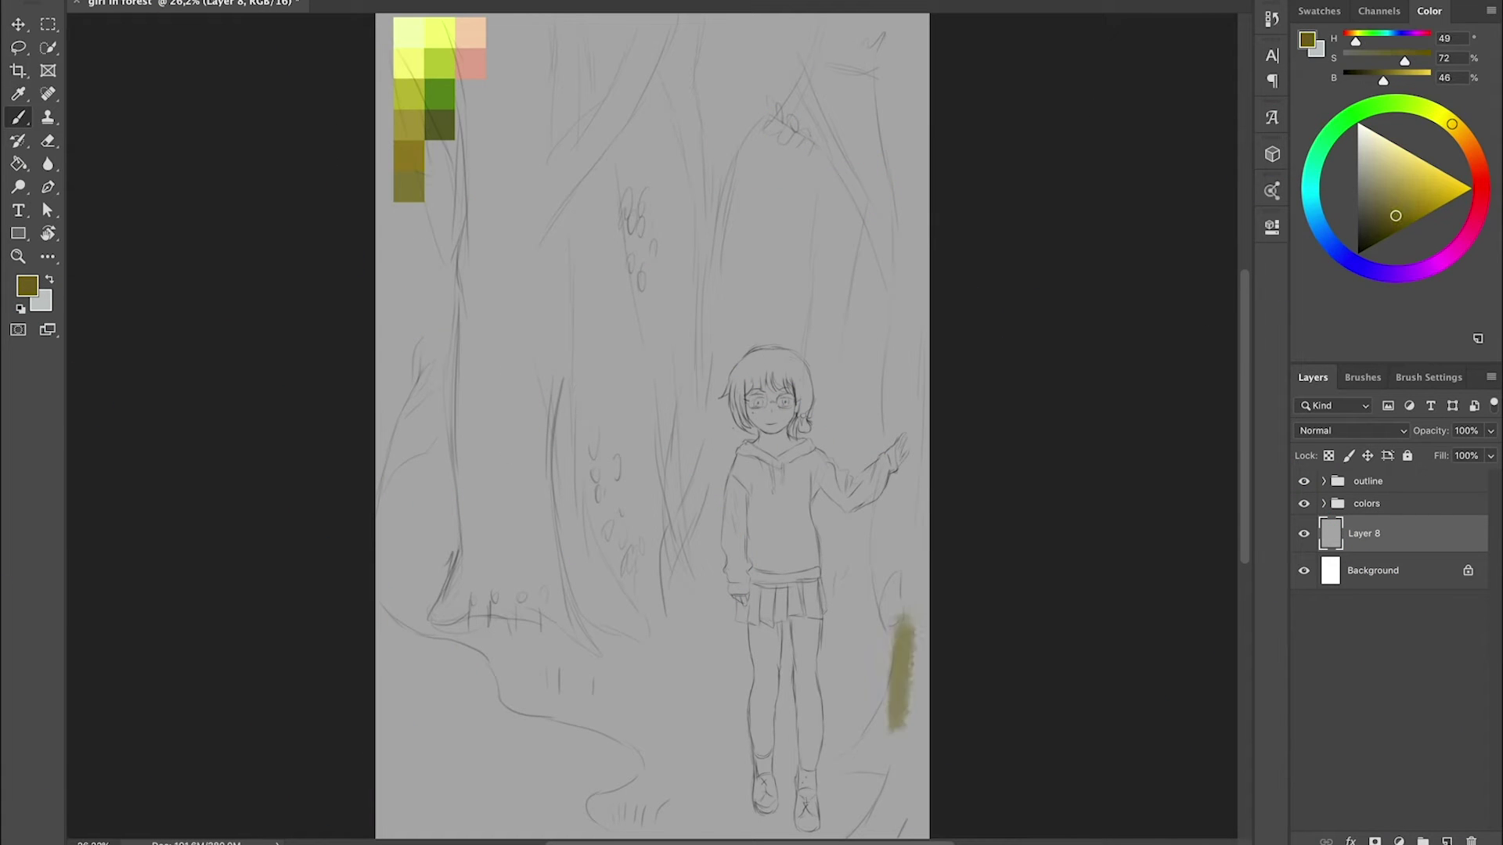
pyautogui.moveTo(899, 637)
pyautogui.mouseDown()
pyautogui.moveTo(849, 782)
pyautogui.moveTo(909, 577)
pyautogui.moveTo(914, 103)
pyautogui.moveTo(877, 830)
pyautogui.mouseUp()
pyautogui.keyDown('alt'); pyautogui.click(438, 63); pyautogui.keyUp('alt')
pyautogui.moveTo(501, 642)
pyautogui.mouseDown()
pyautogui.moveTo(665, 673)
pyautogui.moveTo(454, 637)
pyautogui.mouseUp()
pyautogui.moveTo(642, 814); pyautogui.dragTo(822, 626)
pyautogui.moveTo(744, 564); pyautogui.dragTo(853, 767)
pyautogui.moveTo(743, 704)
pyautogui.mouseDown()
pyautogui.moveTo(861, 798)
pyautogui.moveTo(861, 782)
pyautogui.moveTo(713, 736)
pyautogui.mouseUp()
pyautogui.keyDown('alt'); pyautogui.click(439, 94); pyautogui.keyUp('alt')
pyautogui.moveTo(853, 642); pyautogui.dragTo(626, 611)
pyautogui.moveTo(602, 438); pyautogui.dragTo(627, 595)
pyautogui.moveTo(383, 595); pyautogui.dragTo(454, 548)
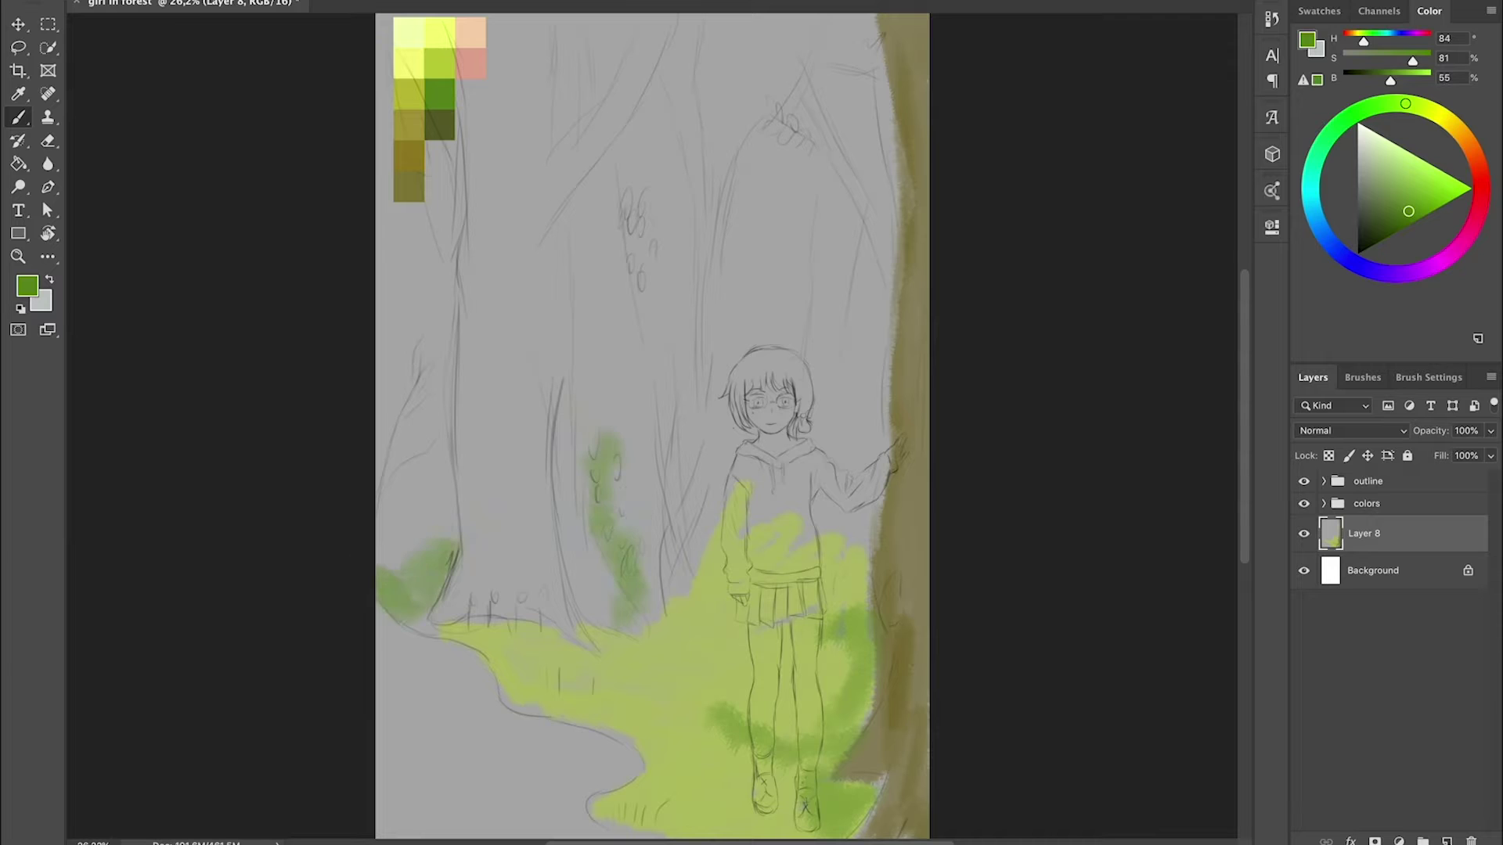
pyautogui.moveTo(407, 649)
pyautogui.mouseDown()
pyautogui.moveTo(426, 829)
pyautogui.moveTo(477, 673)
pyautogui.mouseUp()
# - Add yellow-green and muted green along the upper trees and the upper-right foliage
pyautogui.click(1322, 173)
pyautogui.click(1378, 149)
pyautogui.keyDown('alt'); pyautogui.click(439, 62); pyautogui.keyUp('alt')
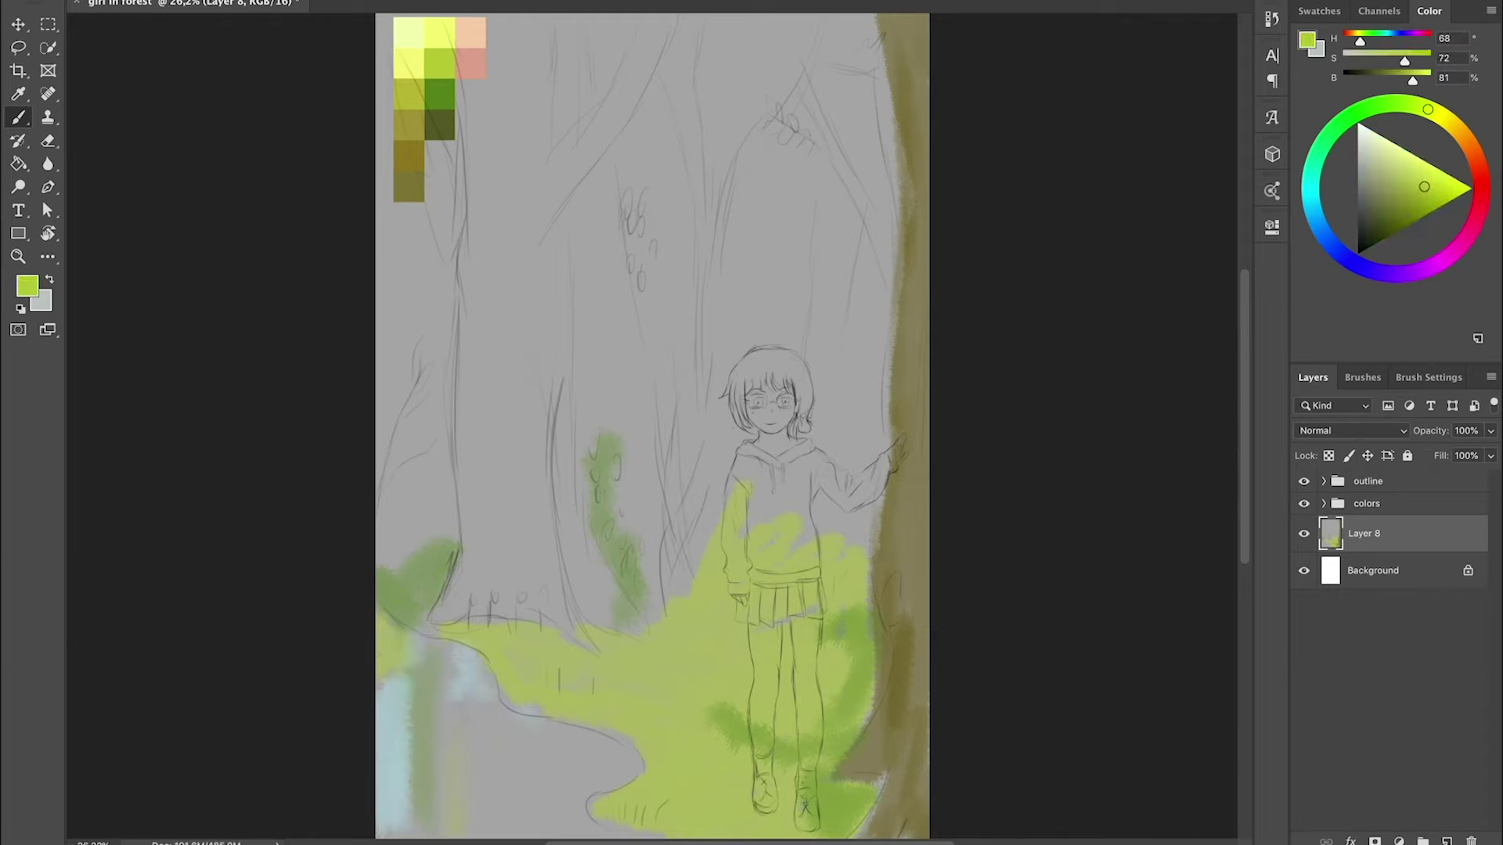
pyautogui.moveTo(438, 227); pyautogui.dragTo(423, 32)
pyautogui.moveTo(602, 102); pyautogui.dragTo(610, 24)
pyautogui.keyDown('alt'); pyautogui.click(587, 442); pyautogui.keyUp('alt')
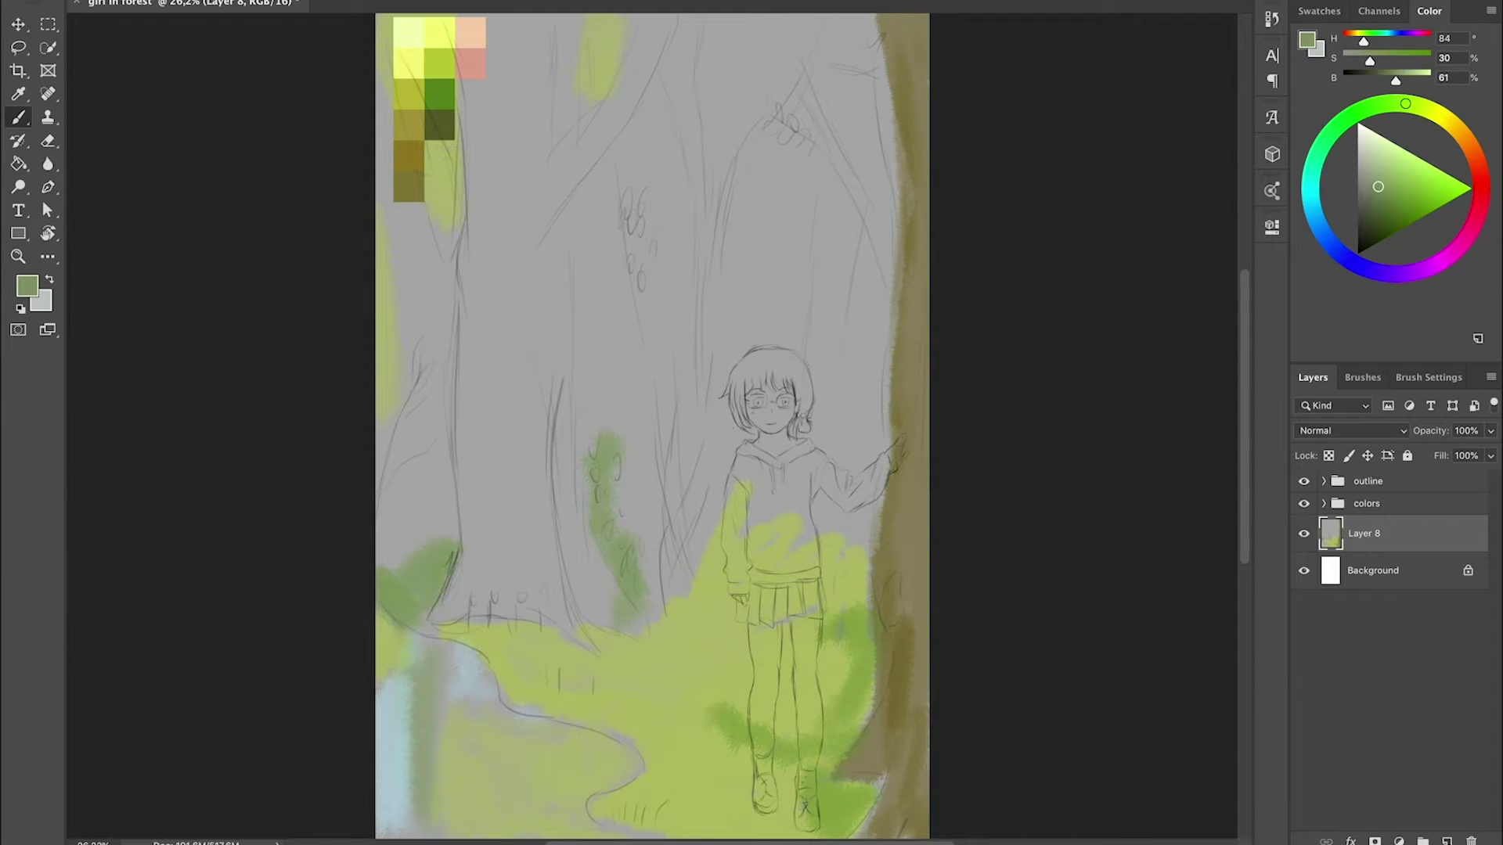
pyautogui.moveTo(650, 176); pyautogui.dragTo(665, 450)
pyautogui.moveTo(884, 62)
pyautogui.mouseDown()
pyautogui.moveTo(822, 83)
pyautogui.moveTo(830, 180)
pyautogui.mouseUp()
# - Paint the right and left tree trunks in brown
pyautogui.click(806, 259)
pyautogui.click(1465, 138)
pyautogui.click(1408, 206)
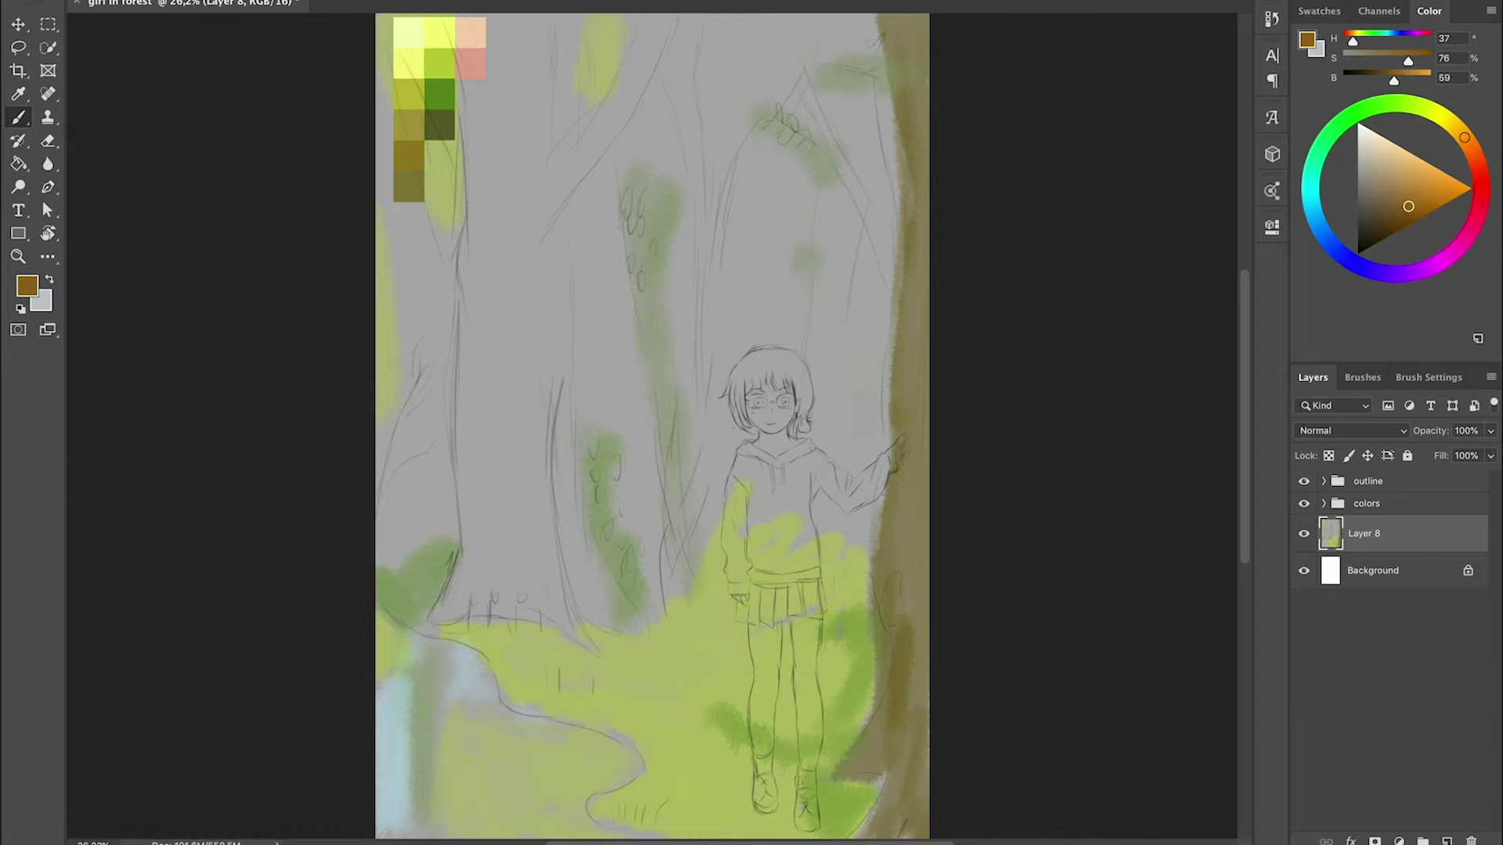
pyautogui.moveTo(869, 133); pyautogui.dragTo(853, 462)
pyautogui.moveTo(869, 273); pyautogui.dragTo(837, 540)
pyautogui.moveTo(399, 368); pyautogui.dragTo(392, 532)
pyautogui.moveTo(407, 79); pyautogui.dragTo(423, 579)
# - Block in the olive central trunk, its top branch, yellow-green foliage and a thin olive trunk
pyautogui.moveTo(442, 235); pyautogui.dragTo(446, 490)
pyautogui.click(1452, 124)
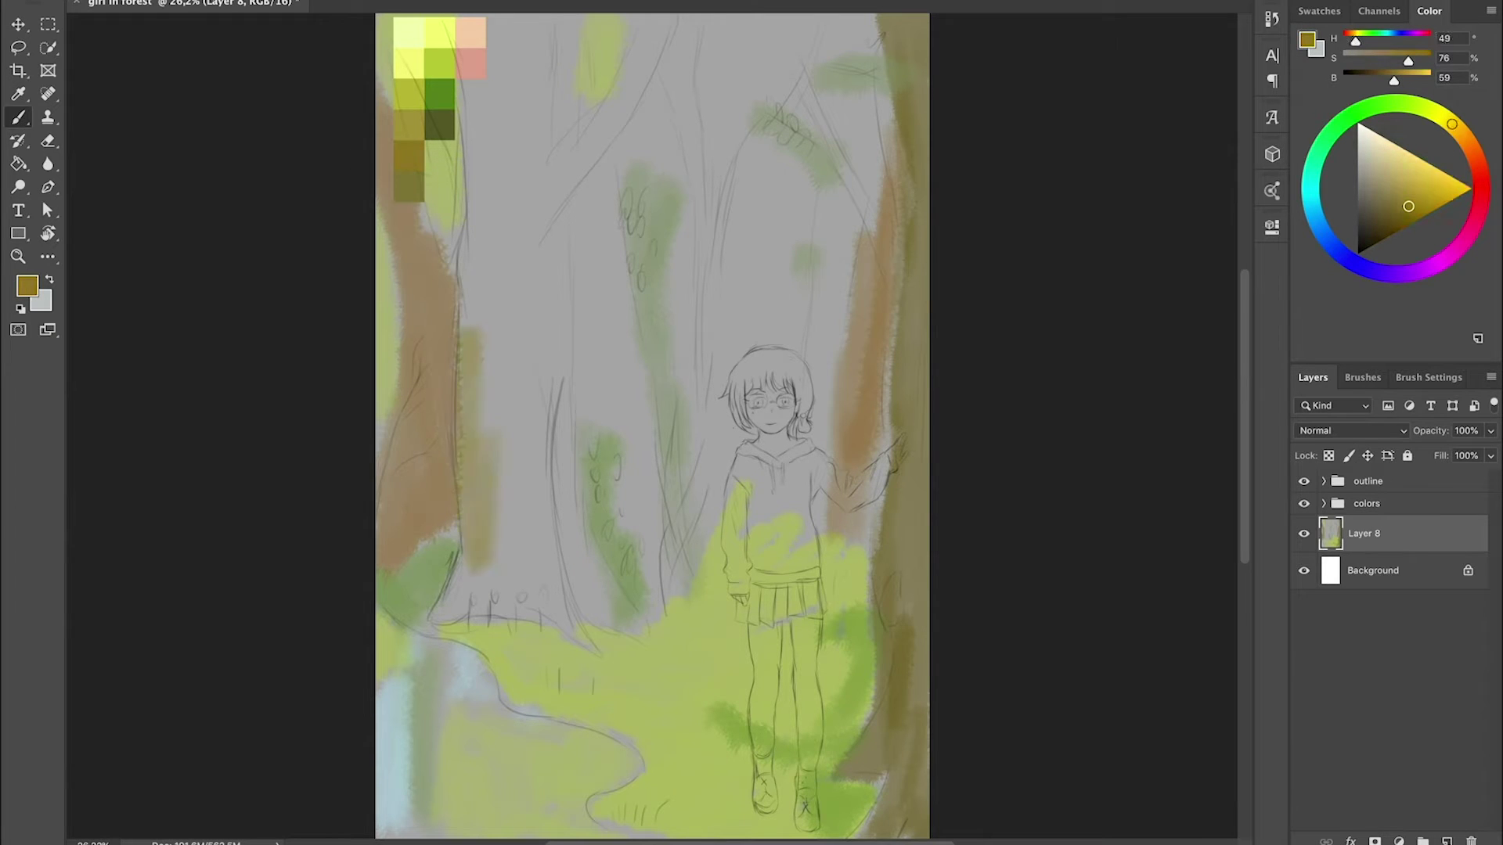
pyautogui.moveTo(478, 328); pyautogui.dragTo(548, 610)
pyautogui.moveTo(665, 20); pyautogui.dragTo(548, 173)
pyautogui.moveTo(501, 16); pyautogui.dragTo(478, 298)
pyautogui.moveTo(470, 211); pyautogui.dragTo(532, 337)
pyautogui.moveTo(540, 219); pyautogui.dragTo(572, 516)
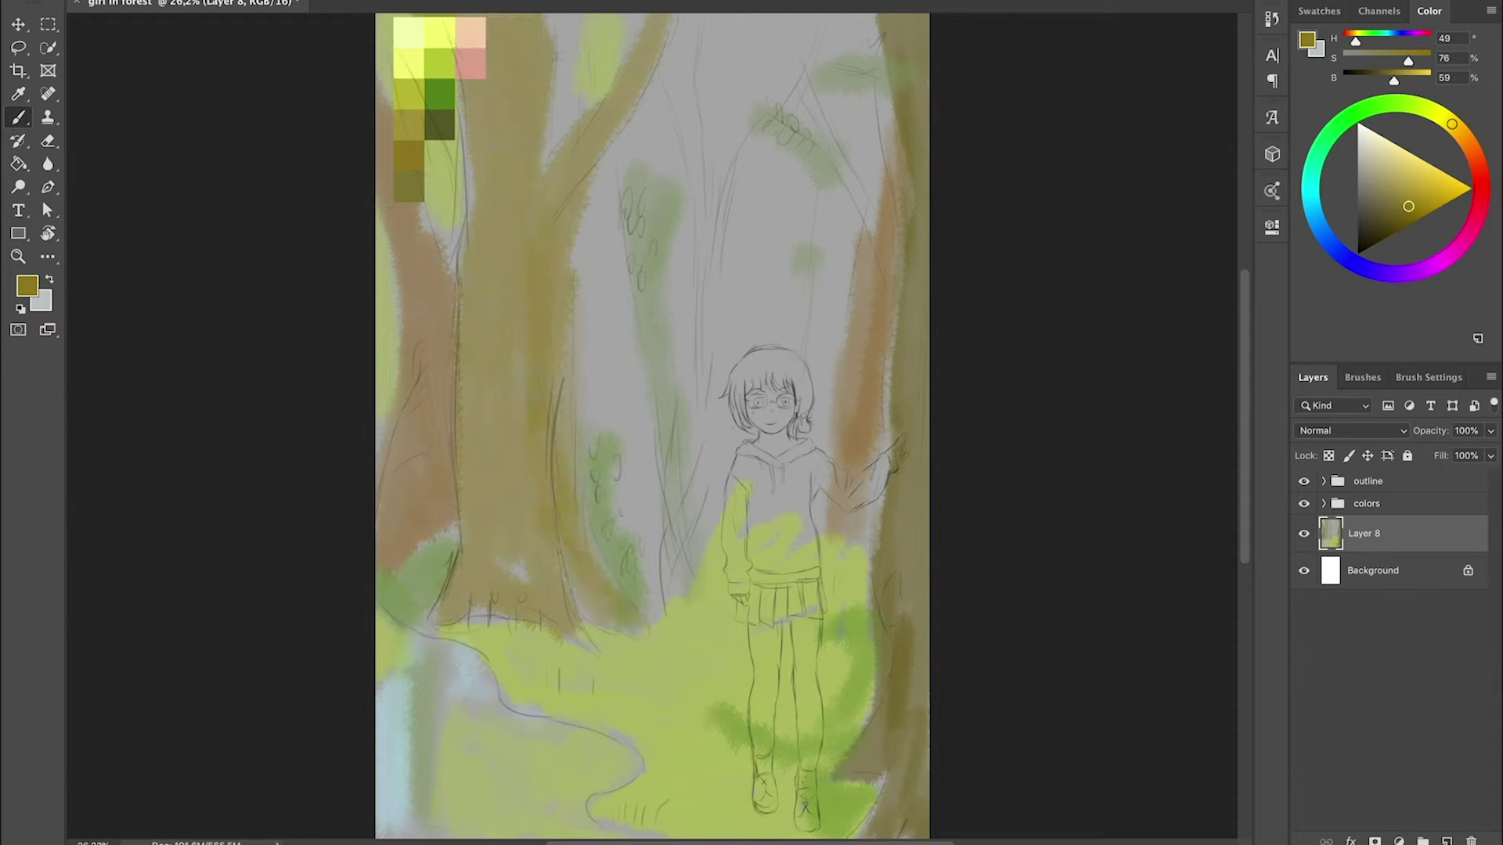
pyautogui.moveTo(548, 446); pyautogui.dragTo(634, 626)
pyautogui.keyDown('alt'); pyautogui.click(650, 681); pyautogui.keyUp('alt')
pyautogui.keyDown('alt'); pyautogui.click(588, 179); pyautogui.keyUp('alt')
pyautogui.moveTo(587, 219); pyautogui.dragTo(649, 603)
pyautogui.moveTo(575, 15); pyautogui.dragTo(552, 149)
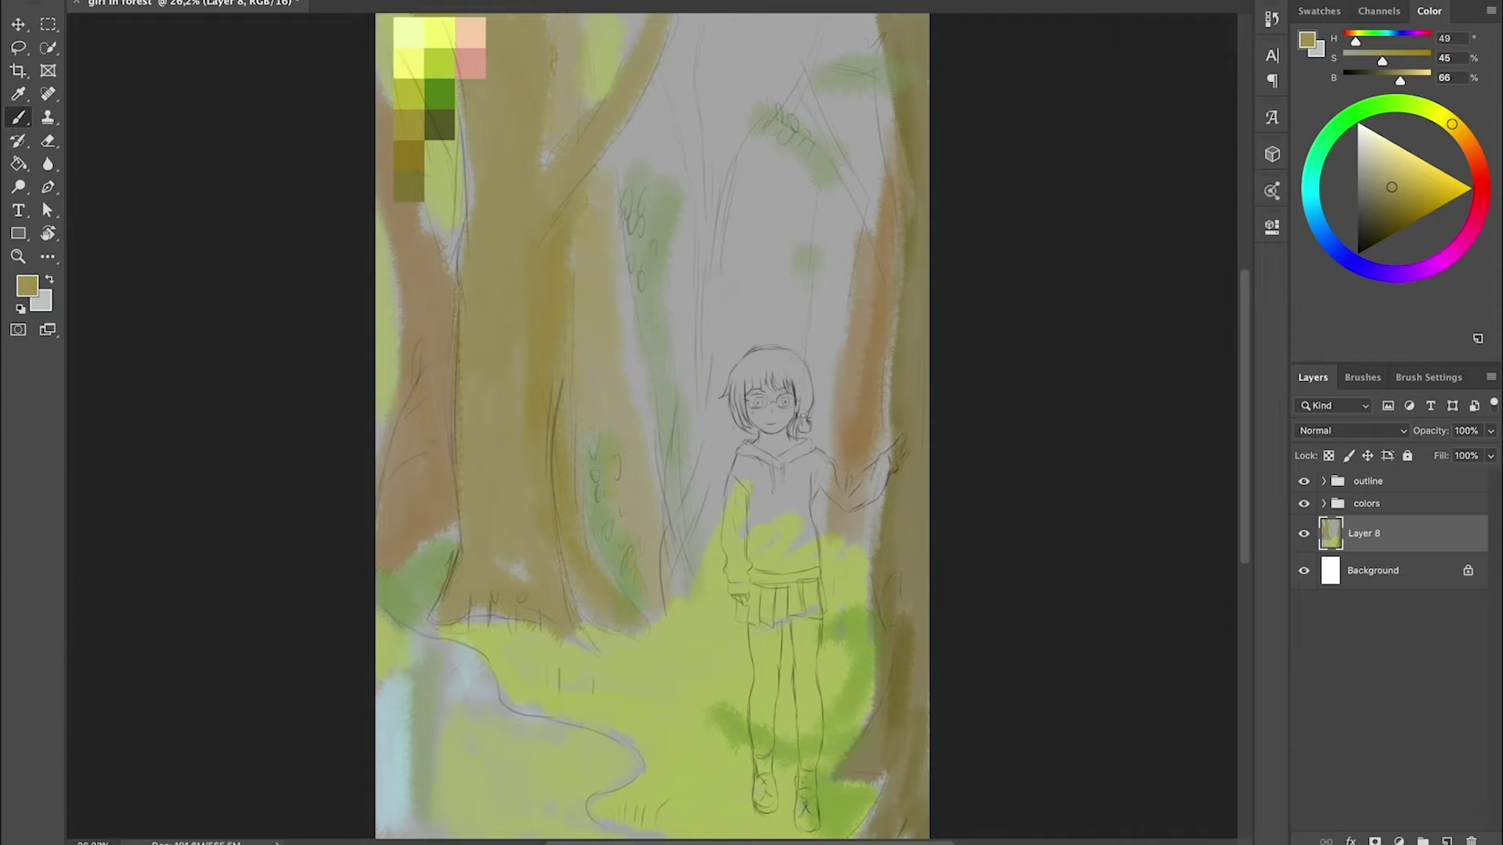
pyautogui.moveTo(712, 196); pyautogui.dragTo(704, 497)
# - Paint a pale yellow-green light band behind the girl, plus green and brown tree accents
pyautogui.keyDown('alt'); pyautogui.click(782, 540); pyautogui.keyUp('alt')
pyautogui.moveTo(751, 180); pyautogui.dragTo(739, 364)
pyautogui.moveTo(751, 313); pyautogui.dragTo(728, 548)
pyautogui.moveTo(783, 141); pyautogui.dragTo(798, 251)
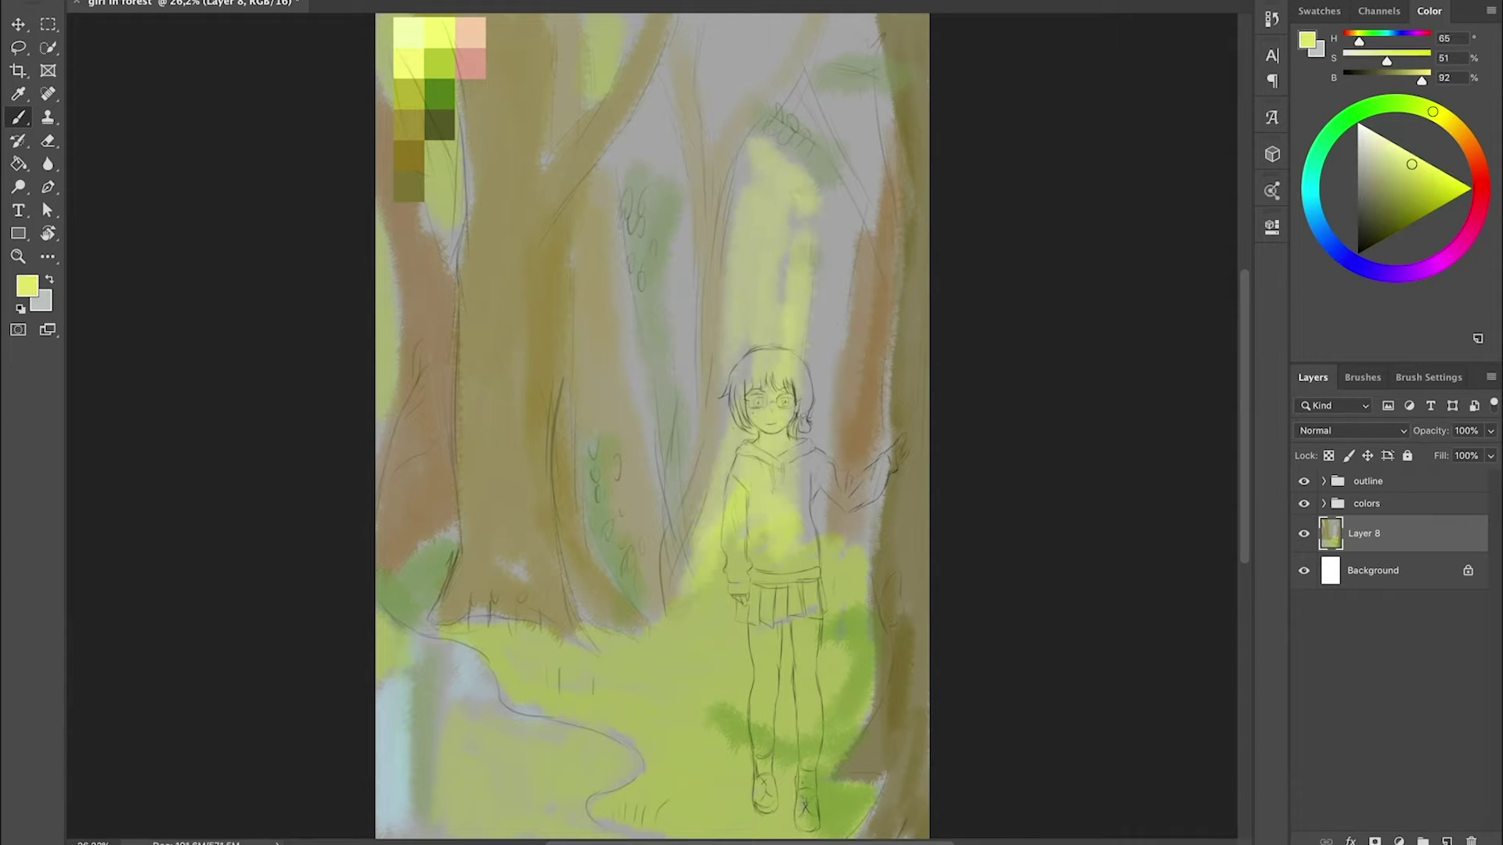
pyautogui.moveTo(728, 16); pyautogui.dragTo(716, 129)
pyautogui.moveTo(782, 165); pyautogui.dragTo(790, 309)
pyautogui.moveTo(666, 78); pyautogui.dragTo(673, 431)
pyautogui.keyDown('alt'); pyautogui.click(728, 728); pyautogui.keyUp('alt')
pyautogui.moveTo(818, 227); pyautogui.dragTo(803, 368)
pyautogui.keyDown('alt'); pyautogui.click(861, 352); pyautogui.keyUp('alt')
pyautogui.moveTo(846, 305); pyautogui.dragTo(821, 458)
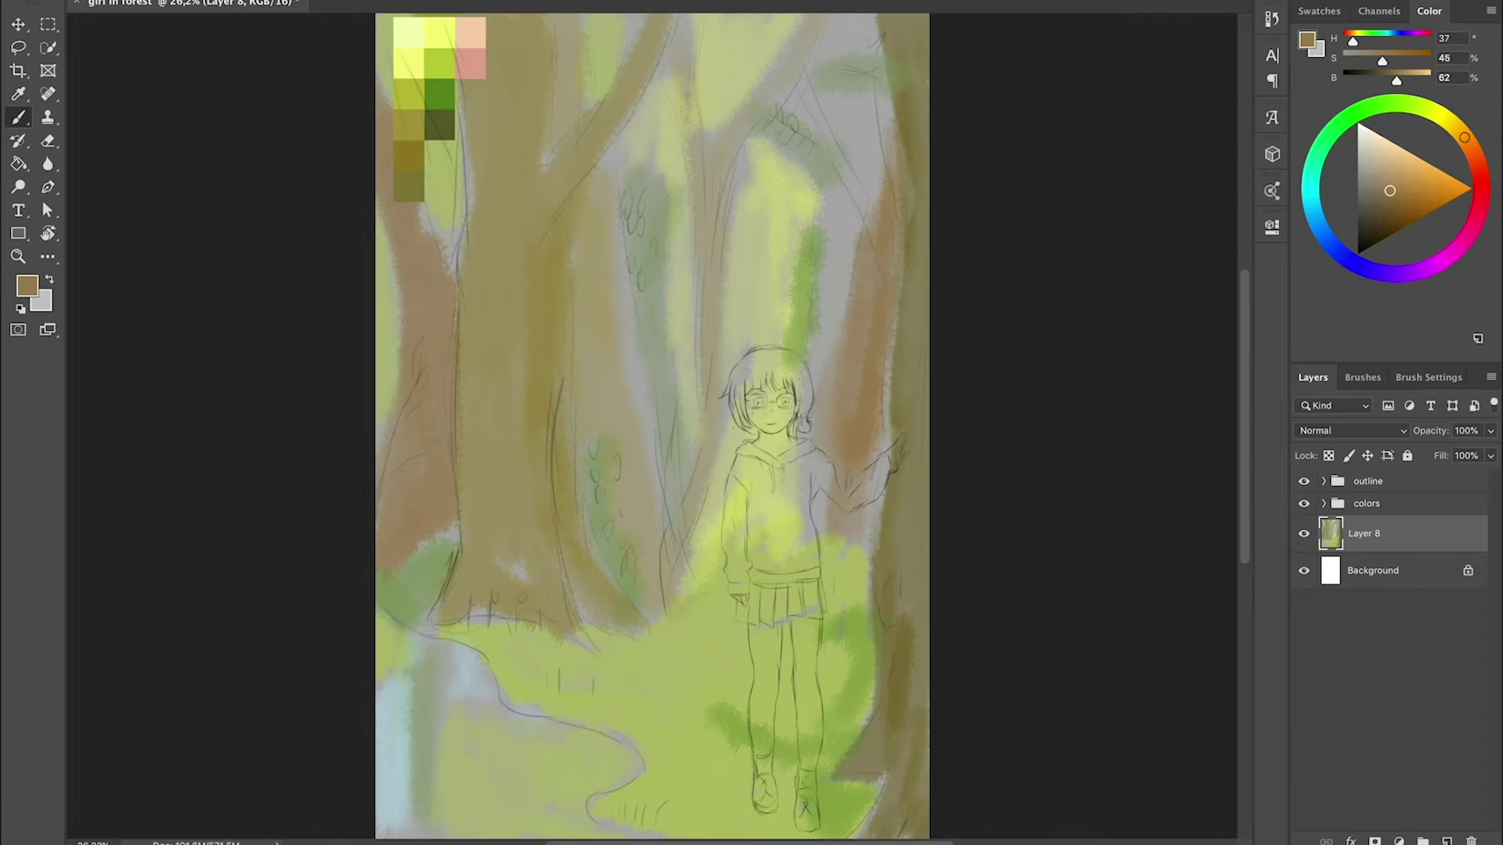
pyautogui.click(1324, 481)
pyautogui.click(1372, 621)
# - Stretch the girl's outline on Layer 4 slightly wider and commit the transform
pyautogui.keyDown('shift'); pyautogui.click(1380, 657); pyautogui.keyUp('shift')
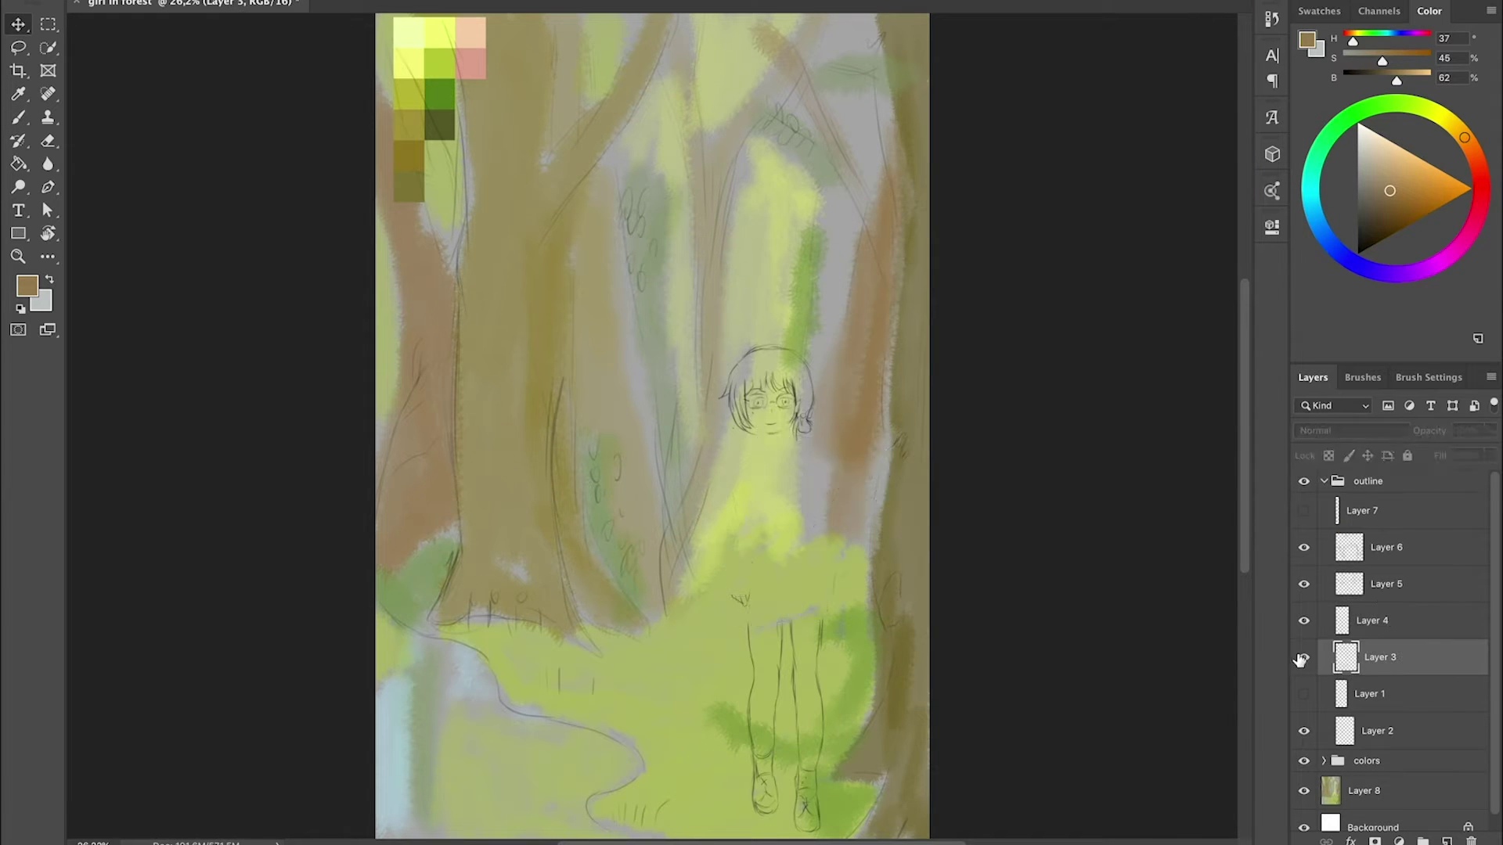
pyautogui.hotkey('ctrl', 't')
pyautogui.moveTo(908, 612); pyautogui.dragTo(922, 612)
pyautogui.press('Return')
# - Collapse the outline group and add a new layer above Layer 8 for the girl's colours
pyautogui.press('b')
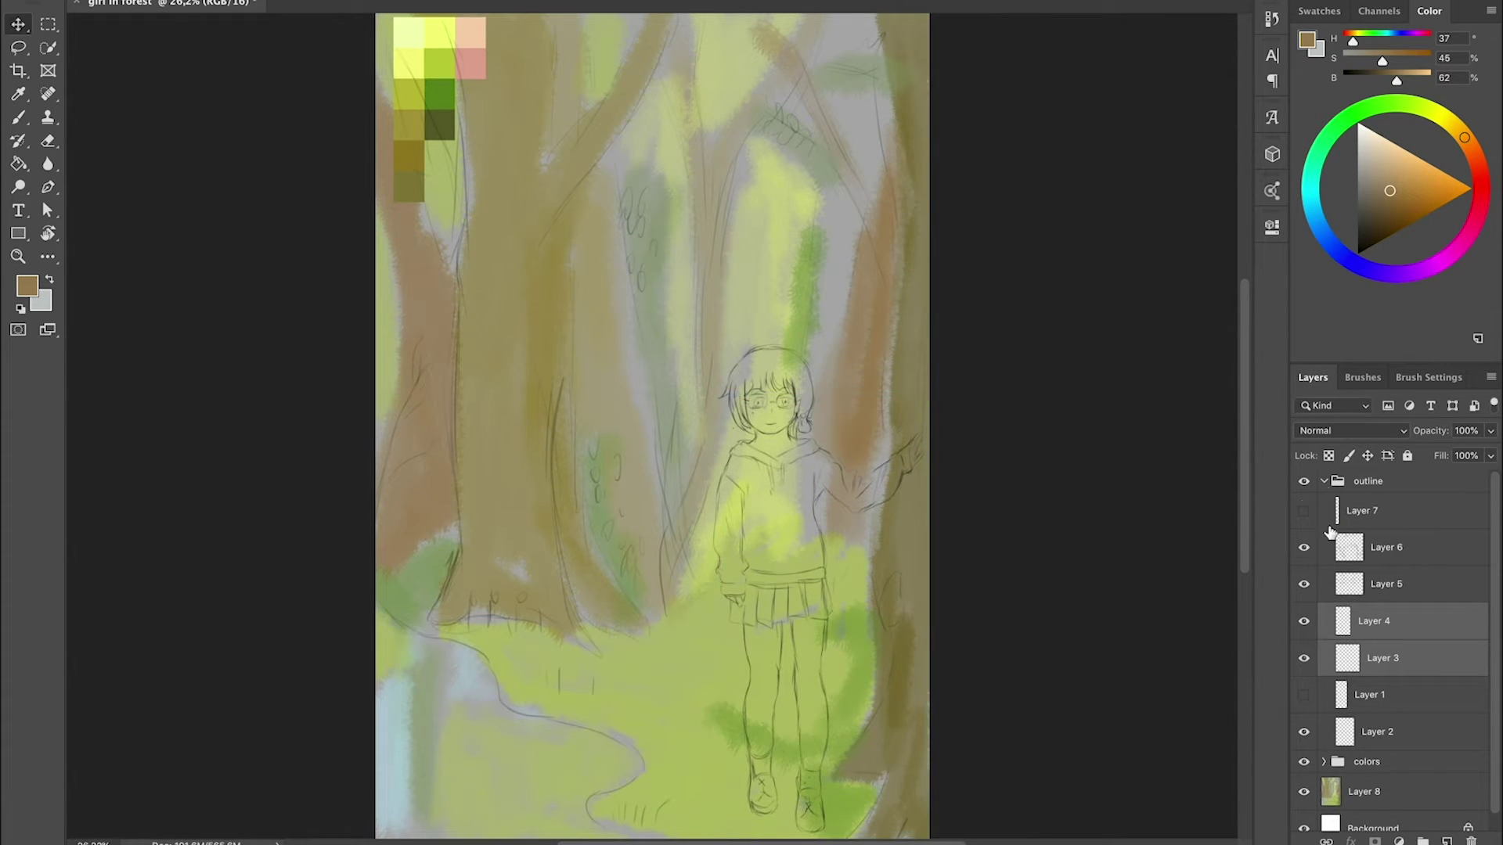
pyautogui.click(1323, 480)
pyautogui.click(1364, 533)
pyautogui.keyDown('alt'); pyautogui.click(768, 249); pyautogui.keyUp('alt')
pyautogui.hotkey('ctrl', 'shift', 'alt', 'n')
# - Paint the hoodie and raised arm pink, and the face and legs peach
pyautogui.keyDown('alt'); pyautogui.click(470, 62); pyautogui.keyUp('alt')
pyautogui.moveTo(775, 490)
pyautogui.mouseDown()
pyautogui.moveTo(736, 540)
pyautogui.moveTo(759, 458)
pyautogui.moveTo(747, 548)
pyautogui.mouseUp()
pyautogui.moveTo(826, 470); pyautogui.dragTo(892, 481)
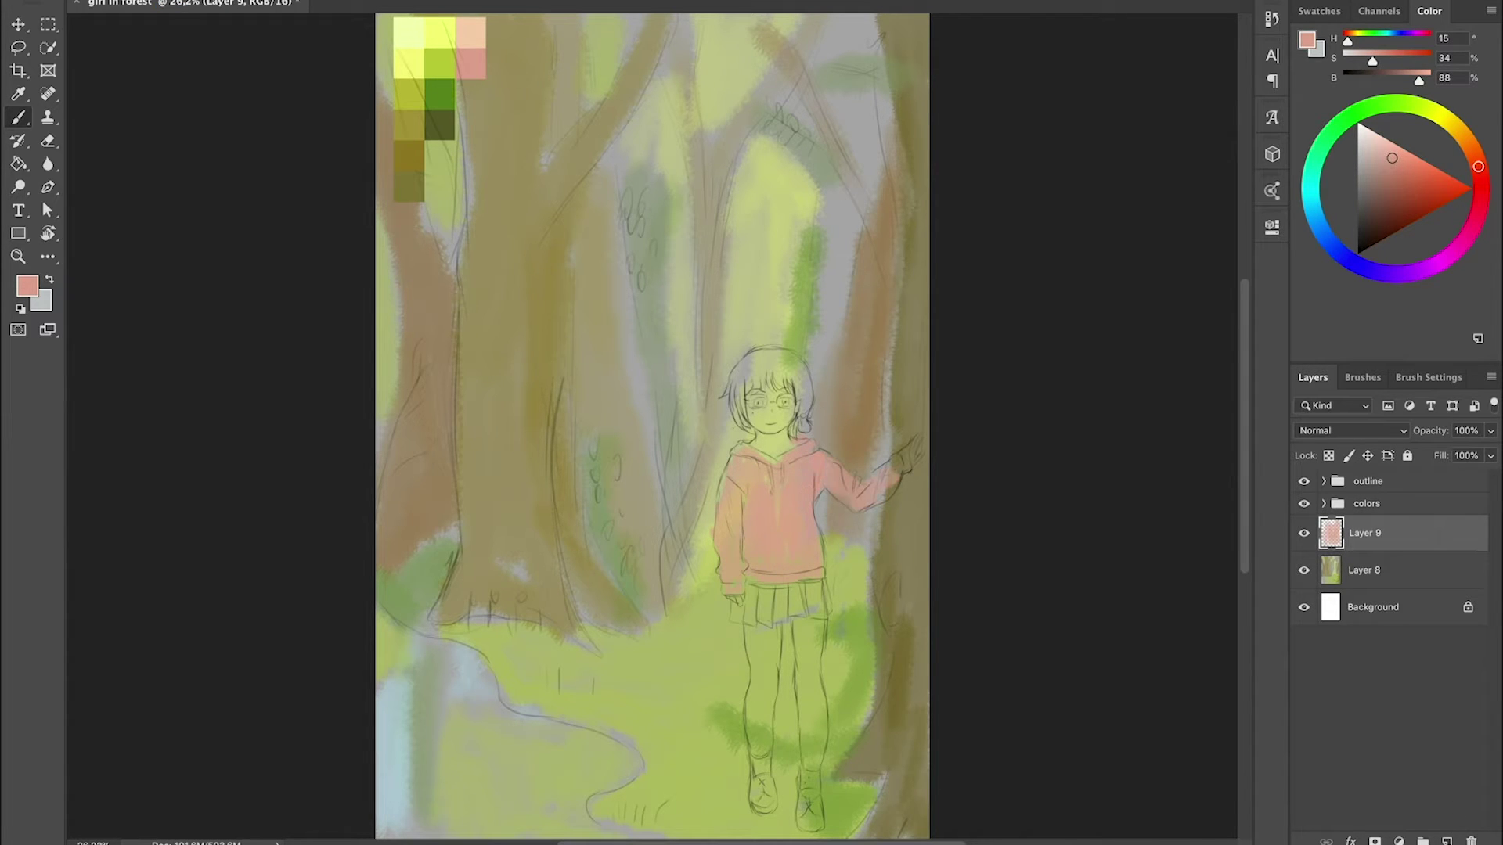
pyautogui.keyDown('alt'); pyautogui.click(469, 31); pyautogui.keyUp('alt')
pyautogui.moveTo(763, 399); pyautogui.dragTo(775, 435)
pyautogui.moveTo(759, 650); pyautogui.dragTo(775, 751)
pyautogui.moveTo(810, 622); pyautogui.dragTo(818, 759)
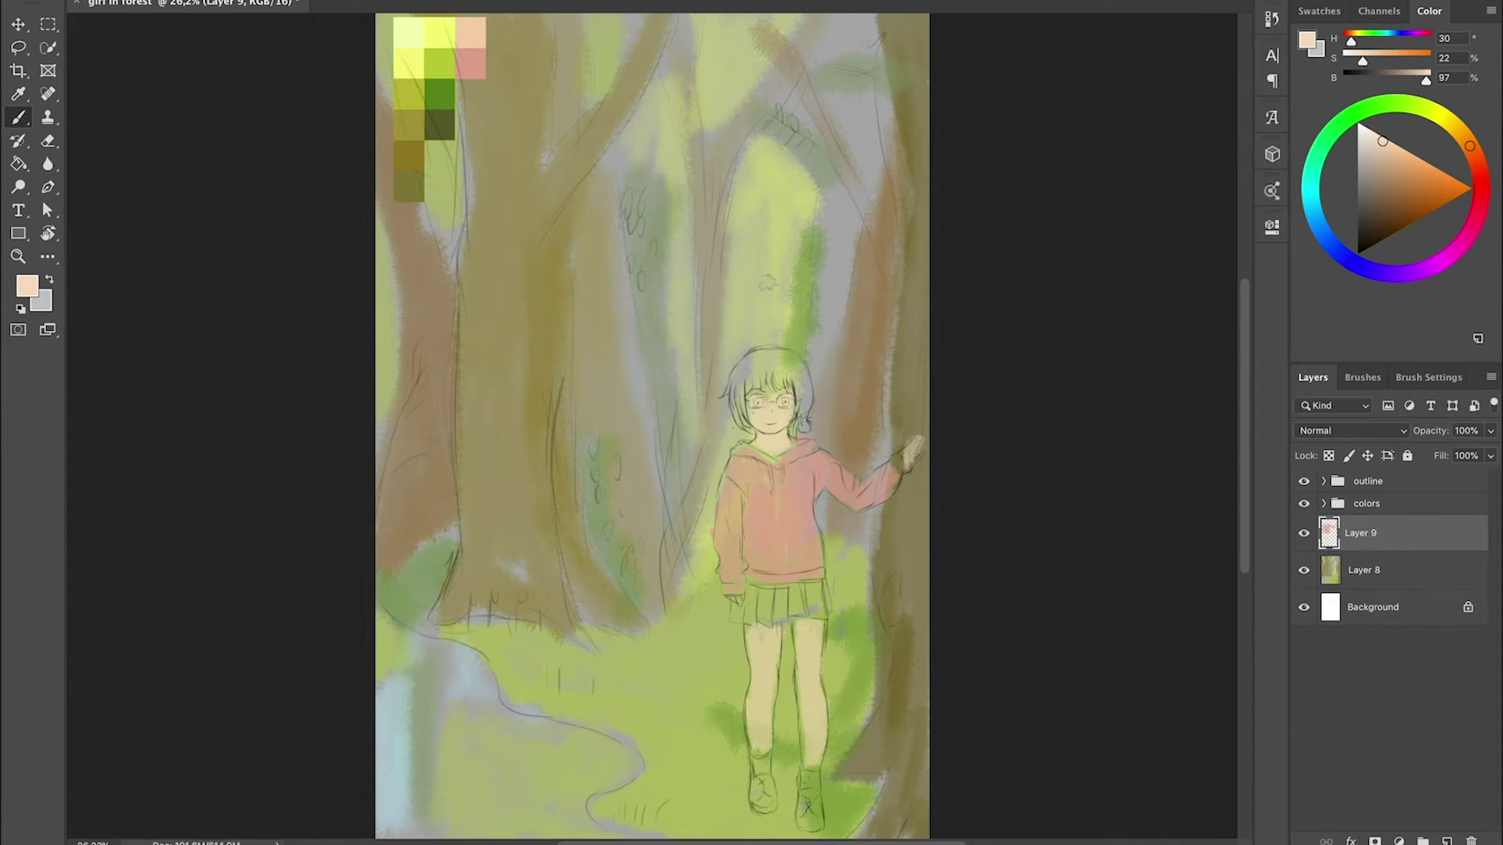
# - Paint the skirt and left shoe light pink and the hair near-black
pyautogui.keyDown('alt'); pyautogui.click(788, 474); pyautogui.keyUp('alt')
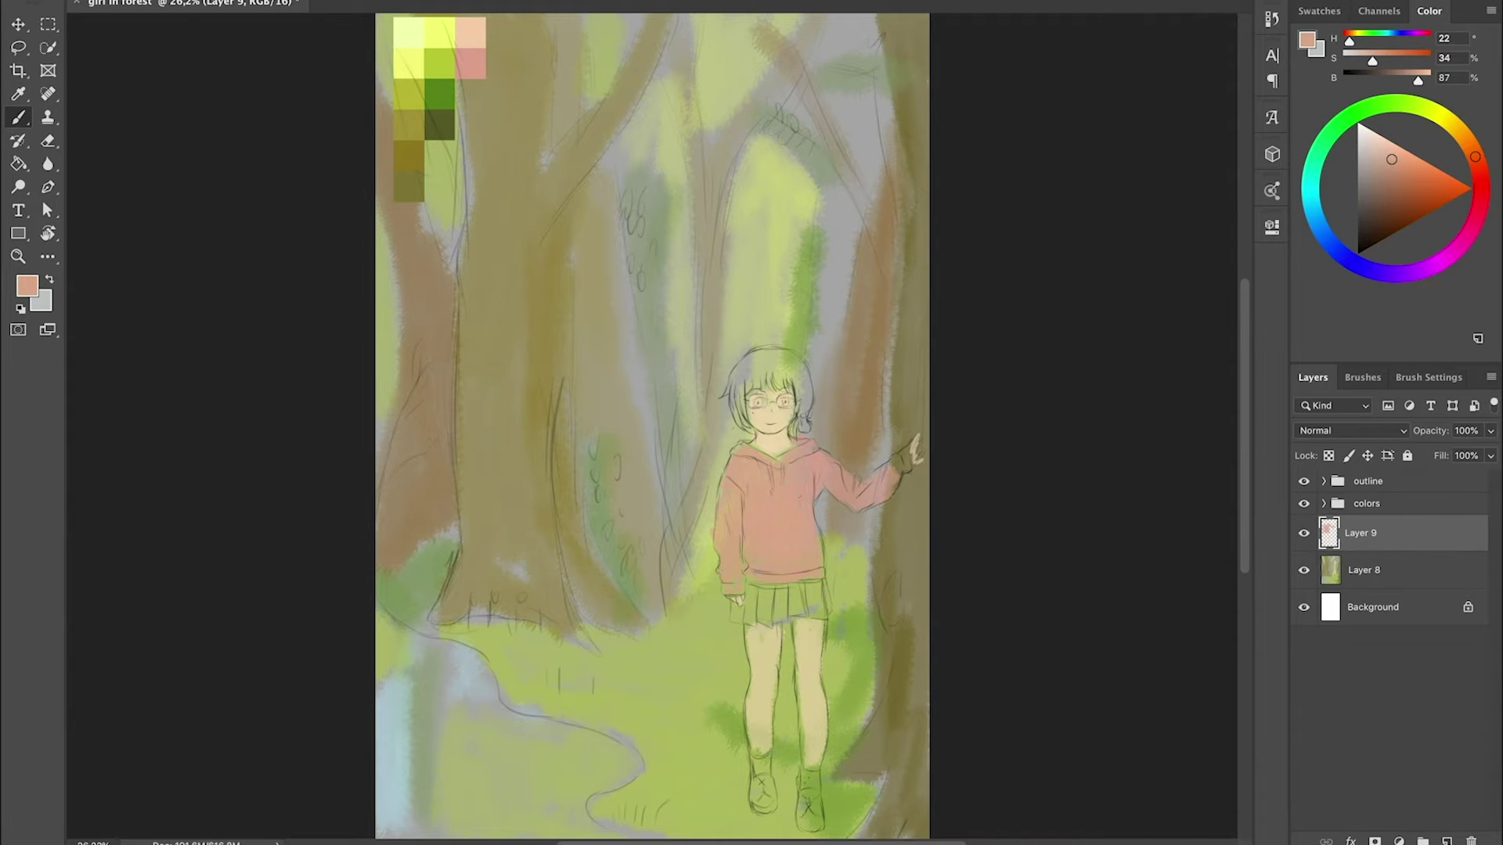
pyautogui.click(1369, 136)
pyautogui.moveTo(756, 591); pyautogui.dragTo(814, 618)
pyautogui.moveTo(759, 759)
pyautogui.mouseDown()
pyautogui.moveTo(764, 798)
pyautogui.moveTo(814, 818)
pyautogui.mouseUp()
pyautogui.click(1361, 246)
pyautogui.moveTo(736, 360)
pyautogui.mouseDown()
pyautogui.moveTo(744, 423)
pyautogui.moveTo(786, 363)
pyautogui.moveTo(810, 431)
pyautogui.mouseUp()
# - Add Layer 10 below Layer 9 and repaint the background tree areas
pyautogui.hotkey('ctrl', 'shift', 'alt', 'n')
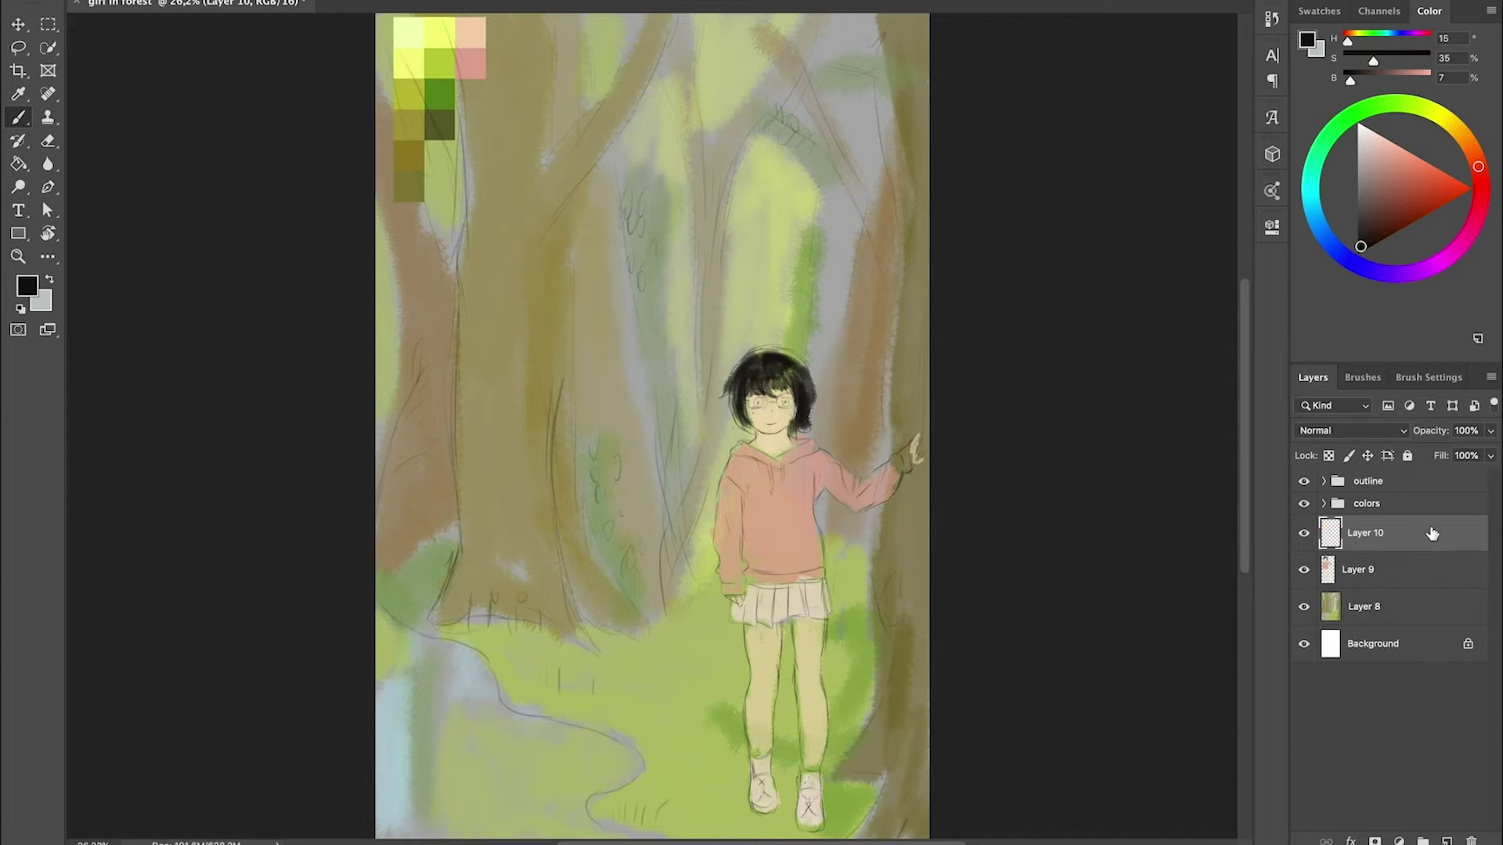
pyautogui.moveTo(1431, 533); pyautogui.dragTo(1431, 570)
pyautogui.moveTo(462, 164); pyautogui.dragTo(571, 368)
pyautogui.moveTo(704, 180); pyautogui.dragTo(814, 352)
pyautogui.moveTo(532, 477); pyautogui.dragTo(900, 704)
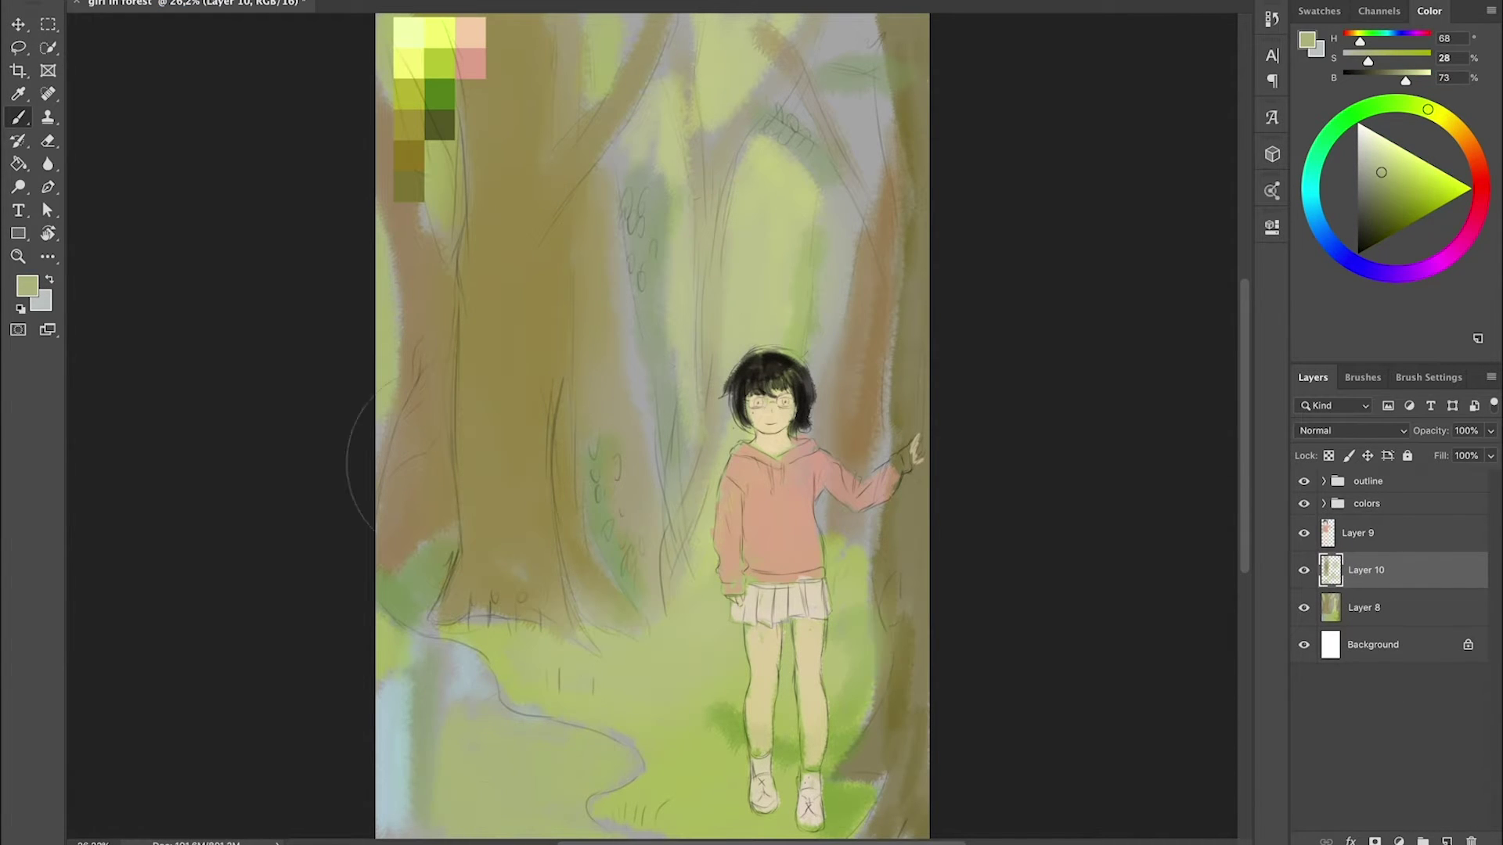
# - Paint the right-side trees, central trunks and upper branches brown
pyautogui.keyDown('alt'); pyautogui.click(657, 294); pyautogui.keyUp('alt')
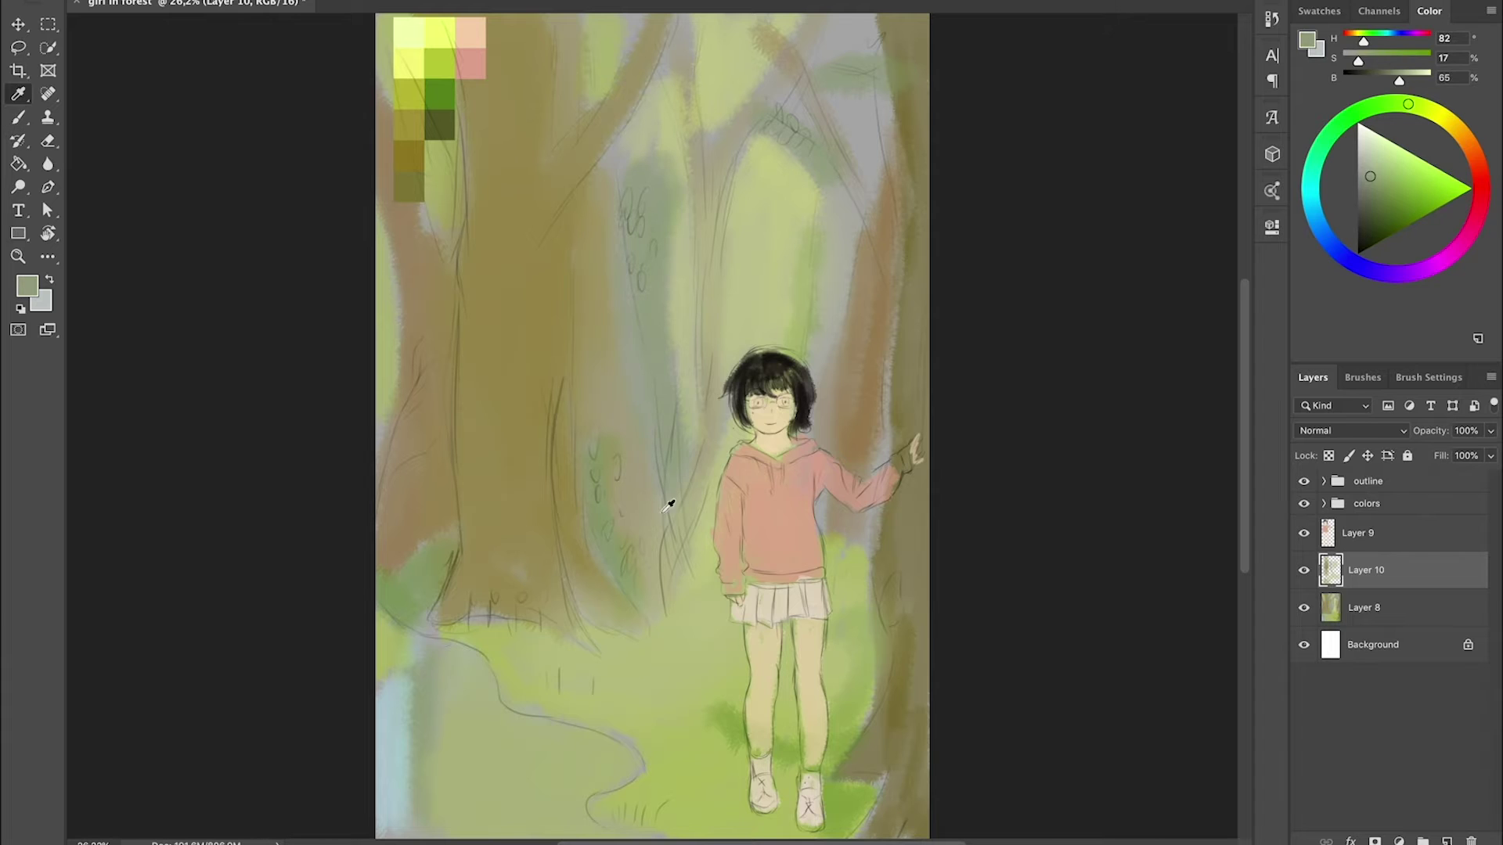
pyautogui.click(900, 231)
pyautogui.press('b')
pyautogui.moveTo(884, 439); pyautogui.dragTo(857, 196)
pyautogui.moveTo(829, 375); pyautogui.dragTo(783, 47)
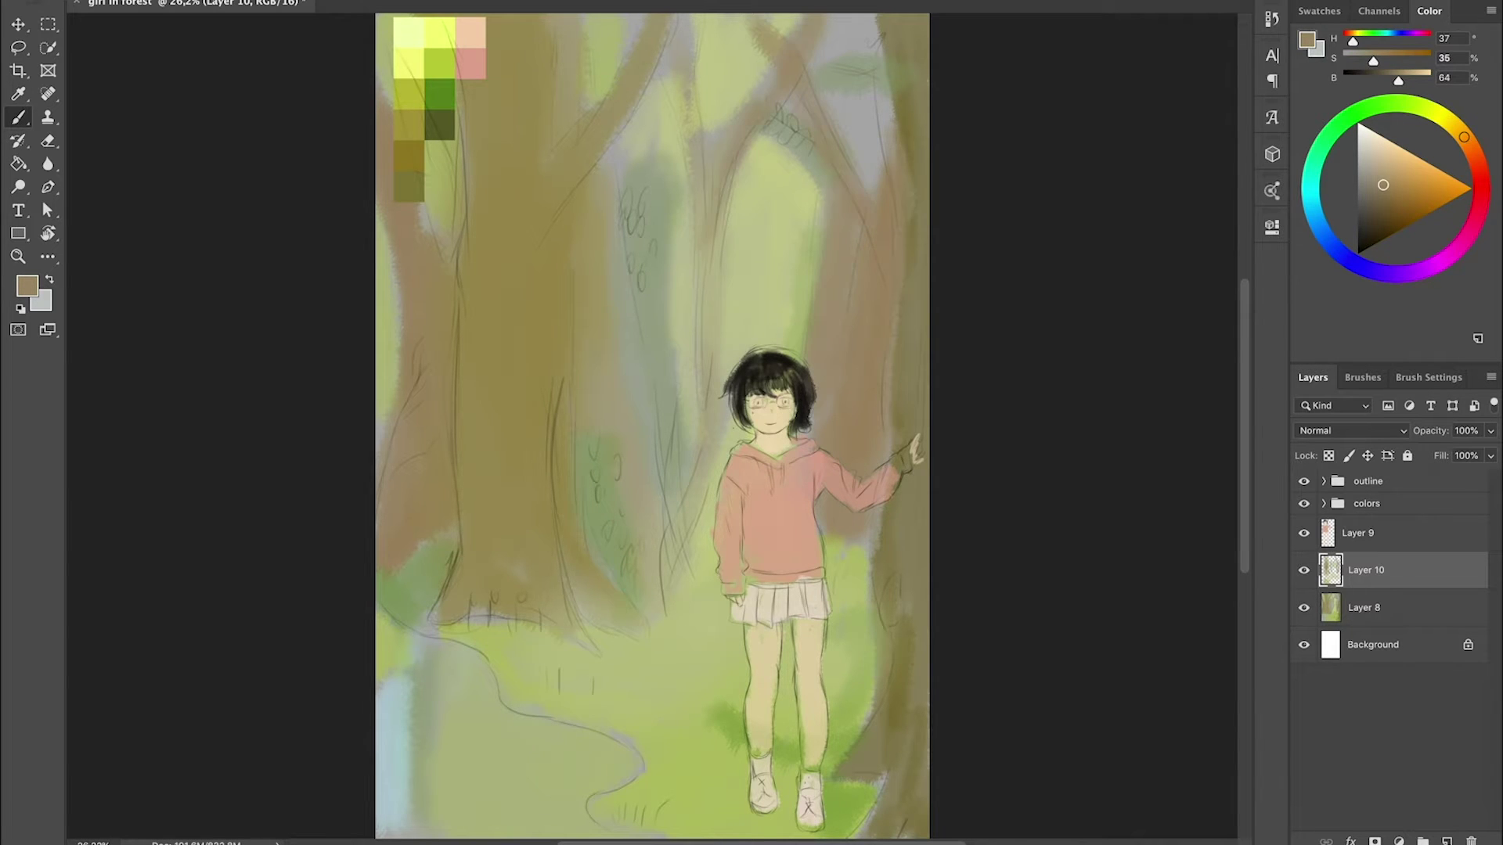
pyautogui.moveTo(704, 212); pyautogui.dragTo(693, 430)
pyautogui.moveTo(626, 266); pyautogui.dragTo(619, 501)
pyautogui.moveTo(673, 23); pyautogui.dragTo(673, 157)
pyautogui.moveTo(681, 501); pyautogui.dragTo(681, 579)
pyautogui.moveTo(900, 634); pyautogui.dragTo(900, 752)
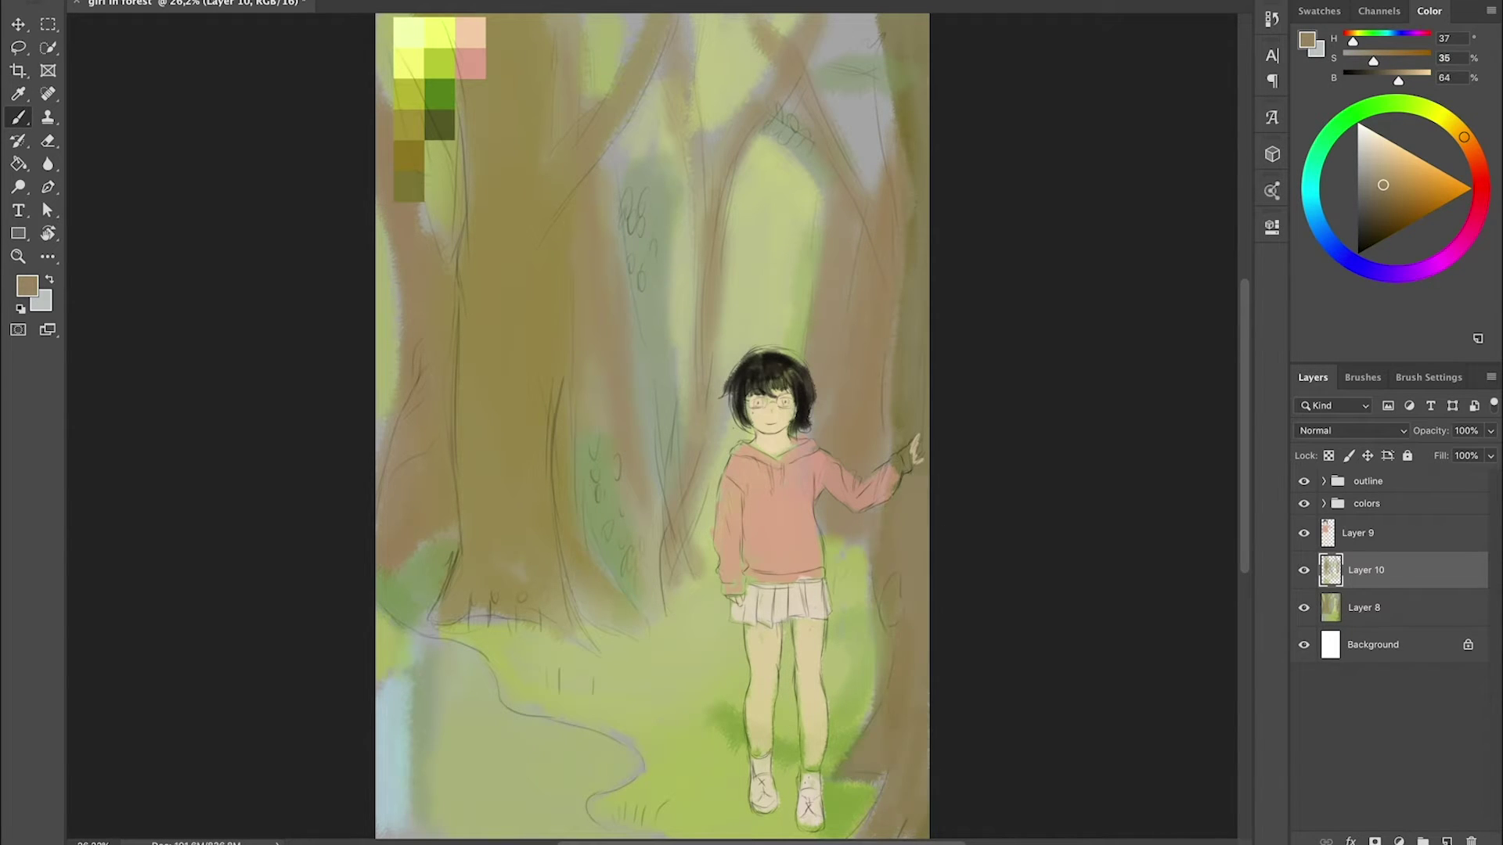
# - Expand the outline group, hide the girl's colour layer and return to Layer 8
pyautogui.click(1358, 533)
pyautogui.keyDown('alt'); pyautogui.click(877, 477); pyautogui.keyUp('alt')
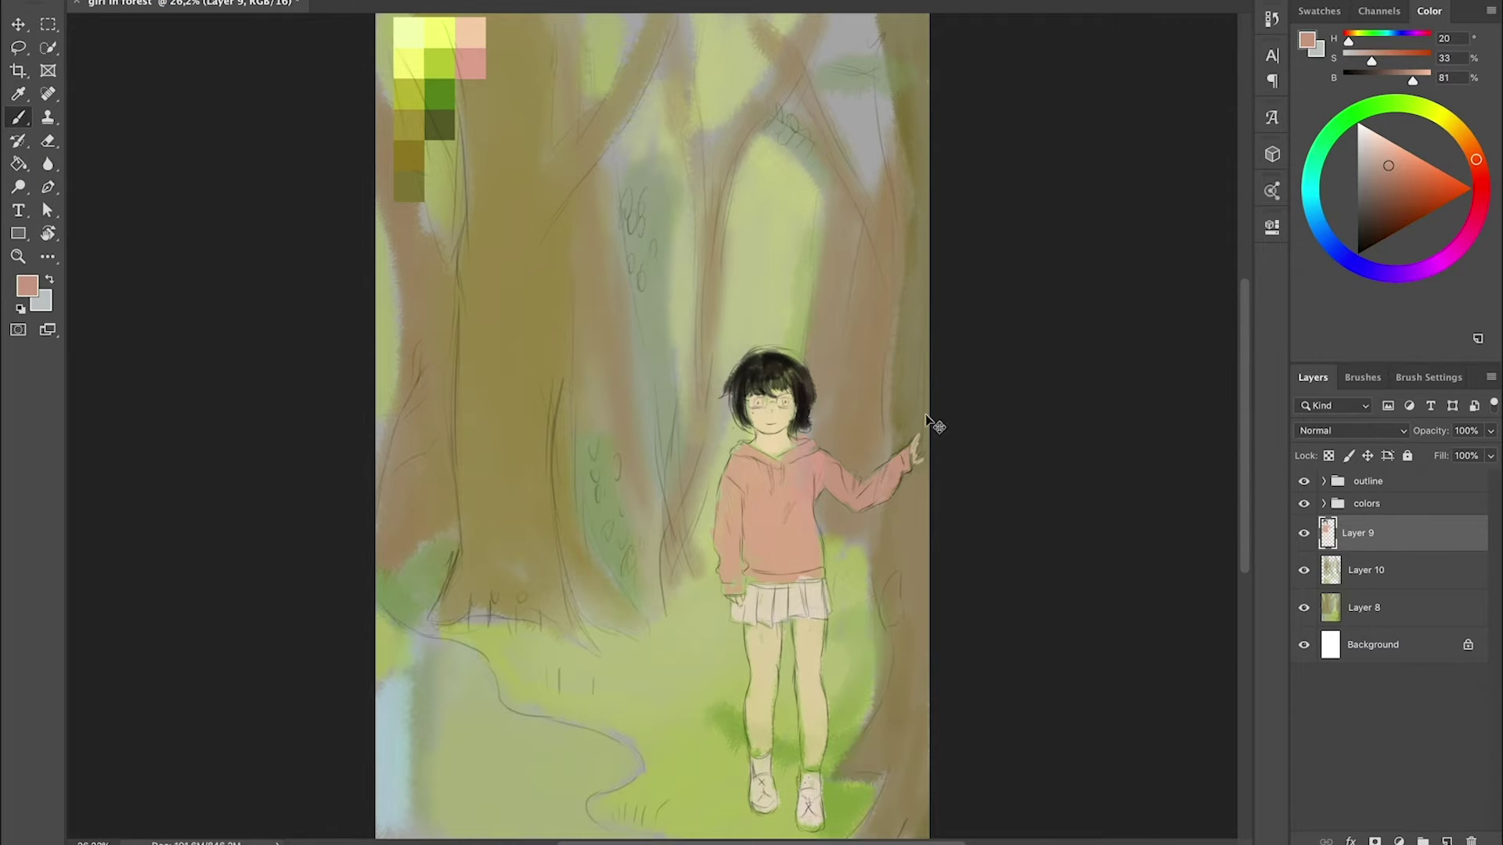
pyautogui.click(1323, 481)
pyautogui.click(1304, 664)
pyautogui.click(1364, 738)
# - On a new layer, paint a dark brown stroke along the right tree's edge
pyautogui.keyDown('alt'); pyautogui.click(881, 532); pyautogui.keyUp('alt')
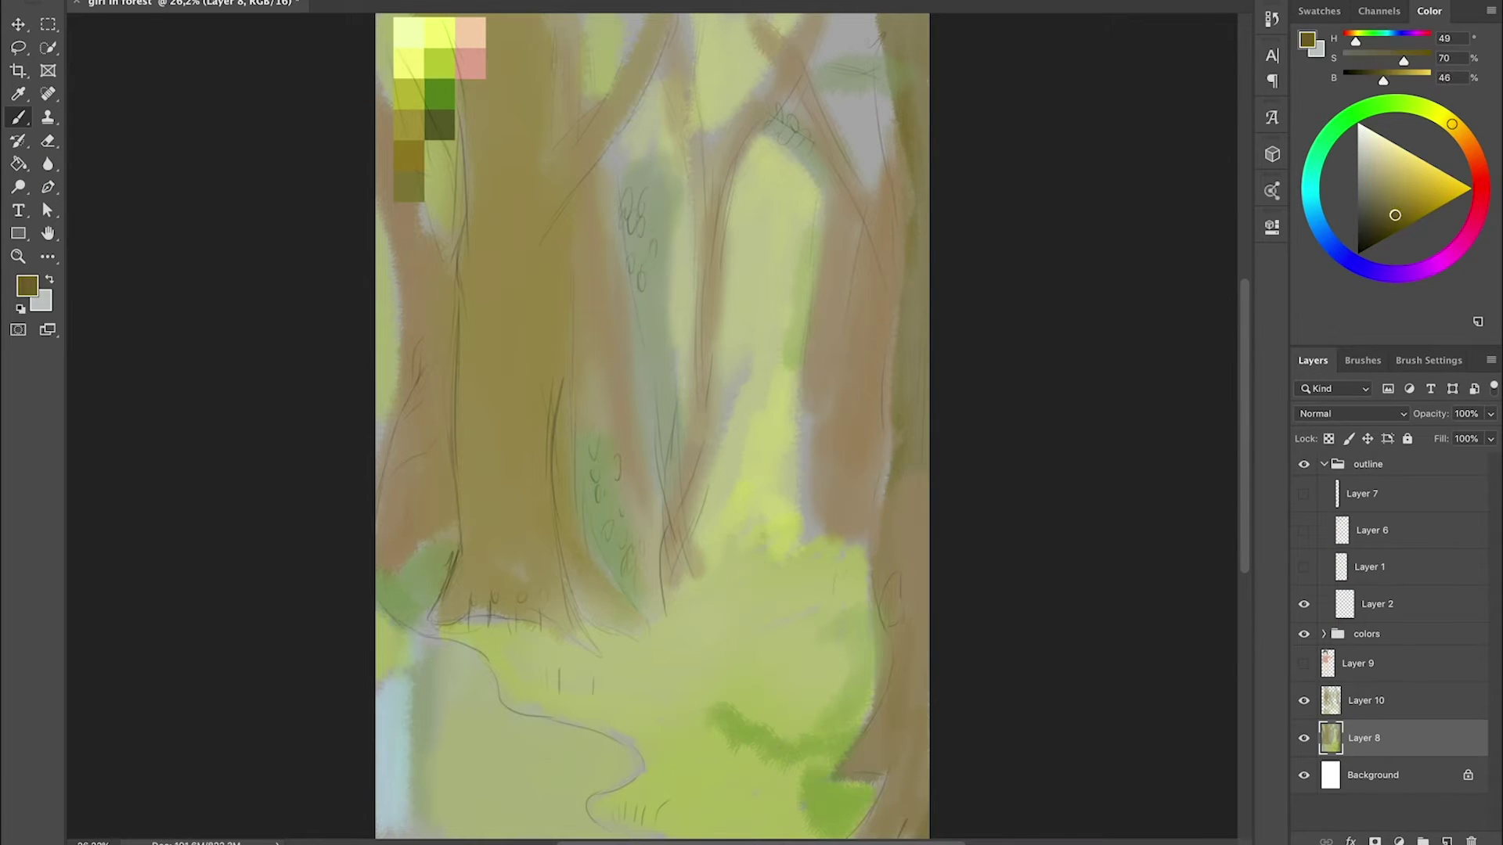
pyautogui.keyDown('alt'); pyautogui.click(896, 699); pyautogui.keyUp('alt')
pyautogui.hotkey('ctrl', 'shift', 'alt', 'n')
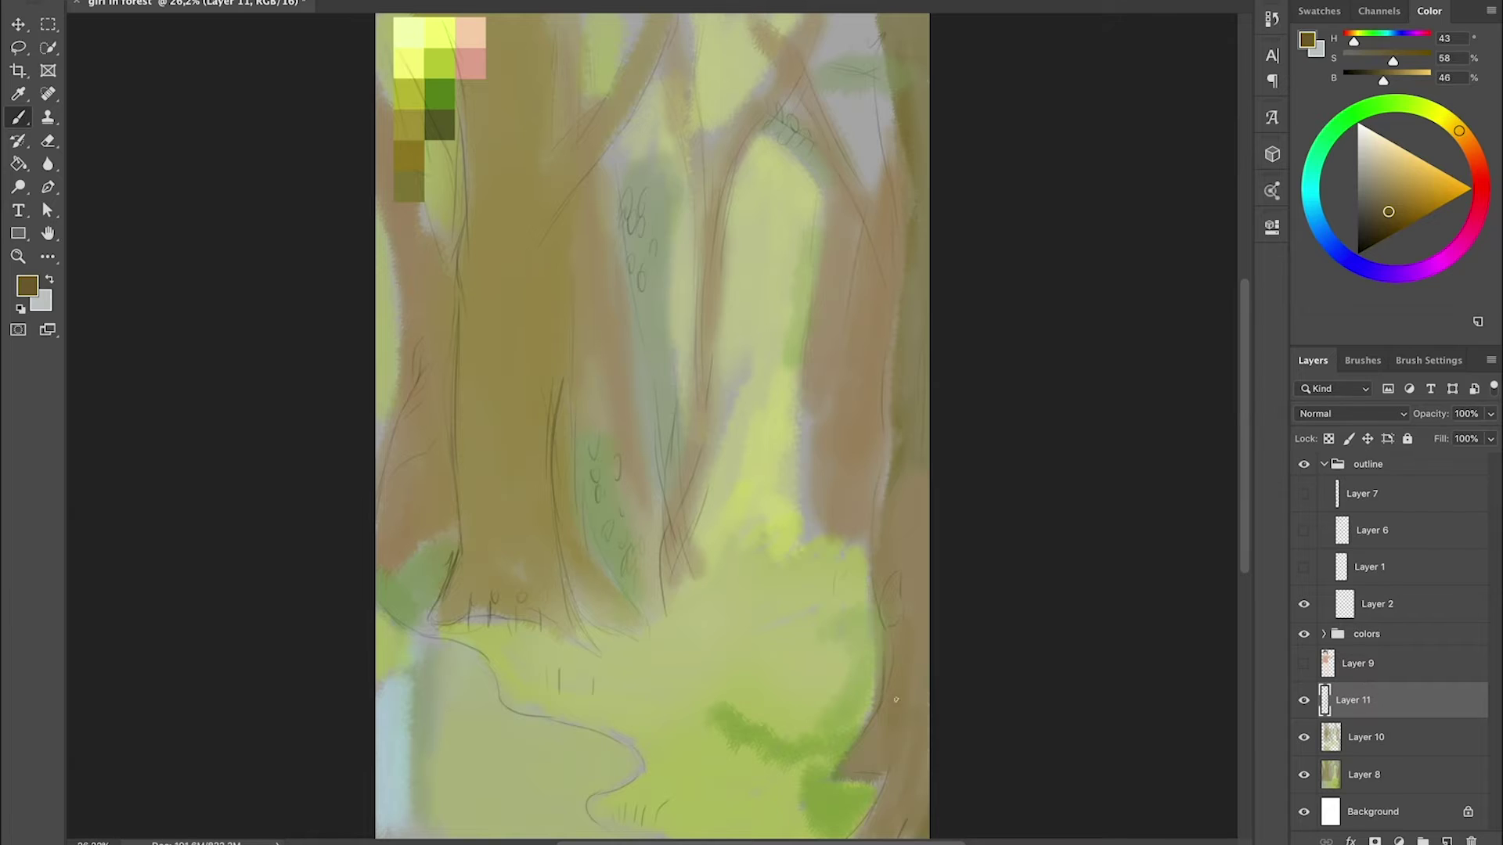
pyautogui.keyDown('alt'); pyautogui.click(896, 699); pyautogui.keyUp('alt')
pyautogui.moveTo(885, 654)
pyautogui.mouseDown()
pyautogui.moveTo(817, 743)
pyautogui.moveTo(834, 836)
pyautogui.mouseUp()
pyautogui.moveTo(883, 649)
pyautogui.mouseDown()
pyautogui.moveTo(871, 526)
pyautogui.moveTo(885, 409)
pyautogui.mouseUp()
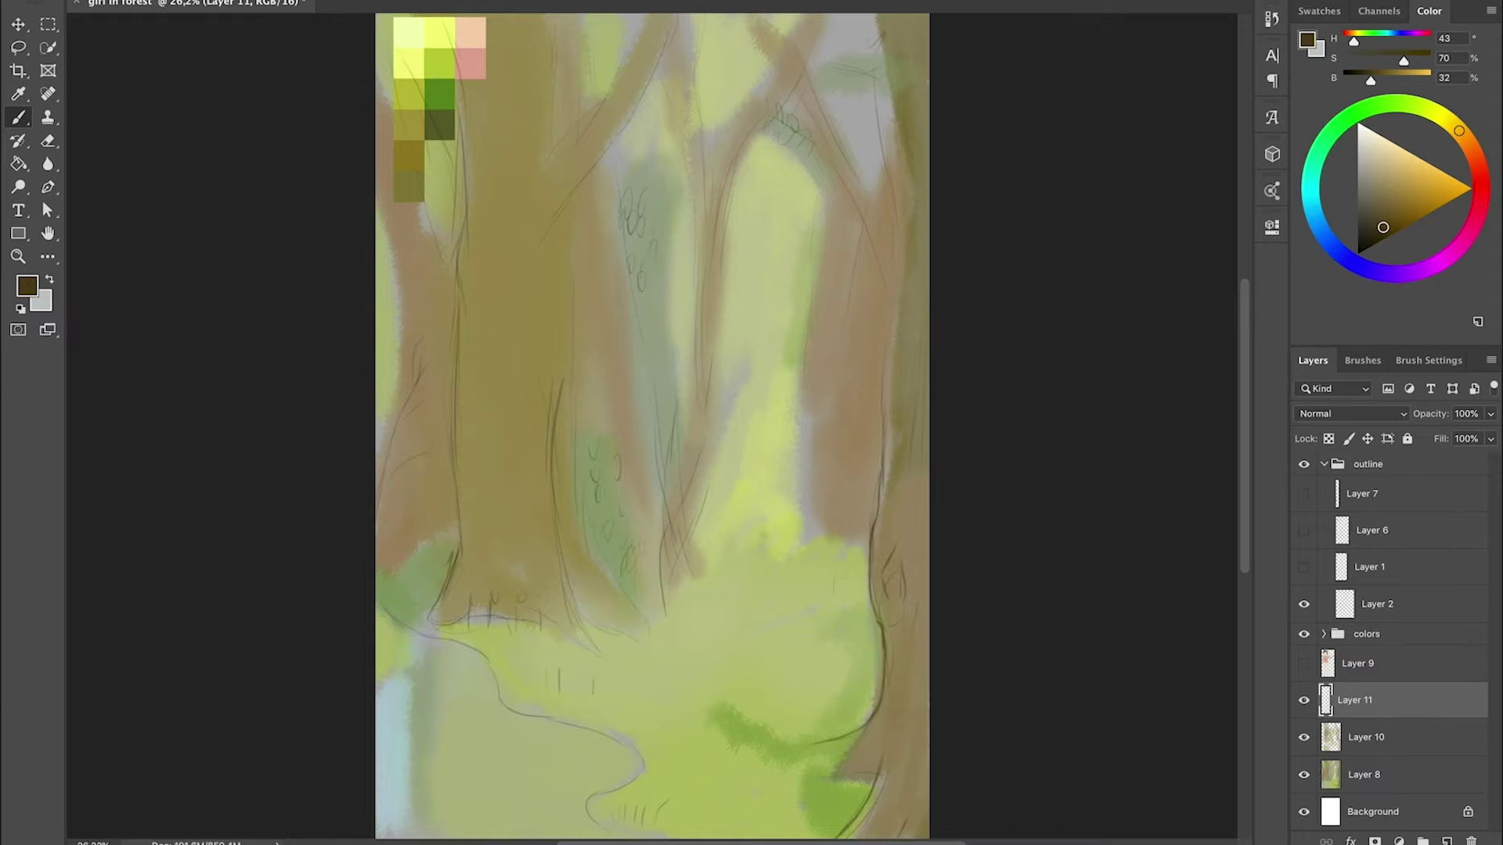
# - Hide the pencil sketch and sample tree browns while working on Layer 10
pyautogui.click(1304, 464)
pyautogui.press('e')
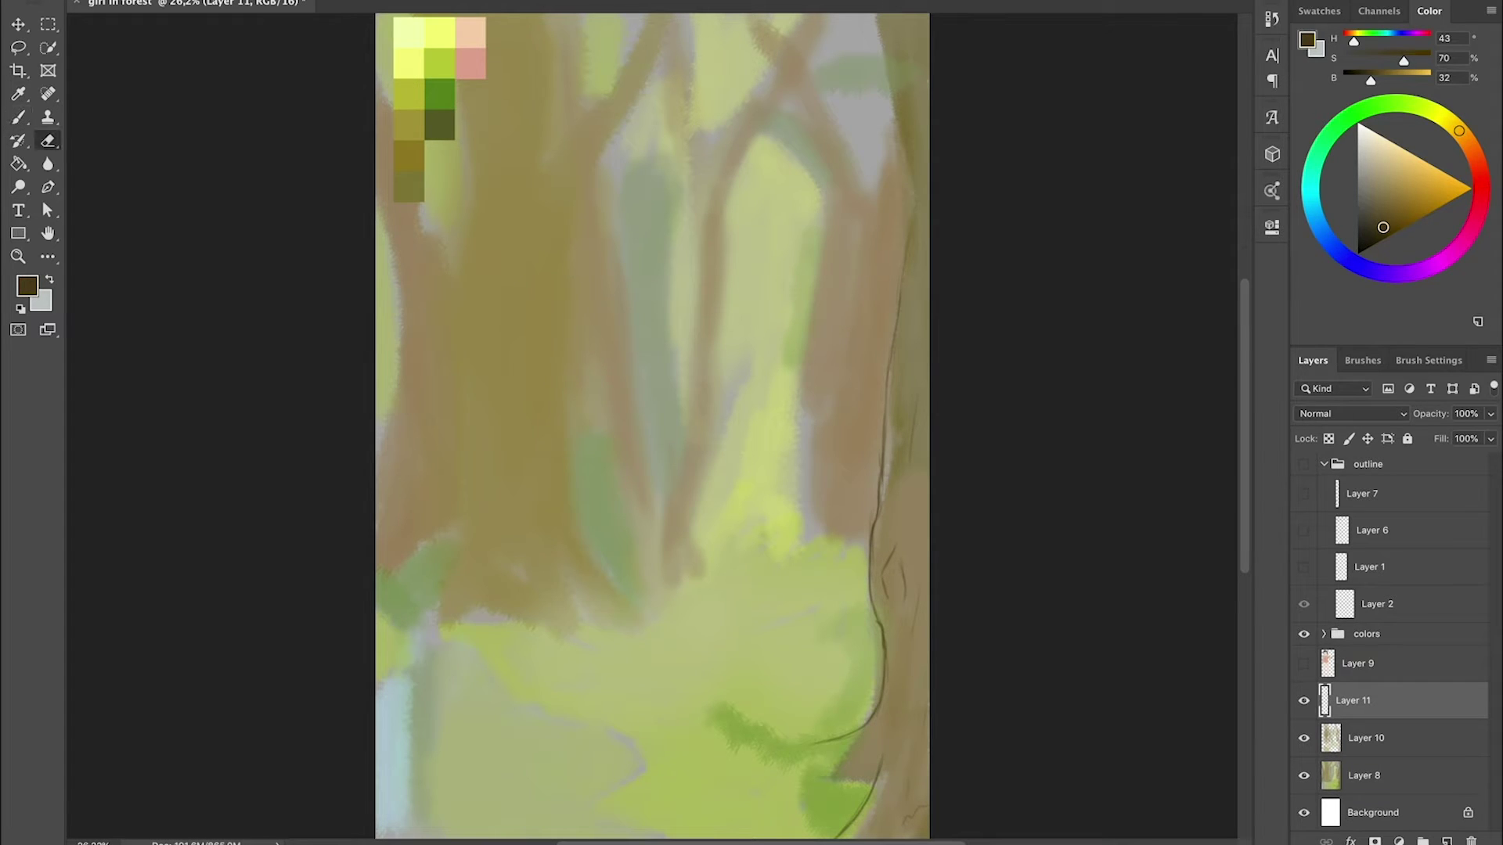
pyautogui.press('b')
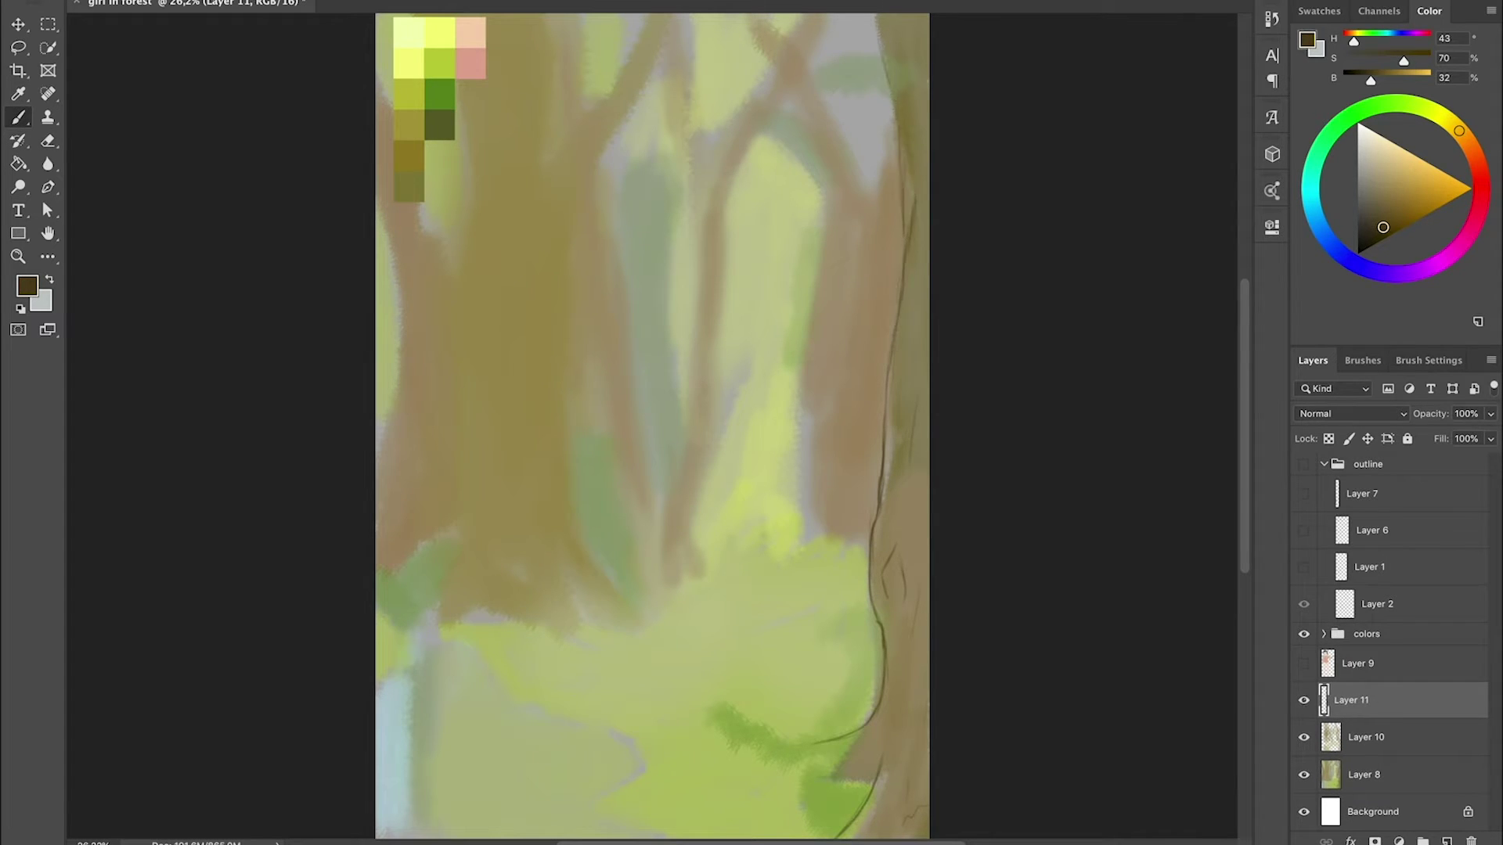
pyautogui.keyDown('alt'); pyautogui.click(834, 799); pyautogui.keyUp('alt')
pyautogui.press('Return')
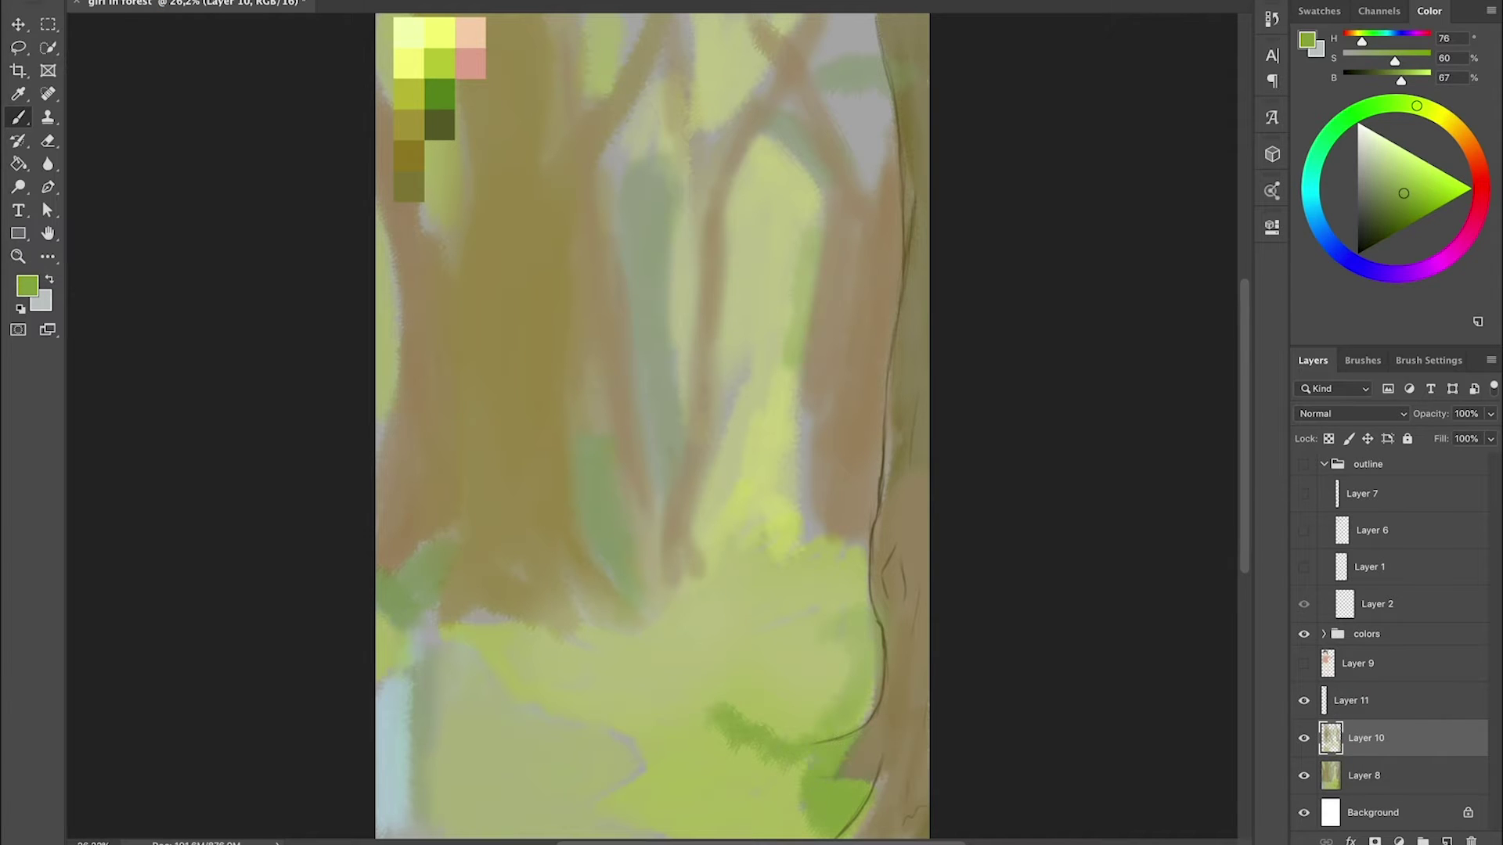
pyautogui.keyDown('alt'); pyautogui.click(836, 757); pyautogui.keyUp('alt')
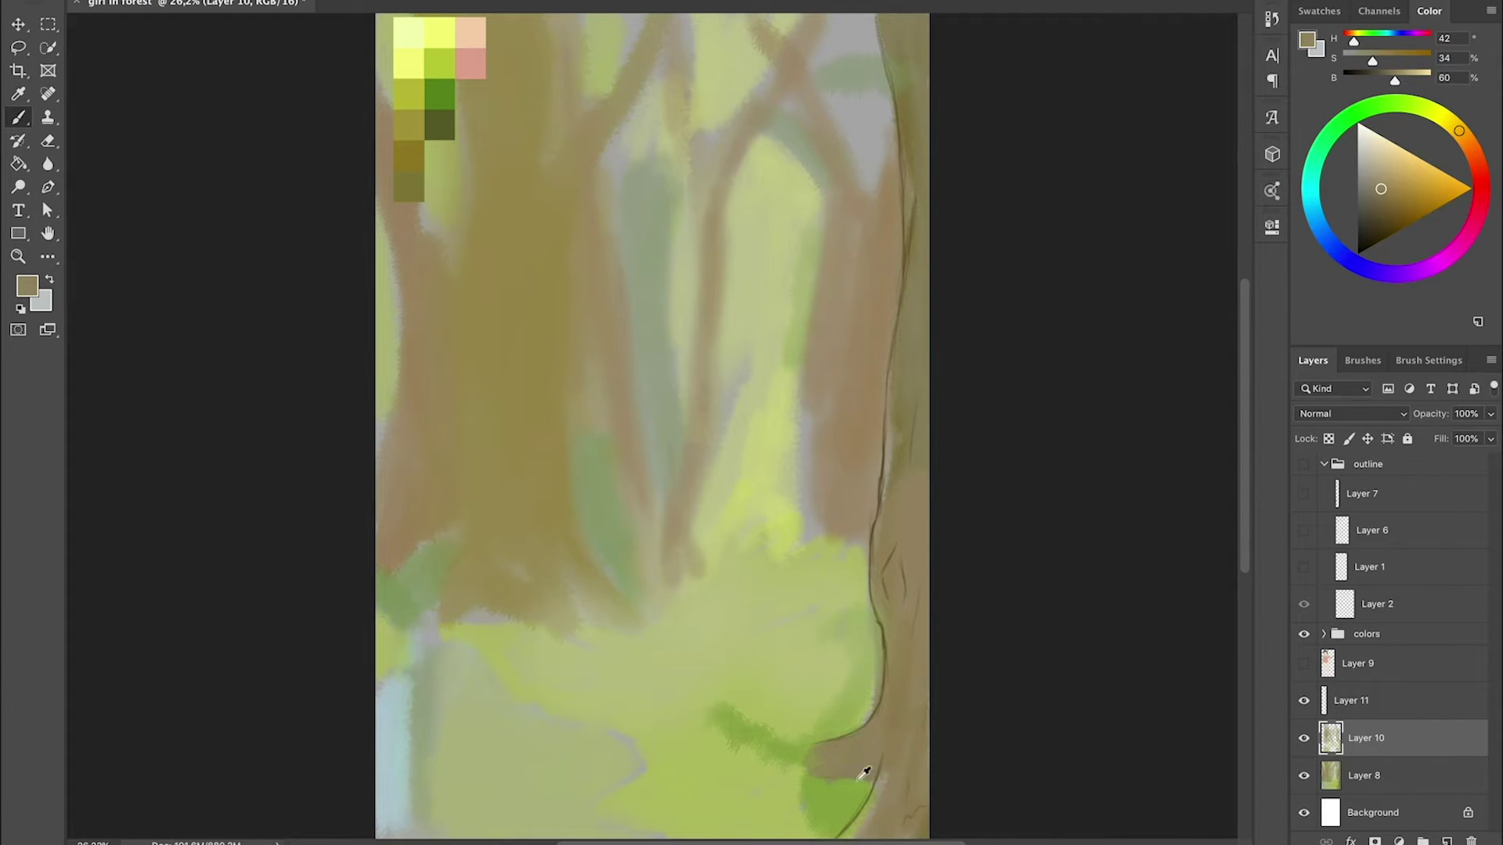
pyautogui.keyDown('alt'); pyautogui.click(883, 658); pyautogui.keyUp('alt')
pyautogui.keyDown('alt'); pyautogui.click(888, 670); pyautogui.keyUp('alt')
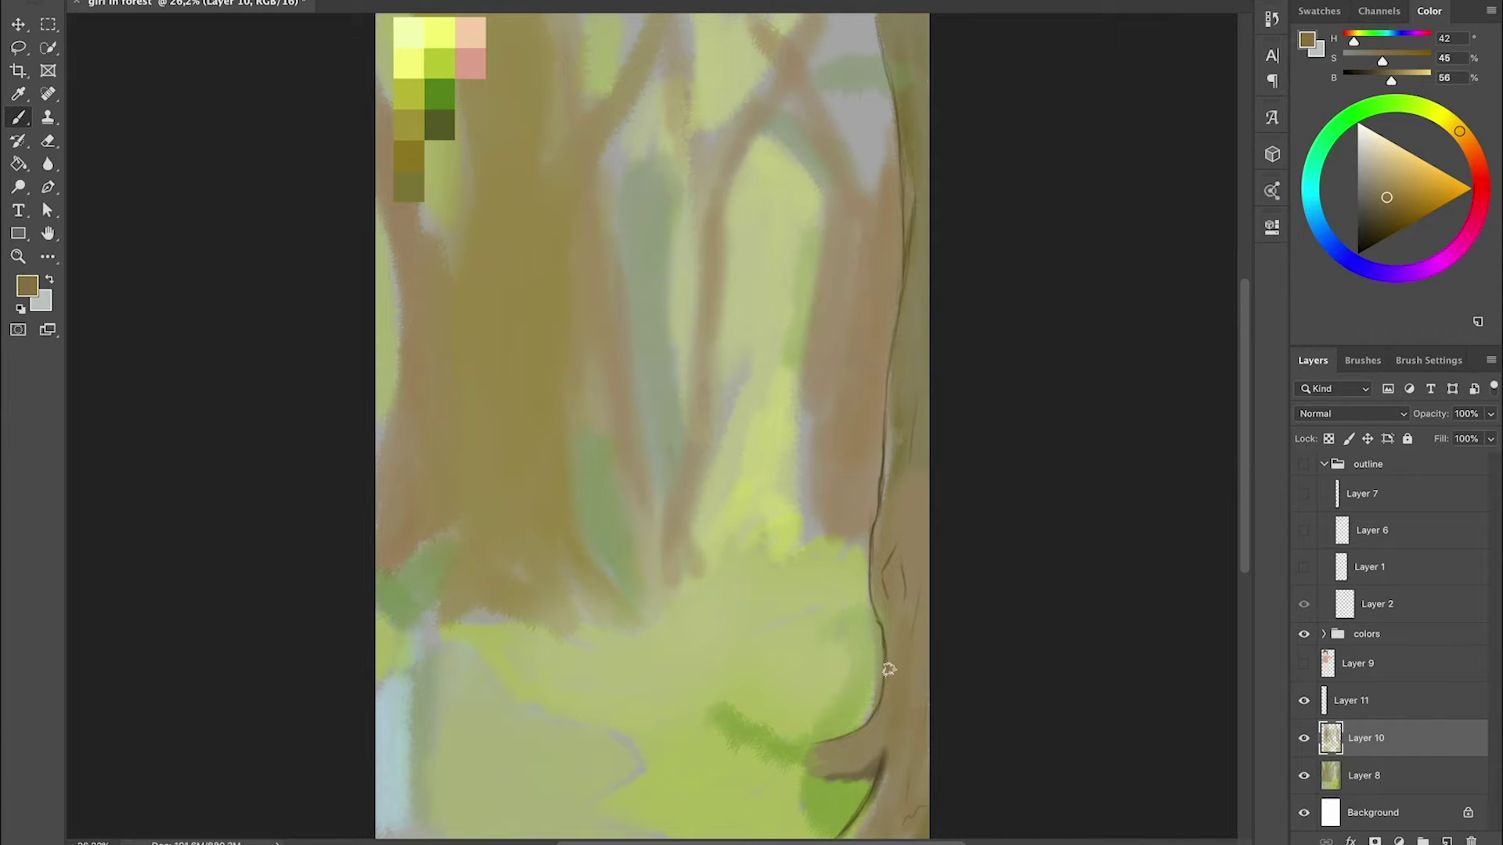
# - Choose a dark brown and paint a knothole into the right trunk
pyautogui.moveTo(920, 704); pyautogui.dragTo(935, 705)
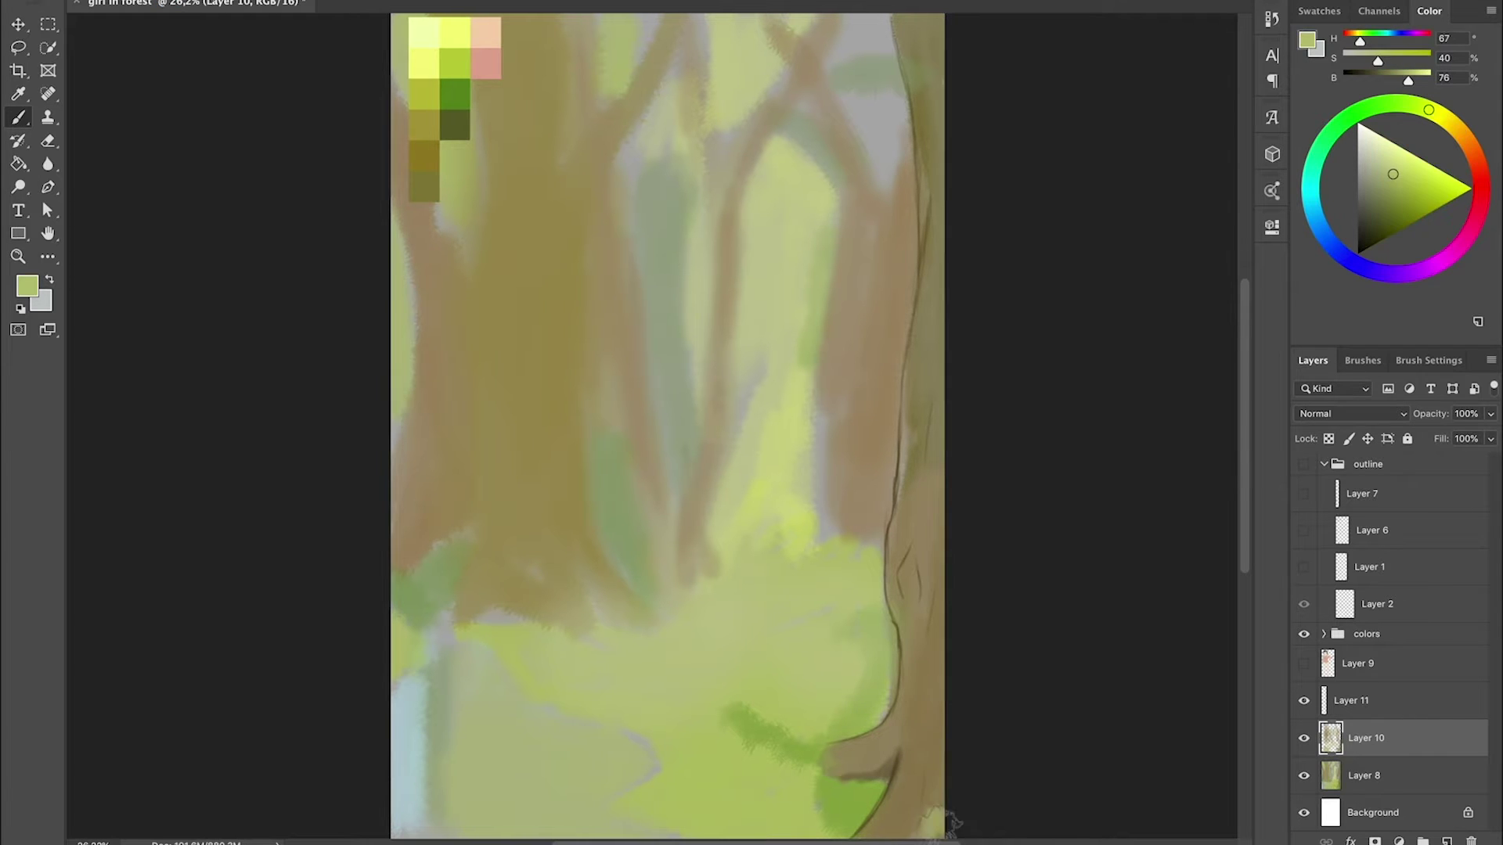
pyautogui.keyDown('alt'); pyautogui.click(919, 783); pyautogui.keyUp('alt')
pyautogui.keyDown('alt'); pyautogui.click(942, 671); pyautogui.keyUp('alt')
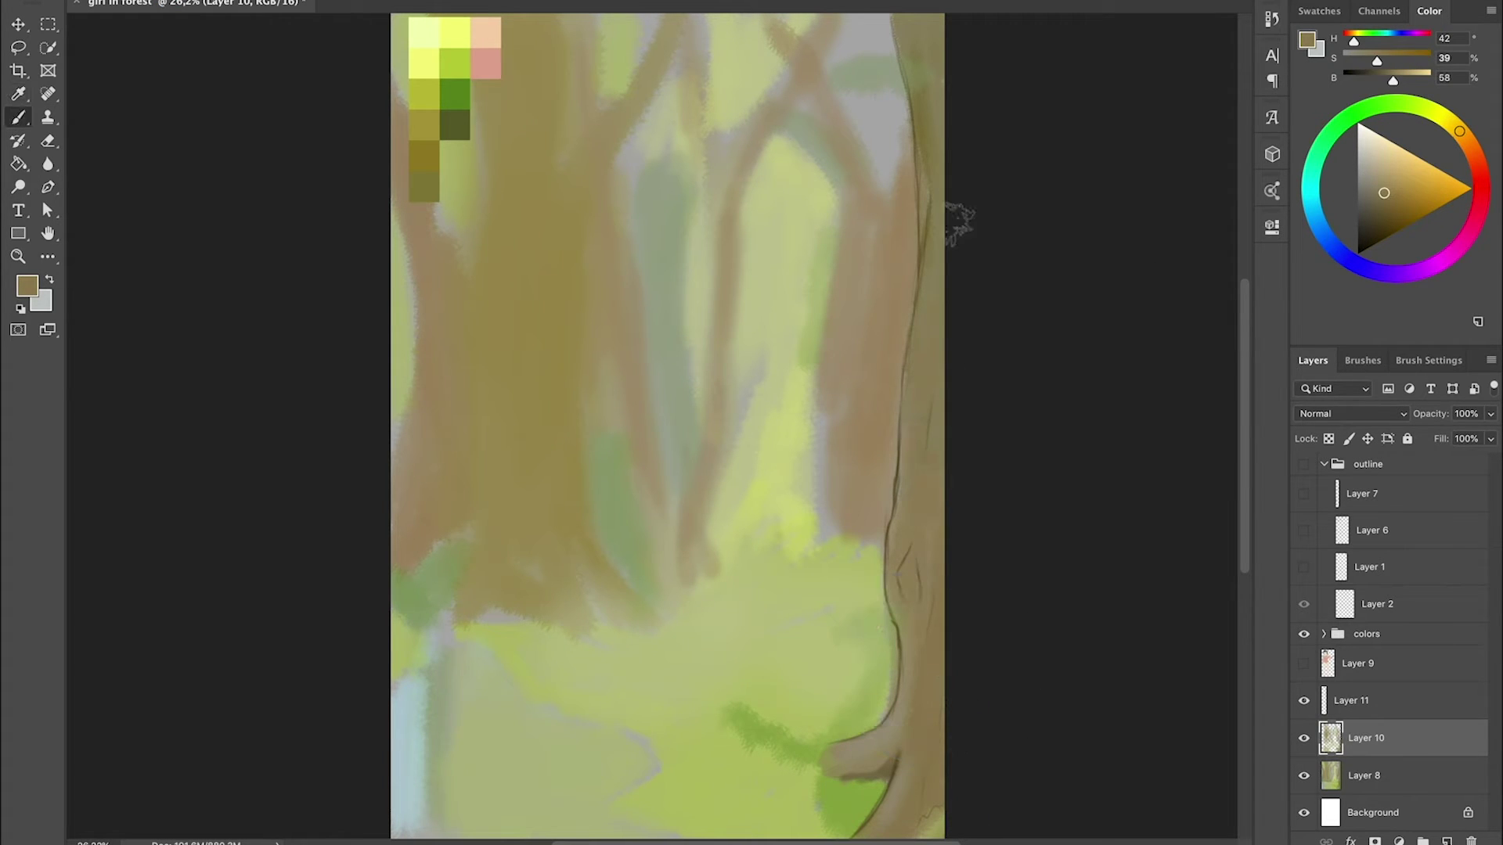
pyautogui.click(43, 0)
pyautogui.press('Return')
pyautogui.keyDown('alt'); pyautogui.click(894, 770); pyautogui.keyUp('alt')
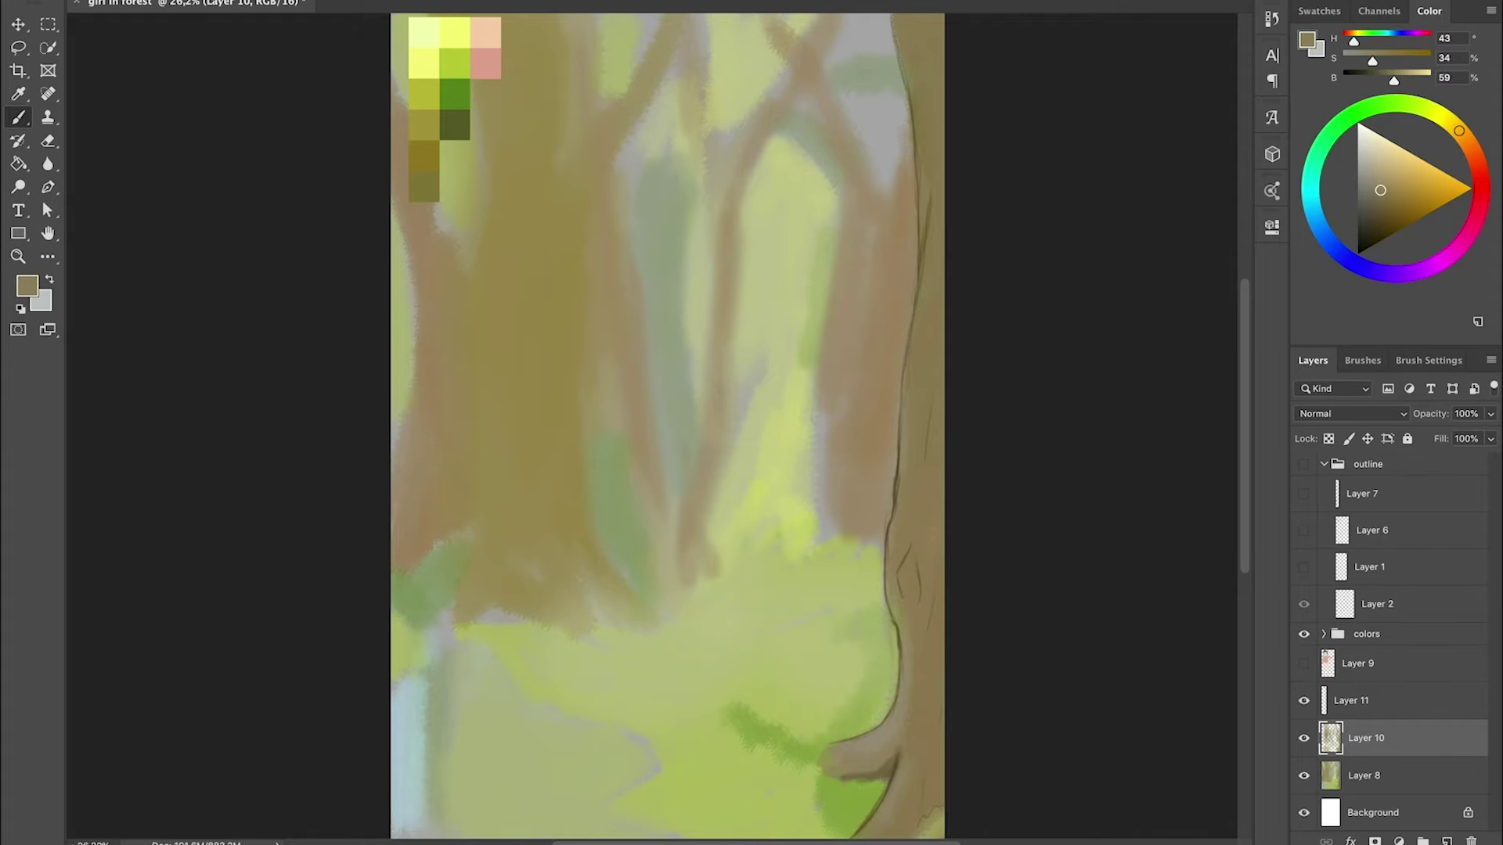
pyautogui.click(1387, 172)
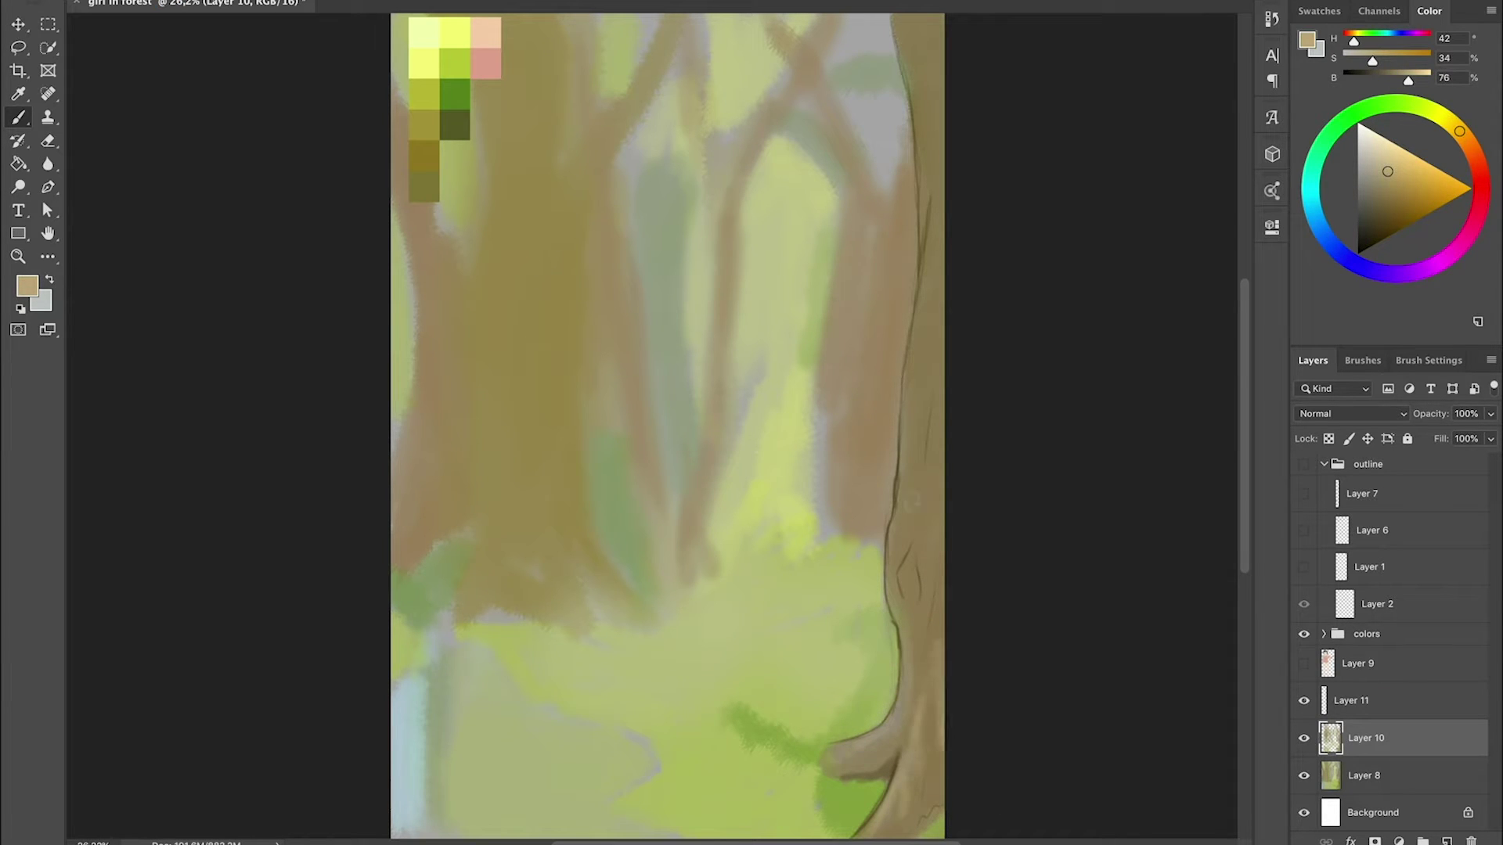
pyautogui.keyDown('alt'); pyautogui.click(896, 570); pyautogui.keyUp('alt')
pyautogui.moveTo(906, 548); pyautogui.dragTo(920, 591)
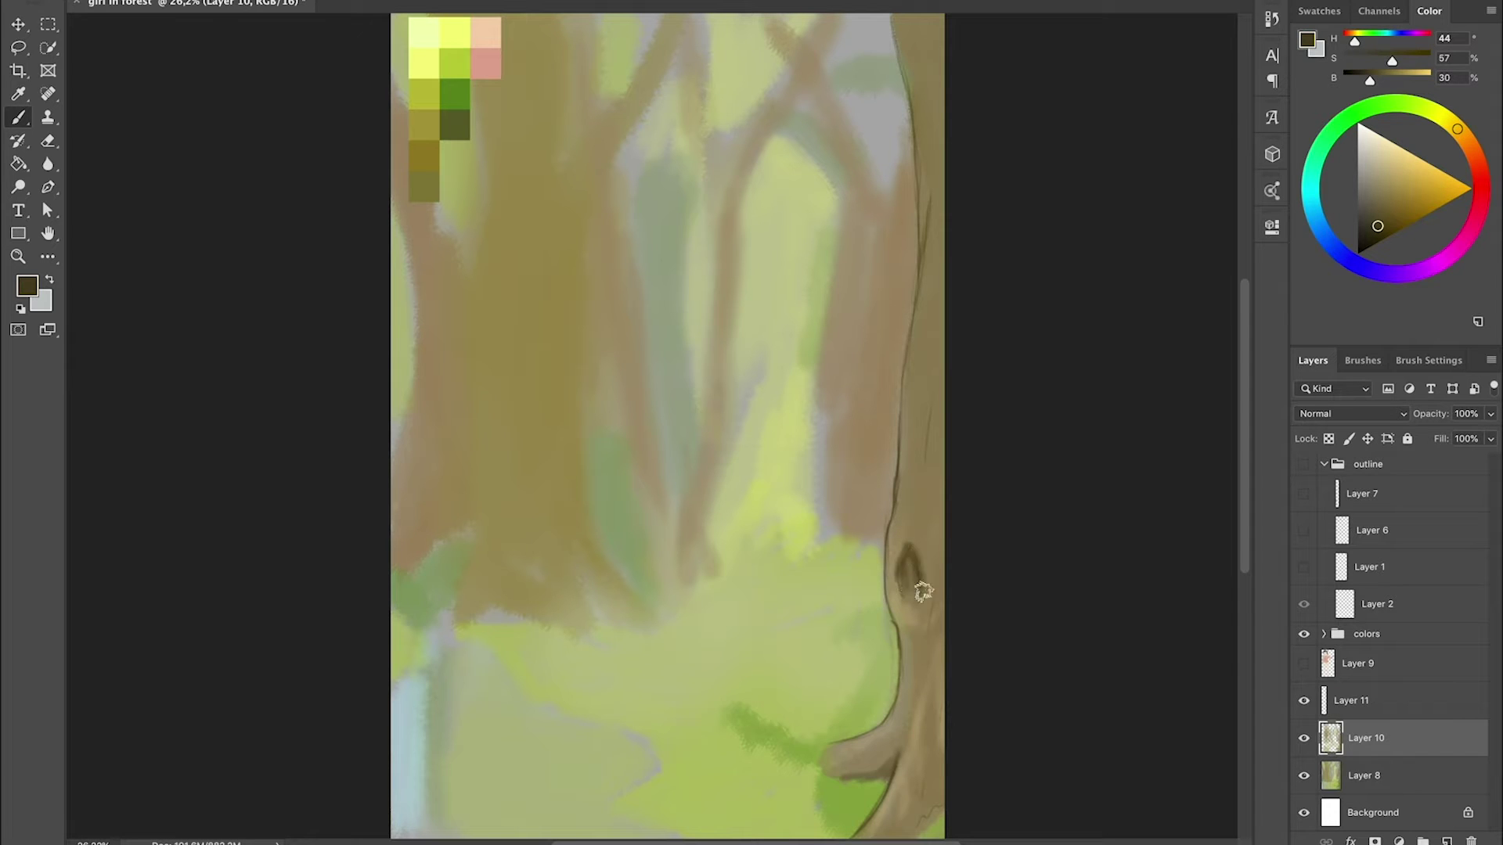
# - Thicken the bush at the tree base with green strokes
pyautogui.keyDown('alt'); pyautogui.click(783, 752); pyautogui.keyUp('alt')
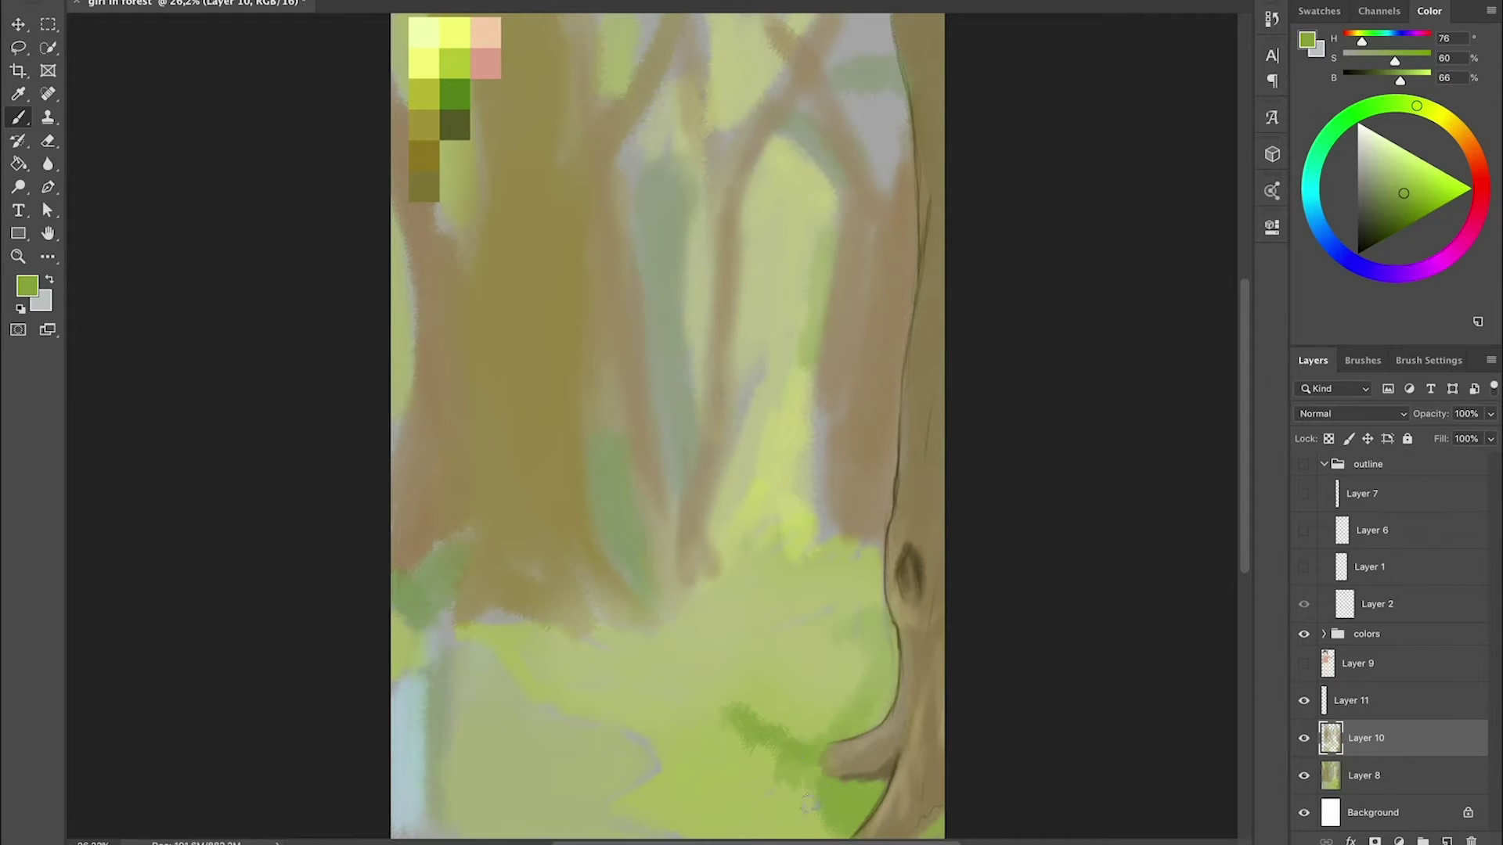
pyautogui.moveTo(704, 783); pyautogui.dragTo(771, 751)
pyautogui.moveTo(752, 821); pyautogui.dragTo(807, 779)
pyautogui.keyDown('alt'); pyautogui.click(802, 783); pyautogui.keyUp('alt')
pyautogui.moveTo(787, 834); pyautogui.dragTo(829, 814)
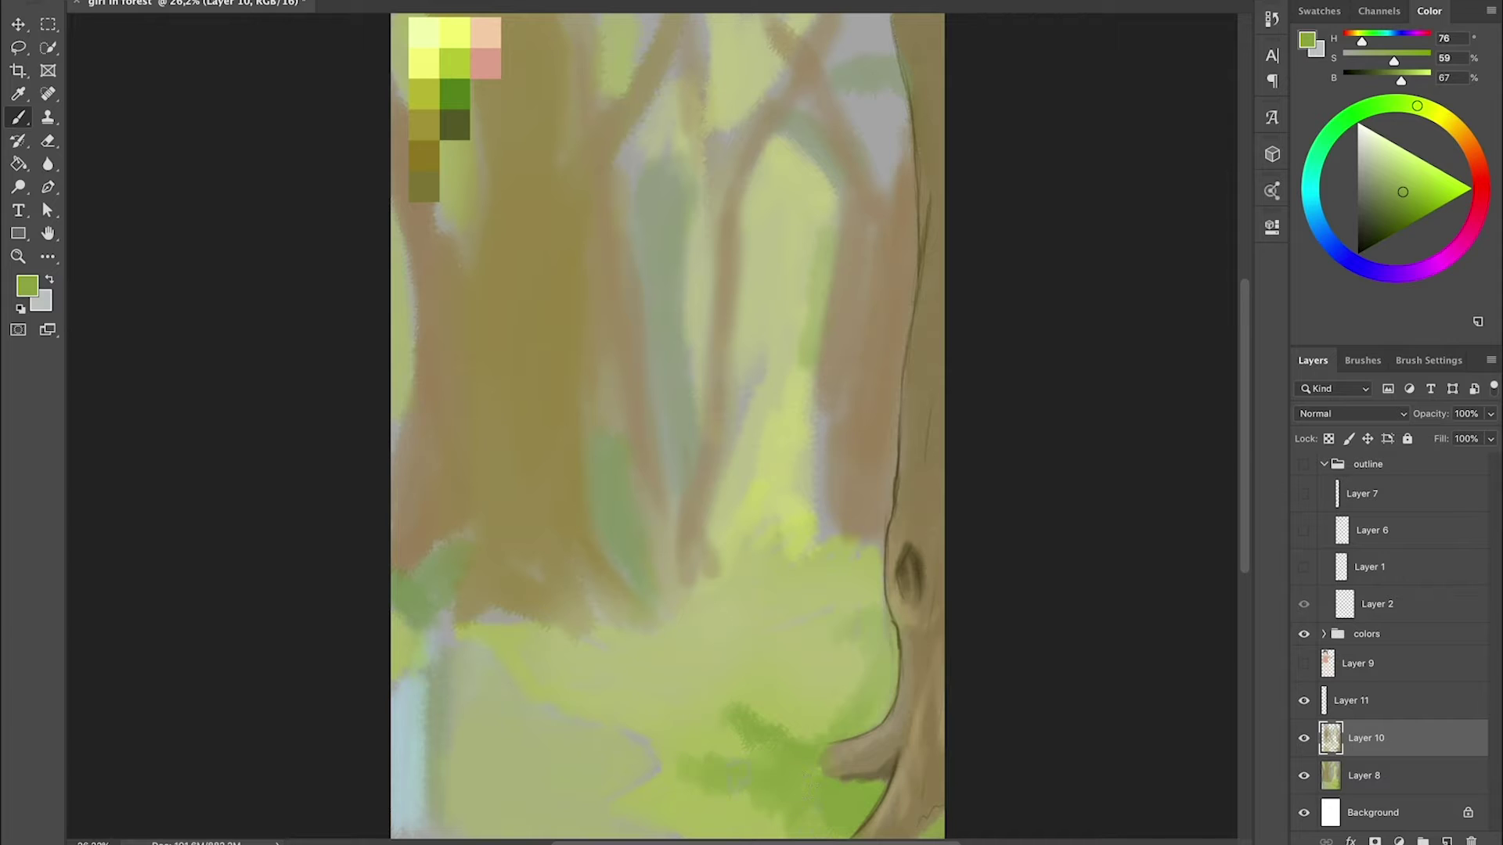
pyautogui.moveTo(787, 736); pyautogui.dragTo(850, 705)
pyautogui.moveTo(877, 634); pyautogui.dragTo(841, 697)
pyautogui.moveTo(736, 716); pyautogui.dragTo(653, 752)
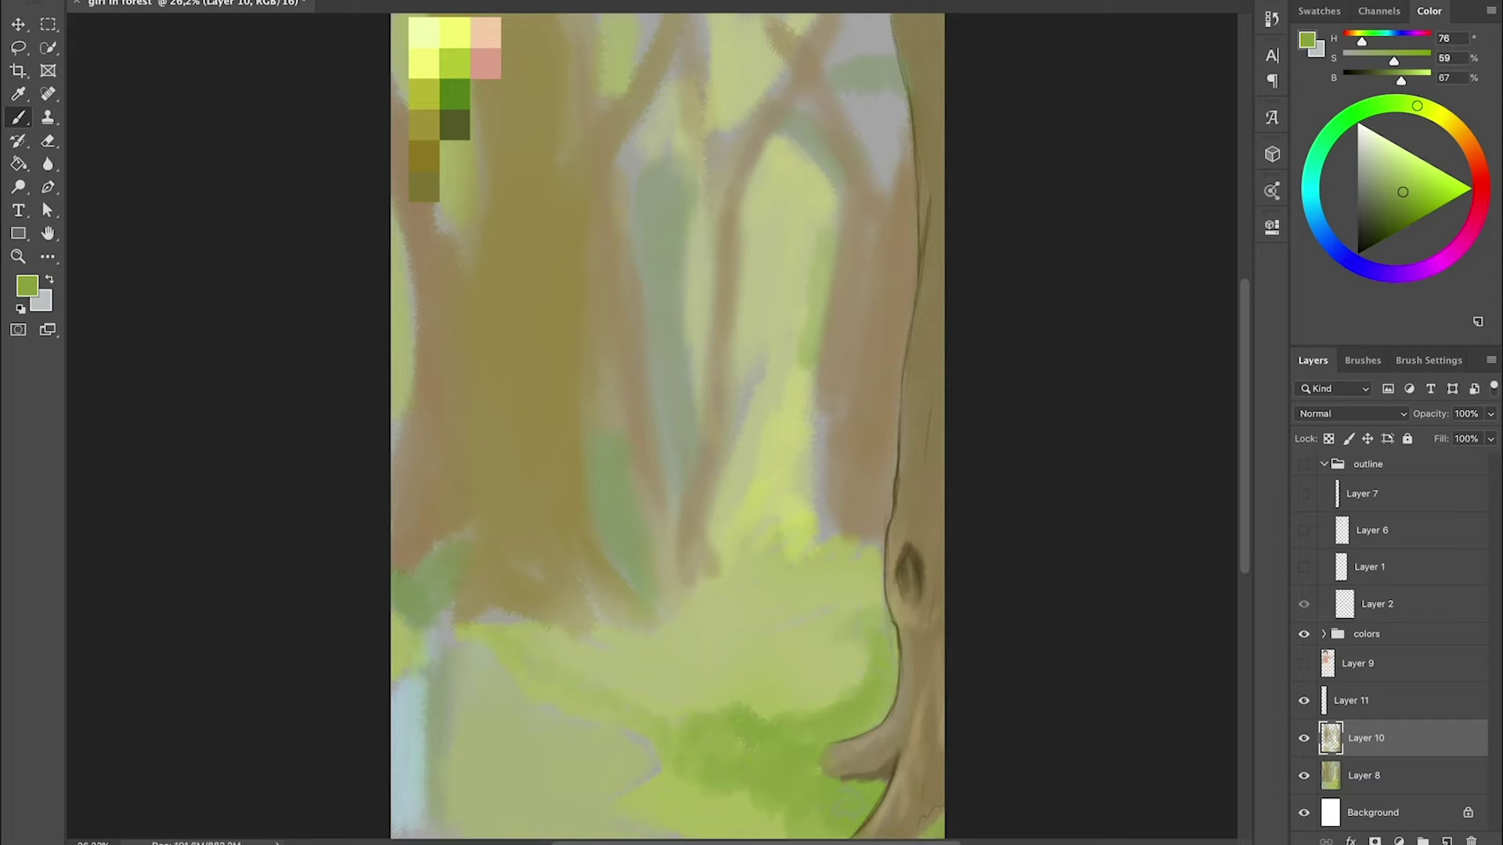
pyautogui.keyDown('alt'); pyautogui.scroll(-2, 946, 319); pyautogui.keyUp('alt')
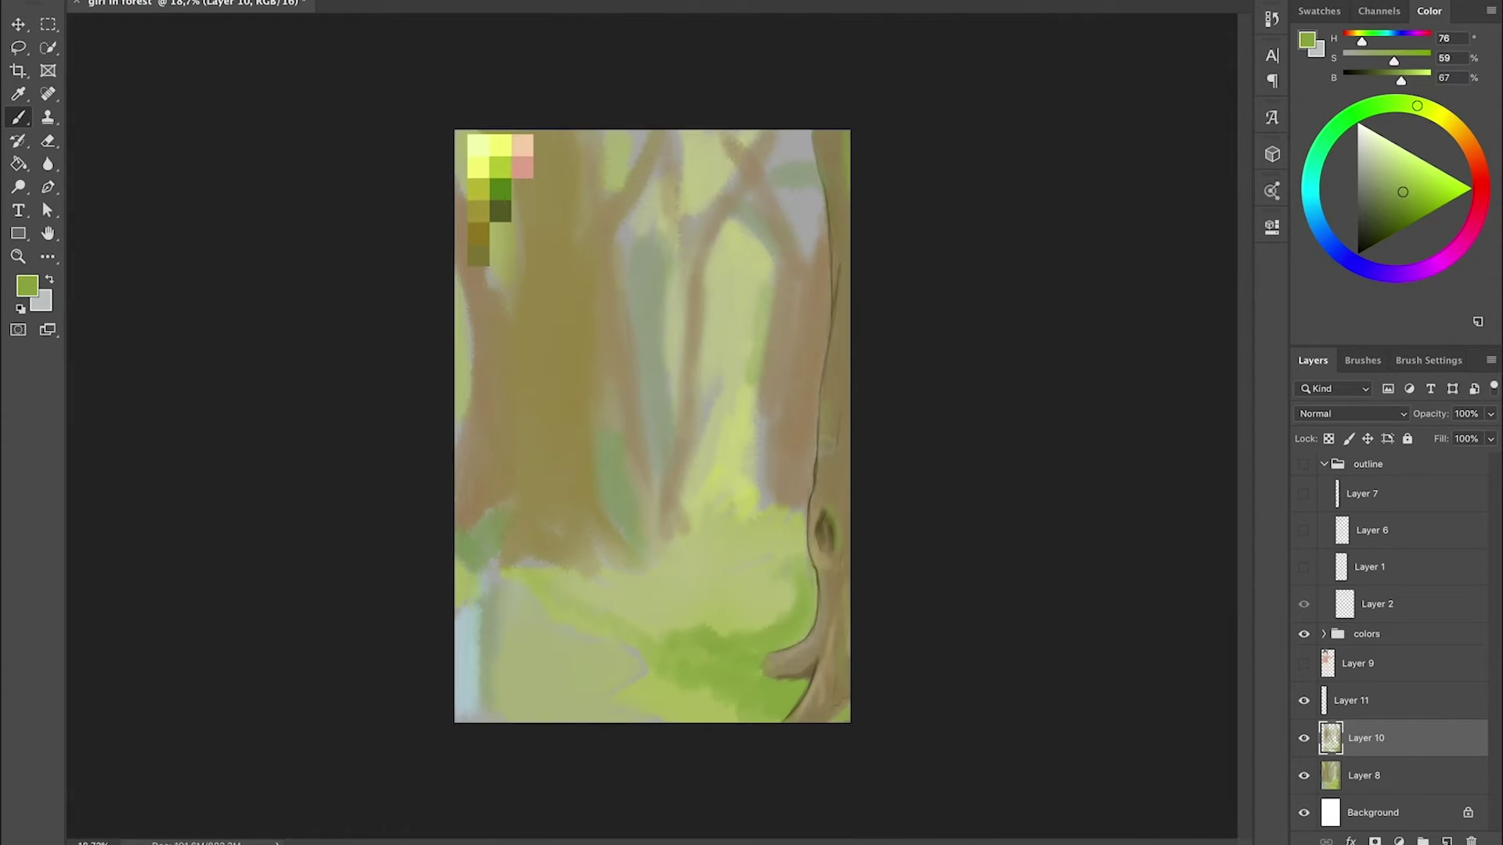
# - Merge Layer 8 down into Layer 10, keeping hidden backup copies of the layers
pyautogui.keyDown('alt'); pyautogui.click(845, 543); pyautogui.keyUp('alt')
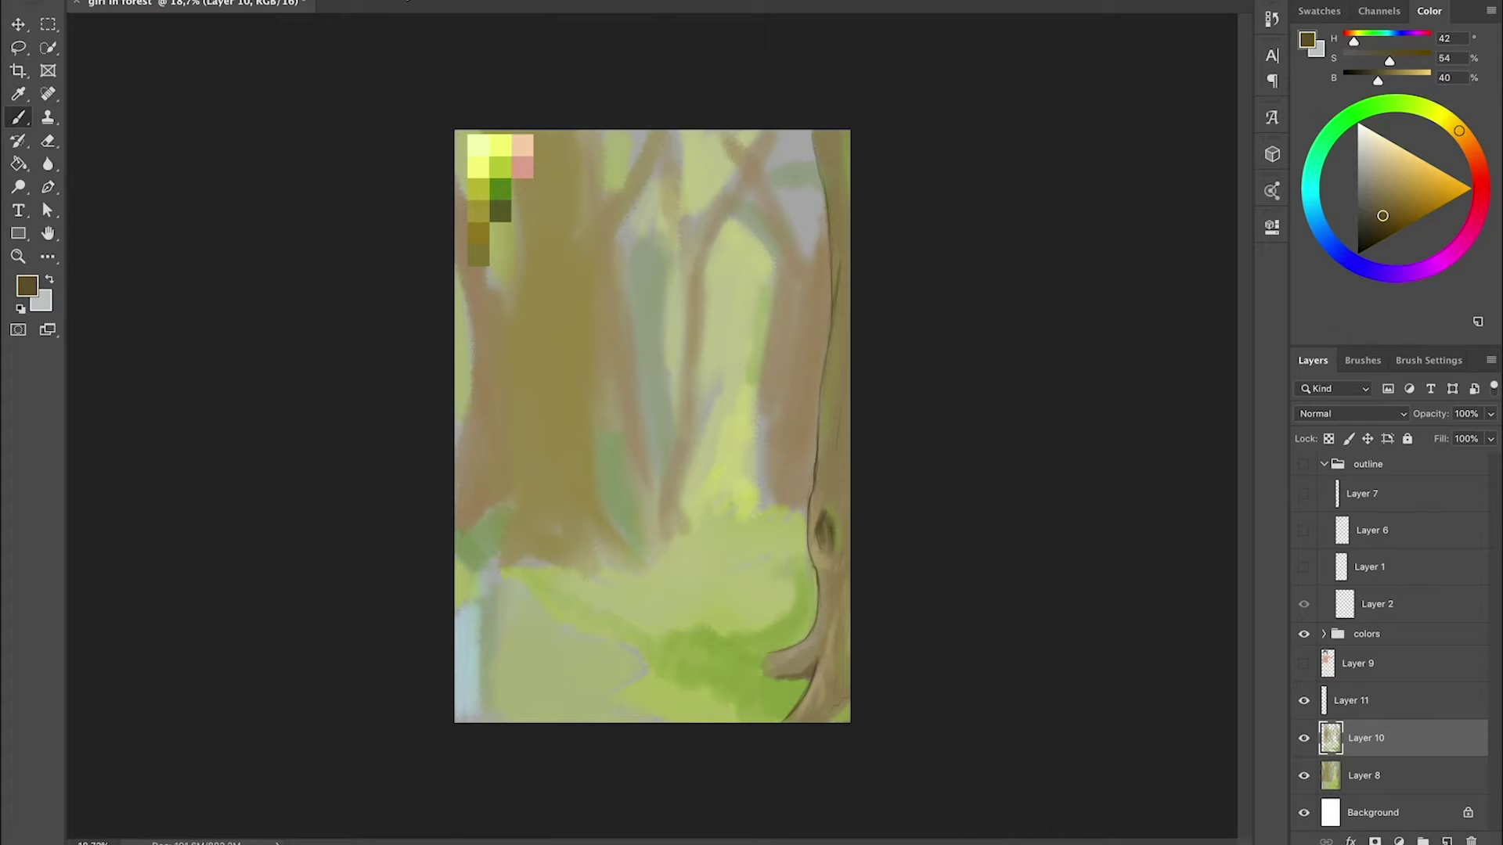
pyautogui.rightClick(1363, 748)
pyautogui.click(1206, 603)
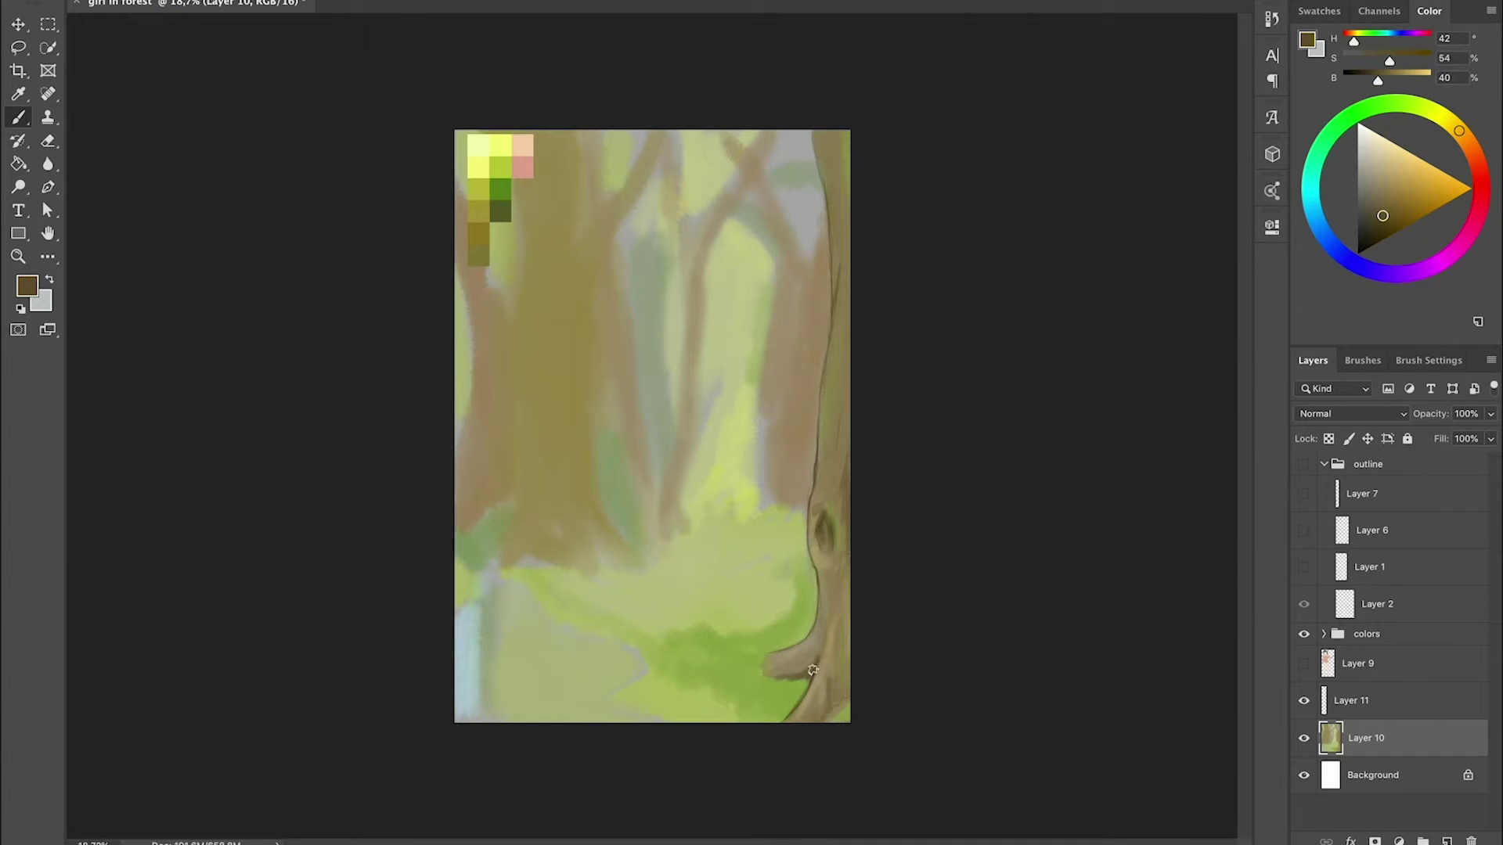
pyautogui.keyDown('shift'); pyautogui.click(1411, 696); pyautogui.keyUp('shift')
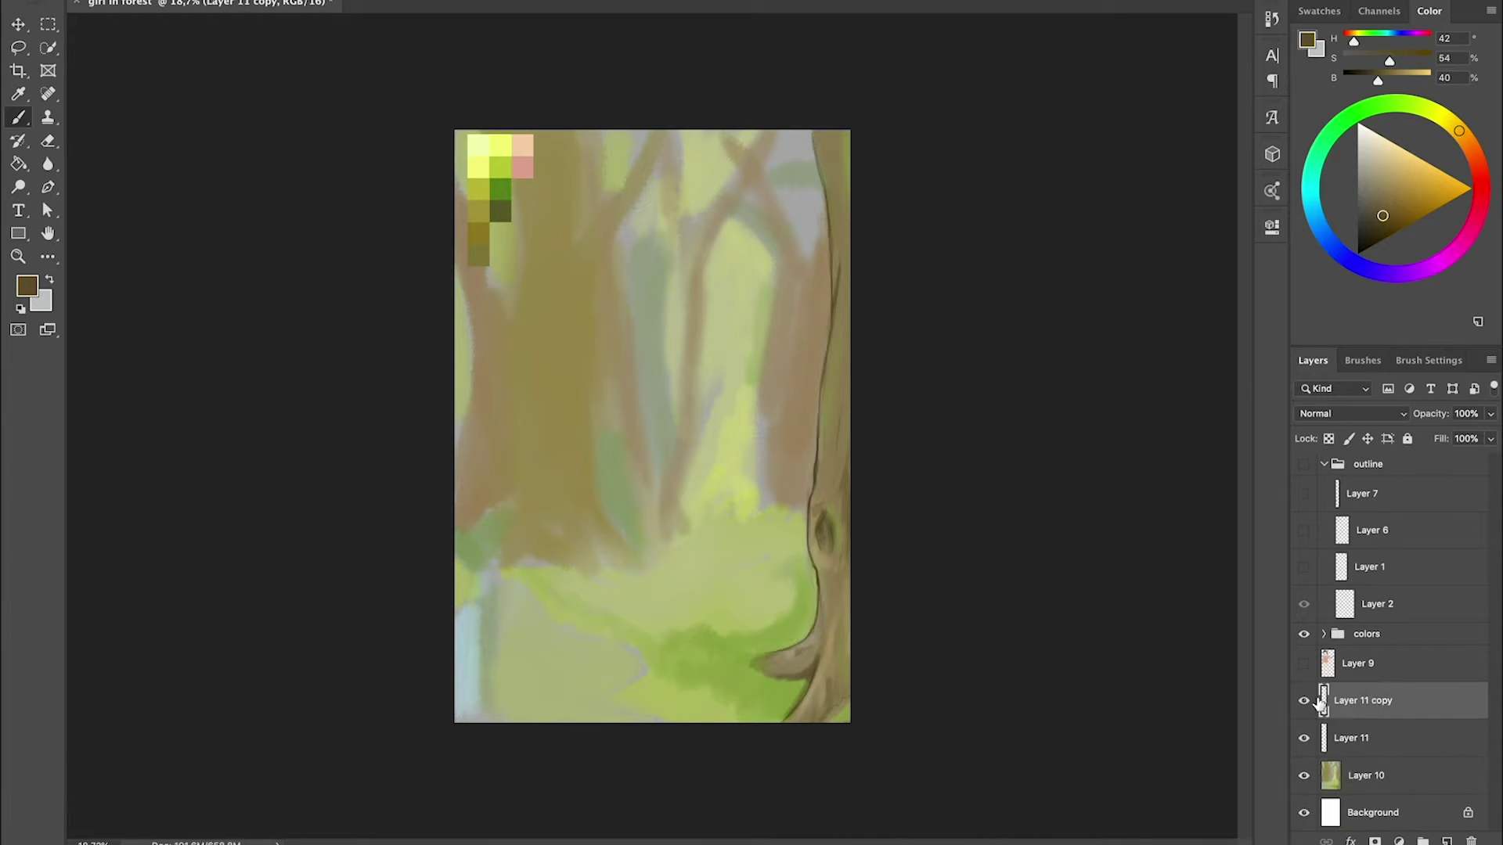
pyautogui.hotkey('ctrl', 'j')
pyautogui.hotkey('ctrl', 'e')
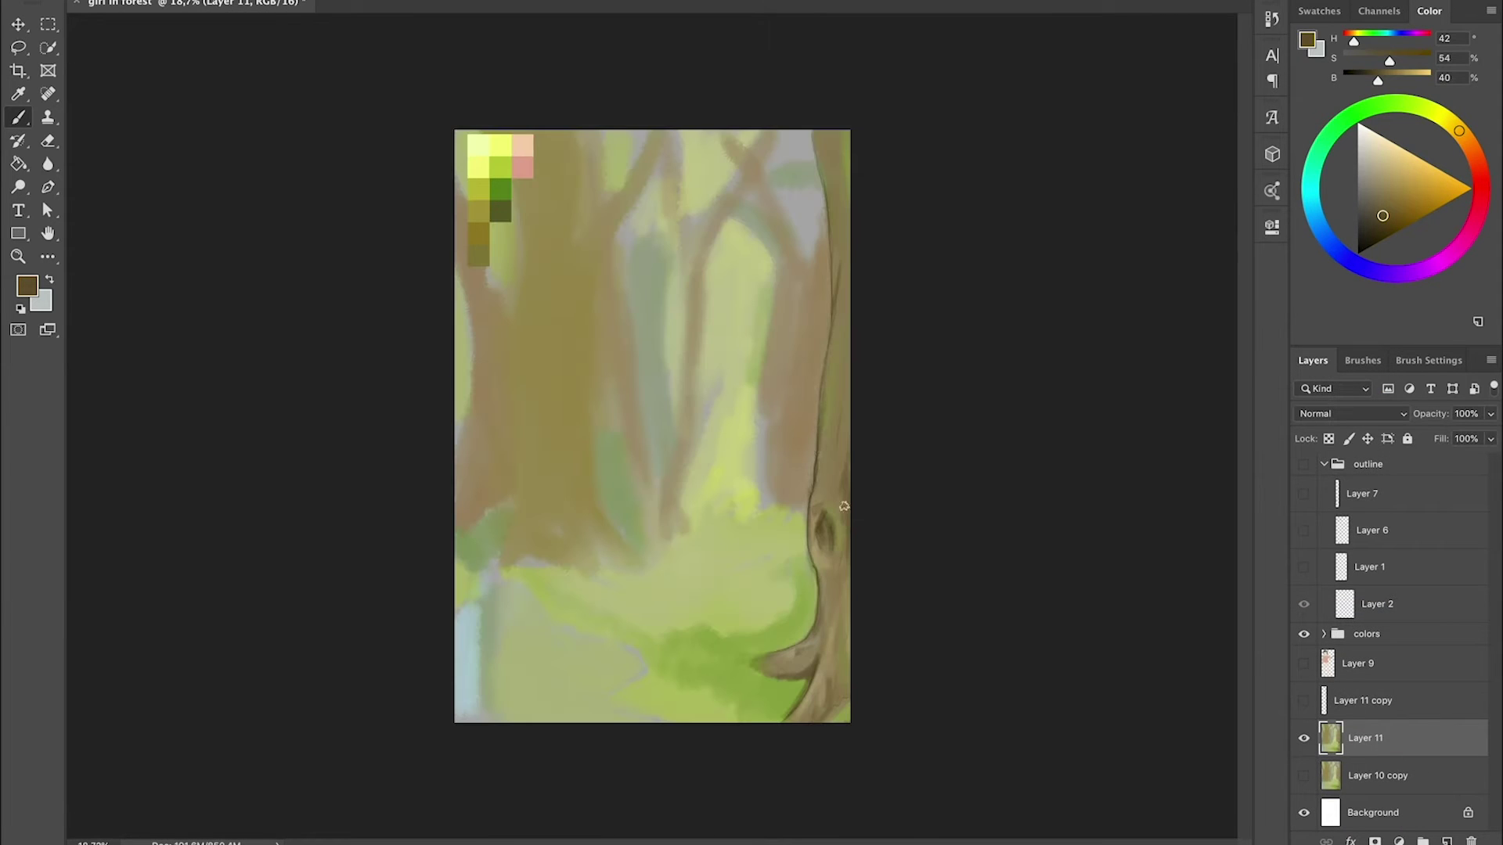
# - Zoom in and dab light purple flowers near the tree root on a new layer
pyautogui.hotkey('ctrl', '+')
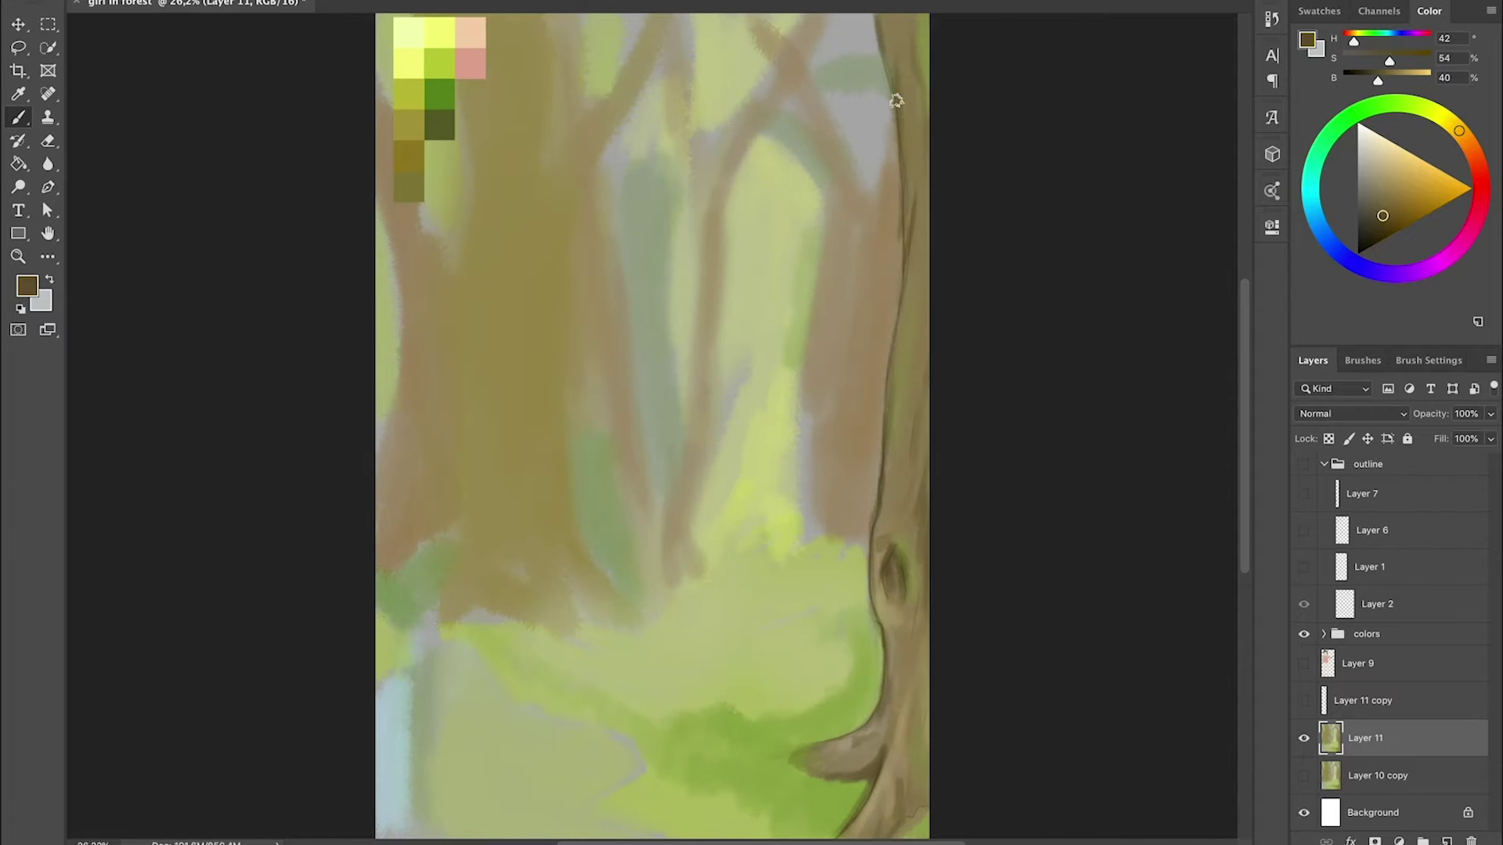
pyautogui.click(1357, 264)
pyautogui.click(1384, 166)
pyautogui.hotkey('ctrl', 'shift', 'alt', 'n')
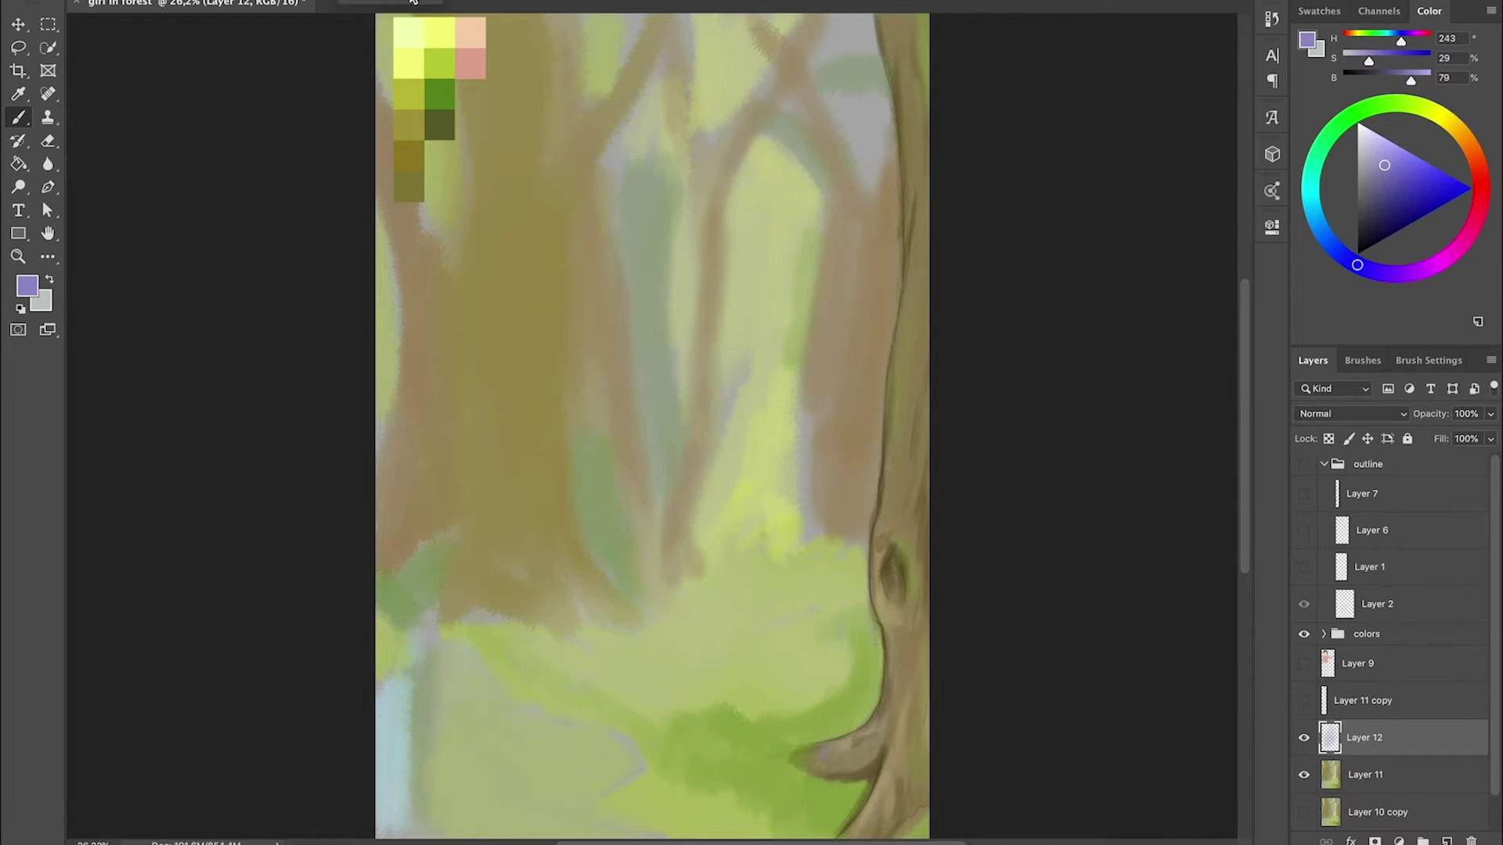
pyautogui.moveTo(799, 761)
pyautogui.mouseDown()
pyautogui.moveTo(857, 767)
pyautogui.moveTo(805, 794)
pyautogui.mouseUp()
pyautogui.click(871, 766)
pyautogui.click(1385, 202)
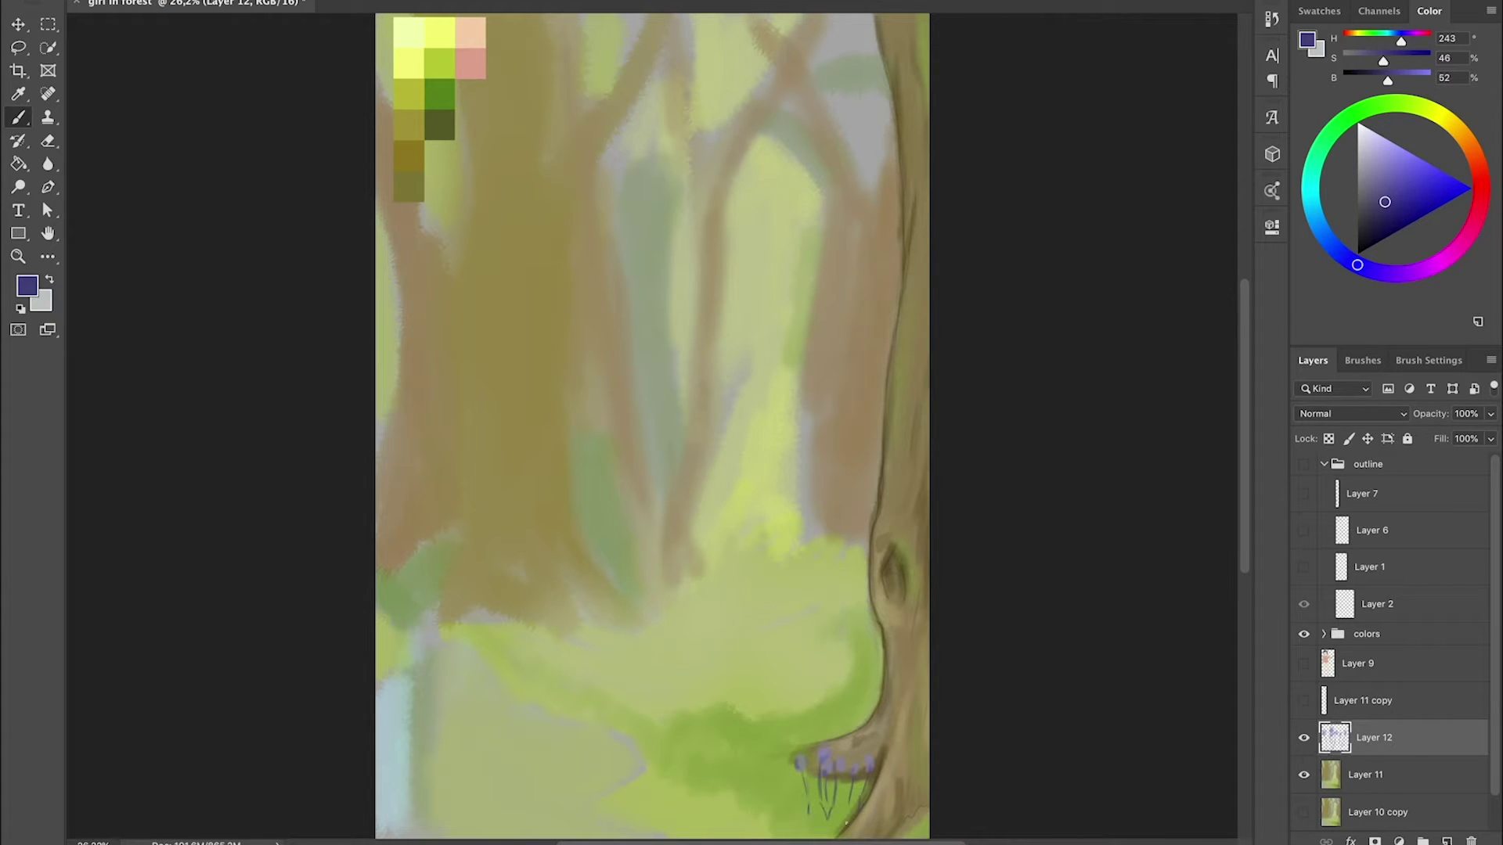
# - On a new layer below the flowers, paint dark brown stems
pyautogui.keyDown('ctrl'); pyautogui.click(1446, 842); pyautogui.keyUp('ctrl')
pyautogui.keyDown('alt'); pyautogui.click(893, 575); pyautogui.keyUp('alt')
pyautogui.rightClick(837, 783)
pyautogui.moveTo(814, 771)
pyautogui.mouseDown()
pyautogui.moveTo(869, 810)
pyautogui.moveTo(802, 810)
pyautogui.moveTo(826, 818)
pyautogui.mouseUp()
# - Paint light yellow-green highlights down the right trunk with an adjusted brush
pyautogui.keyDown('alt'); pyautogui.click(783, 517); pyautogui.keyUp('alt')
pyautogui.rightClick(827, 820)
pyautogui.press('Escape')
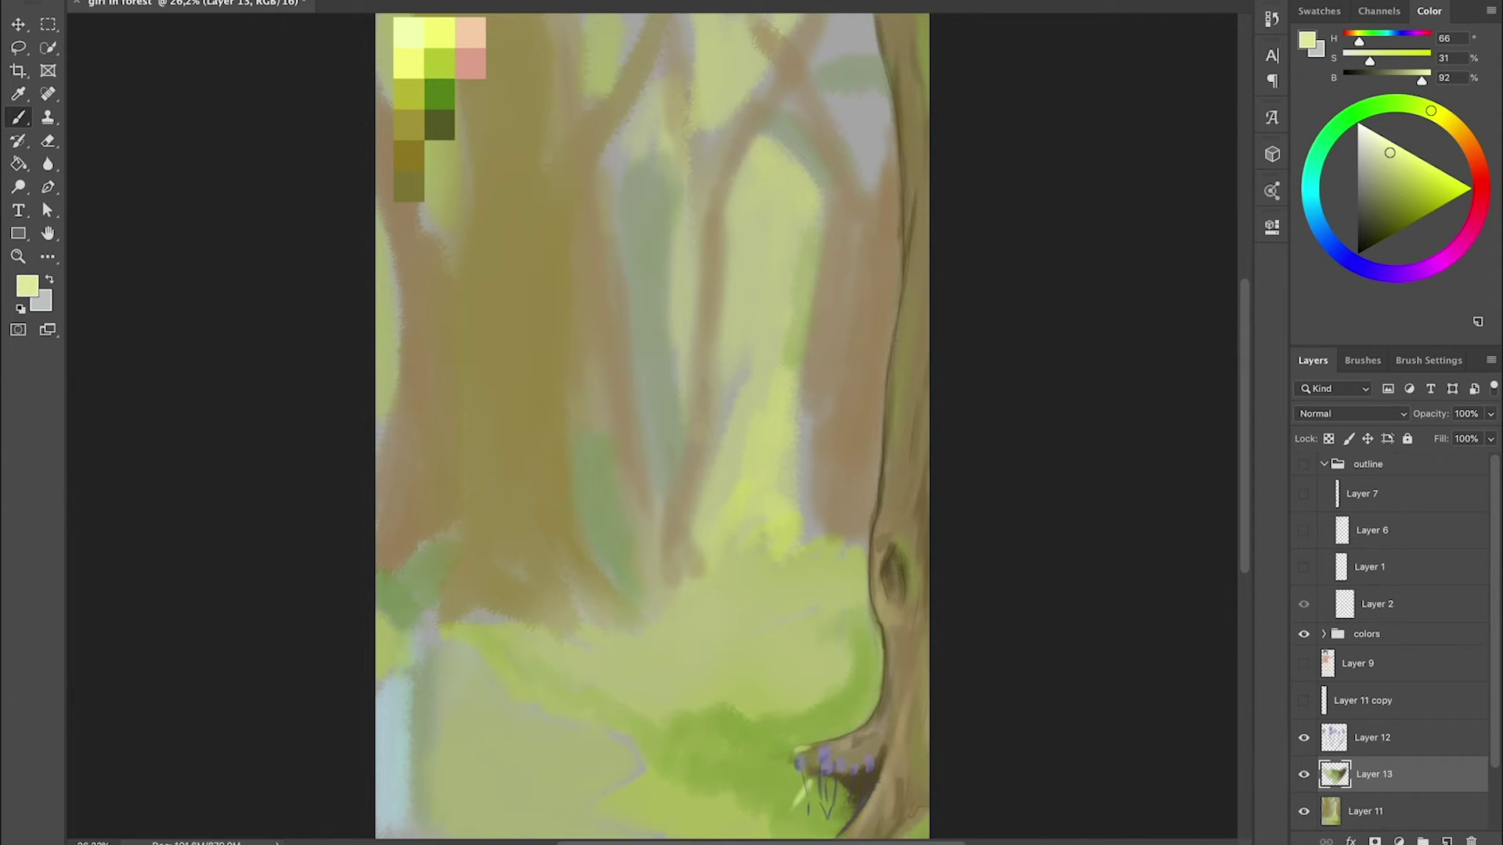
pyautogui.moveTo(873, 556)
pyautogui.mouseDown()
pyautogui.moveTo(897, 532)
pyautogui.moveTo(877, 520)
pyautogui.mouseUp()
pyautogui.rightClick(876, 521)
pyautogui.press('Escape')
pyautogui.moveTo(900, 427); pyautogui.dragTo(896, 317)
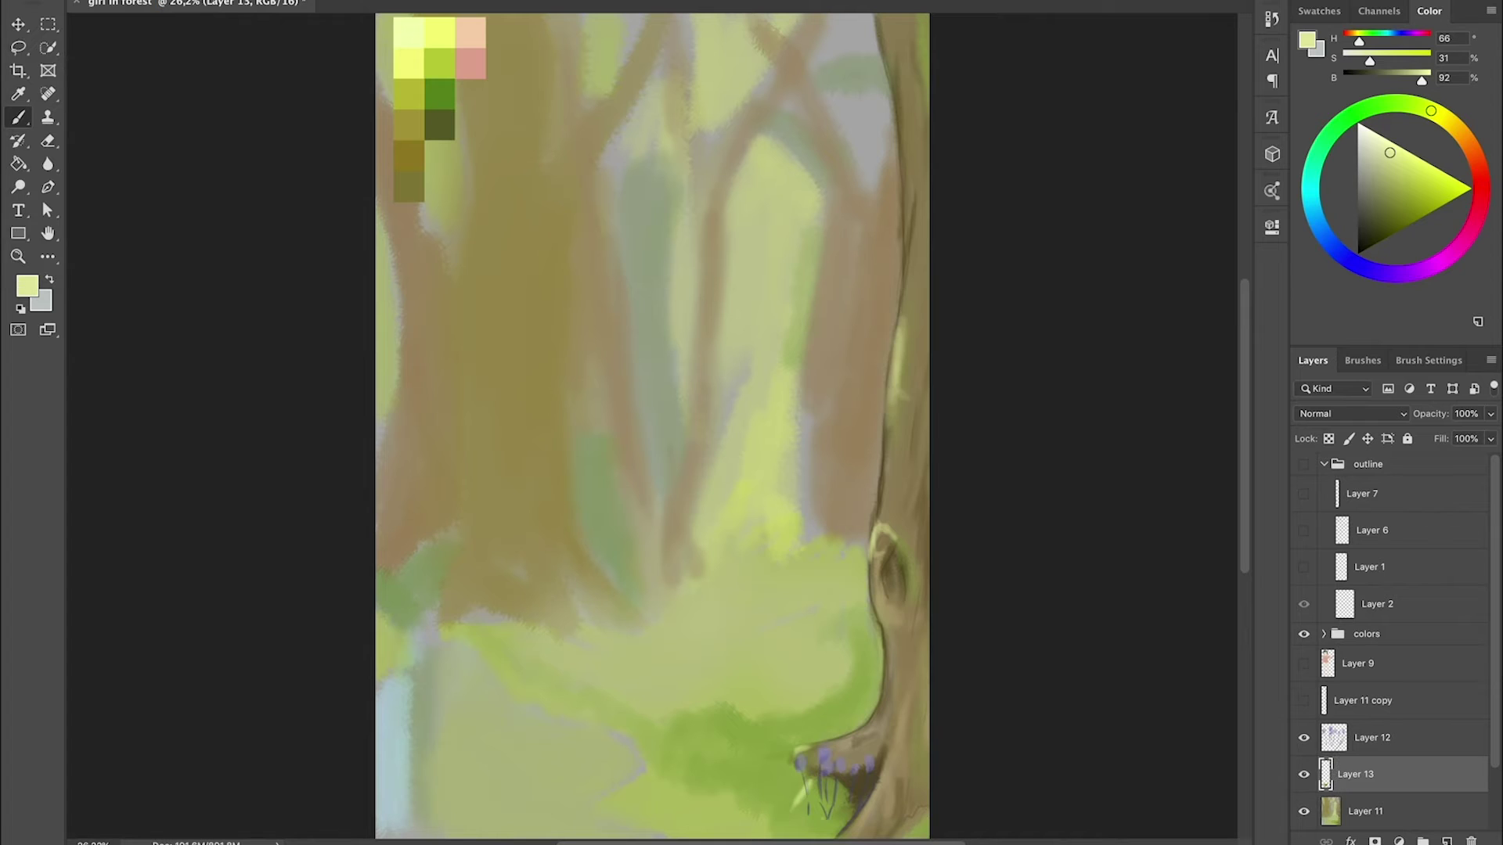
pyautogui.moveTo(904, 431); pyautogui.dragTo(896, 306)
pyautogui.moveTo(911, 235); pyautogui.dragTo(905, 277)
# - Add more trunk highlights, lower the layer opacity and extend them up the trunk
pyautogui.rightClick(906, 278)
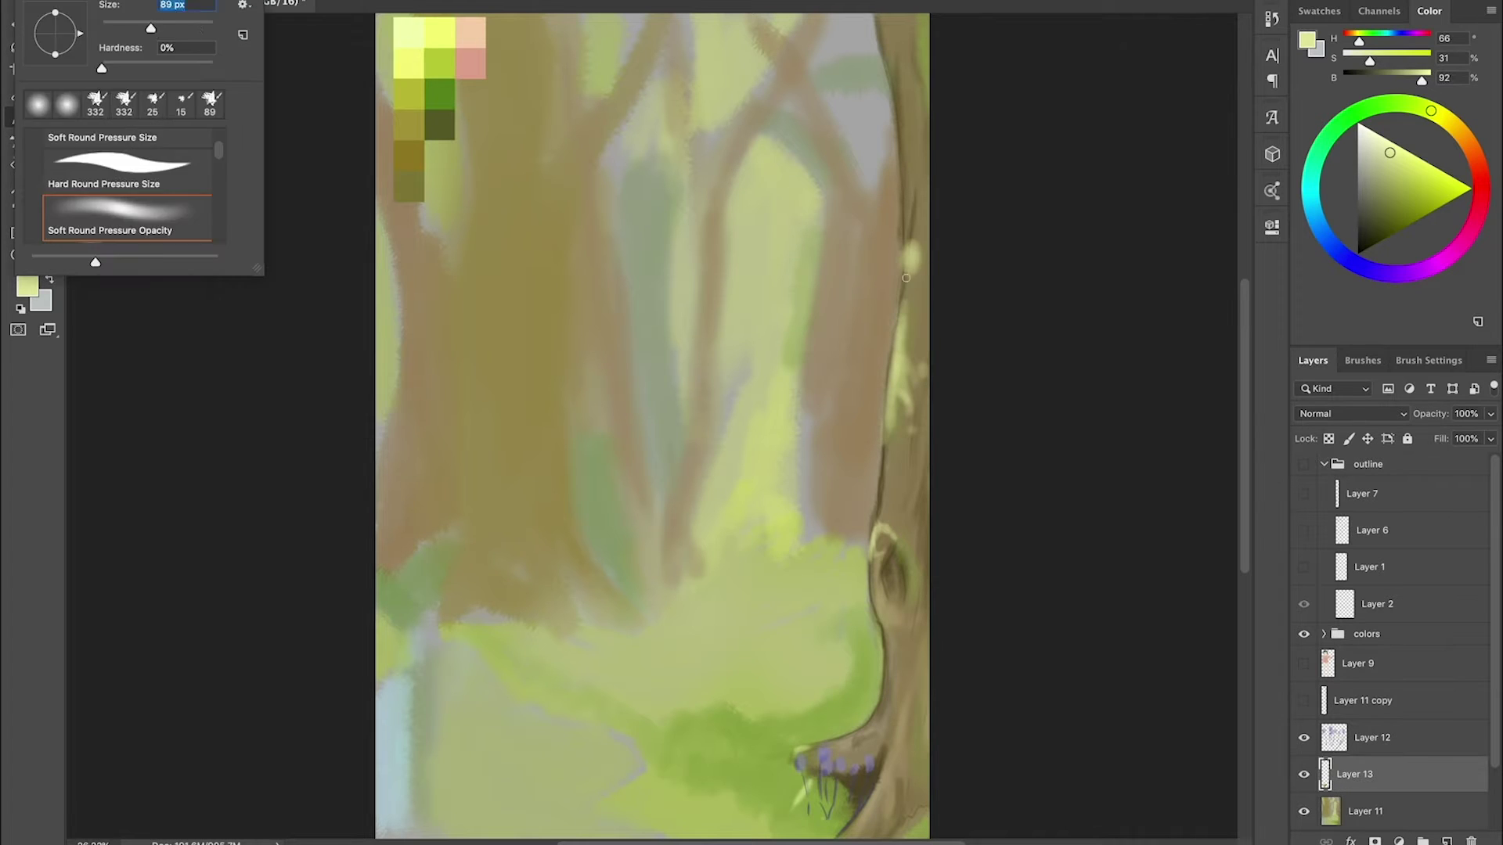
pyautogui.press('Escape')
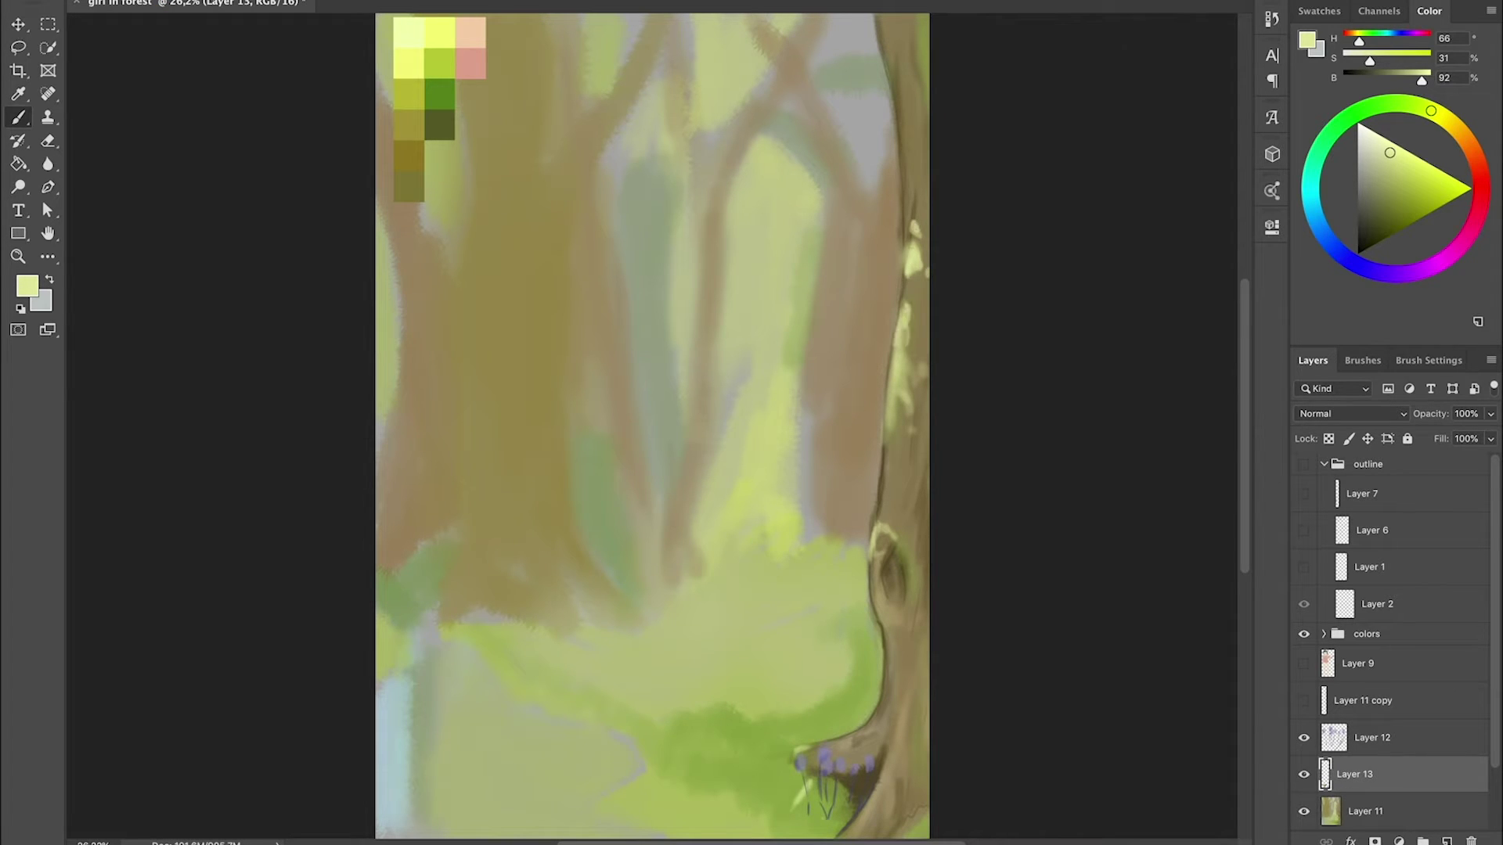
pyautogui.moveTo(901, 333); pyautogui.dragTo(891, 443)
pyautogui.moveTo(889, 360)
pyautogui.mouseDown()
pyautogui.moveTo(885, 440)
pyautogui.moveTo(901, 355)
pyautogui.mouseUp()
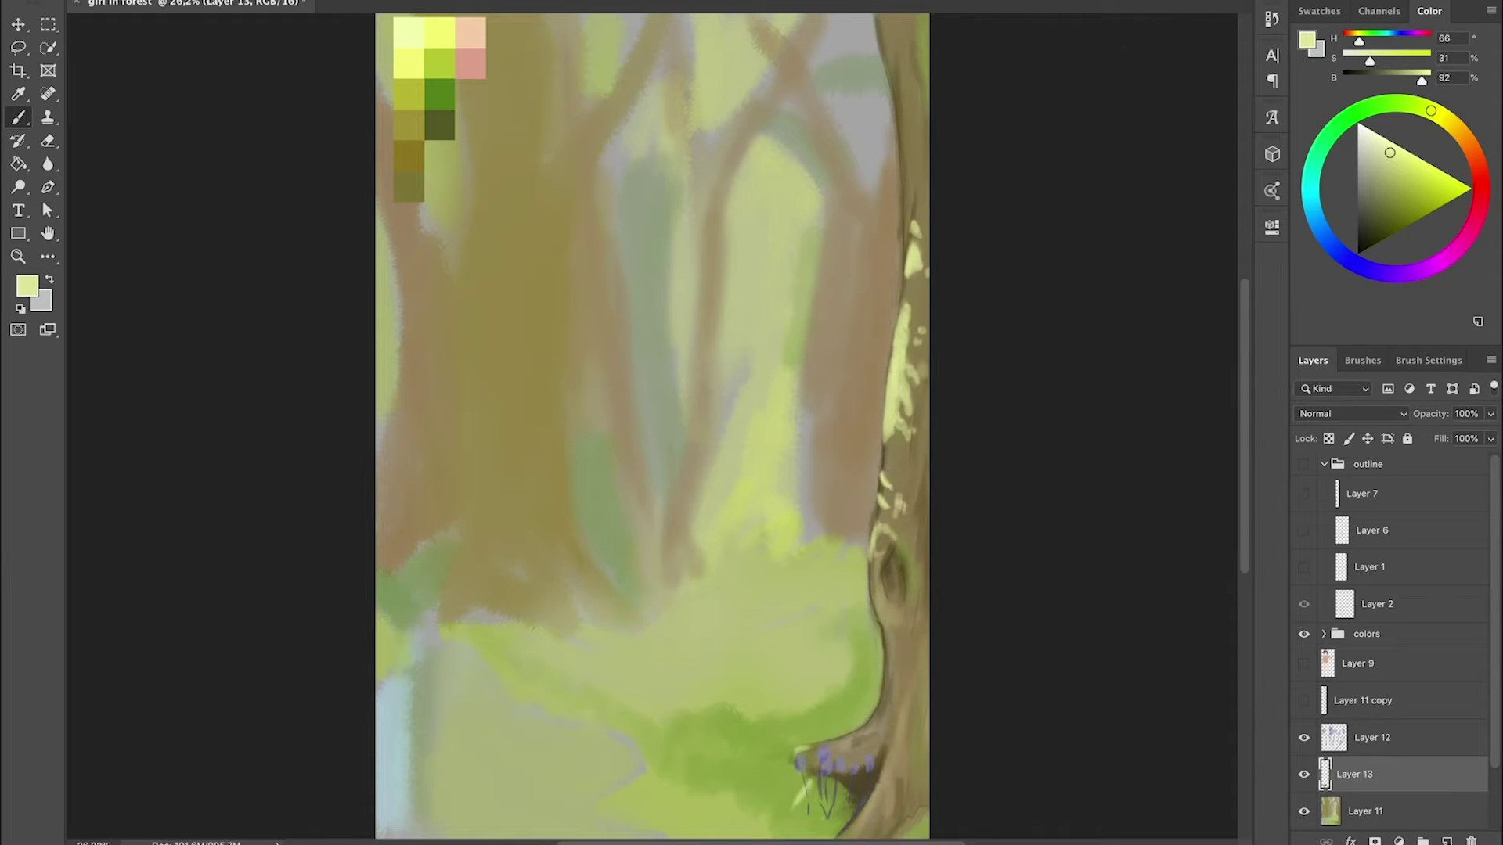
pyautogui.moveTo(1431, 413); pyautogui.dragTo(1414, 413)
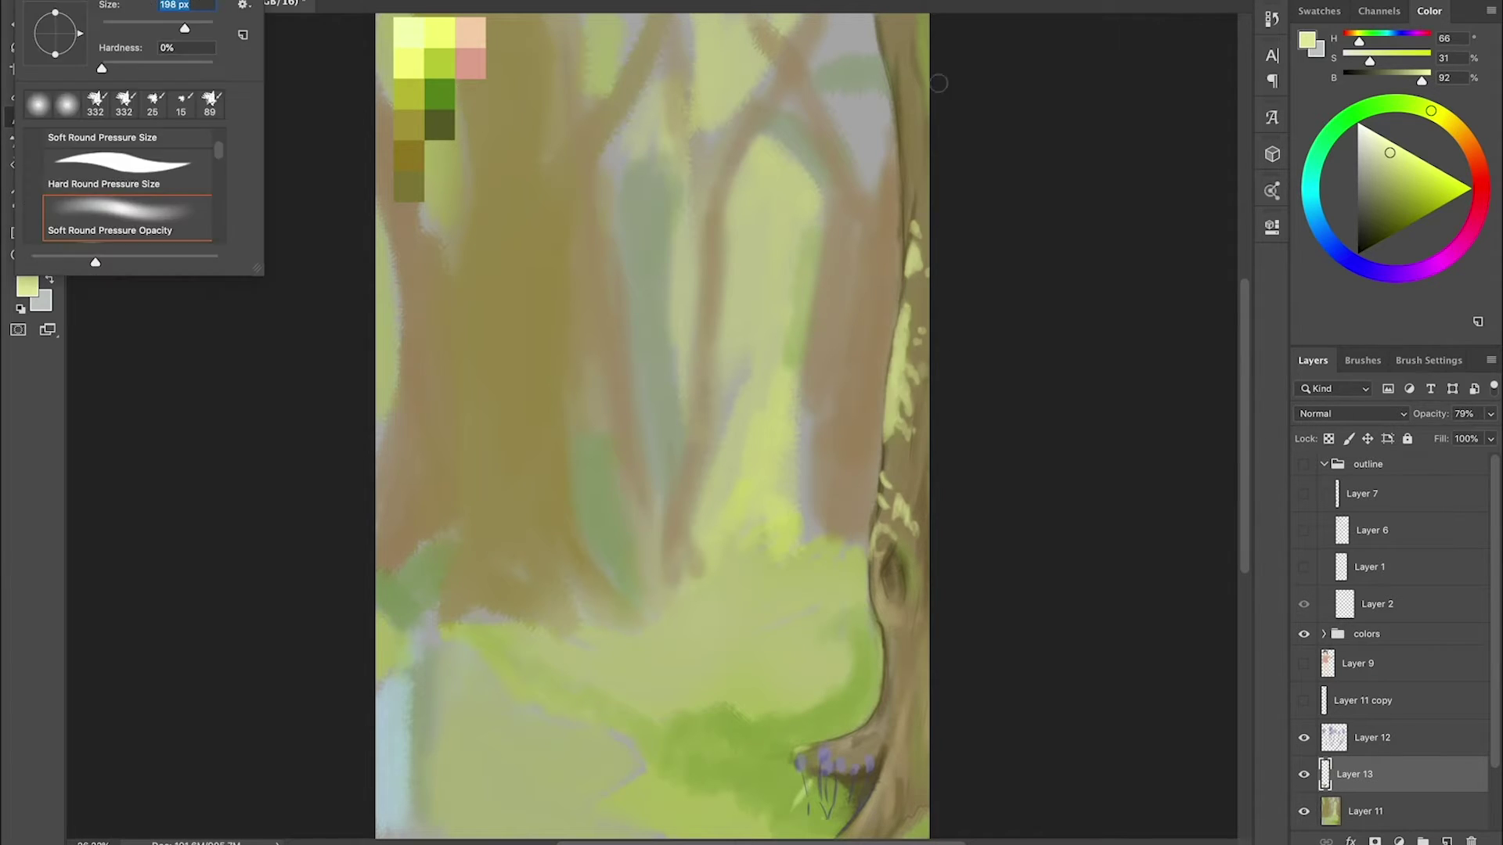
pyautogui.moveTo(912, 211); pyautogui.dragTo(900, 78)
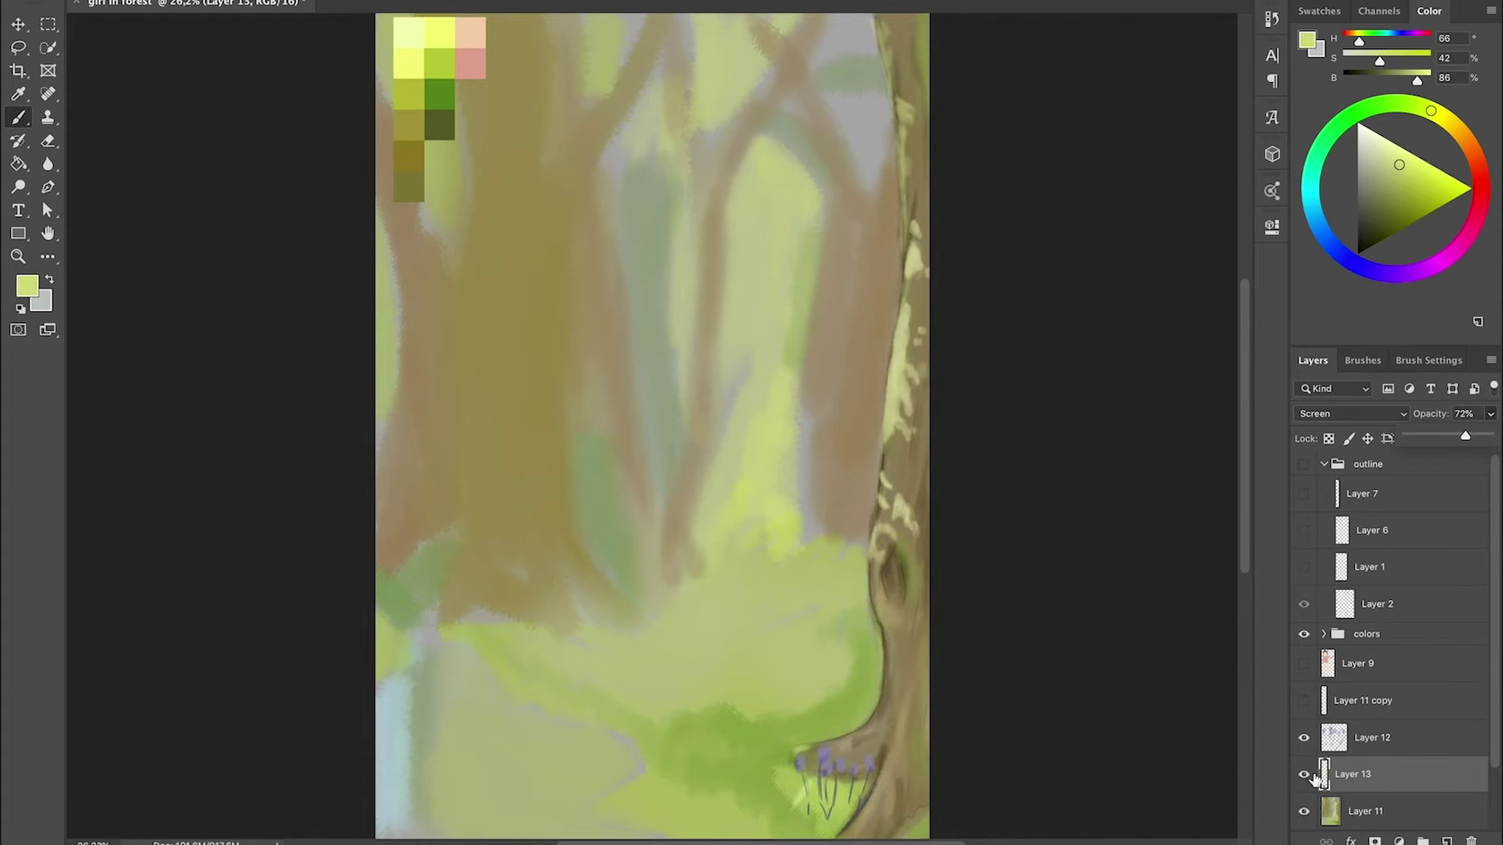
# - Select Layer 11, sample dark trunk brown and hide the highlight layer to compare
pyautogui.click(1366, 811)
pyautogui.scroll(-1, 1415, 584)
pyautogui.keyDown('alt'); pyautogui.click(882, 765); pyautogui.keyUp('alt')
pyautogui.click(1303, 741)
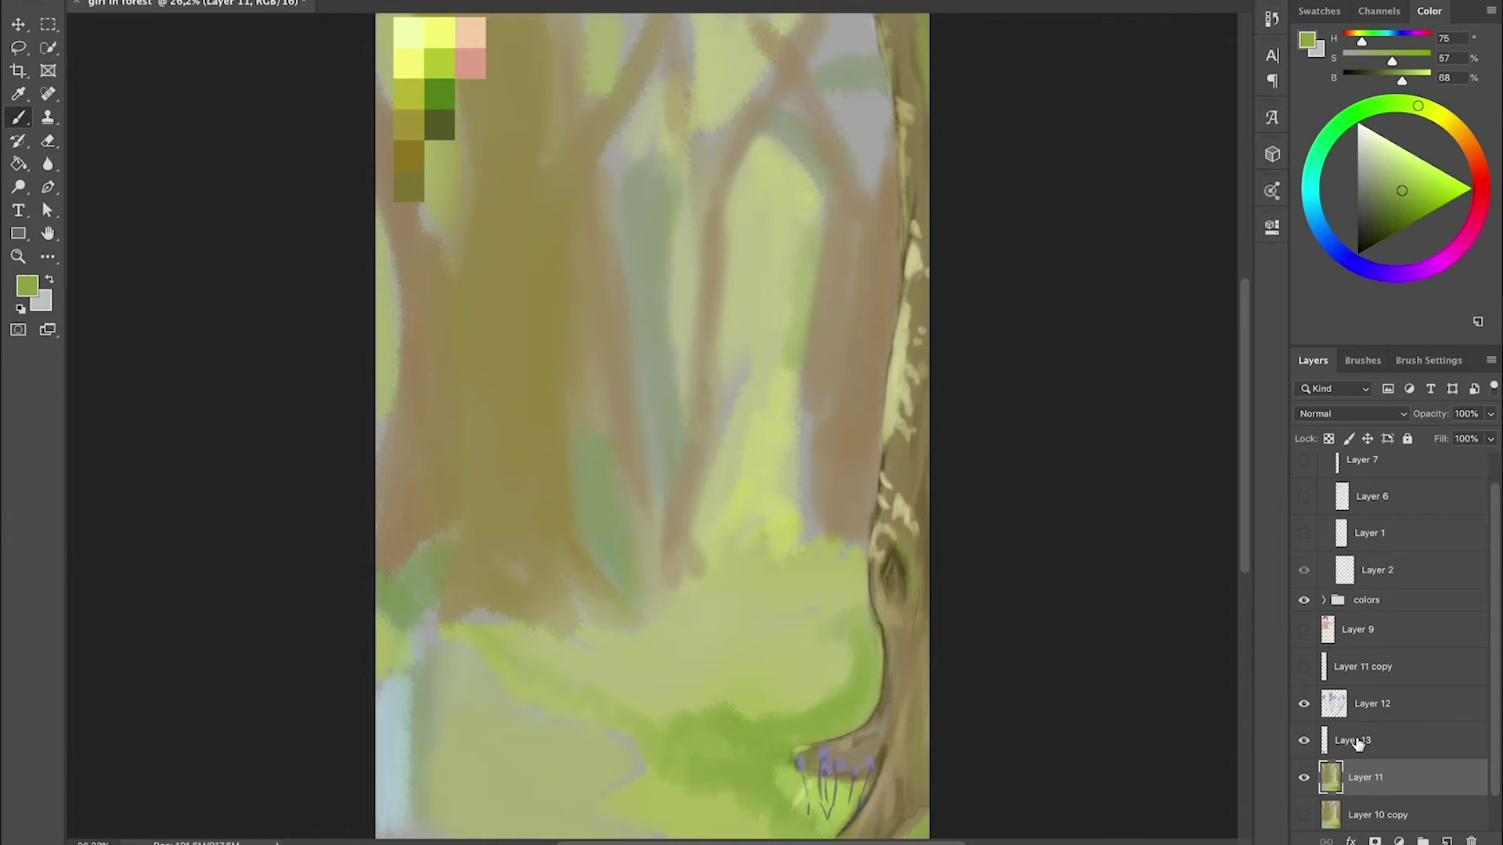
# - On a new layer above the highlights, darken the big trunk's right edge brown
pyautogui.click(1370, 741)
pyautogui.hotkey('ctrl', 'shift', 'alt', 'n')
pyautogui.keyDown('alt'); pyautogui.click(878, 698); pyautogui.keyUp('alt')
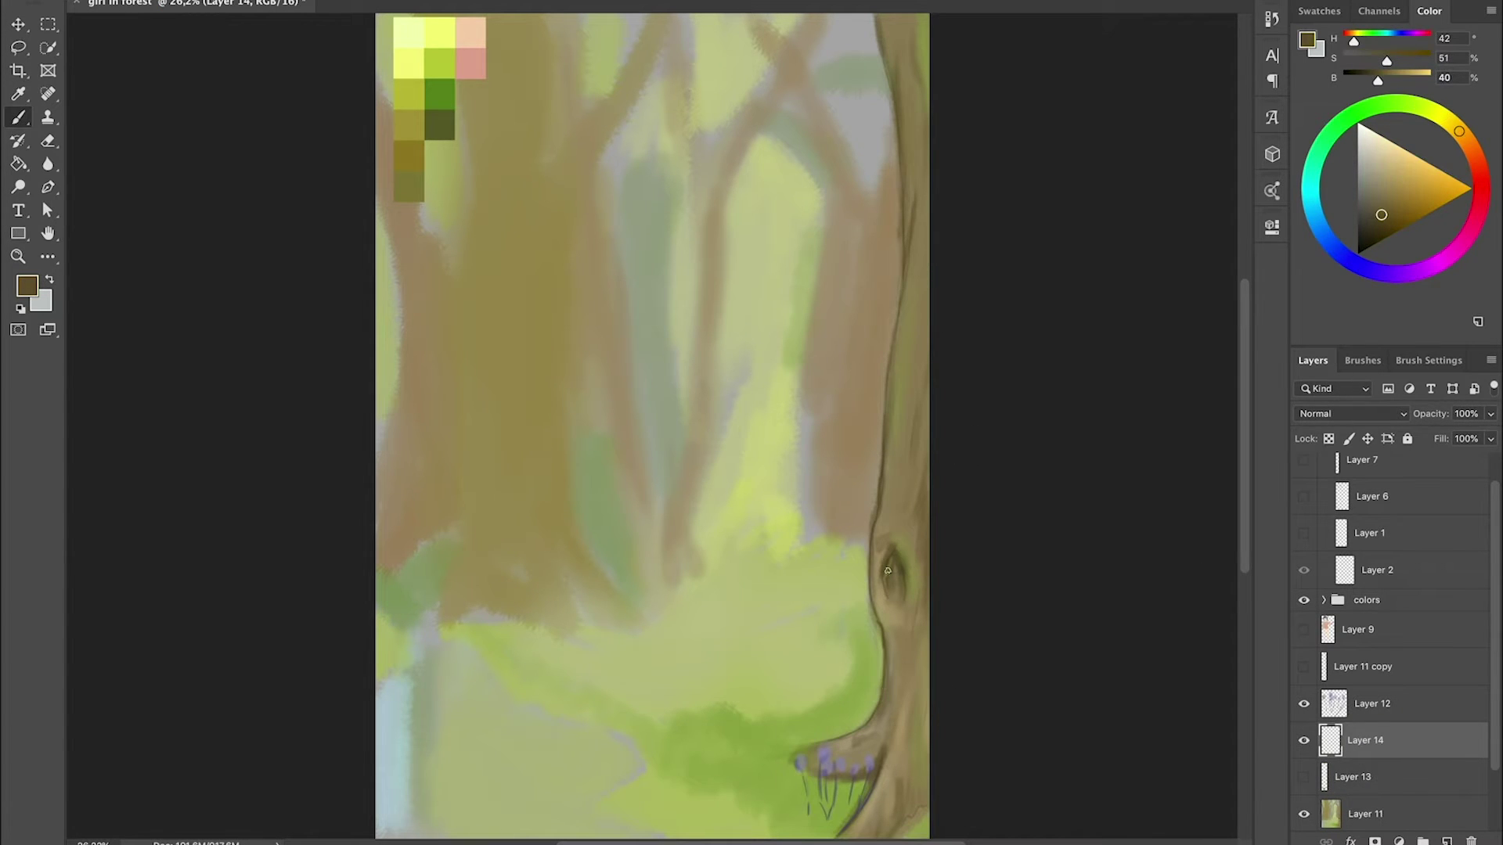
pyautogui.keyDown('alt'); pyautogui.click(882, 573); pyautogui.keyUp('alt')
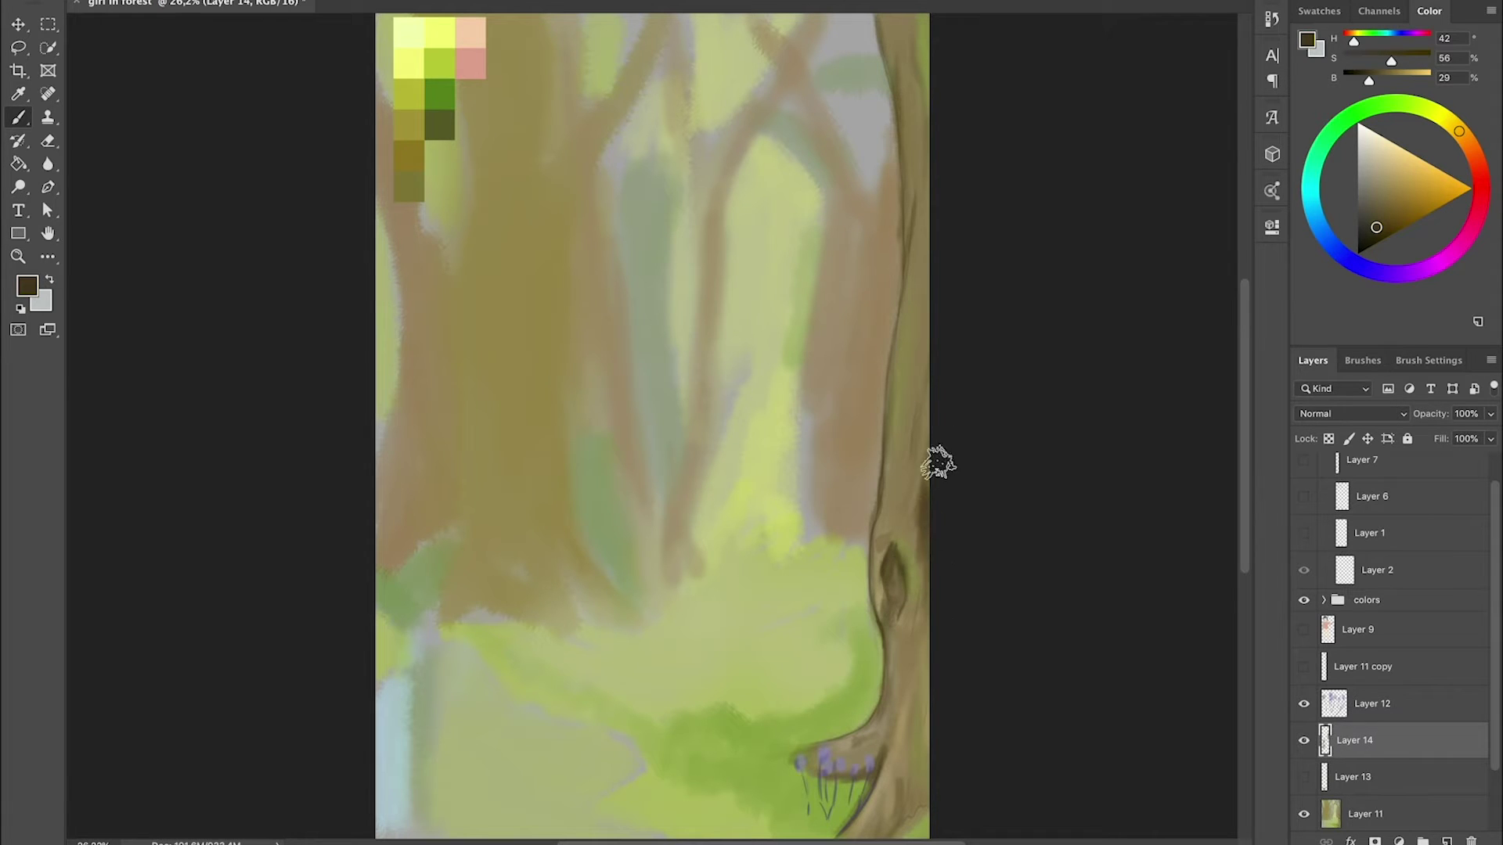
pyautogui.moveTo(937, 467); pyautogui.dragTo(919, 813)
# - Brighten the meadow with a pale yellow-green stroke
pyautogui.keyDown('alt'); pyautogui.click(594, 673); pyautogui.keyUp('alt')
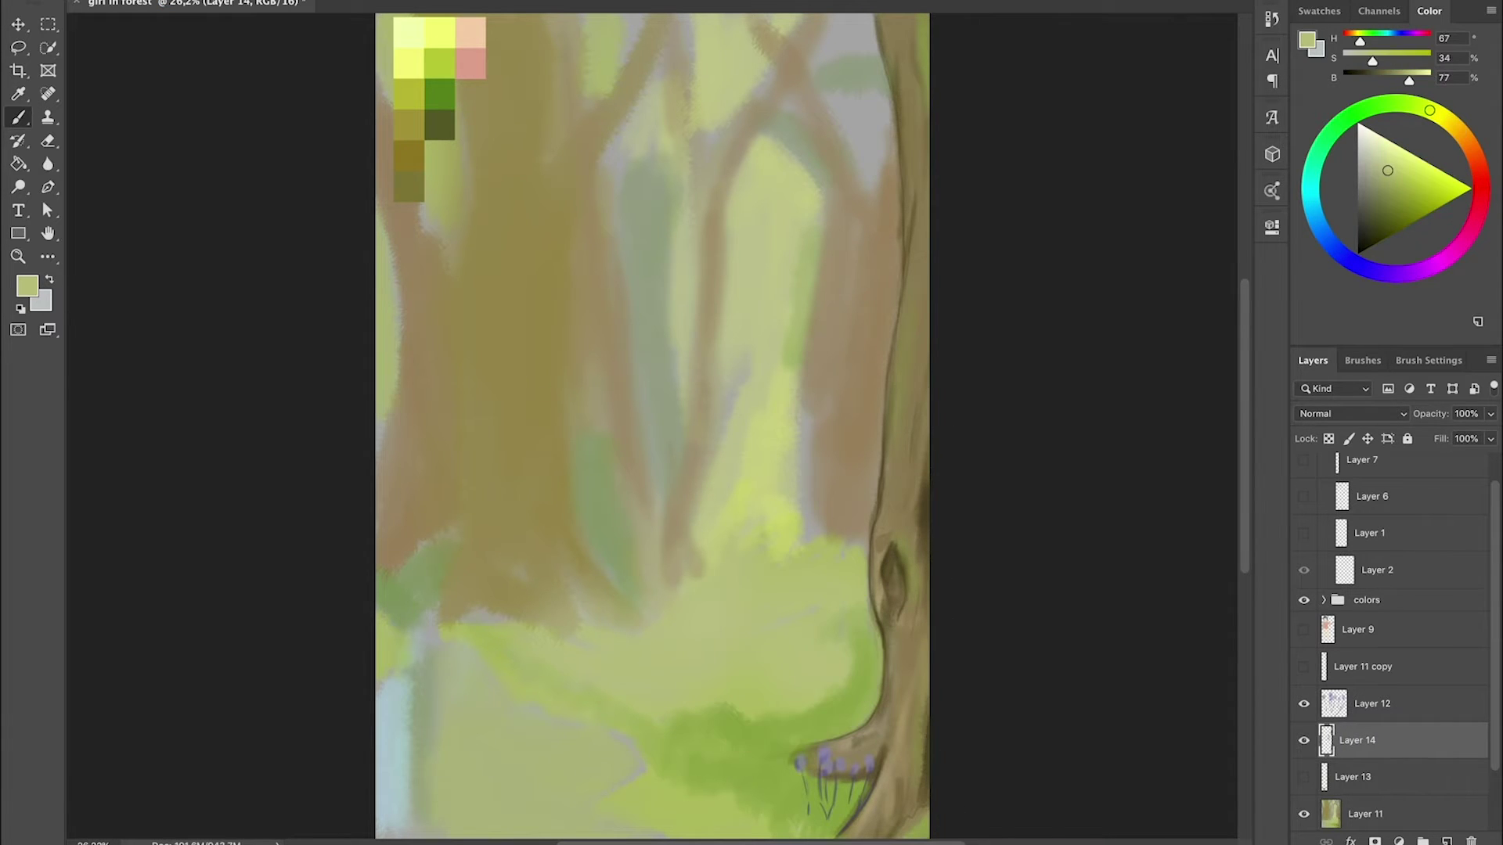
pyautogui.keyDown('alt'); pyautogui.click(803, 749); pyautogui.keyUp('alt')
pyautogui.keyDown('alt'); pyautogui.click(650, 638); pyautogui.keyUp('alt')
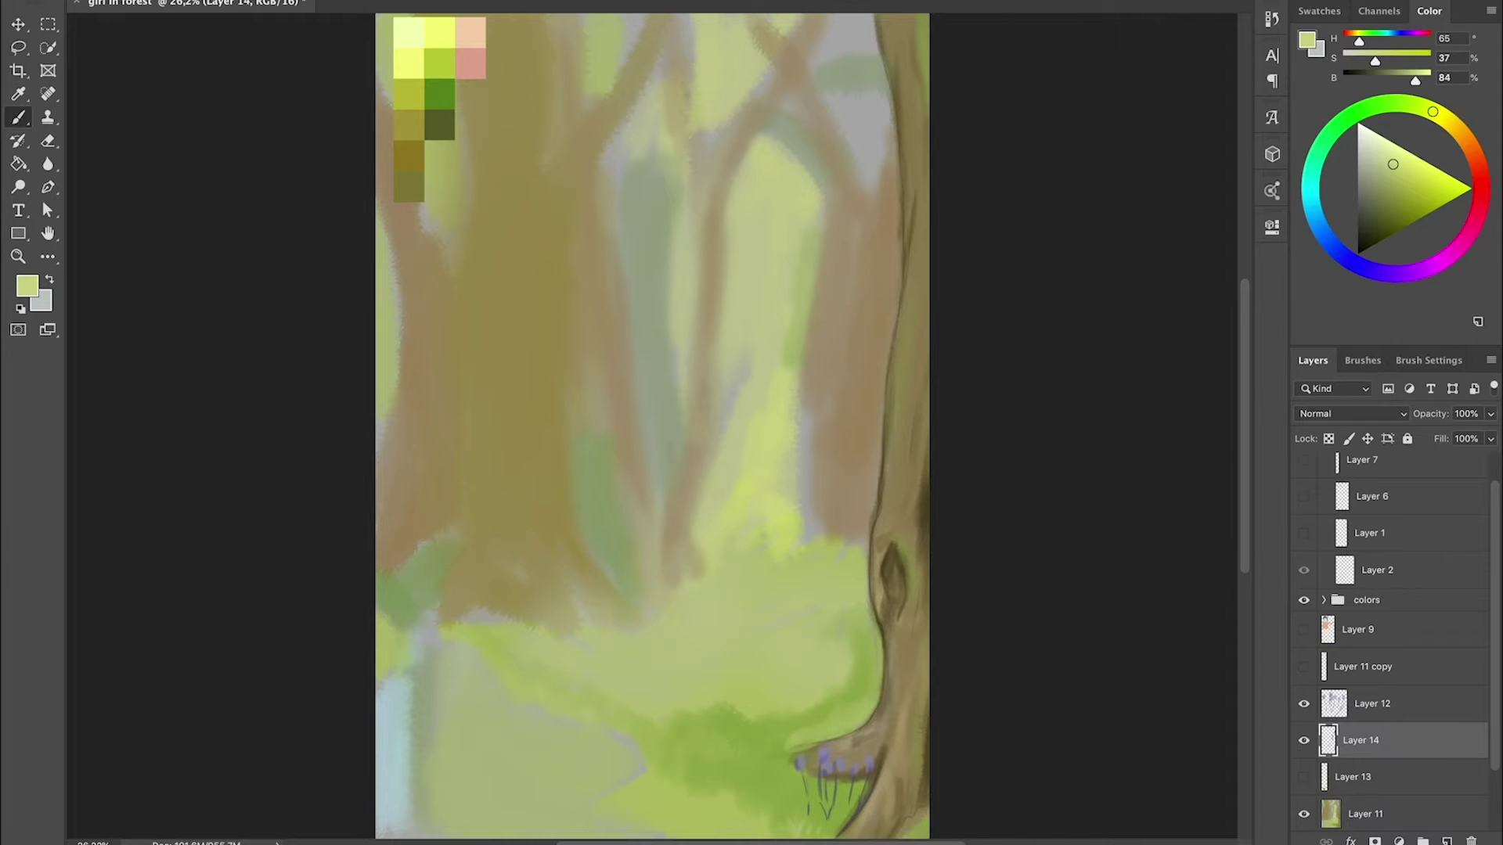
pyautogui.moveTo(626, 638)
pyautogui.mouseDown()
pyautogui.moveTo(790, 685)
pyautogui.moveTo(802, 714)
pyautogui.mouseUp()
# - Save the painting and show the outline sketch, tree sketch lines and coloured girl
pyautogui.scroll(1, 1338, 504)
pyautogui.hotkey('ctrl', 's')
pyautogui.click(1303, 465)
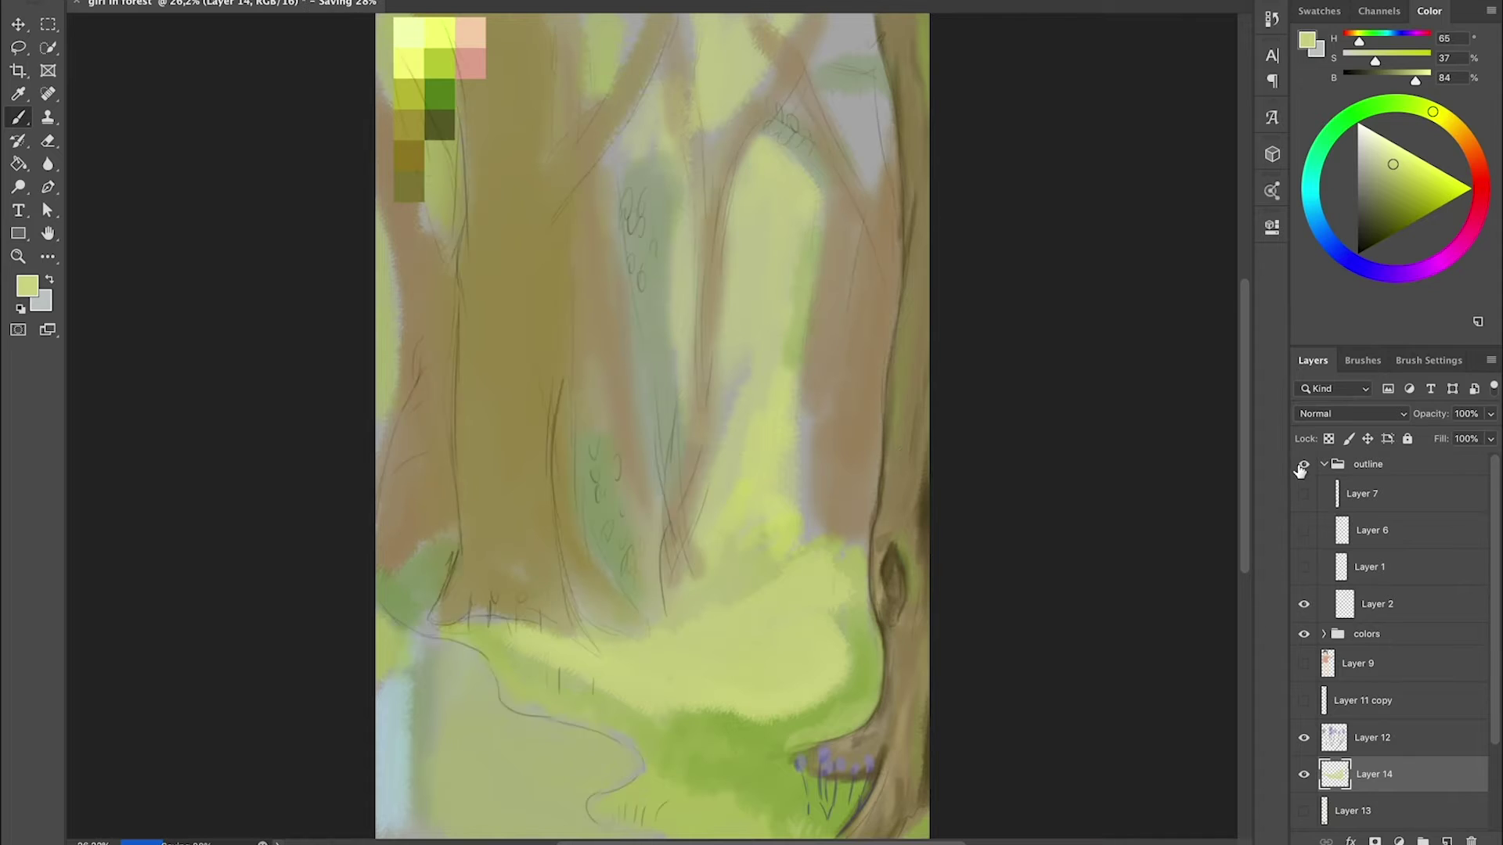
pyautogui.click(1303, 530)
pyautogui.click(1303, 663)
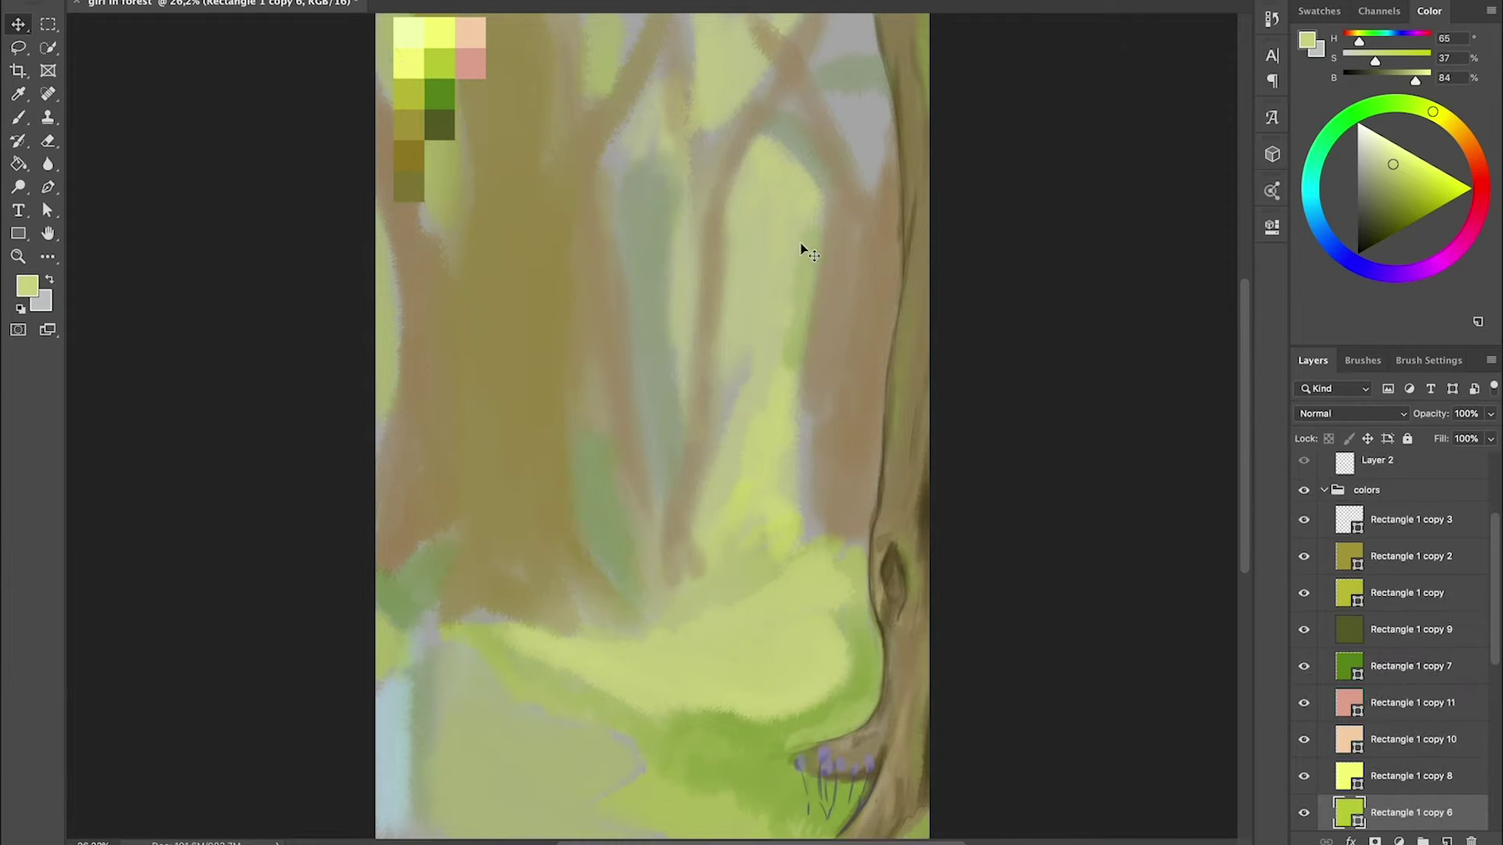
# - On a new layer, paint dark green grass on the left meadow and lighter yellow-green lower down
pyautogui.hotkey('ctrl', 'shift', 'alt', 'n')
pyautogui.press('b')
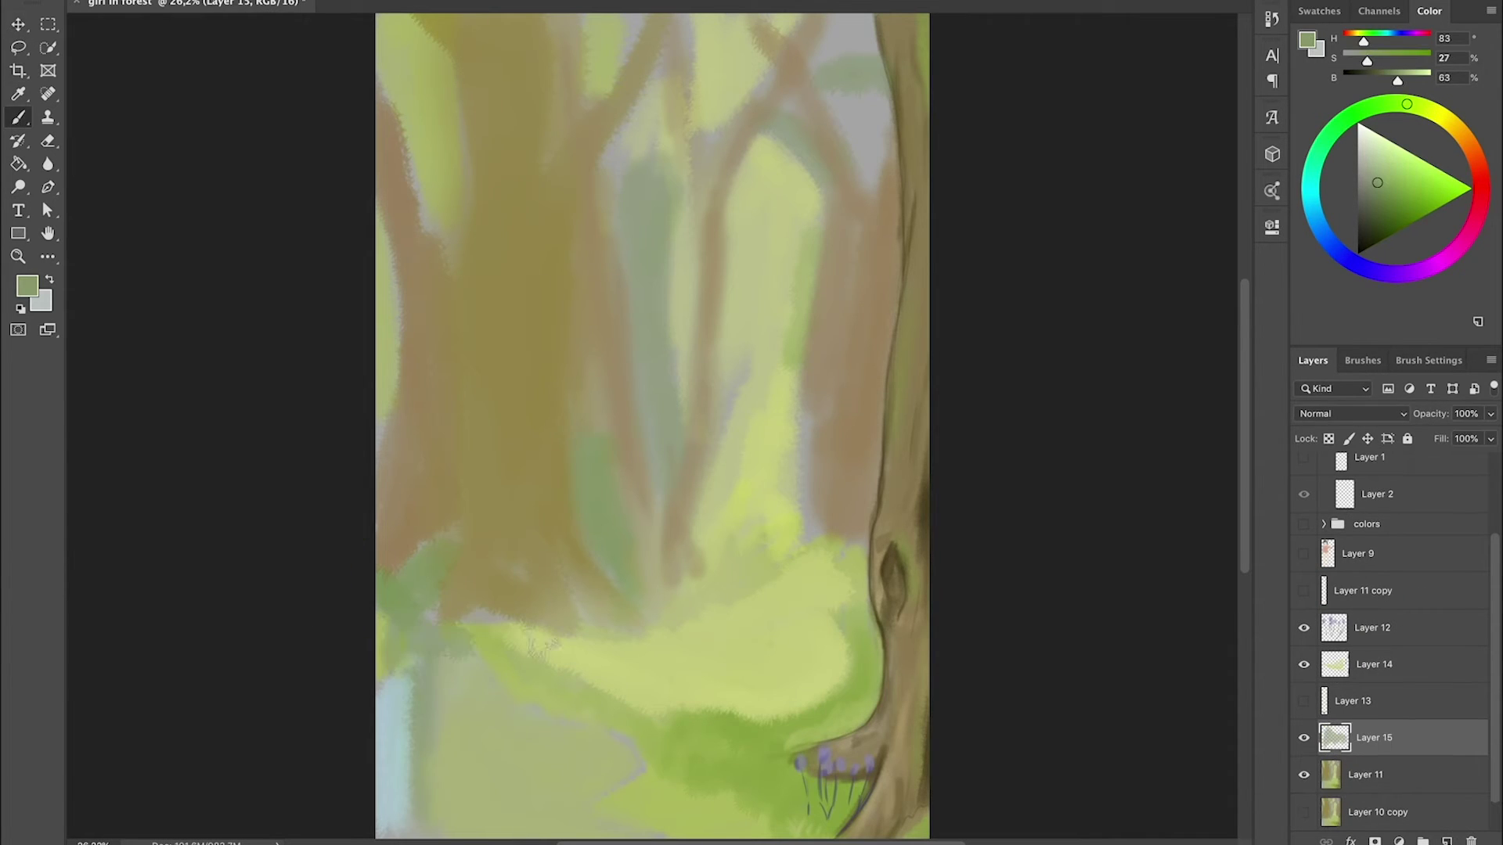
pyautogui.moveTo(384, 626)
pyautogui.mouseDown()
pyautogui.moveTo(501, 697)
pyautogui.moveTo(587, 709)
pyautogui.mouseUp()
pyautogui.keyDown('alt'); pyautogui.click(579, 819); pyautogui.keyUp('alt')
pyautogui.moveTo(581, 818); pyautogui.dragTo(689, 775)
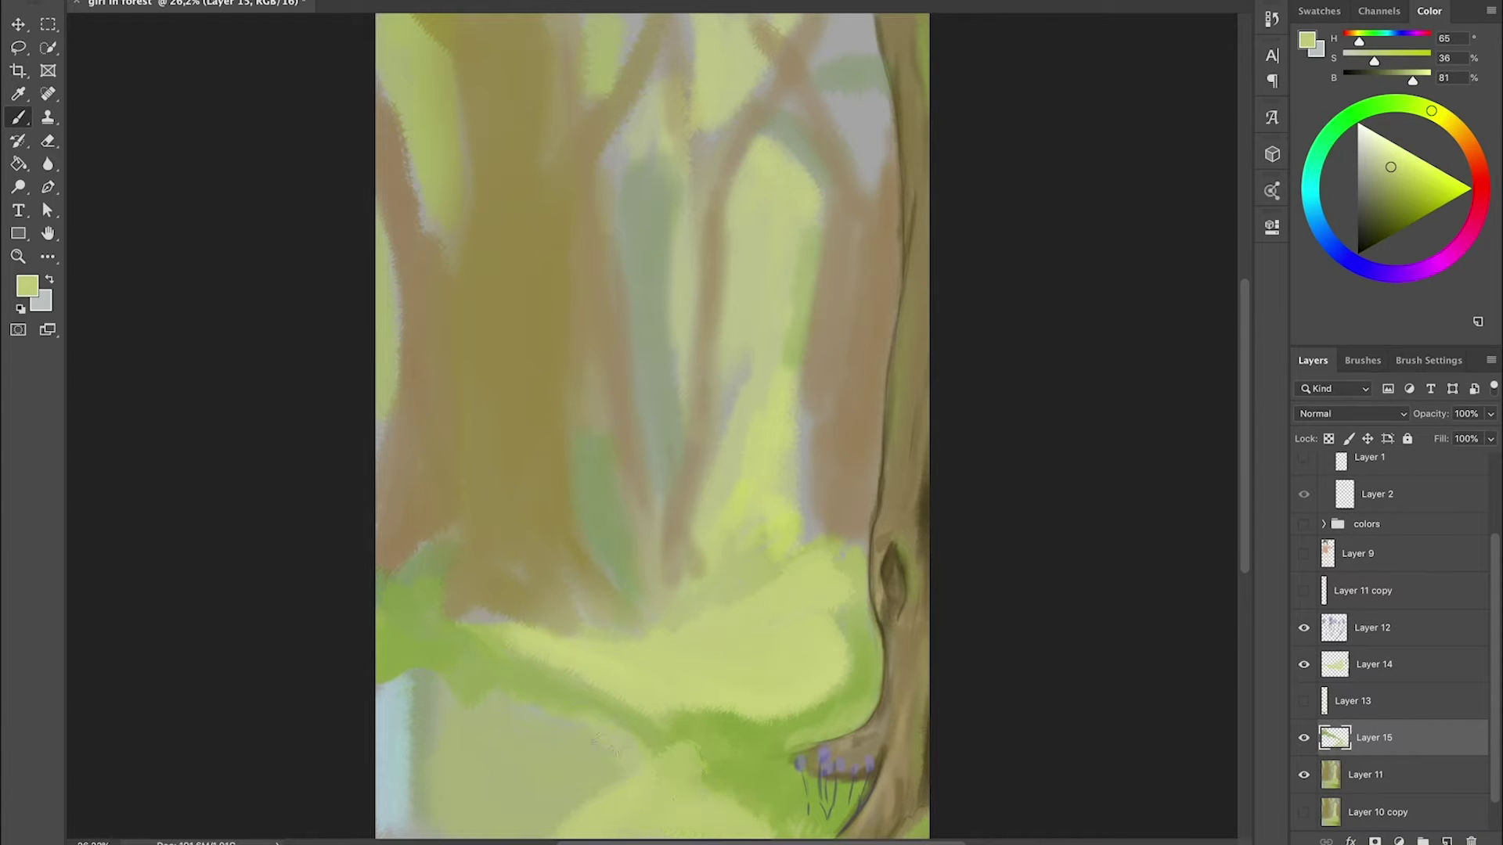
pyautogui.moveTo(642, 728); pyautogui.dragTo(579, 806)
pyautogui.keyDown('alt'); pyautogui.click(681, 767); pyautogui.keyUp('alt')
# - Erase stray grass and paint a dark green edge along the left meadow
pyautogui.press('e')
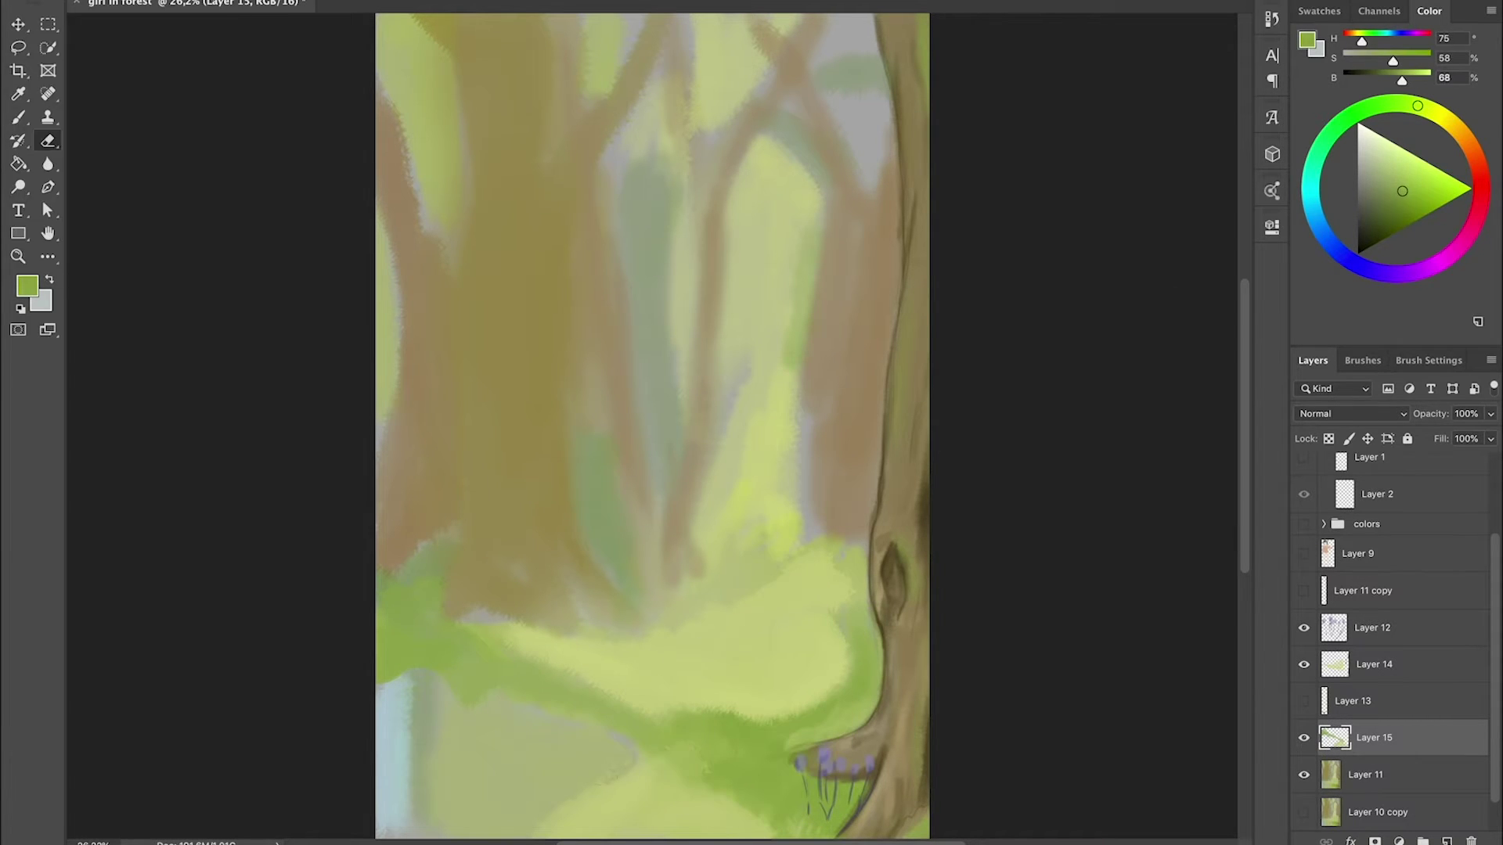
pyautogui.press('b')
pyautogui.keyDown('alt'); pyautogui.click(391, 688); pyautogui.keyUp('alt')
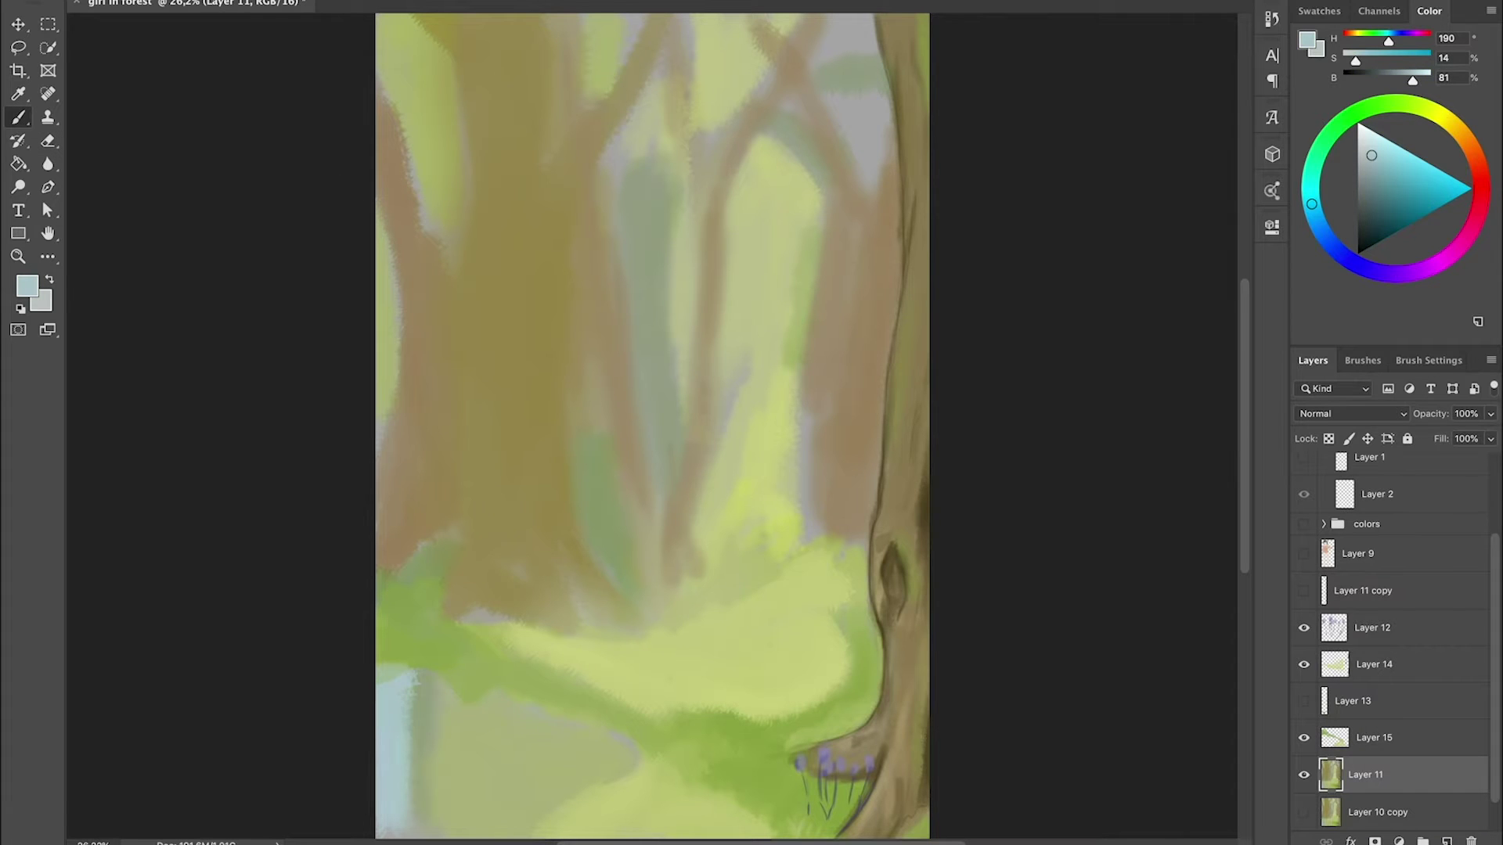
pyautogui.scroll(-1, 1378, 705)
pyautogui.keyDown('alt'); pyautogui.click(383, 667); pyautogui.keyUp('alt')
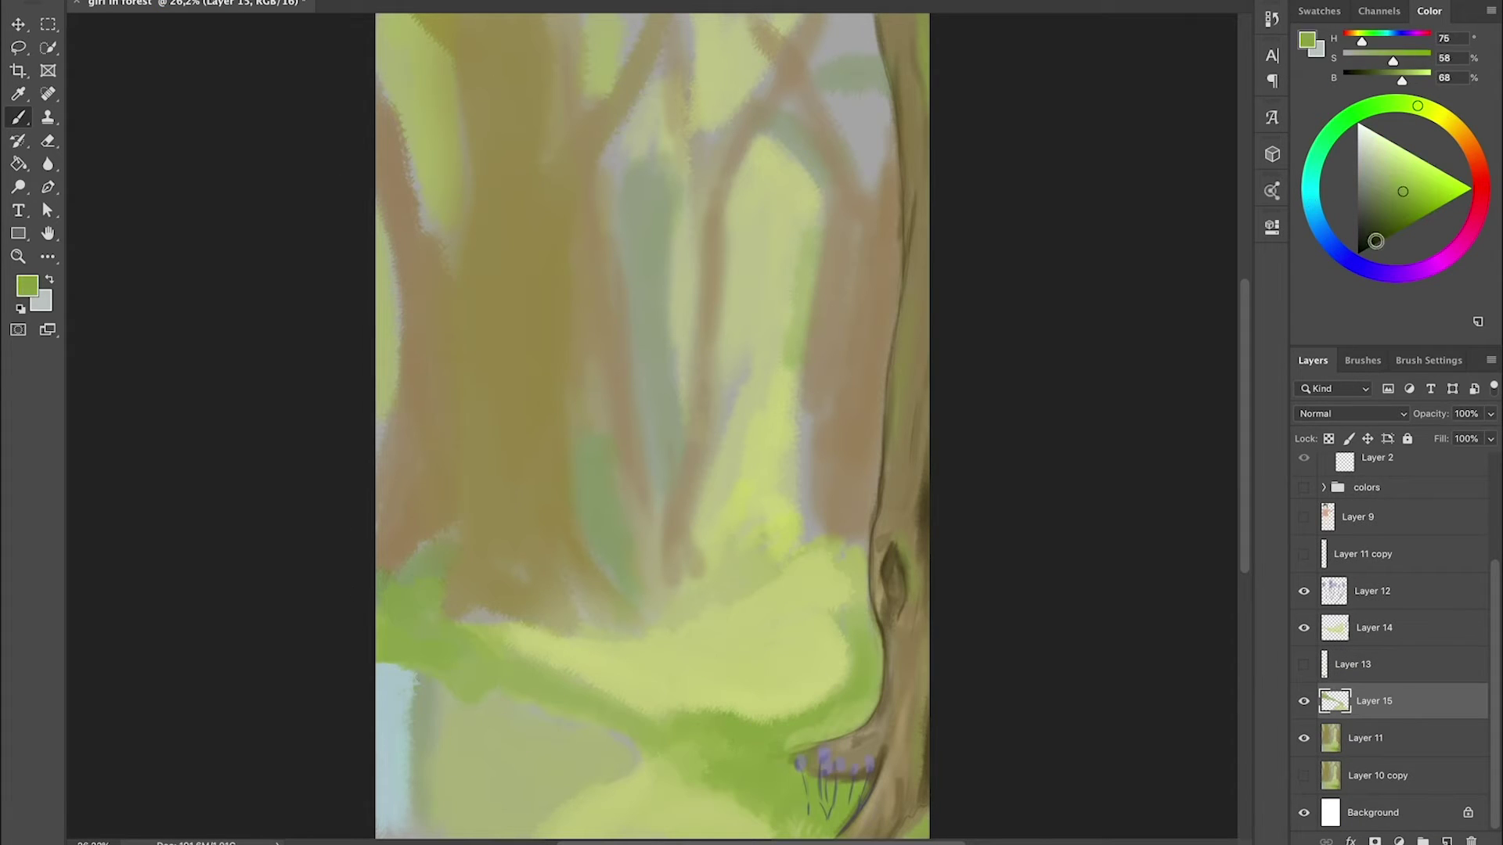
pyautogui.moveTo(378, 661); pyautogui.dragTo(413, 663)
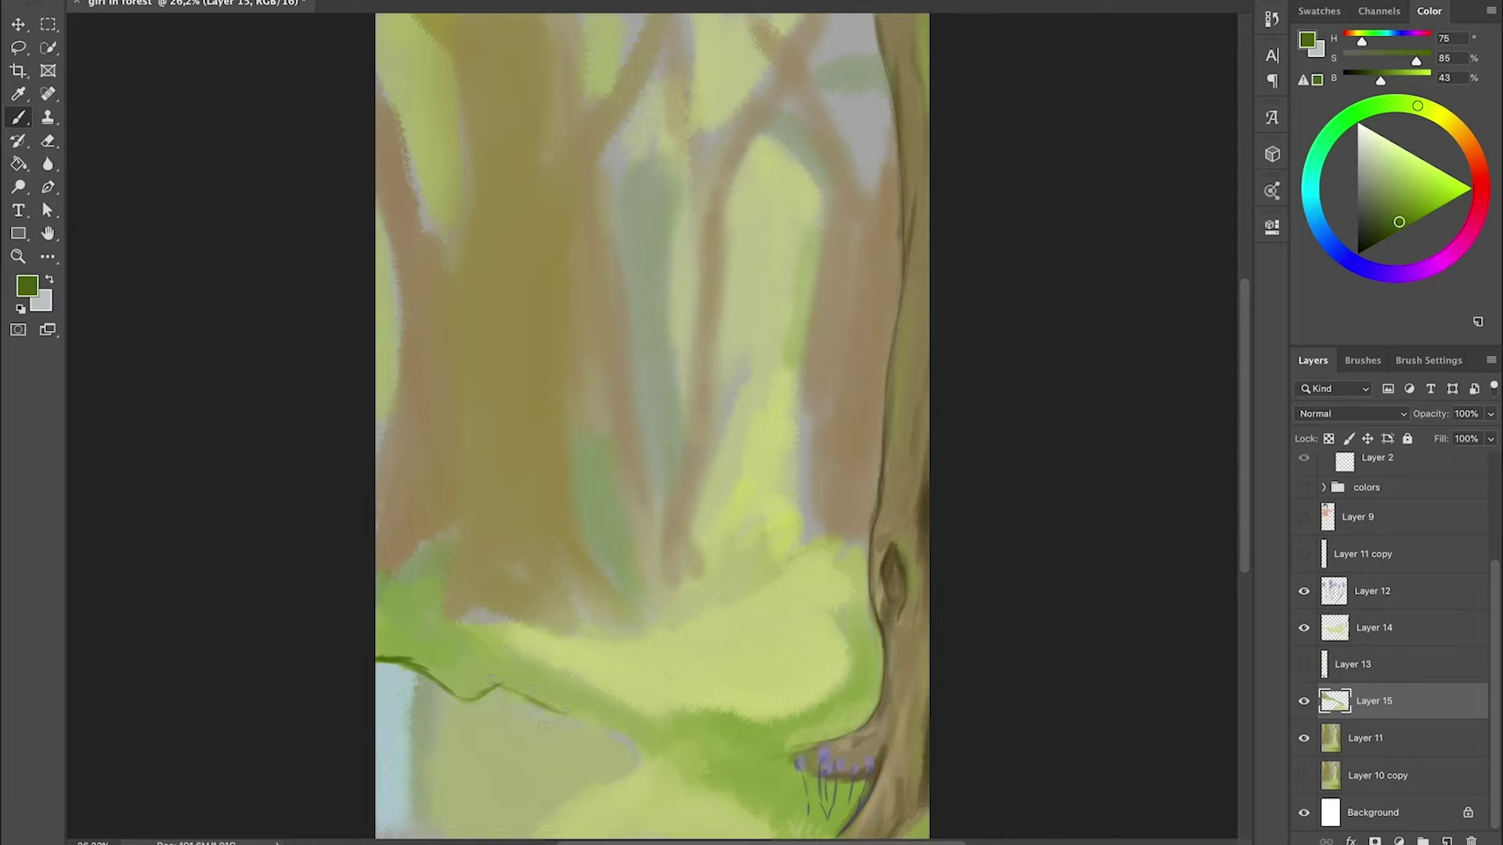
# - Darken the grass edge above the pale blue area with saturated green and olive strokes
pyautogui.keyDown('alt'); pyautogui.click(541, 726); pyautogui.keyUp('alt')
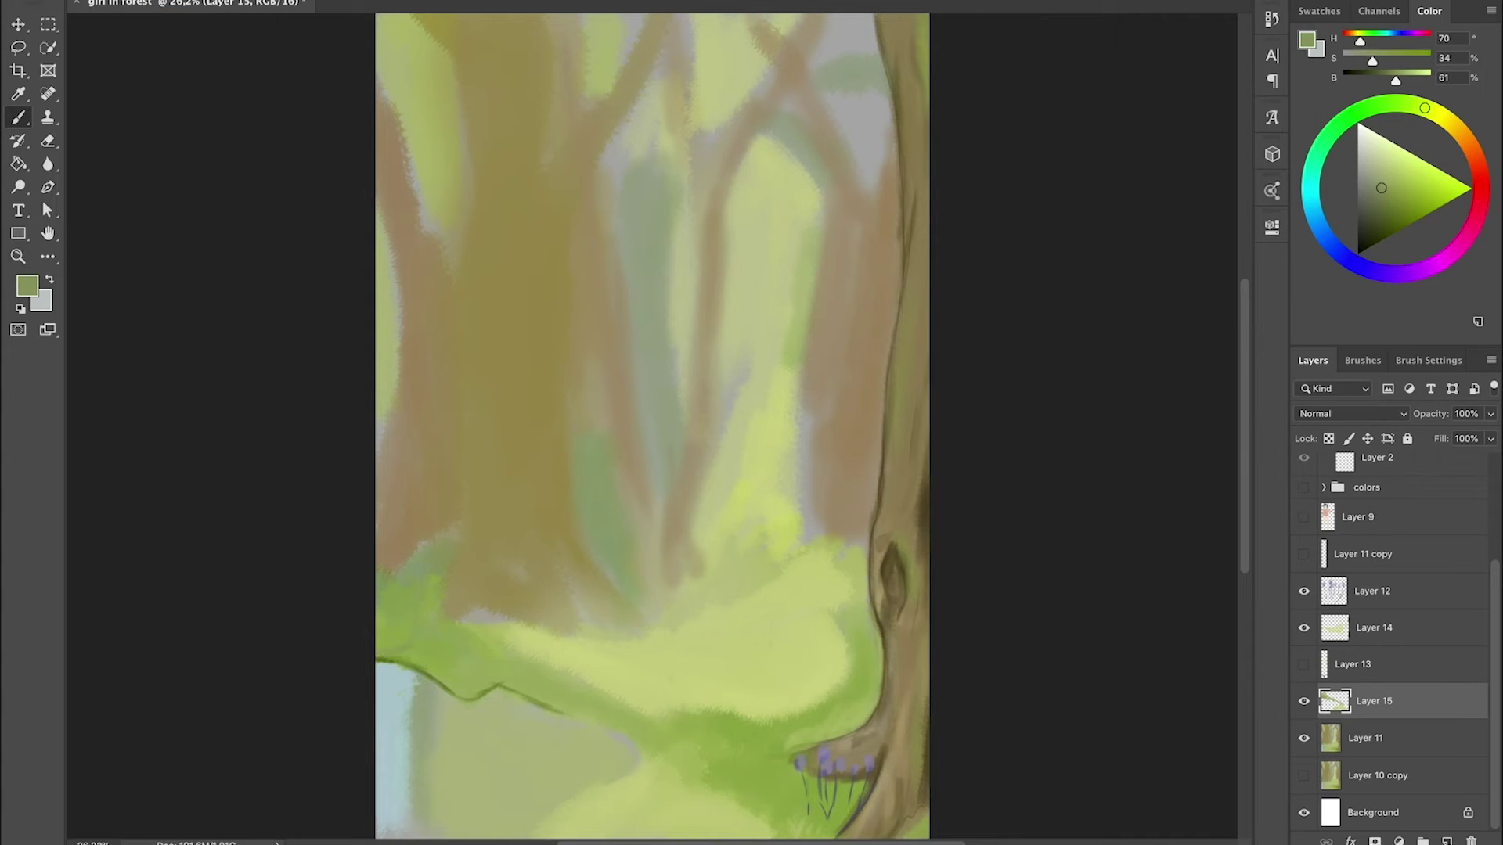
pyautogui.keyDown('alt'); pyautogui.click(399, 653); pyautogui.keyUp('alt')
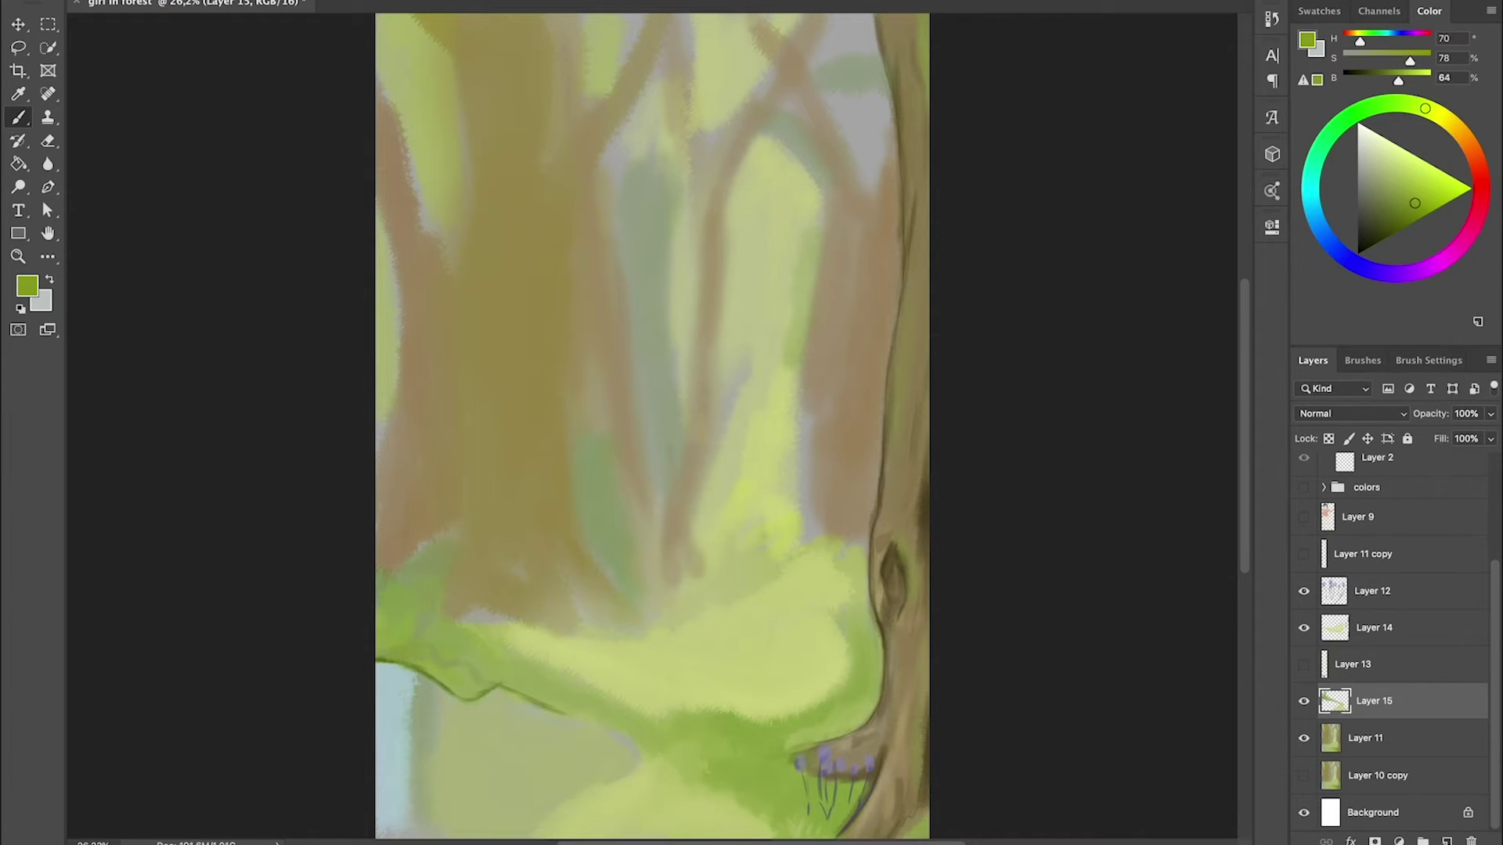
pyautogui.moveTo(431, 678); pyautogui.dragTo(473, 695)
pyautogui.press('e')
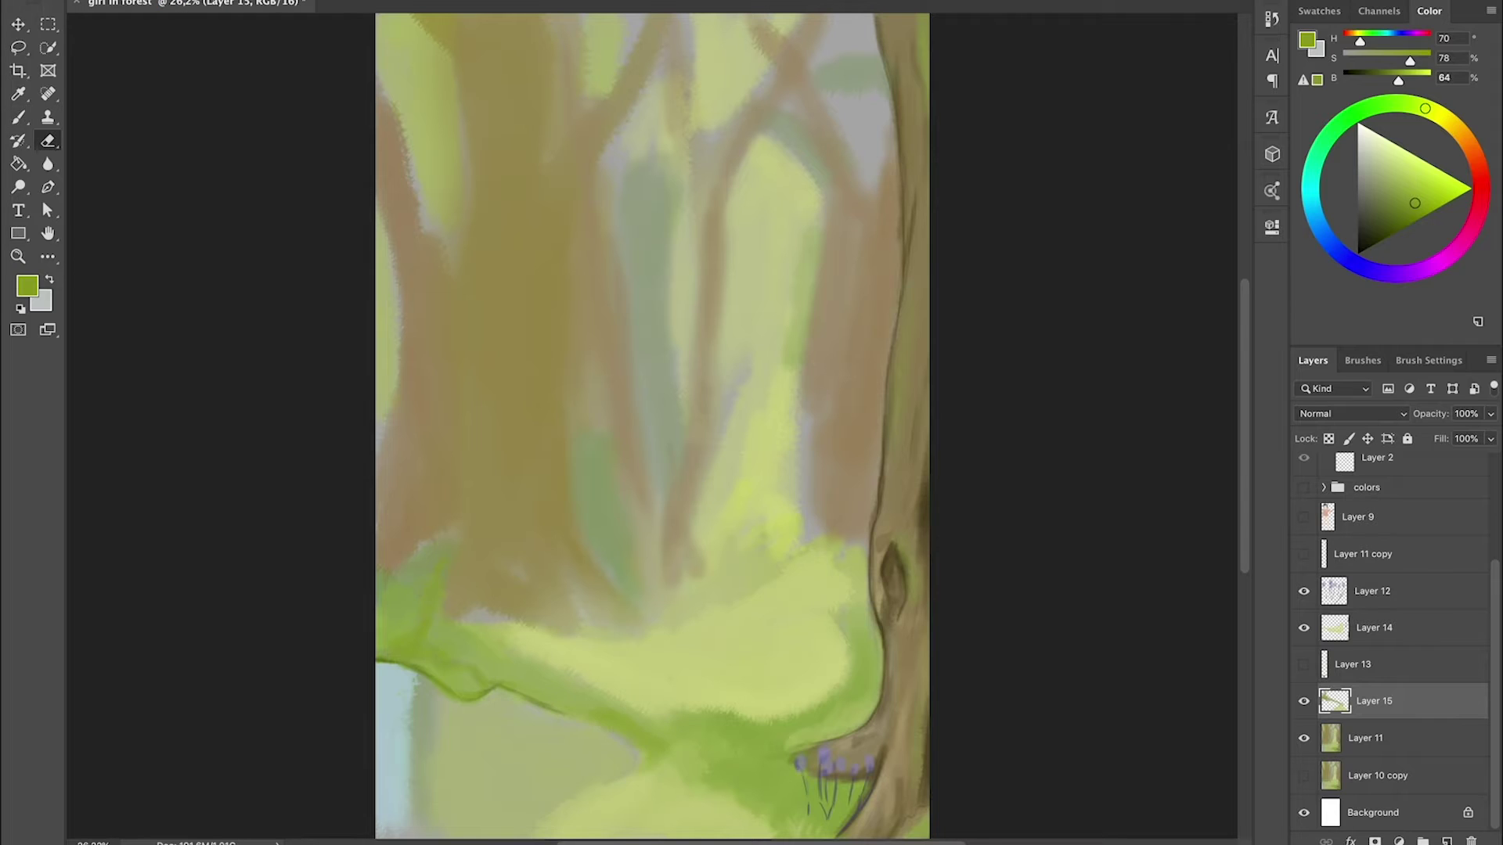
pyautogui.press('b')
pyautogui.keyDown('alt'); pyautogui.click(367, 634); pyautogui.keyUp('alt')
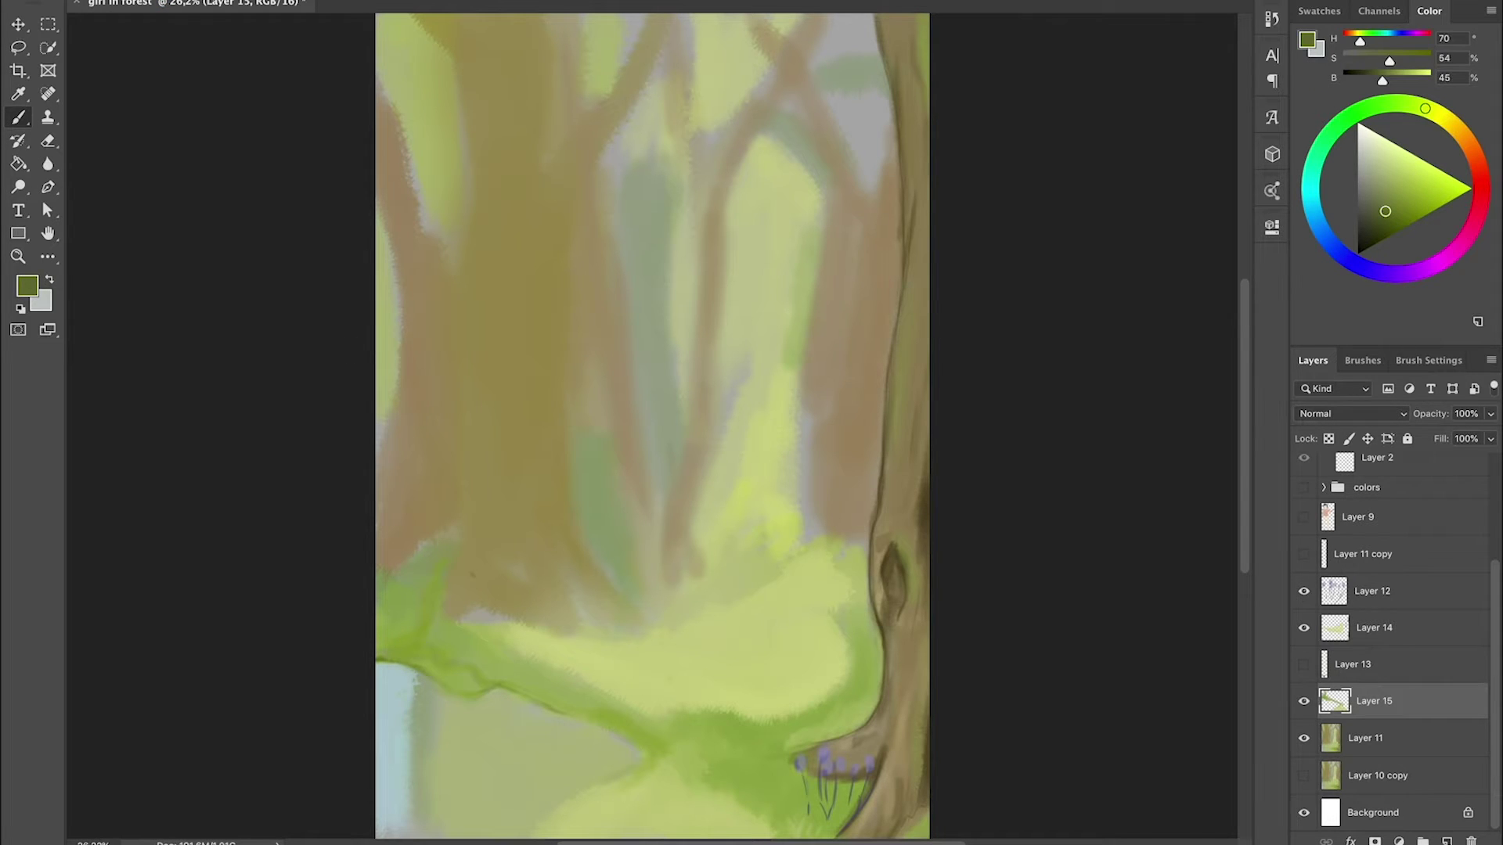
pyautogui.moveTo(438, 683); pyautogui.dragTo(564, 708)
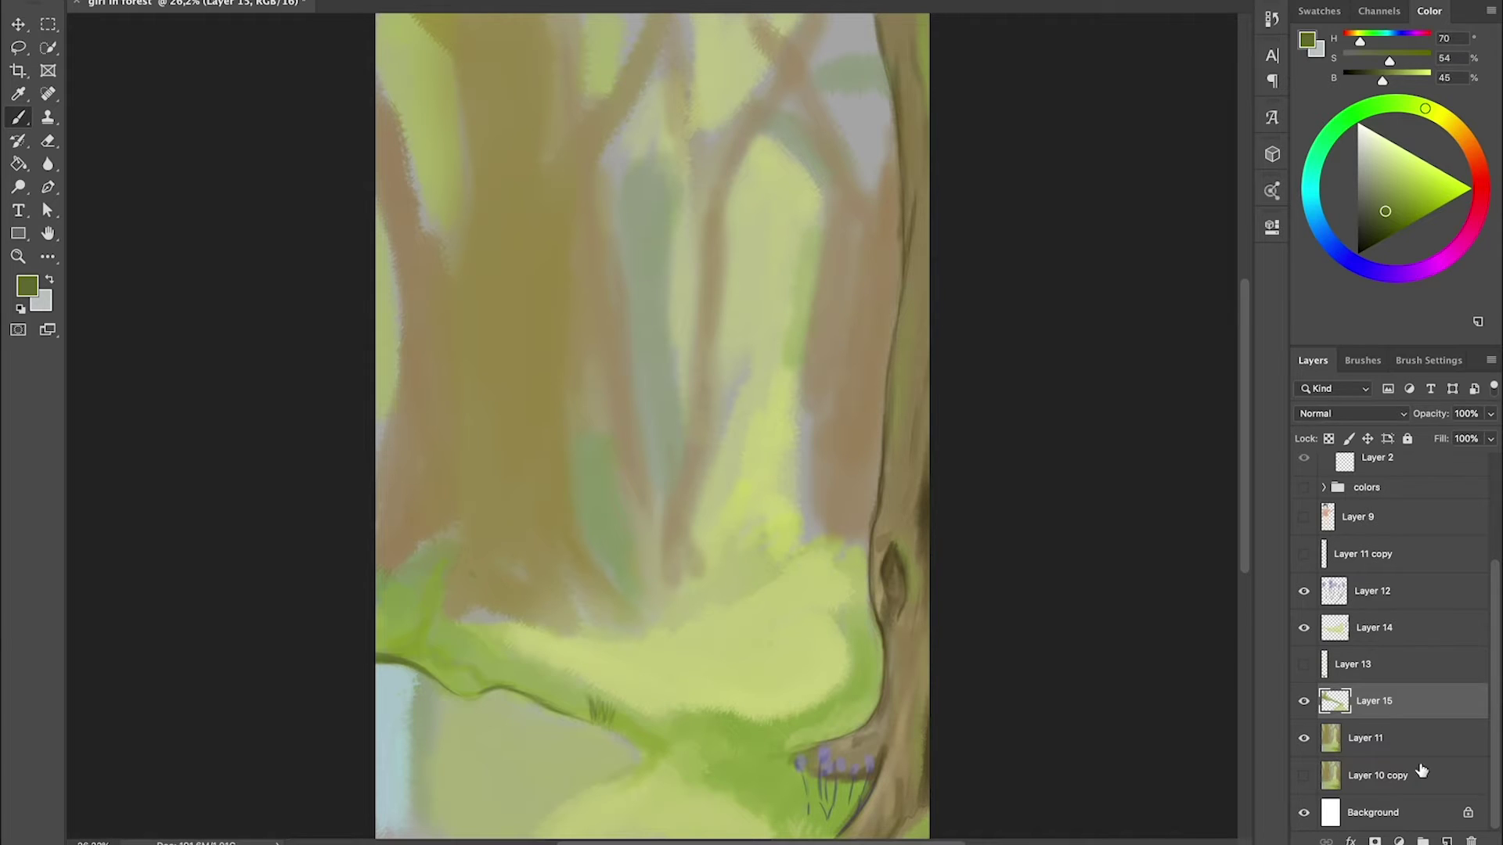
pyautogui.click(1447, 842)
# - Draw dark grass blades in the meadow on Layer 16 and move it above Layer 14
pyautogui.moveTo(607, 720); pyautogui.dragTo(618, 692)
pyautogui.moveTo(664, 778); pyautogui.dragTo(667, 753)
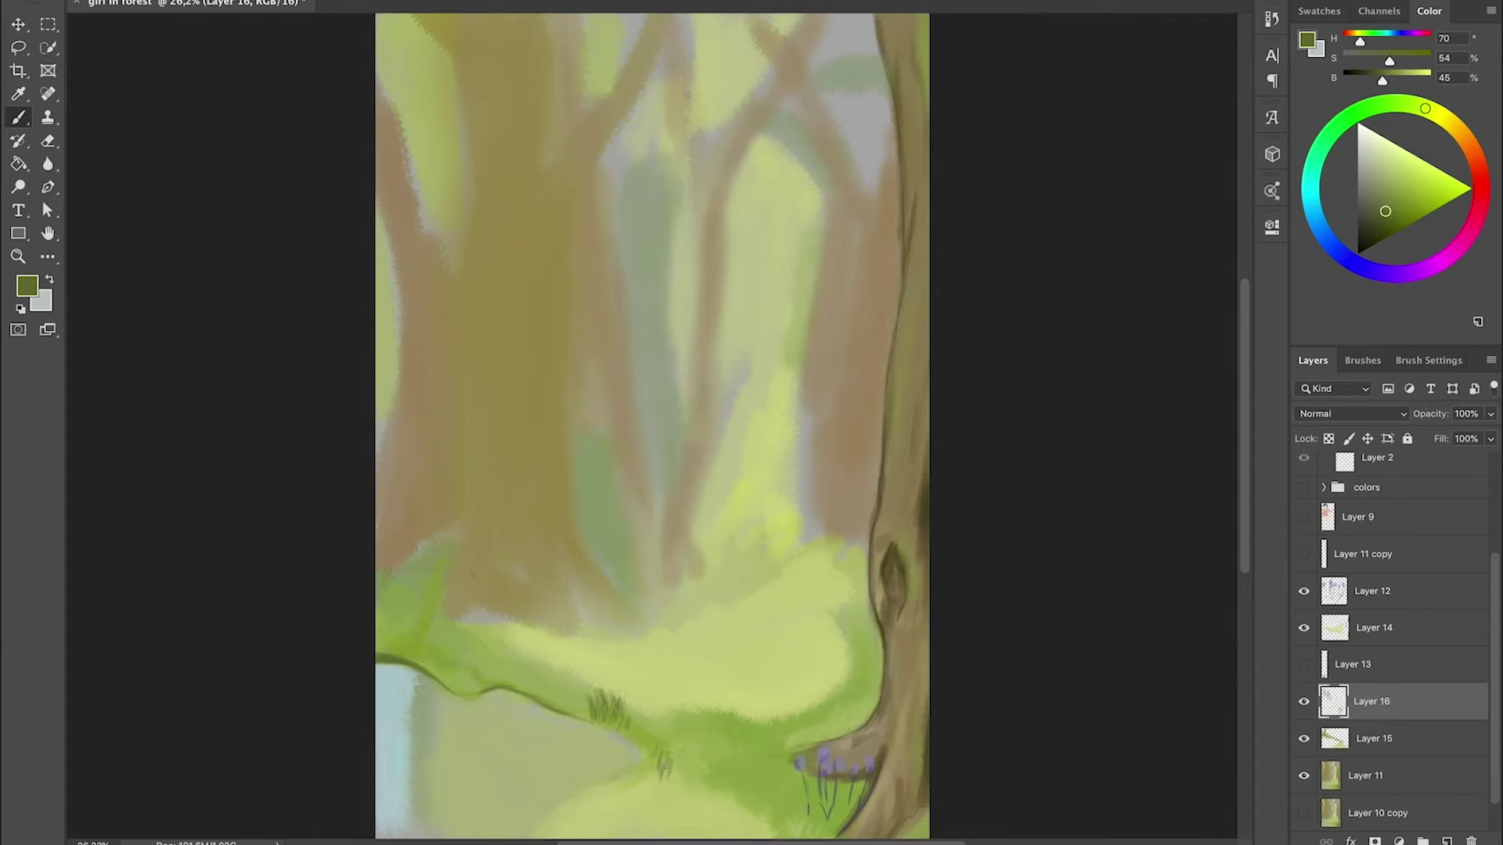
pyautogui.moveTo(1409, 702); pyautogui.dragTo(1413, 650)
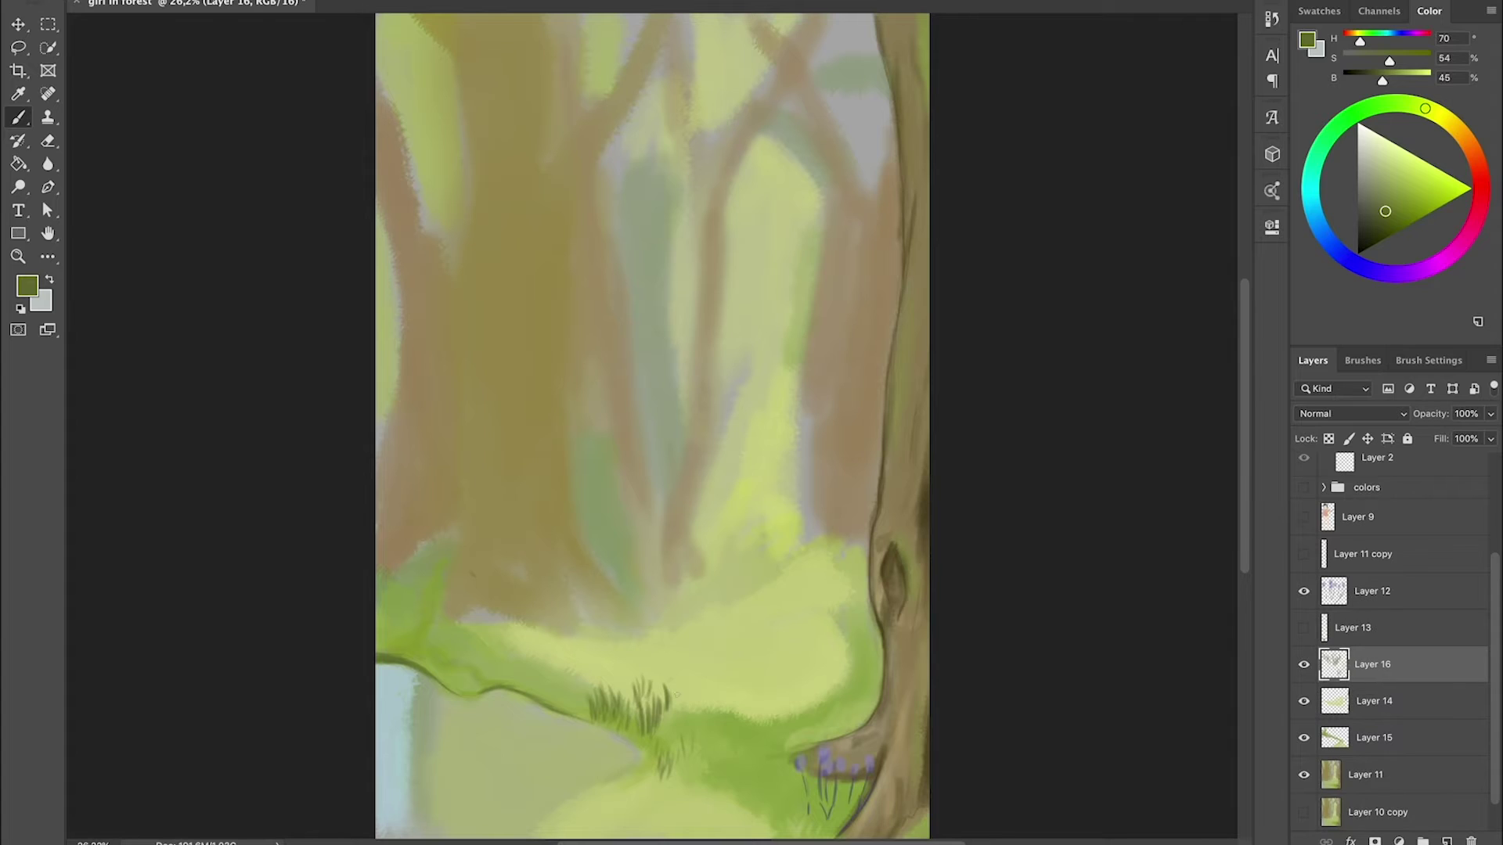
pyautogui.scroll(-3, 642, 724)
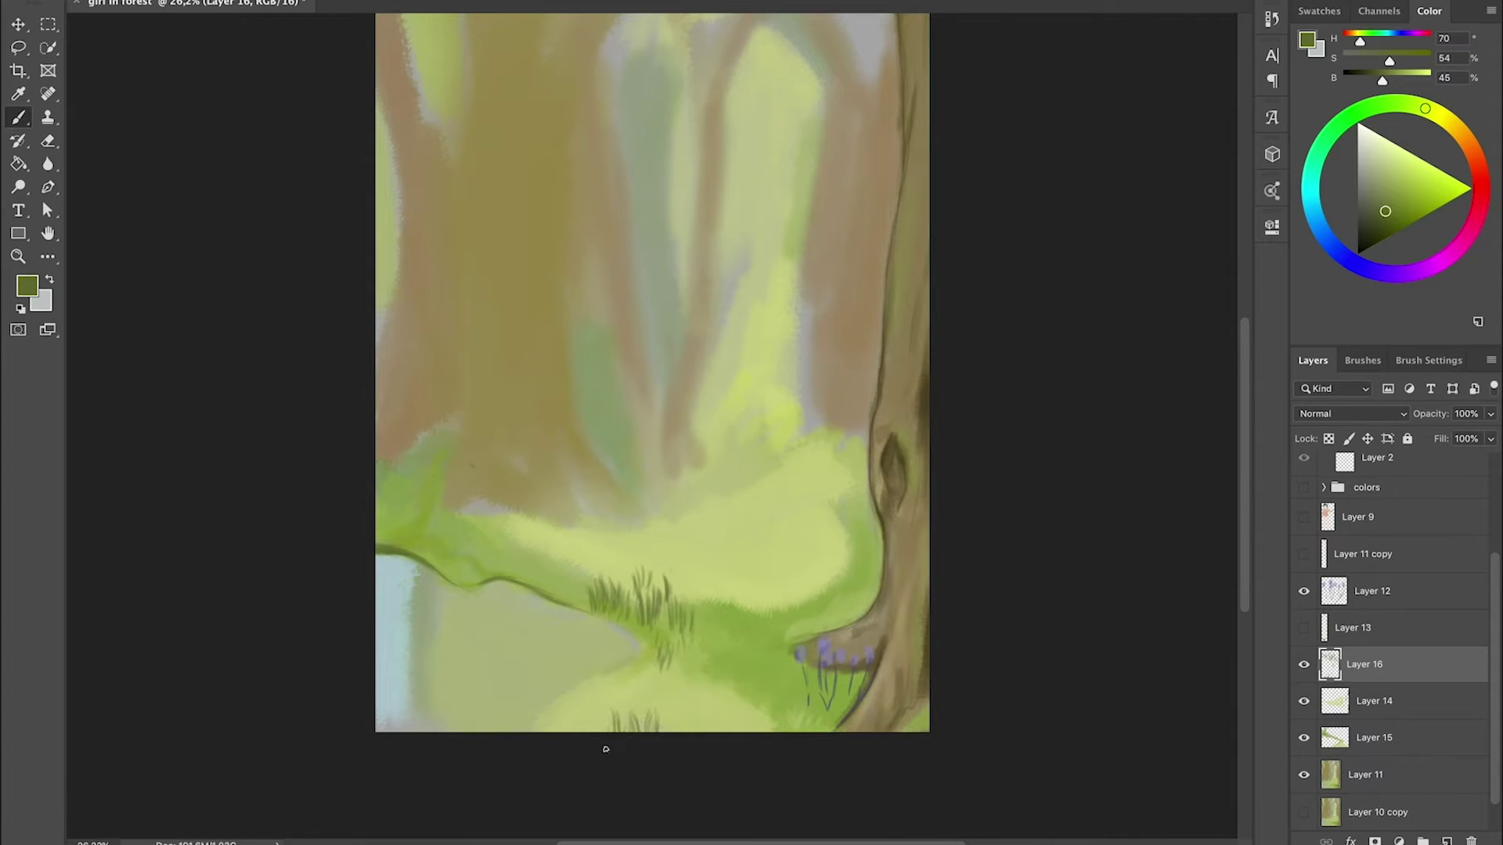
# - Erase on the grassy bank layer, then sample light yellow-green and pale blue on Layers 12 and 11
pyautogui.hotkey('alt', '[')
pyautogui.hotkey('alt', '[')
pyautogui.press('e')
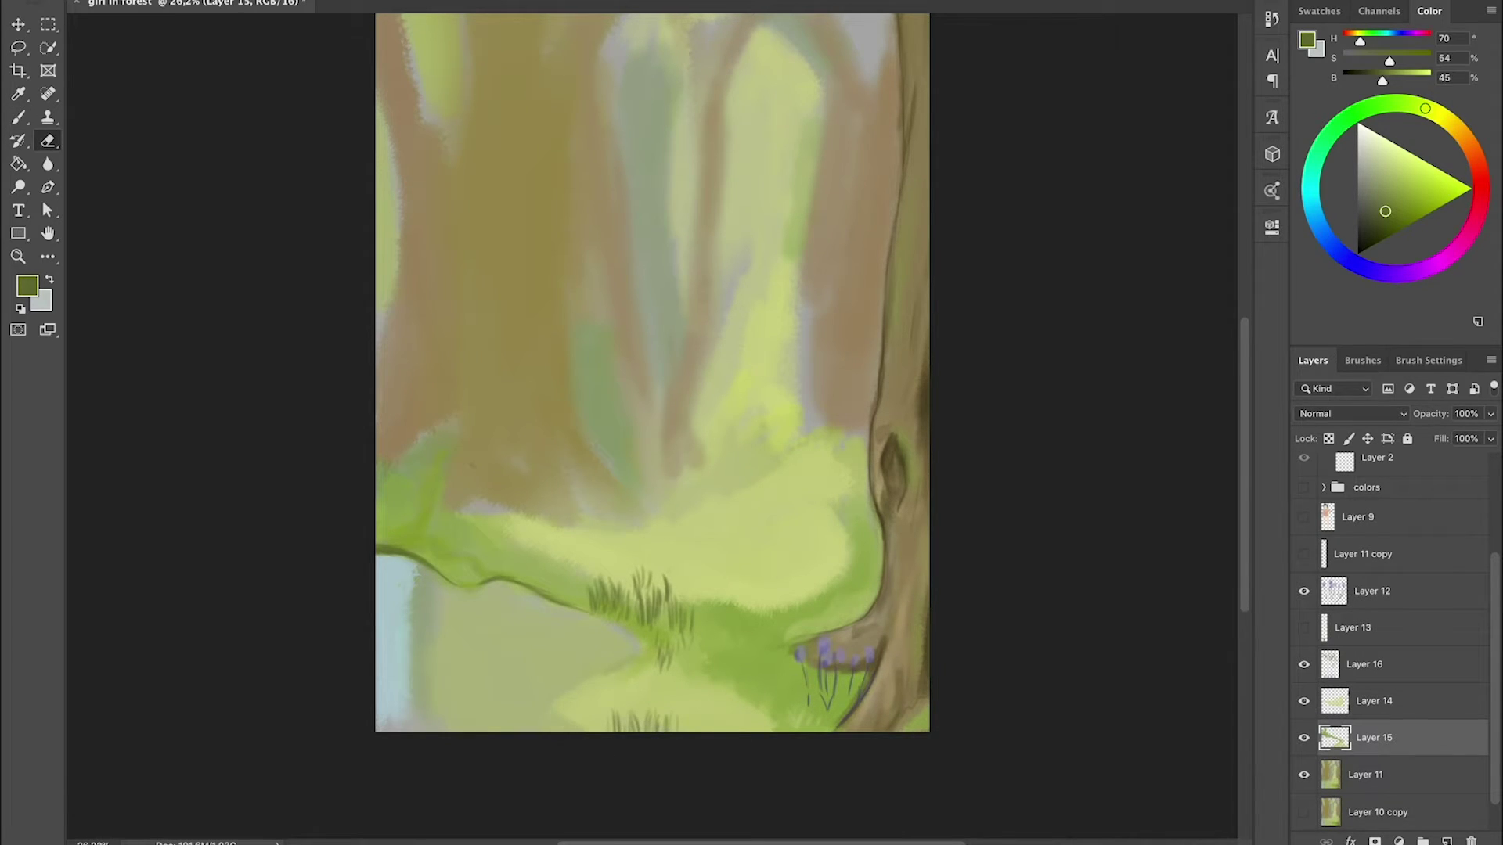
pyautogui.press('b')
pyautogui.hotkey('alt', ']')
pyautogui.hotkey('alt', ']')
pyautogui.hotkey('alt', ']')
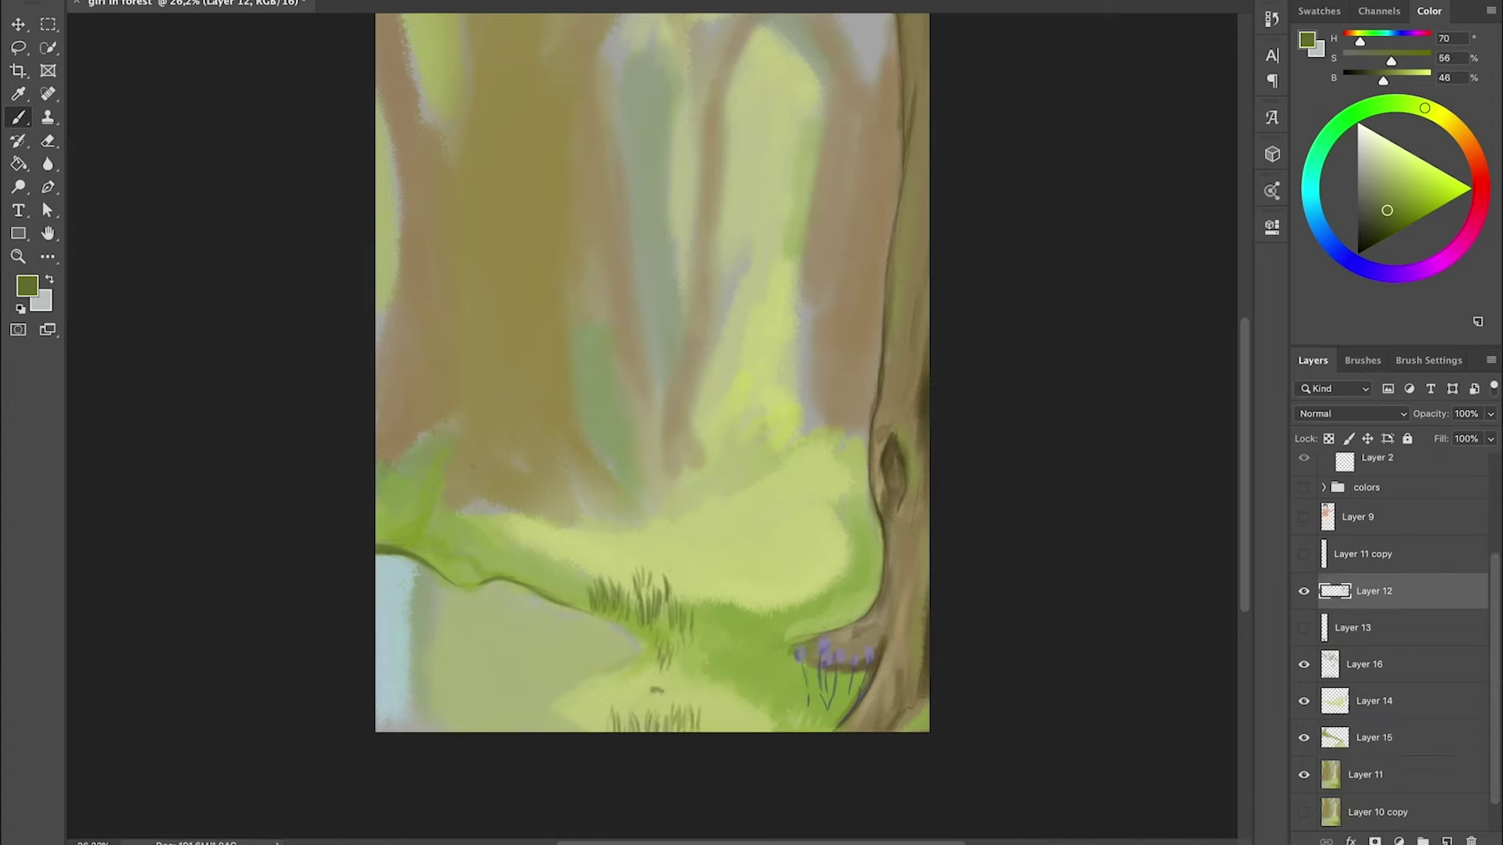
pyautogui.keyDown('alt'); pyautogui.click(625, 610); pyautogui.keyUp('alt')
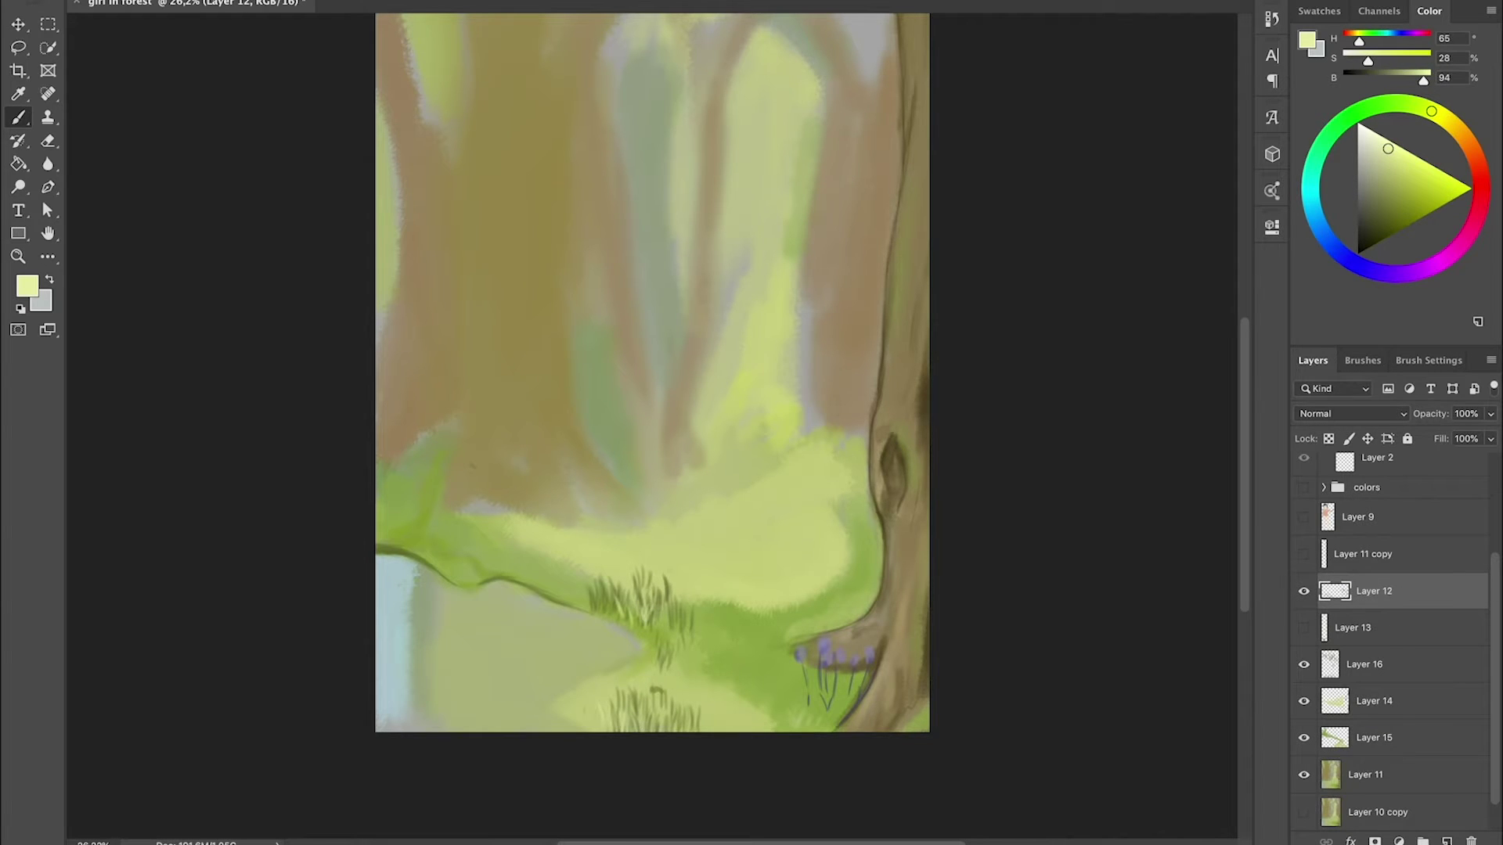
pyautogui.hotkey('alt', '[')
pyautogui.hotkey('alt', '[')
pyautogui.hotkey('alt', '[')
pyautogui.keyDown('alt'); pyautogui.click(480, 647); pyautogui.keyUp('alt')
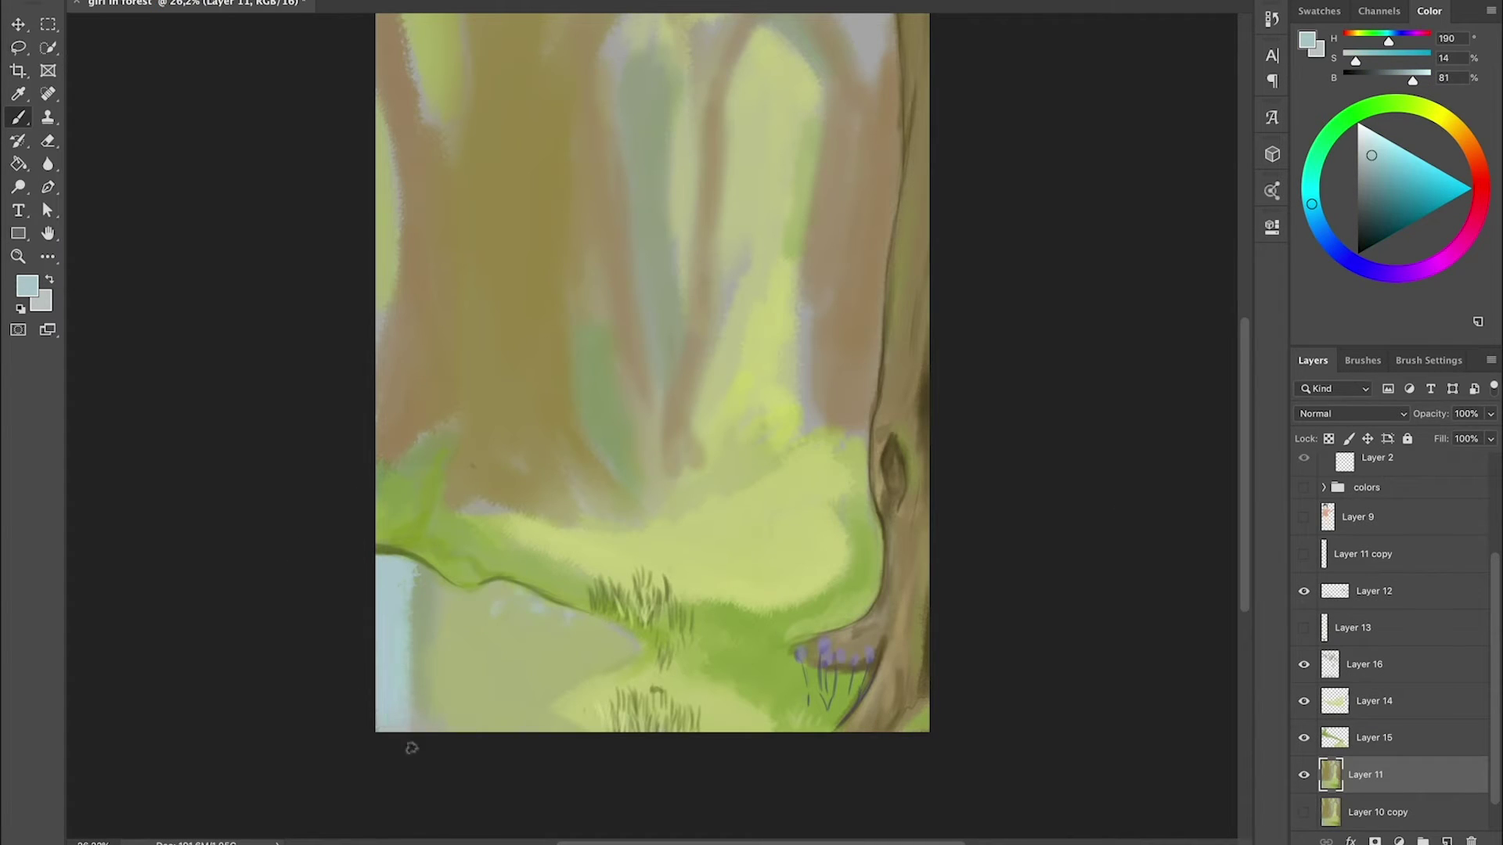
# - Paint grey-green and saturated green along the grassy bank beside the pale blue area
pyautogui.keyDown('alt'); pyautogui.click(439, 673); pyautogui.keyUp('alt')
pyautogui.hotkey('alt', ']')
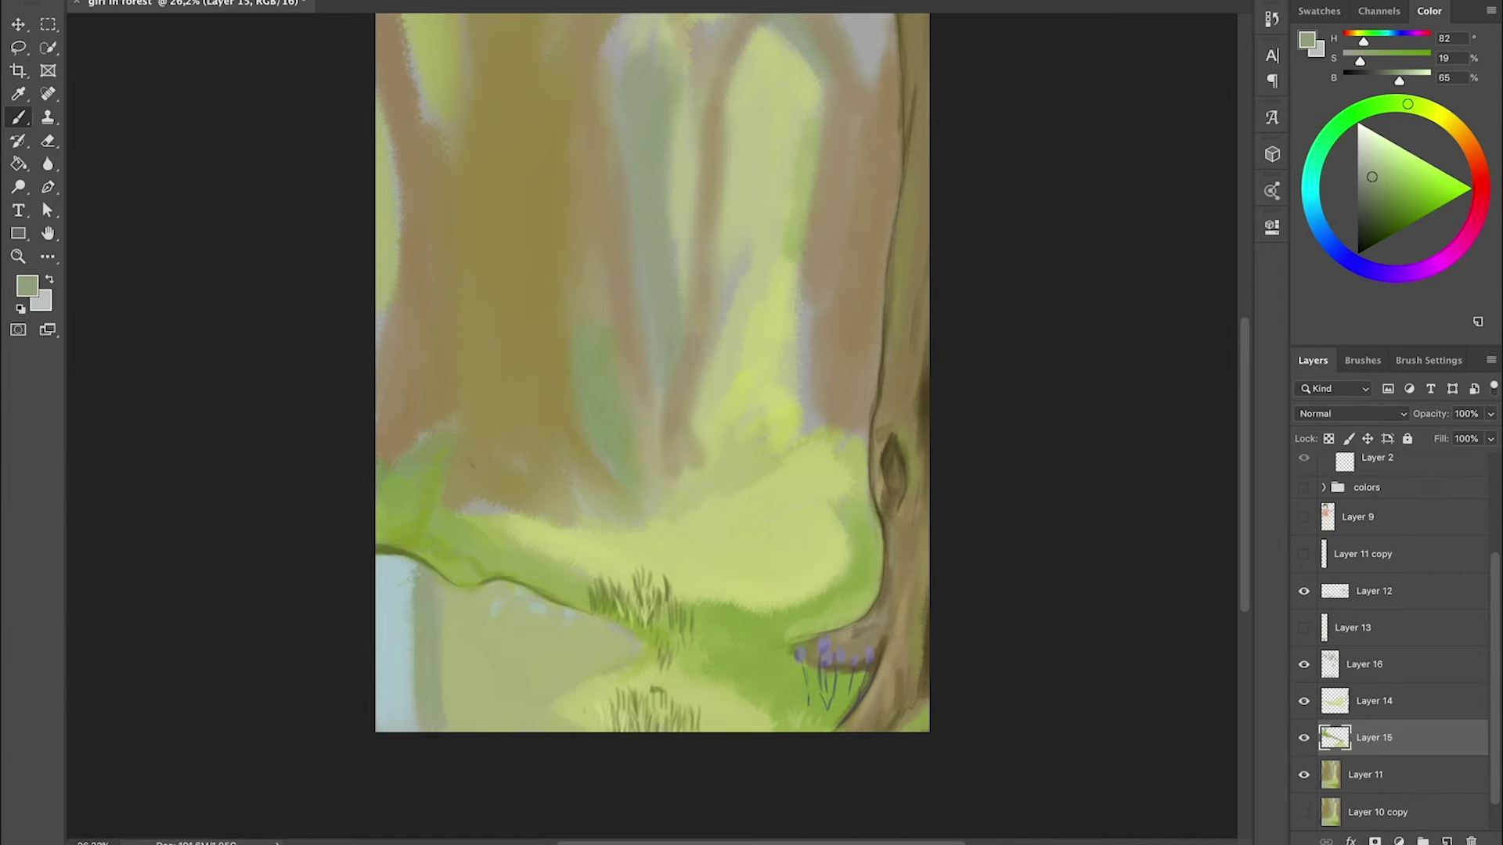
pyautogui.moveTo(379, 561)
pyautogui.mouseDown()
pyautogui.moveTo(408, 589)
pyautogui.moveTo(444, 714)
pyautogui.mouseUp()
pyautogui.moveTo(452, 594); pyautogui.dragTo(453, 730)
pyautogui.keyDown('alt'); pyautogui.click(415, 493); pyautogui.keyUp('alt')
pyautogui.moveTo(411, 609); pyautogui.dragTo(411, 712)
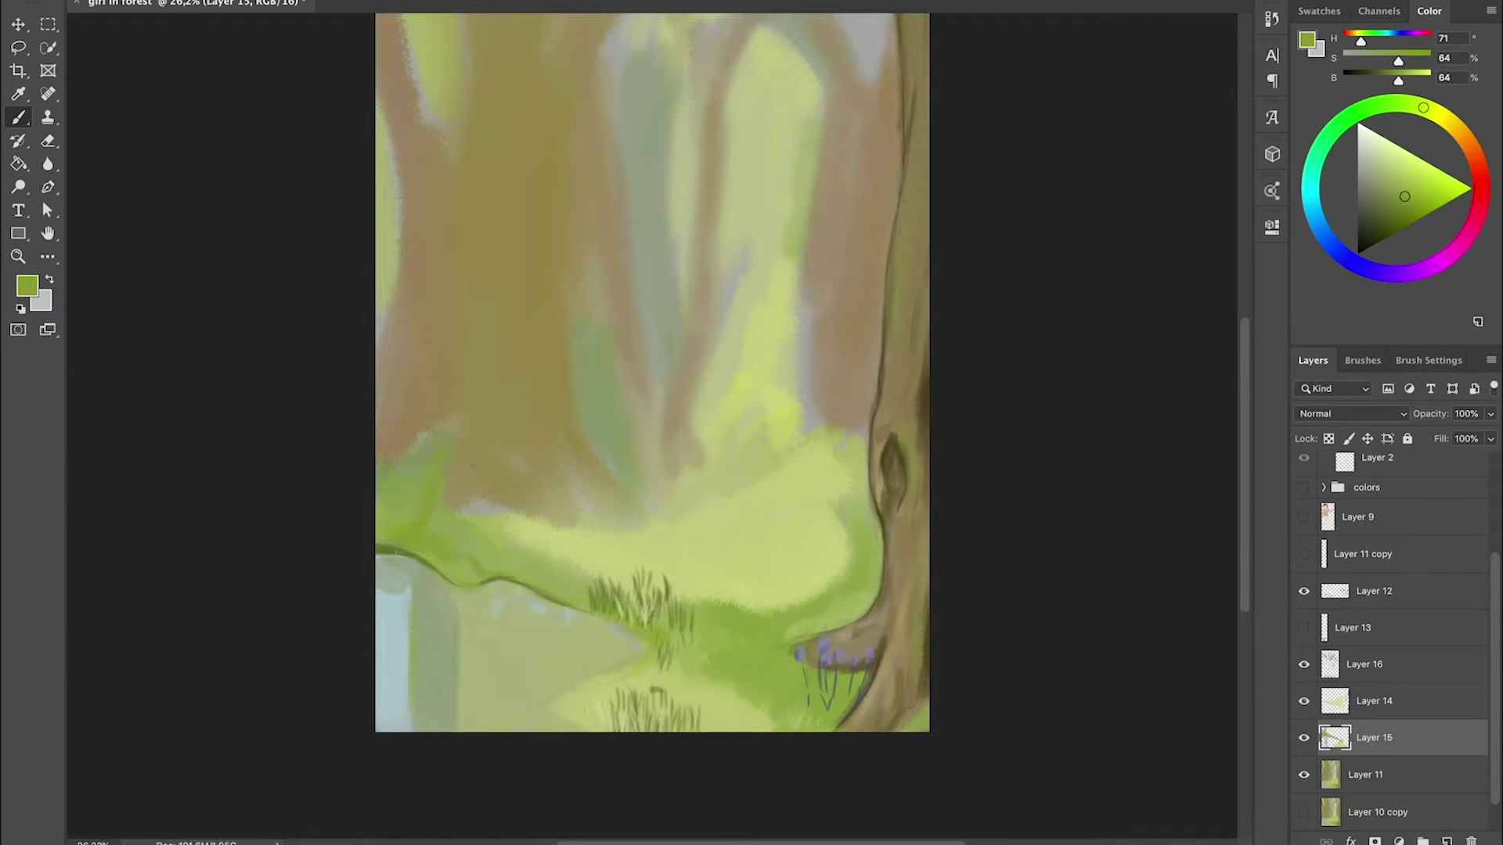
# - Adjust the working colour through several greens and blues toward a pale yellow-green
pyautogui.keyDown('alt'); pyautogui.click(464, 685); pyautogui.keyUp('alt')
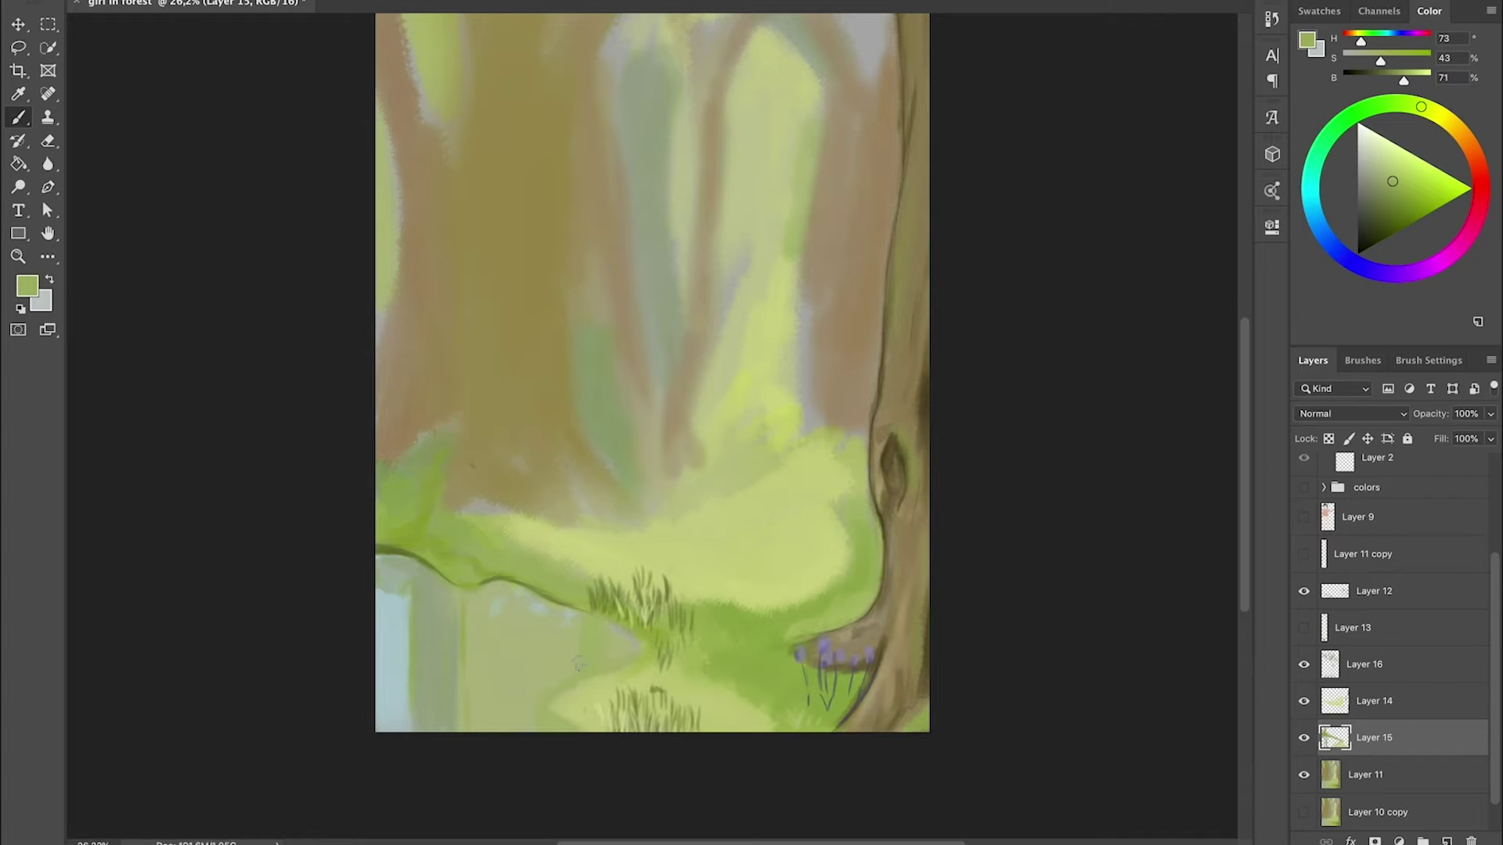
pyautogui.keyDown('alt'); pyautogui.click(624, 637); pyautogui.keyUp('alt')
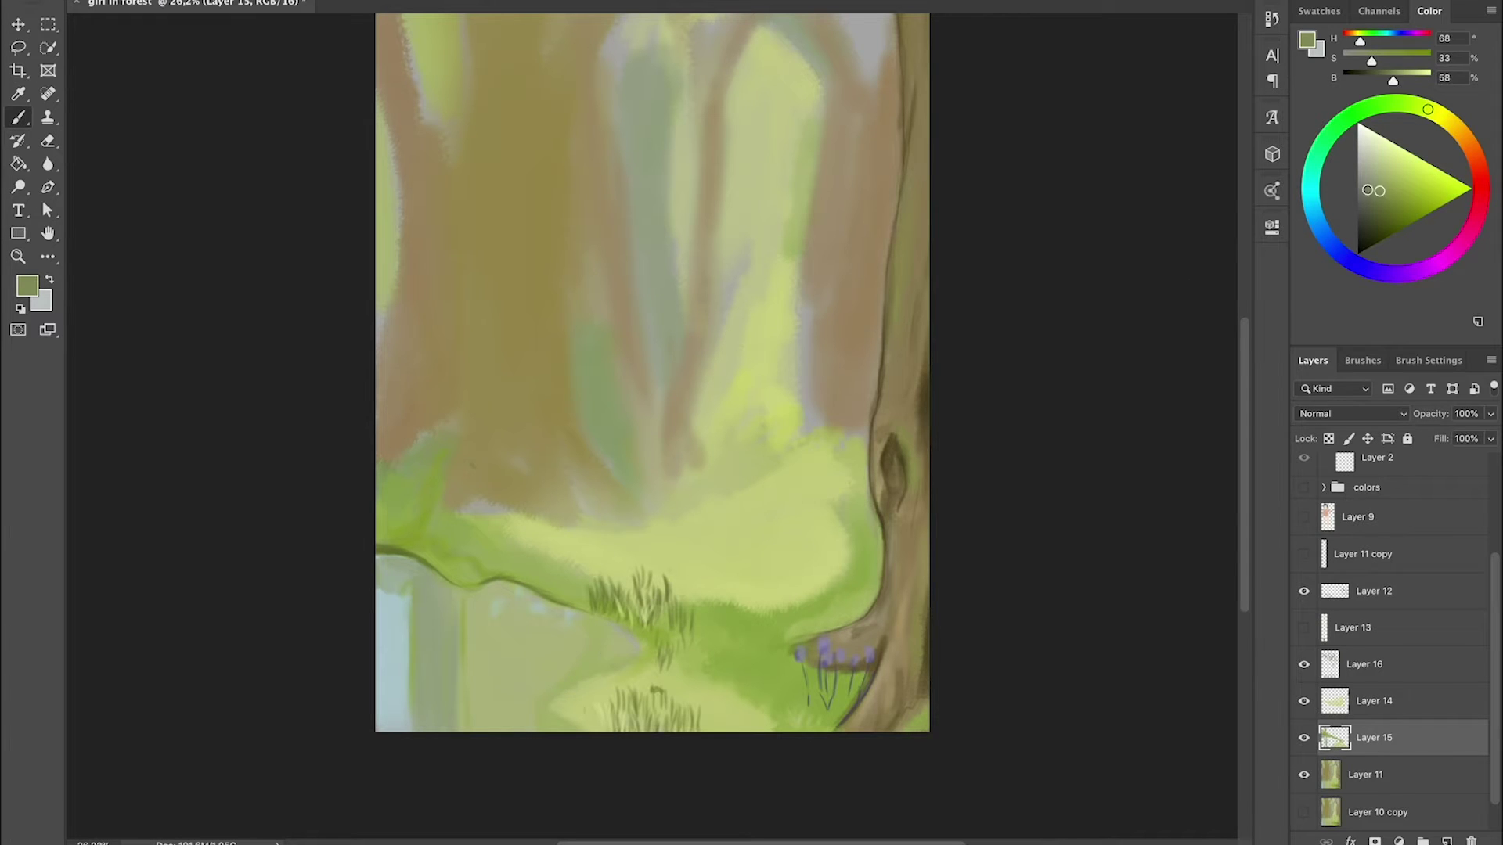
pyautogui.moveTo(1393, 81); pyautogui.dragTo(1406, 81)
pyautogui.keyDown('alt'); pyautogui.click(560, 566); pyautogui.keyUp('alt')
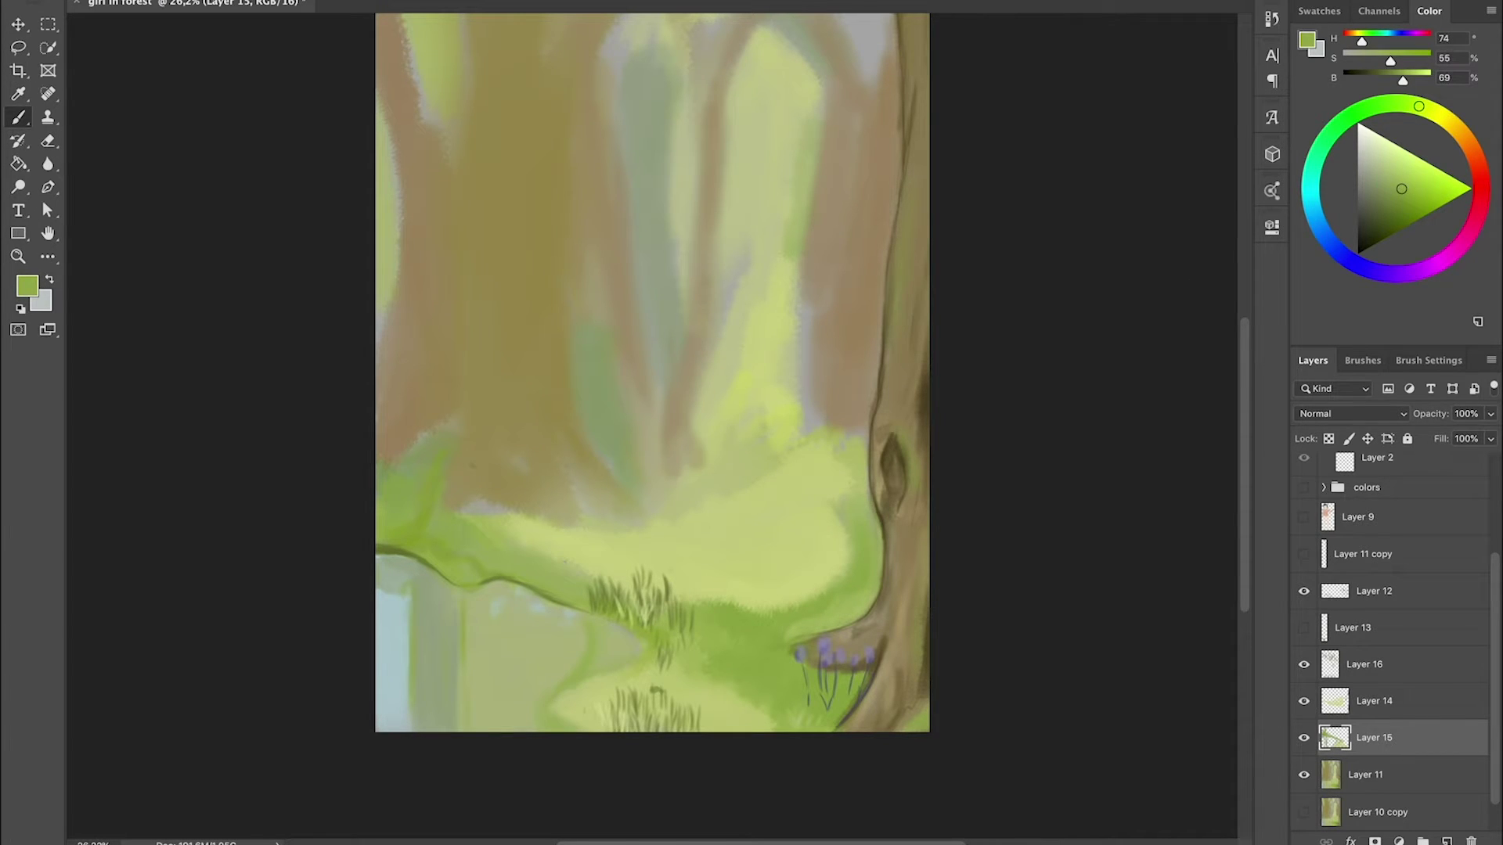
pyautogui.keyDown('alt'); pyautogui.click(475, 622); pyautogui.keyUp('alt')
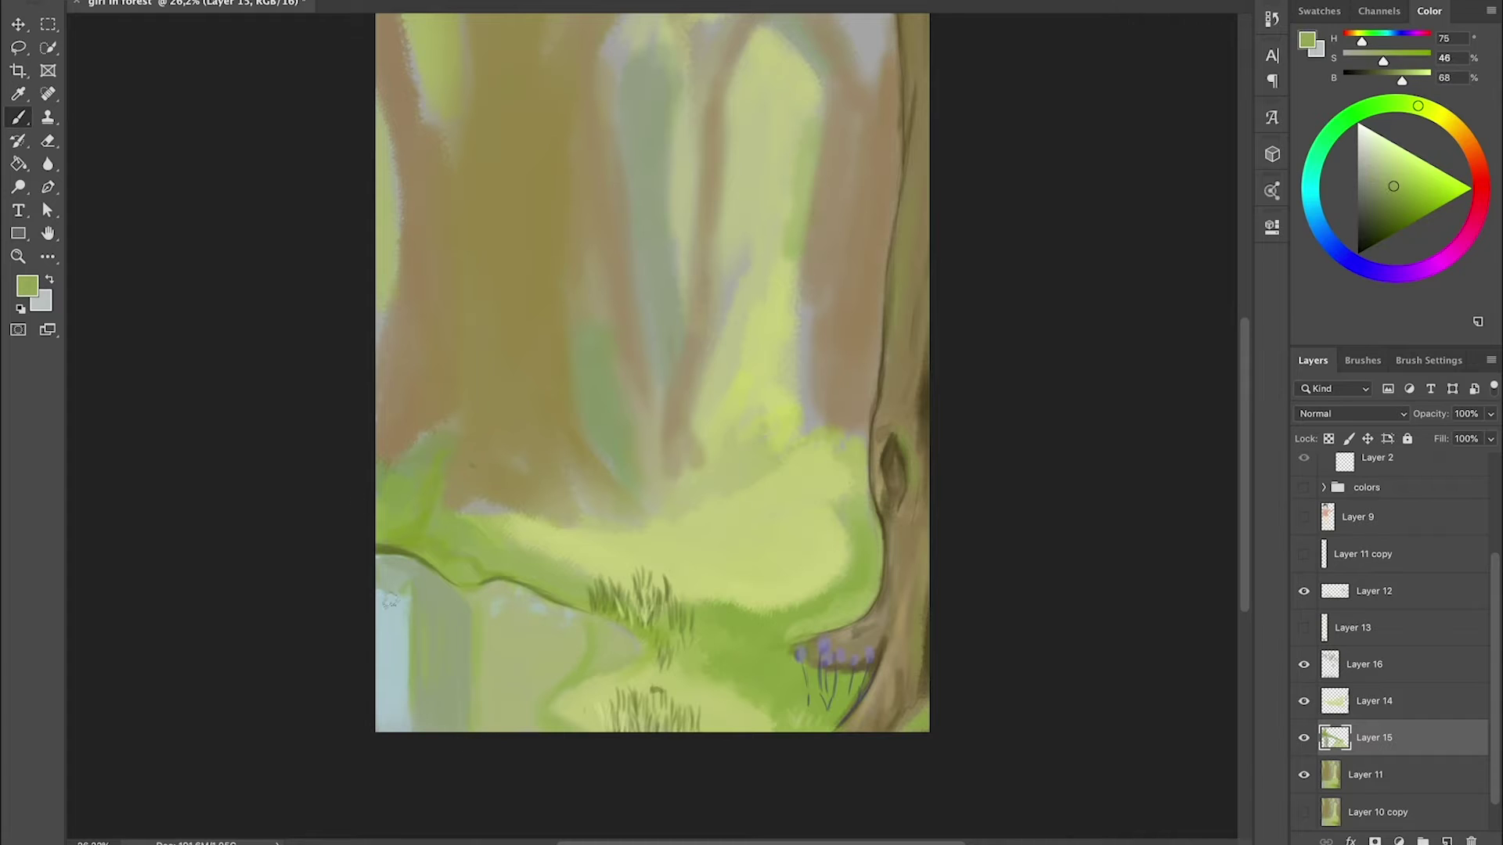
pyautogui.keyDown('alt'); pyautogui.click(392, 576); pyautogui.keyUp('alt')
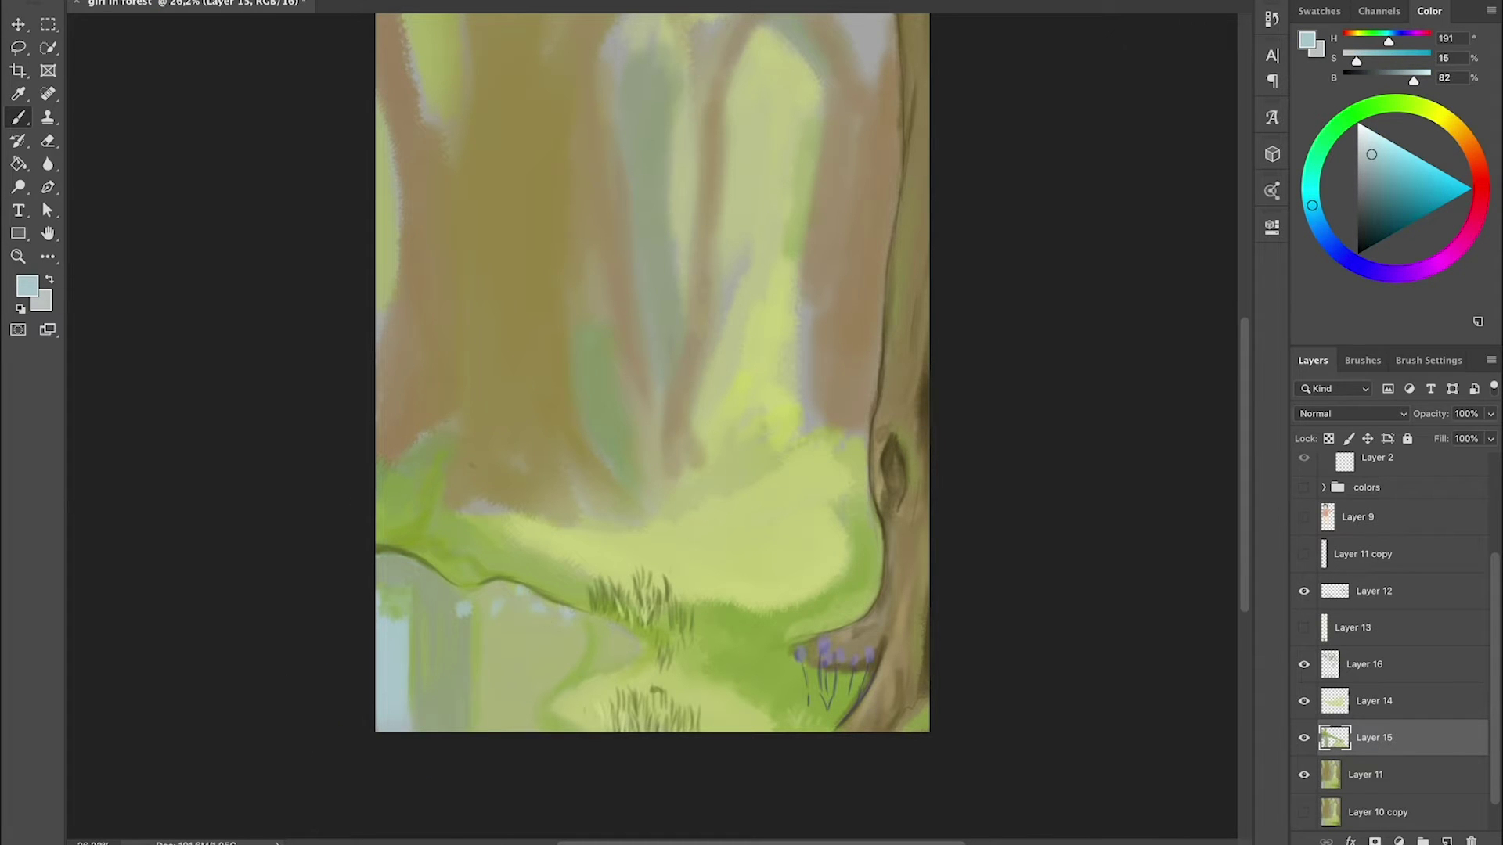
pyautogui.keyDown('alt'); pyautogui.click(526, 580); pyautogui.keyUp('alt')
pyautogui.keyDown('alt'); pyautogui.click(532, 579); pyautogui.keyUp('alt')
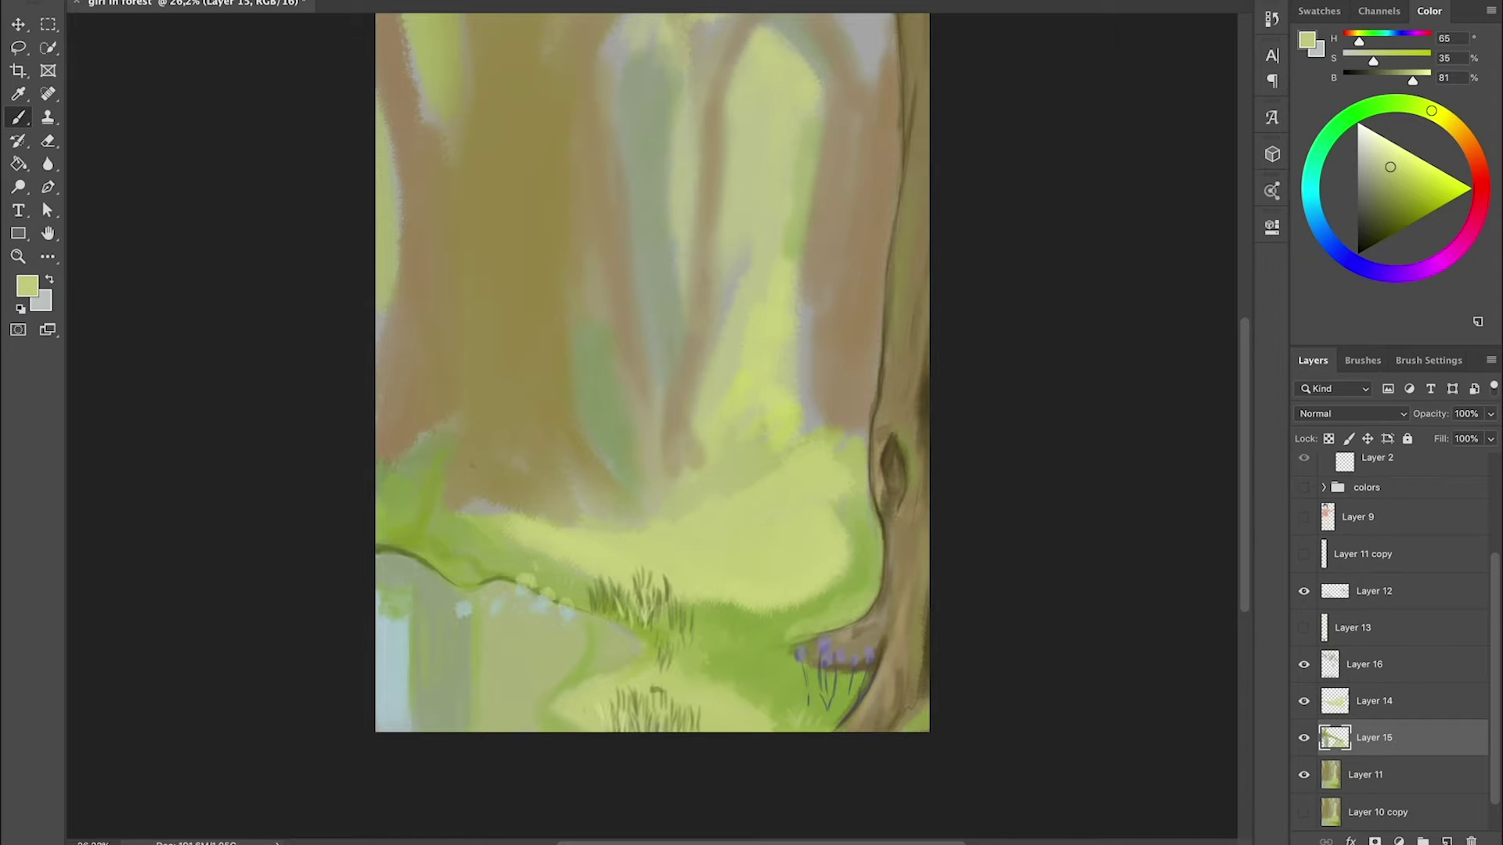
pyautogui.keyDown('alt'); pyautogui.click(529, 581); pyautogui.keyUp('alt')
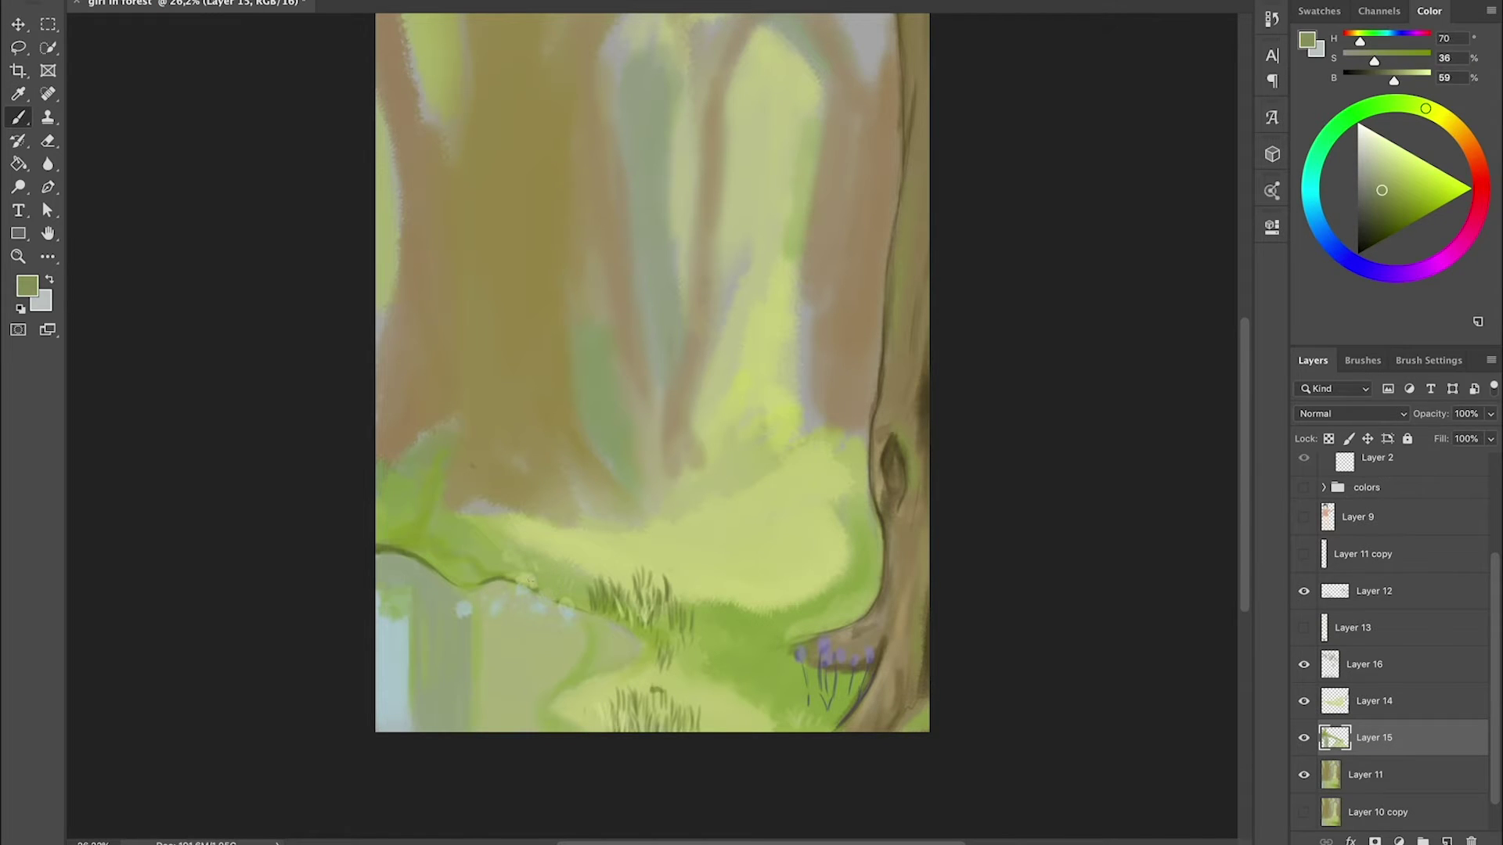
# - On Layer 14, paint pale yellow-green strokes across the bottom and mid-ground meadow
pyautogui.keyDown('alt'); pyautogui.click(744, 561); pyautogui.keyUp('alt')
pyautogui.click(1331, 701)
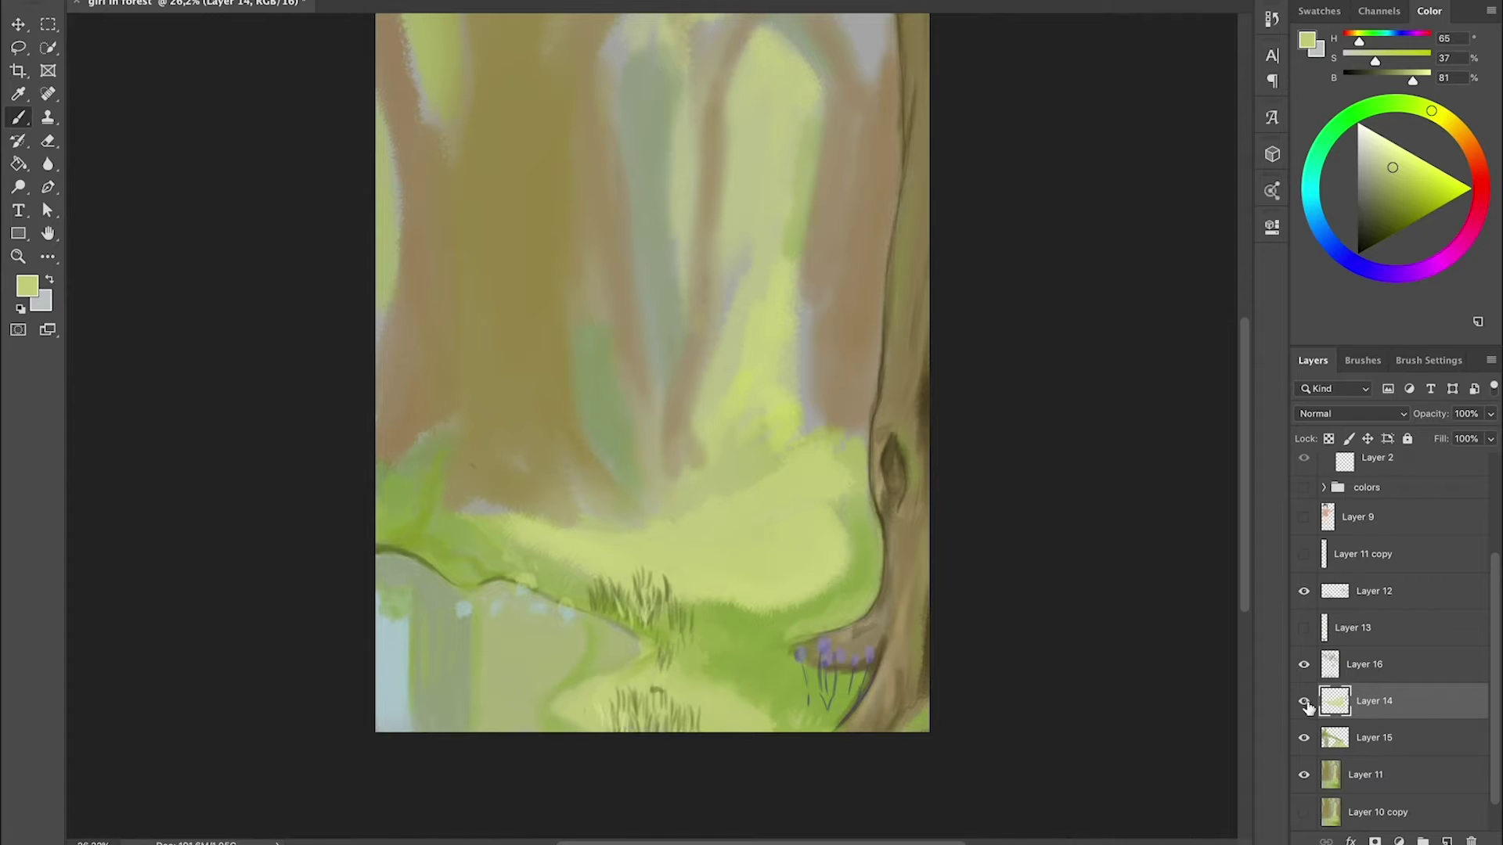
pyautogui.keyDown('alt'); pyautogui.click(595, 708); pyautogui.keyUp('alt')
pyautogui.moveTo(579, 727)
pyautogui.mouseDown()
pyautogui.moveTo(614, 689)
pyautogui.moveTo(673, 673)
pyautogui.moveTo(778, 738)
pyautogui.mouseUp()
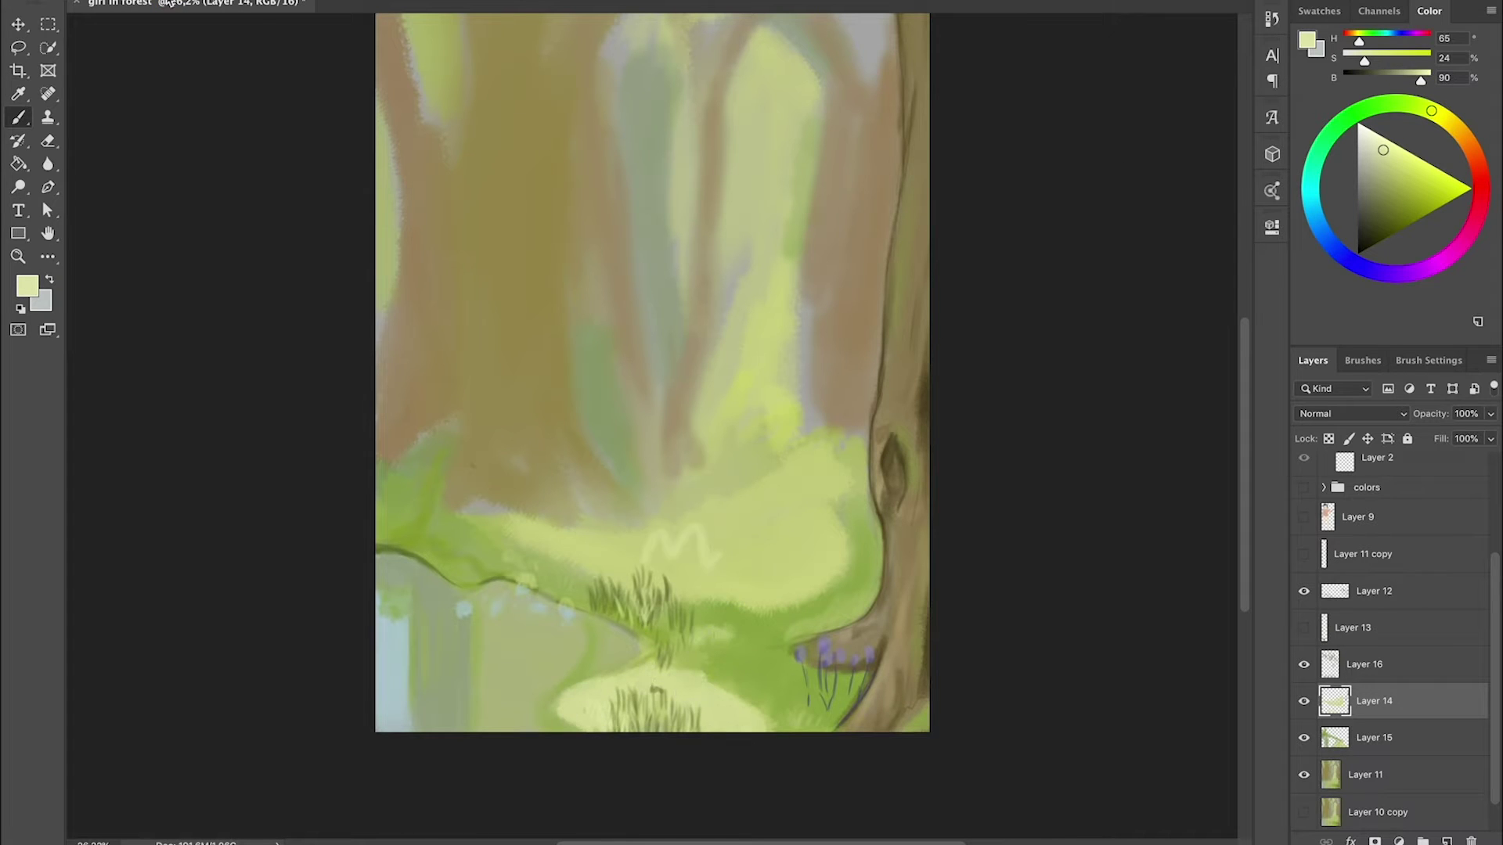
pyautogui.moveTo(671, 537)
pyautogui.mouseDown()
pyautogui.moveTo(755, 496)
pyautogui.moveTo(714, 530)
pyautogui.mouseUp()
pyautogui.keyDown('alt'); pyautogui.click(783, 619); pyautogui.keyUp('alt')
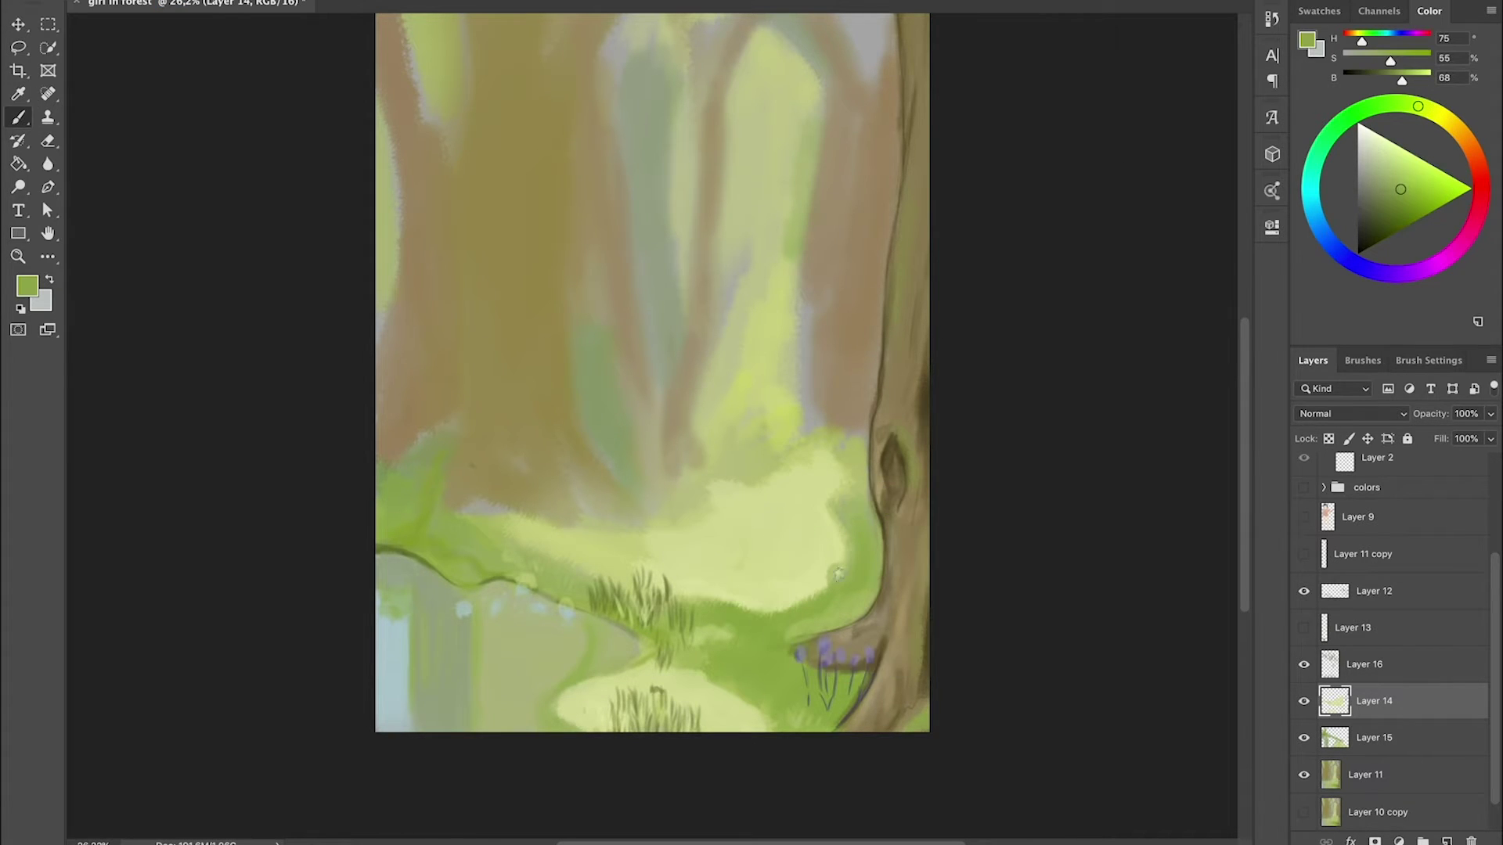
# - Add a new layer, dab light blue along the stream's edge on Layer 15, and save
pyautogui.click(1352, 628)
pyautogui.hotkey('ctrl', 'shift', 'alt', 'n')
pyautogui.click(1334, 774)
pyautogui.keyDown('alt'); pyautogui.click(404, 575); pyautogui.keyUp('alt')
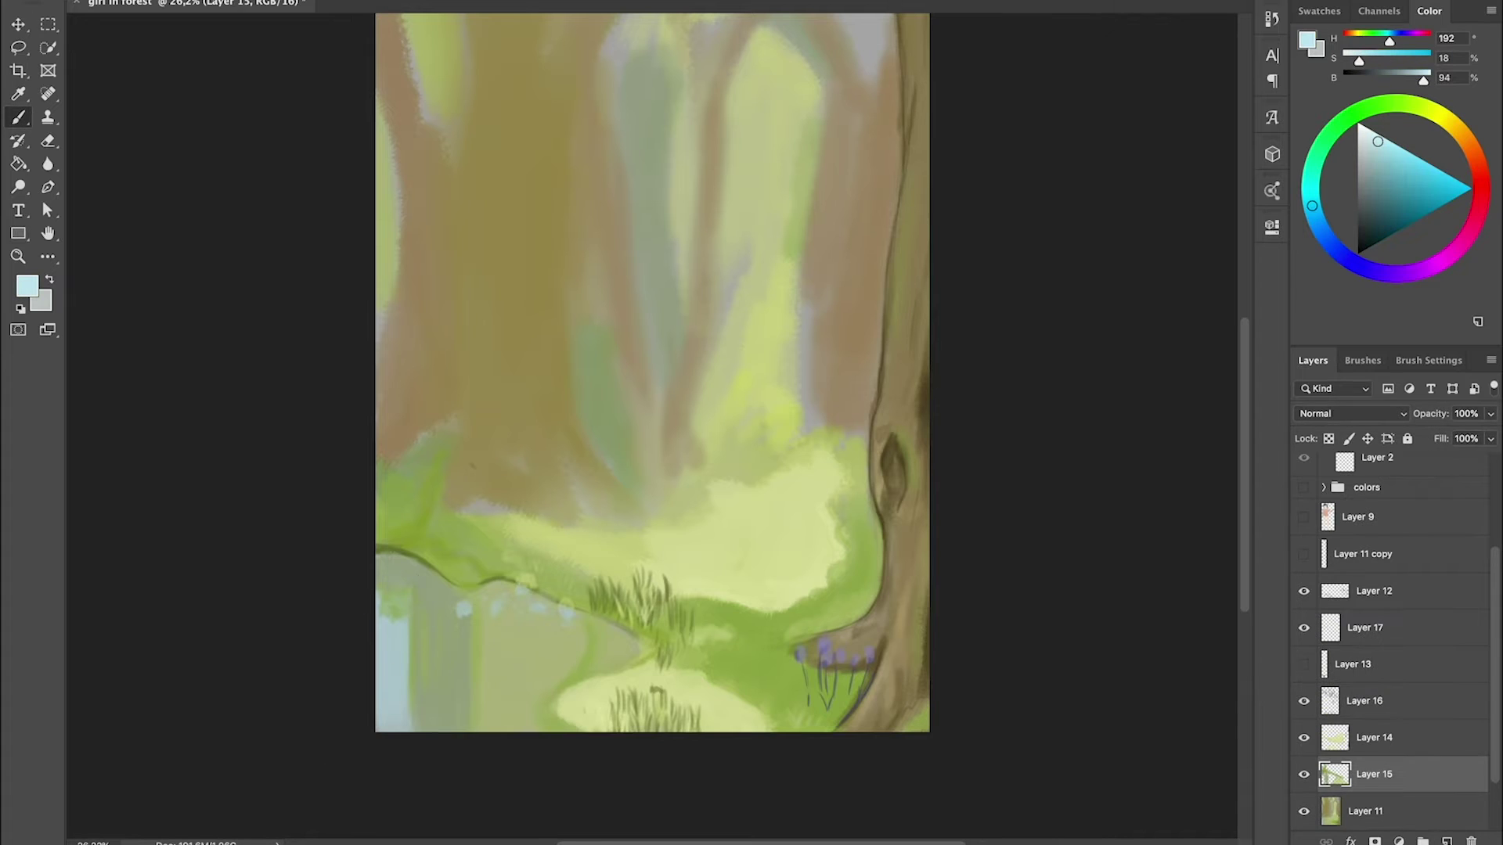
pyautogui.click(464, 609)
pyautogui.keyDown('alt'); pyautogui.click(406, 536); pyautogui.keyUp('alt')
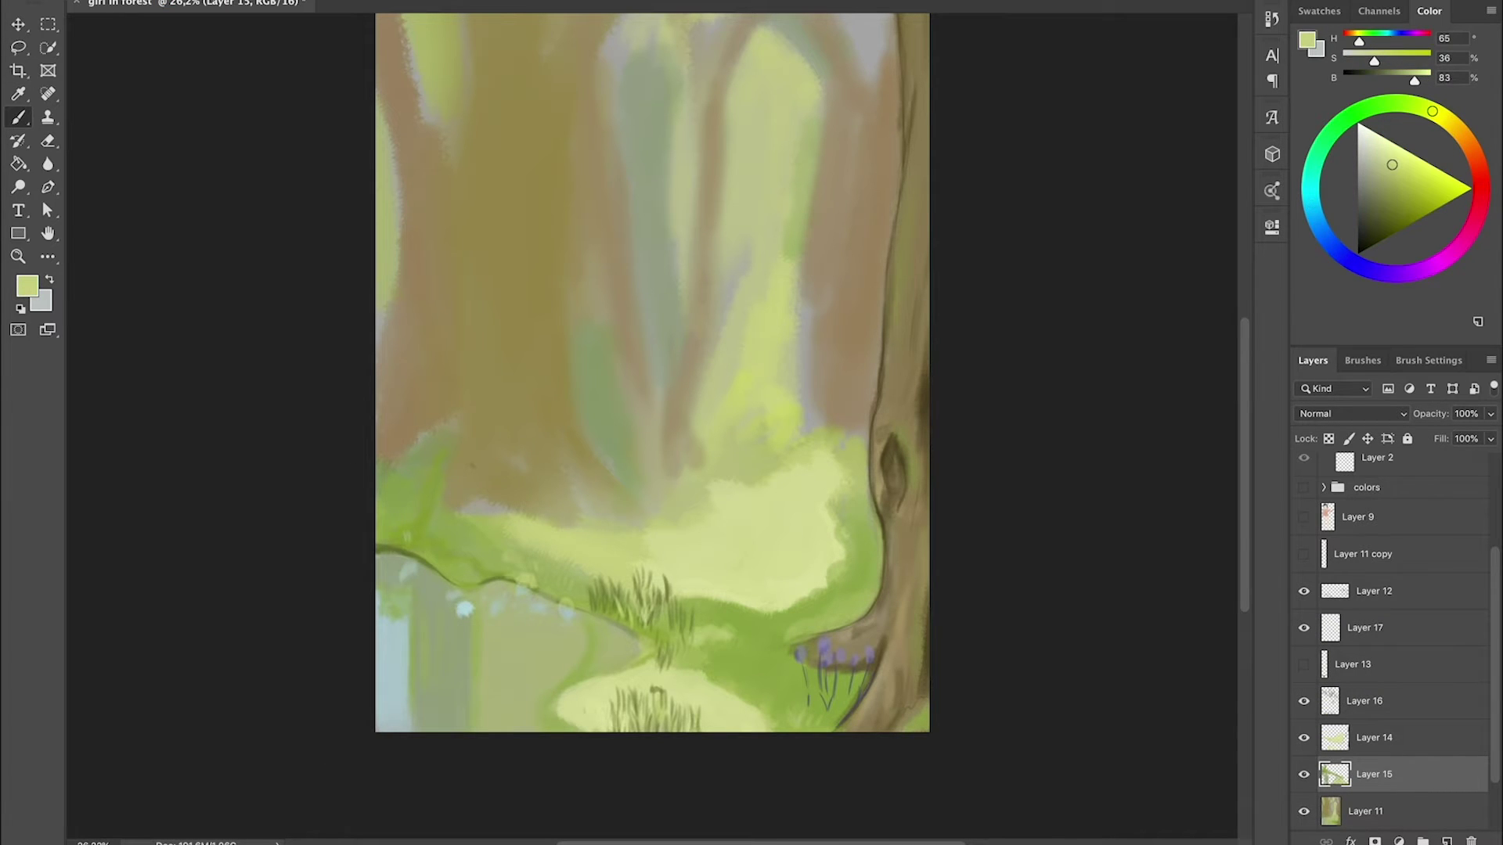
pyautogui.scroll(3, 649, 392)
pyautogui.hotkey('ctrl', 's')
# - On a new layer below Layer 15, draw dark brown bark and root lines on the left trunk
pyautogui.click(1364, 701)
pyautogui.hotkey('ctrl', 'shift', 'alt', 'n')
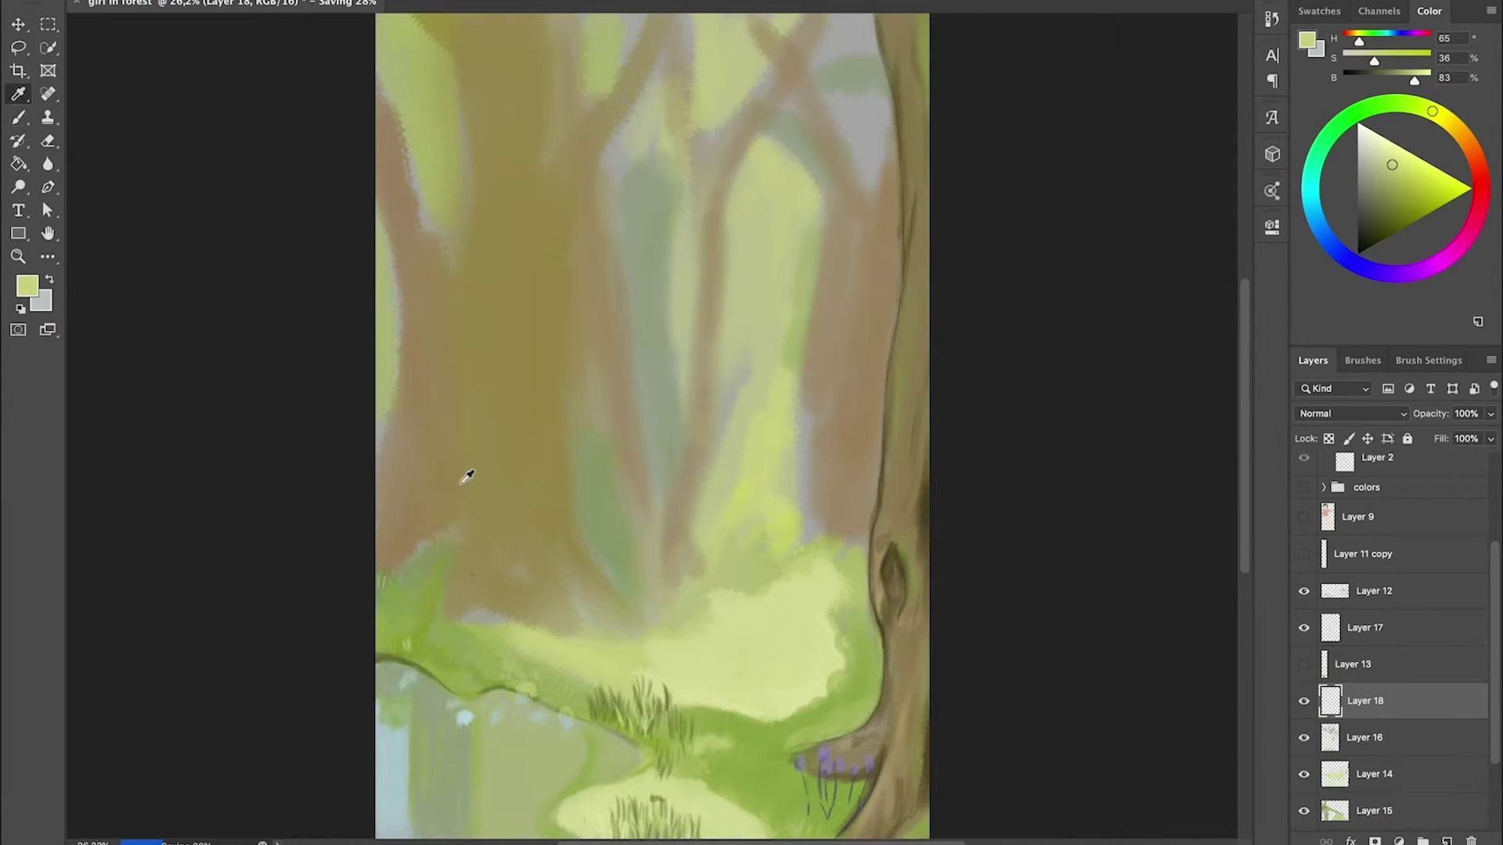
pyautogui.keyDown('alt'); pyautogui.click(466, 473); pyautogui.keyUp('alt')
pyautogui.keyDown('alt'); pyautogui.click(927, 542); pyautogui.keyUp('alt')
pyautogui.hotkey('ctrl', '[')
pyautogui.hotkey('ctrl', '[')
pyautogui.hotkey('ctrl', '[')
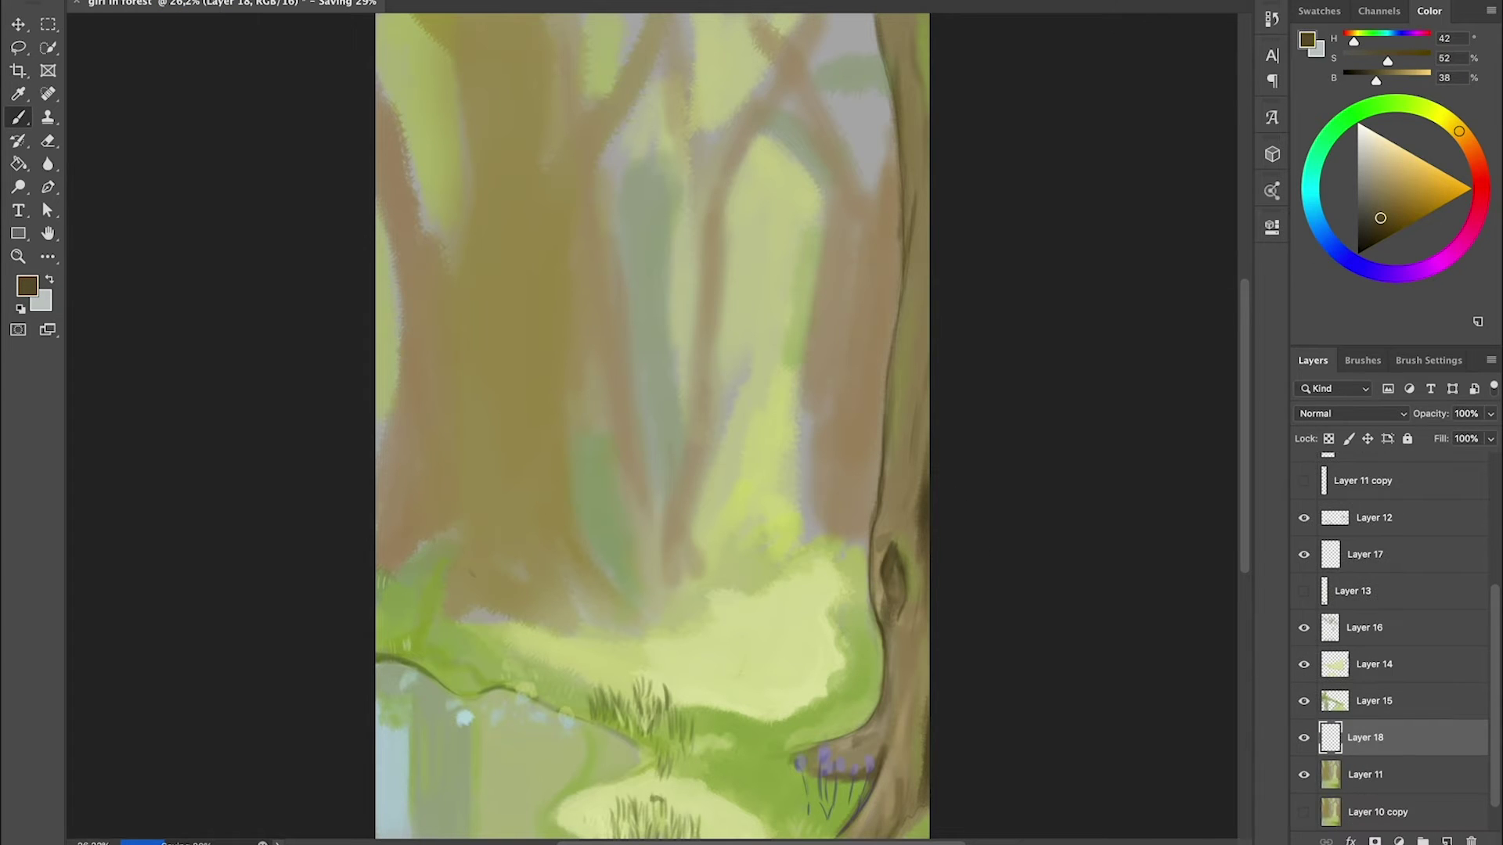
pyautogui.moveTo(444, 22); pyautogui.dragTo(465, 548)
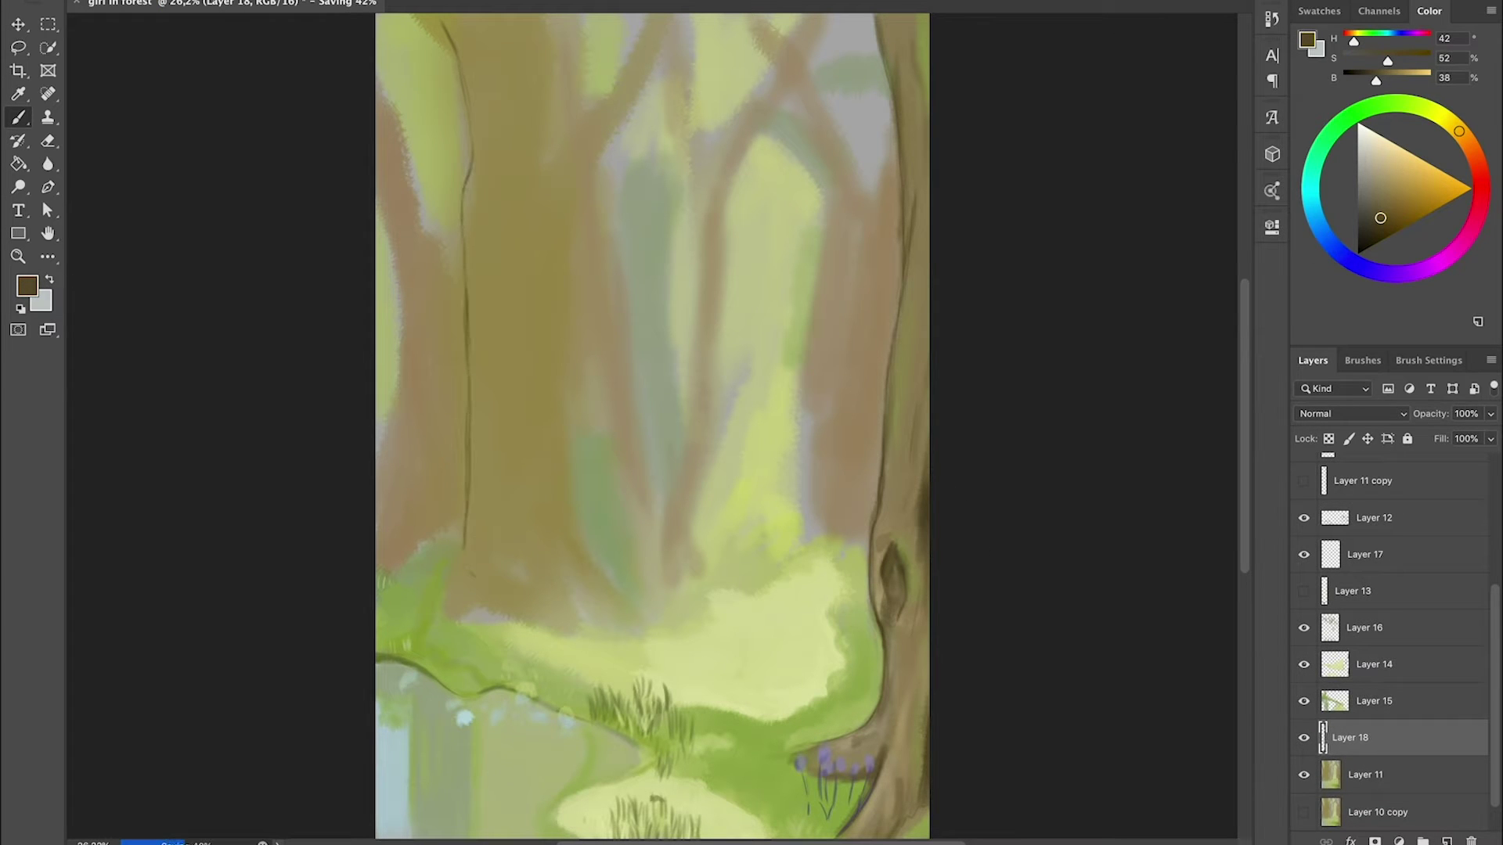
pyautogui.moveTo(502, 470); pyautogui.dragTo(508, 539)
pyautogui.moveTo(517, 234); pyautogui.dragTo(520, 277)
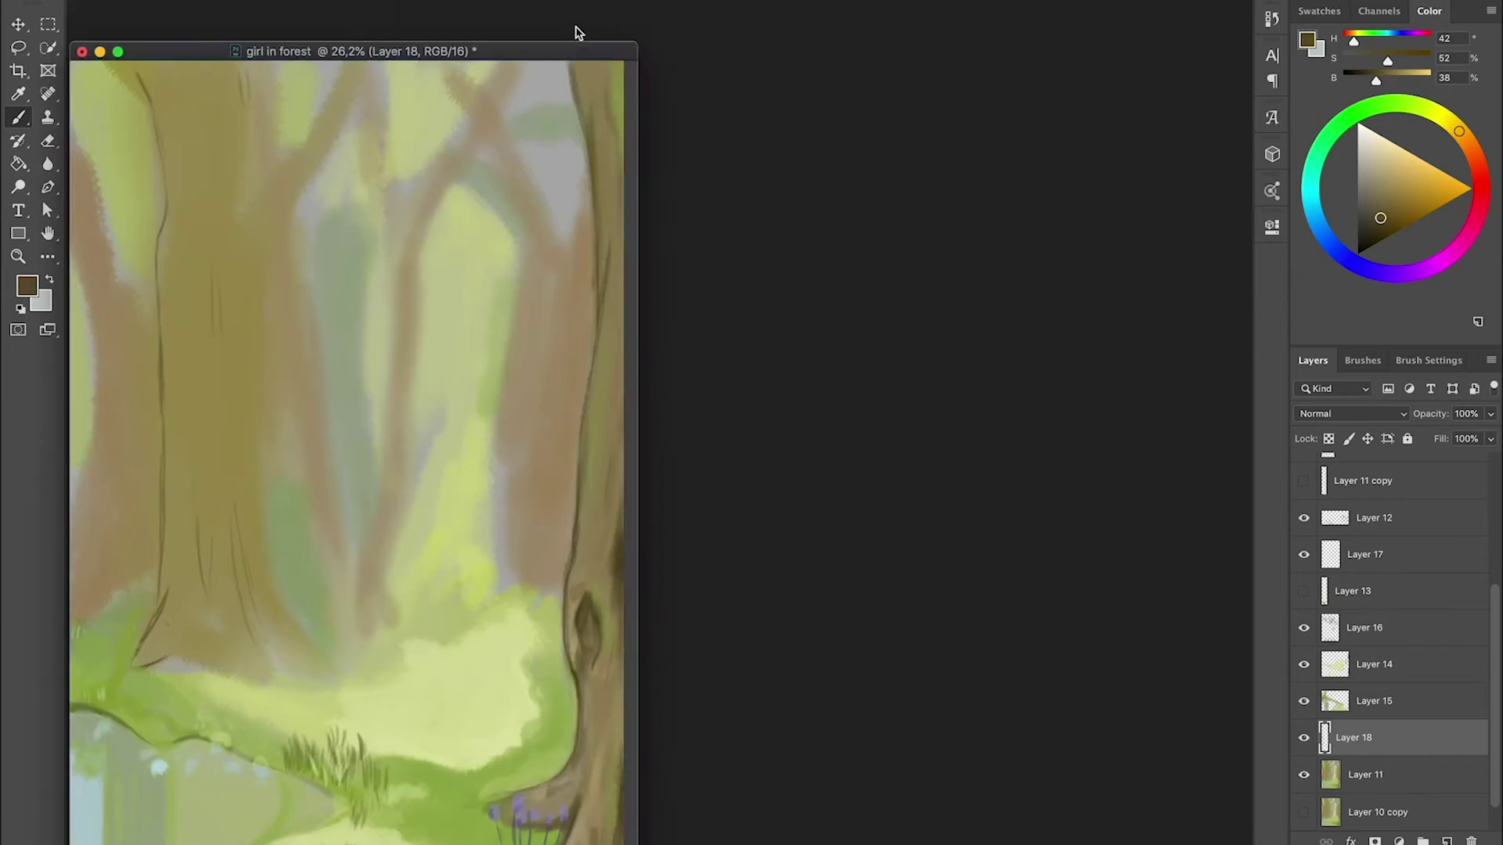
pyautogui.moveTo(577, 526); pyautogui.dragTo(634, 608)
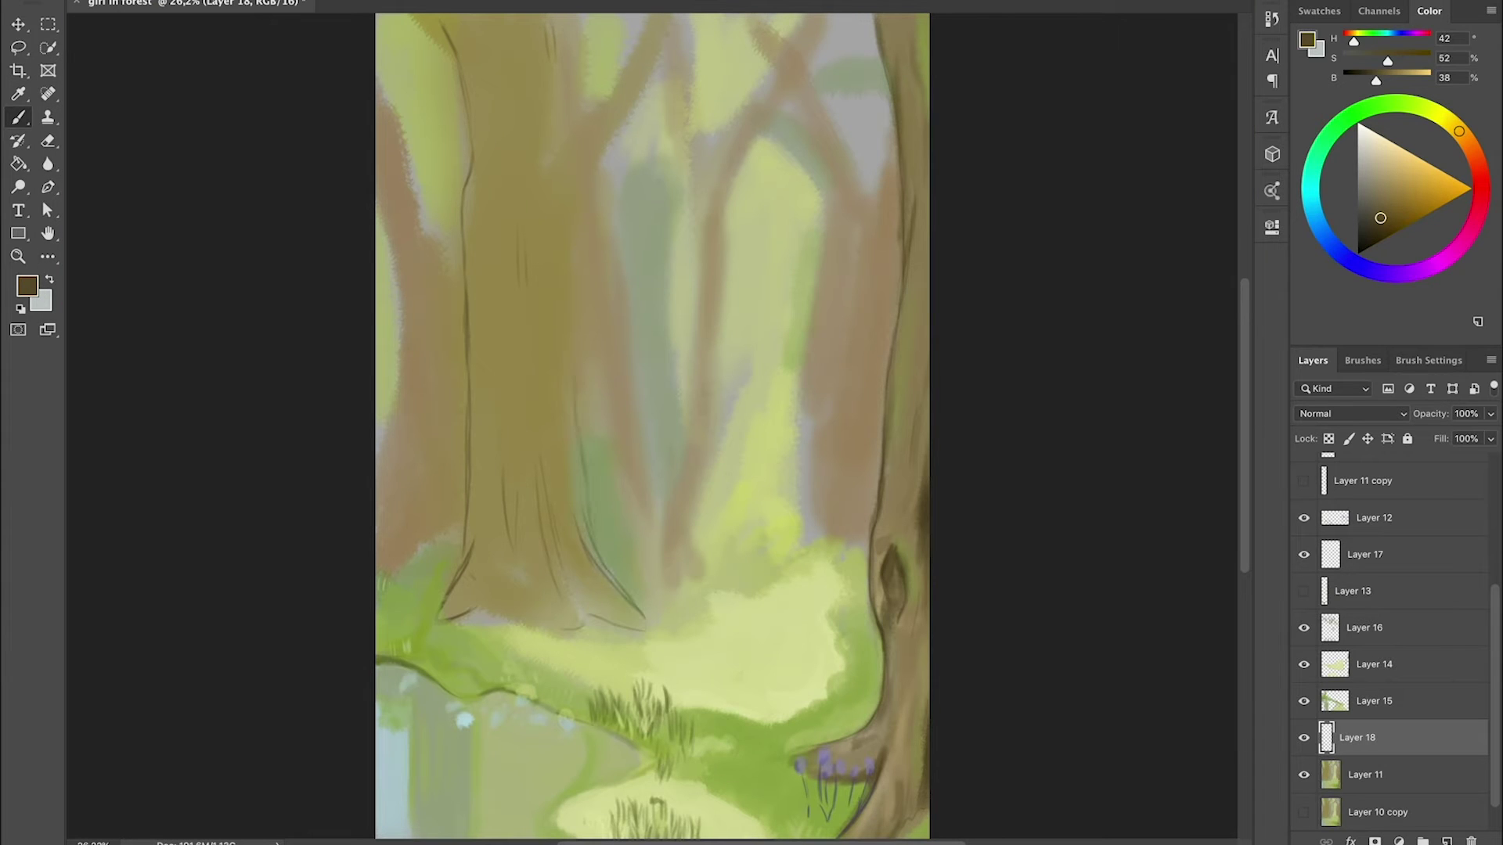
pyautogui.keyDown('alt'); pyautogui.scroll(-2, 652, 426); pyautogui.keyUp('alt')
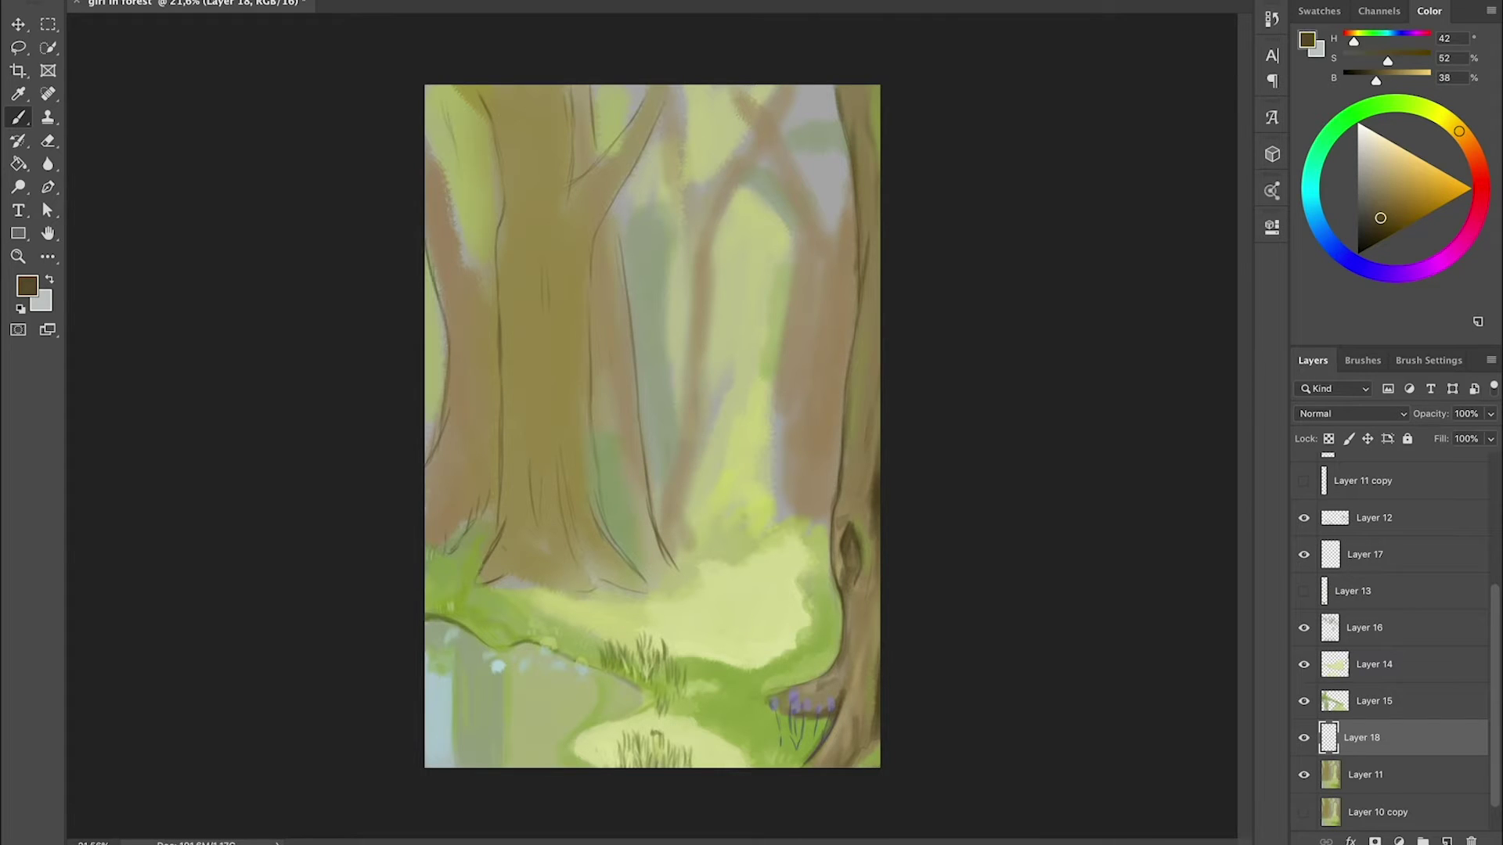
# - On Layer 11, shade the big trunk's left edge with darker tan strokes
pyautogui.hotkey('alt', '[')
pyautogui.keyDown('alt'); pyautogui.click(483, 287); pyautogui.keyUp('alt')
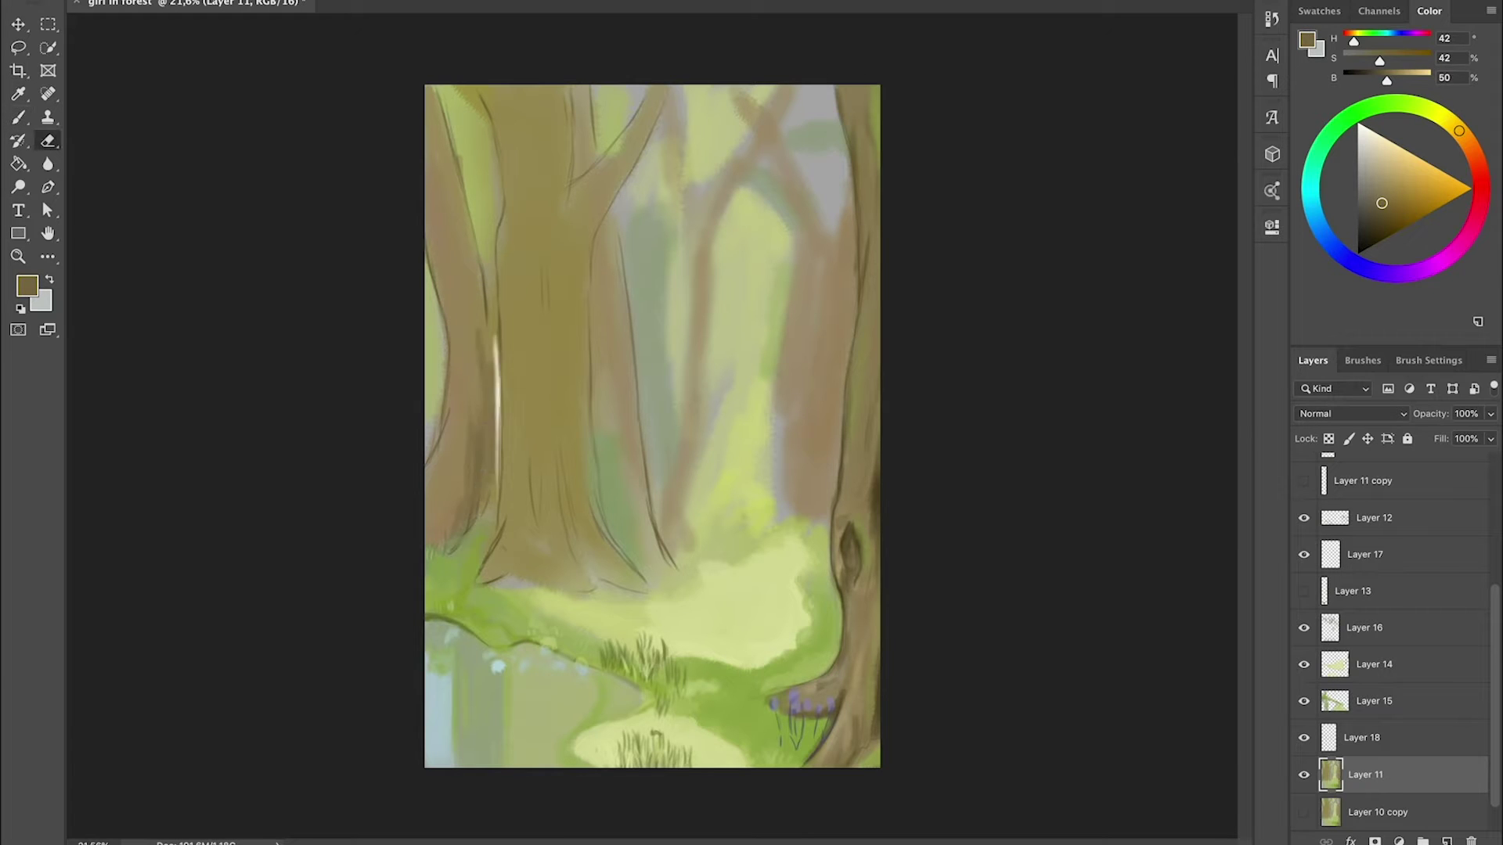
pyautogui.keyDown('alt'); pyautogui.click(470, 458); pyautogui.keyUp('alt')
pyautogui.moveTo(470, 532); pyautogui.dragTo(450, 310)
pyautogui.moveTo(470, 407); pyautogui.dragTo(461, 298)
pyautogui.moveTo(454, 532); pyautogui.dragTo(458, 285)
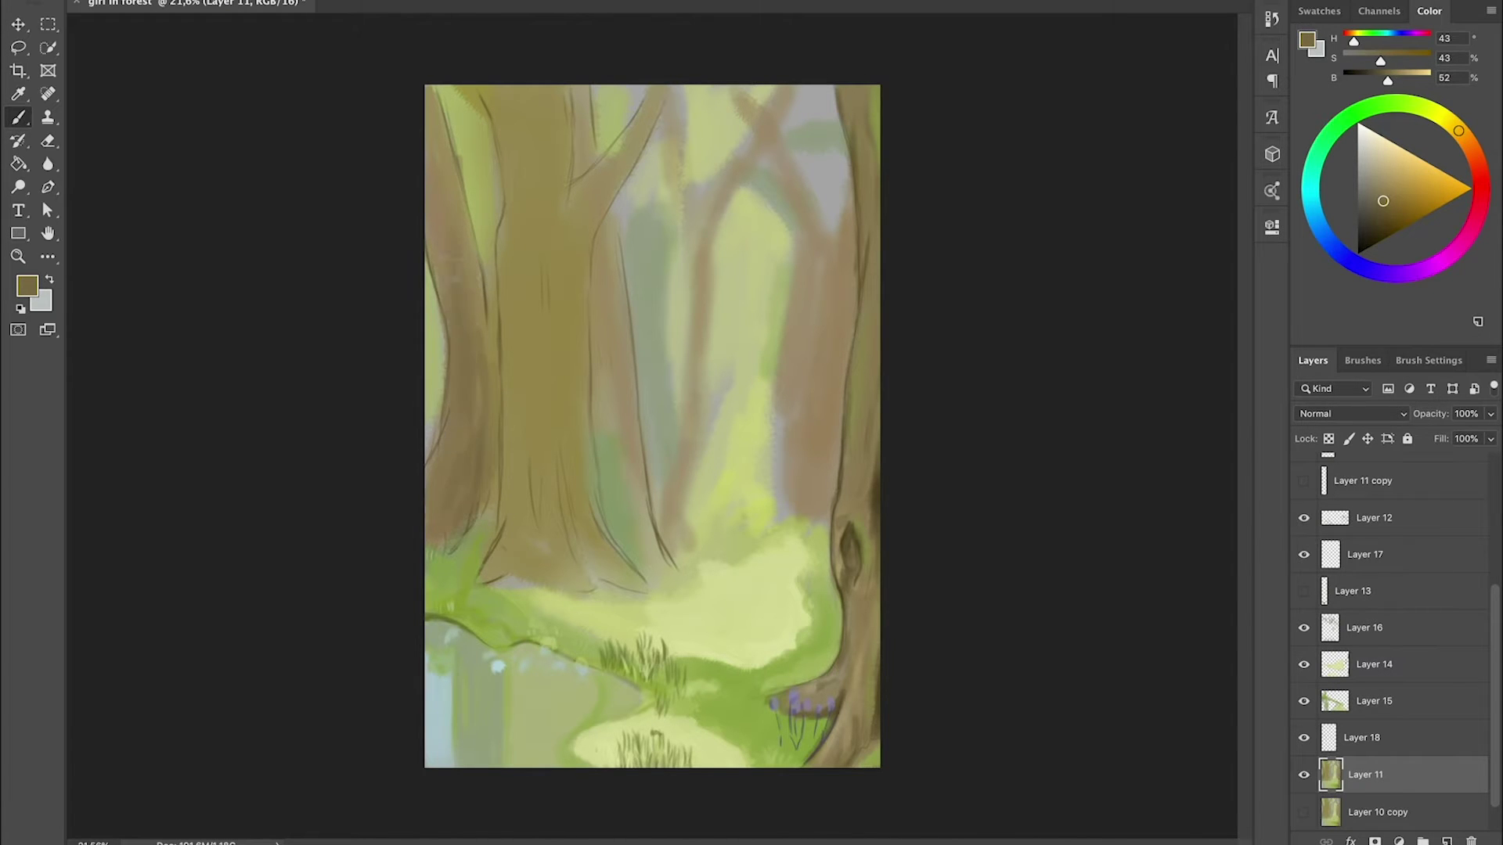
pyautogui.keyDown('alt'); pyautogui.click(441, 332); pyautogui.keyUp('alt')
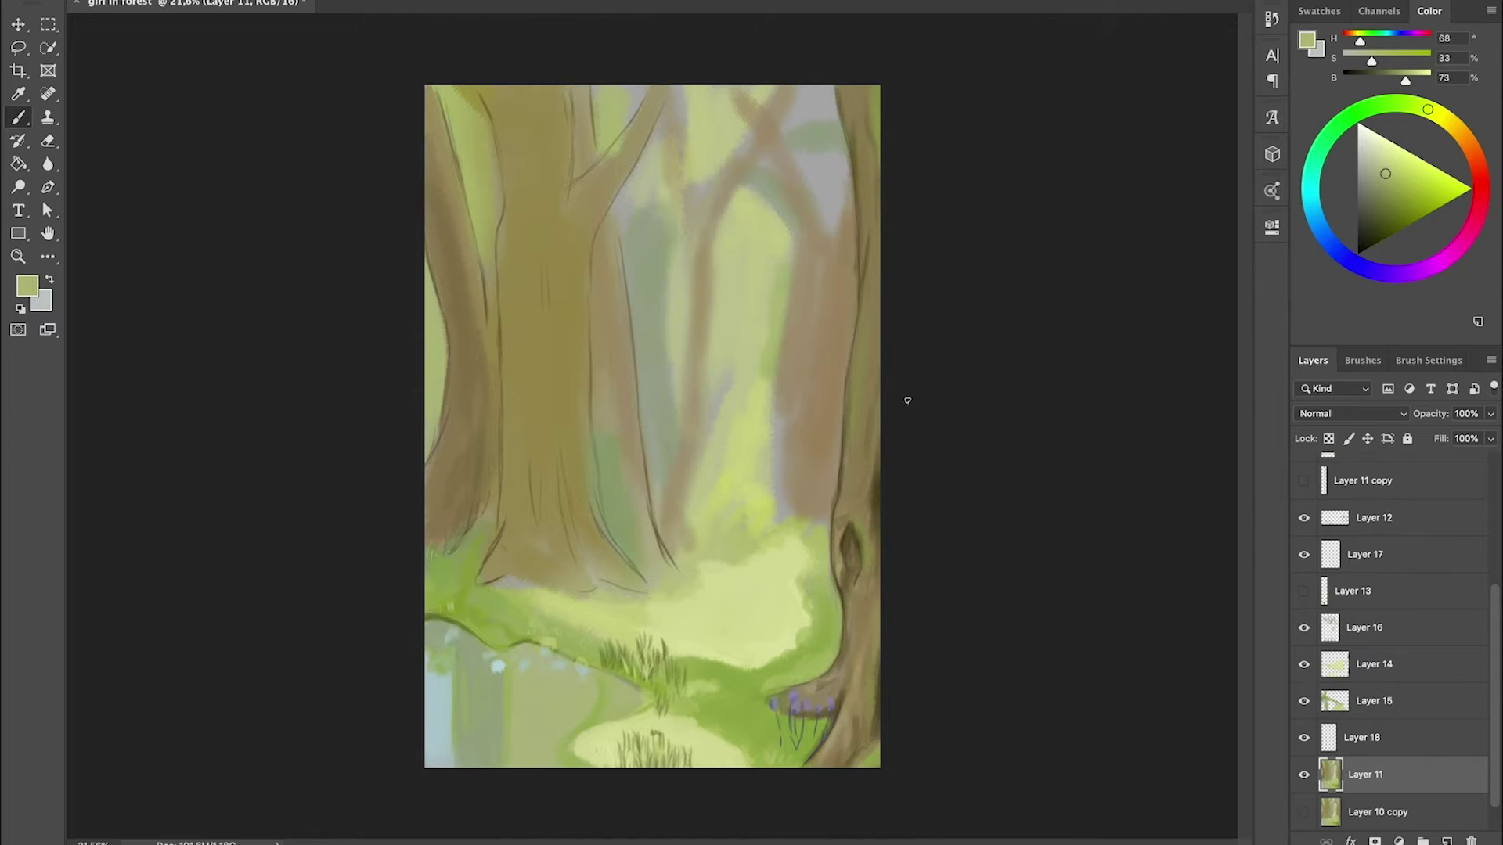
pyautogui.click(1440, 740)
pyautogui.hotkey('ctrl', '+')
# - Merge Layer 18 down, then merge Layers 14, 15 and 18 into one
pyautogui.rightClick(1378, 739)
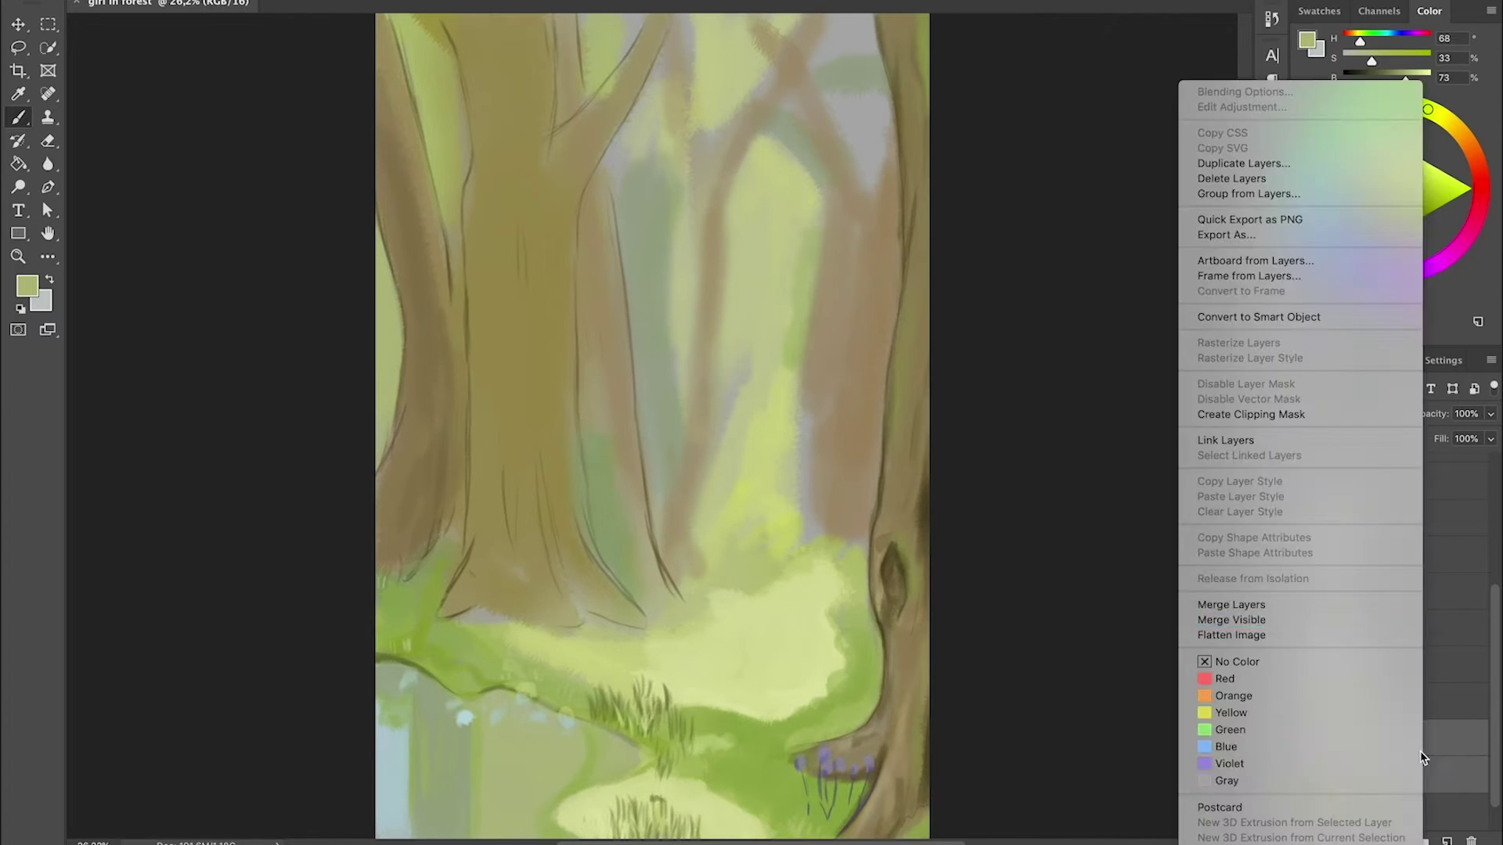
pyautogui.click(1237, 609)
pyautogui.keyDown('alt'); pyautogui.click(450, 548); pyautogui.keyUp('alt')
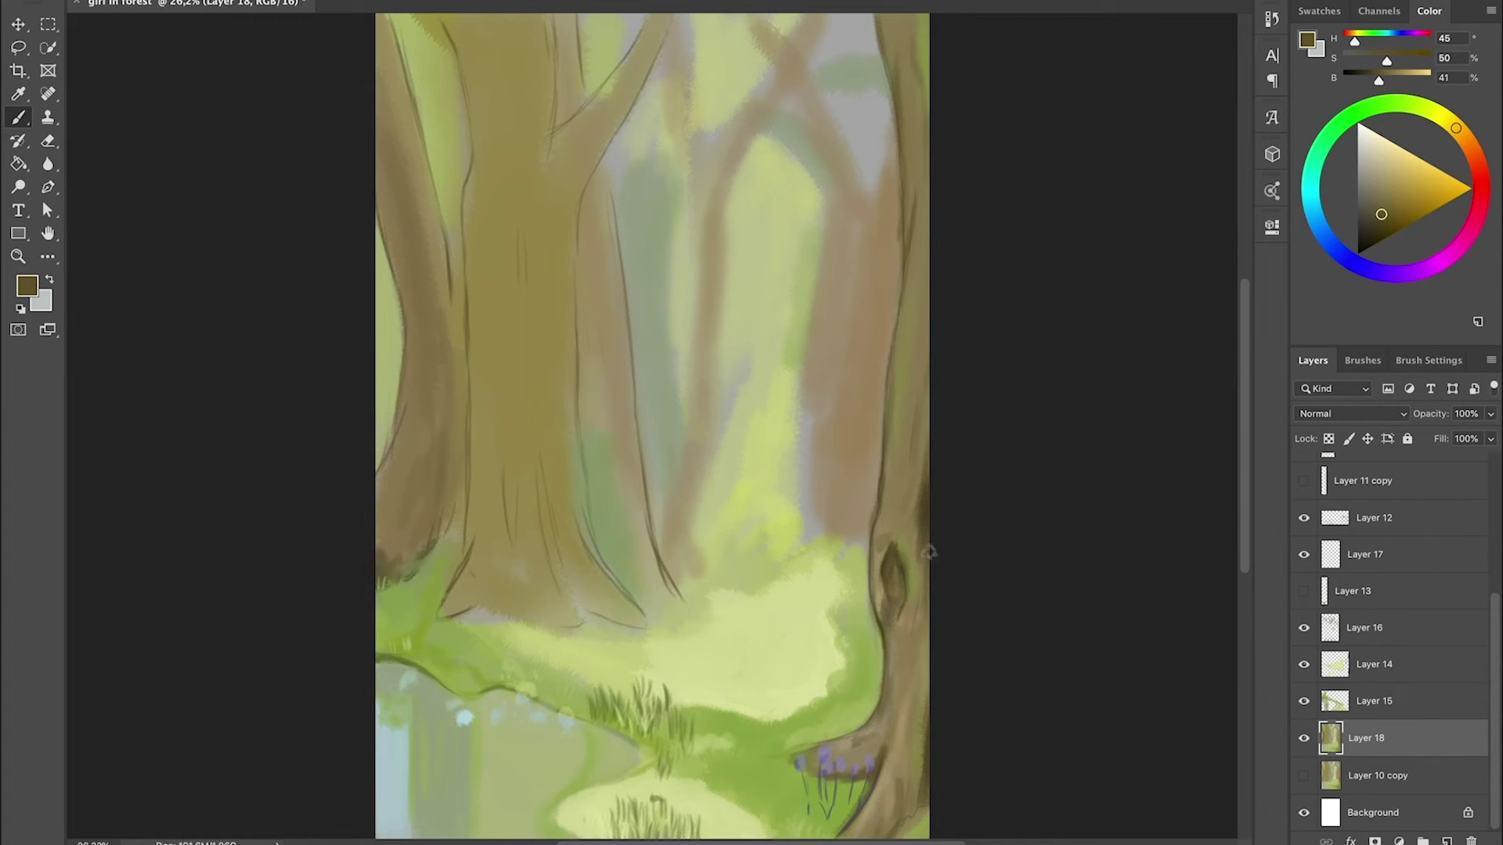
pyautogui.keyDown('shift'); pyautogui.click(1405, 665); pyautogui.keyUp('shift')
pyautogui.hotkey('ctrl', 'e')
# - Shade the left trunk with darker brown strokes and dab light green along its edge
pyautogui.keyDown('alt'); pyautogui.click(394, 583); pyautogui.keyUp('alt')
pyautogui.keyDown('alt'); pyautogui.click(469, 547); pyautogui.keyUp('alt')
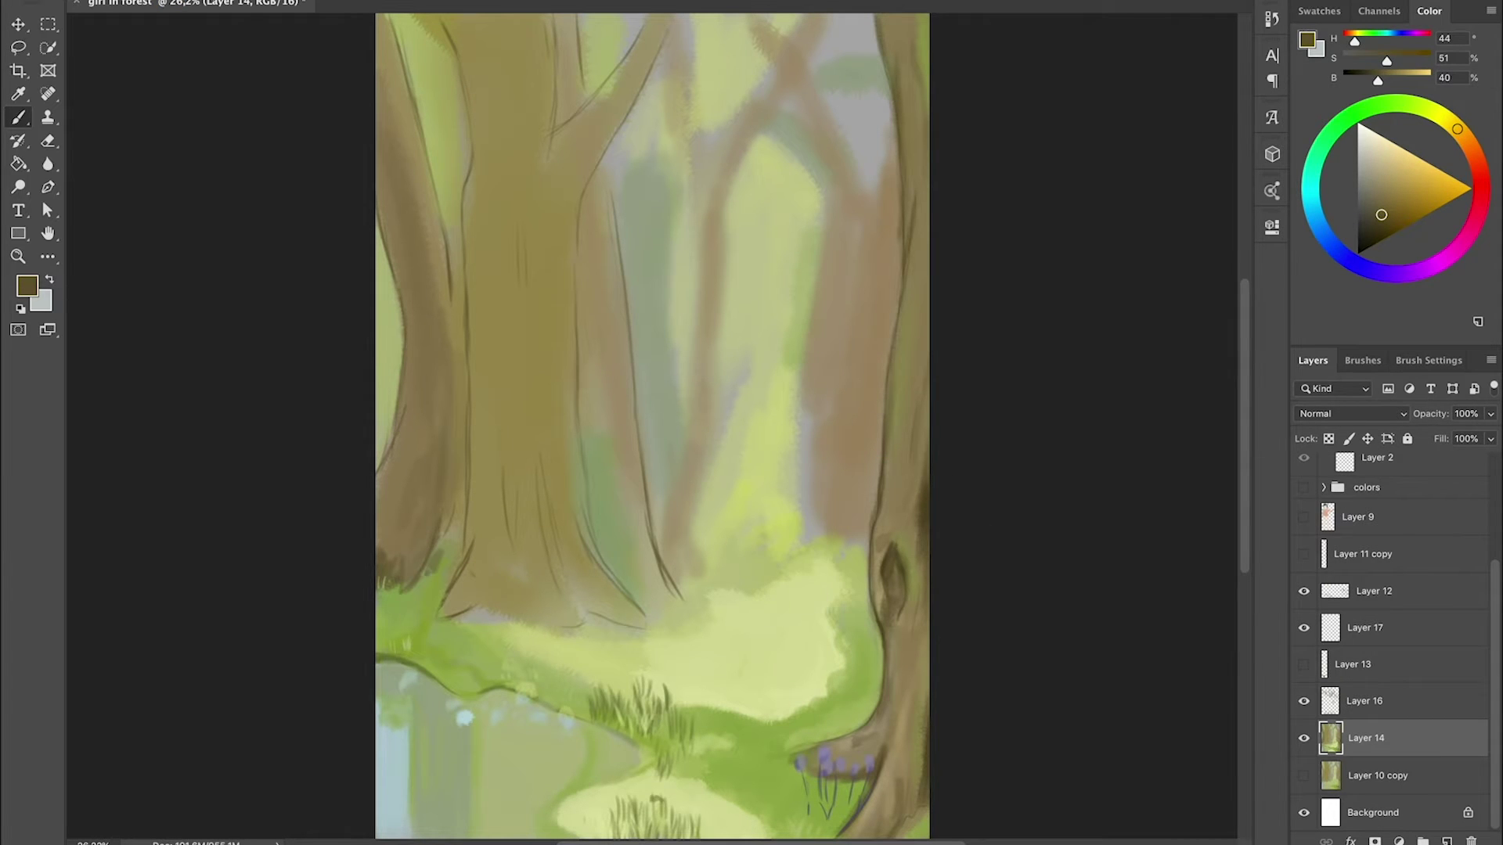
pyautogui.keyDown('alt'); pyautogui.click(435, 558); pyautogui.keyUp('alt')
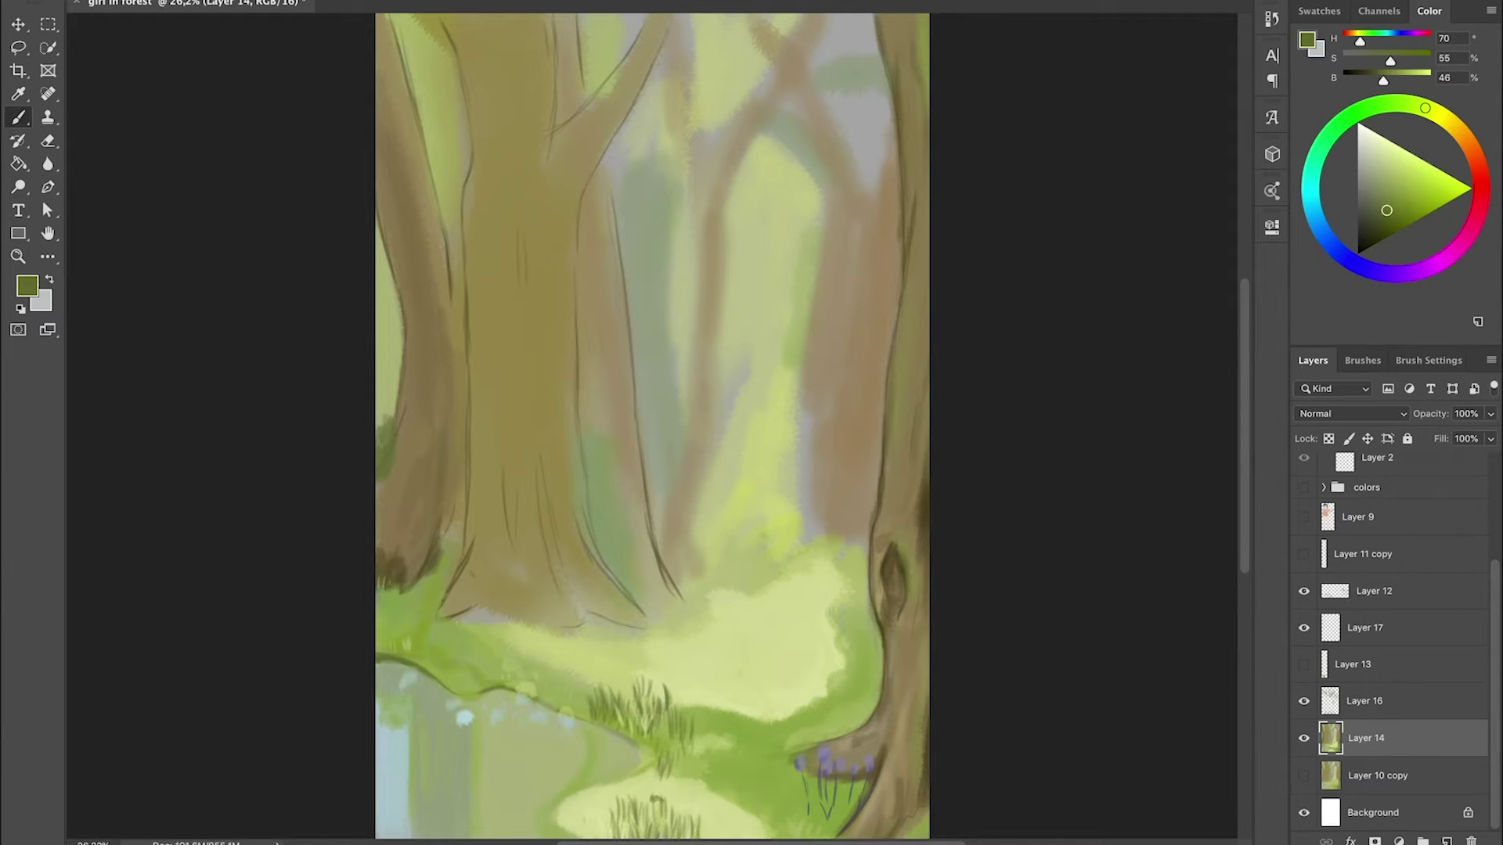
pyautogui.keyDown('alt'); pyautogui.click(385, 403); pyautogui.keyUp('alt')
pyautogui.keyDown('alt'); pyautogui.click(385, 269); pyautogui.keyUp('alt')
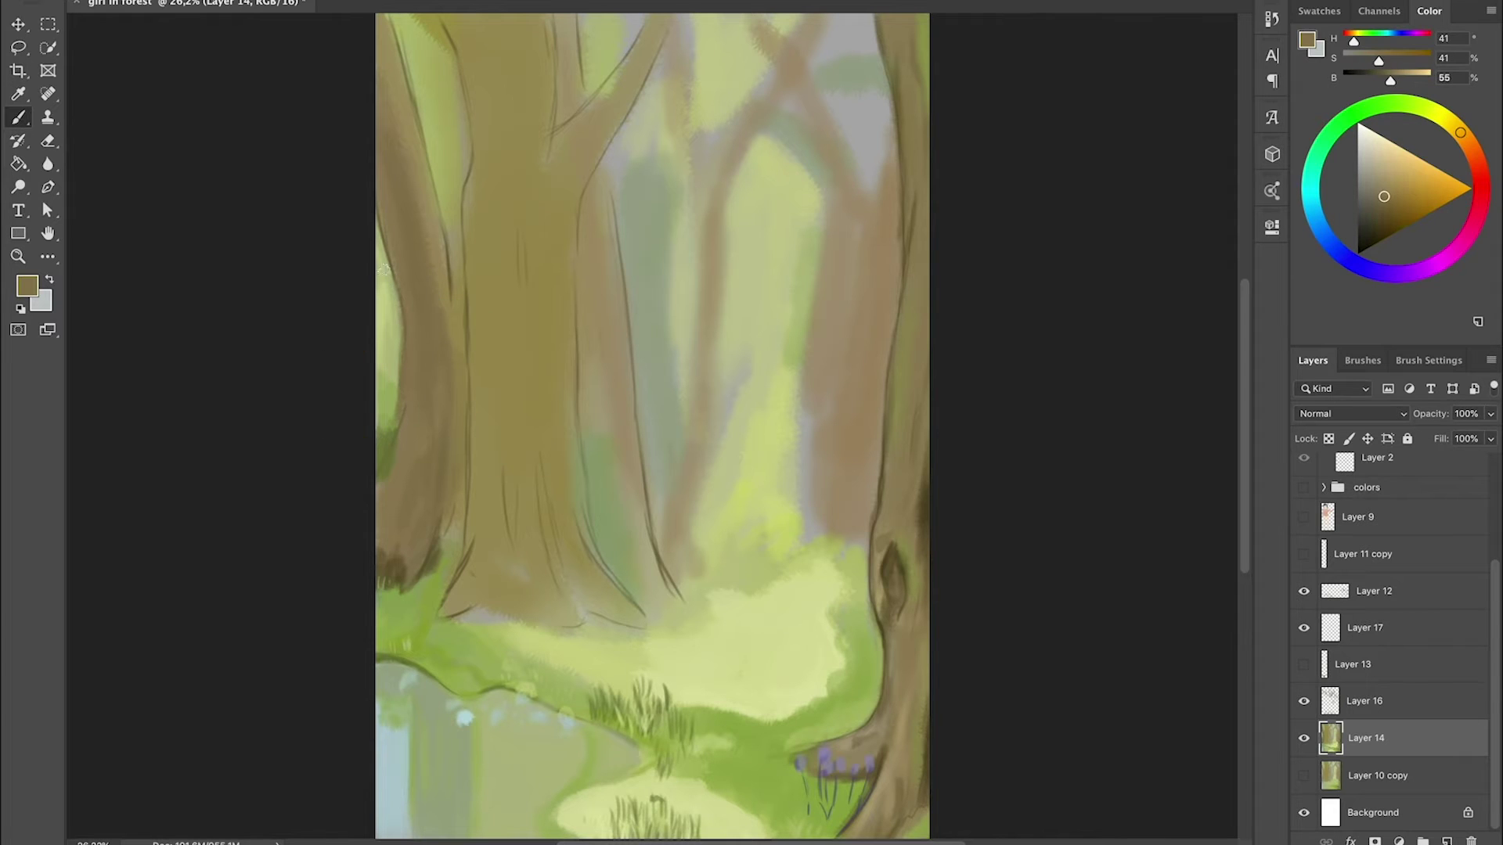
pyautogui.keyDown('alt'); pyautogui.click(394, 557); pyautogui.keyUp('alt')
pyautogui.moveTo(415, 329); pyautogui.dragTo(416, 461)
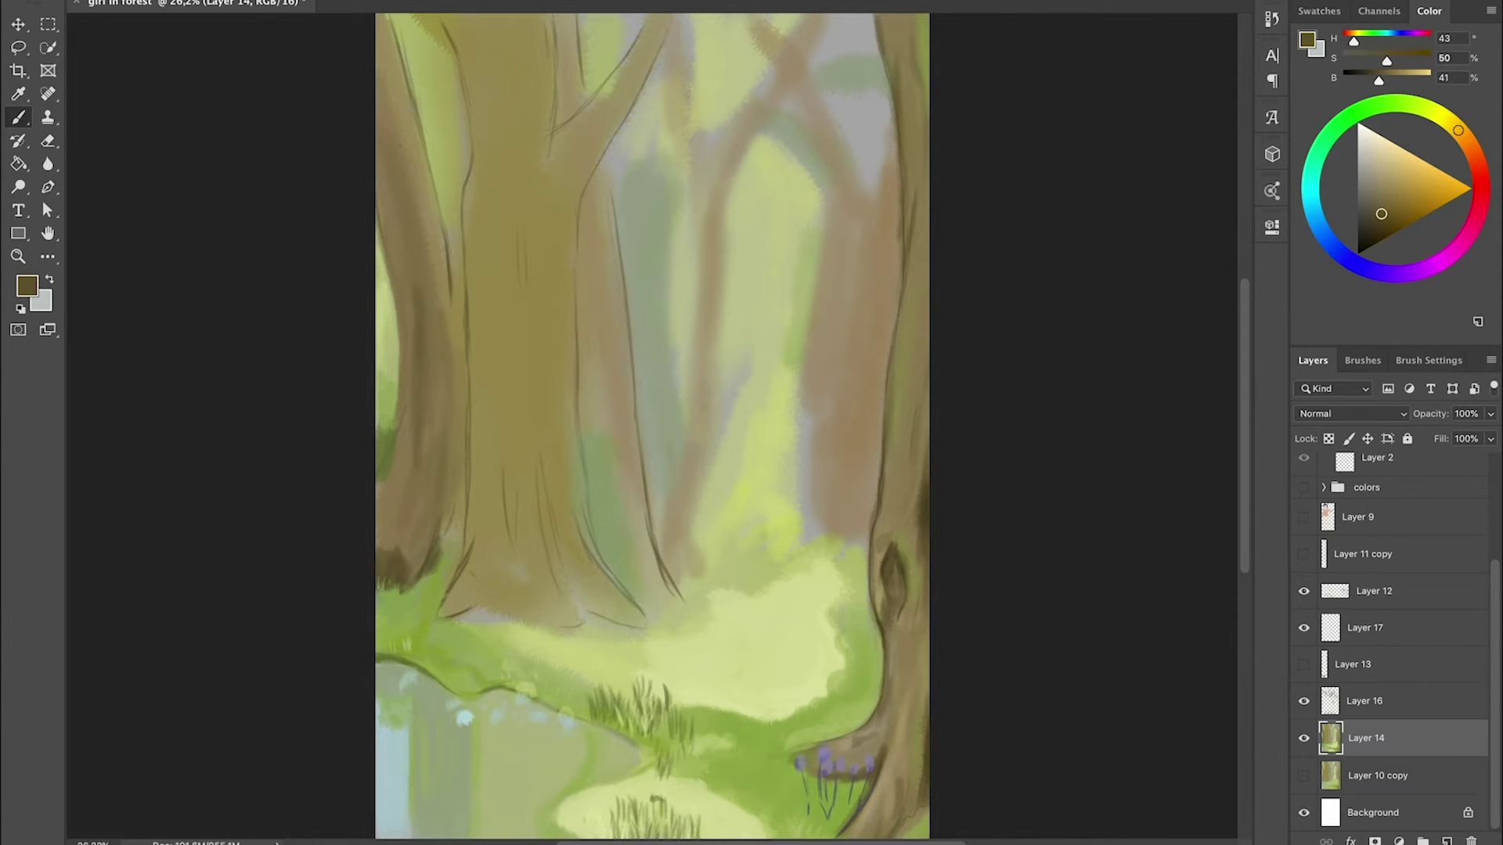
pyautogui.moveTo(434, 250); pyautogui.dragTo(432, 321)
pyautogui.moveTo(412, 426); pyautogui.dragTo(413, 451)
pyautogui.moveTo(391, 78); pyautogui.dragTo(392, 172)
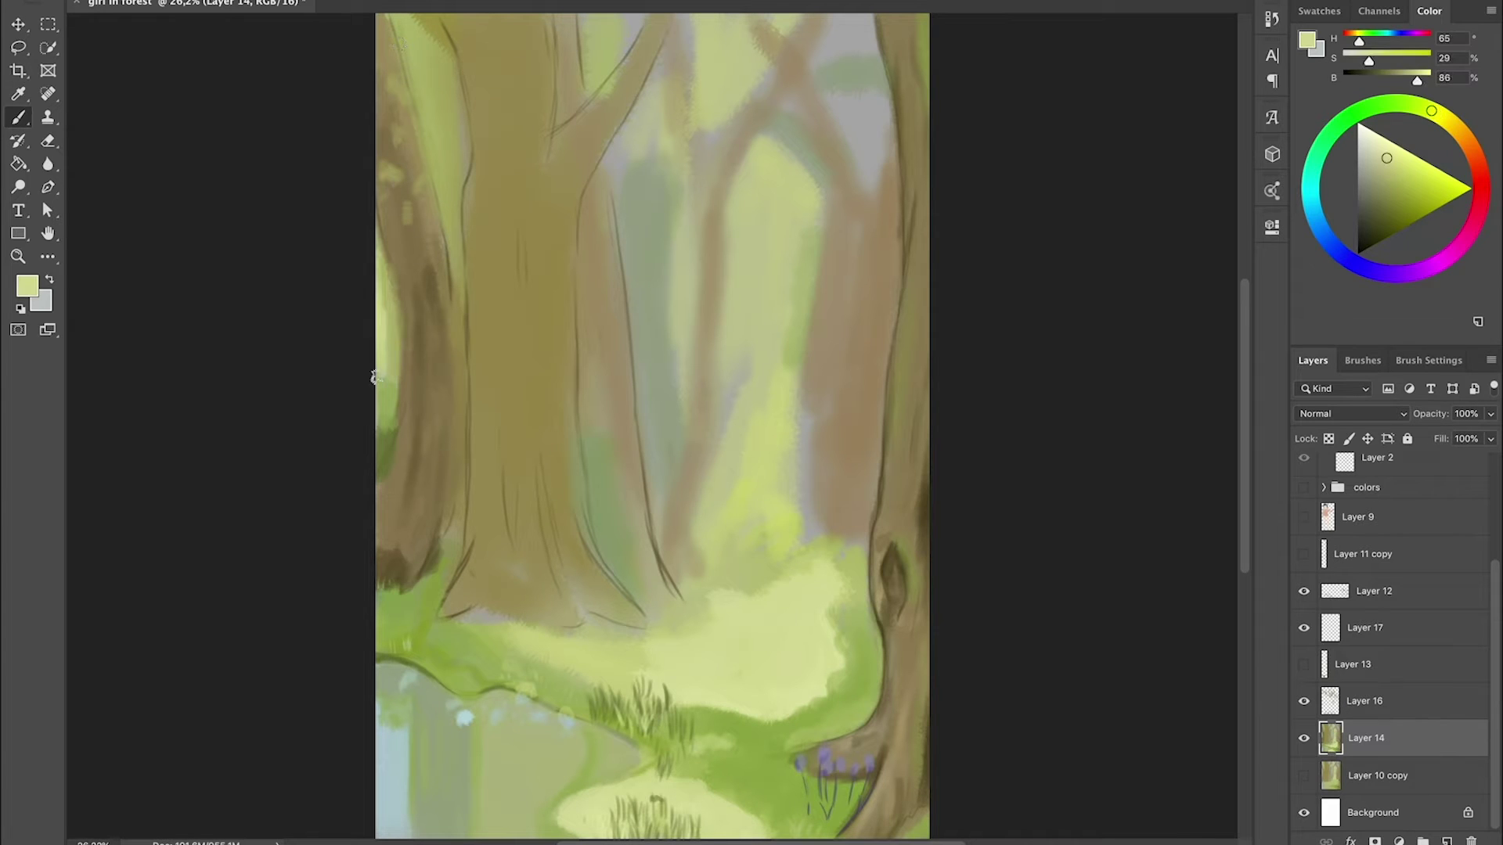
# - Switch to a different brush and paint a dark olive stroke down the canvas's left edge
pyautogui.keyDown('alt'); pyautogui.click(433, 561); pyautogui.keyUp('alt')
pyautogui.click(55, 2)
pyautogui.press('Return')
pyautogui.moveTo(383, 209); pyautogui.dragTo(398, 430)
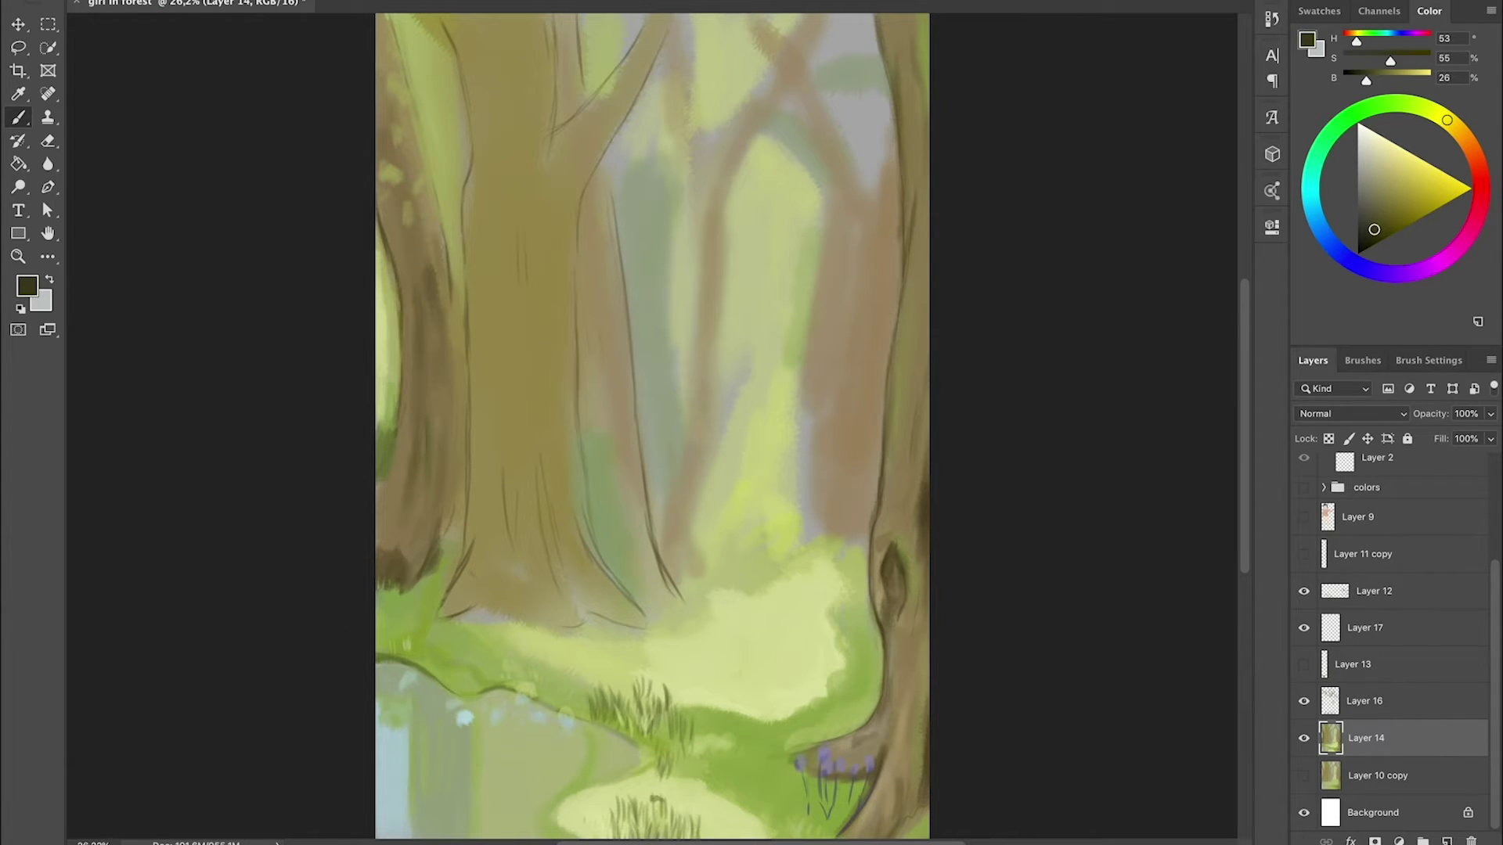
# - On a new layer, paint green strokes up the left tree's edge
pyautogui.keyDown('alt'); pyautogui.click(444, 470); pyautogui.keyUp('alt')
pyautogui.click(1449, 839)
pyautogui.moveTo(458, 397); pyautogui.dragTo(450, 563)
pyautogui.keyDown('alt'); pyautogui.click(458, 501); pyautogui.keyUp('alt')
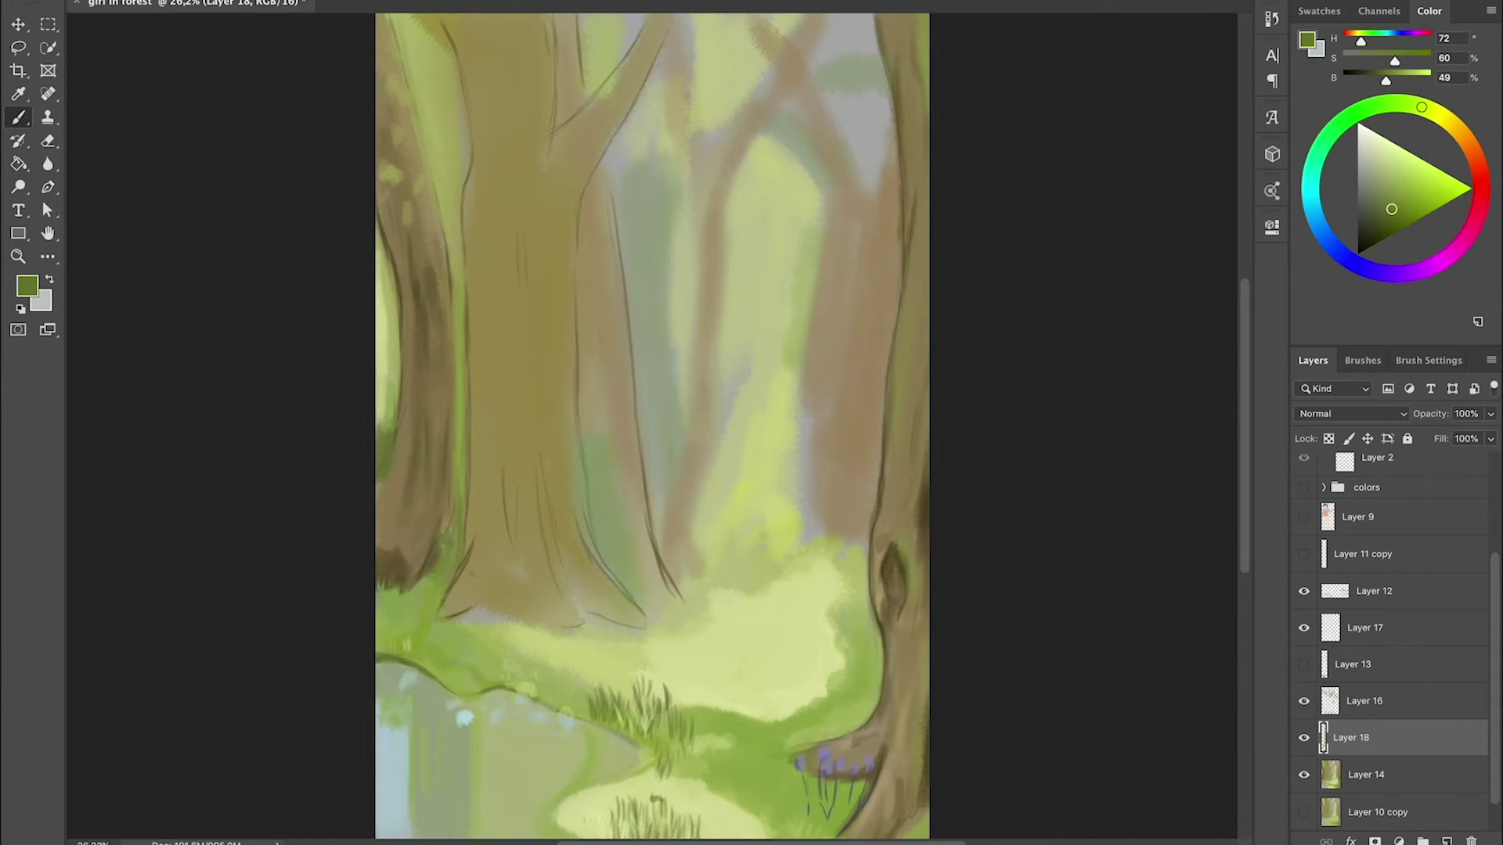
pyautogui.moveTo(465, 493); pyautogui.dragTo(456, 313)
pyautogui.keyDown('alt'); pyautogui.click(445, 560); pyautogui.keyUp('alt')
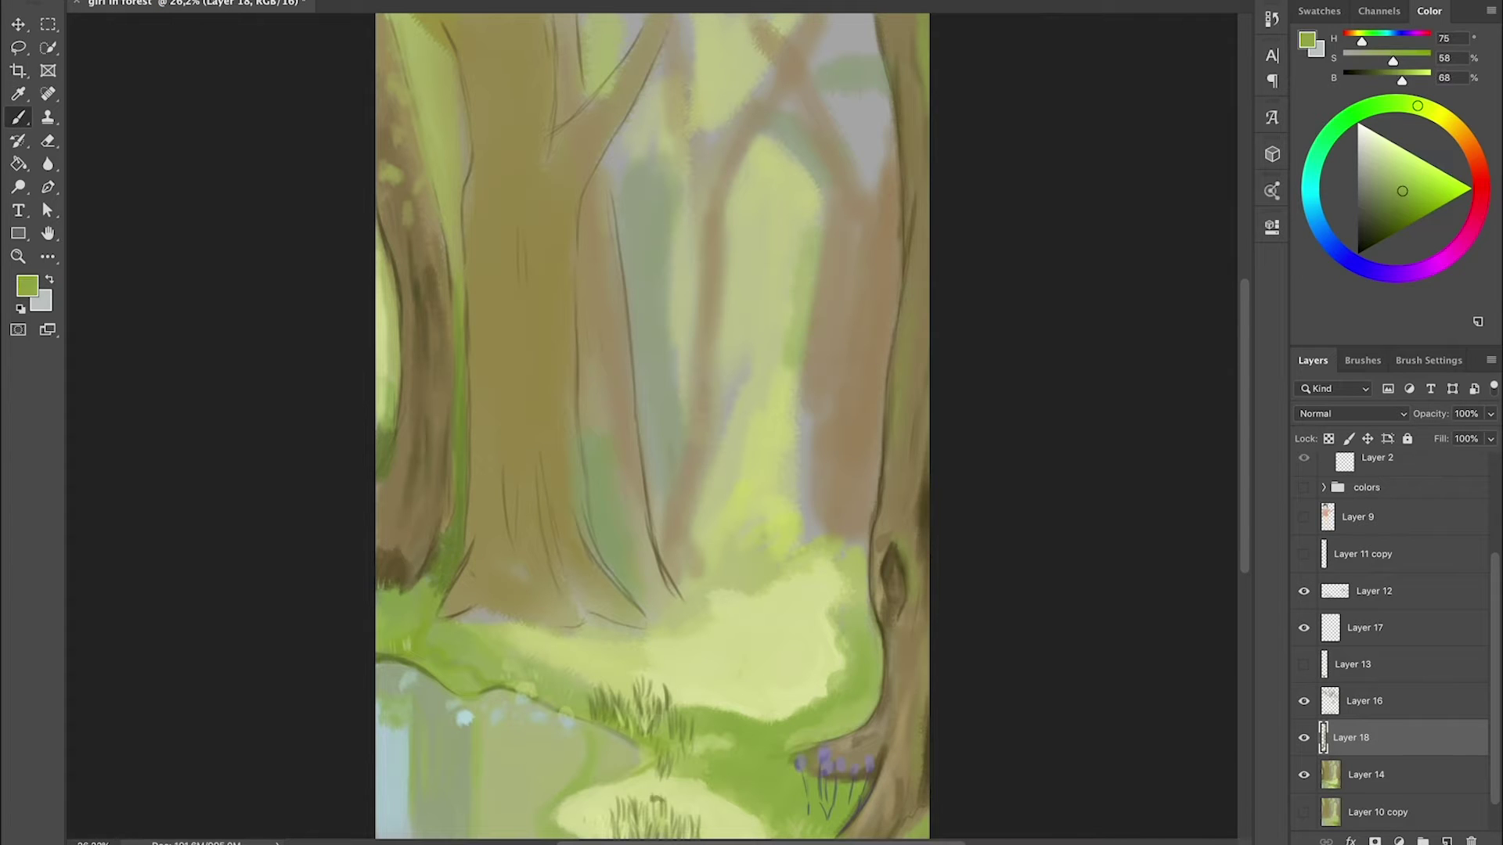
# - Paint tan-brown strokes along the upper left tree edge and erase the excess
pyautogui.keyDown('alt'); pyautogui.click(869, 498); pyautogui.keyUp('alt')
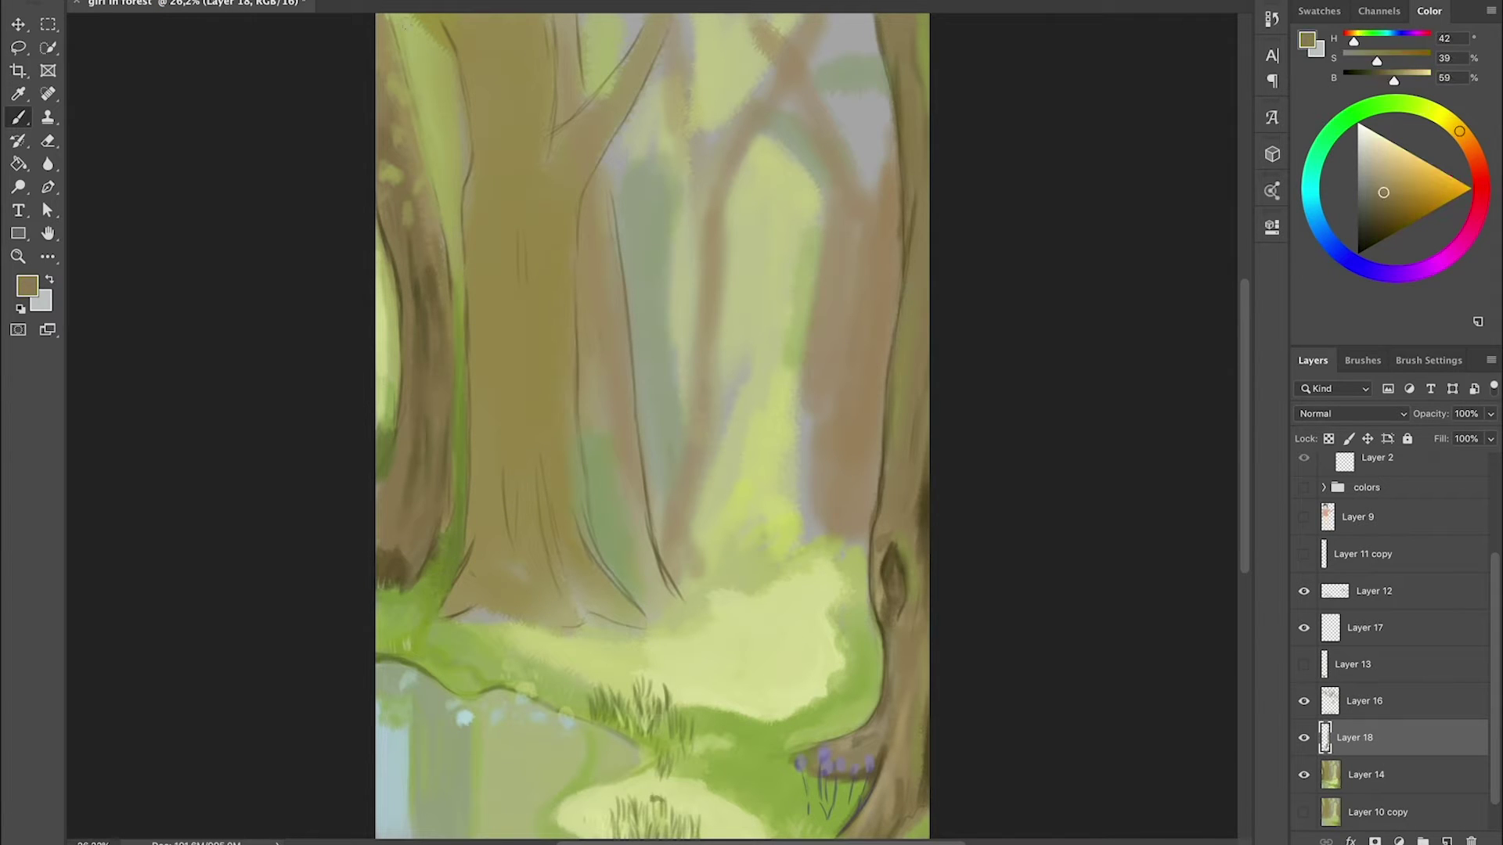
pyautogui.moveTo(454, 207); pyautogui.dragTo(427, 86)
pyautogui.moveTo(439, 137); pyautogui.dragTo(403, 43)
pyautogui.moveTo(435, 94); pyautogui.dragTo(399, 28)
pyautogui.moveTo(460, 258); pyautogui.dragTo(411, 78)
pyautogui.press('e')
pyautogui.press('b')
# - Paint small green plants at the left tree's base, trying lighter and darker greens
pyautogui.keyDown('alt'); pyautogui.click(454, 324); pyautogui.keyUp('alt')
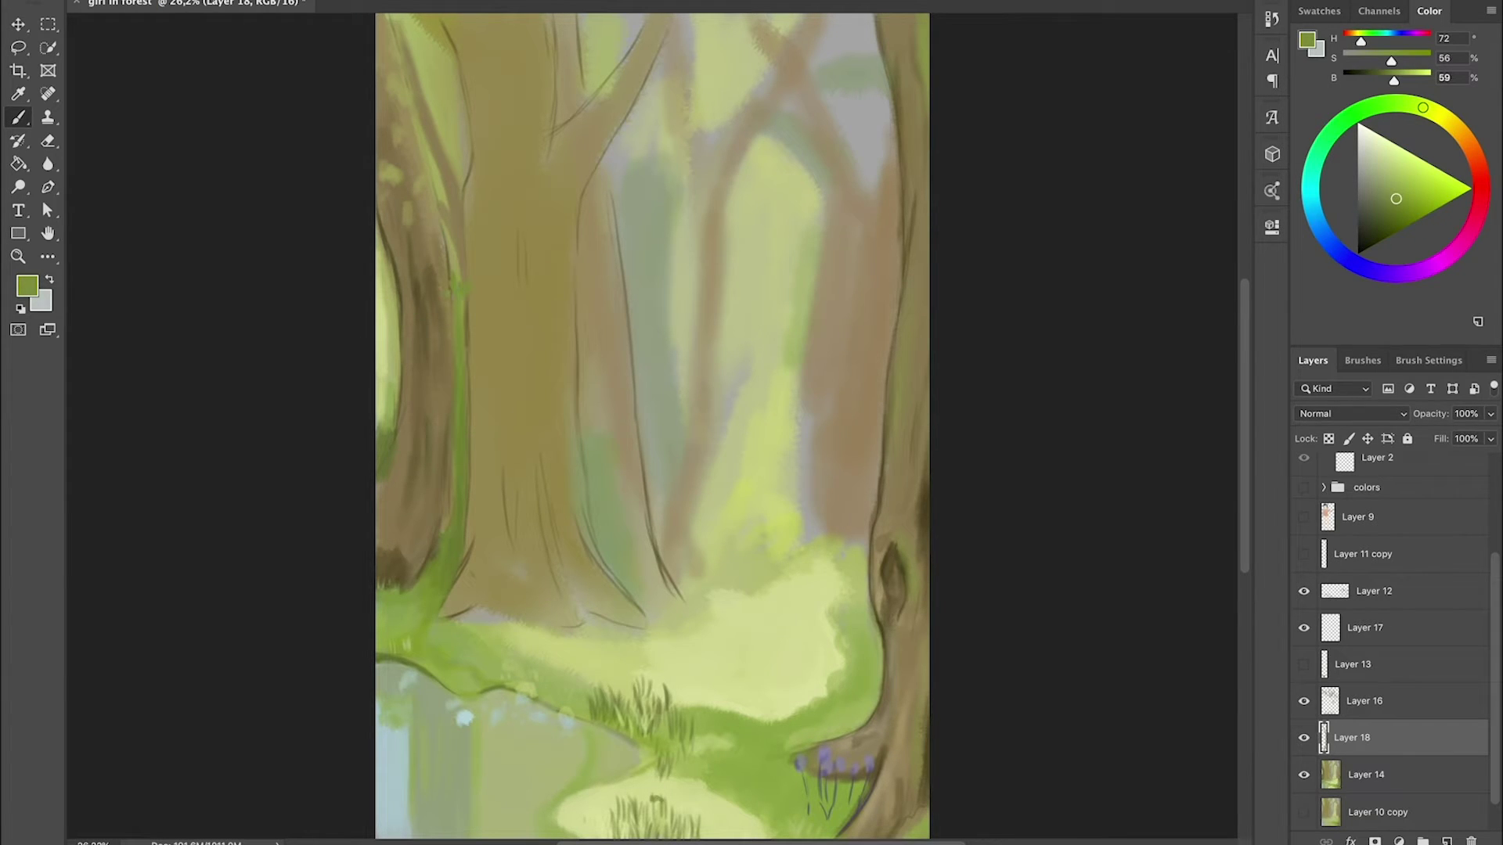
pyautogui.keyDown('alt'); pyautogui.click(454, 324); pyautogui.keyUp('alt')
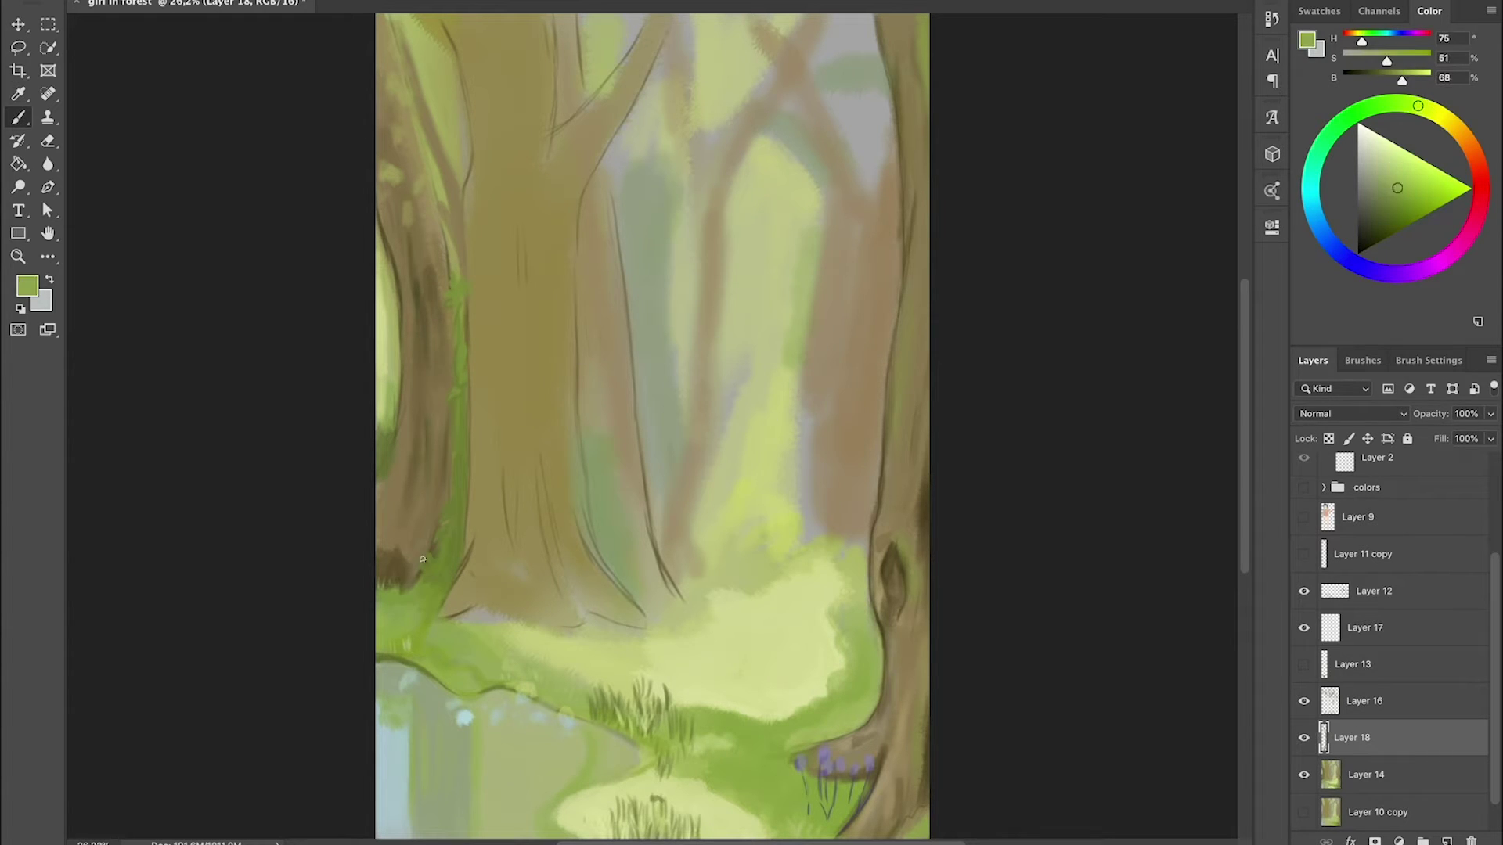
pyautogui.moveTo(421, 570); pyautogui.dragTo(445, 562)
pyautogui.keyDown('alt'); pyautogui.click(490, 626); pyautogui.keyUp('alt')
pyautogui.keyDown('alt'); pyautogui.click(457, 449); pyautogui.keyUp('alt')
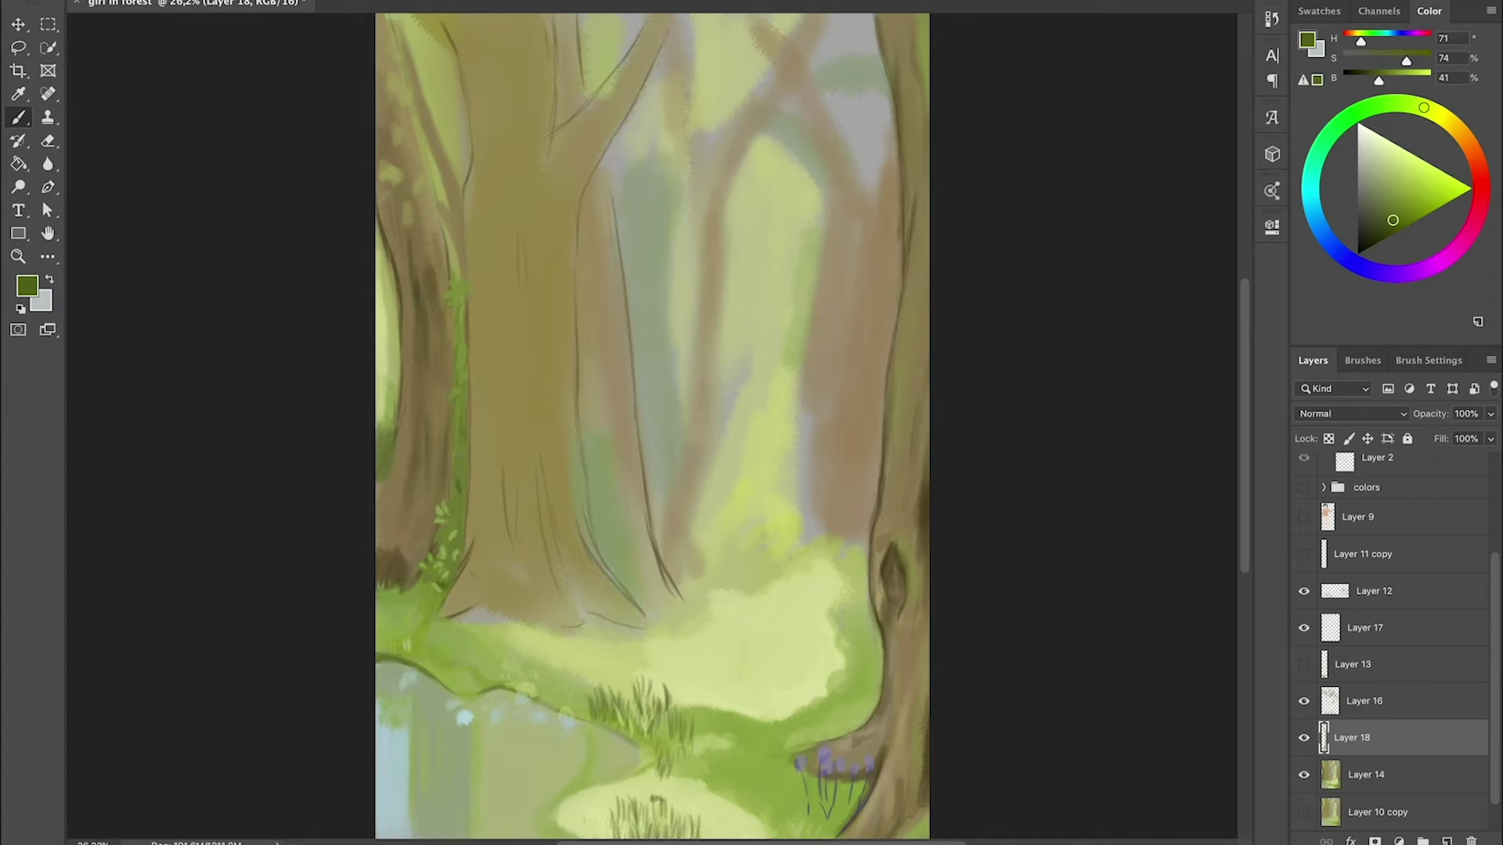
pyautogui.keyDown('alt'); pyautogui.click(462, 470); pyautogui.keyUp('alt')
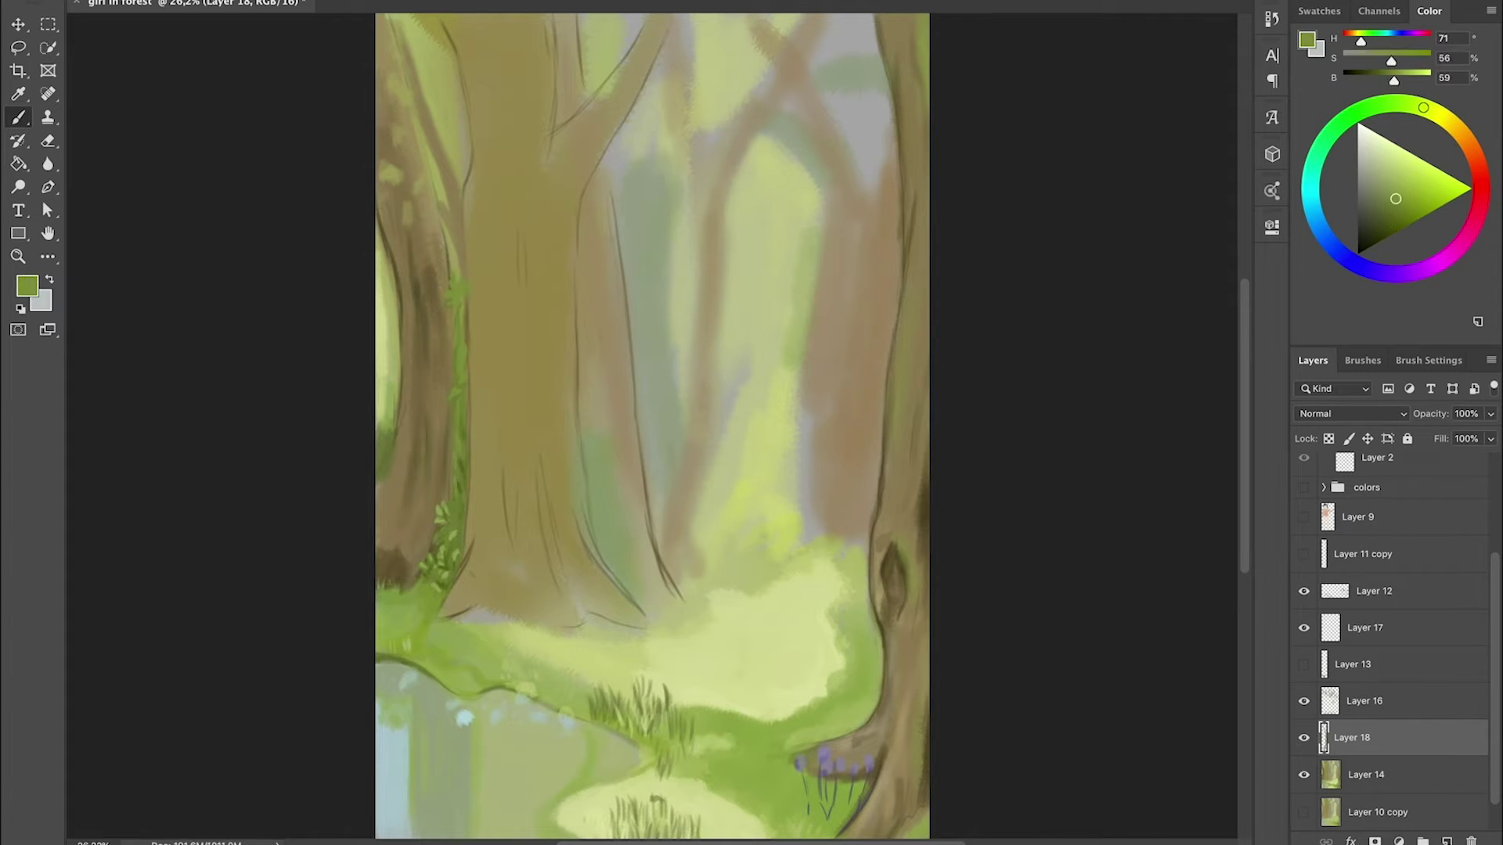
pyautogui.press('alt')
# - On a new layer, paint pale stems and branch strokes up the left edge
pyautogui.keyDown('alt'); pyautogui.click(385, 432); pyautogui.keyUp('alt')
pyautogui.hotkey('ctrl', 'shift', 'alt', 'n')
pyautogui.keyDown('alt'); pyautogui.click(383, 363); pyautogui.keyUp('alt')
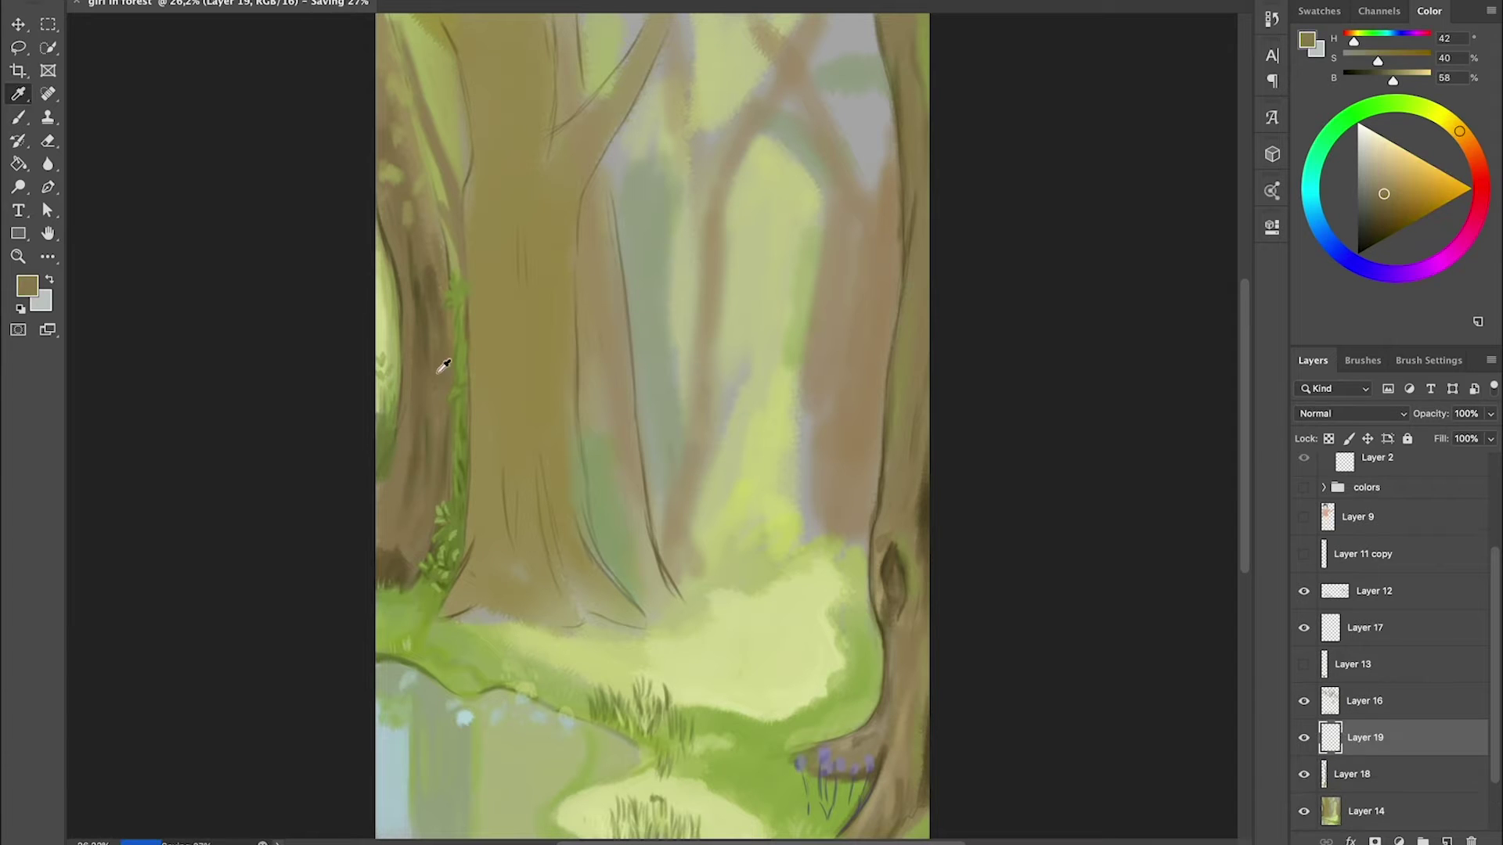
pyautogui.hotkey('ctrl', 's')
pyautogui.press('e')
pyautogui.press('b')
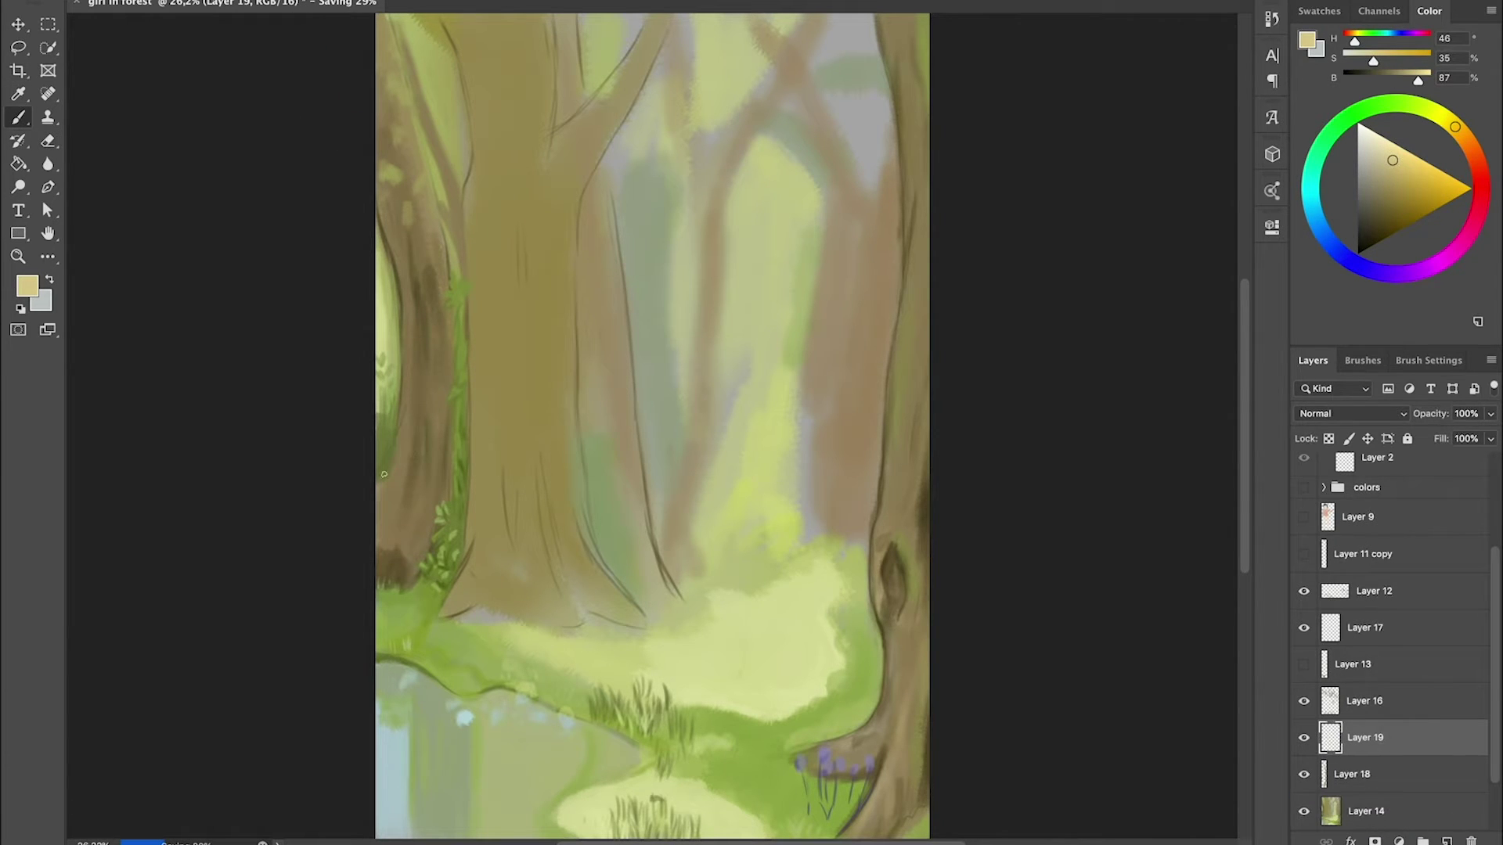
pyautogui.moveTo(376, 479); pyautogui.dragTo(435, 251)
pyautogui.moveTo(450, 382); pyautogui.dragTo(376, 483)
pyautogui.moveTo(377, 548); pyautogui.dragTo(417, 478)
# - Pick tan, pale yellow-green and olive greens, switching painting to Layer 14
pyautogui.keyDown('alt'); pyautogui.click(908, 313); pyautogui.keyUp('alt')
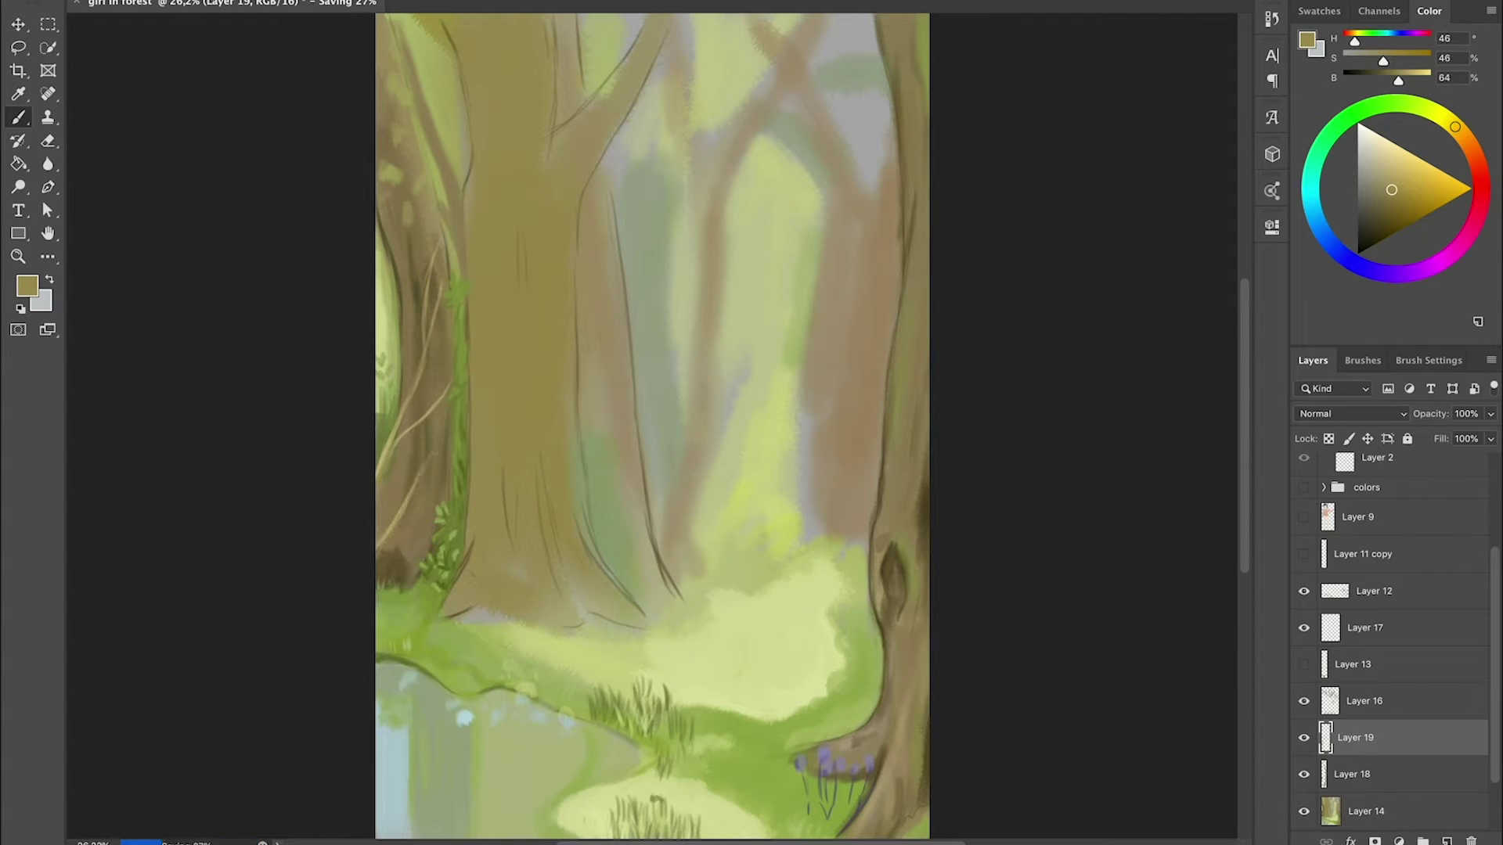
pyautogui.keyDown('alt'); pyautogui.click(393, 283); pyautogui.keyUp('alt')
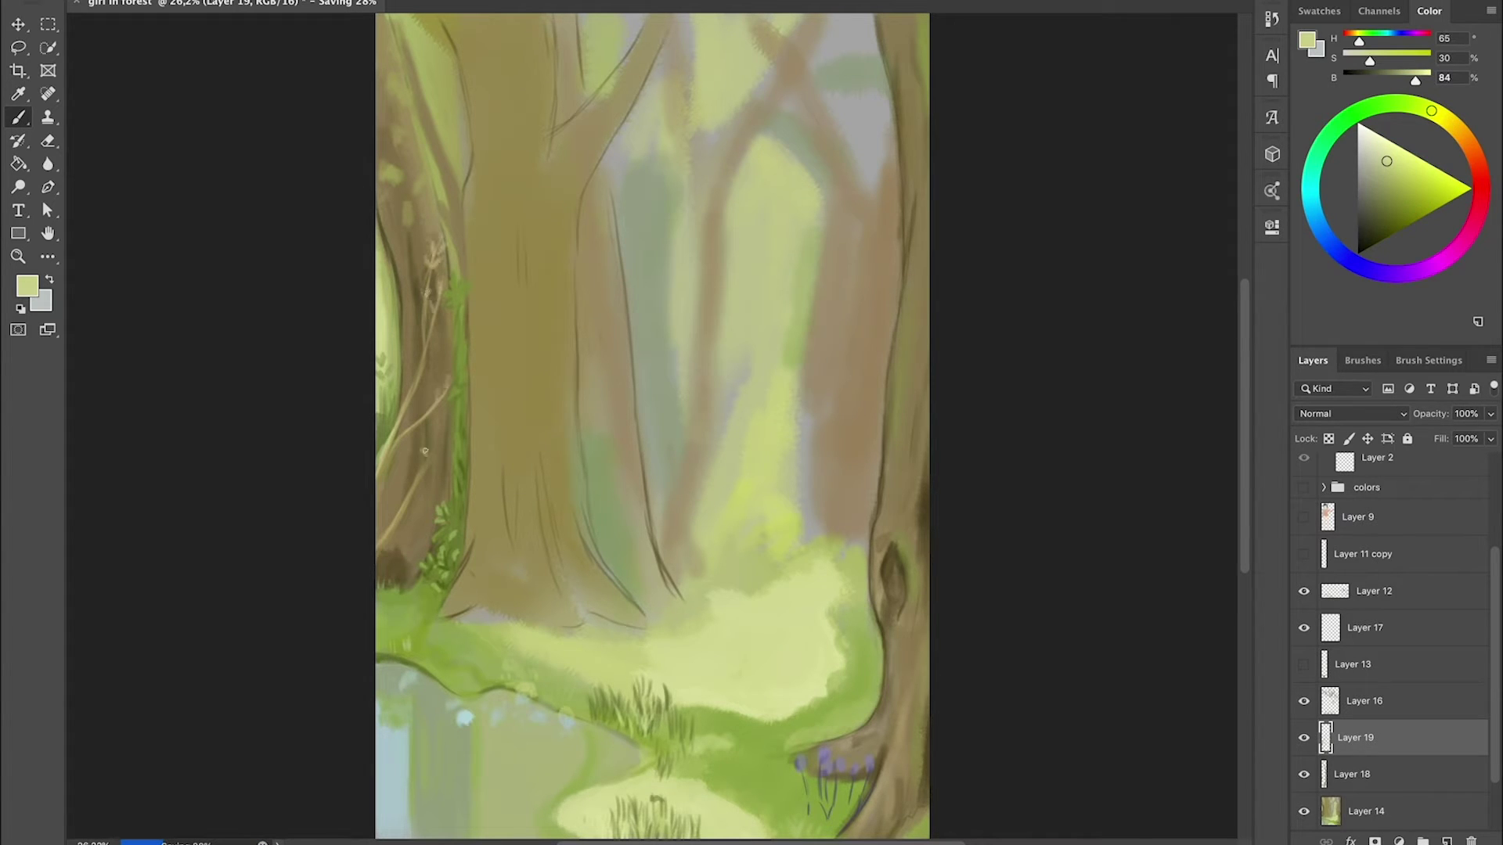
pyautogui.keyDown('alt'); pyautogui.click(428, 475); pyautogui.keyUp('alt')
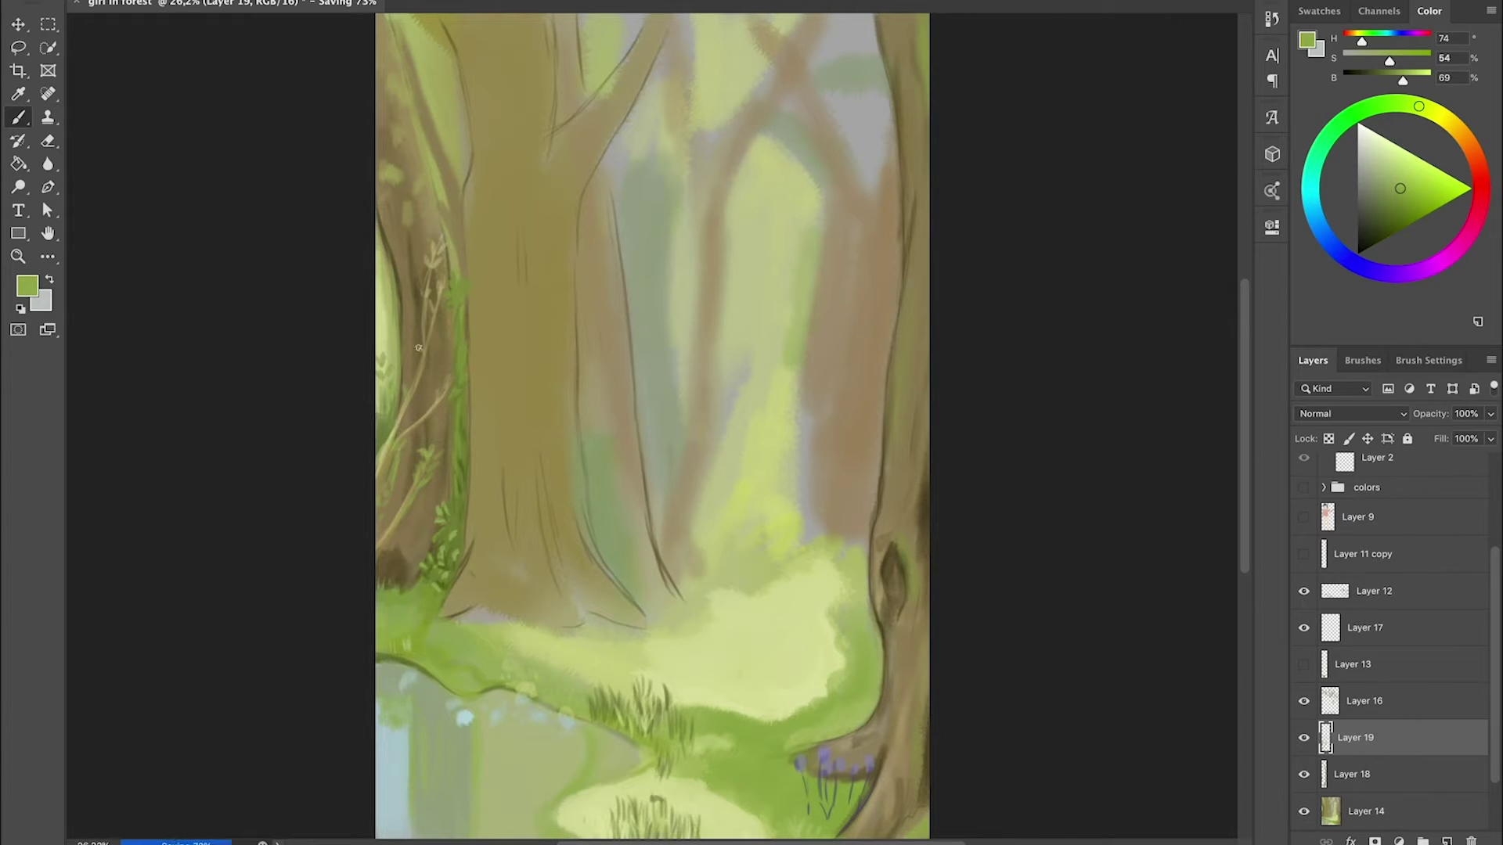
pyautogui.keyDown('alt'); pyautogui.click(434, 317); pyautogui.keyUp('alt')
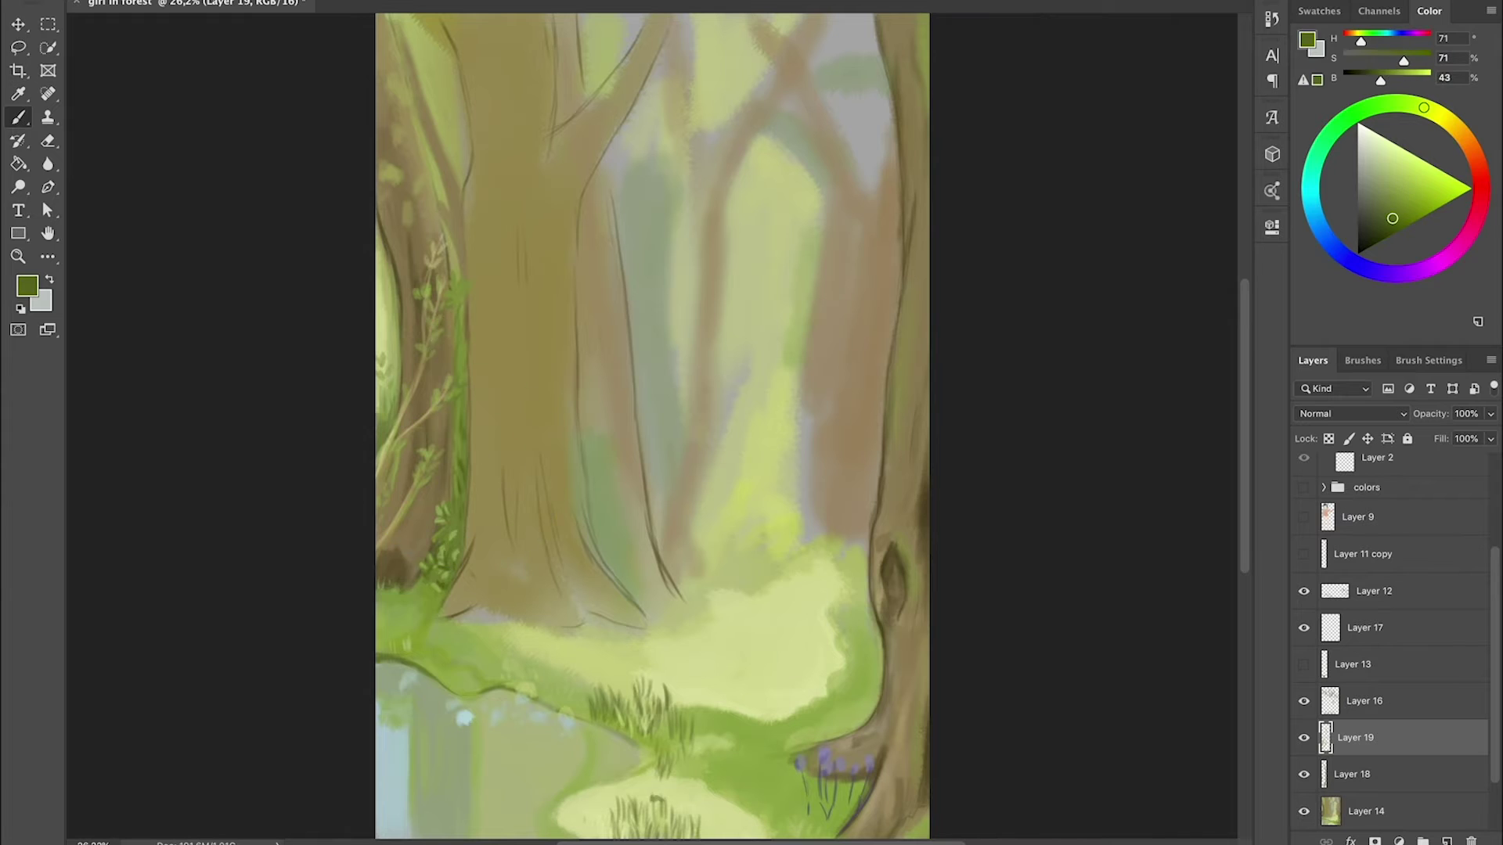
pyautogui.keyDown('ctrl'); pyautogui.click(407, 501); pyautogui.keyUp('ctrl')
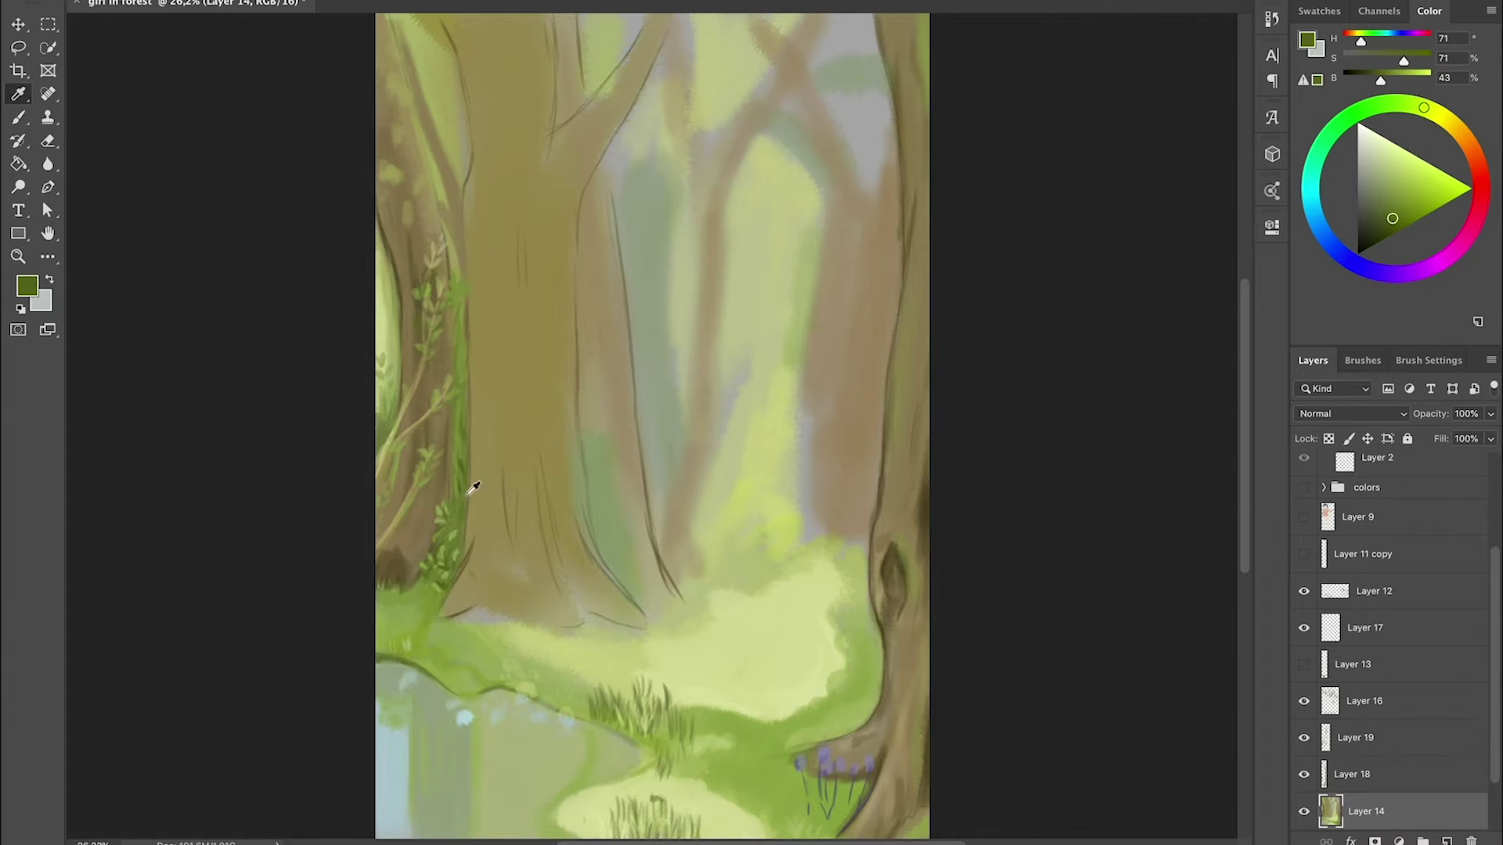
pyautogui.keyDown('alt'); pyautogui.click(397, 500); pyautogui.keyUp('alt')
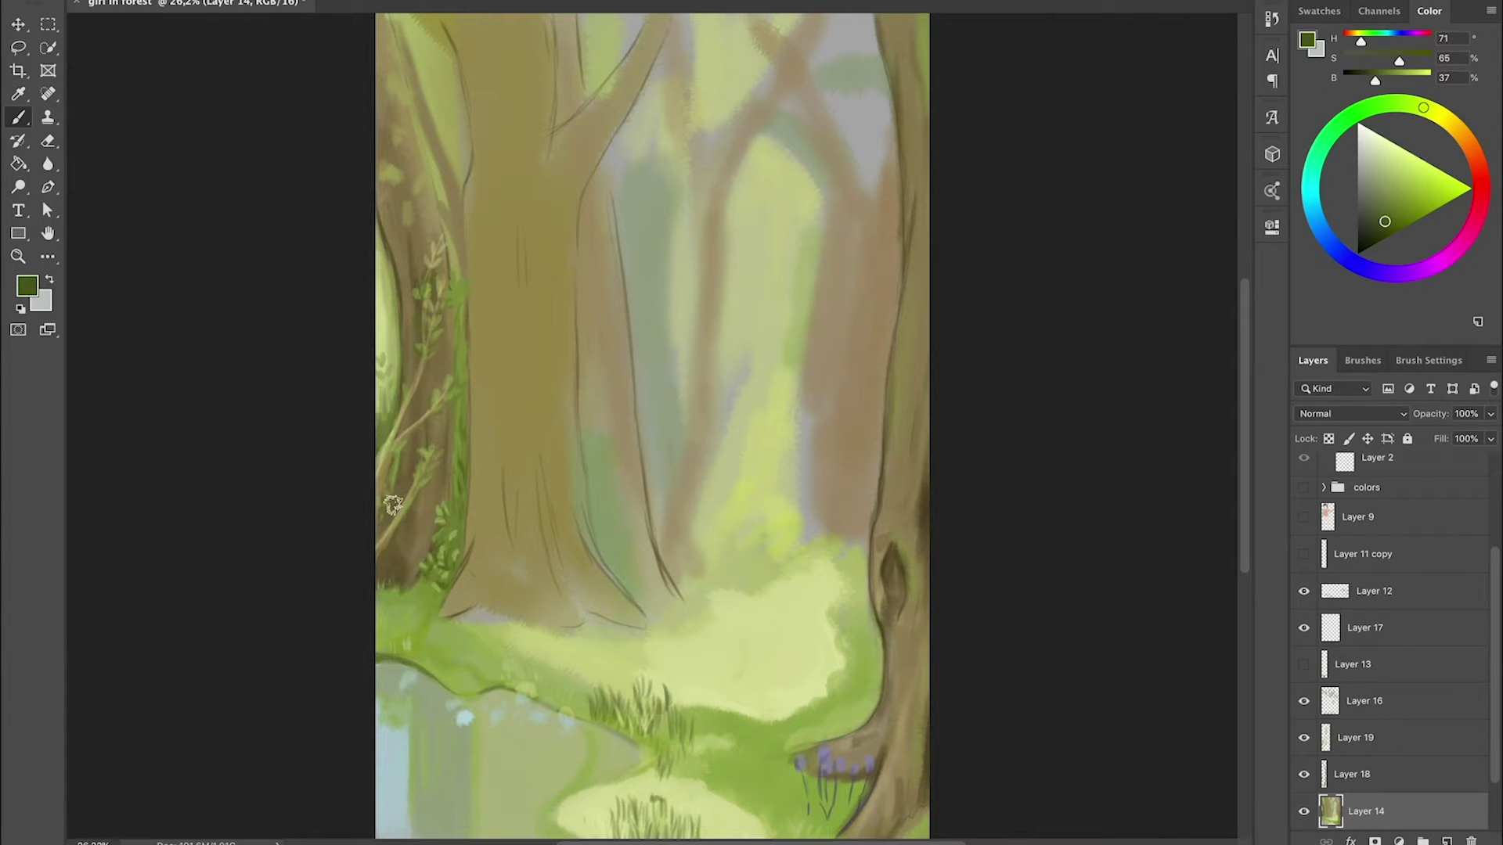
pyautogui.keyDown('alt'); pyautogui.click(417, 415); pyautogui.keyUp('alt')
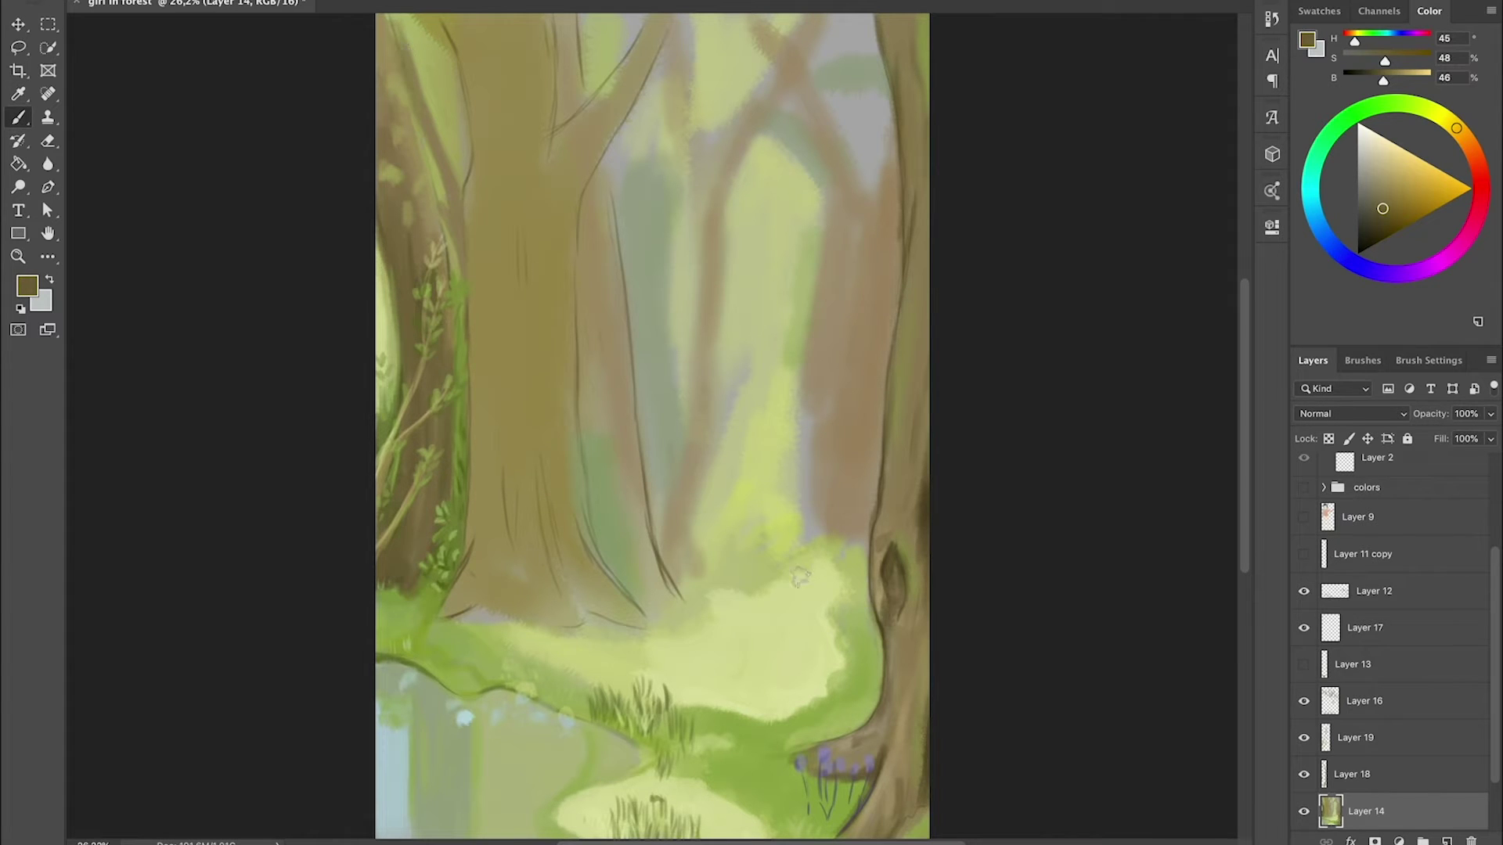
pyautogui.hotkey('ctrl', 's')
pyautogui.keyDown('alt'); pyautogui.click(415, 63); pyautogui.keyUp('alt')
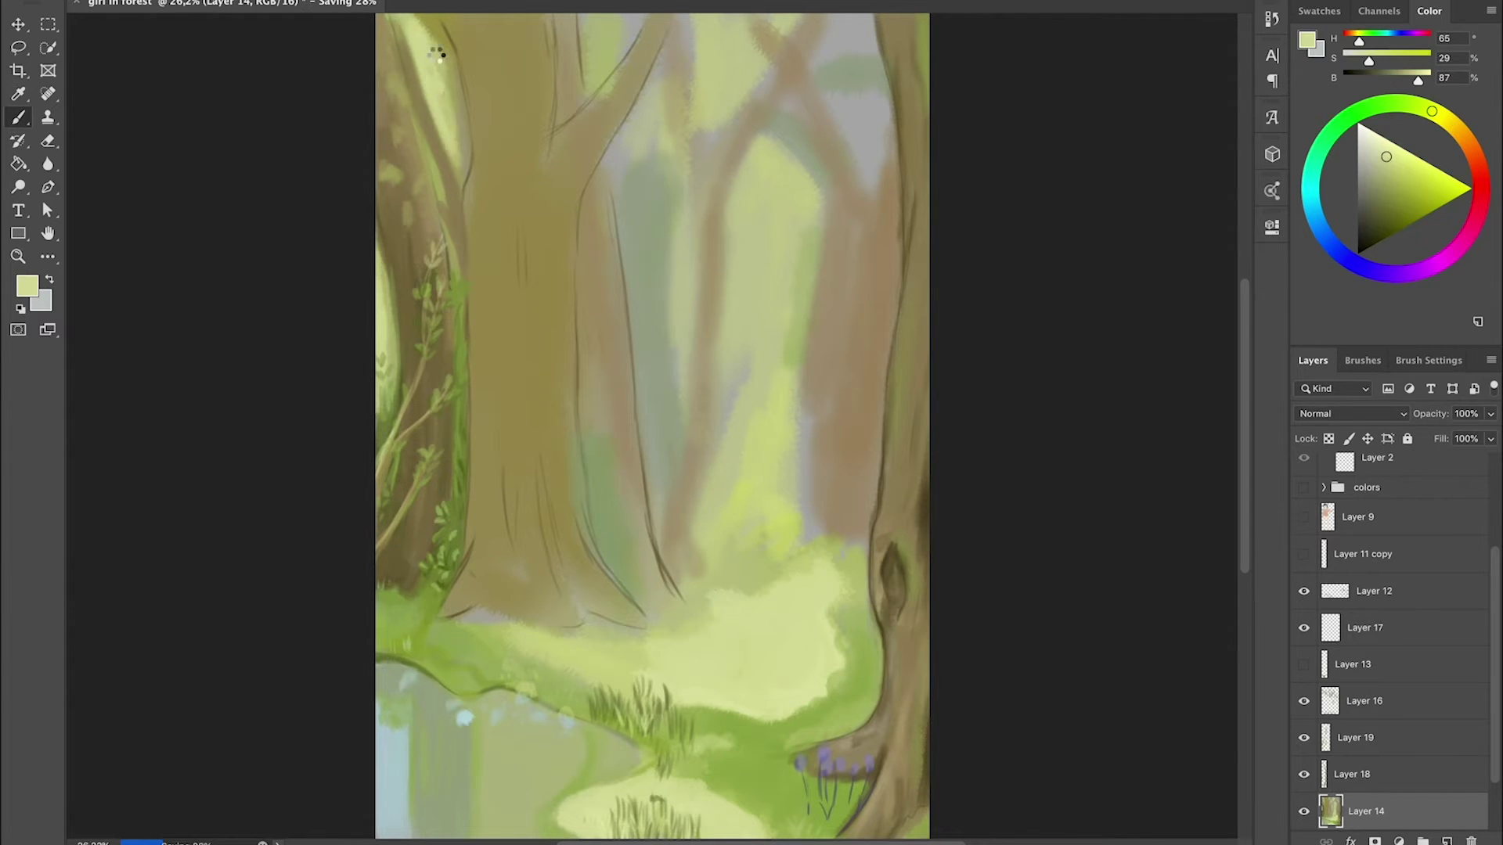
# - On another new layer, paint diagonal light rays across the upper trees, then hide it
pyautogui.rightClick(166, 21)
pyautogui.press('Escape')
pyautogui.hotkey('ctrl', 'shift', 'alt', 'n')
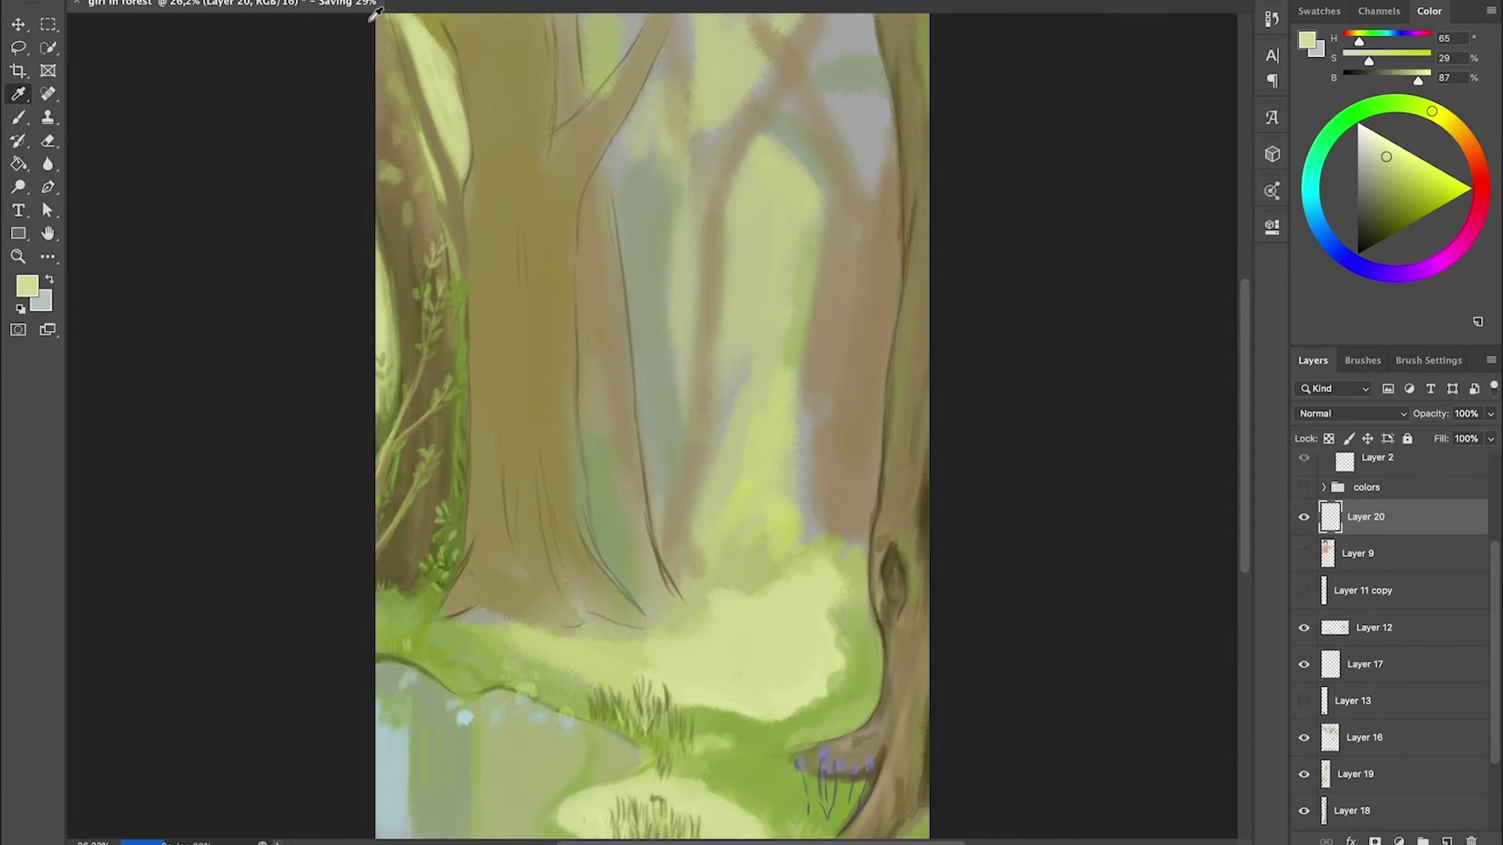
pyautogui.moveTo(422, 32); pyautogui.dragTo(782, 376)
pyautogui.moveTo(391, 54); pyautogui.dragTo(627, 485)
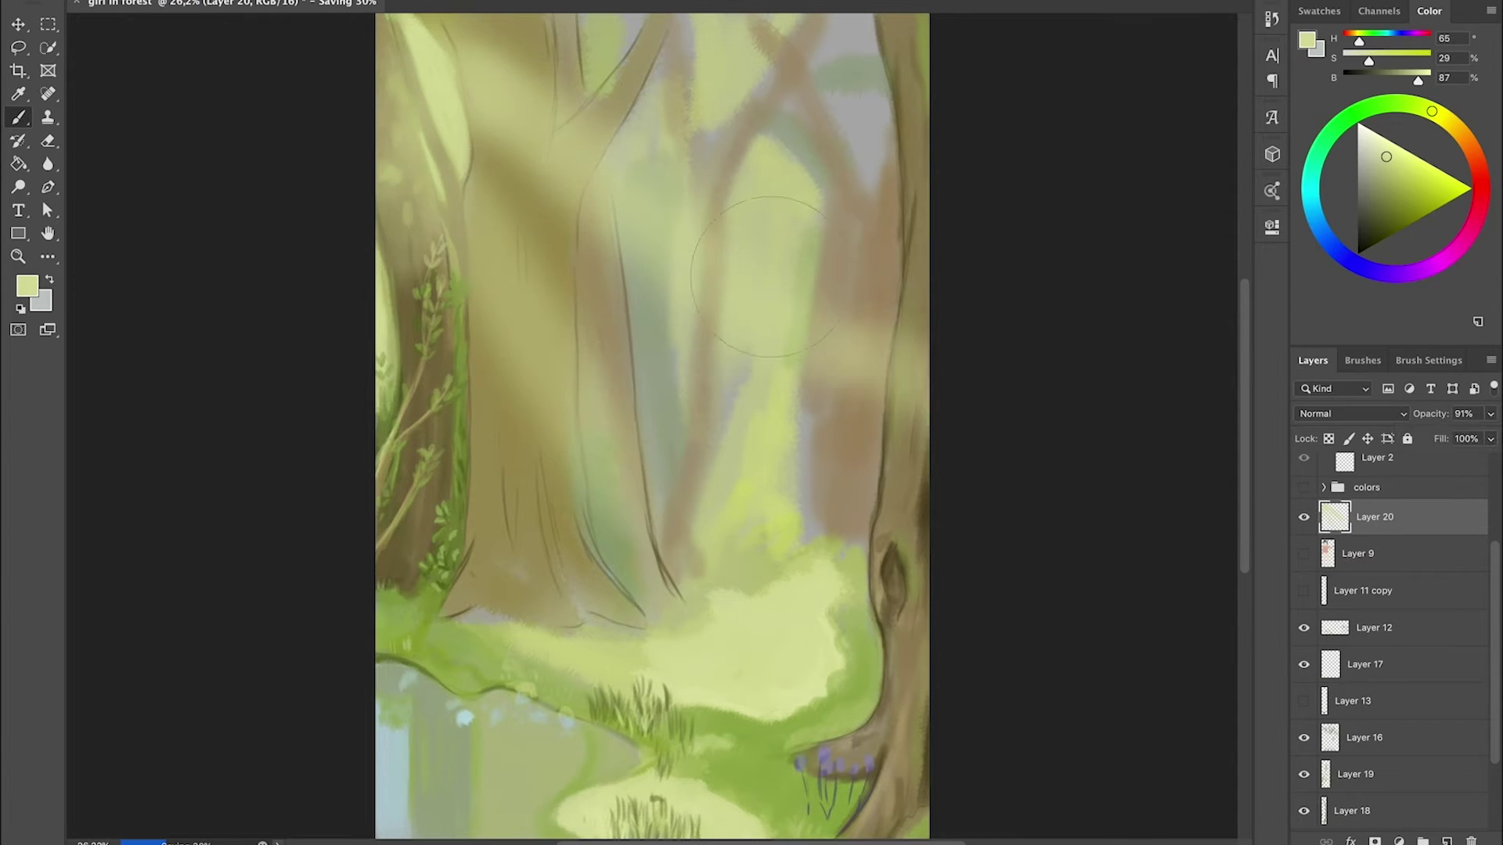
pyautogui.moveTo(439, 47); pyautogui.dragTo(704, 548)
pyautogui.click(1304, 516)
# - Return to Layer 14 and sample darker olive, trunk tan and grass olive greens
pyautogui.scroll(-1, 1394, 705)
pyautogui.click(1365, 812)
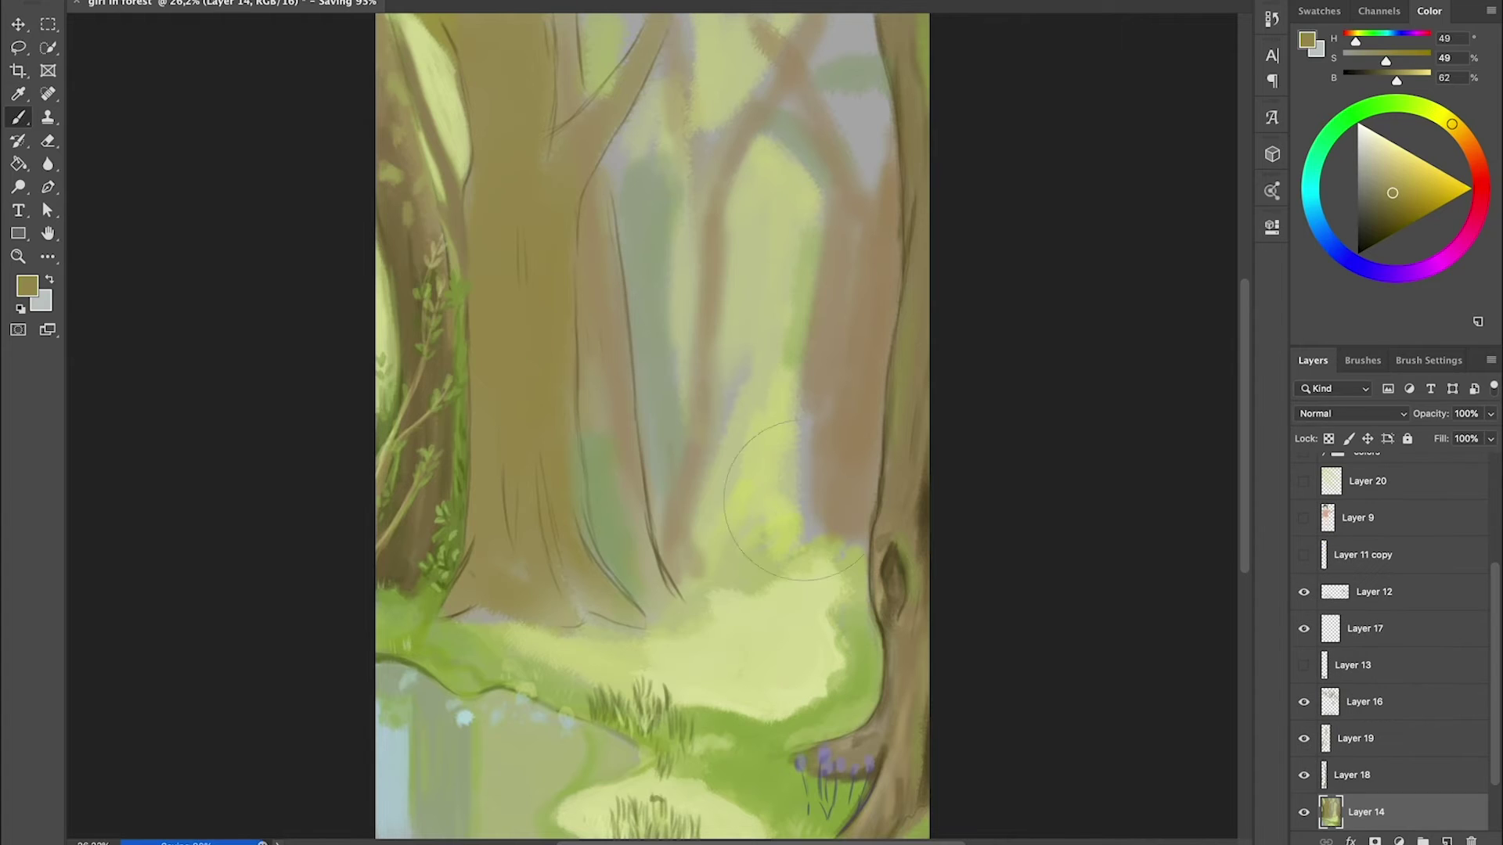
pyautogui.click(59, 21)
pyautogui.press('Escape')
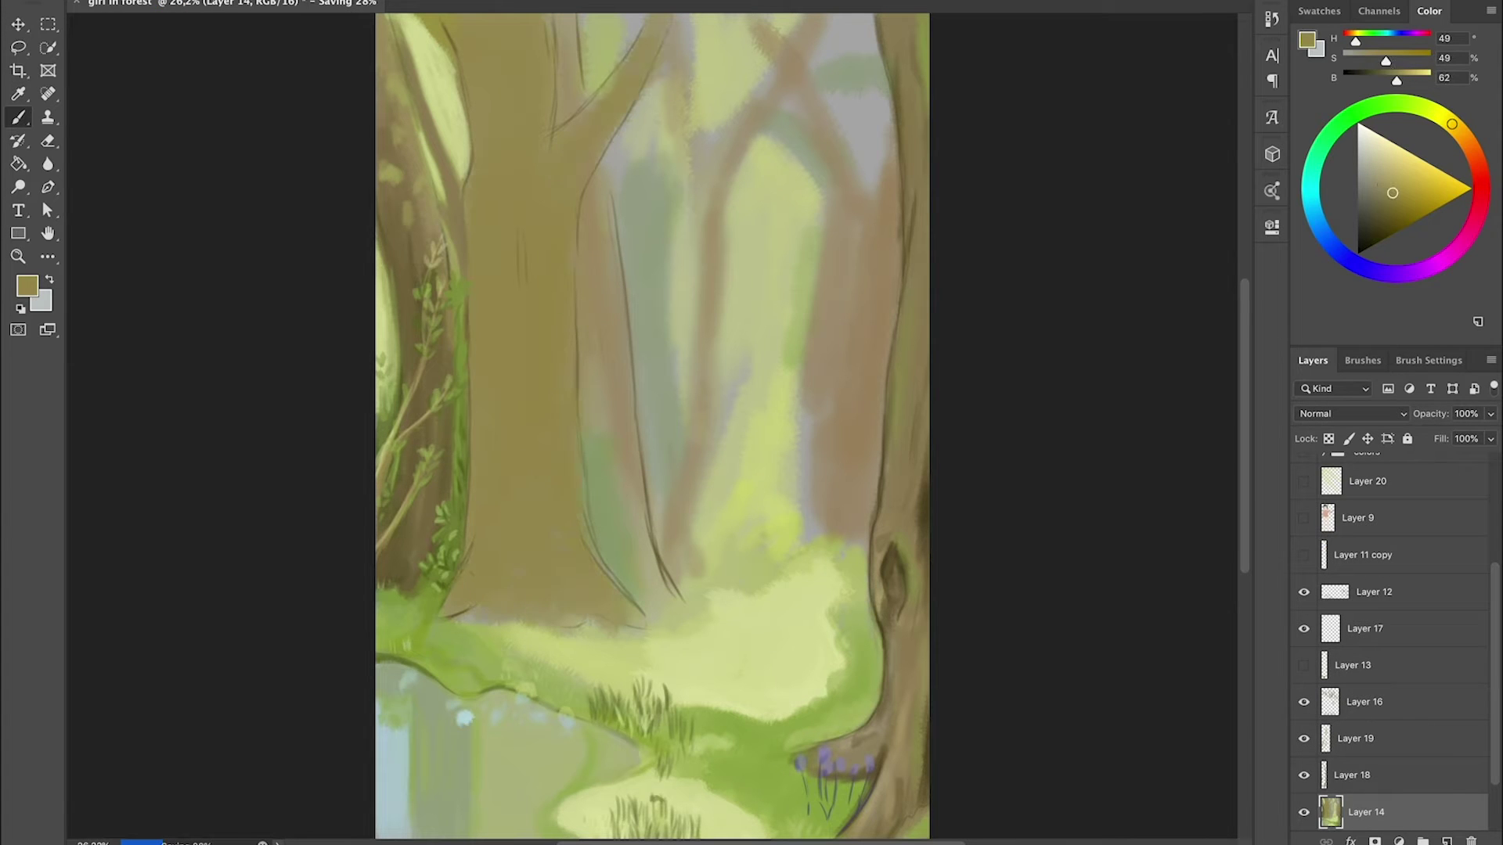
pyautogui.keyDown('alt'); pyautogui.click(462, 313); pyautogui.keyUp('alt')
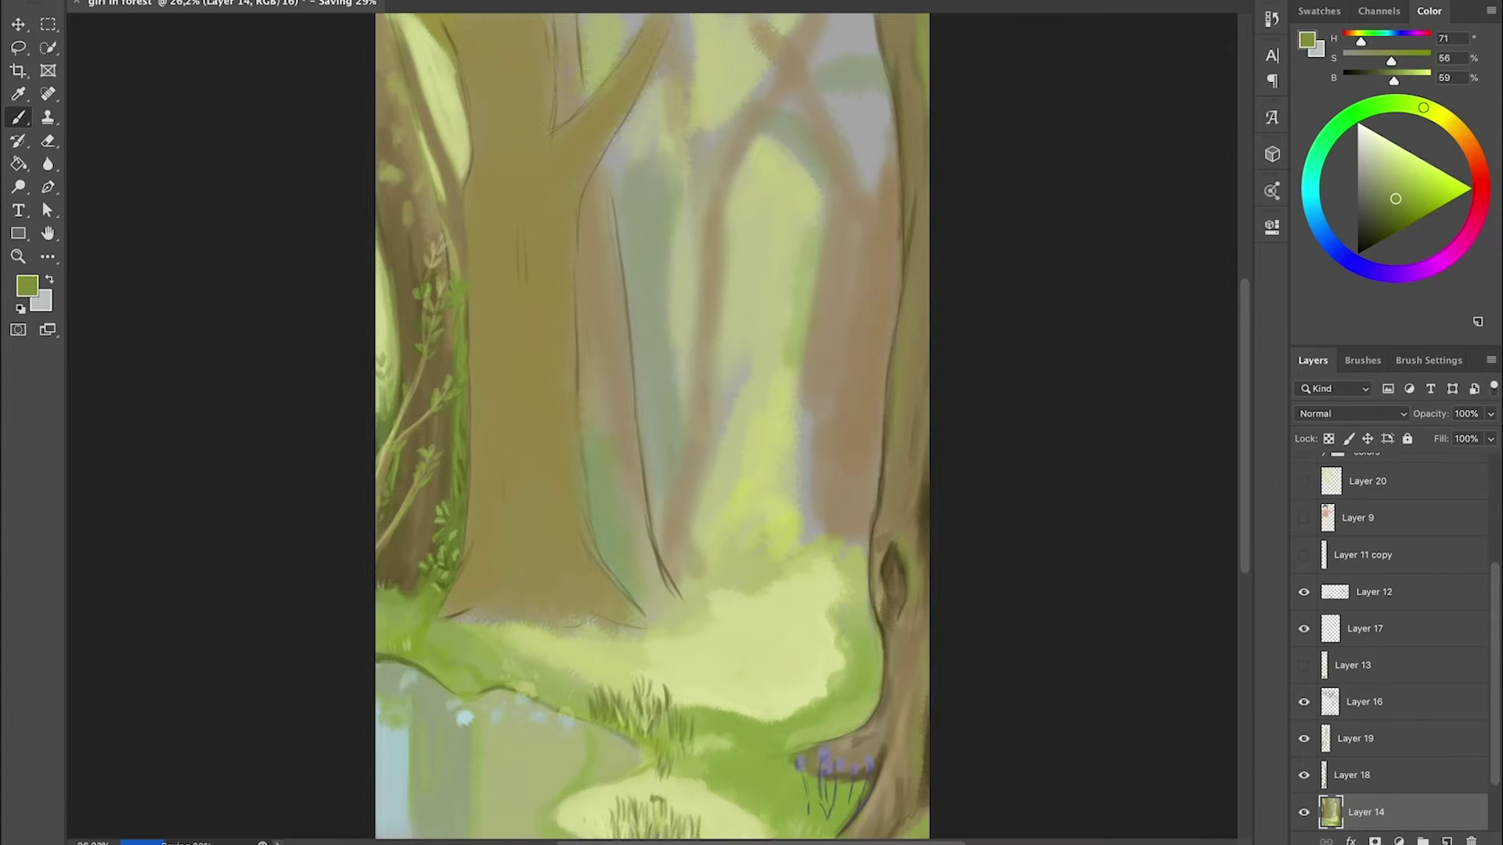
pyautogui.keyDown('alt'); pyautogui.click(580, 337); pyautogui.keyUp('alt')
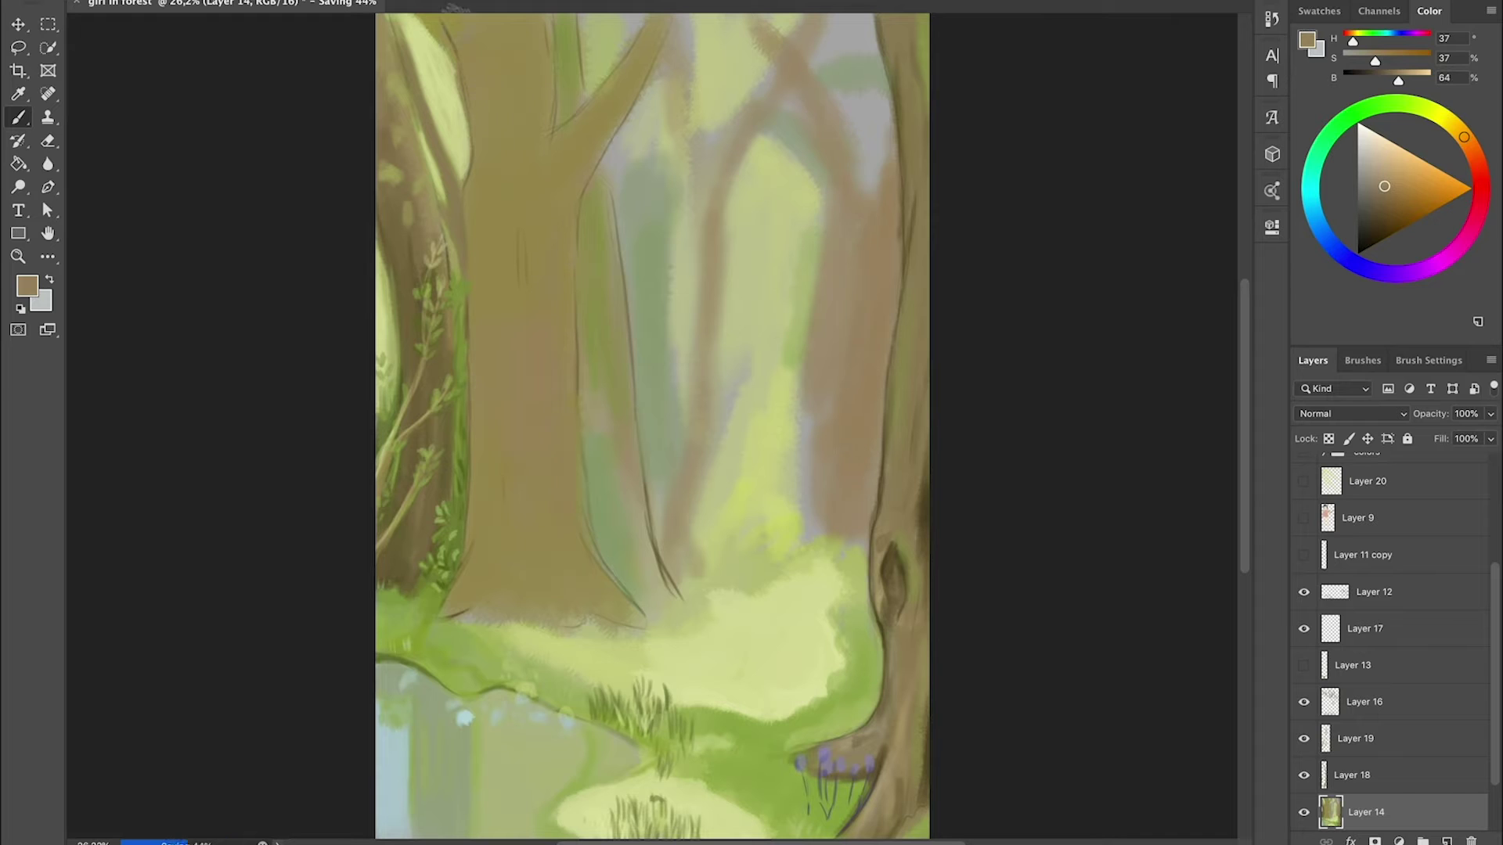
pyautogui.keyDown('alt'); pyautogui.click(461, 63); pyautogui.keyUp('alt')
pyautogui.keyDown('alt'); pyautogui.click(597, 671); pyautogui.keyUp('alt')
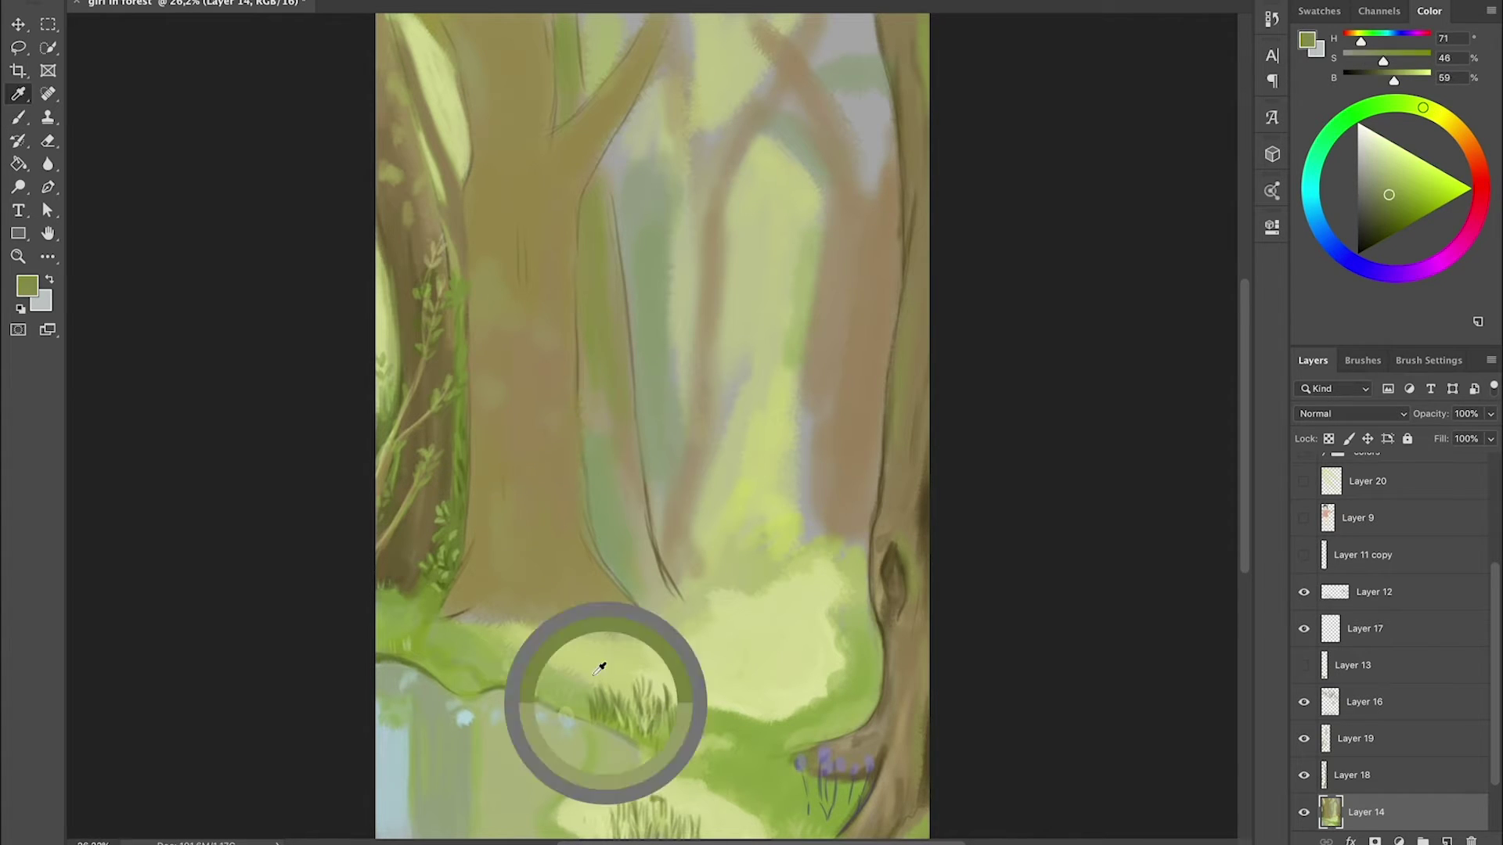
# - Shade the trunk base and its right edge, then show the girl's outline sketch
pyautogui.moveTo(466, 618)
pyautogui.mouseDown()
pyautogui.moveTo(644, 631)
pyautogui.moveTo(434, 633)
pyautogui.mouseUp()
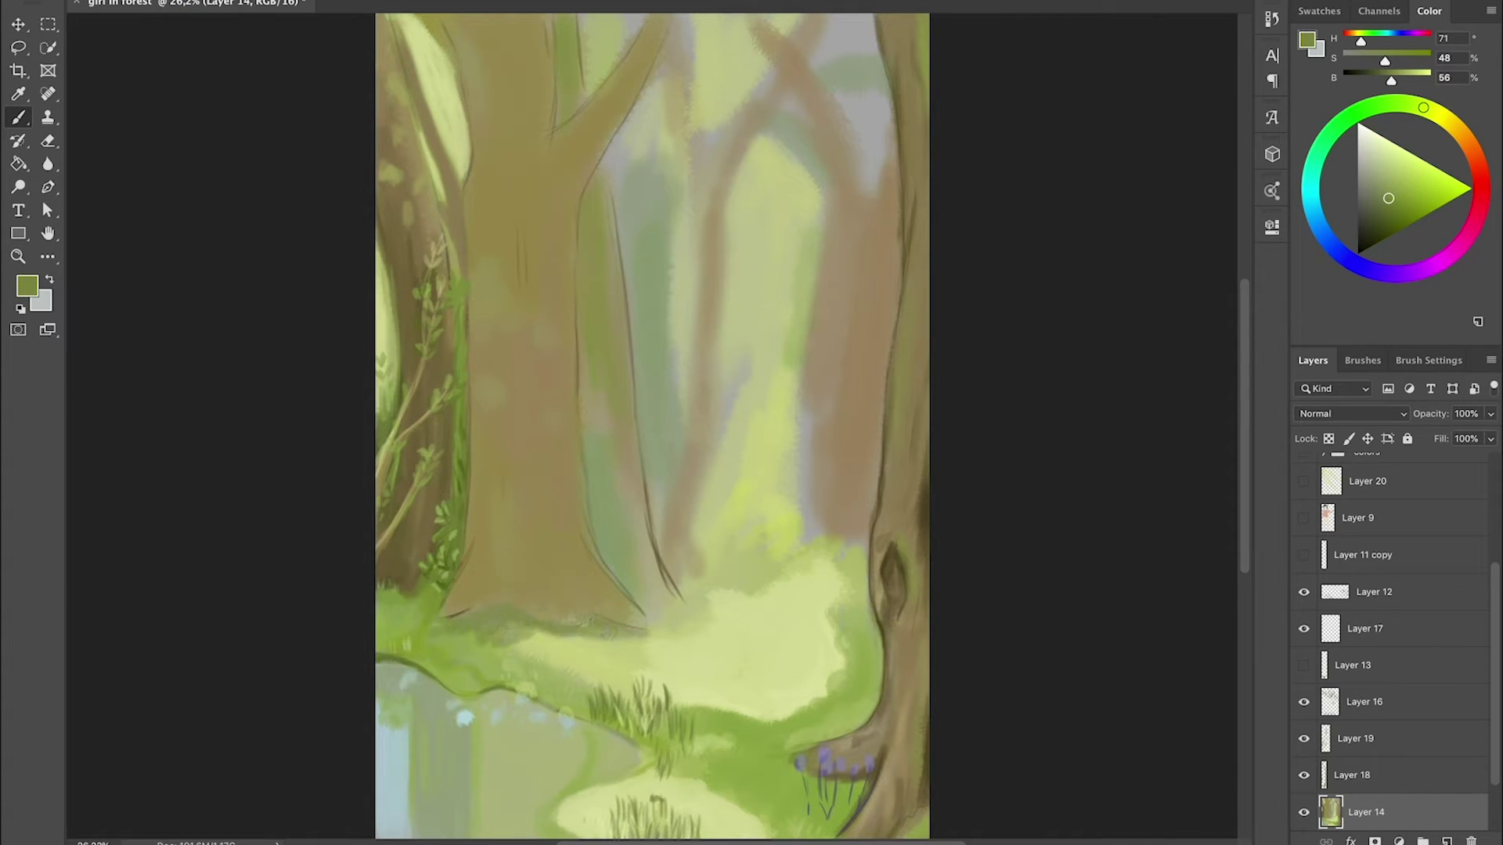
pyautogui.moveTo(664, 632)
pyautogui.mouseDown()
pyautogui.moveTo(689, 611)
pyautogui.moveTo(593, 487)
pyautogui.mouseUp()
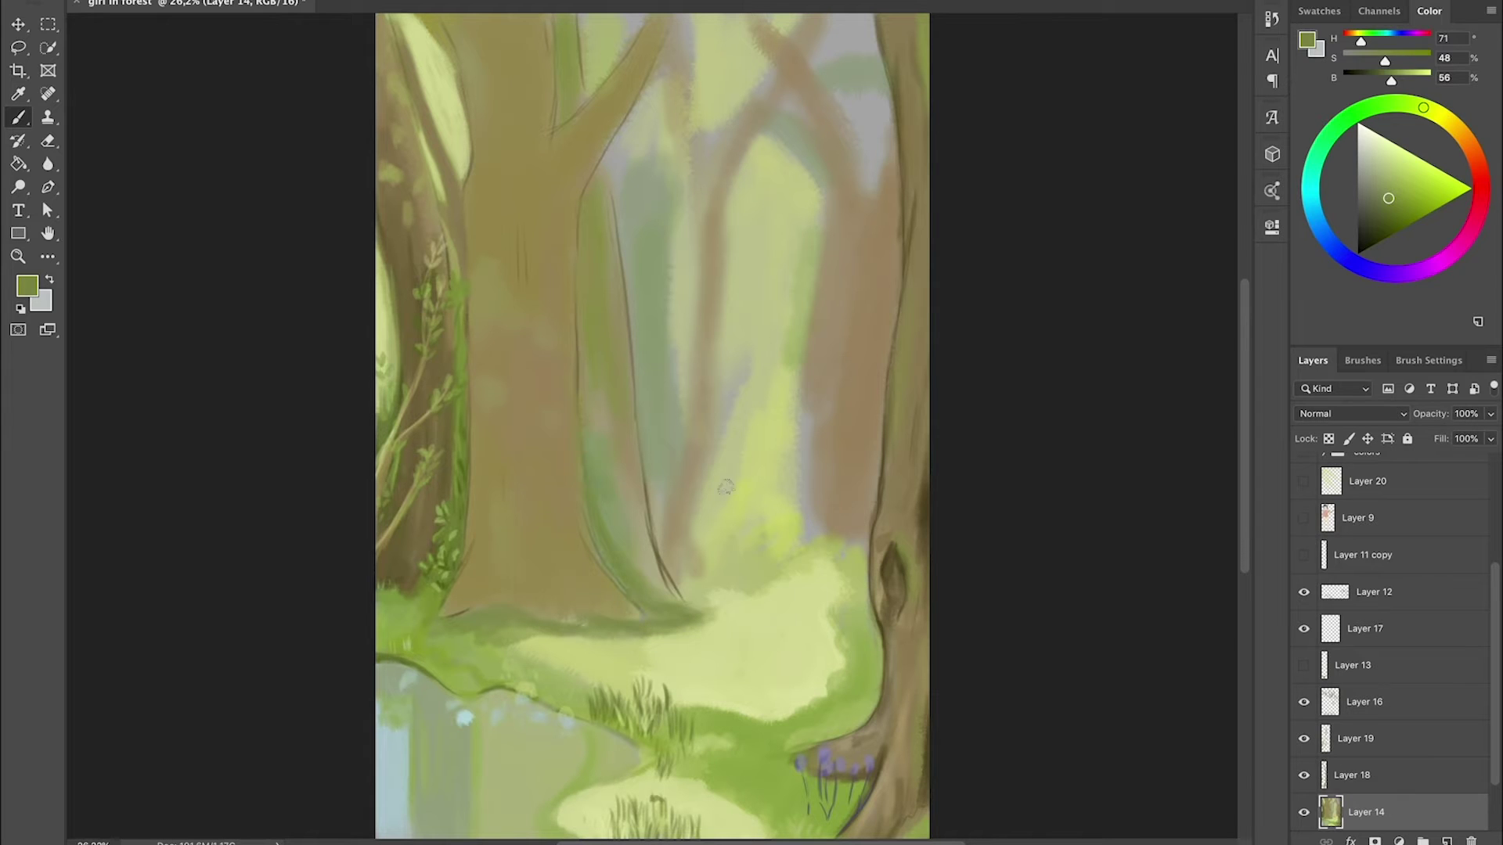
pyautogui.keyDown('alt'); pyautogui.click(779, 499); pyautogui.keyUp('alt')
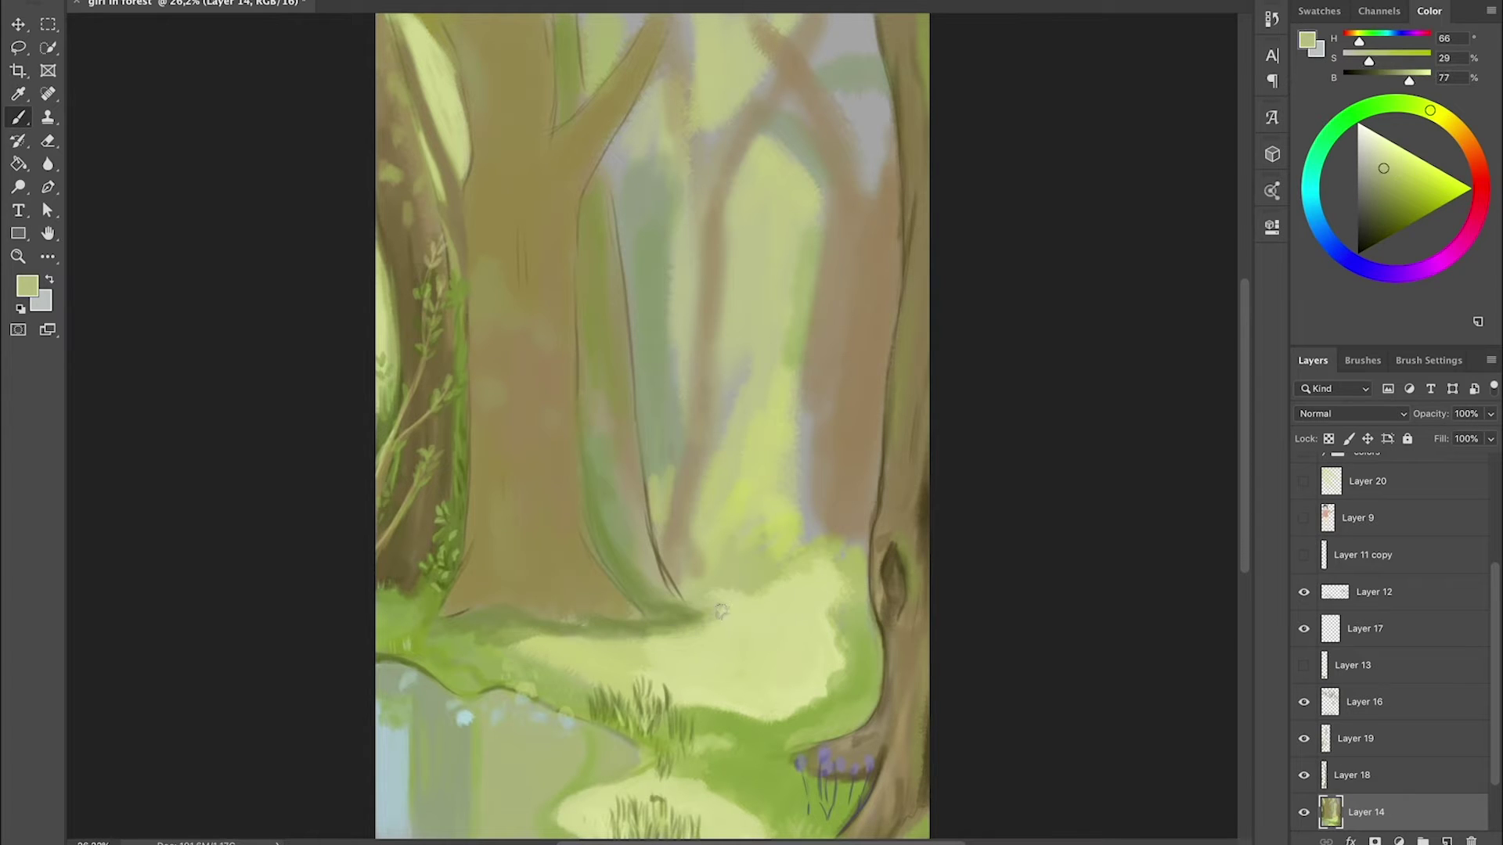
pyautogui.scroll(5, 1377, 626)
pyautogui.click(1304, 464)
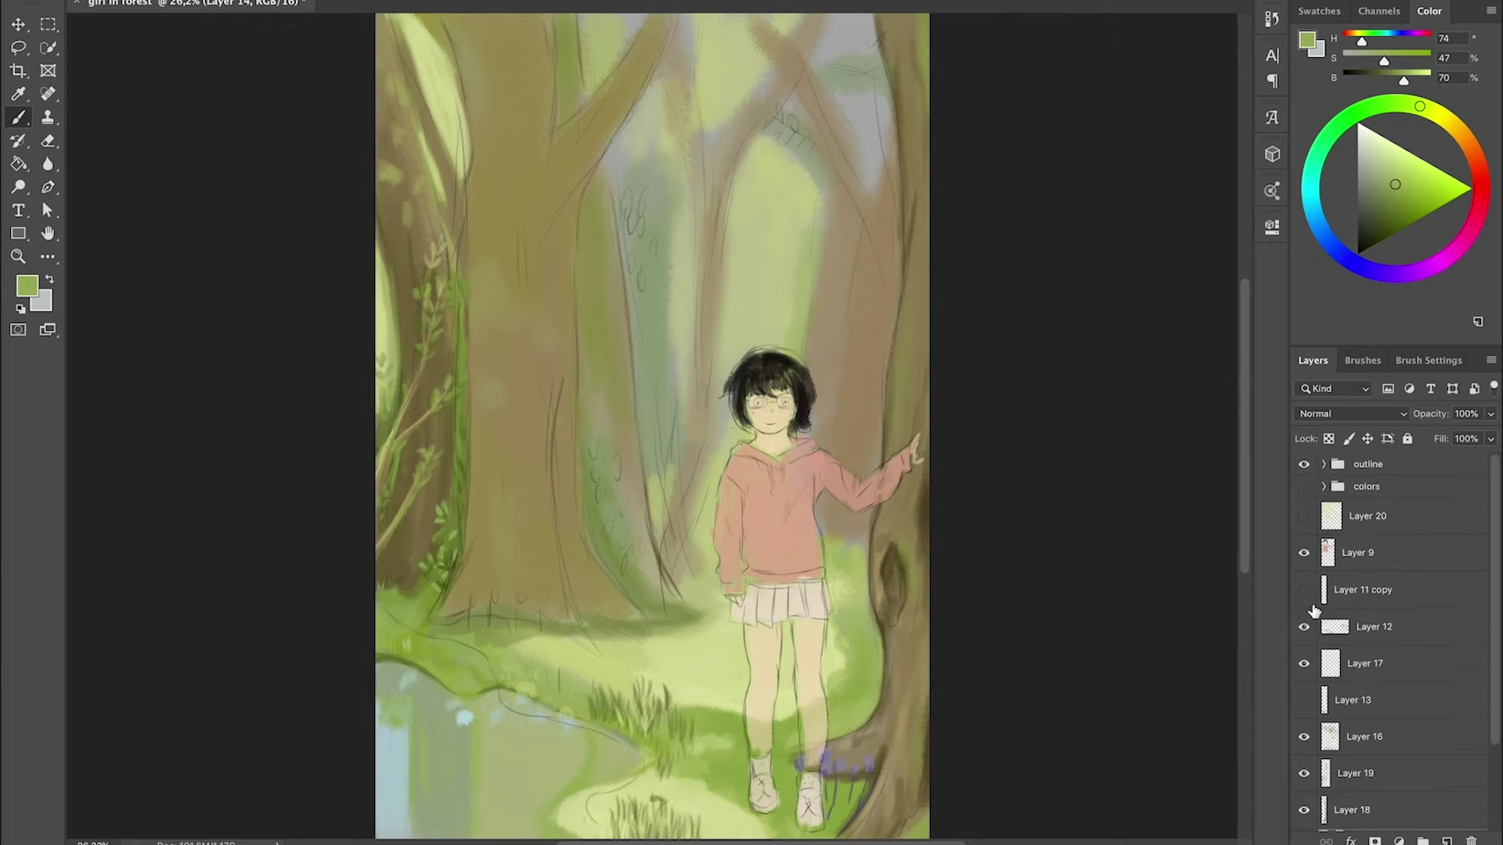
# - On a new layer below the colors group, paint cream skin on the girl's face and legs
pyautogui.hotkey('ctrl', 'shift', 'alt', 'n')
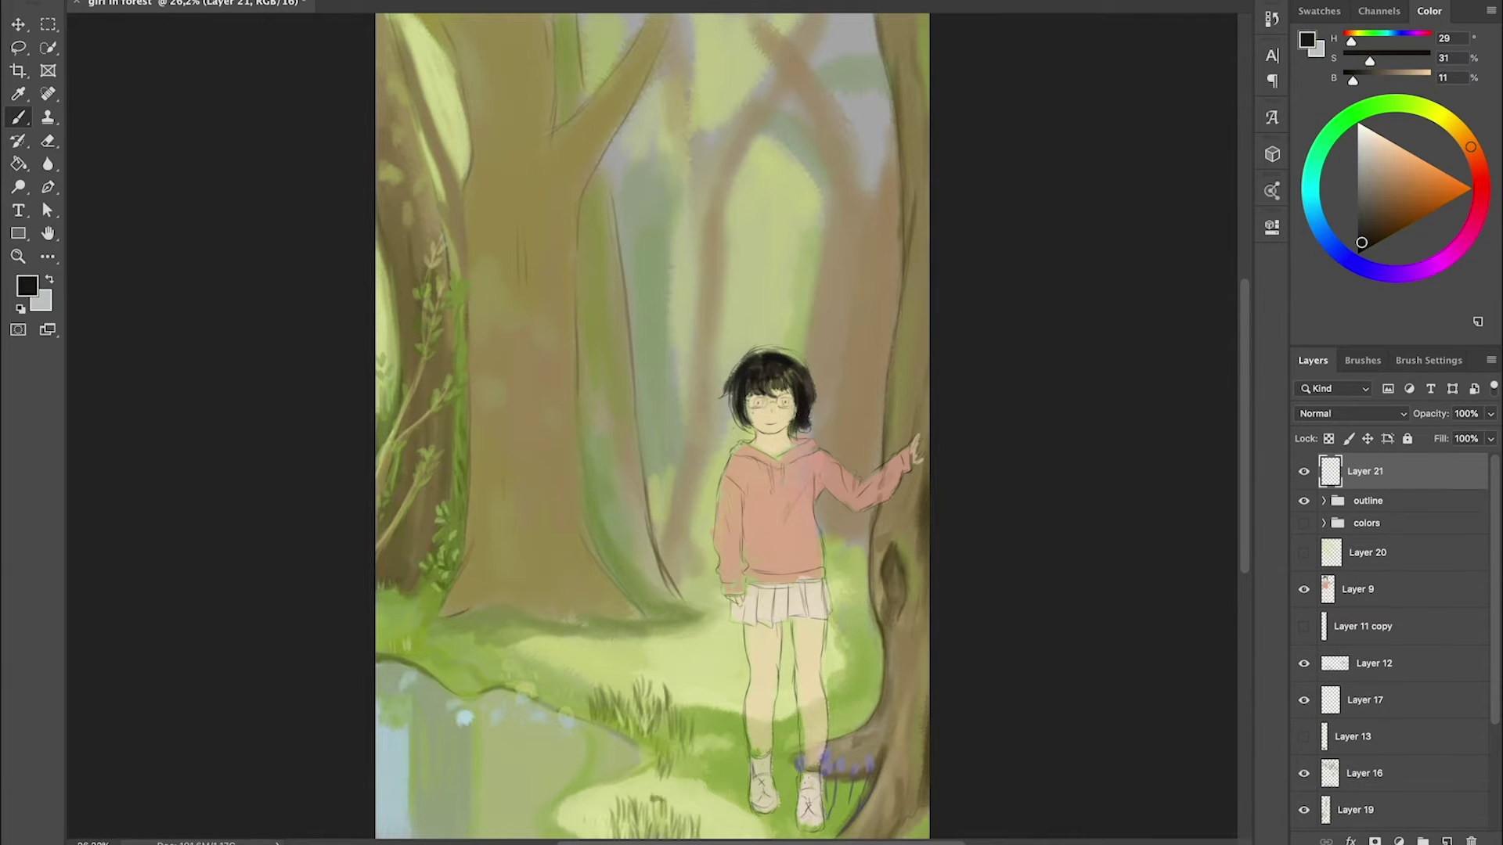
pyautogui.moveTo(1362, 470)
pyautogui.mouseDown()
pyautogui.moveTo(1396, 707)
pyautogui.moveTo(1366, 518)
pyautogui.mouseUp()
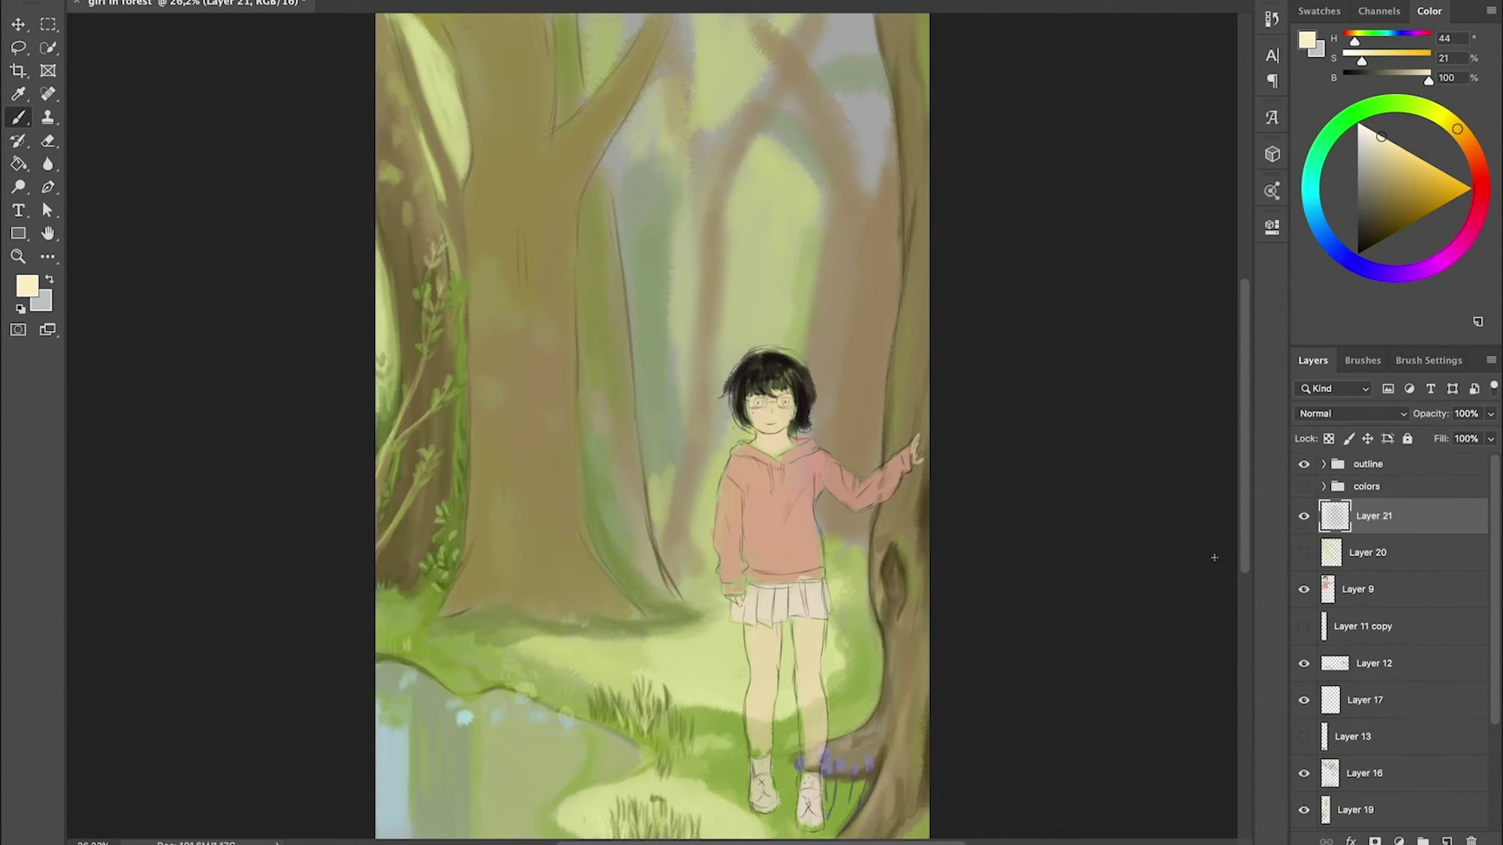
pyautogui.moveTo(771, 396); pyautogui.dragTo(783, 454)
pyautogui.moveTo(803, 653); pyautogui.dragTo(818, 767)
pyautogui.moveTo(755, 626)
pyautogui.mouseDown()
pyautogui.moveTo(767, 673)
pyautogui.moveTo(753, 698)
pyautogui.mouseUp()
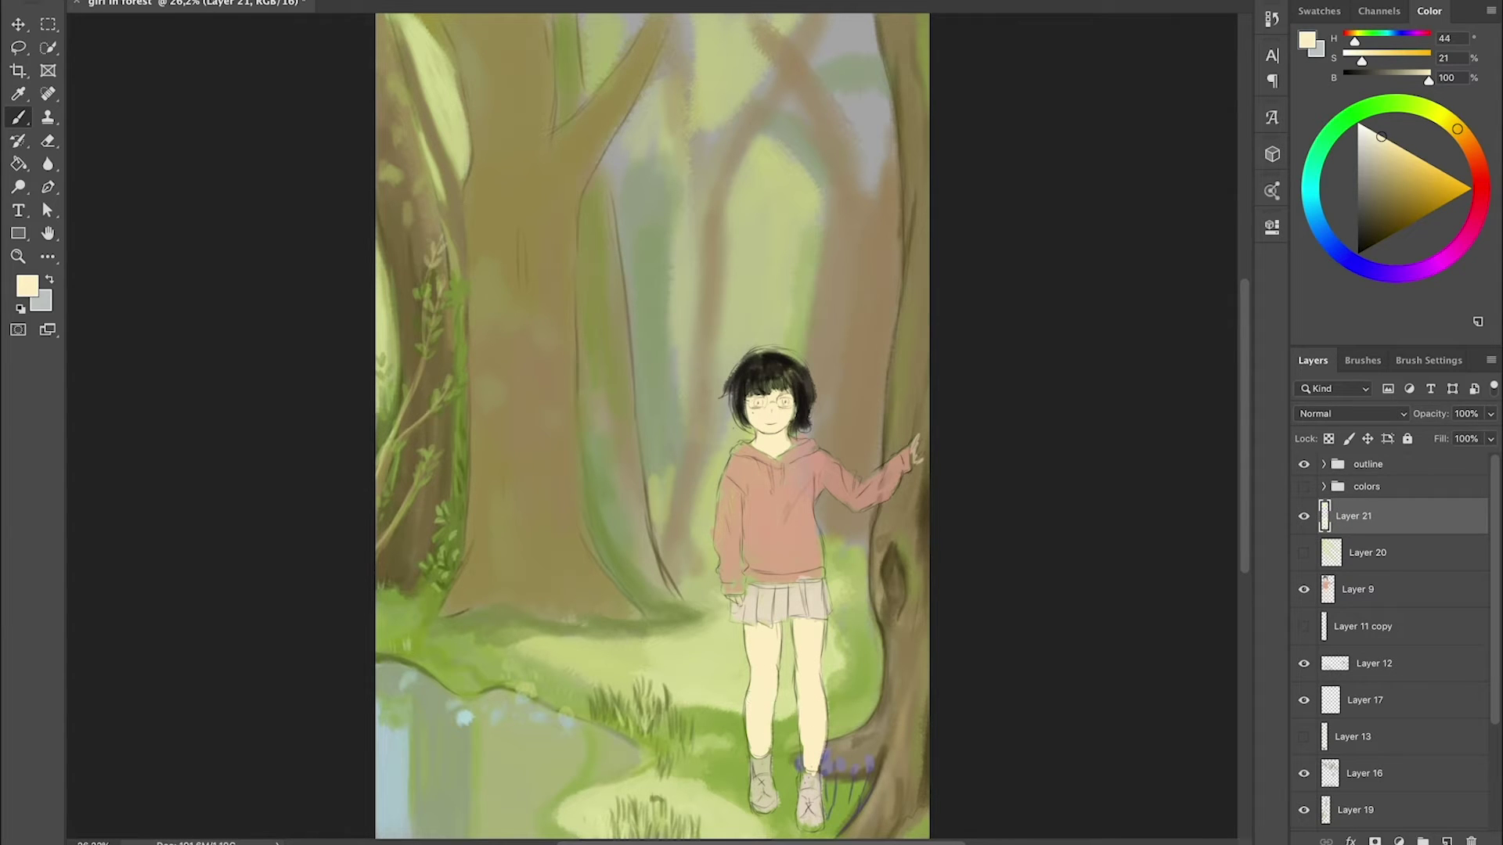
# - Paint hoodie pink onto the raised sleeve, then hide the girl again
pyautogui.keyDown('alt'); pyautogui.click(804, 615); pyautogui.keyUp('alt')
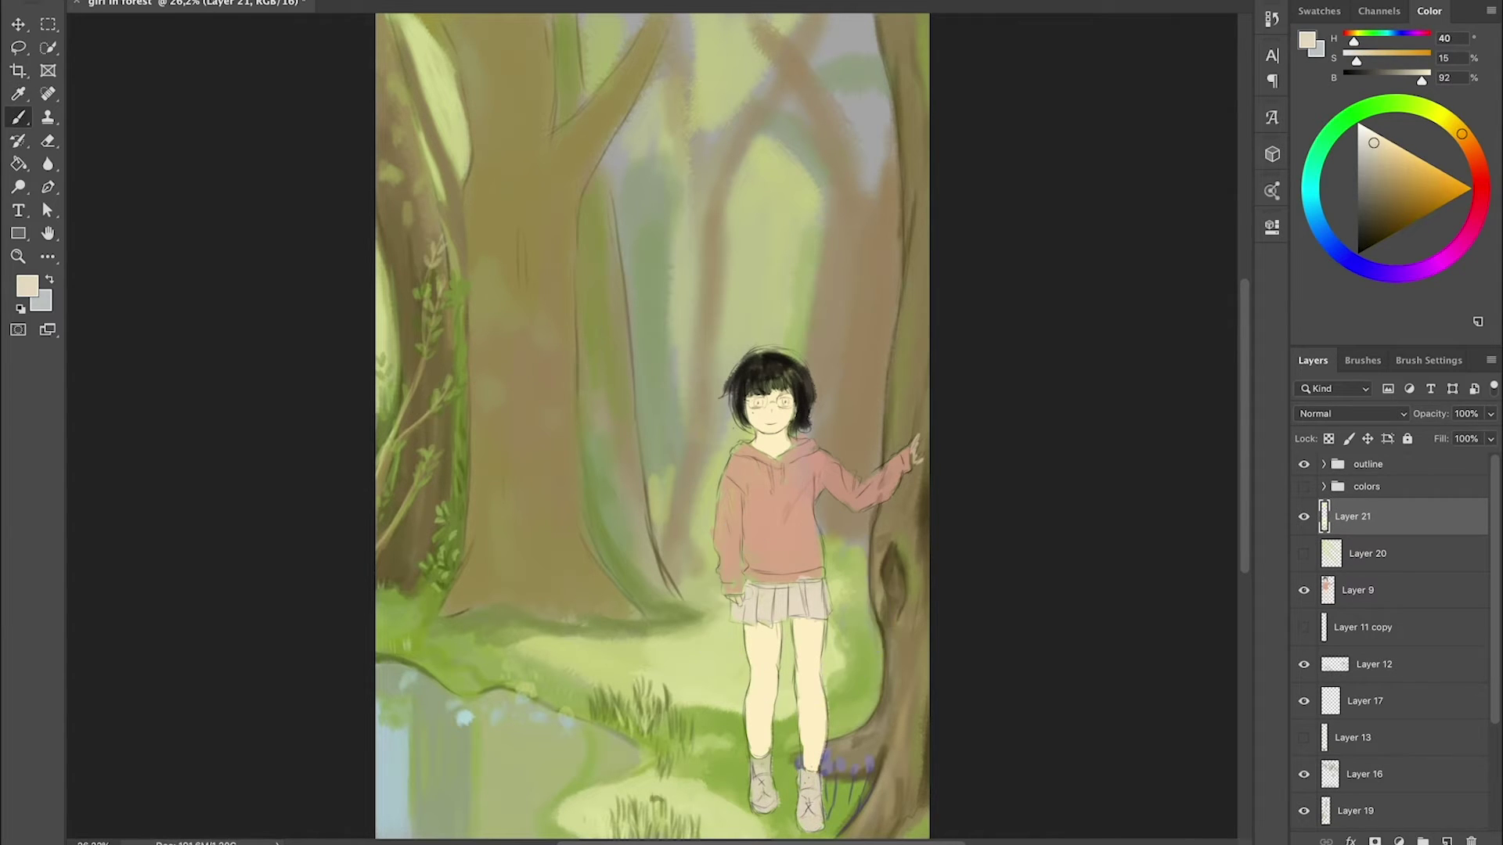
pyautogui.keyDown('alt'); pyautogui.click(830, 478); pyautogui.keyUp('alt')
pyautogui.moveTo(818, 486); pyautogui.dragTo(908, 458)
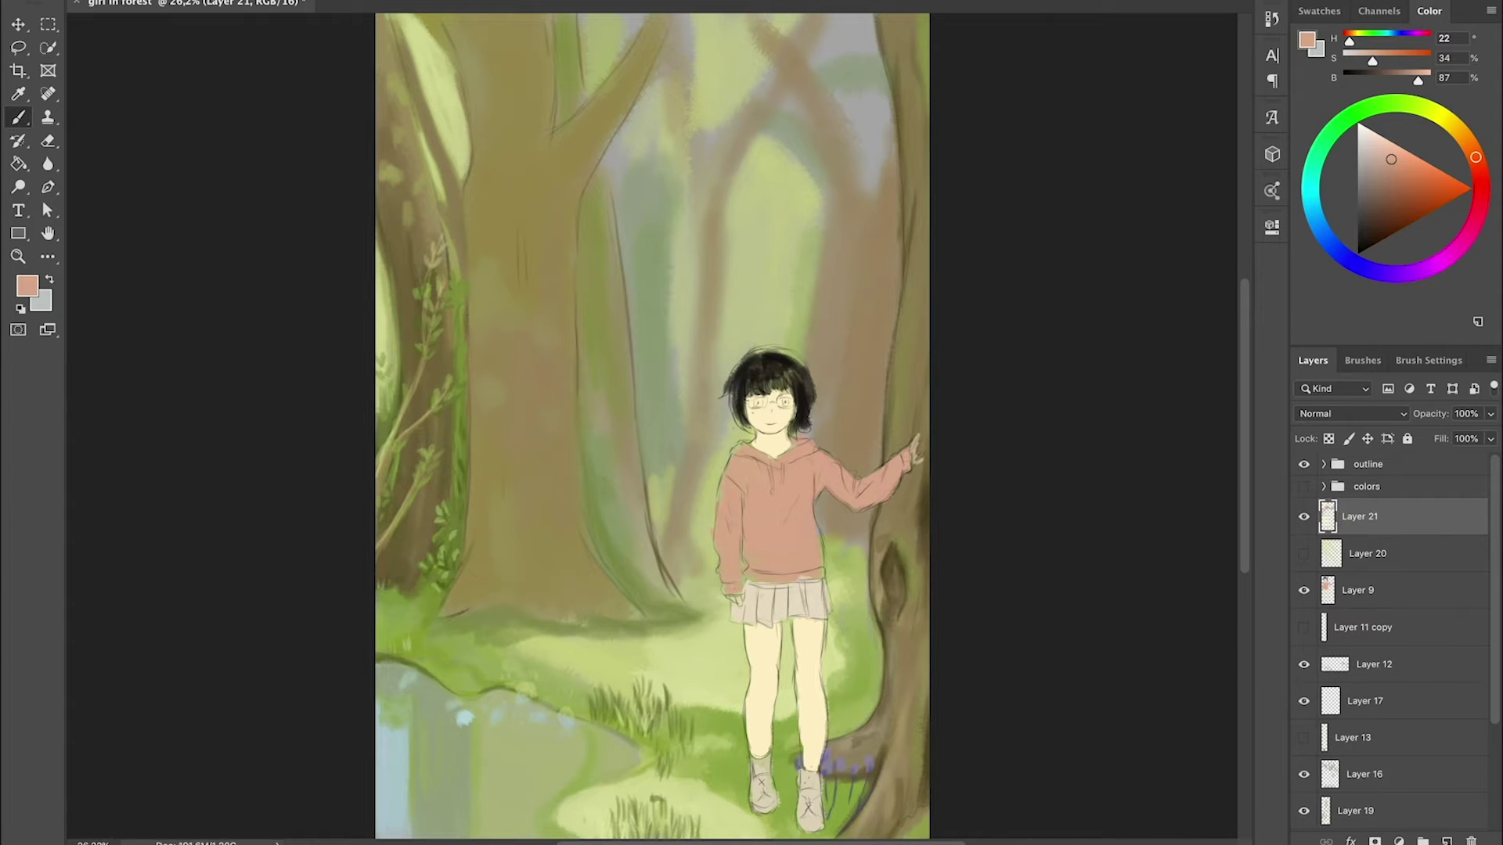
pyautogui.keyDown('alt'); pyautogui.click(1304, 762); pyautogui.keyUp('alt')
# - On Layer 14, darken the trunk's left edge with a sampled dark brown
pyautogui.press('i')
pyautogui.click(462, 212)
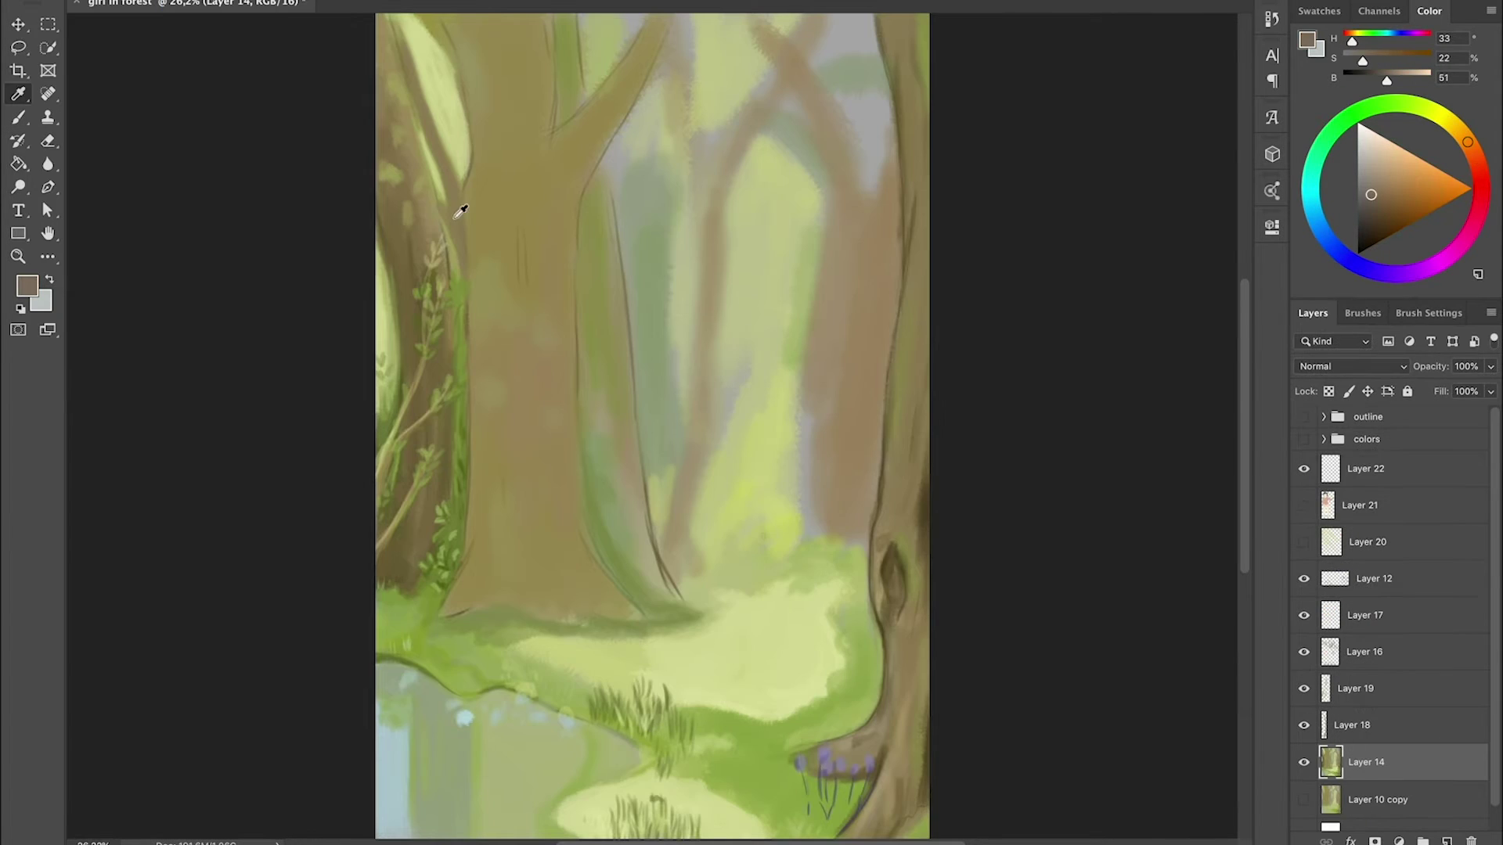
pyautogui.click(888, 562)
pyautogui.press('b')
pyautogui.moveTo(469, 216); pyautogui.dragTo(471, 359)
pyautogui.moveTo(460, 0); pyautogui.dragTo(467, 43)
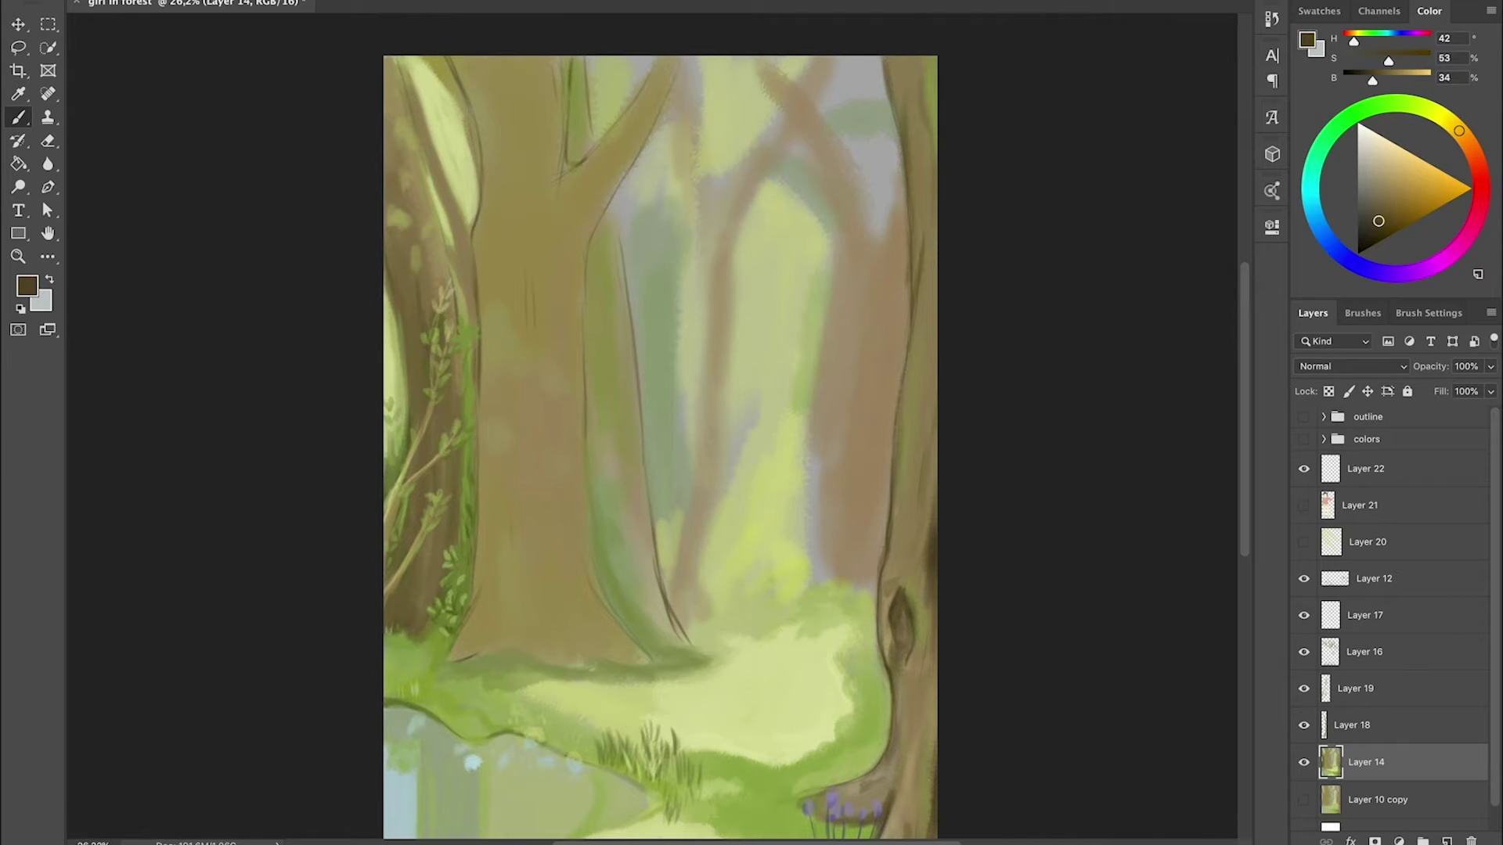
# - Paint light tan along the trunk's right edge and light green near the upper branch
pyautogui.keyDown('alt'); pyautogui.click(587, 129); pyautogui.keyUp('alt')
pyautogui.keyDown('alt'); pyautogui.click(557, 178); pyautogui.keyUp('alt')
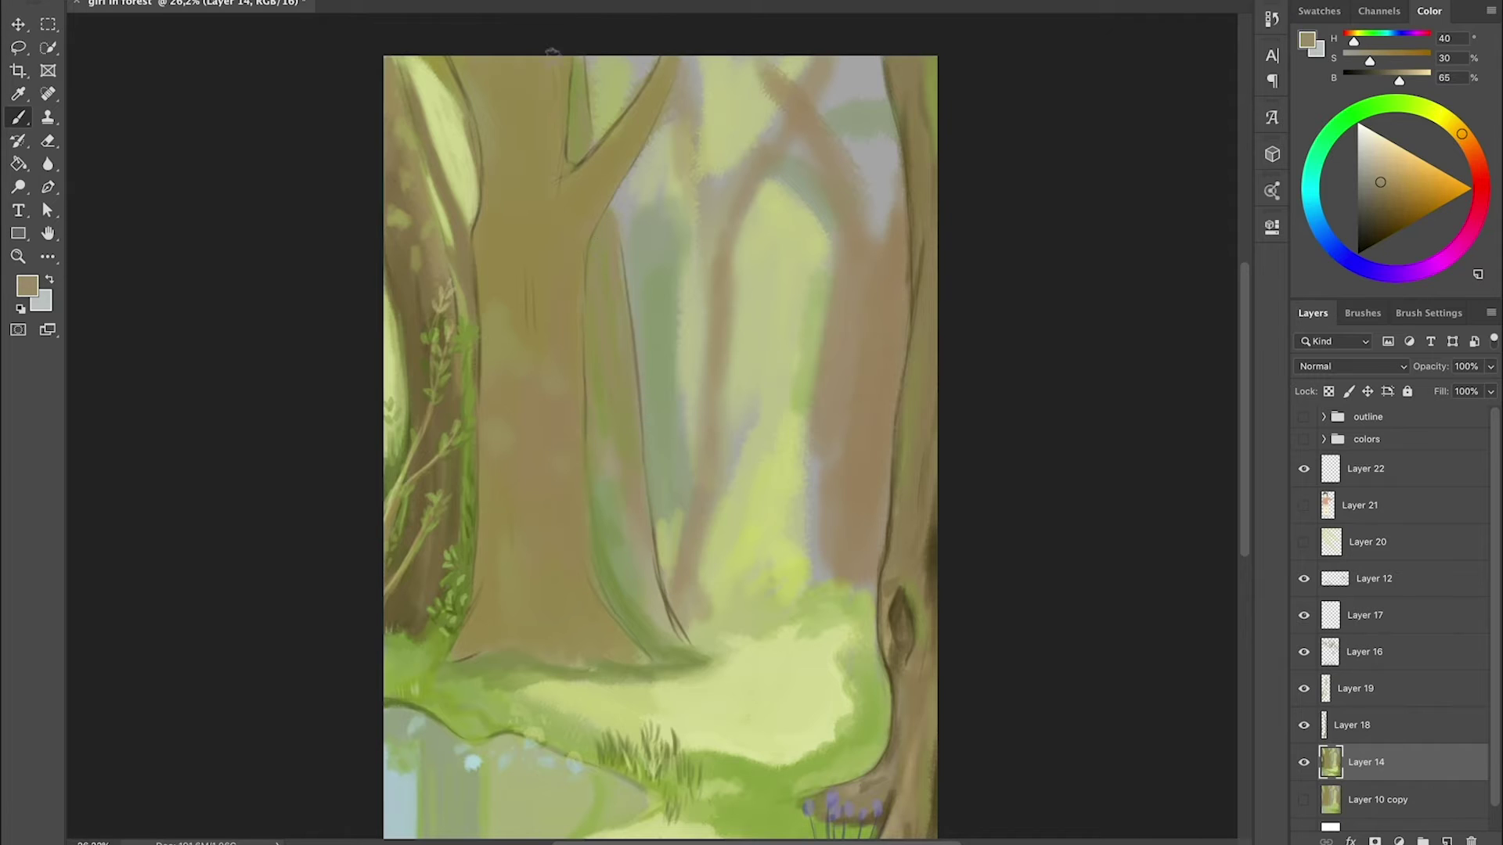
pyautogui.moveTo(595, 60); pyautogui.dragTo(645, 258)
pyautogui.keyDown('alt'); pyautogui.click(626, 86); pyautogui.keyUp('alt')
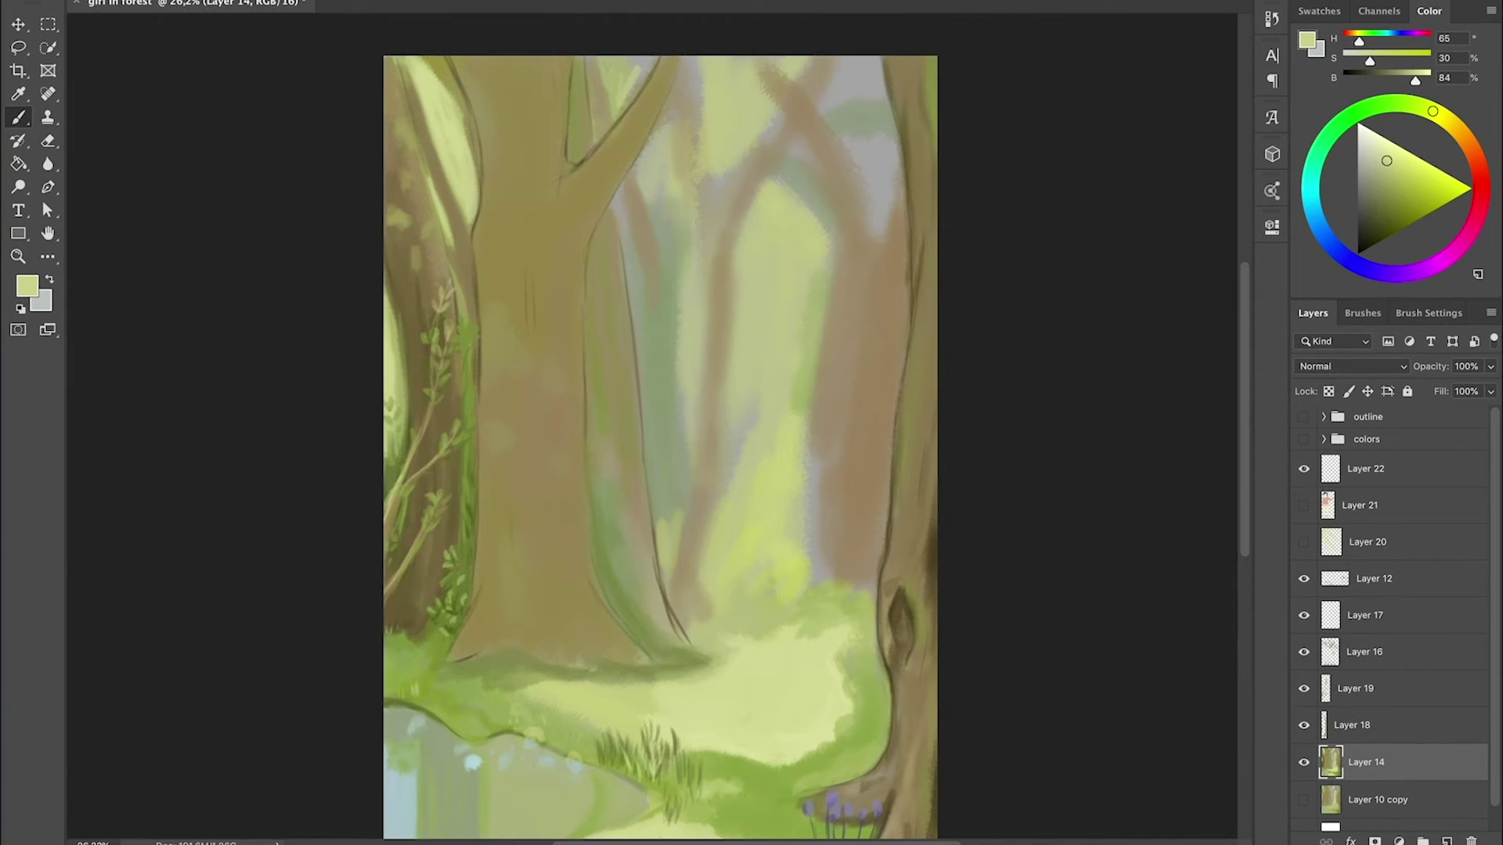
pyautogui.moveTo(626, 86); pyautogui.dragTo(641, 63)
# - Add dark brown texture down the main trunk, its right edge and top
pyautogui.keyDown('alt'); pyautogui.click(636, 98); pyautogui.keyUp('alt')
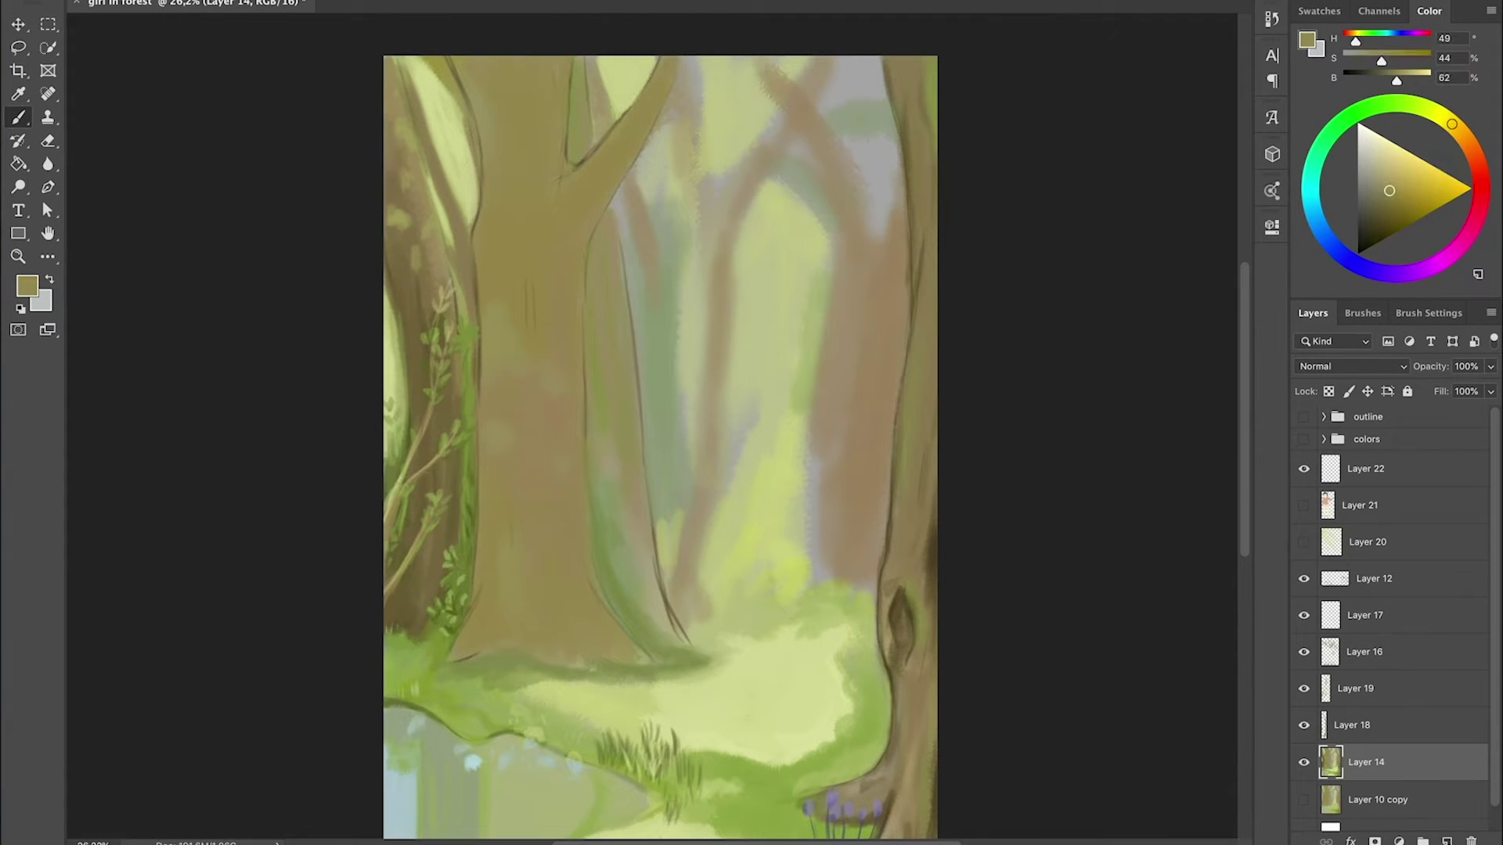
pyautogui.keyDown('alt'); pyautogui.click(511, 52); pyautogui.keyUp('alt')
pyautogui.moveTo(510, 482); pyautogui.dragTo(514, 618)
pyautogui.moveTo(552, 516); pyautogui.dragTo(606, 611)
pyautogui.moveTo(517, 159); pyautogui.dragTo(540, 231)
pyautogui.moveTo(523, 61); pyautogui.dragTo(563, 90)
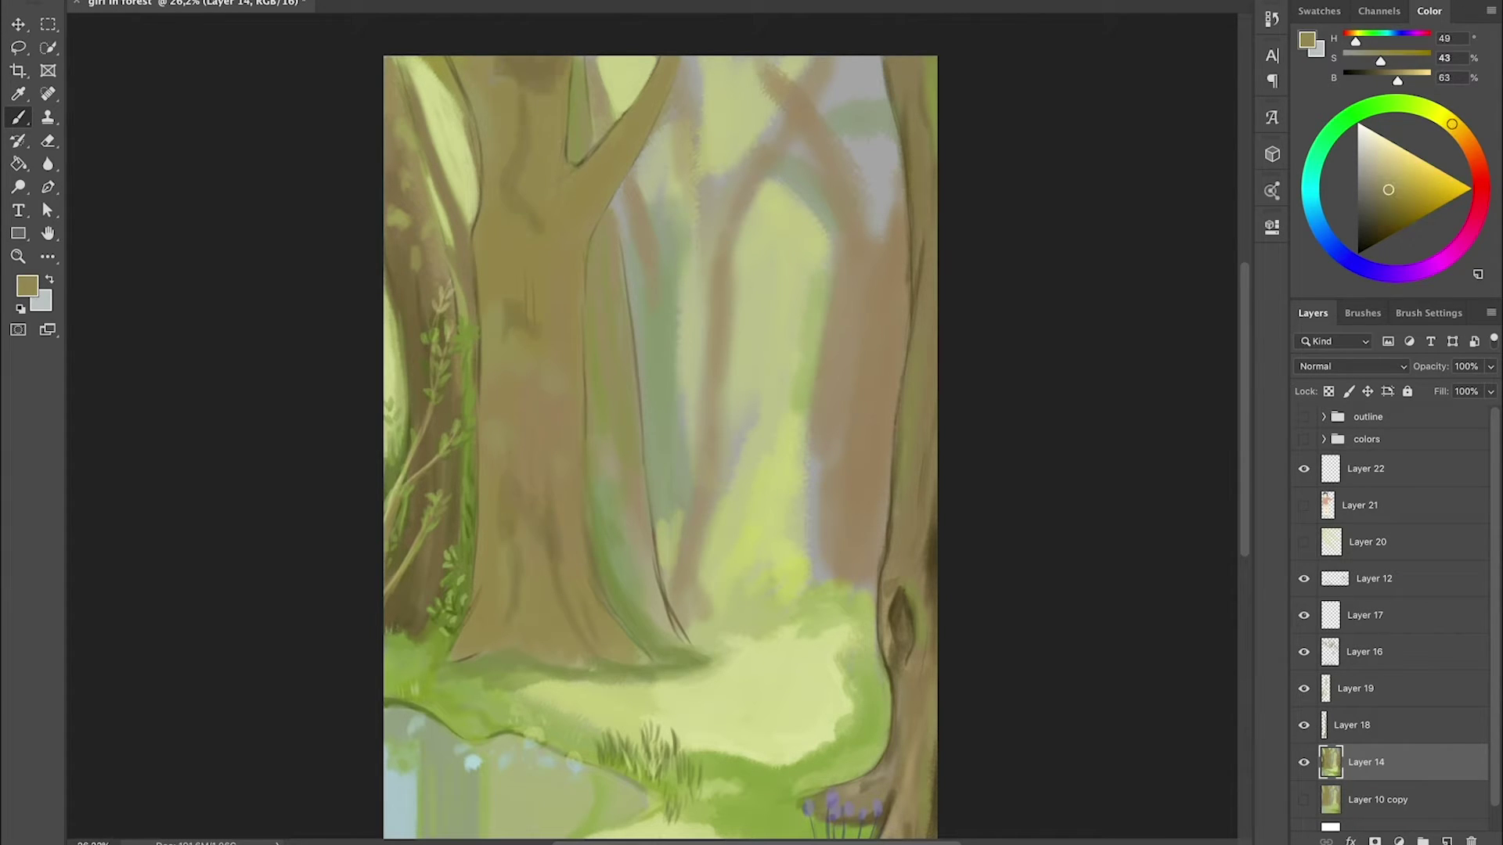
# - Deepen the trunk shading with darker browns, then dab pale-green light patches
pyautogui.keyDown('alt'); pyautogui.click(585, 95); pyautogui.keyUp('alt')
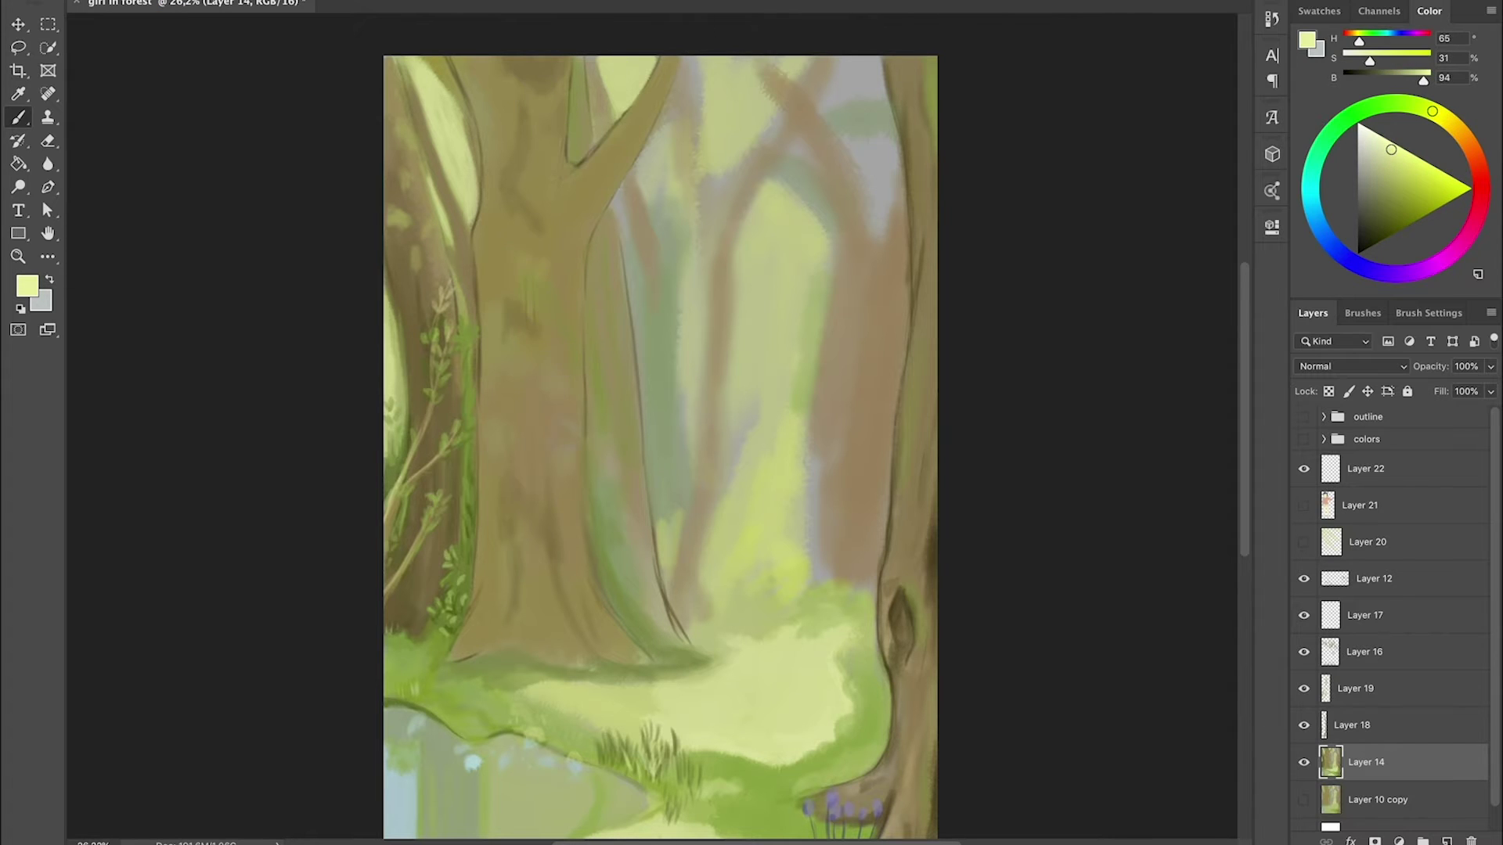
pyautogui.keyDown('alt'); pyautogui.click(523, 159); pyautogui.keyUp('alt')
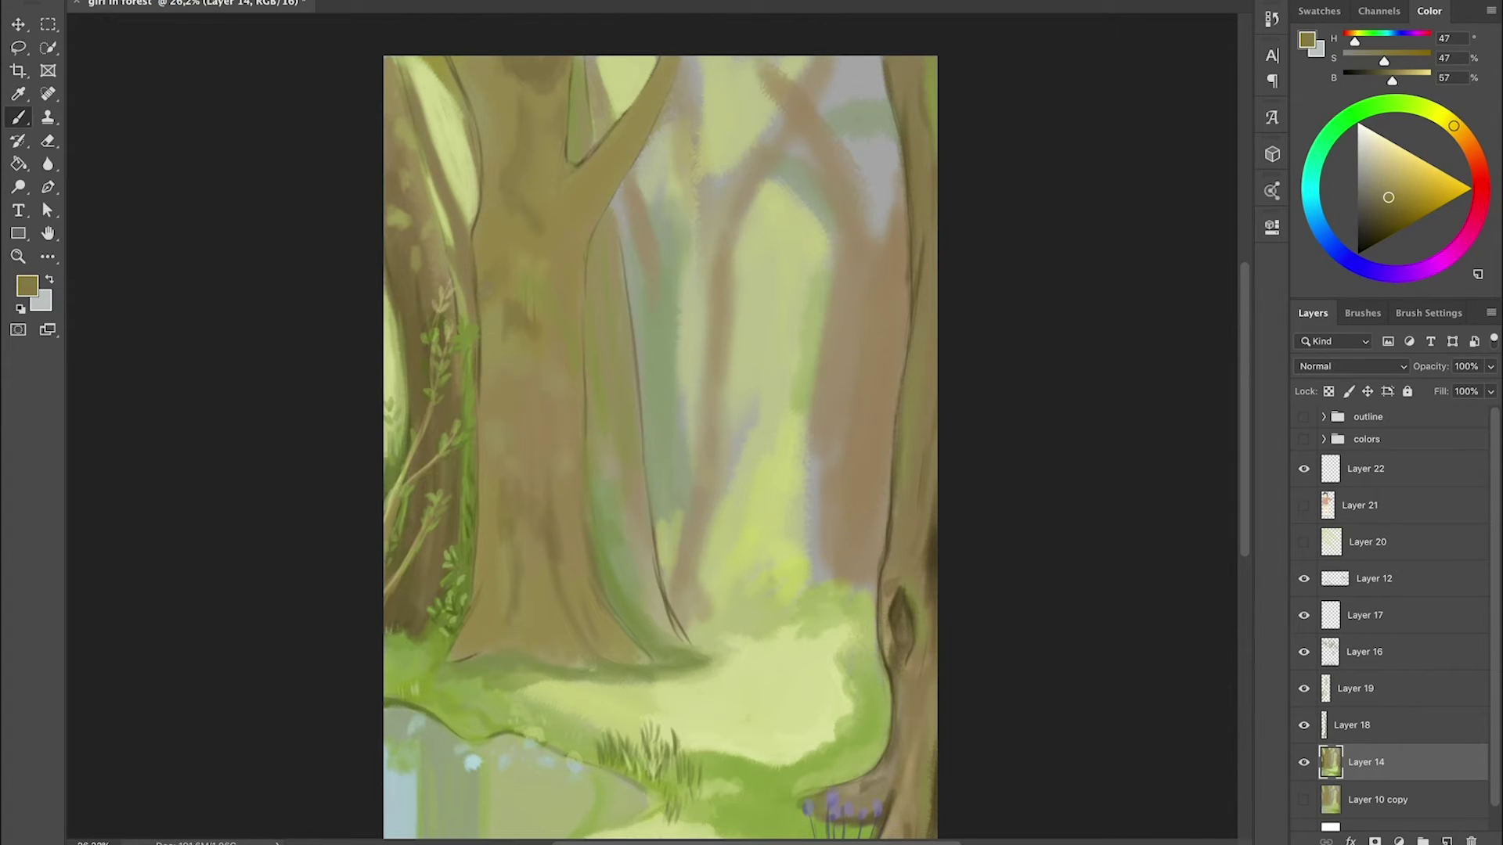
pyautogui.keyDown('alt'); pyautogui.click(507, 264); pyautogui.keyUp('alt')
pyautogui.moveTo(501, 443); pyautogui.dragTo(563, 615)
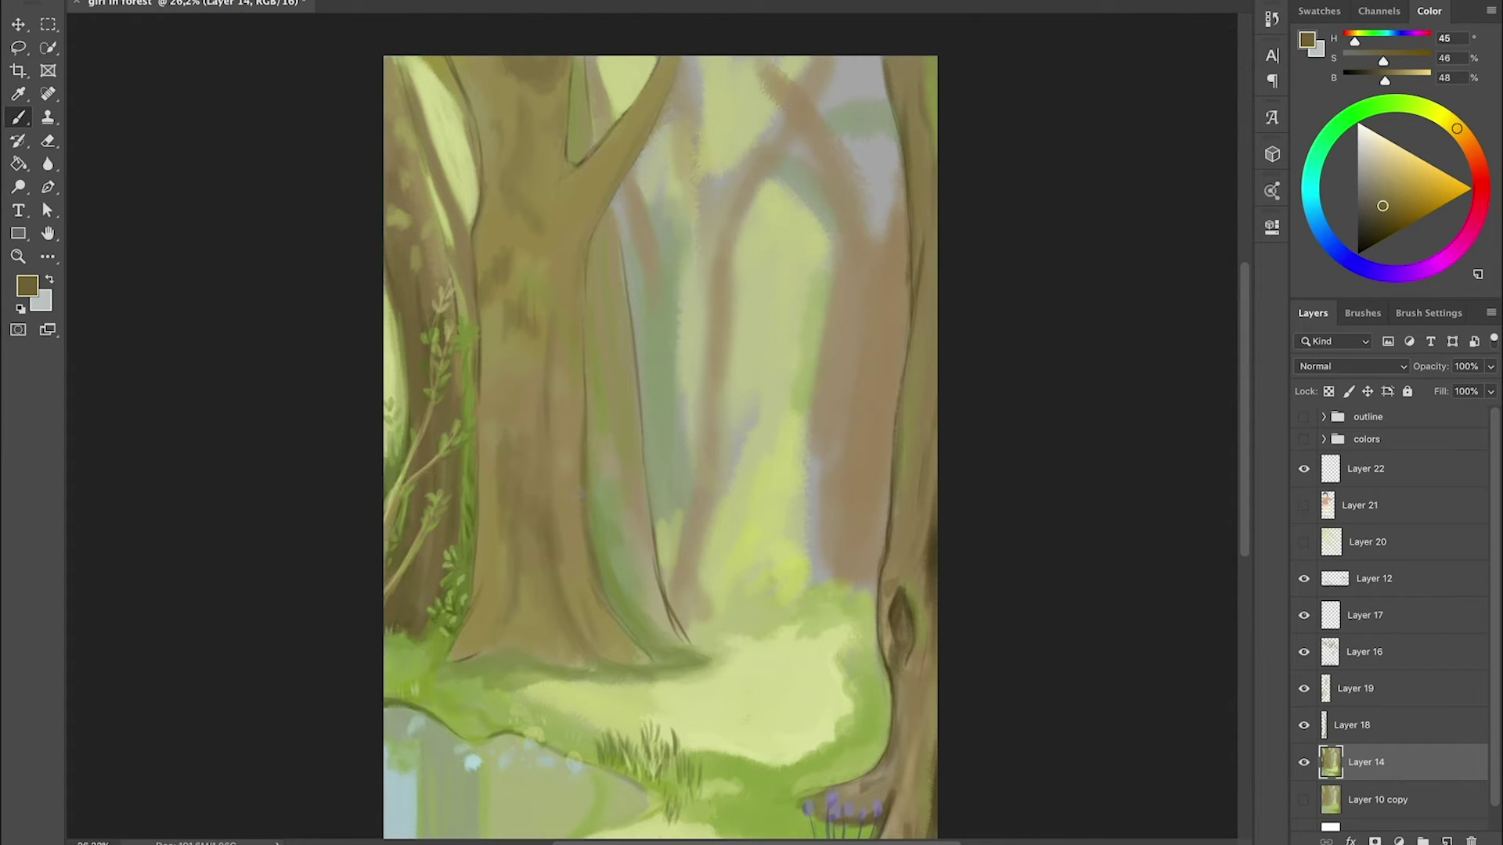
pyautogui.moveTo(595, 664); pyautogui.dragTo(587, 603)
pyautogui.moveTo(540, 535); pyautogui.dragTo(579, 282)
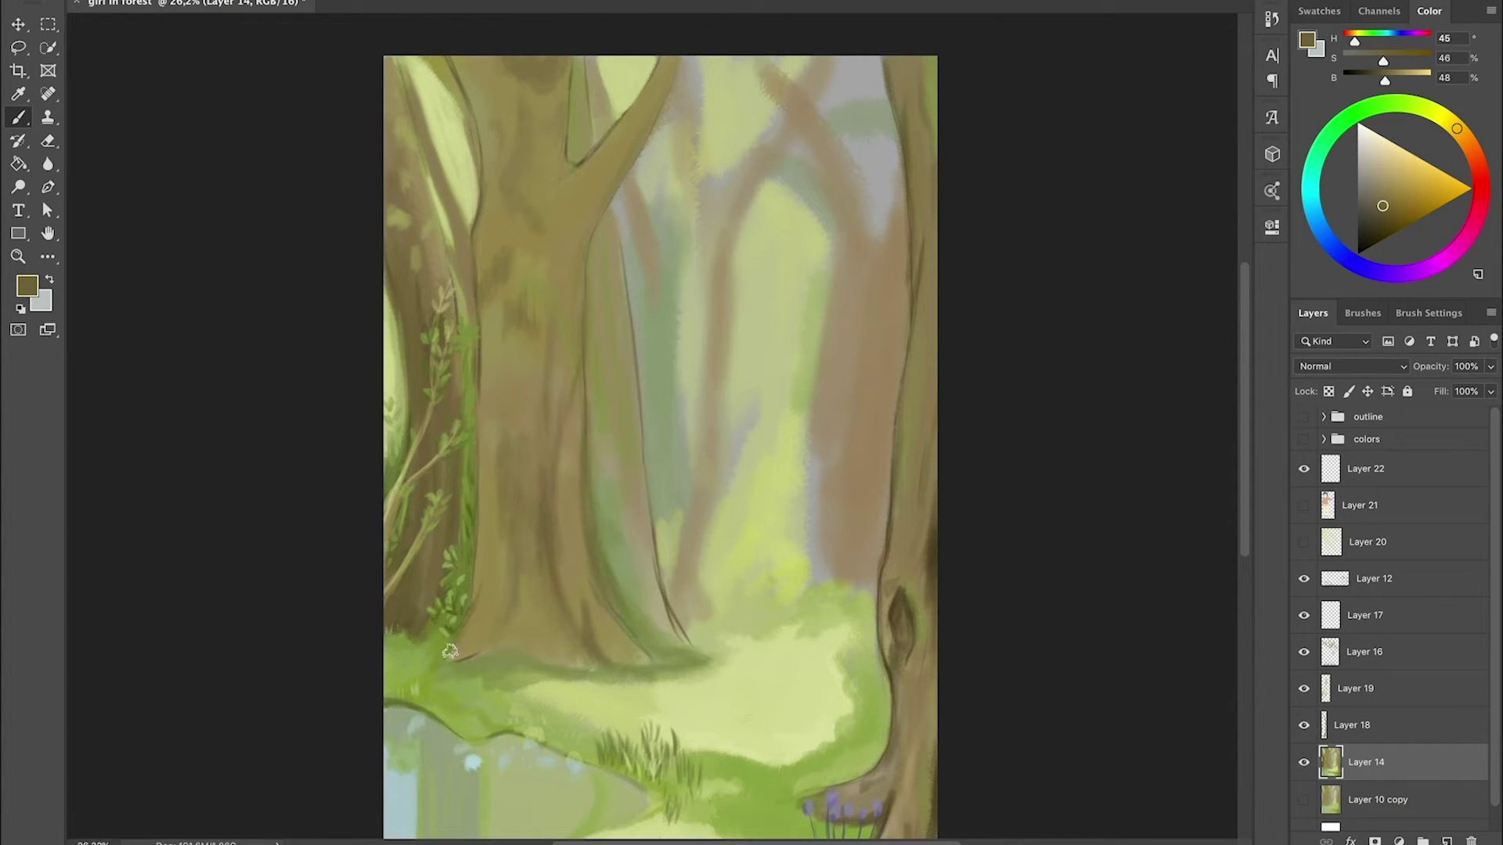
pyautogui.keyDown('alt'); pyautogui.click(566, 630); pyautogui.keyUp('alt')
pyautogui.moveTo(548, 608); pyautogui.dragTo(557, 450)
pyautogui.moveTo(559, 507); pyautogui.dragTo(561, 435)
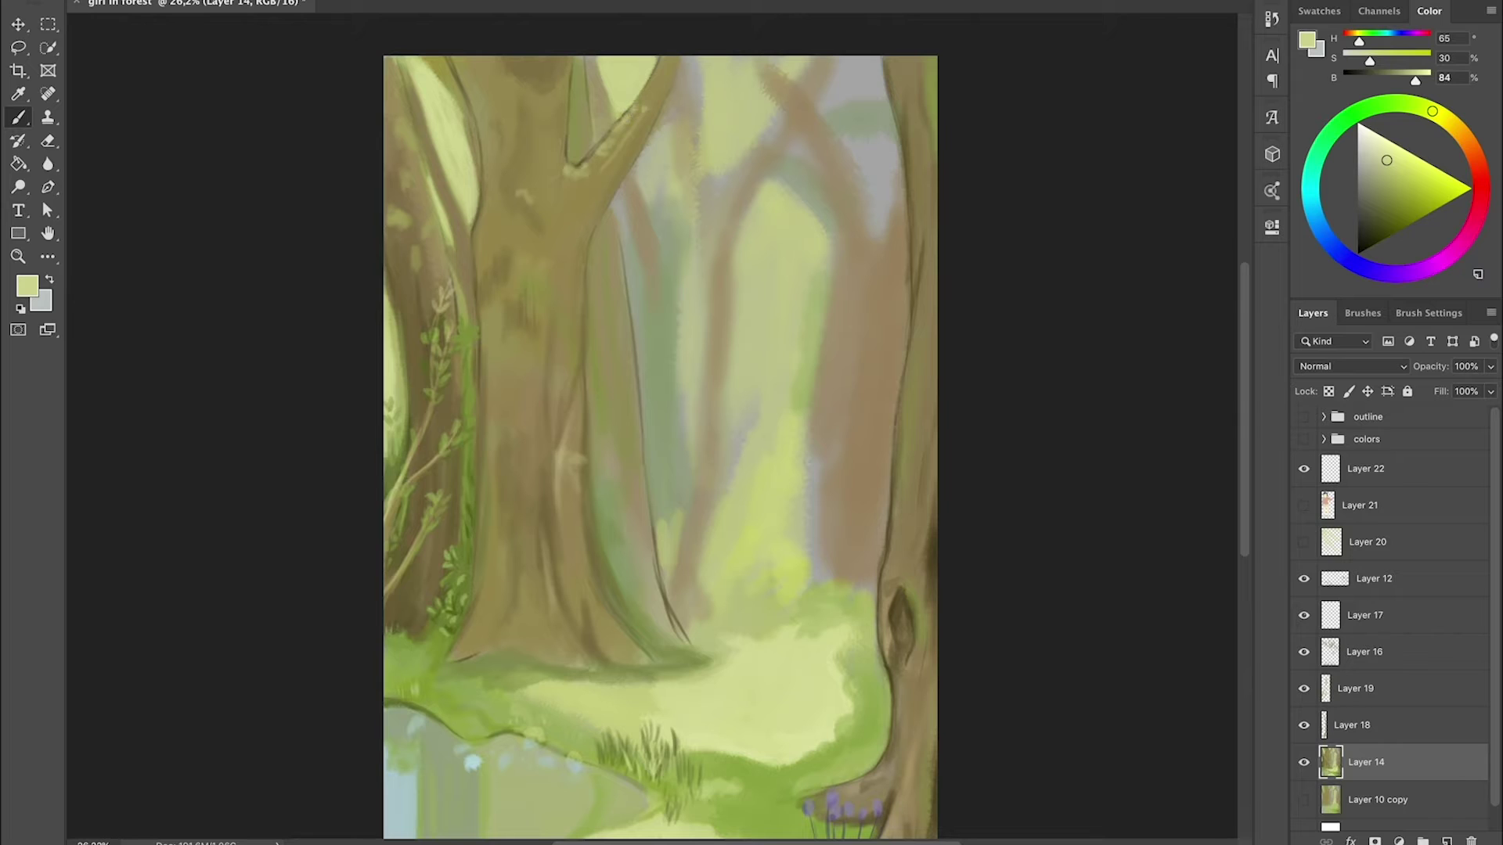
# - Paint pale-green sunlight patches over the upper and lower trunk
pyautogui.moveTo(478, 287)
pyautogui.mouseDown()
pyautogui.moveTo(486, 339)
pyautogui.moveTo(513, 342)
pyautogui.moveTo(546, 434)
pyautogui.moveTo(497, 385)
pyautogui.moveTo(547, 443)
pyautogui.mouseUp()
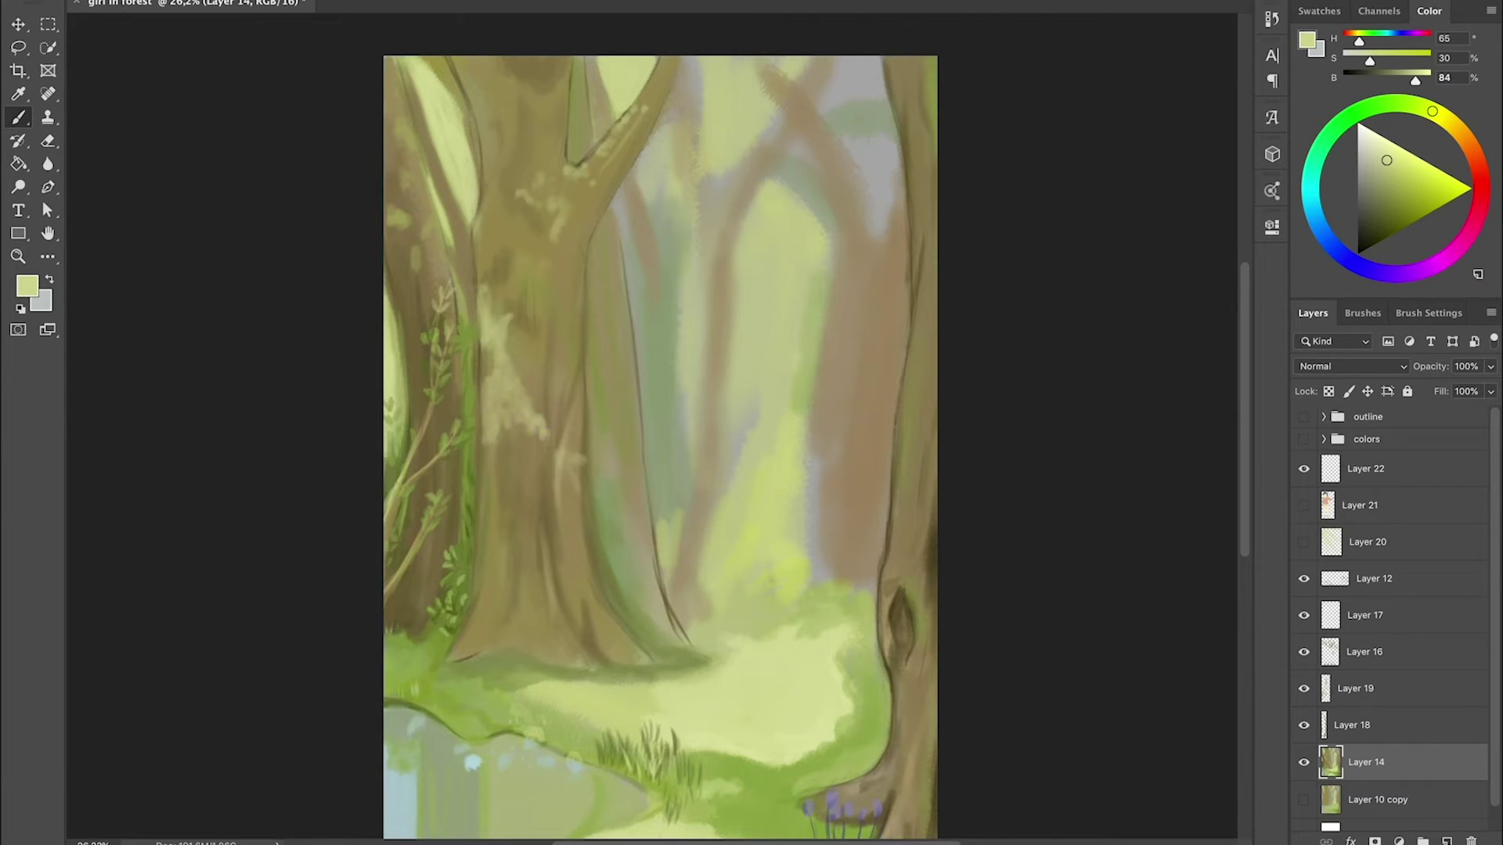
pyautogui.moveTo(523, 349)
pyautogui.mouseDown()
pyautogui.moveTo(546, 375)
pyautogui.moveTo(520, 274)
pyautogui.mouseUp()
pyautogui.moveTo(575, 368); pyautogui.dragTo(572, 351)
pyautogui.moveTo(484, 517); pyautogui.dragTo(517, 603)
pyautogui.moveTo(482, 450); pyautogui.dragTo(532, 497)
pyautogui.moveTo(486, 384); pyautogui.dragTo(517, 399)
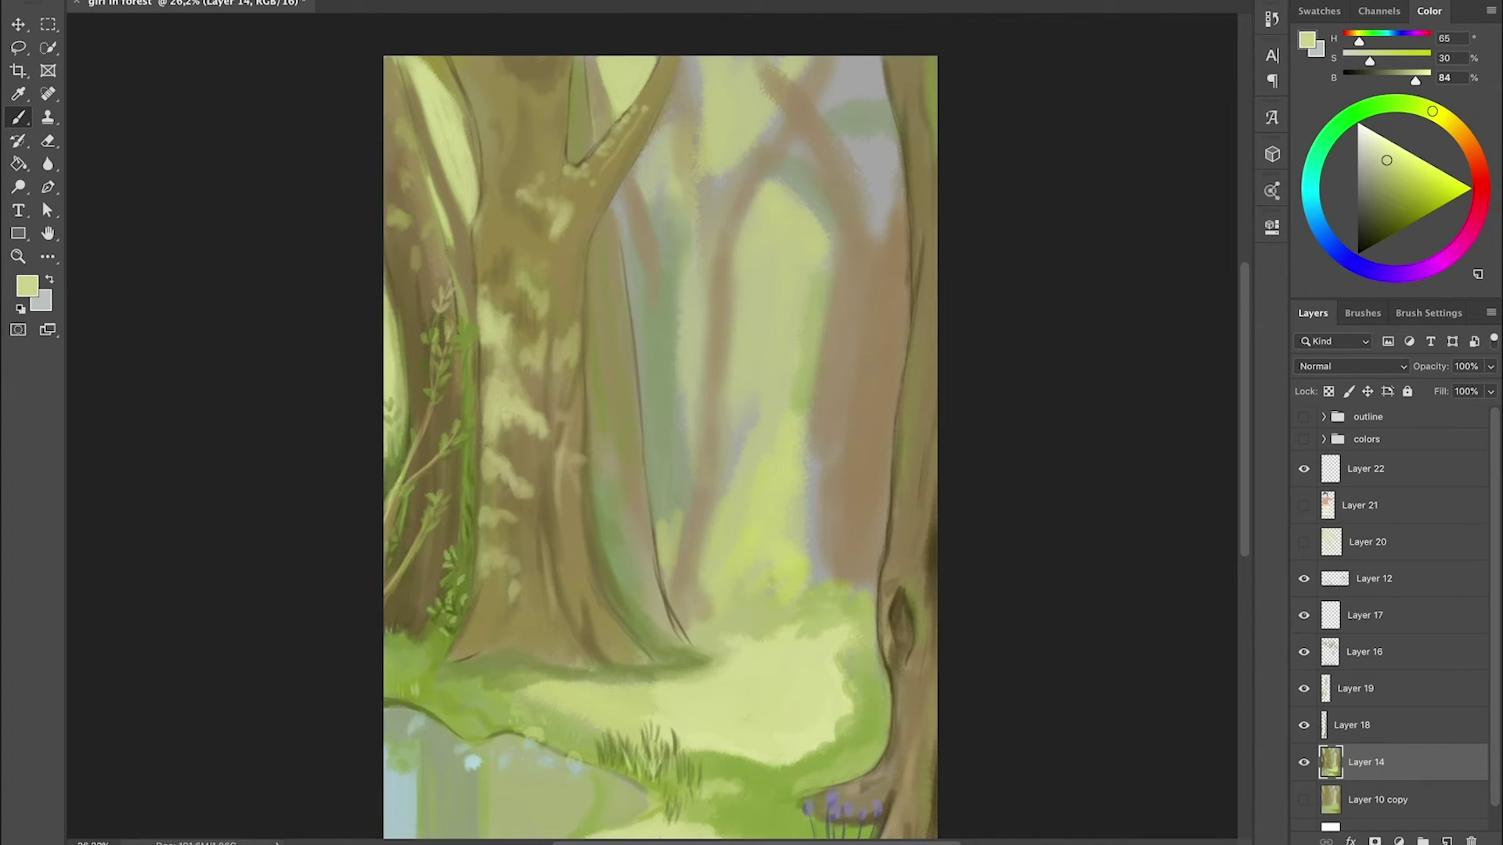
# - Resample trunk browns, light green and olive-brown, and check the brush presets
pyautogui.keyDown('alt'); pyautogui.click(543, 540); pyautogui.keyUp('alt')
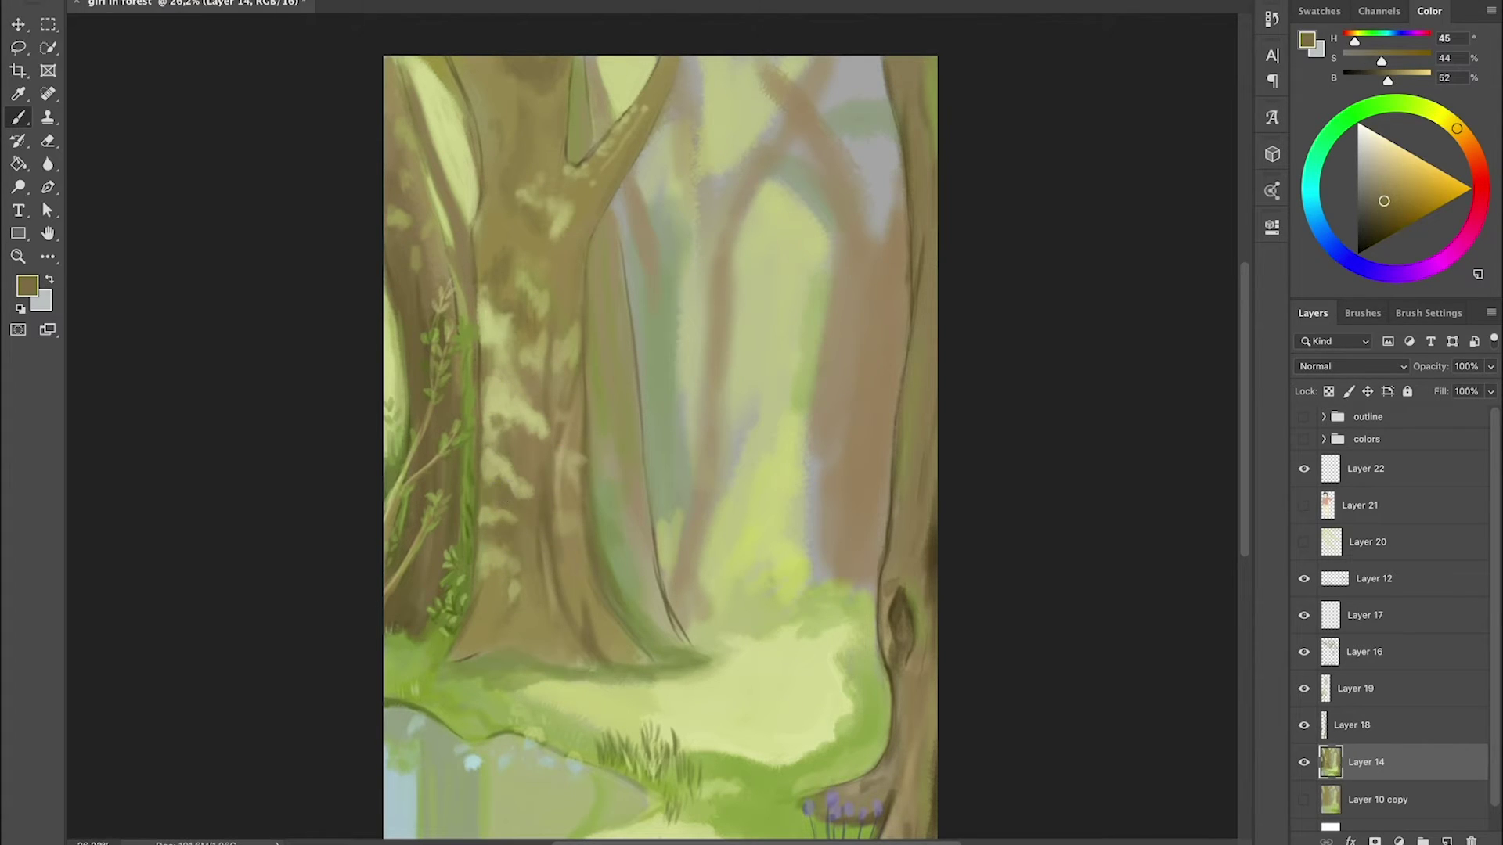
pyautogui.keyDown('alt'); pyautogui.click(489, 367); pyautogui.keyUp('alt')
pyautogui.keyDown('alt'); pyautogui.click(551, 454); pyautogui.keyUp('alt')
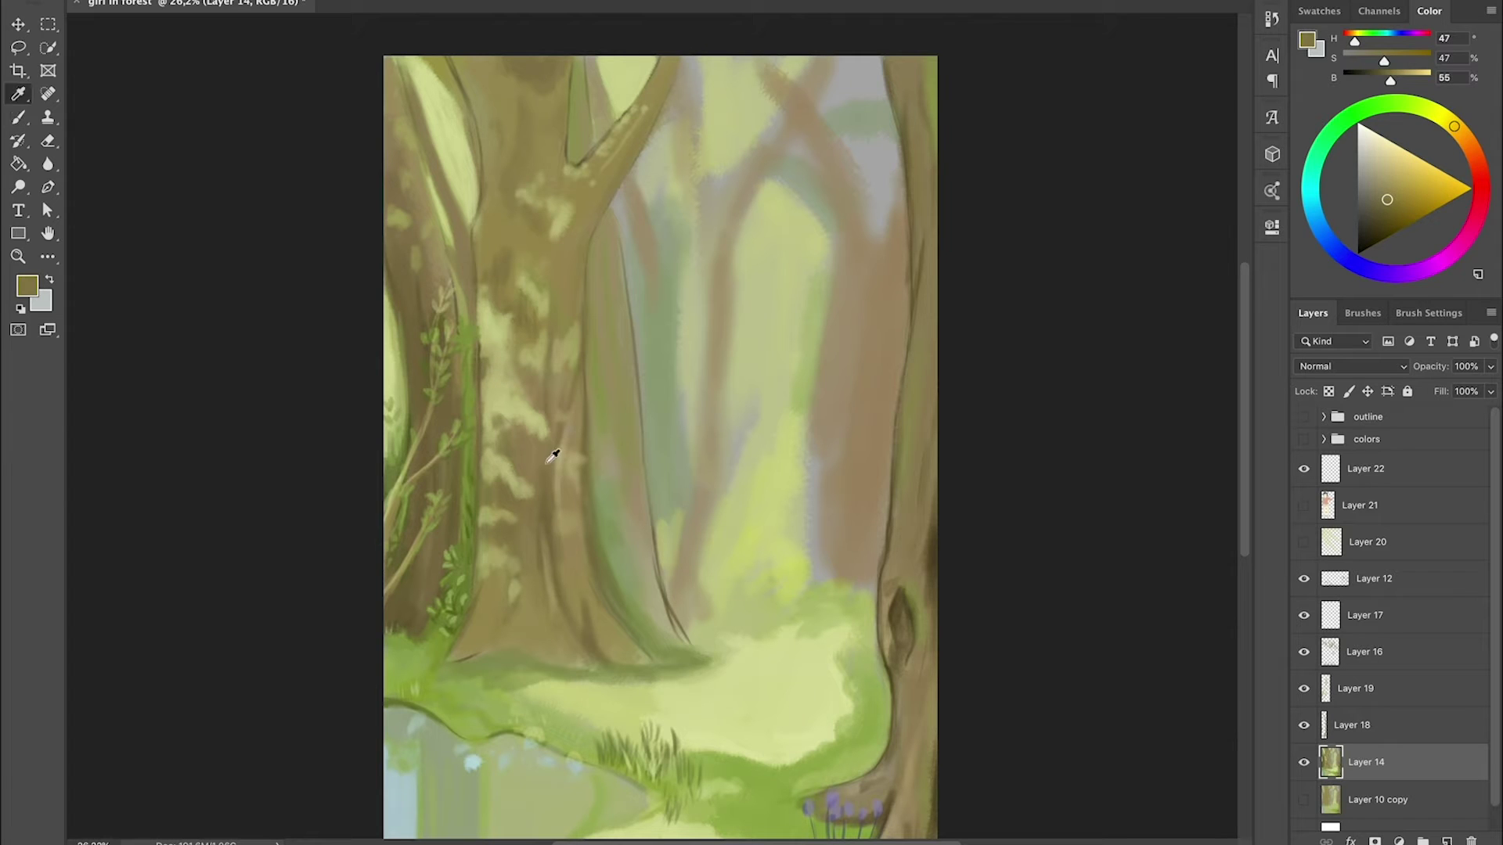
pyautogui.keyDown('alt'); pyautogui.click(553, 452); pyautogui.keyUp('alt')
pyautogui.keyDown('alt'); pyautogui.click(399, 393); pyautogui.keyUp('alt')
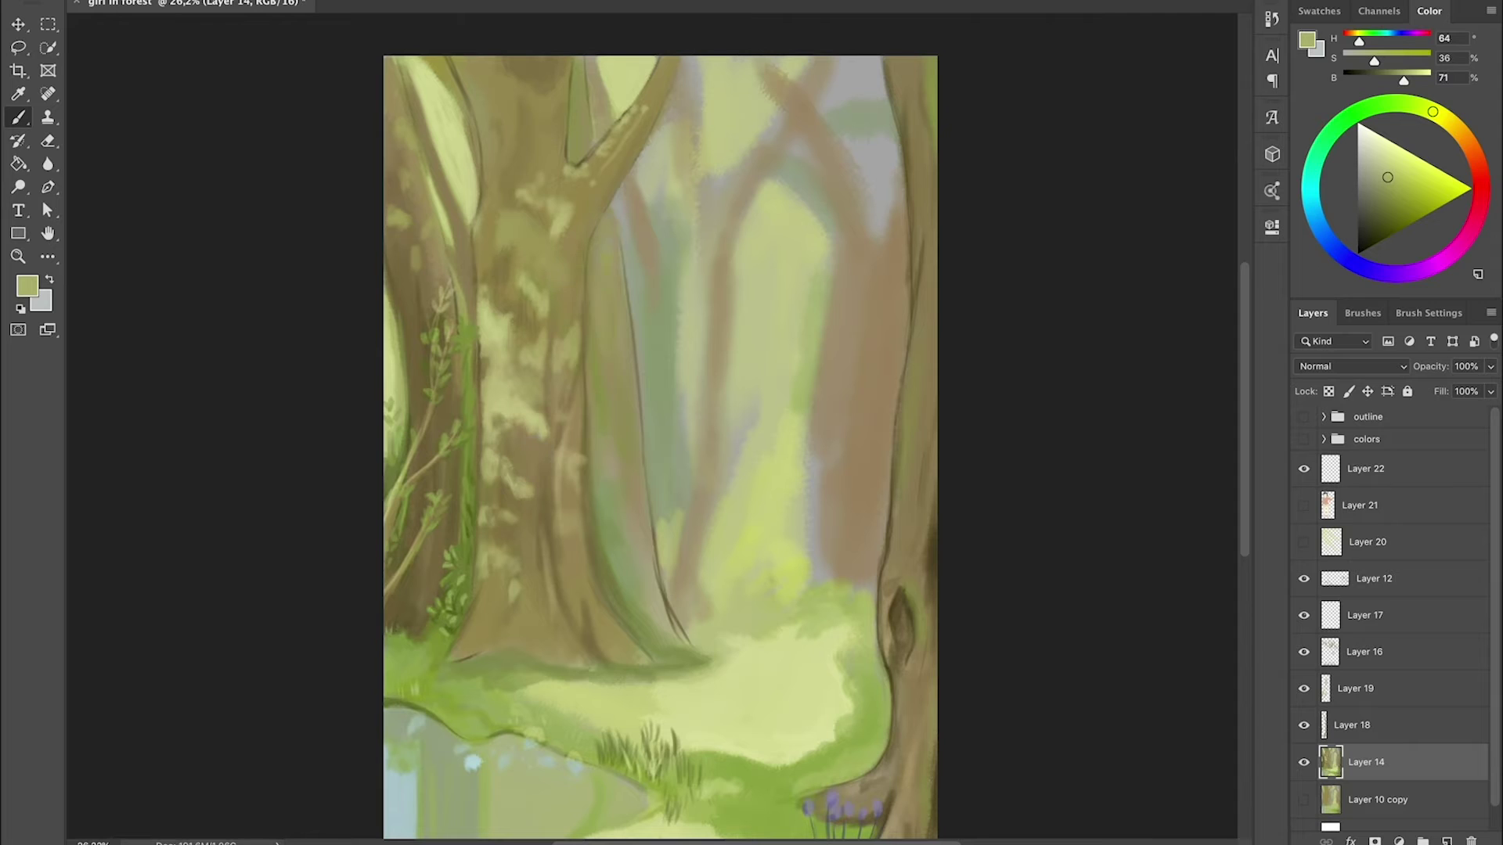
pyautogui.keyDown('alt'); pyautogui.click(639, 383); pyautogui.keyUp('alt')
pyautogui.rightClick(137, 4)
pyautogui.press('Return')
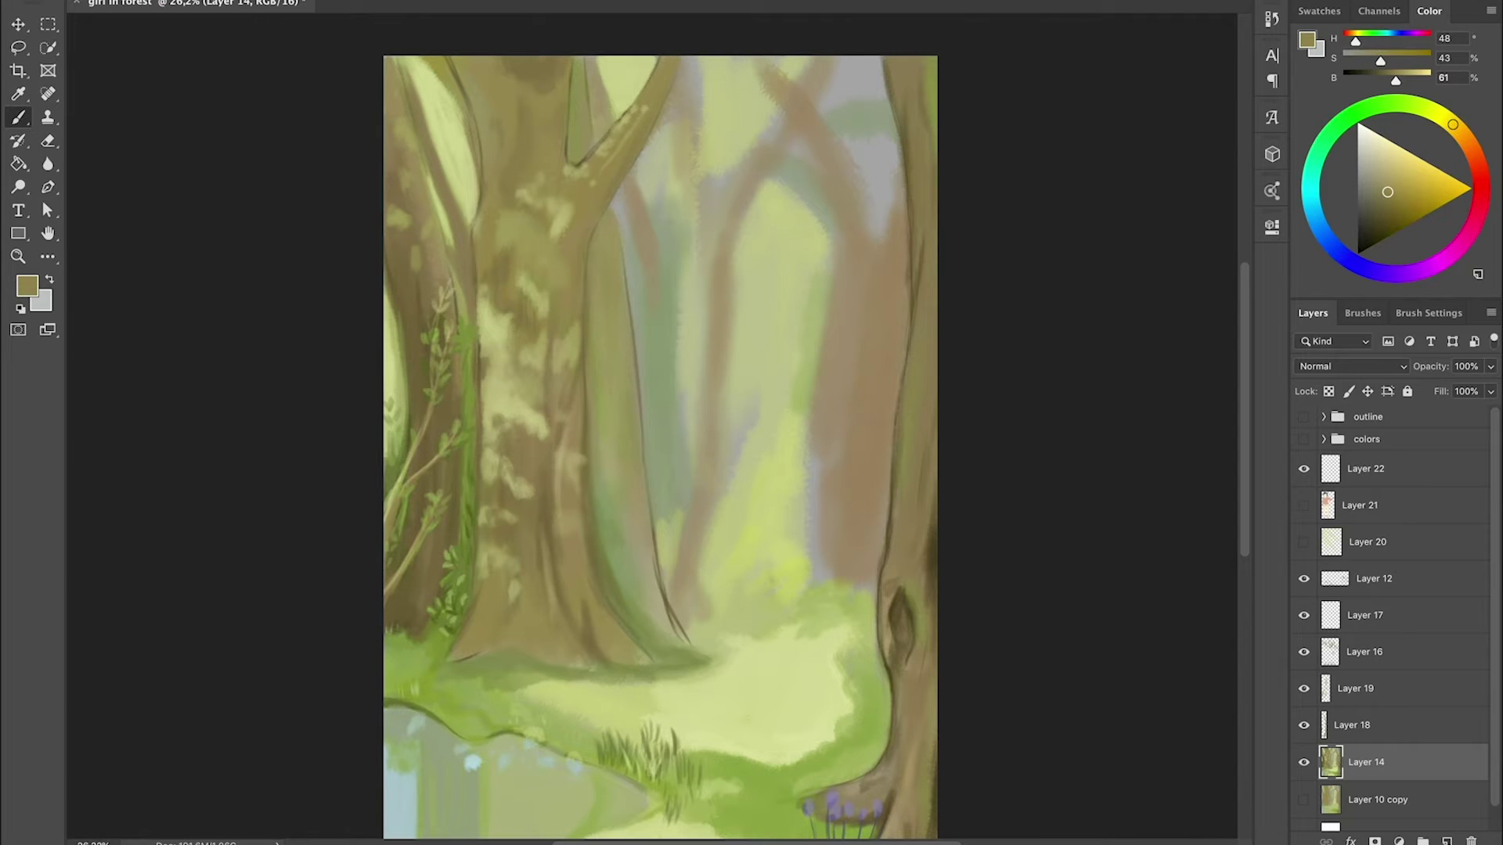
# - Sample dark browns and olives, then line the trunk edges with dark brown strokes
pyautogui.keyDown('alt'); pyautogui.click(664, 482); pyautogui.keyUp('alt')
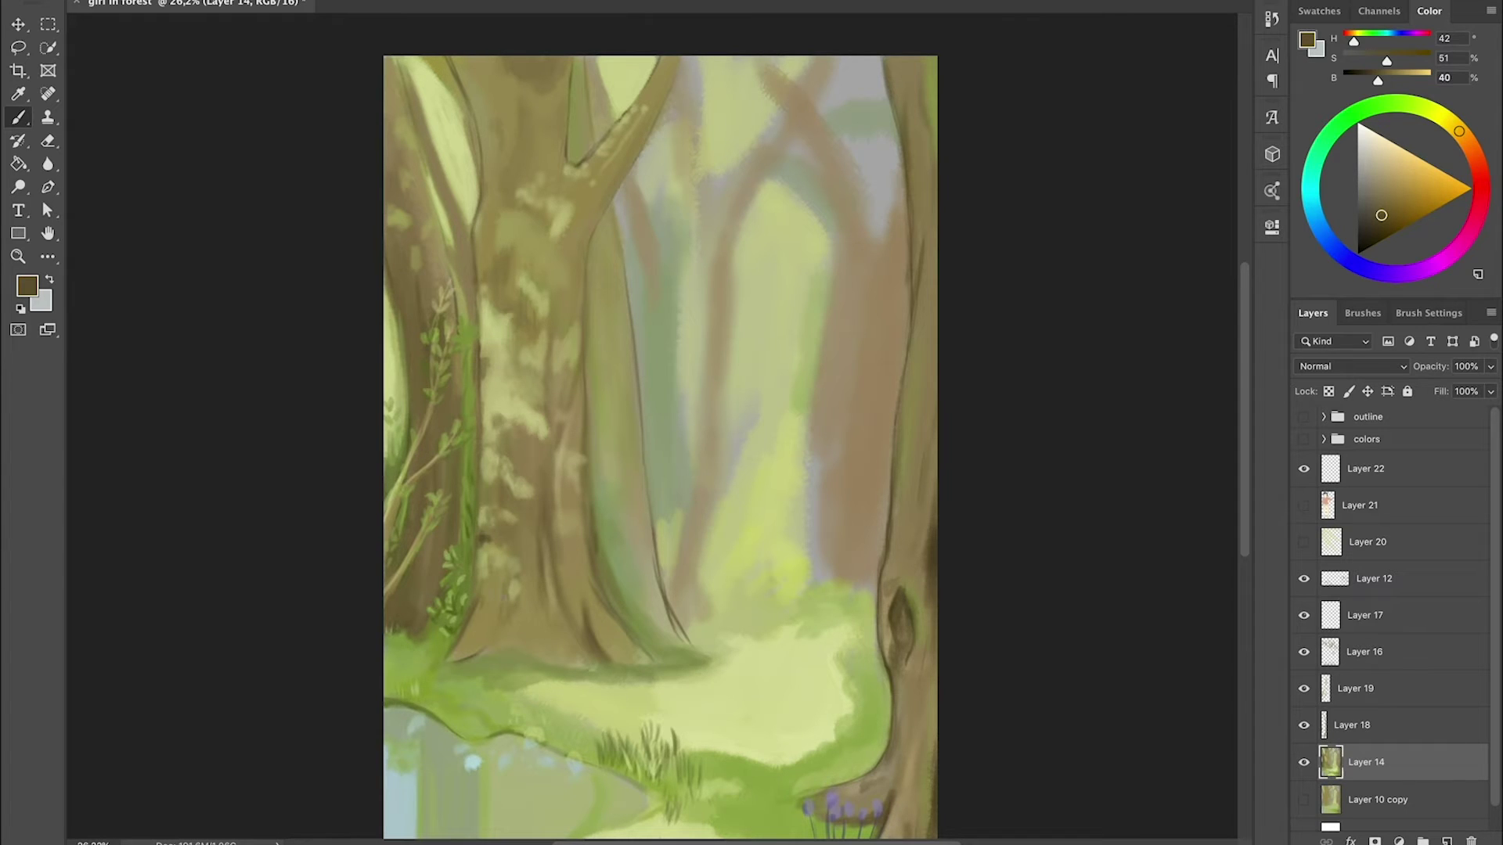
pyautogui.keyDown('alt'); pyautogui.click(423, 673); pyautogui.keyUp('alt')
pyautogui.keyDown('alt'); pyautogui.click(538, 519); pyautogui.keyUp('alt')
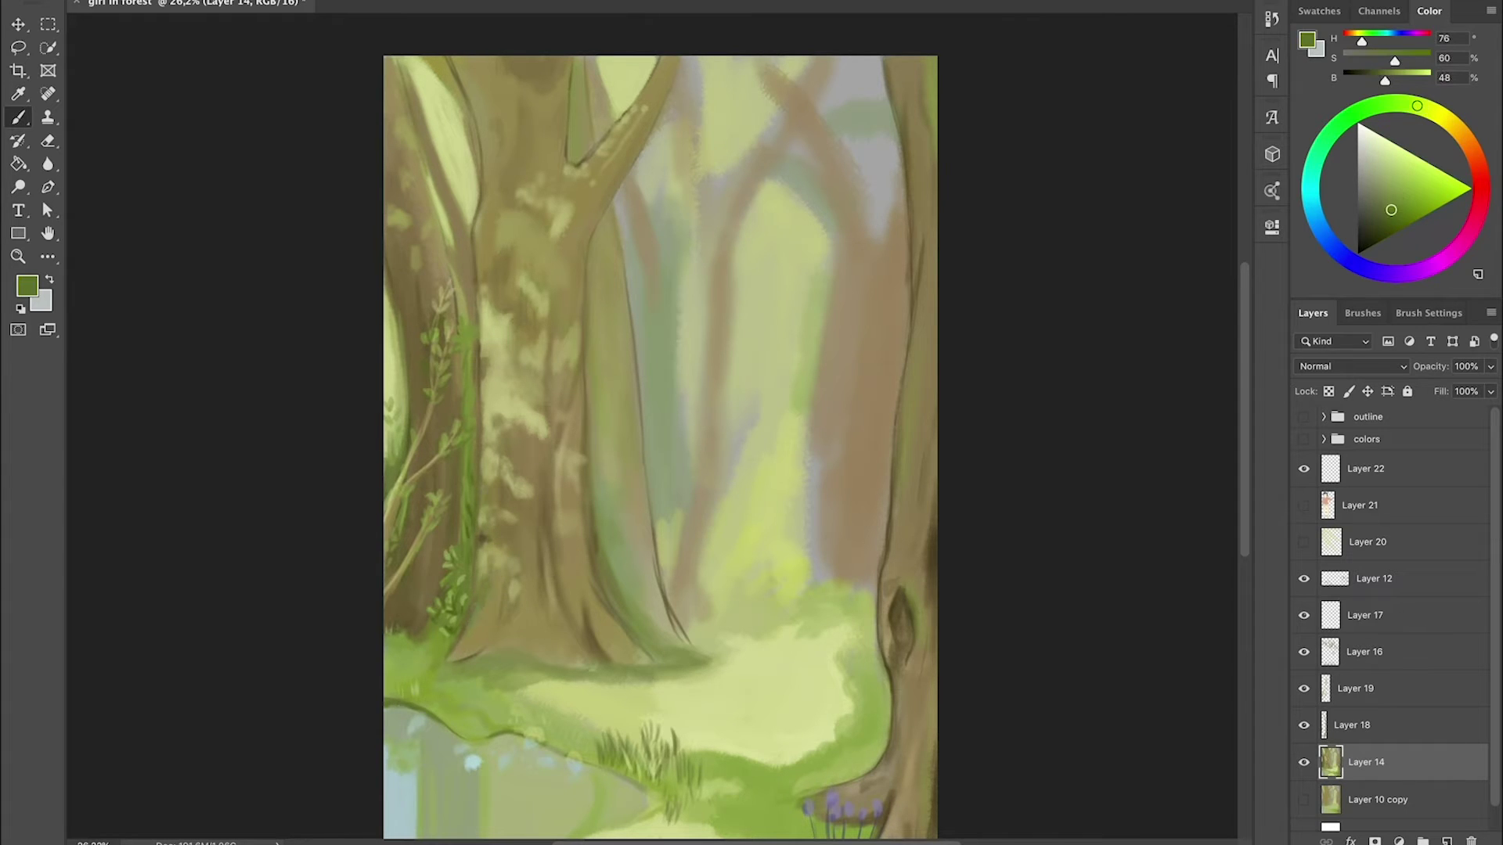
pyautogui.rightClick(31, 6)
pyautogui.press('Escape')
pyautogui.keyDown('alt'); pyautogui.click(650, 352); pyautogui.keyUp('alt')
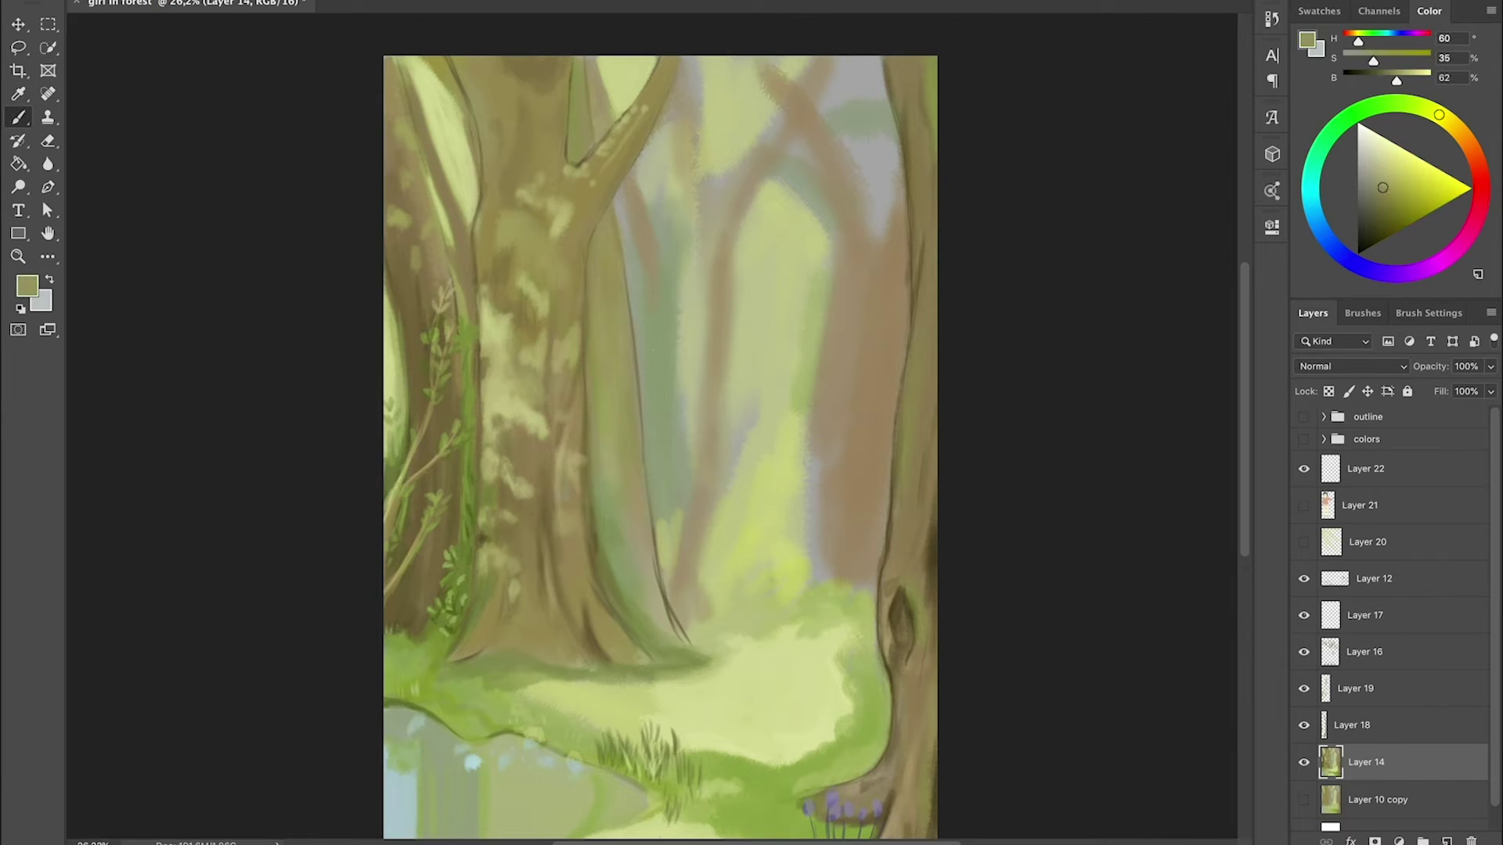
pyautogui.keyDown('alt'); pyautogui.click(531, 458); pyautogui.keyUp('alt')
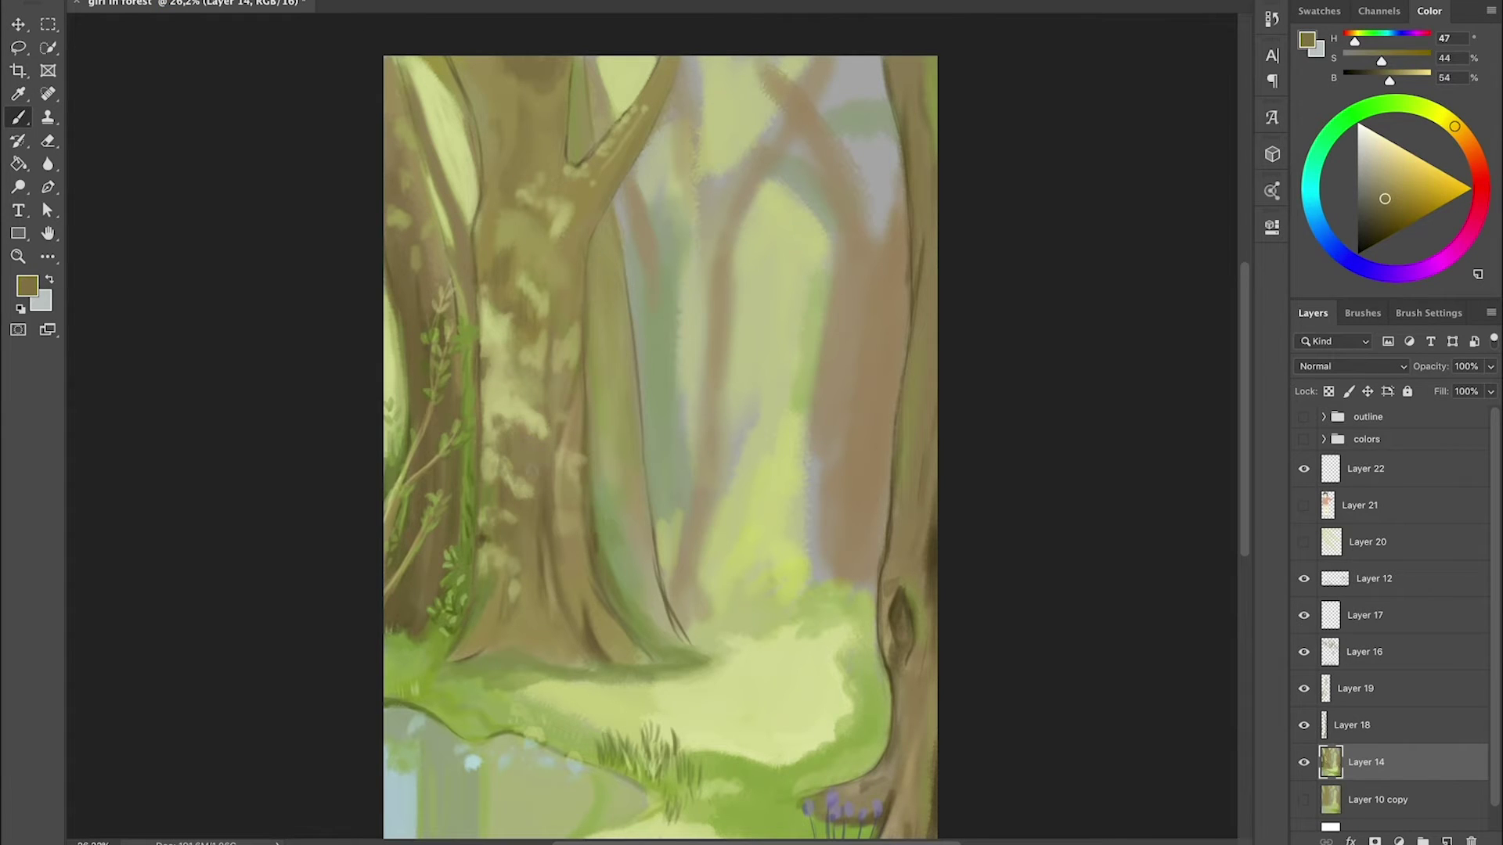
pyautogui.keyDown('alt'); pyautogui.click(484, 211); pyautogui.keyUp('alt')
pyautogui.moveTo(589, 411); pyautogui.dragTo(606, 602)
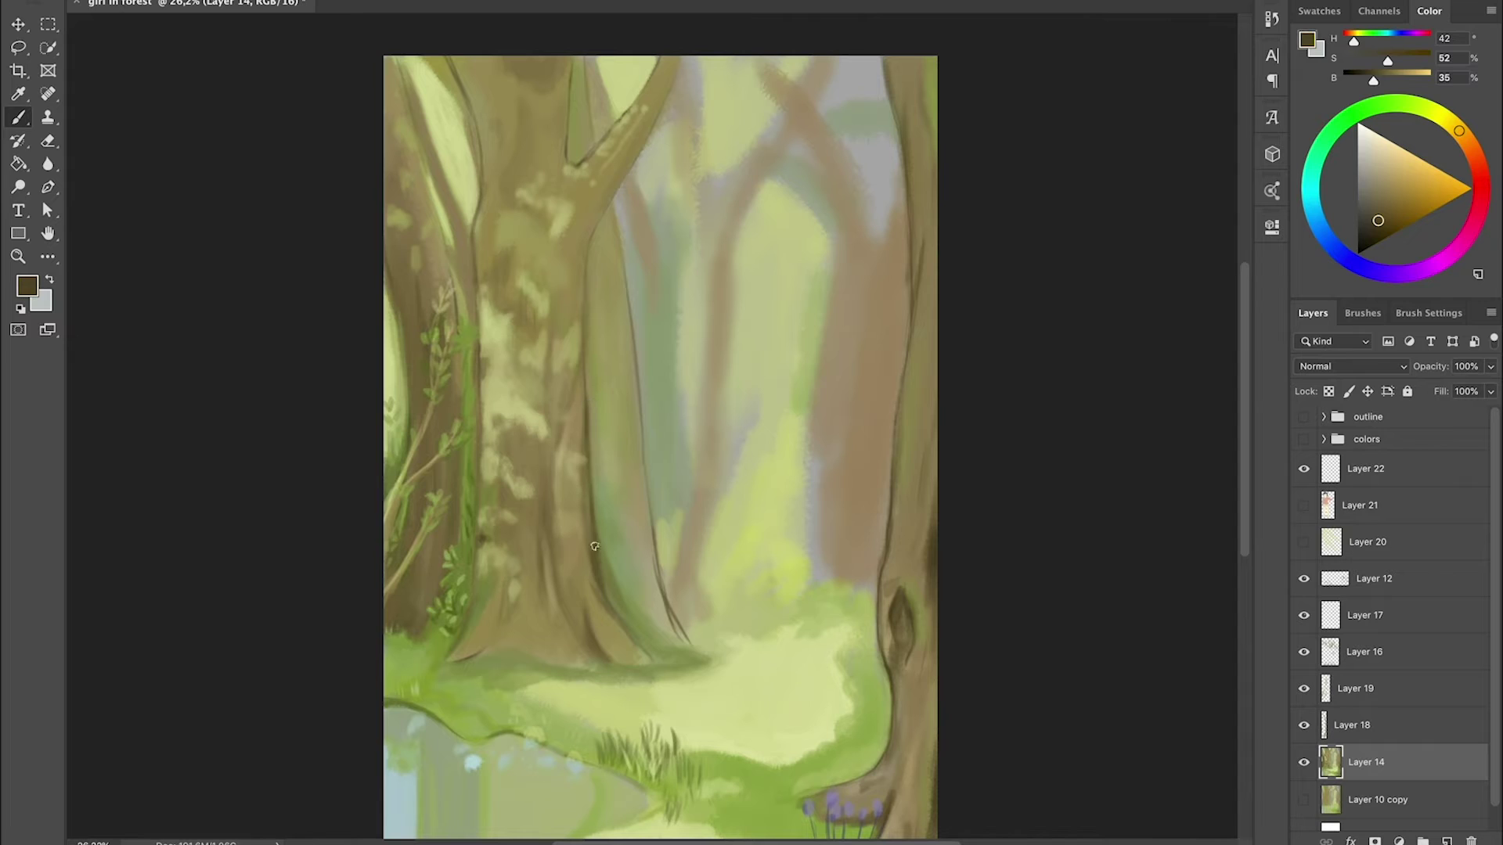
pyautogui.moveTo(477, 233); pyautogui.dragTo(478, 540)
pyautogui.moveTo(540, 606); pyautogui.dragTo(548, 521)
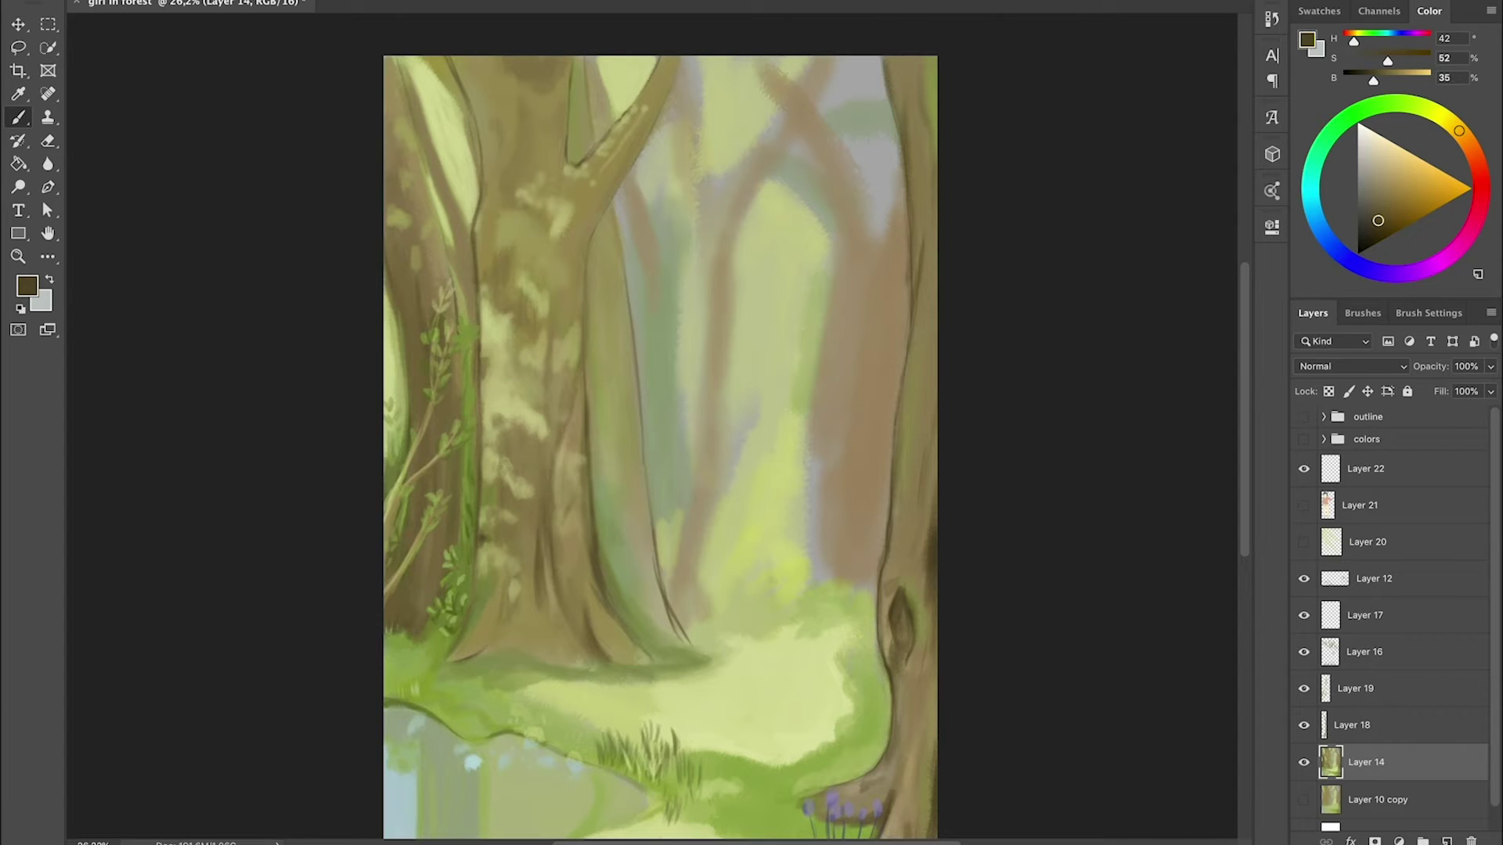
pyautogui.keyDown('alt'); pyautogui.click(472, 278); pyautogui.keyUp('alt')
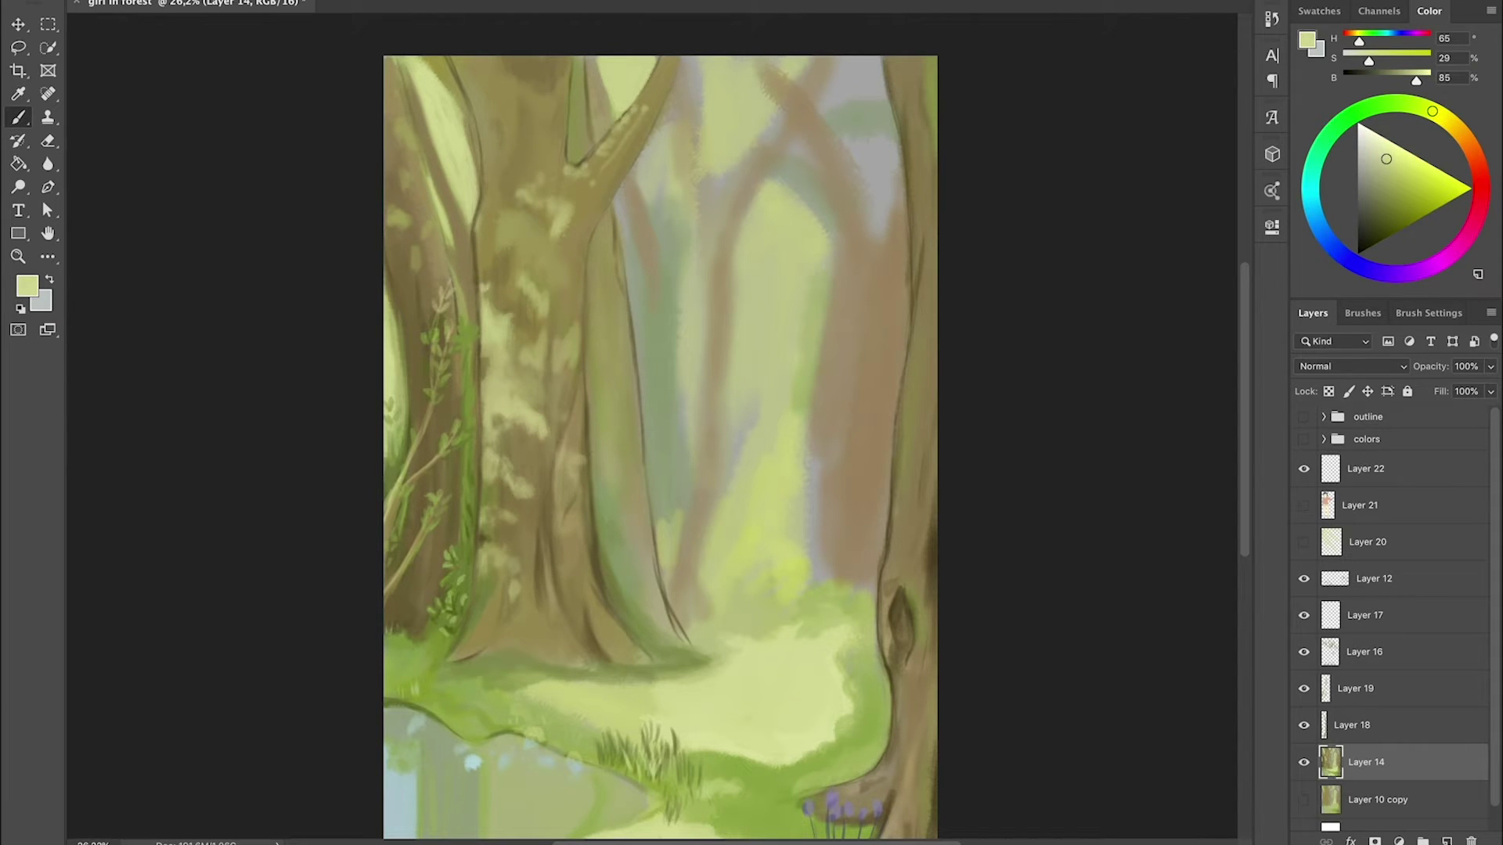
# - Dab light green onto the upper trunk and sample a darker olive
pyautogui.moveTo(526, 191); pyautogui.dragTo(567, 221)
pyautogui.click(485, 282)
pyautogui.moveTo(485, 337); pyautogui.dragTo(523, 330)
pyautogui.scroll(3, 548, 282)
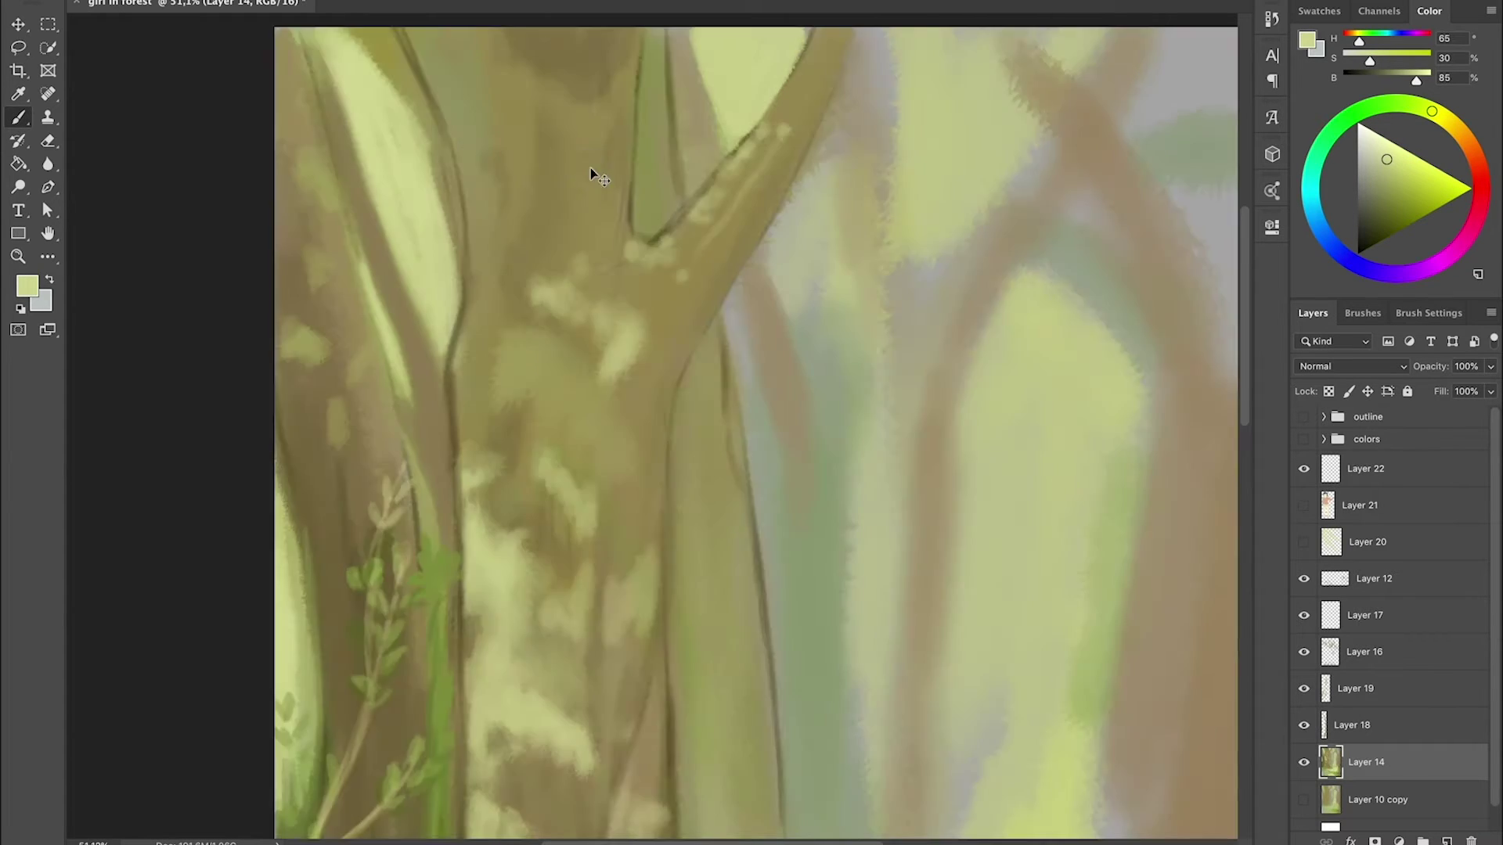
pyautogui.scroll(-3, 595, 175)
pyautogui.keyDown('alt'); pyautogui.click(575, 76); pyautogui.keyUp('alt')
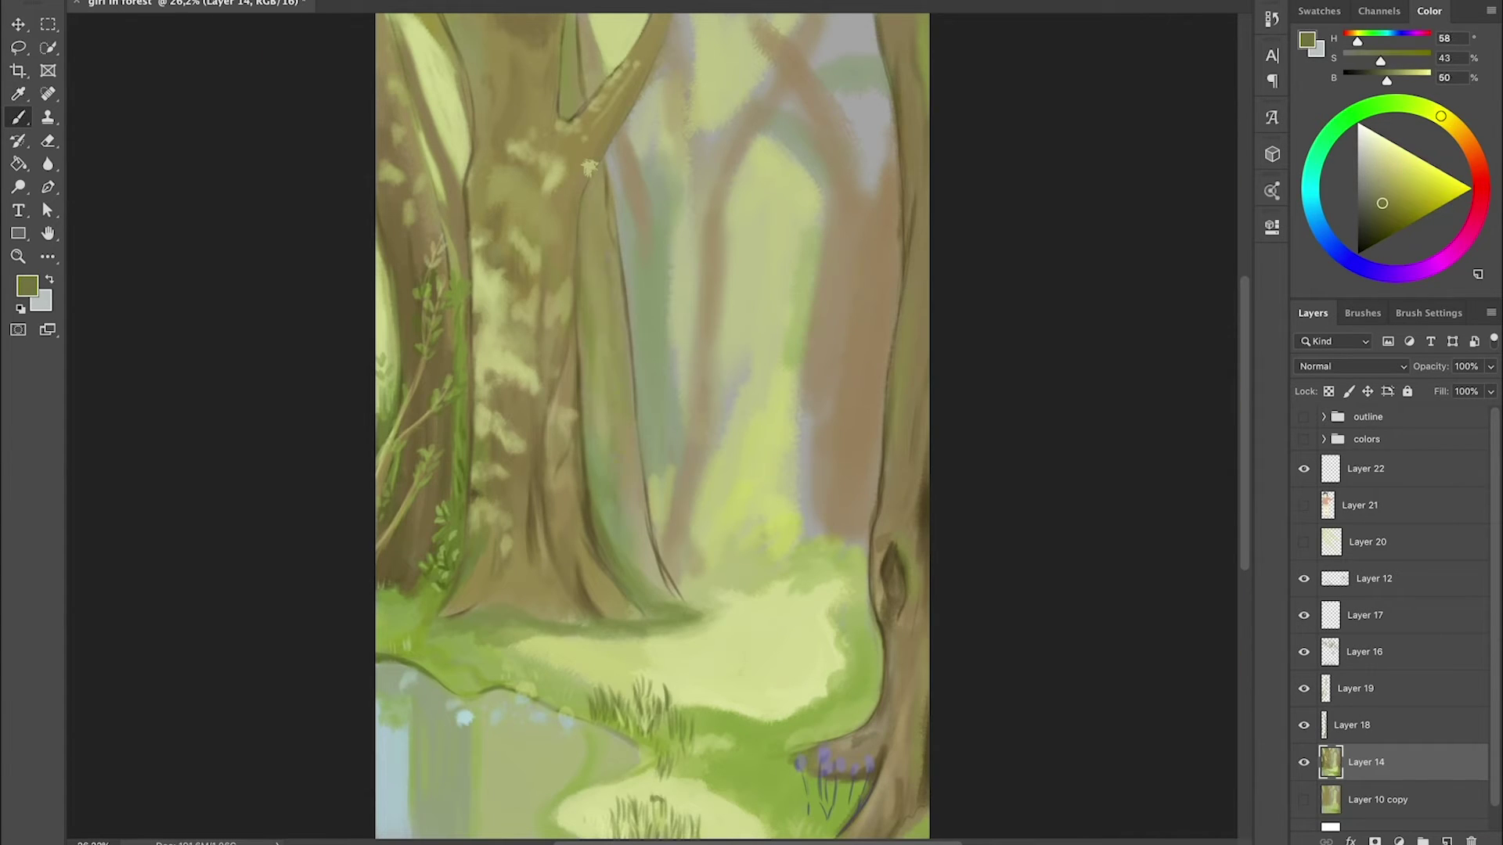
# - On a new layer, paint dark grass blades at the trunk base with golden accents, then return to Layer 14
pyautogui.hotkey('ctrl', 'shift', 'alt', 'n')
pyautogui.press('b')
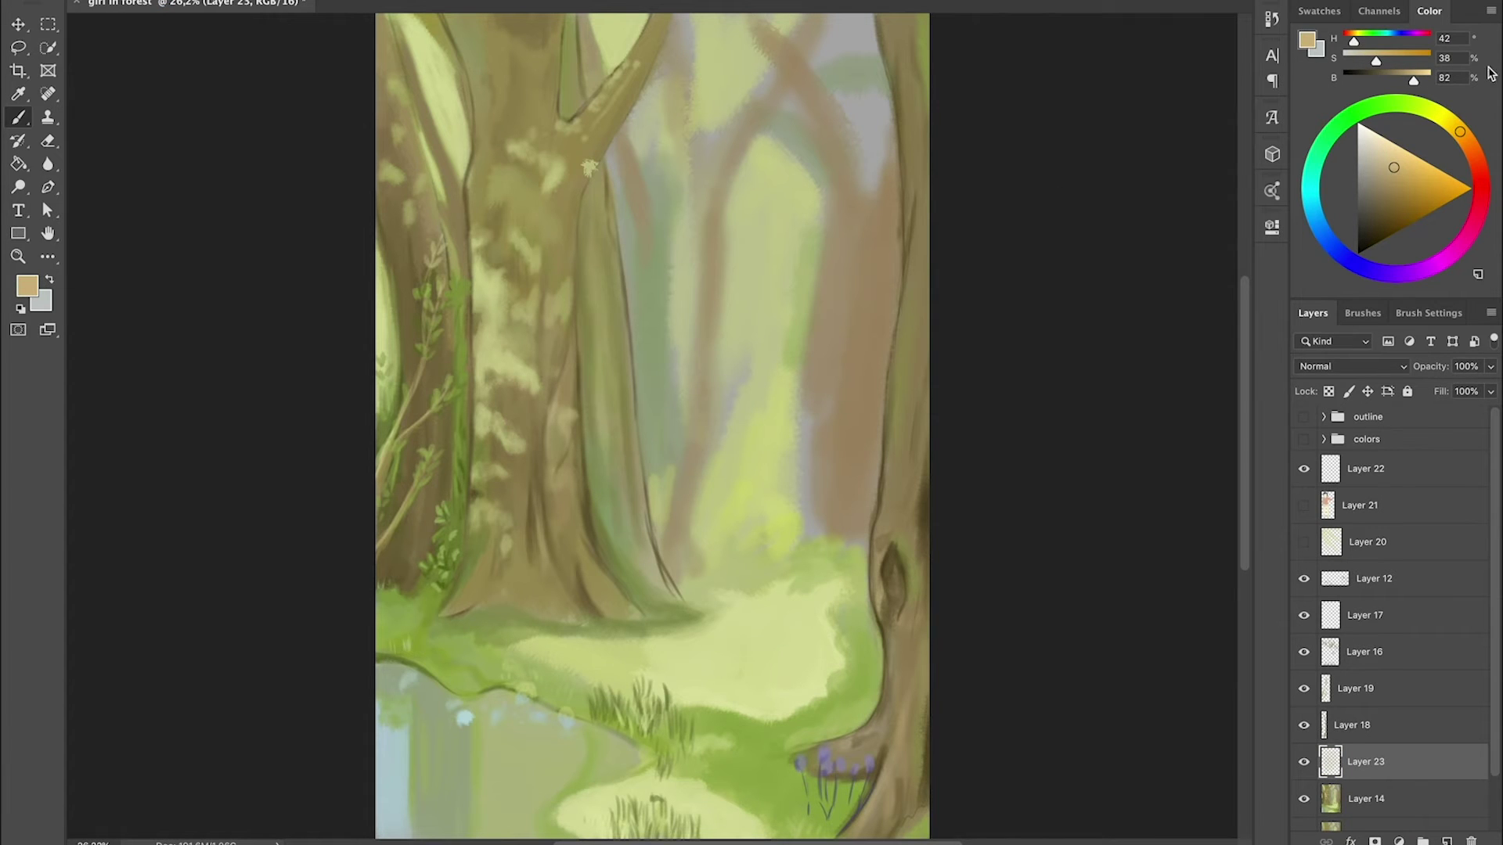
pyautogui.keyDown('alt'); pyautogui.click(501, 606); pyautogui.keyUp('alt')
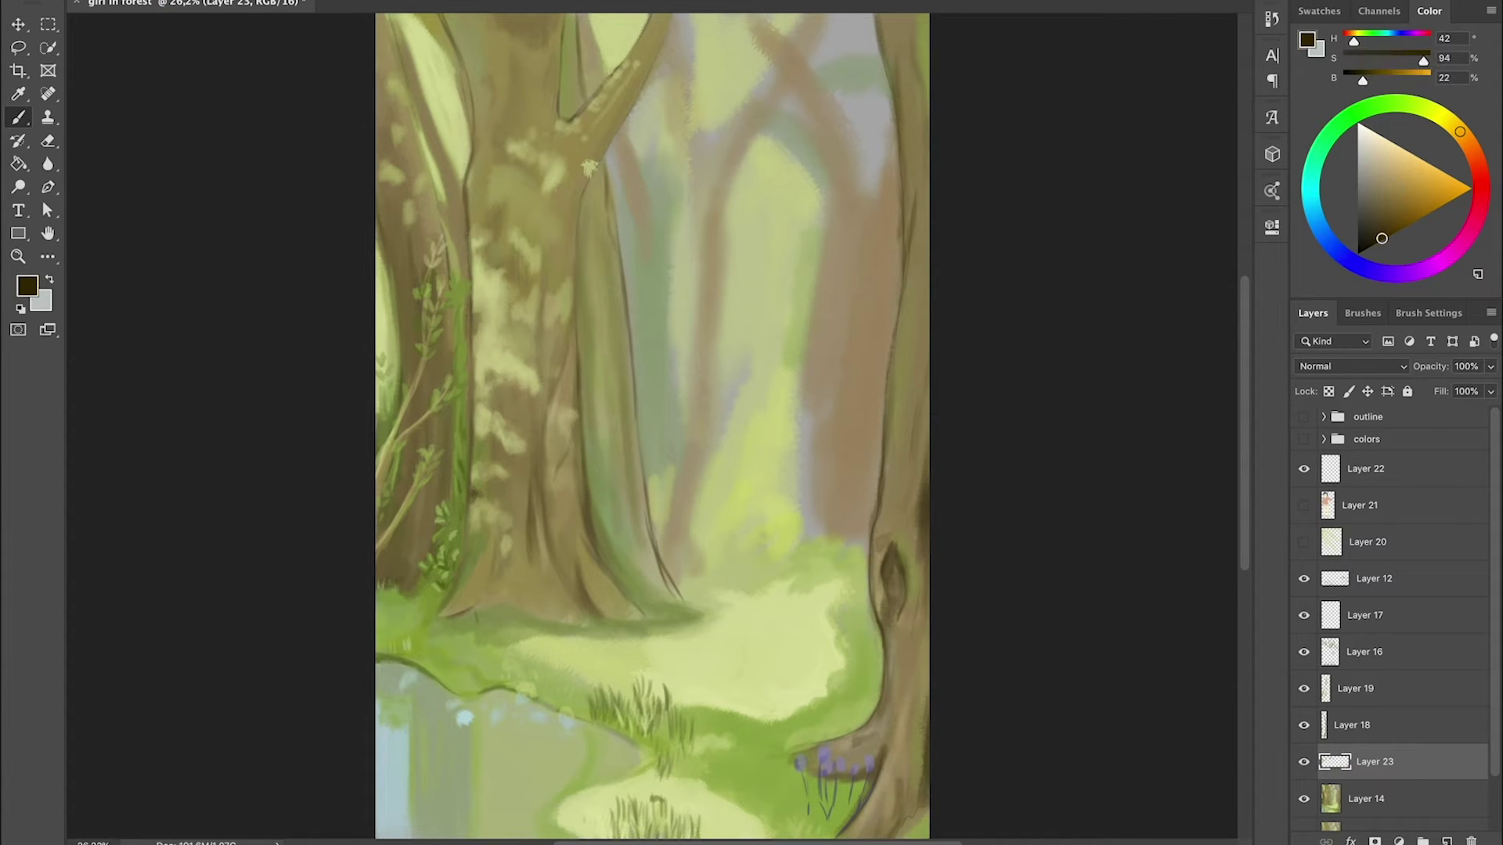
pyautogui.moveTo(503, 598); pyautogui.dragTo(499, 643)
pyautogui.keyDown('alt'); pyautogui.click(588, 167); pyautogui.keyUp('alt')
pyautogui.keyDown('alt'); pyautogui.click(589, 167); pyautogui.keyUp('alt')
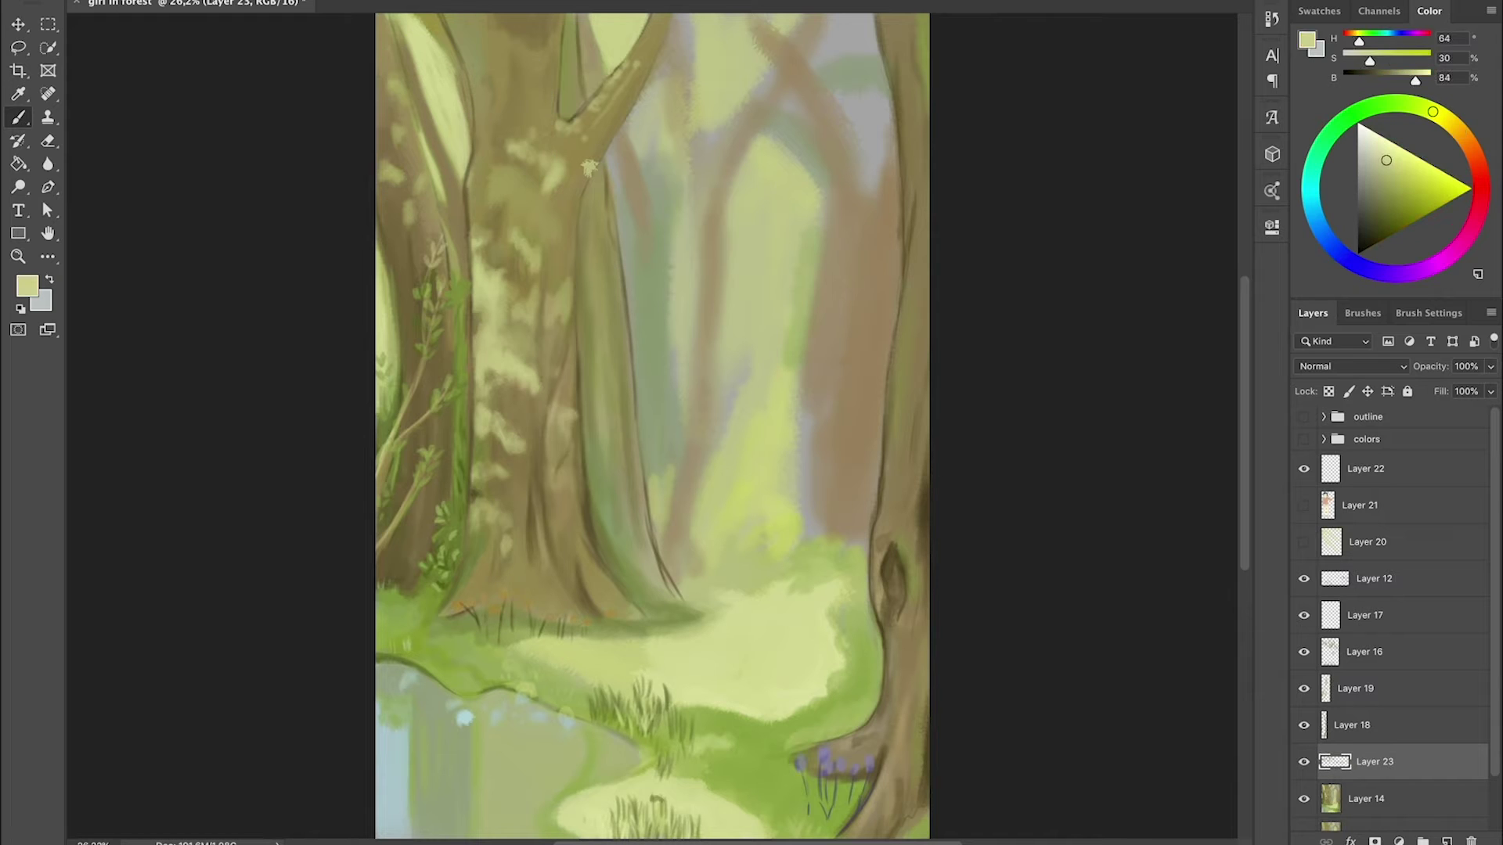
pyautogui.keyDown('ctrl'); pyautogui.click(589, 166); pyautogui.keyUp('ctrl')
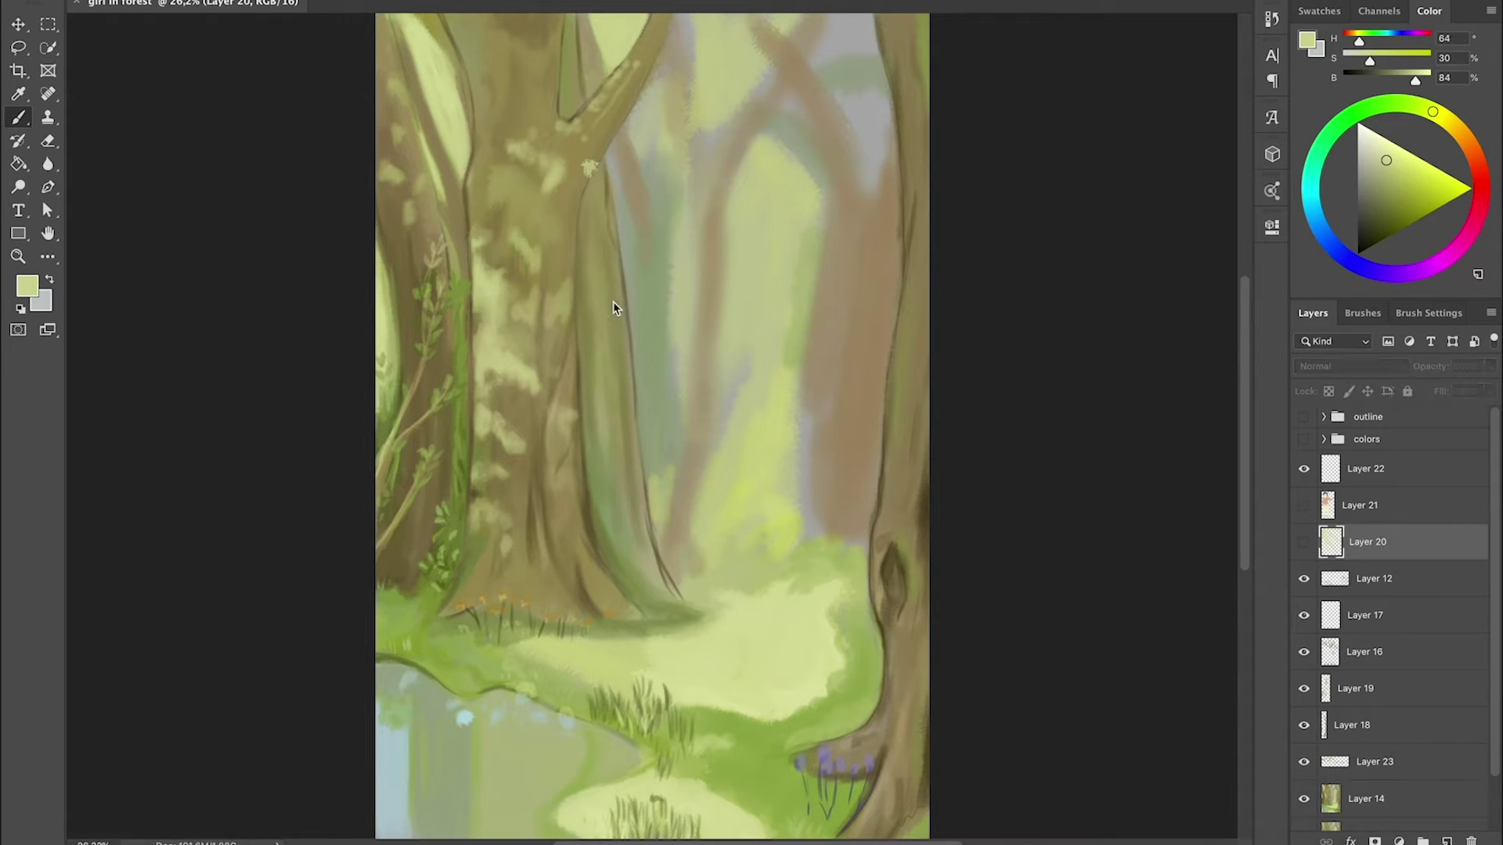
pyautogui.keyDown('alt'); pyautogui.click(589, 167); pyautogui.keyUp('alt')
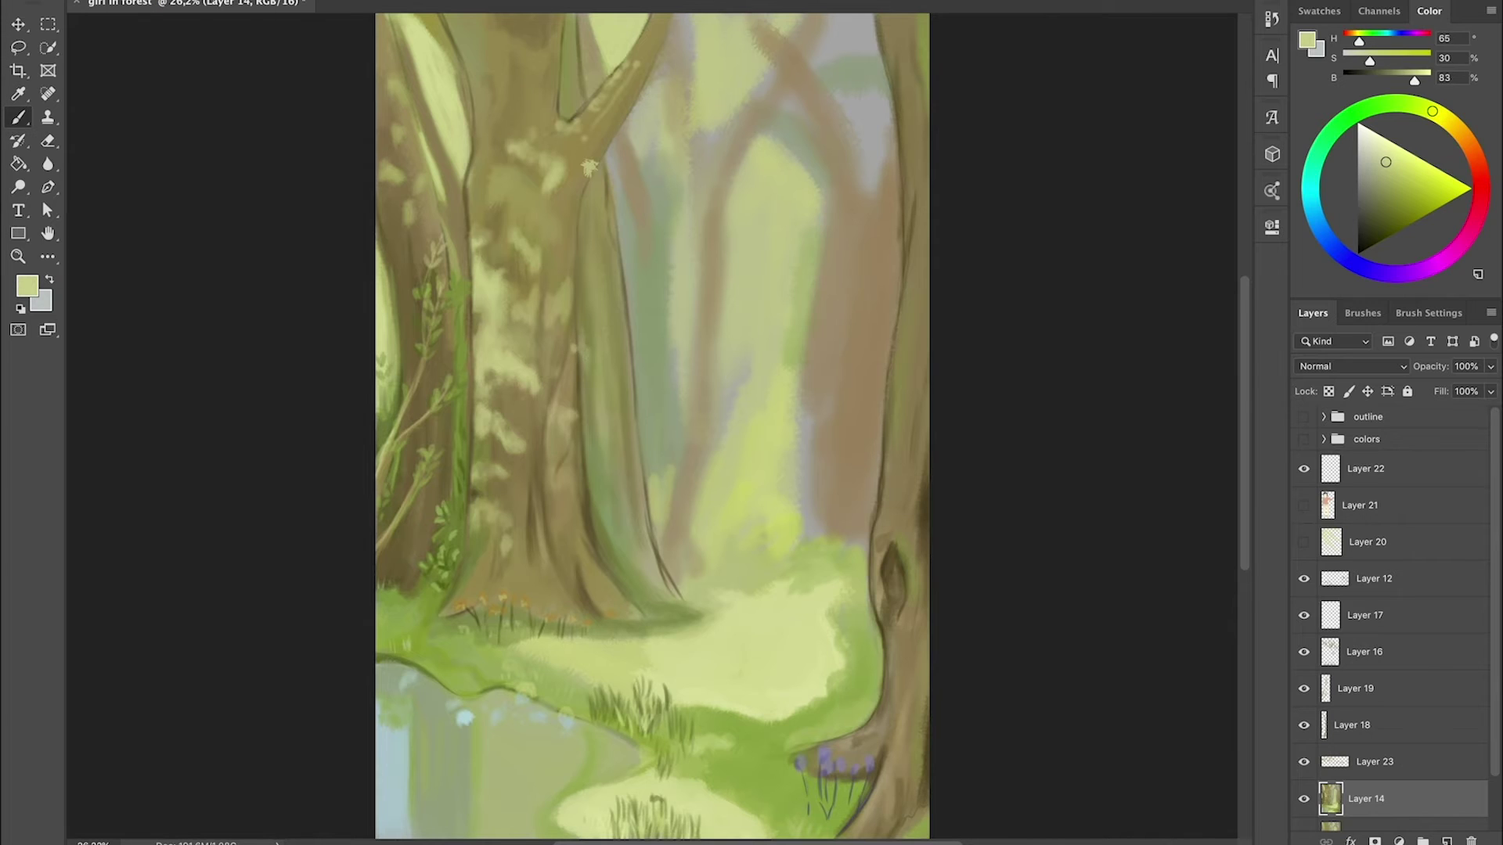
# - Add faint pale strokes along the trunk's right edge and sample dark olive green
pyautogui.moveTo(583, 336); pyautogui.dragTo(611, 431)
pyautogui.keyDown('alt'); pyautogui.click(530, 191); pyautogui.keyUp('alt')
pyautogui.moveTo(623, 349); pyautogui.dragTo(626, 399)
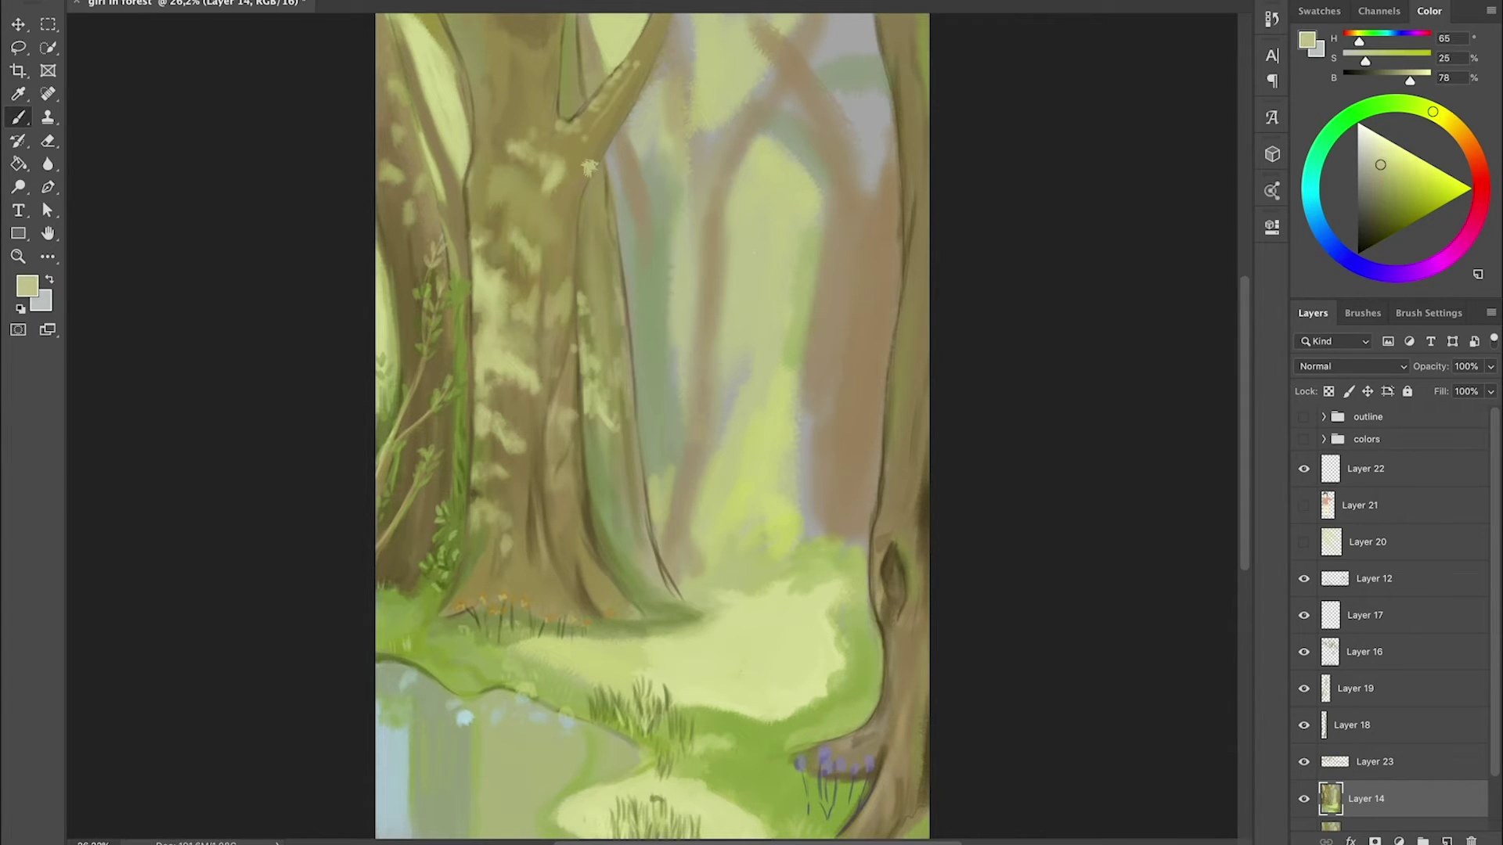
pyautogui.keyDown('alt'); pyautogui.click(606, 268); pyautogui.keyUp('alt')
pyautogui.keyDown('alt'); pyautogui.click(637, 510); pyautogui.keyUp('alt')
# - On a new layer, paint small dark and bright green strokes at the trunk base
pyautogui.hotkey('ctrl', 'shift', 'alt', 'n')
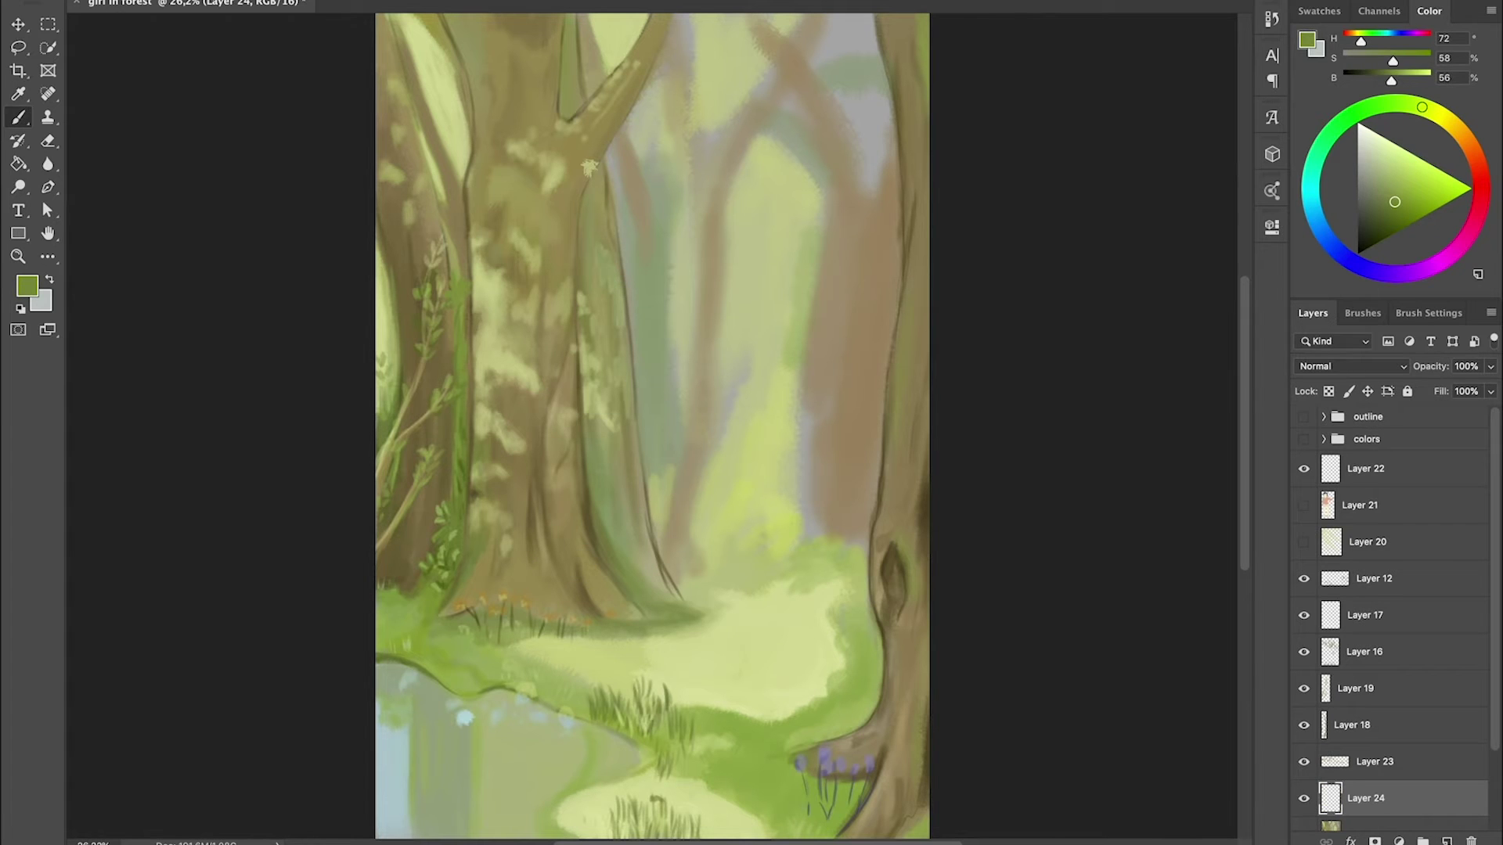
pyautogui.moveTo(643, 593); pyautogui.dragTo(675, 617)
pyautogui.moveTo(650, 558); pyautogui.dragTo(623, 591)
pyautogui.keyDown('alt'); pyautogui.click(602, 516); pyautogui.keyUp('alt')
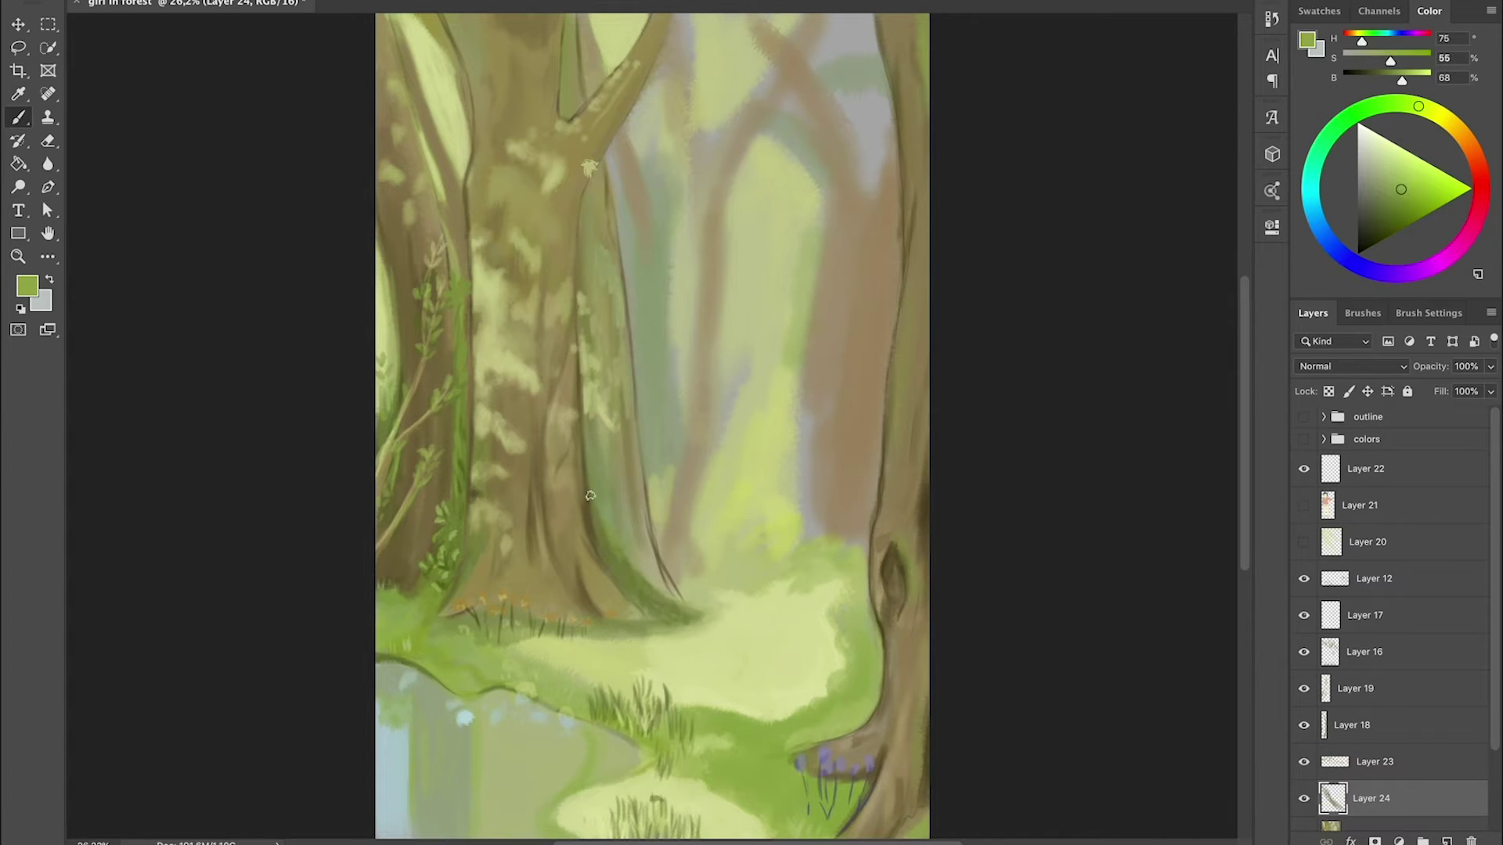
pyautogui.moveTo(614, 493); pyautogui.dragTo(591, 548)
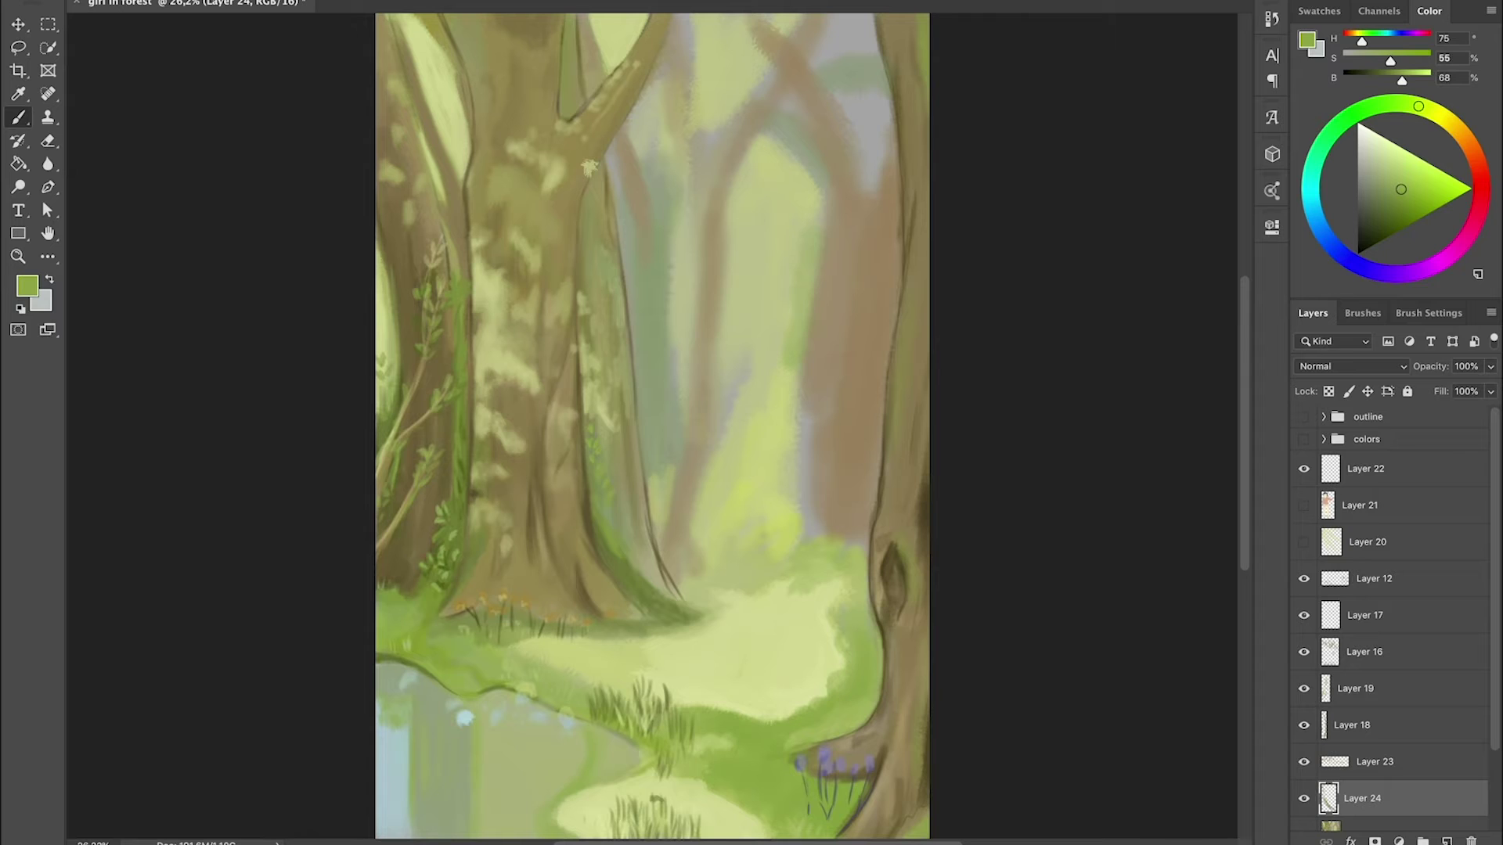
# - Sample deeper and lighter greens from the painting, then switch to Layer 14
pyautogui.keyDown('alt'); pyautogui.click(637, 581); pyautogui.keyUp('alt')
pyautogui.keyDown('alt'); pyautogui.click(597, 493); pyautogui.keyUp('alt')
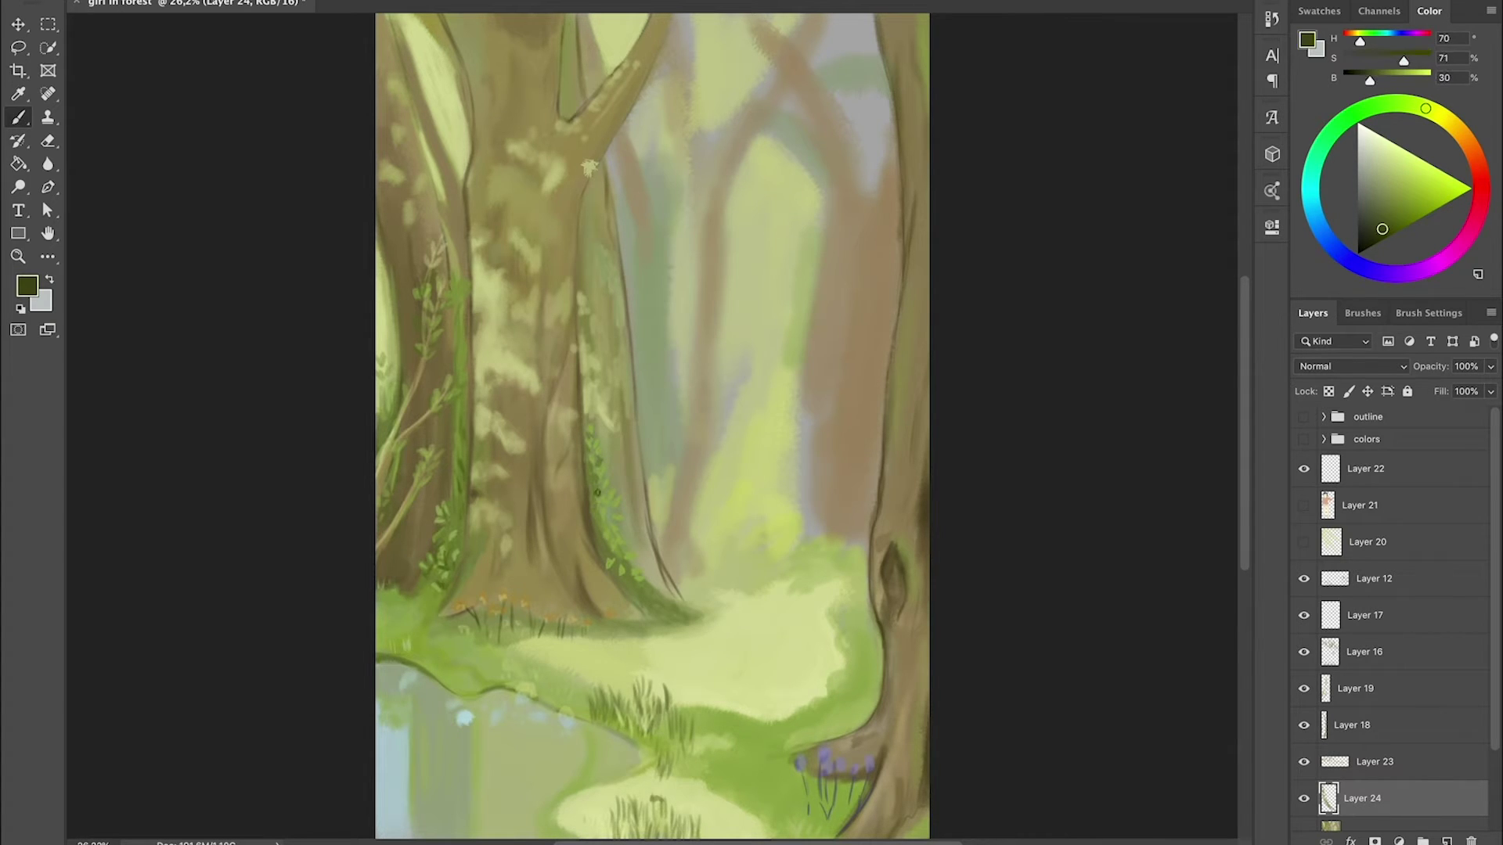
pyautogui.keyDown('alt'); pyautogui.click(589, 166); pyautogui.keyUp('alt')
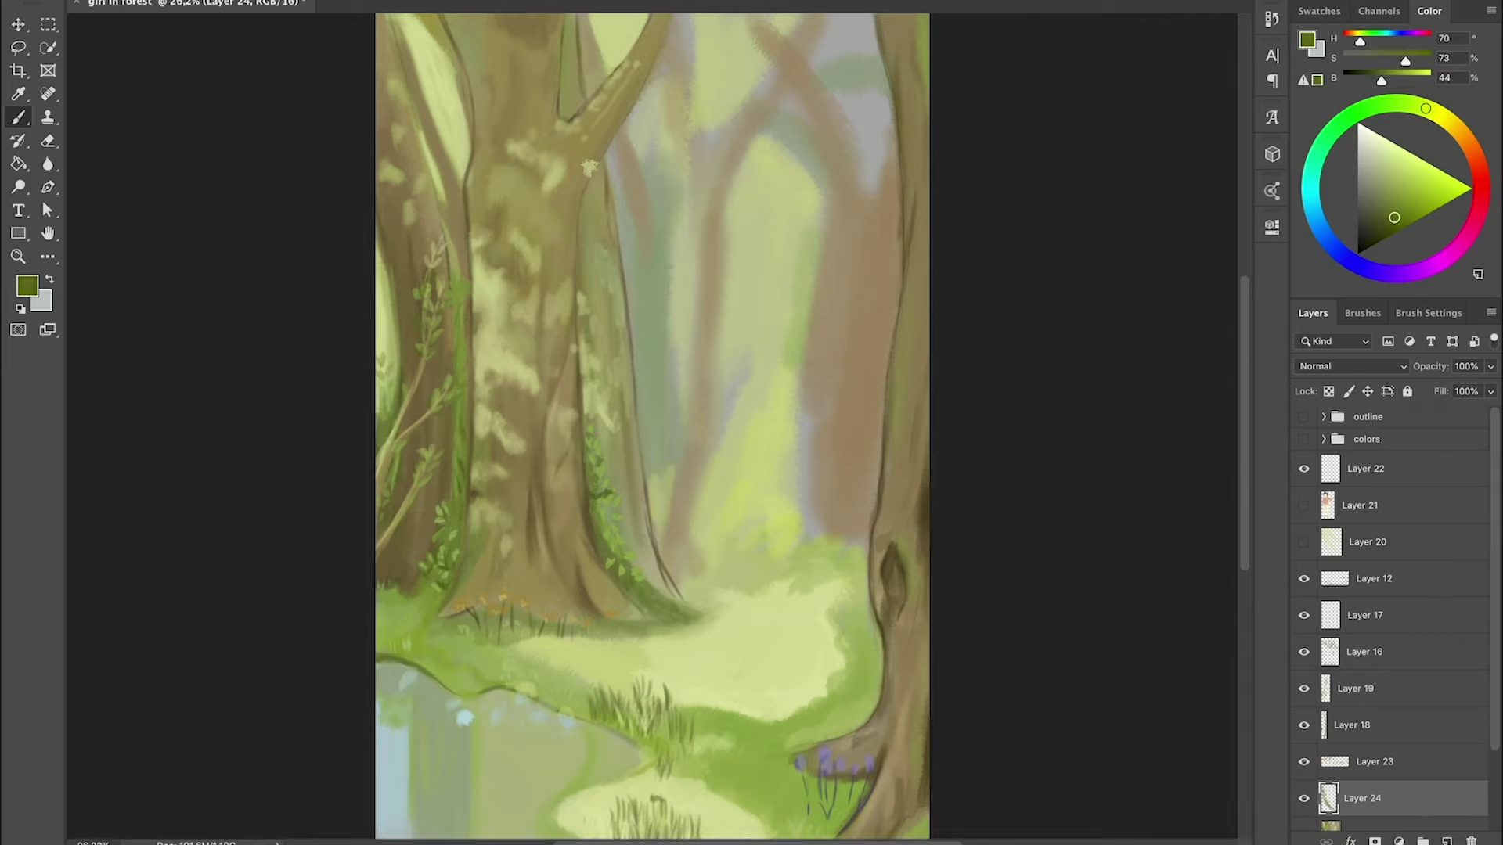
pyautogui.keyDown('alt'); pyautogui.click(619, 548); pyautogui.keyUp('alt')
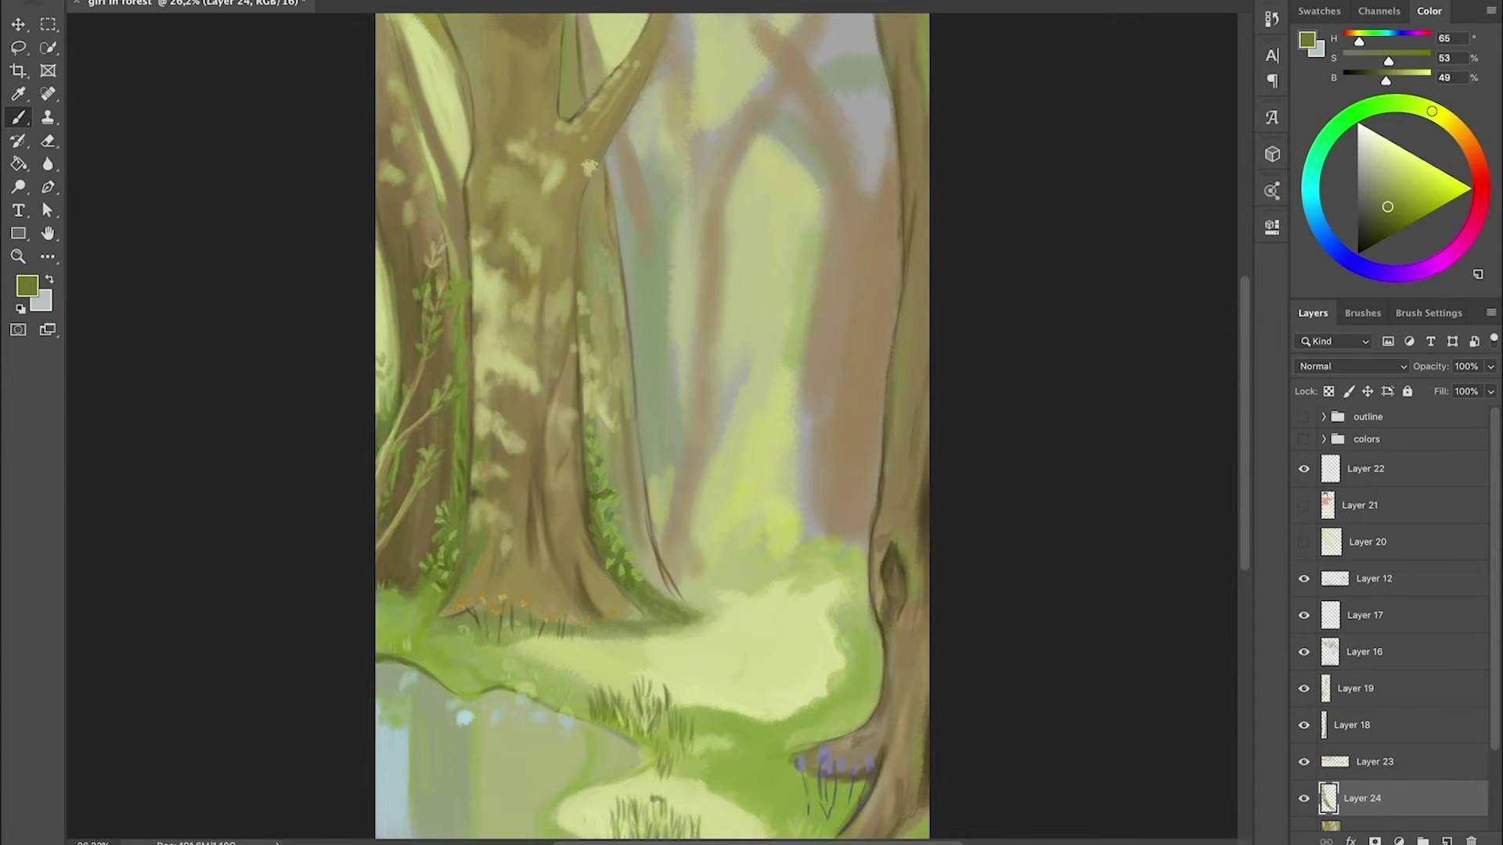
pyautogui.keyDown('alt'); pyautogui.click(592, 428); pyautogui.keyUp('alt')
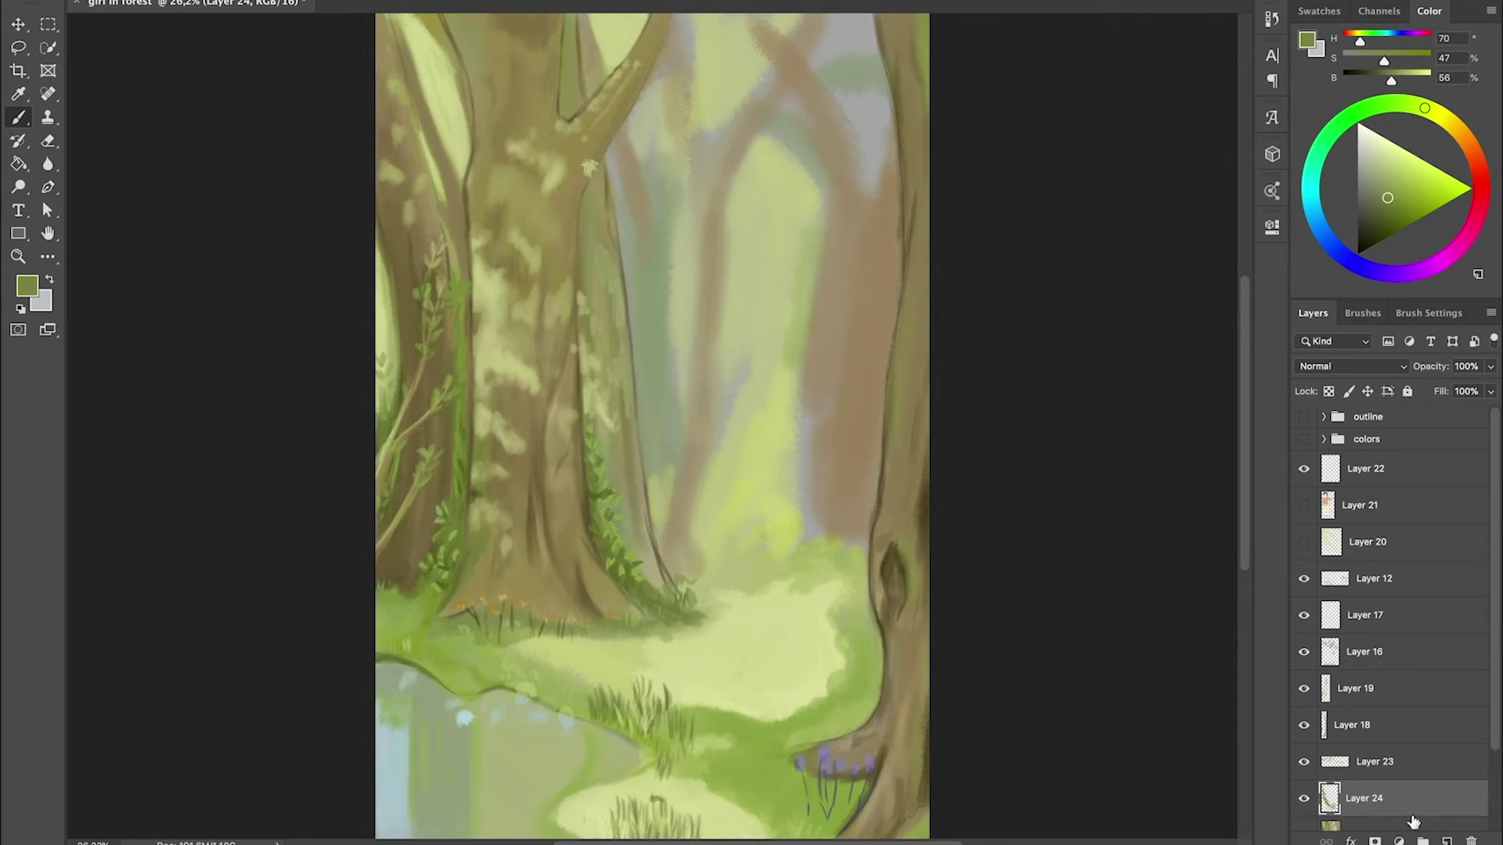
pyautogui.hotkey('alt', '[')
# - Paint light yellow-green strokes up through the central clearing on Layer 14
pyautogui.keyDown('alt'); pyautogui.click(711, 552); pyautogui.keyUp('alt')
pyautogui.moveTo(724, 559); pyautogui.dragTo(782, 298)
pyautogui.moveTo(794, 461); pyautogui.dragTo(783, 148)
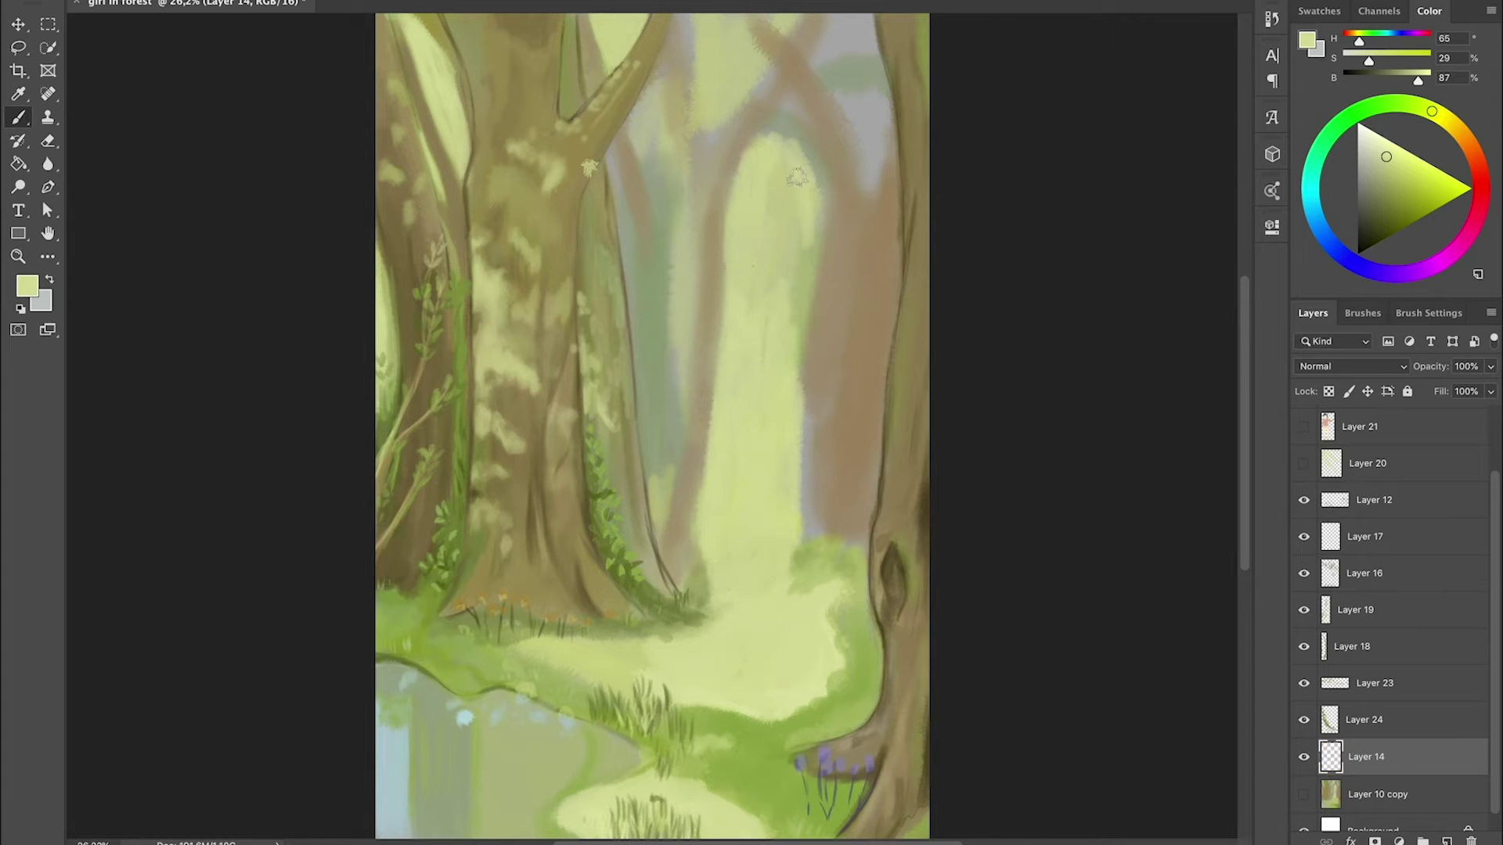
pyautogui.moveTo(791, 360); pyautogui.dragTo(799, 164)
# - Brighten the upper central clearing and nearby background trees with light strokes
pyautogui.moveTo(749, 49); pyautogui.dragTo(783, 161)
pyautogui.moveTo(802, 242); pyautogui.dragTo(814, 20)
pyautogui.moveTo(751, 188); pyautogui.dragTo(783, 24)
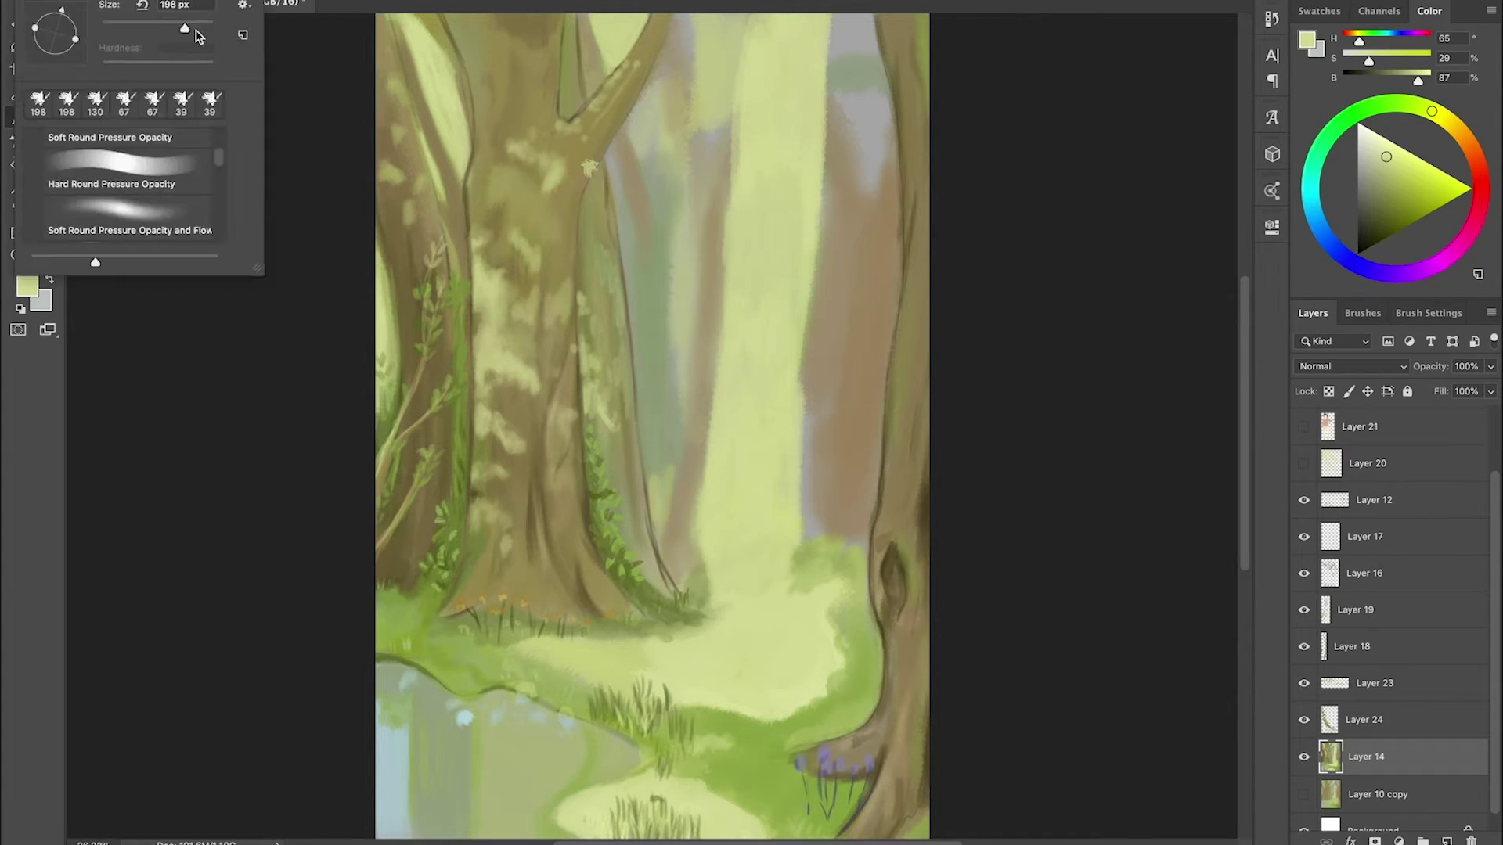
pyautogui.moveTo(787, 110)
pyautogui.mouseDown()
pyautogui.moveTo(852, 90)
pyautogui.moveTo(861, 19)
pyautogui.mouseUp()
pyautogui.moveTo(634, 235); pyautogui.dragTo(712, 23)
# - Paint muted green over the upper trees and into the lower clearing
pyautogui.keyDown('alt'); pyautogui.click(697, 187); pyautogui.keyUp('alt')
pyautogui.moveTo(705, 195); pyautogui.dragTo(704, 55)
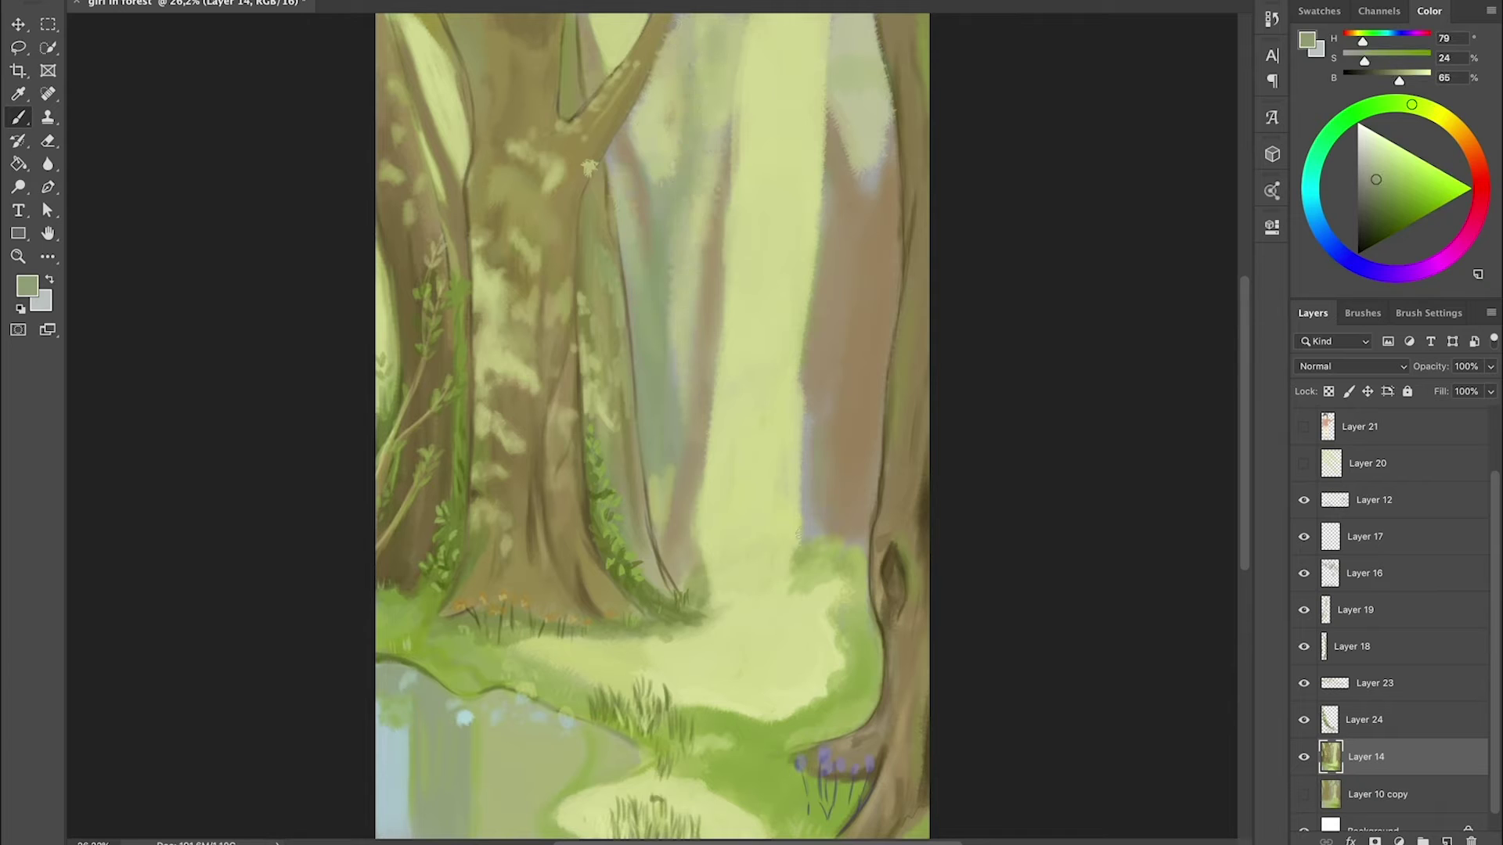
pyautogui.moveTo(798, 548); pyautogui.dragTo(806, 384)
pyautogui.moveTo(869, 164)
pyautogui.mouseDown()
pyautogui.moveTo(849, 55)
pyautogui.moveTo(842, 145)
pyautogui.mouseUp()
pyautogui.moveTo(782, 563); pyautogui.dragTo(779, 313)
# - Paint a yellower green into the lower clearing and upper right area
pyautogui.keyDown('alt'); pyautogui.click(830, 548); pyautogui.keyUp('alt')
pyautogui.moveTo(806, 564); pyautogui.dragTo(763, 493)
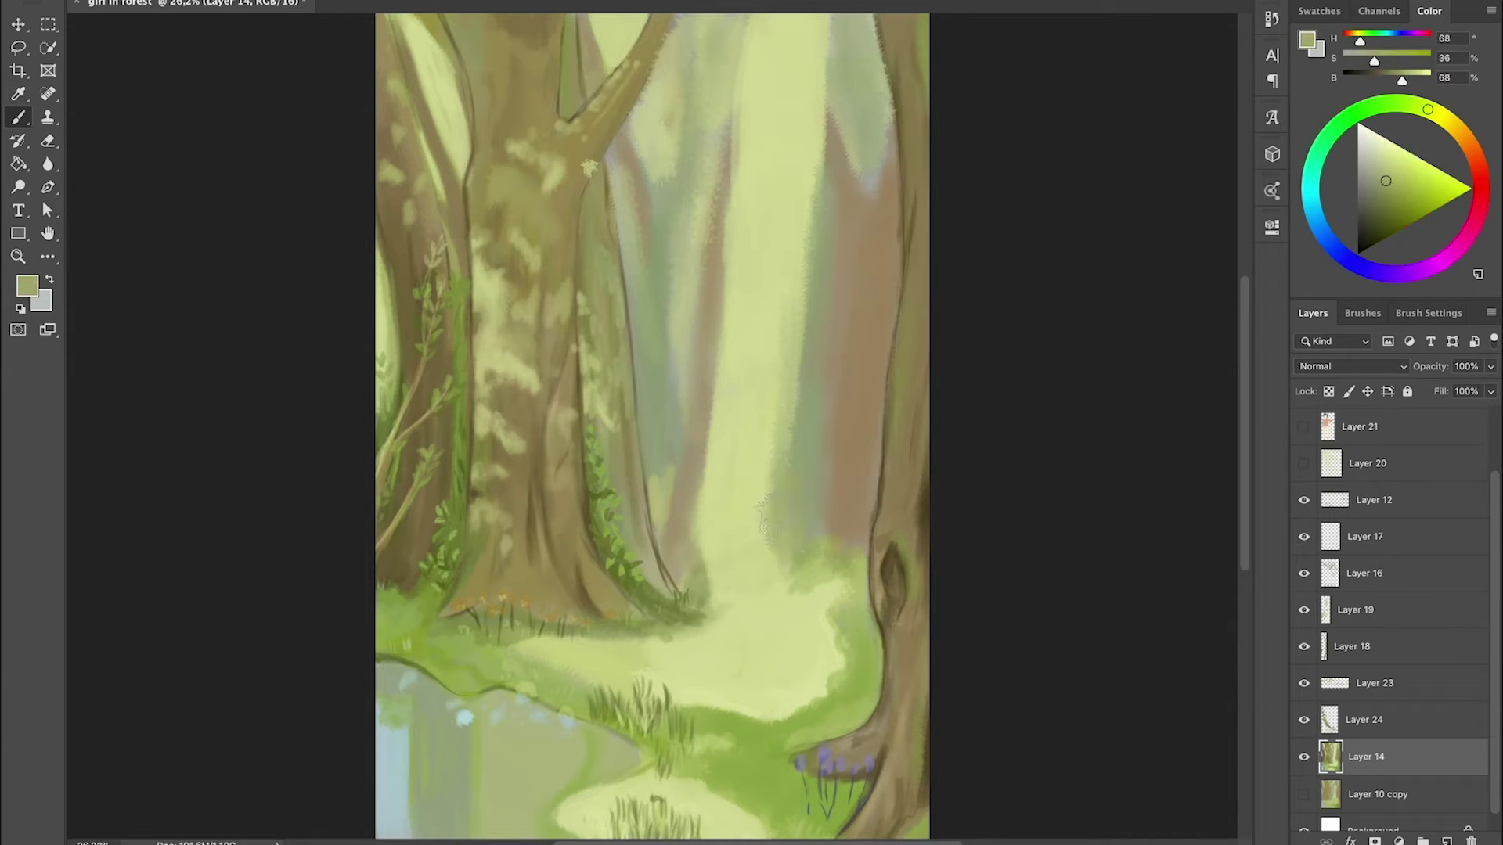
pyautogui.moveTo(783, 595); pyautogui.dragTo(705, 532)
pyautogui.moveTo(704, 540); pyautogui.dragTo(716, 481)
# - Brighten the upper middle background trees with light strokes
pyautogui.moveTo(665, 130); pyautogui.dragTo(673, 50)
pyautogui.moveTo(704, 266); pyautogui.dragTo(696, 24)
pyautogui.moveTo(849, 133); pyautogui.dragTo(861, 19)
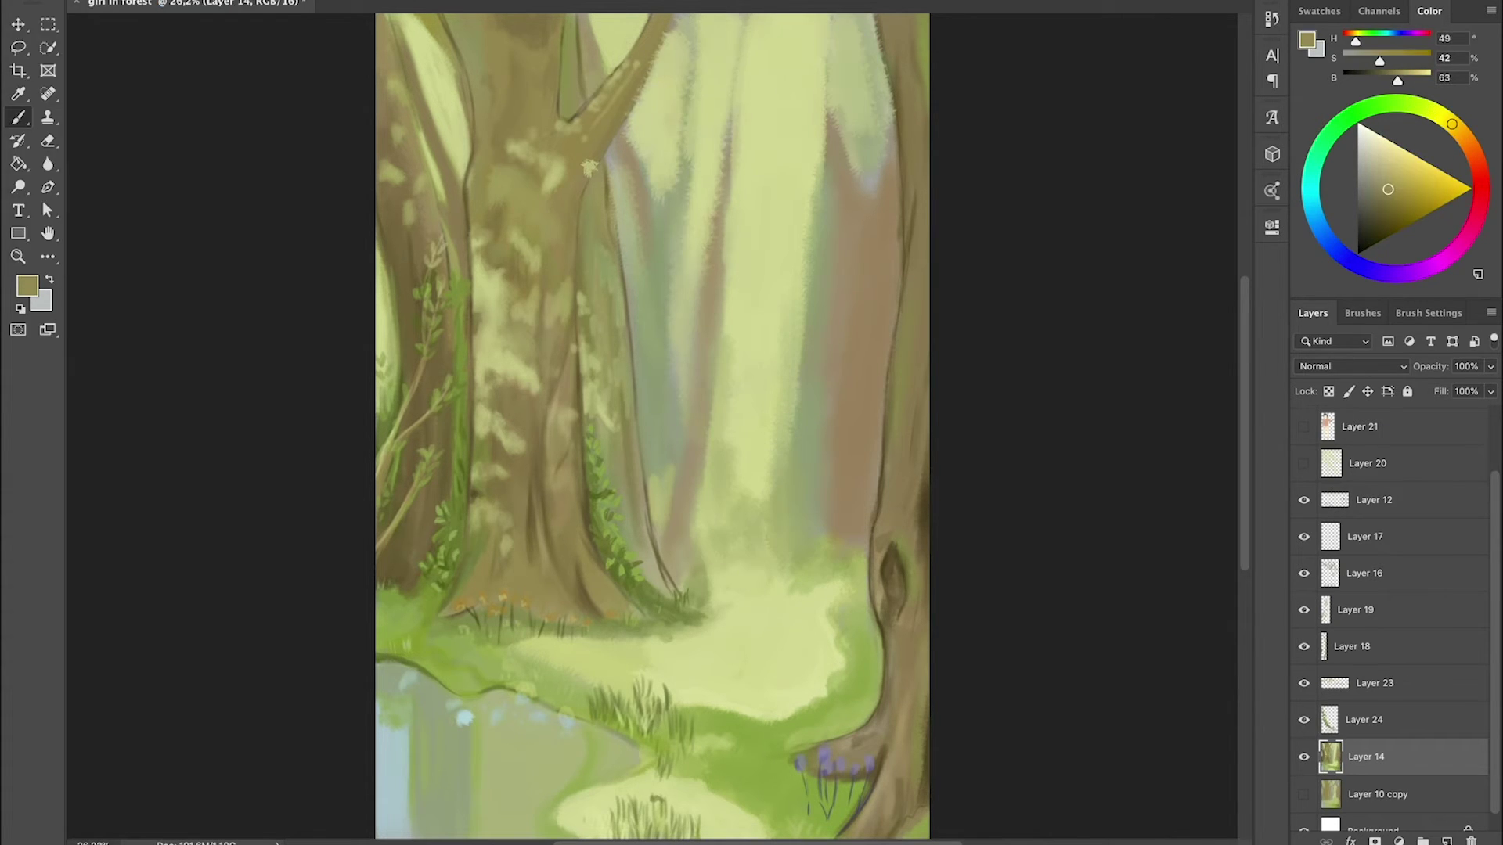
pyautogui.keyDown('alt'); pyautogui.click(475, 191); pyautogui.keyUp('alt')
# - Paint saturated green foliage down the middle tree trunk on Layer 24
pyautogui.keyDown('alt'); pyautogui.click(610, 533); pyautogui.keyUp('alt')
pyautogui.hotkey('alt', ']')
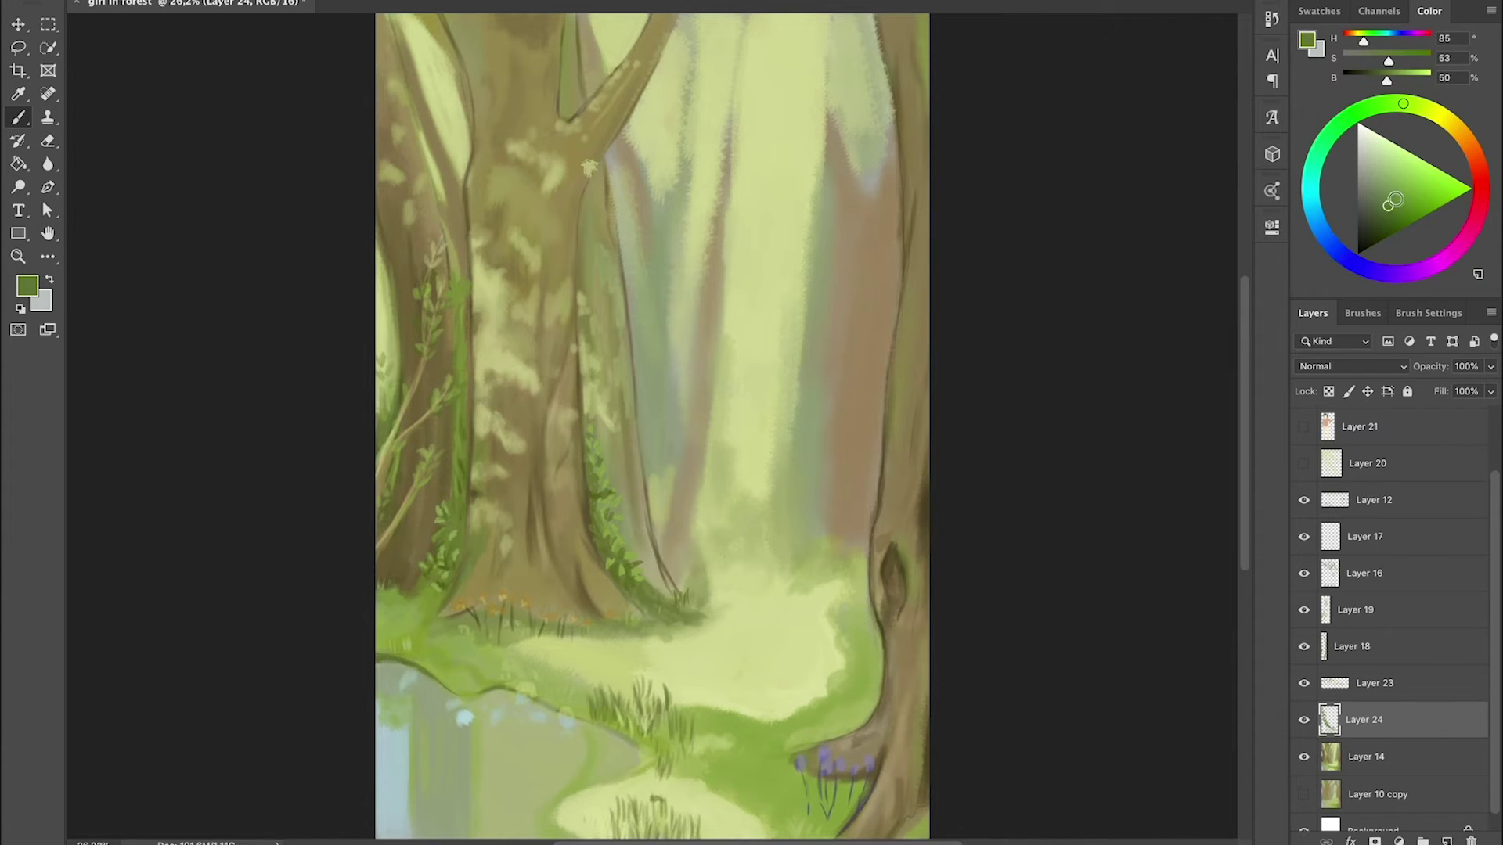
pyautogui.moveTo(661, 539); pyautogui.dragTo(657, 502)
pyautogui.moveTo(653, 446); pyautogui.dragTo(626, 235)
pyautogui.moveTo(656, 501)
pyautogui.mouseDown()
pyautogui.moveTo(654, 266)
pyautogui.moveTo(615, 164)
pyautogui.mouseUp()
# - Darken the middle tree's edge in olive green and add soft light near the clearing floor
pyautogui.keyDown('alt'); pyautogui.click(627, 203); pyautogui.keyUp('alt')
pyautogui.moveTo(618, 235); pyautogui.dragTo(614, 160)
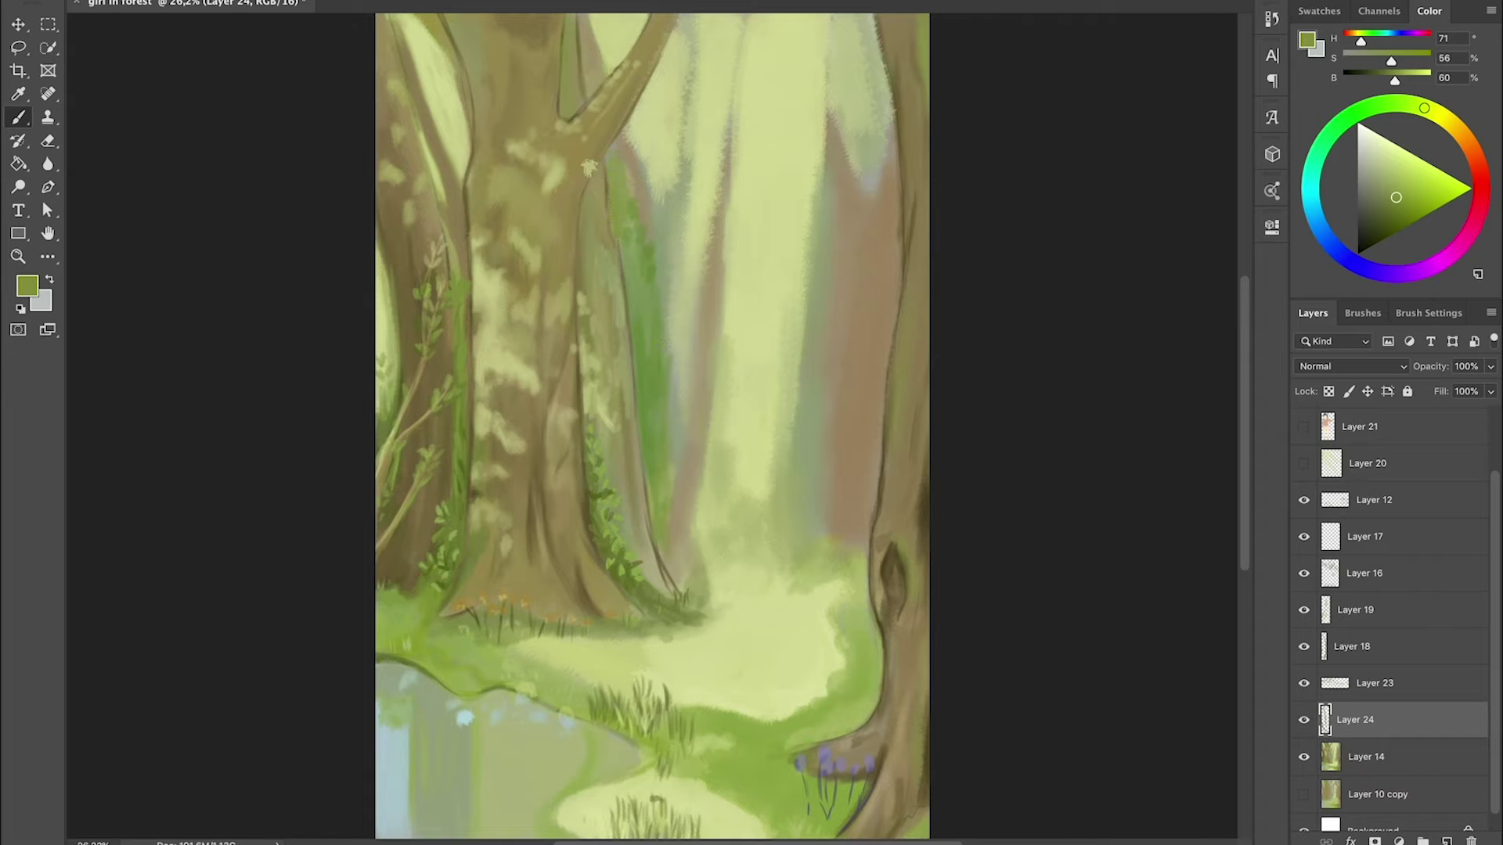
pyautogui.keyDown('alt'); pyautogui.click(608, 172); pyautogui.keyUp('alt')
pyautogui.keyDown('alt'); pyautogui.click(742, 216); pyautogui.keyUp('alt')
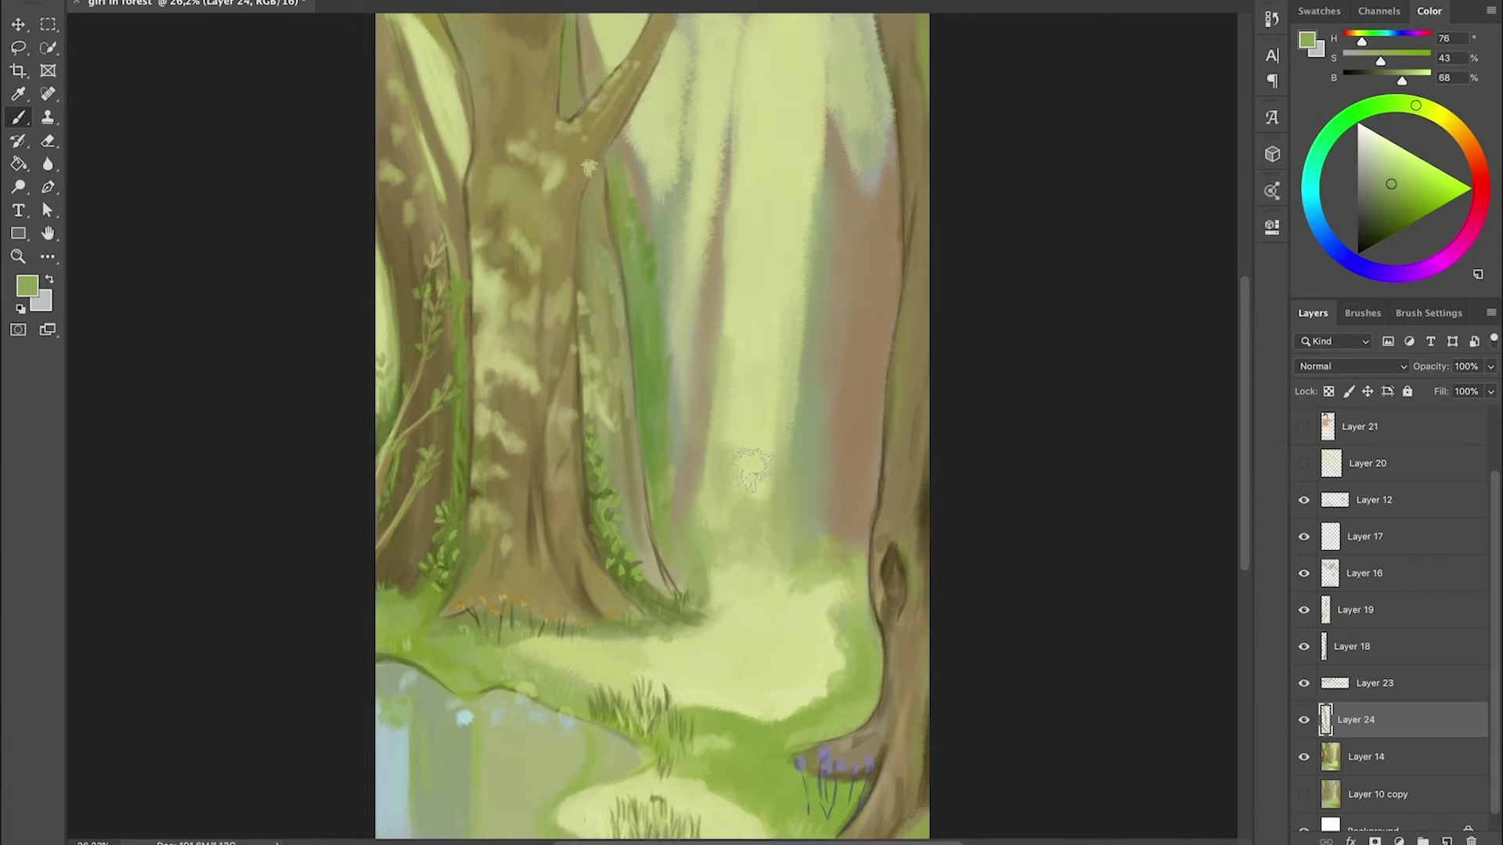
pyautogui.moveTo(673, 563); pyautogui.dragTo(689, 509)
# - Add a small dark olive stroke in the grass and make the brush smaller
pyautogui.keyDown('alt'); pyautogui.click(685, 573); pyautogui.keyUp('alt')
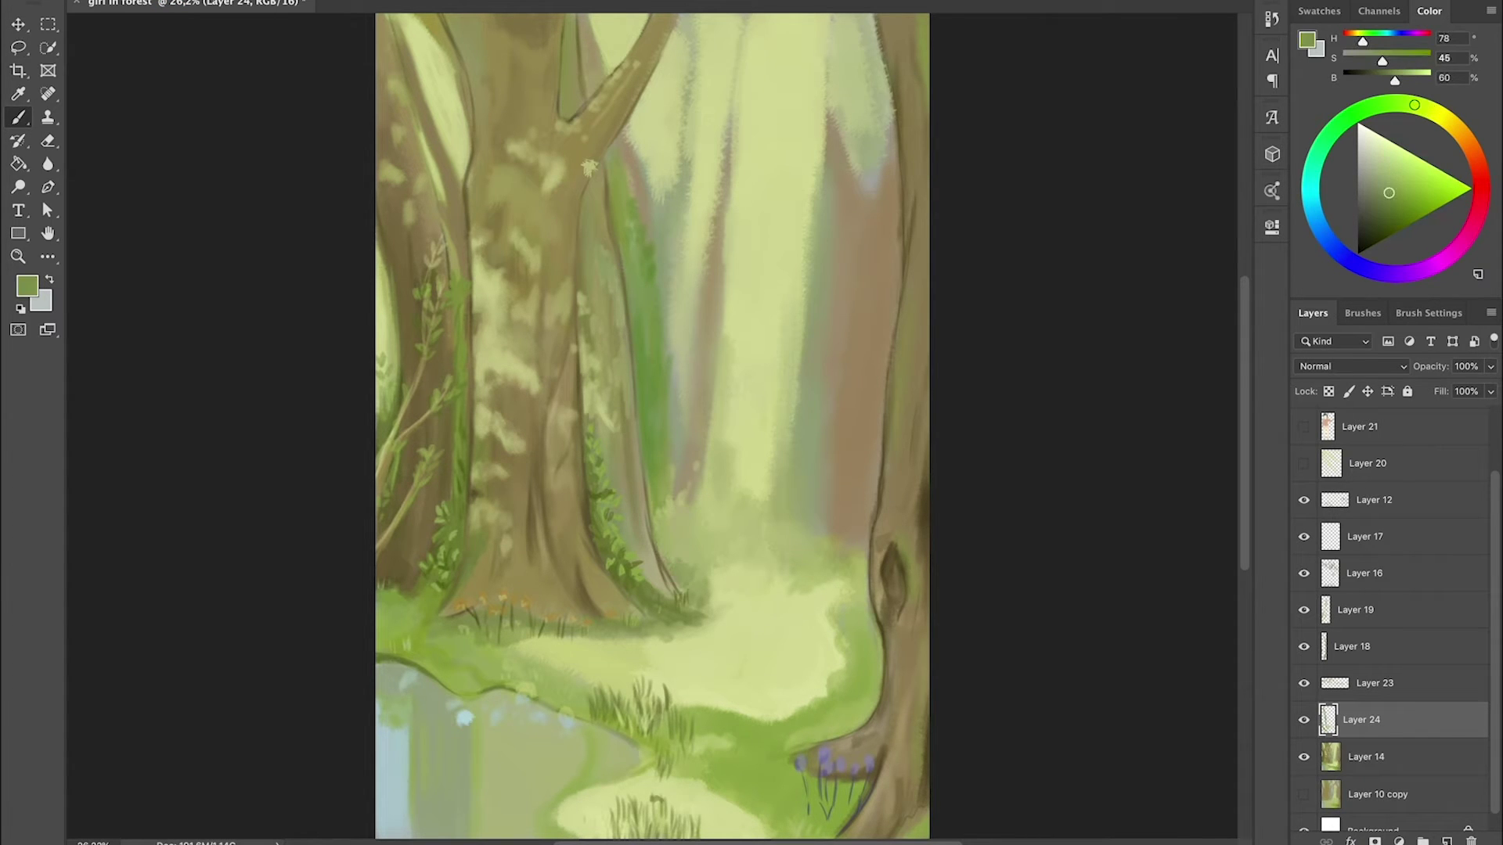
pyautogui.keyDown('alt'); pyautogui.click(692, 583); pyautogui.keyUp('alt')
pyautogui.moveTo(697, 591); pyautogui.dragTo(705, 575)
pyautogui.keyDown('alt'); pyautogui.click(589, 167); pyautogui.keyUp('alt')
pyautogui.rightClick(589, 167)
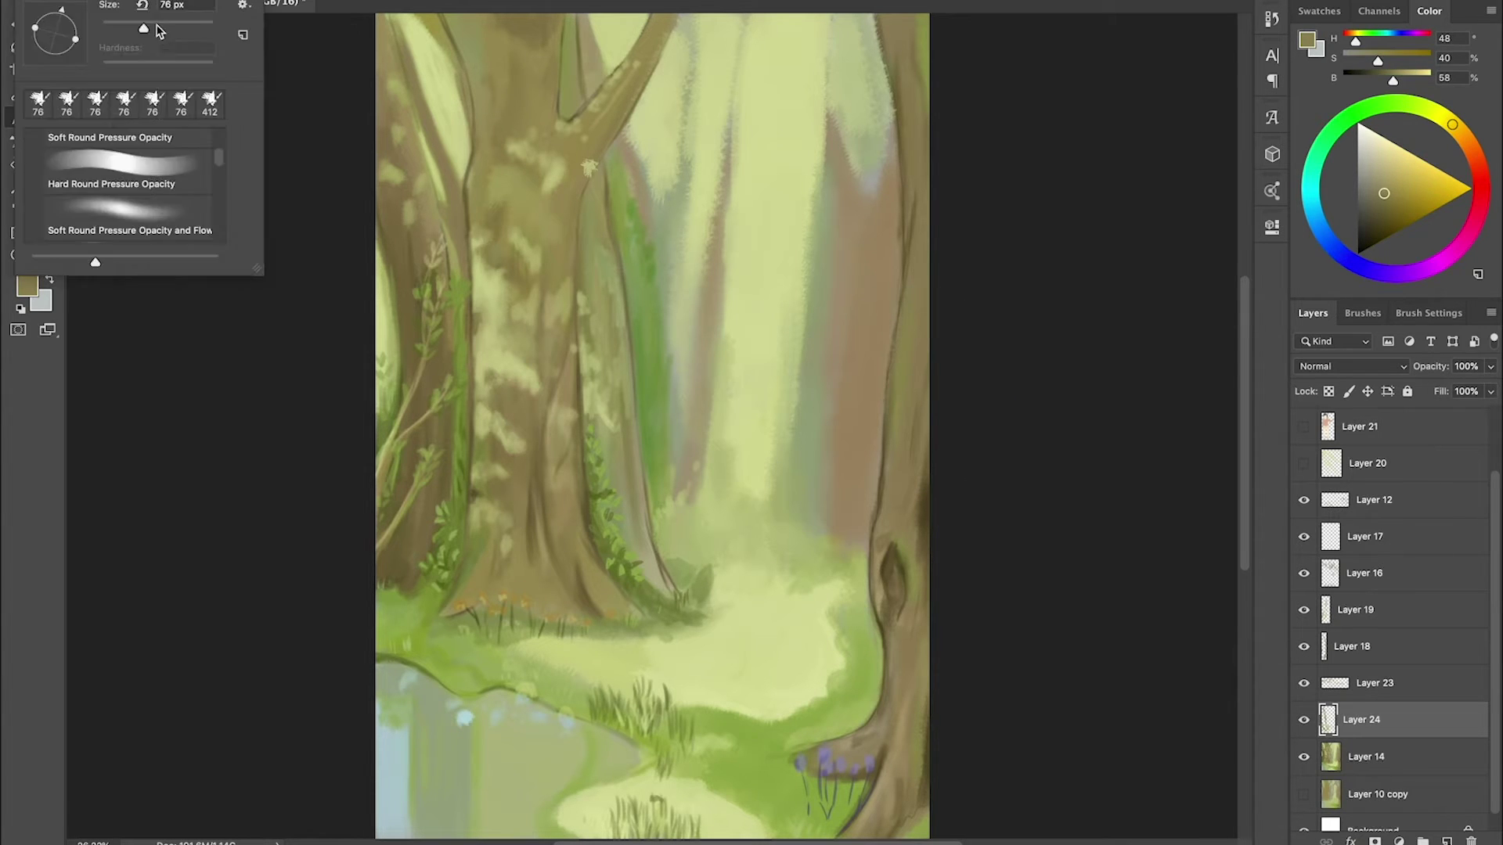
pyautogui.press('Escape')
# - Return to Layer 14 with the Brush after briefly toggling the eraser and layers
pyautogui.hotkey('alt', '[')
pyautogui.keyDown('alt'); pyautogui.click(589, 167); pyautogui.keyUp('alt')
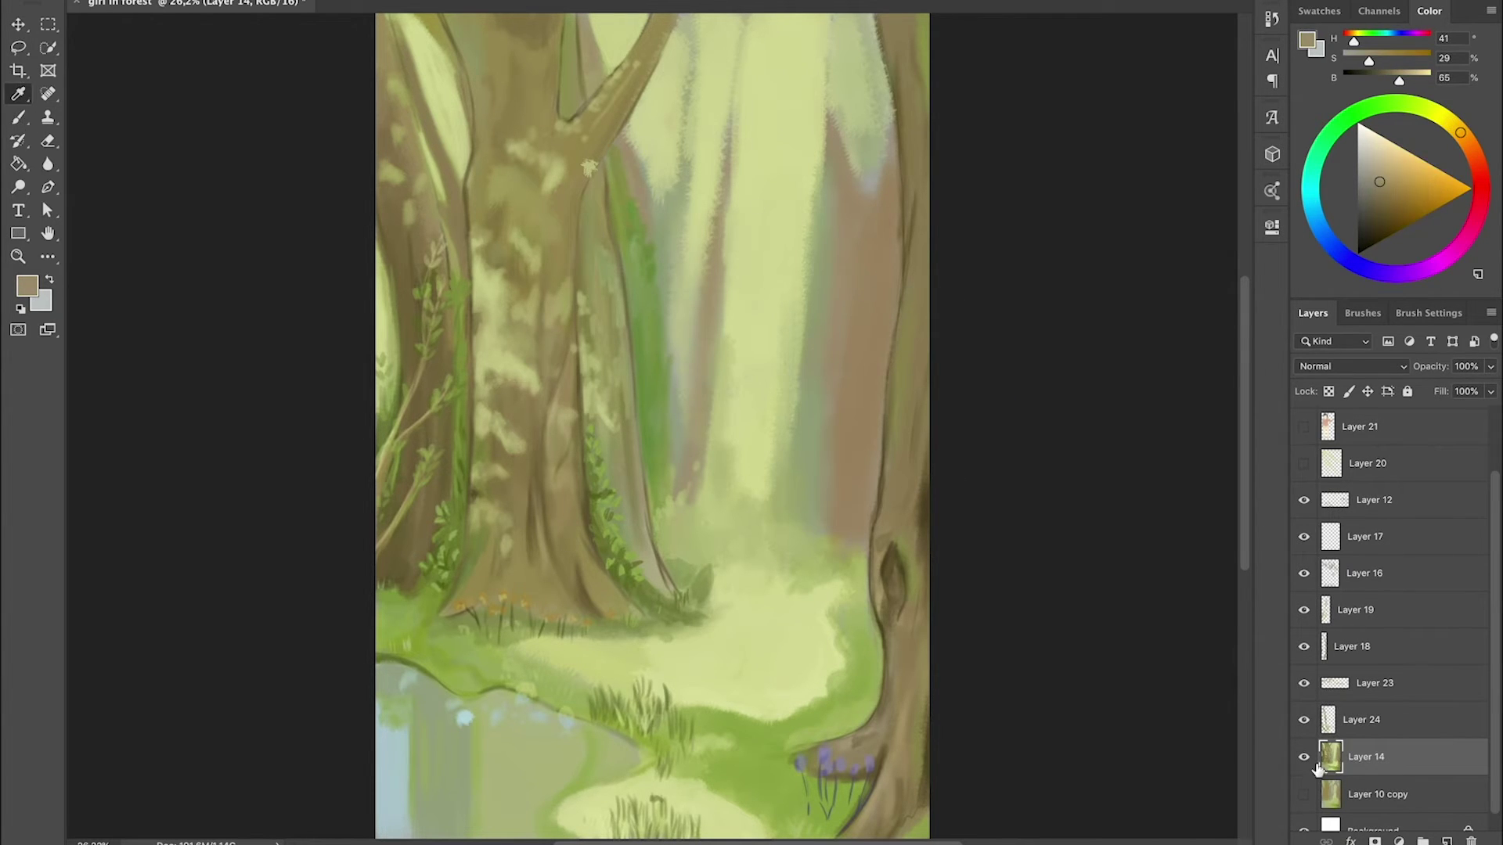
pyautogui.press('e')
pyautogui.hotkey('alt', ']')
pyautogui.hotkey('alt', '[')
pyautogui.press('b')
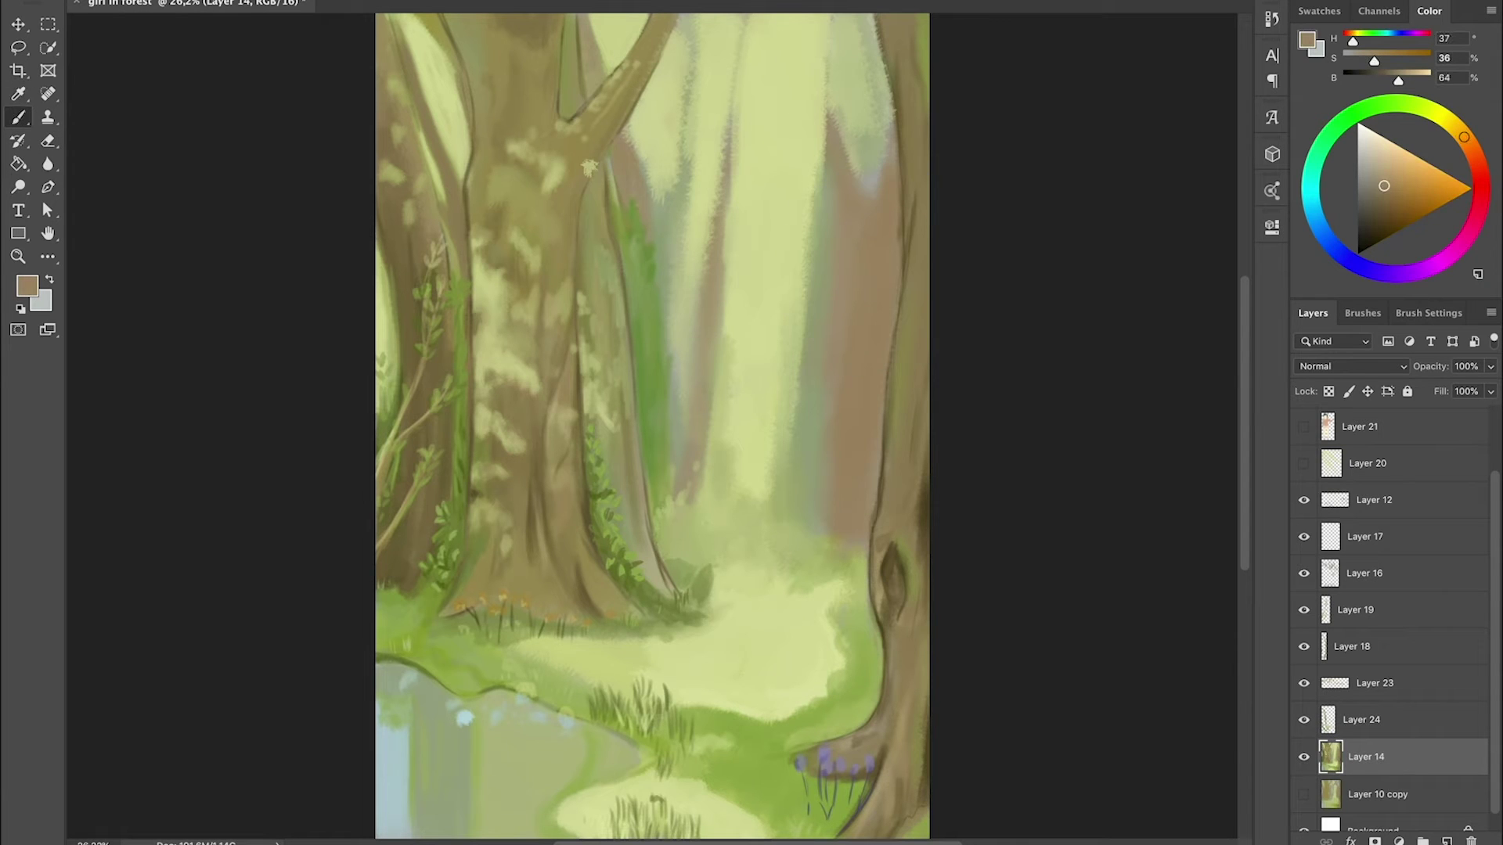
# - Sample brown tones and paint a tall stroke up the background trunk
pyautogui.keyDown('alt'); pyautogui.click(589, 167); pyautogui.keyUp('alt')
pyautogui.keyDown('alt'); pyautogui.click(473, 186); pyautogui.keyUp('alt')
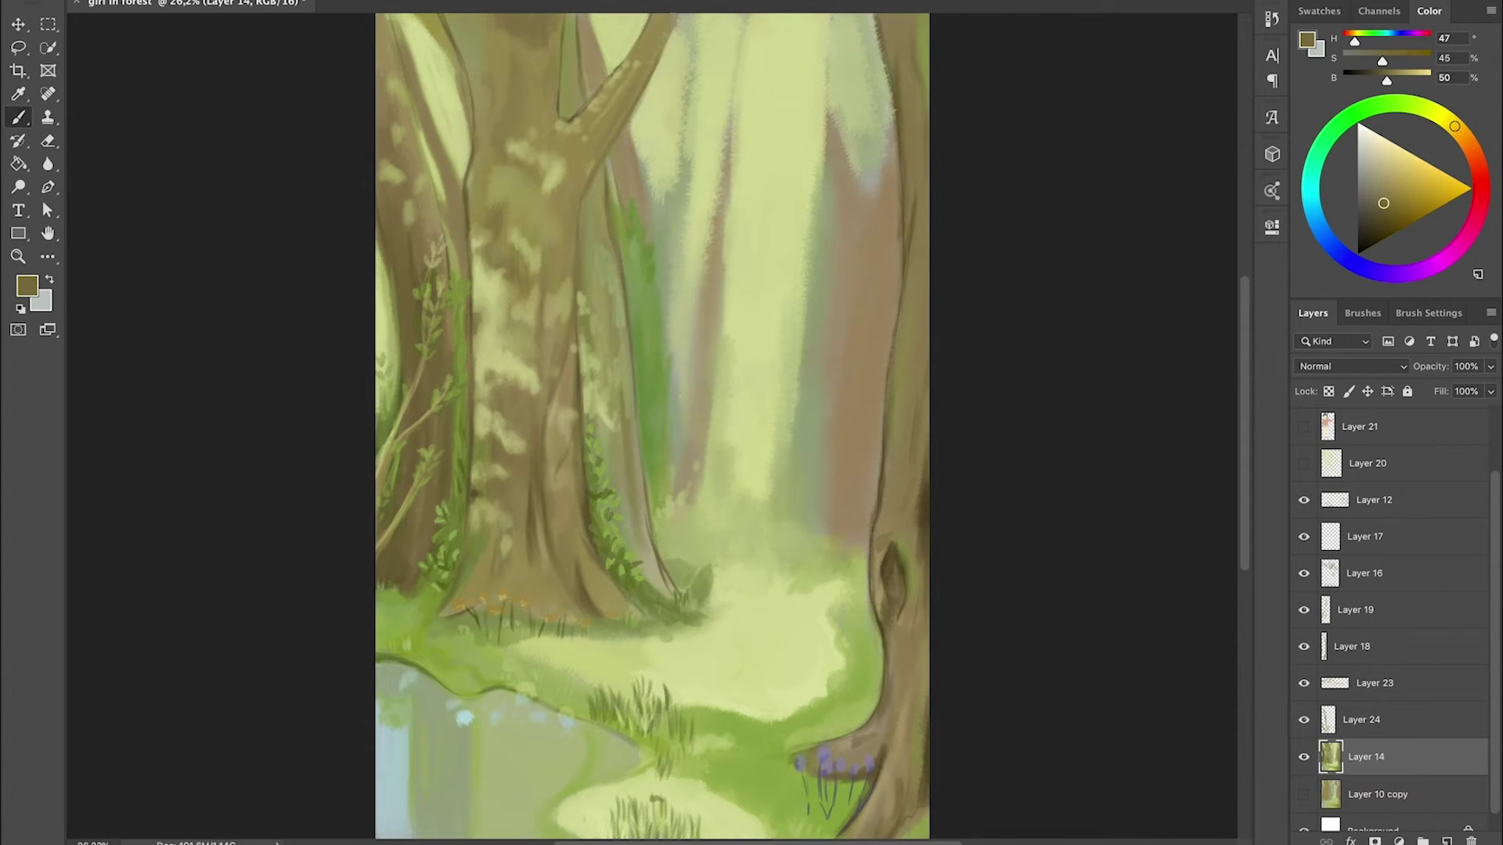
pyautogui.keyDown('alt'); pyautogui.click(556, 154); pyautogui.keyUp('alt')
pyautogui.moveTo(678, 477); pyautogui.dragTo(682, 15)
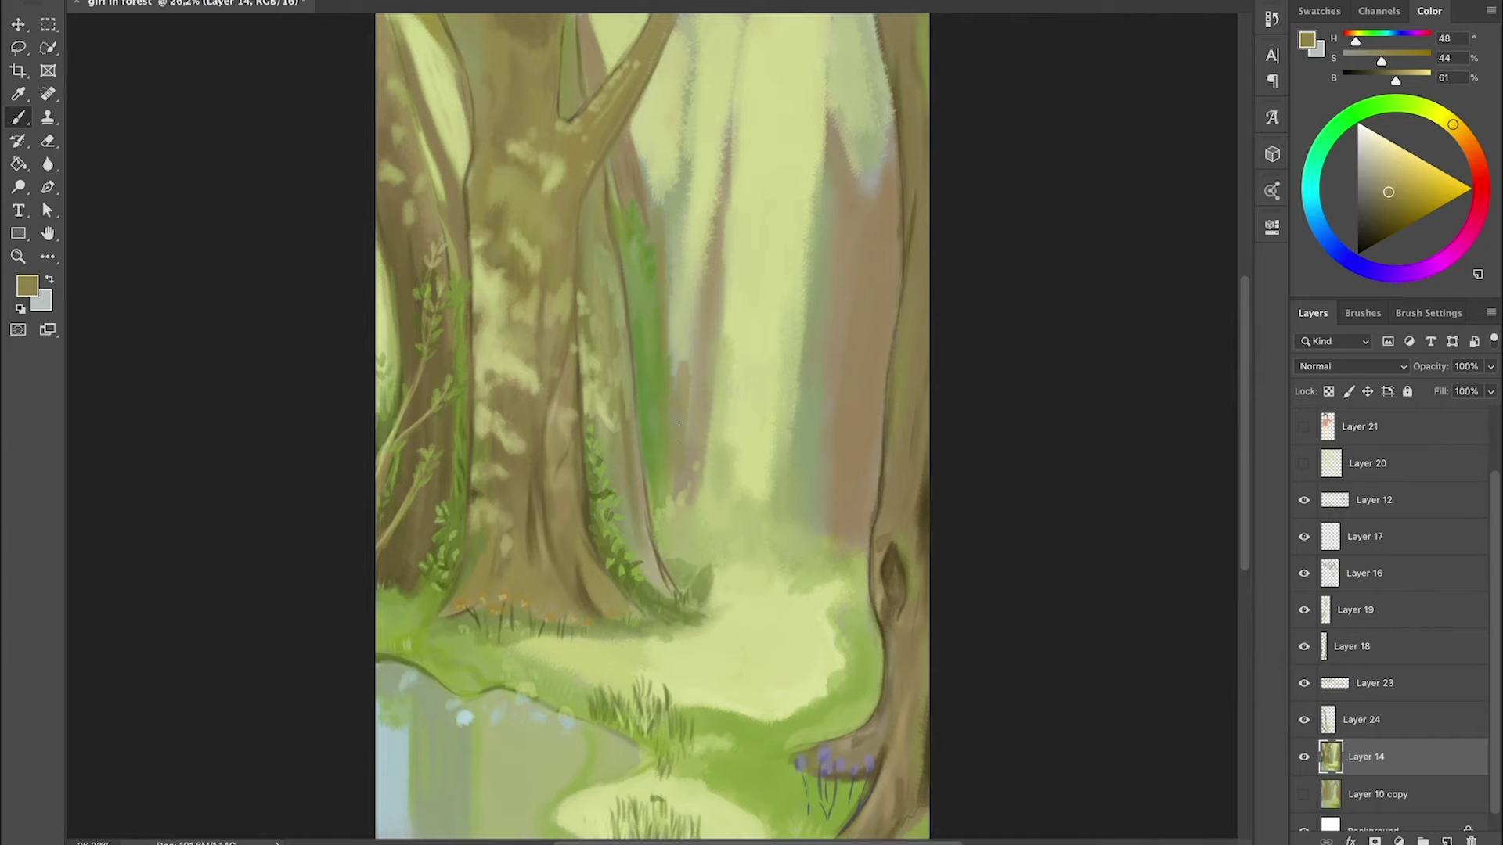
# - Paint new branches in the upper background and lighten them with light green
pyautogui.scroll(3, 654, 381)
pyautogui.moveTo(618, 187); pyautogui.dragTo(664, 344)
pyautogui.moveTo(744, 196)
pyautogui.mouseDown()
pyautogui.moveTo(679, 391)
pyautogui.moveTo(683, 638)
pyautogui.mouseUp()
pyautogui.keyDown('alt'); pyautogui.click(697, 267); pyautogui.keyUp('alt')
pyautogui.moveTo(693, 195); pyautogui.dragTo(682, 356)
# - Repaint the thin background branches in mid and pale greens
pyautogui.keyDown('alt'); pyautogui.click(634, 391); pyautogui.keyUp('alt')
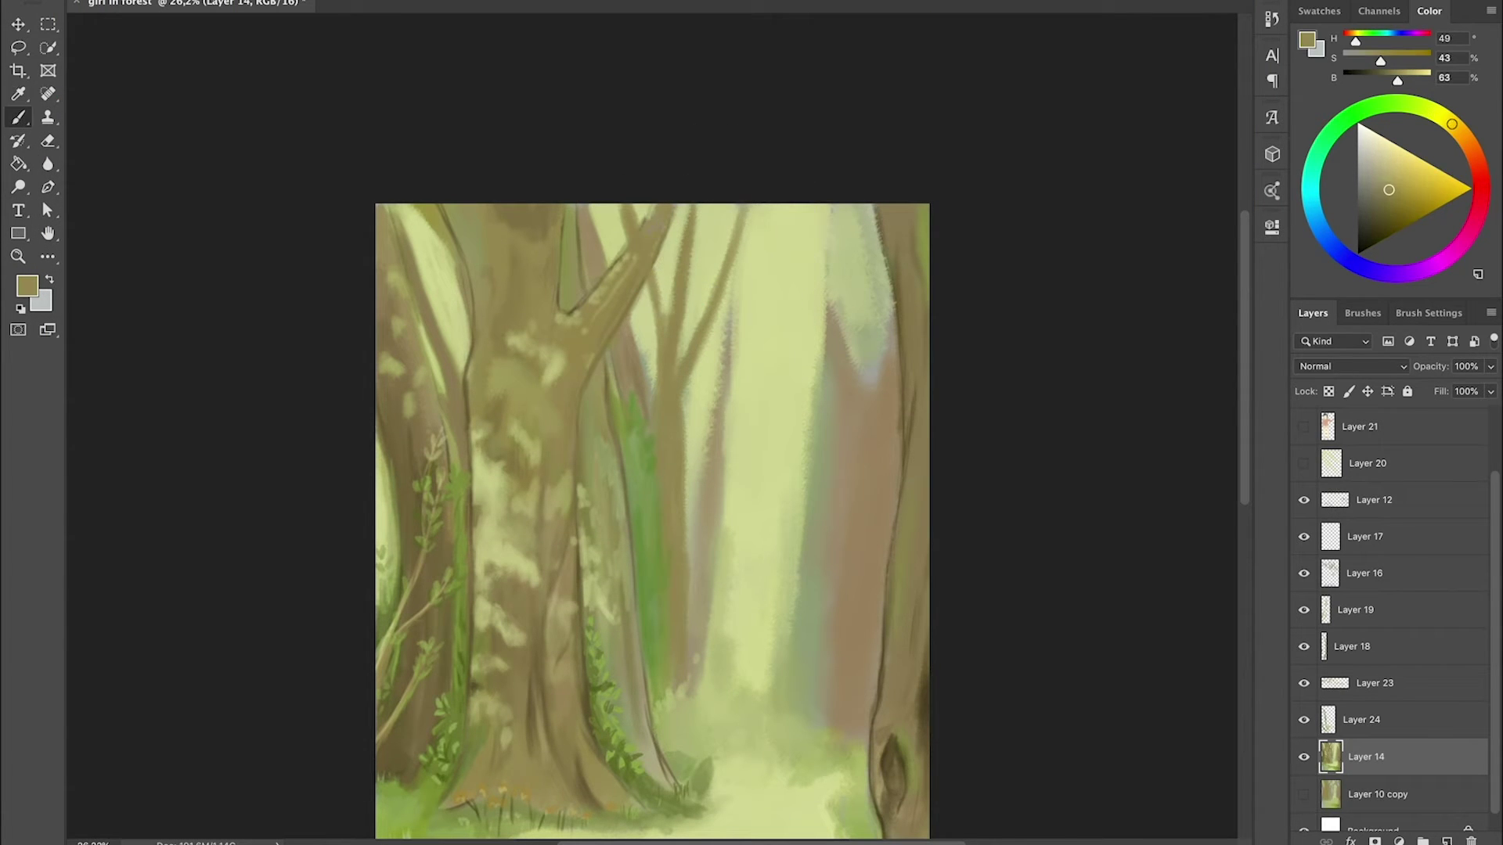
pyautogui.moveTo(667, 281); pyautogui.dragTo(657, 325)
pyautogui.moveTo(674, 252); pyautogui.dragTo(670, 314)
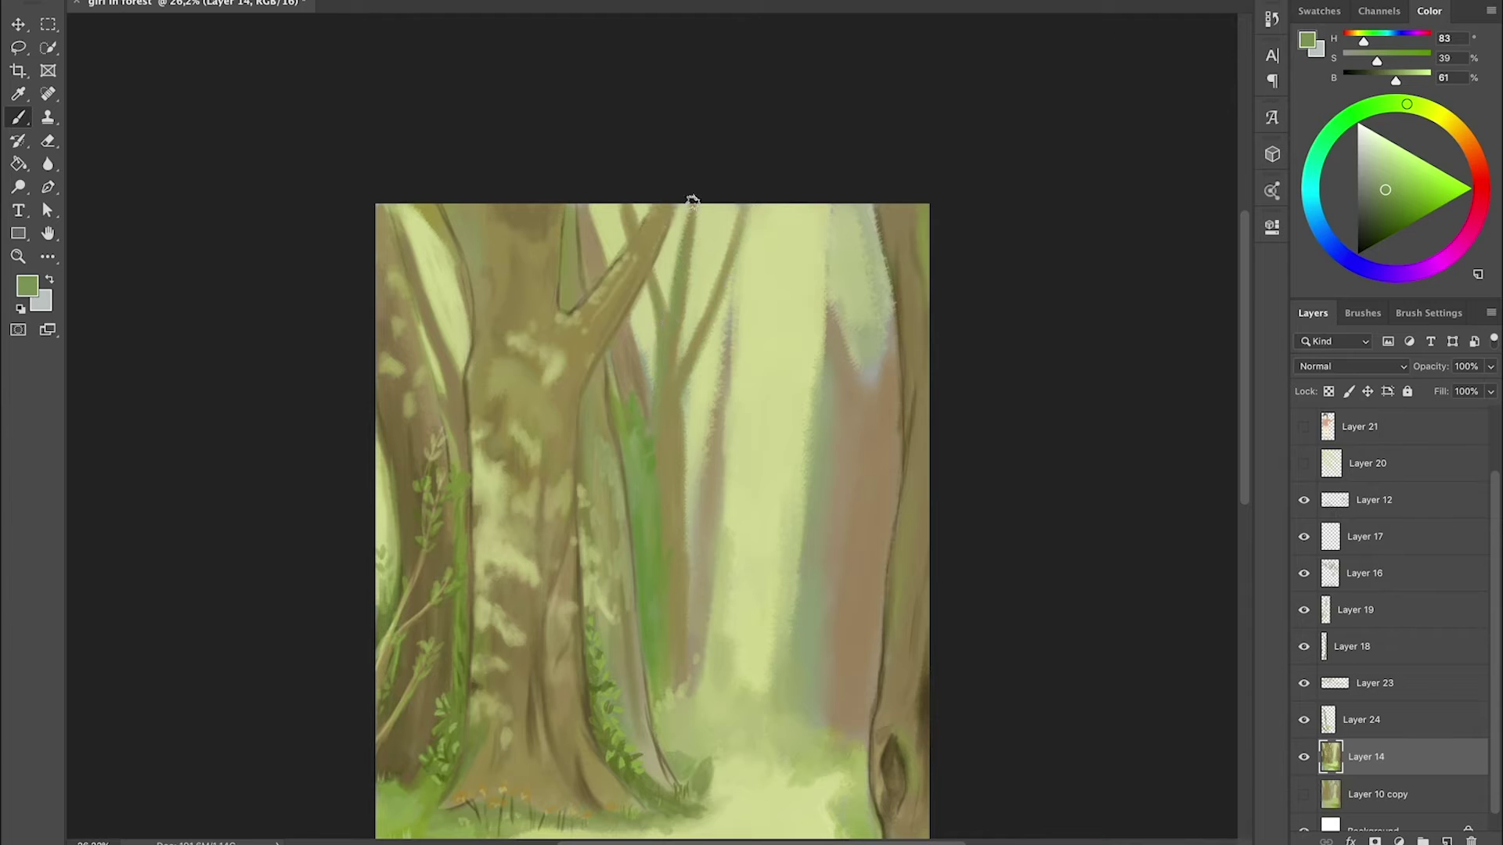
pyautogui.scroll(-2, 692, 201)
pyautogui.keyDown('alt'); pyautogui.click(692, 205); pyautogui.keyUp('alt')
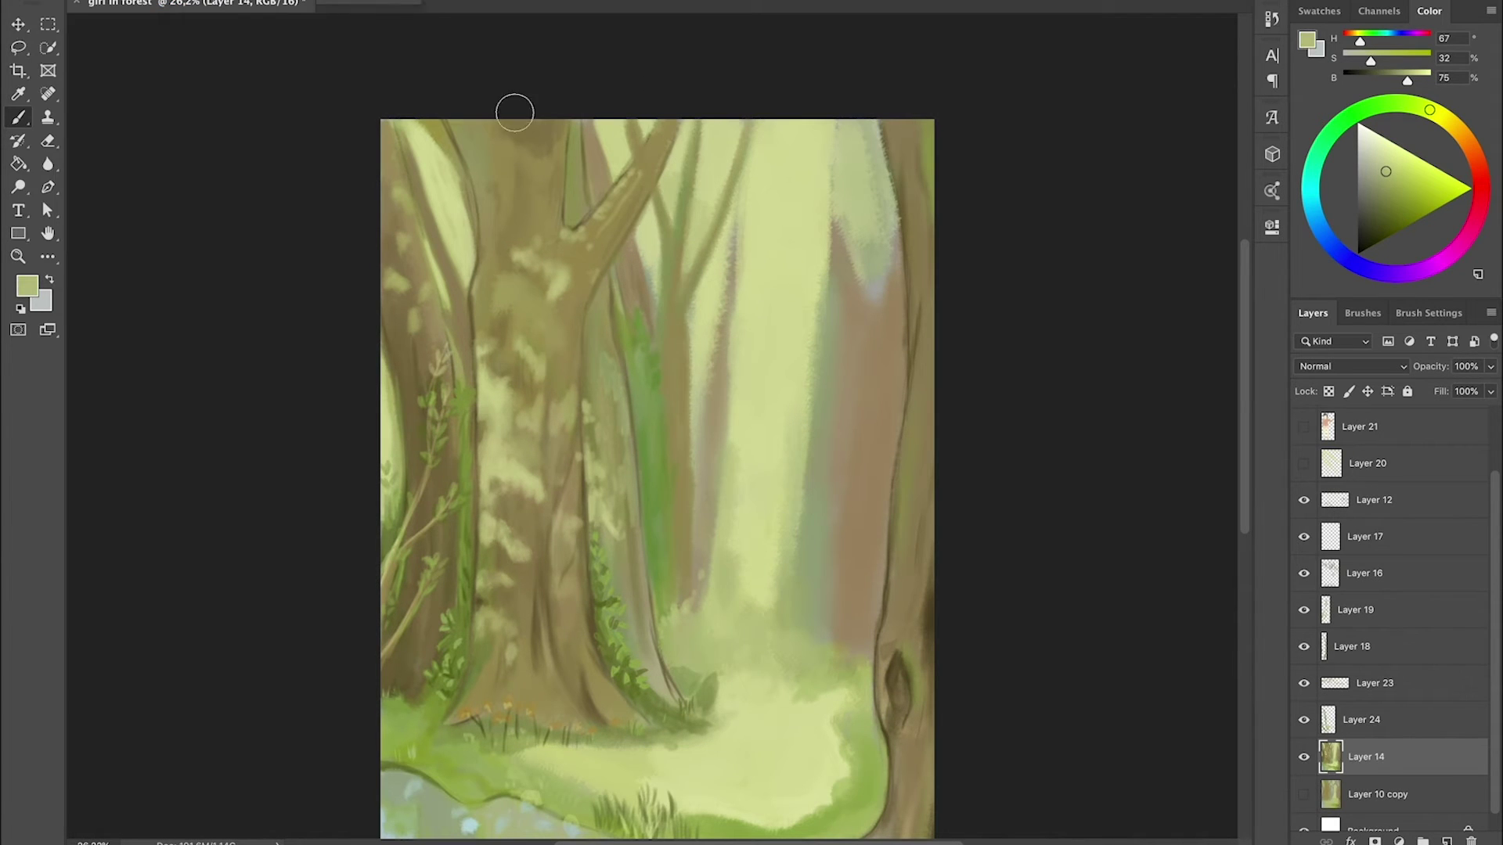
pyautogui.moveTo(671, 298); pyautogui.dragTo(681, 423)
pyautogui.moveTo(650, 258); pyautogui.dragTo(654, 321)
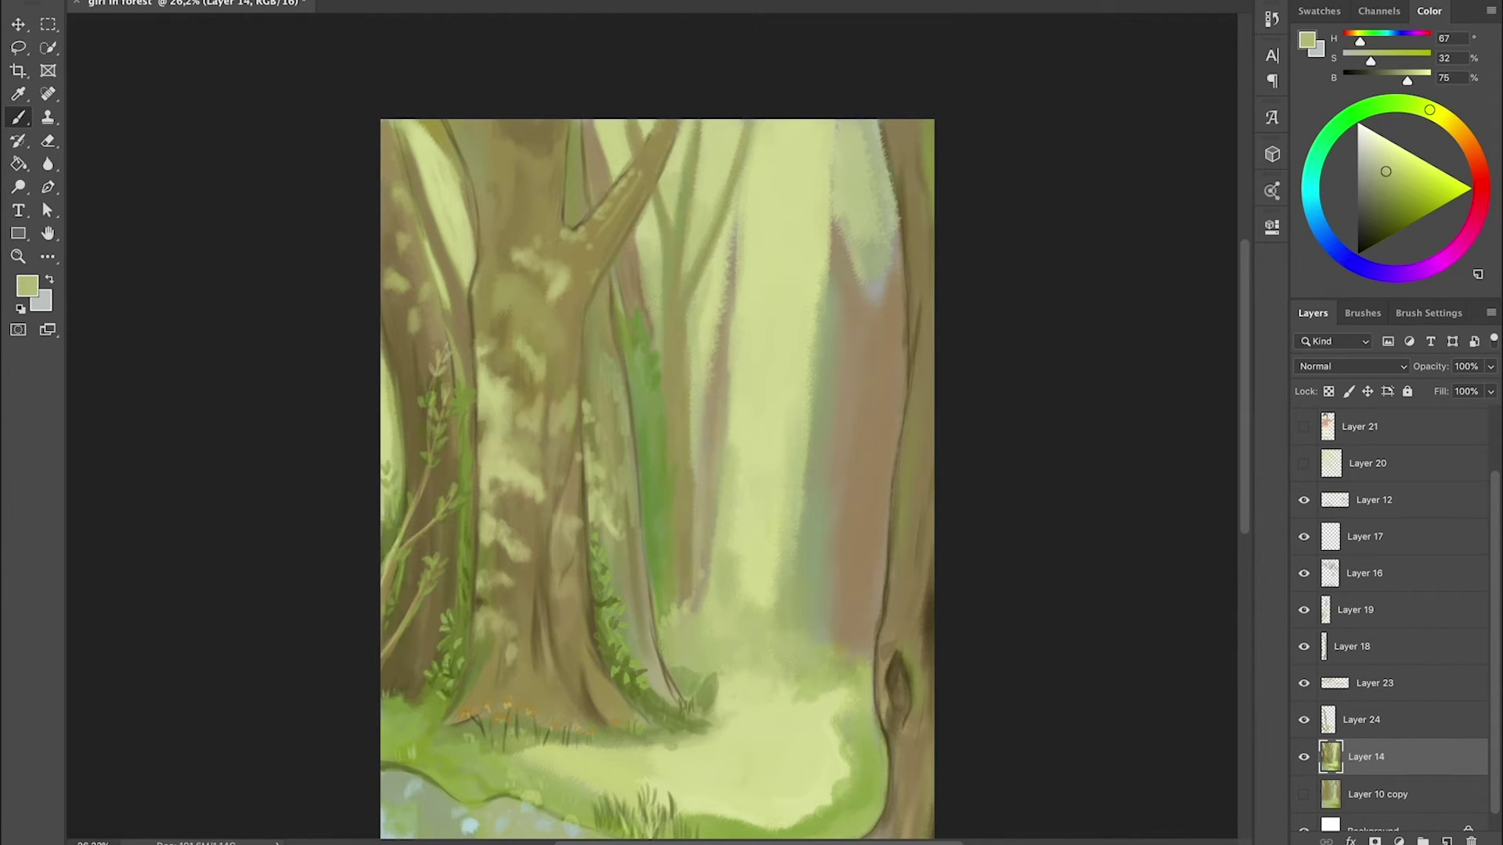
# - Paint a new brown background trunk with branches reaching to the upper right
pyautogui.keyDown('alt'); pyautogui.click(857, 431); pyautogui.keyUp('alt')
pyautogui.moveTo(710, 594); pyautogui.dragTo(732, 118)
pyautogui.moveTo(744, 216); pyautogui.dragTo(818, 121)
pyautogui.moveTo(783, 176); pyautogui.dragTo(736, 298)
# - Darken the new trunk and its branch with brown strokes
pyautogui.keyDown('alt'); pyautogui.click(709, 235); pyautogui.keyUp('alt')
pyautogui.moveTo(720, 195)
pyautogui.mouseDown()
pyautogui.moveTo(693, 270)
pyautogui.moveTo(697, 462)
pyautogui.mouseUp()
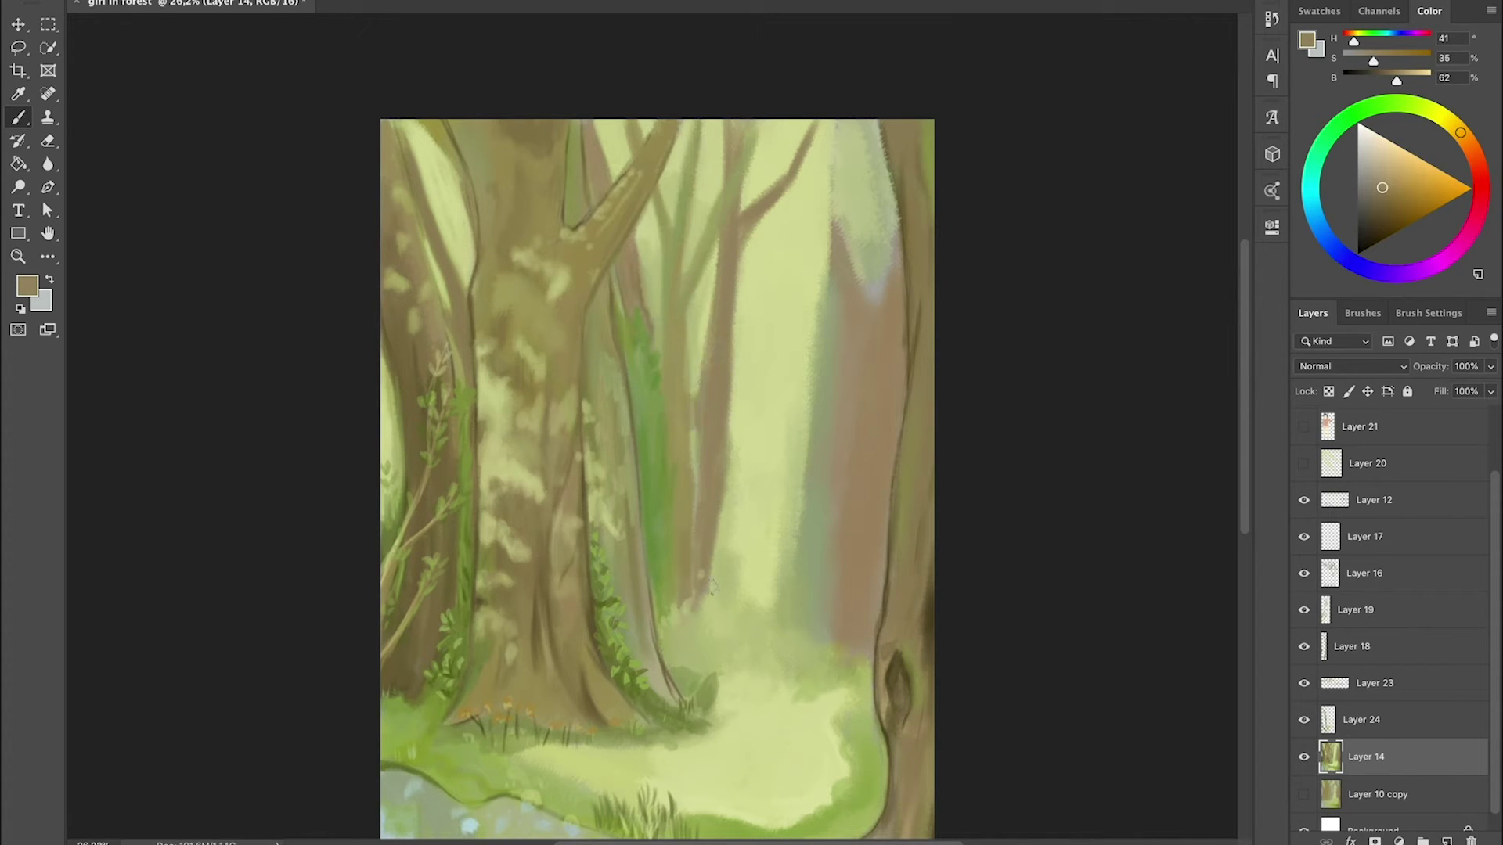
pyautogui.moveTo(712, 603); pyautogui.dragTo(705, 517)
pyautogui.moveTo(692, 423)
pyautogui.mouseDown()
pyautogui.moveTo(688, 282)
pyautogui.moveTo(704, 240)
pyautogui.mouseUp()
# - Darken the central background trunk and add brown along the upper-right branch
pyautogui.keyDown('alt'); pyautogui.click(705, 251); pyautogui.keyUp('alt')
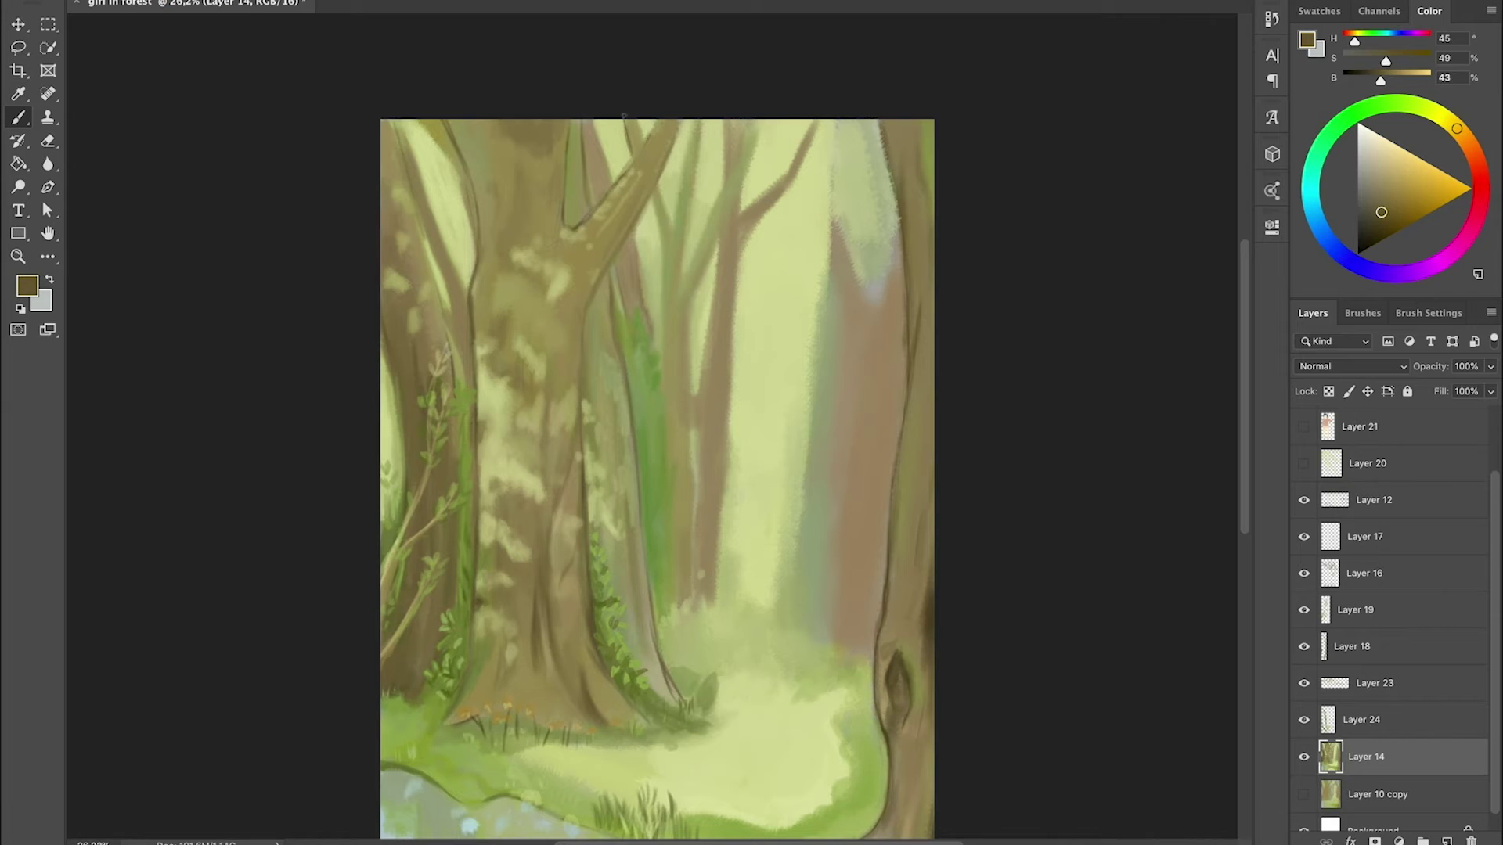
pyautogui.moveTo(705, 250); pyautogui.dragTo(694, 166)
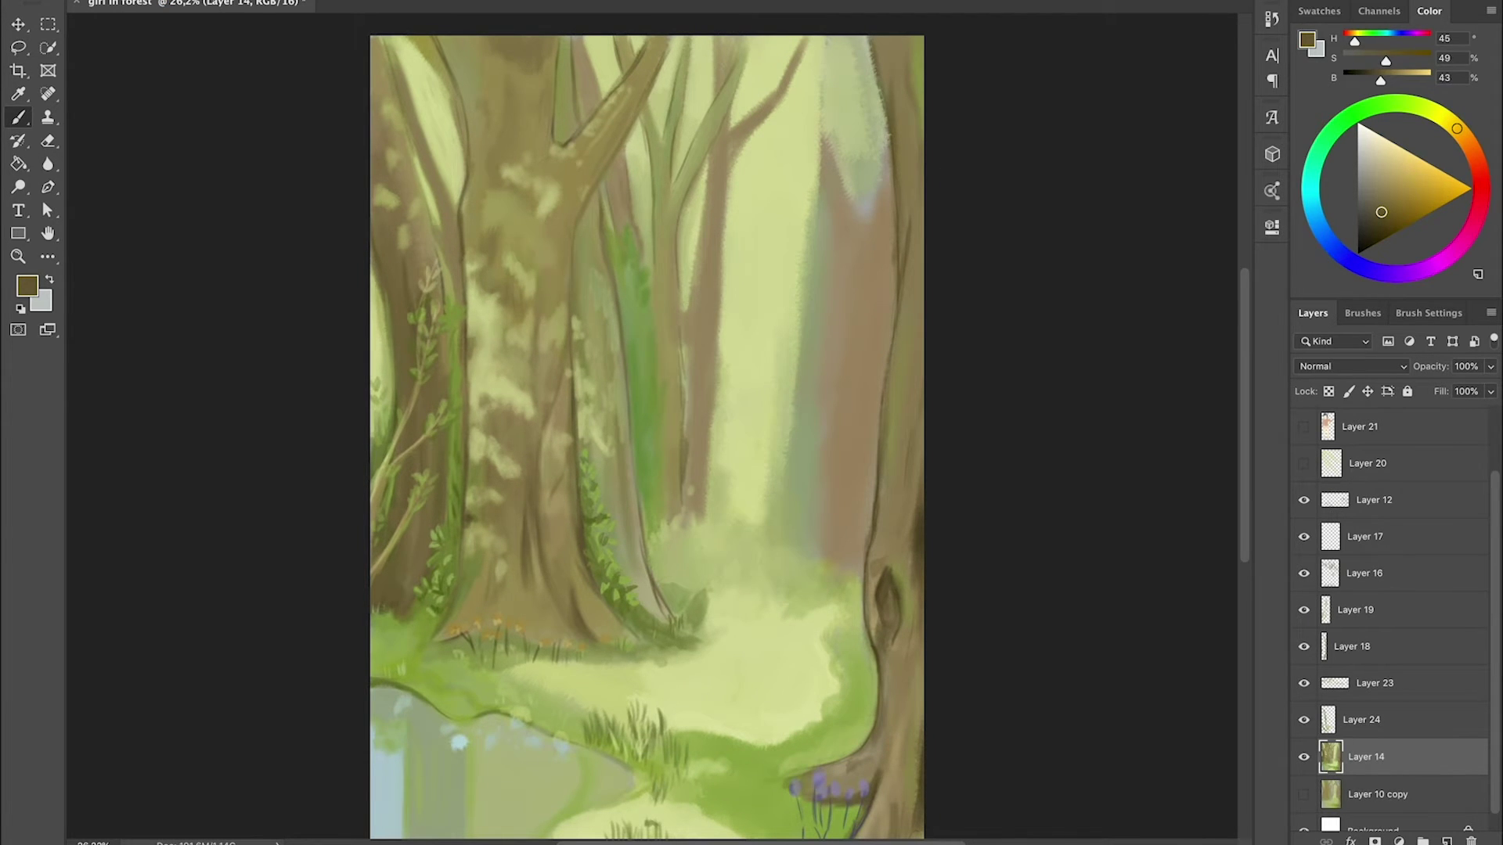
pyautogui.moveTo(688, 368); pyautogui.dragTo(685, 157)
pyautogui.moveTo(696, 294); pyautogui.dragTo(701, 174)
pyautogui.moveTo(709, 493); pyautogui.dragTo(714, 313)
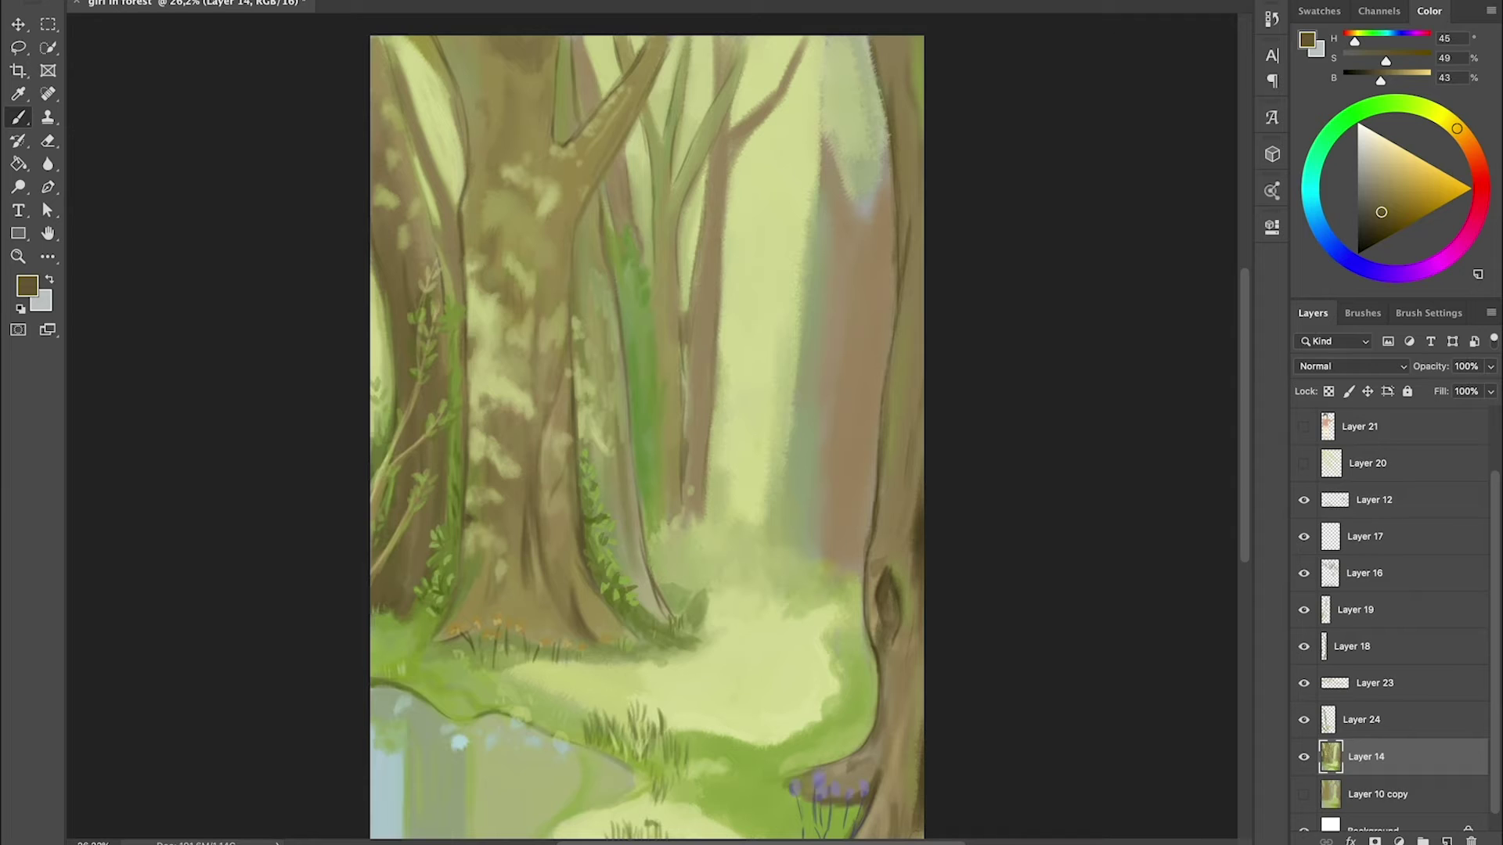
pyautogui.moveTo(728, 234); pyautogui.dragTo(797, 41)
# - Paint lighter brown along the branch, sample greens and browns, and select Layer 24
pyautogui.keyDown('alt'); pyautogui.click(715, 208); pyautogui.keyUp('alt')
pyautogui.moveTo(782, 100)
pyautogui.mouseDown()
pyautogui.moveTo(759, 72)
pyautogui.moveTo(804, 36)
pyautogui.mouseUp()
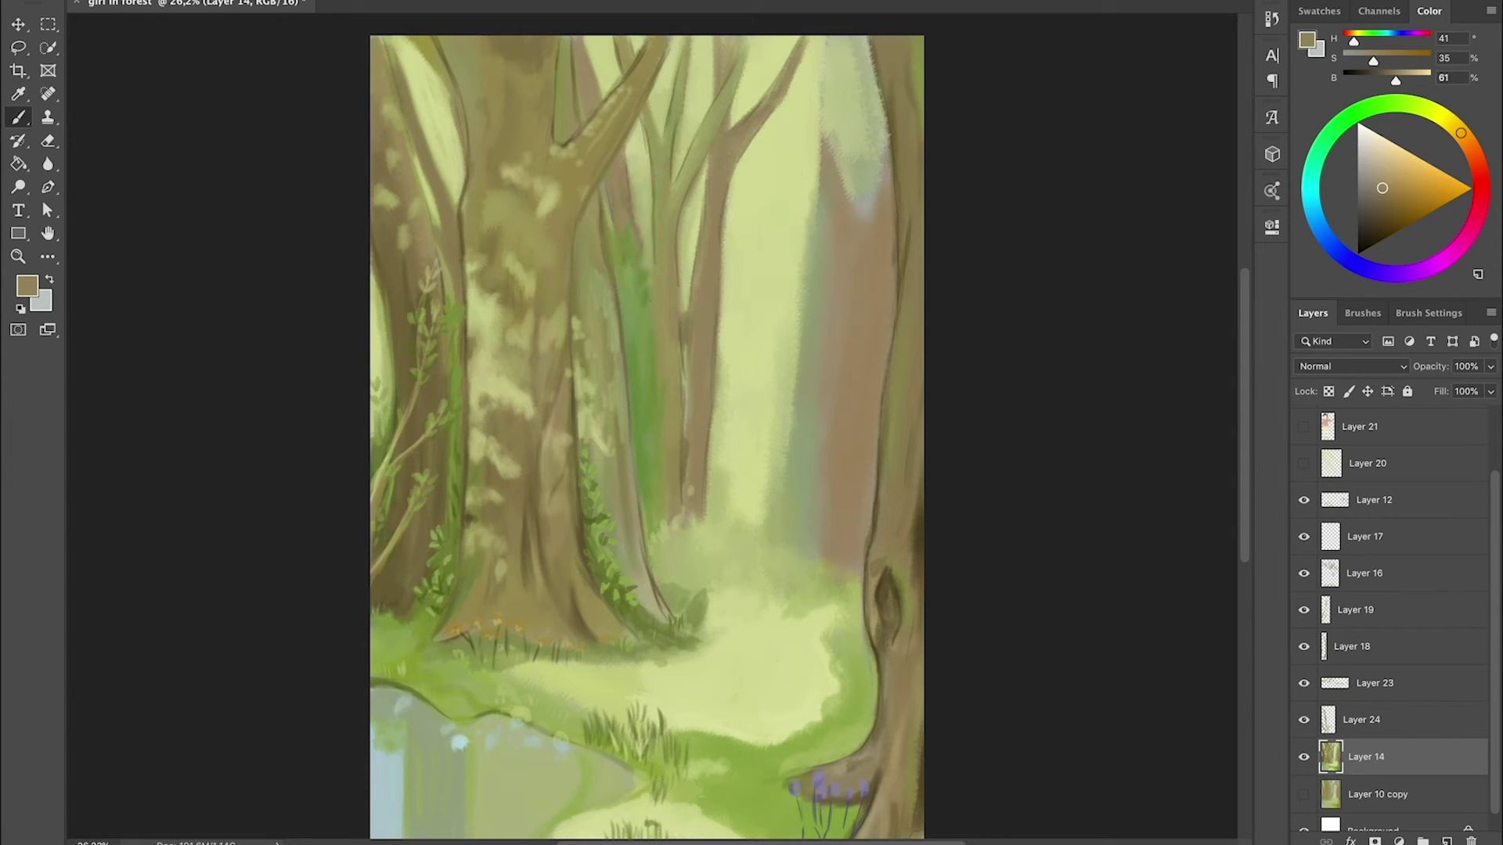
pyautogui.keyDown('alt'); pyautogui.click(667, 108); pyautogui.keyUp('alt')
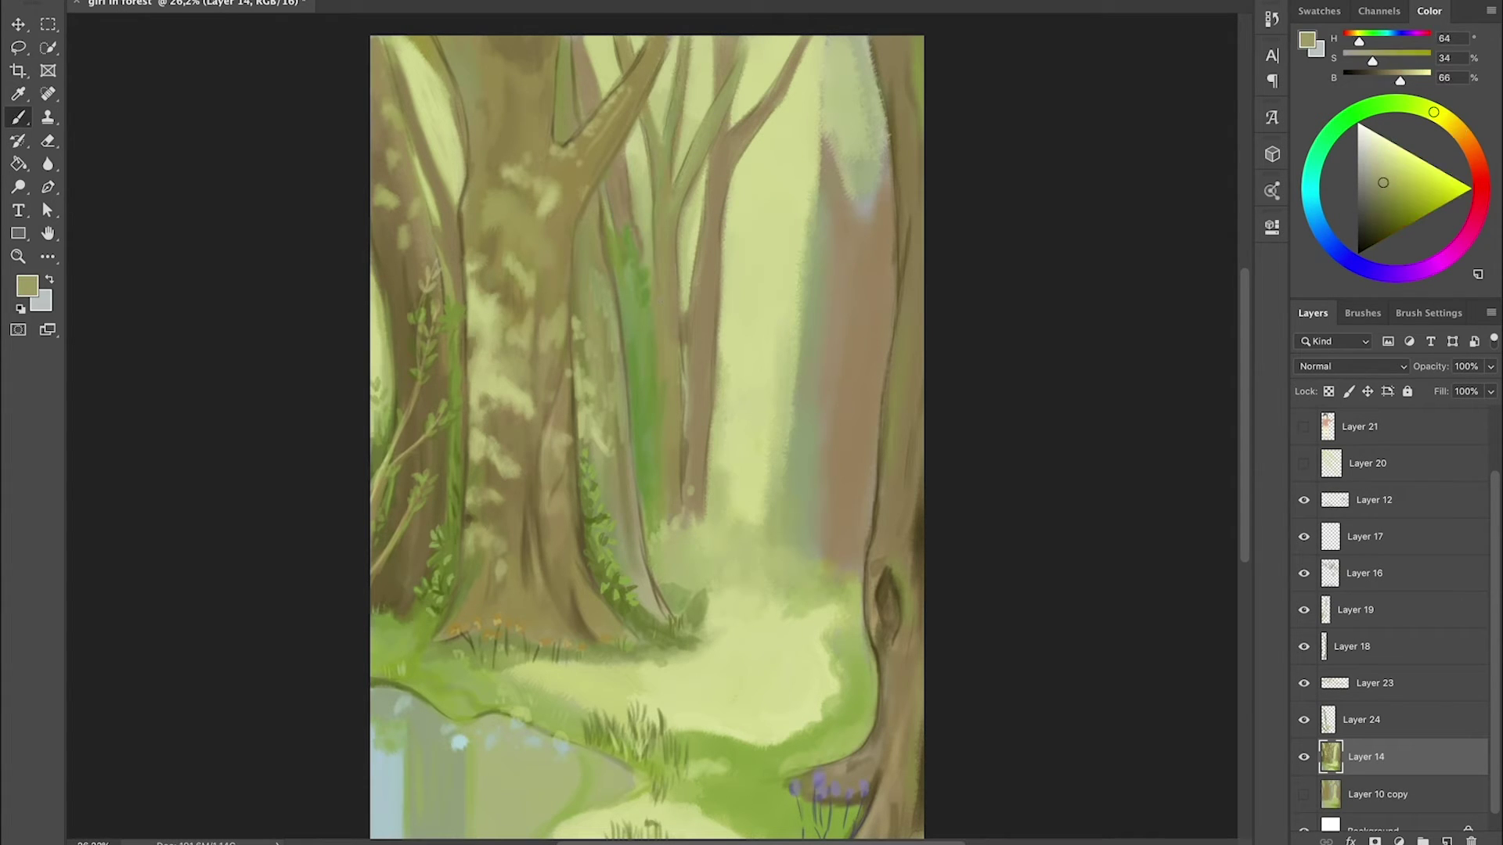
pyautogui.keyDown('alt'); pyautogui.click(670, 47); pyautogui.keyUp('alt')
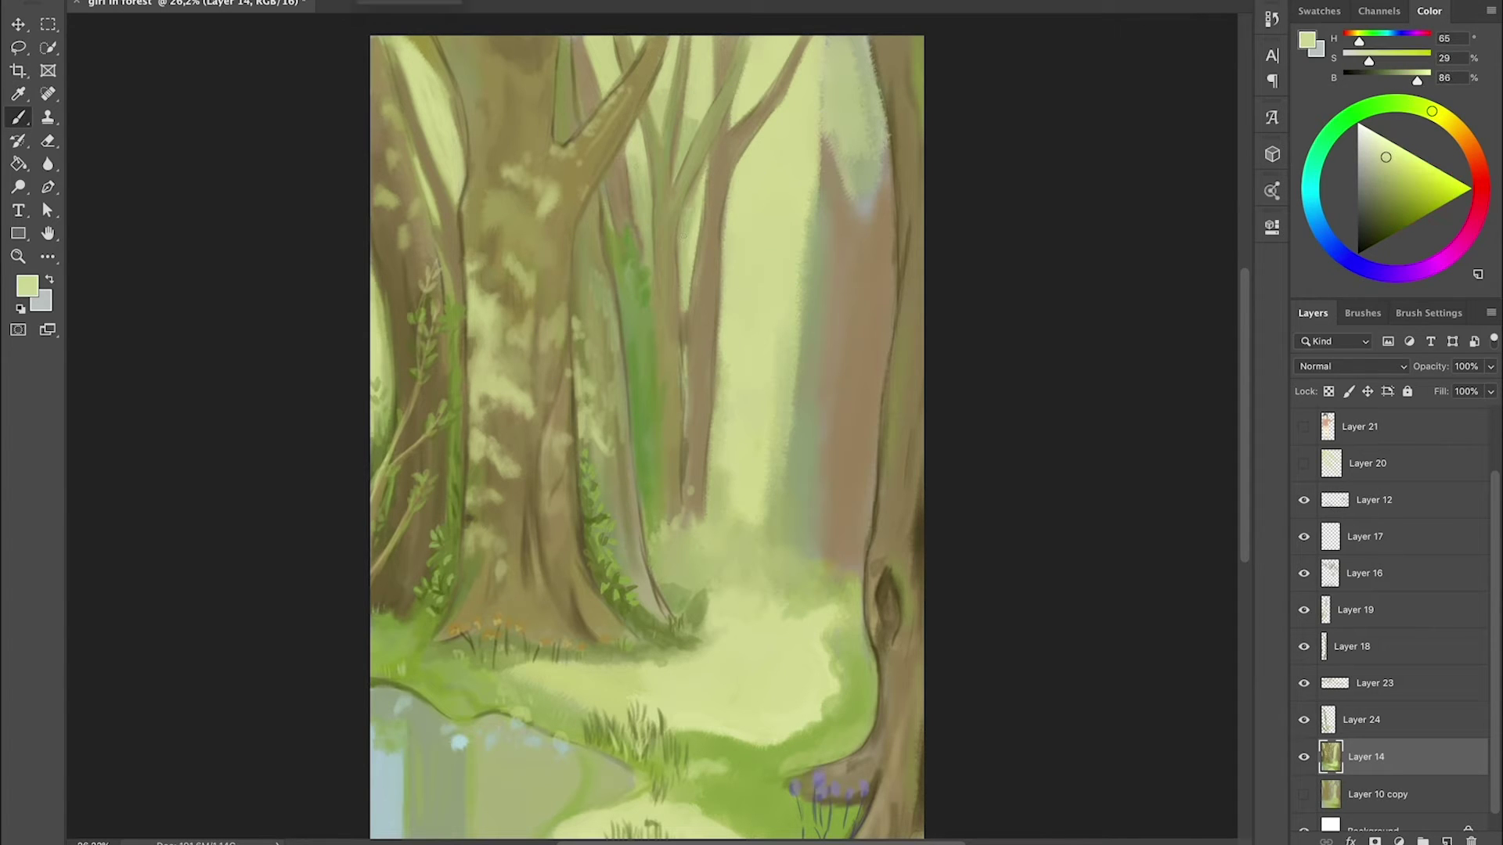
pyautogui.keyDown('alt'); pyautogui.click(686, 384); pyautogui.keyUp('alt')
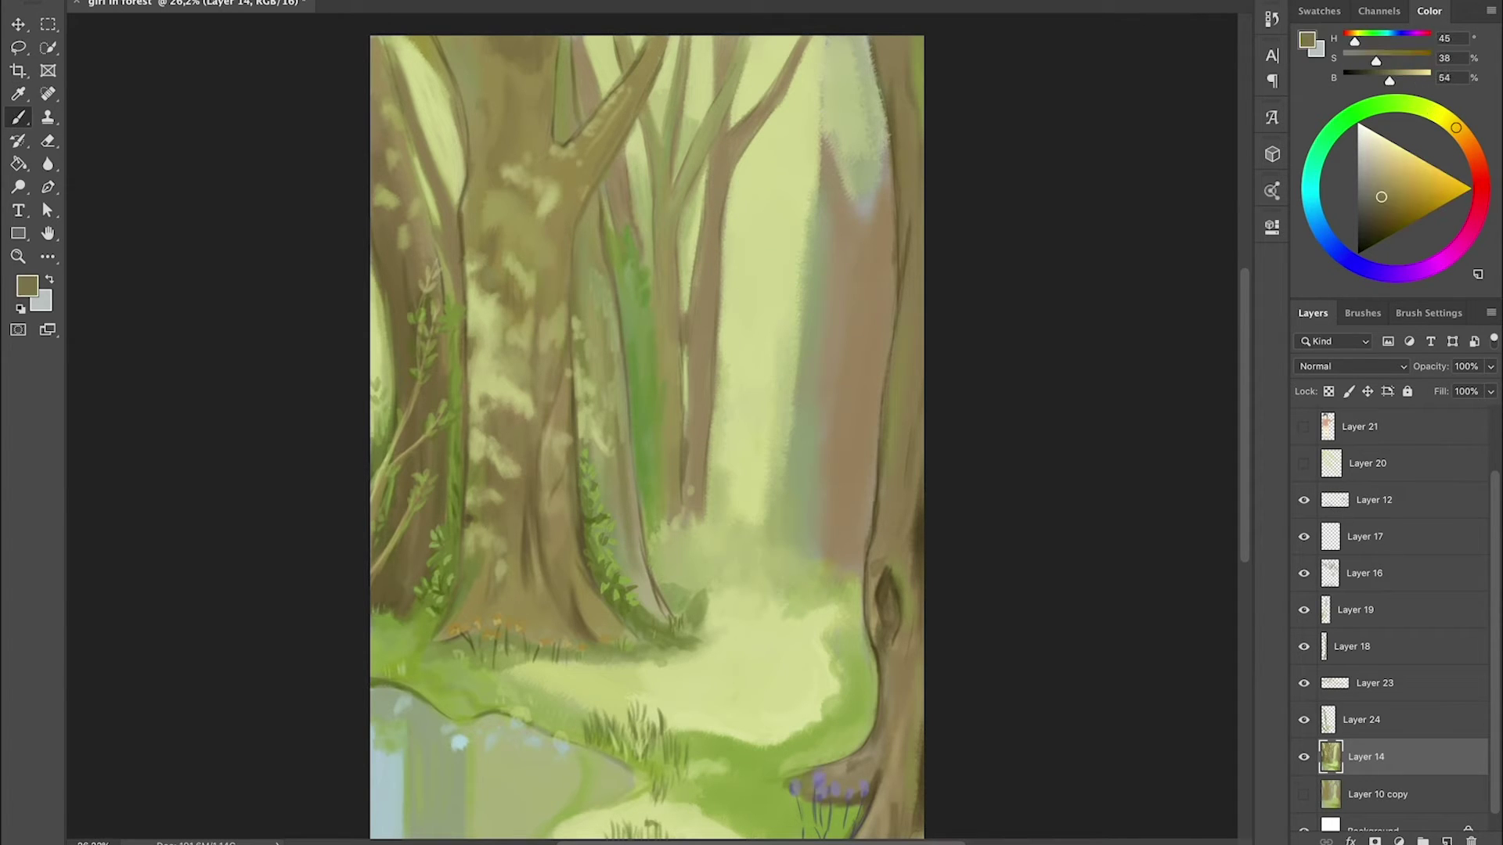
pyautogui.keyDown('alt'); pyautogui.click(861, 584); pyautogui.keyUp('alt')
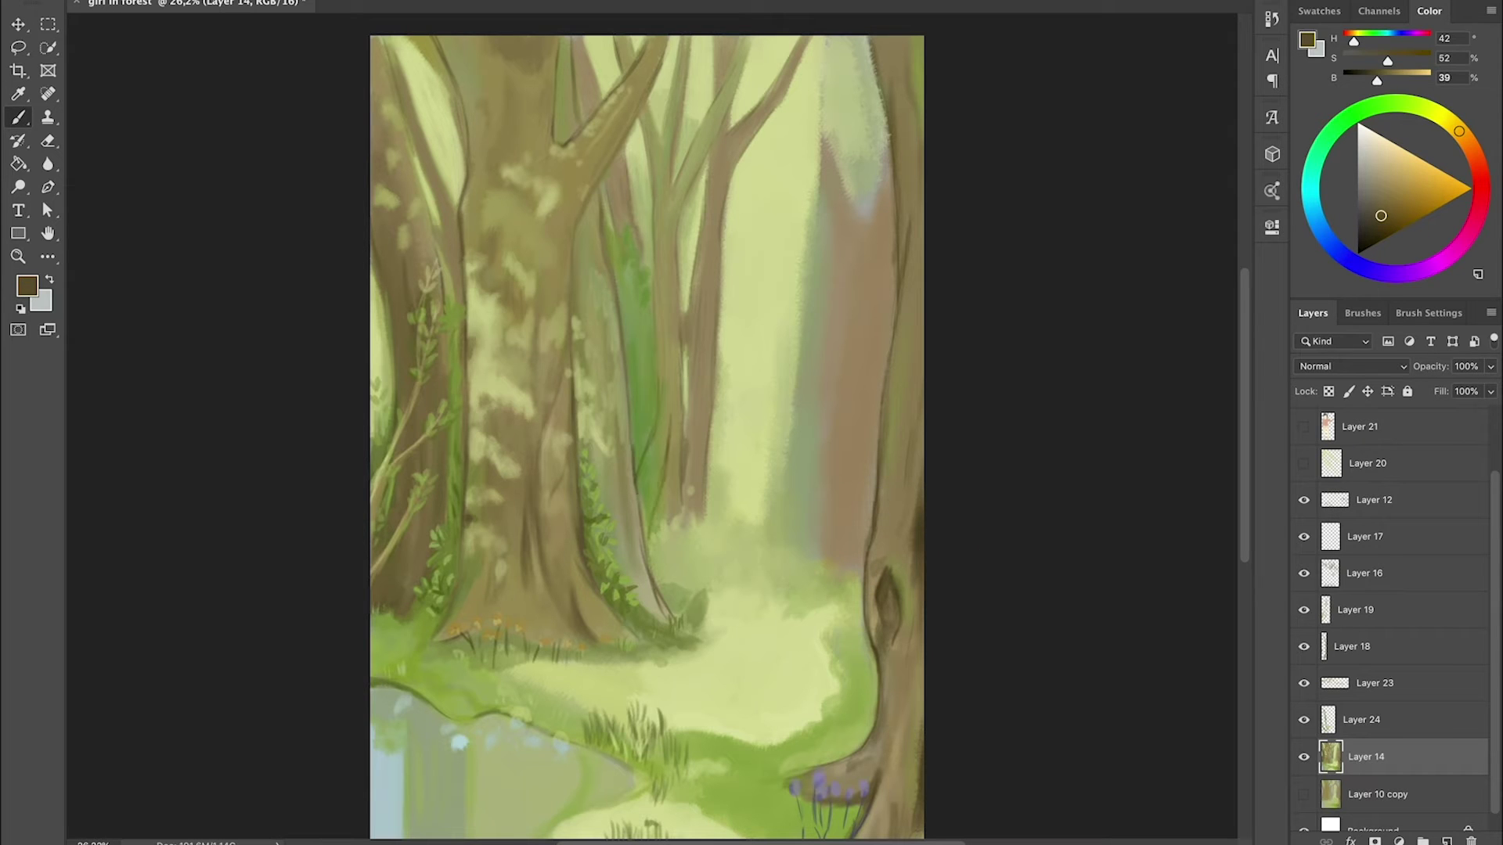
pyautogui.keyDown('ctrl'); pyautogui.click(702, 354); pyautogui.keyUp('ctrl')
pyautogui.keyDown('alt'); pyautogui.click(636, 479); pyautogui.keyUp('alt')
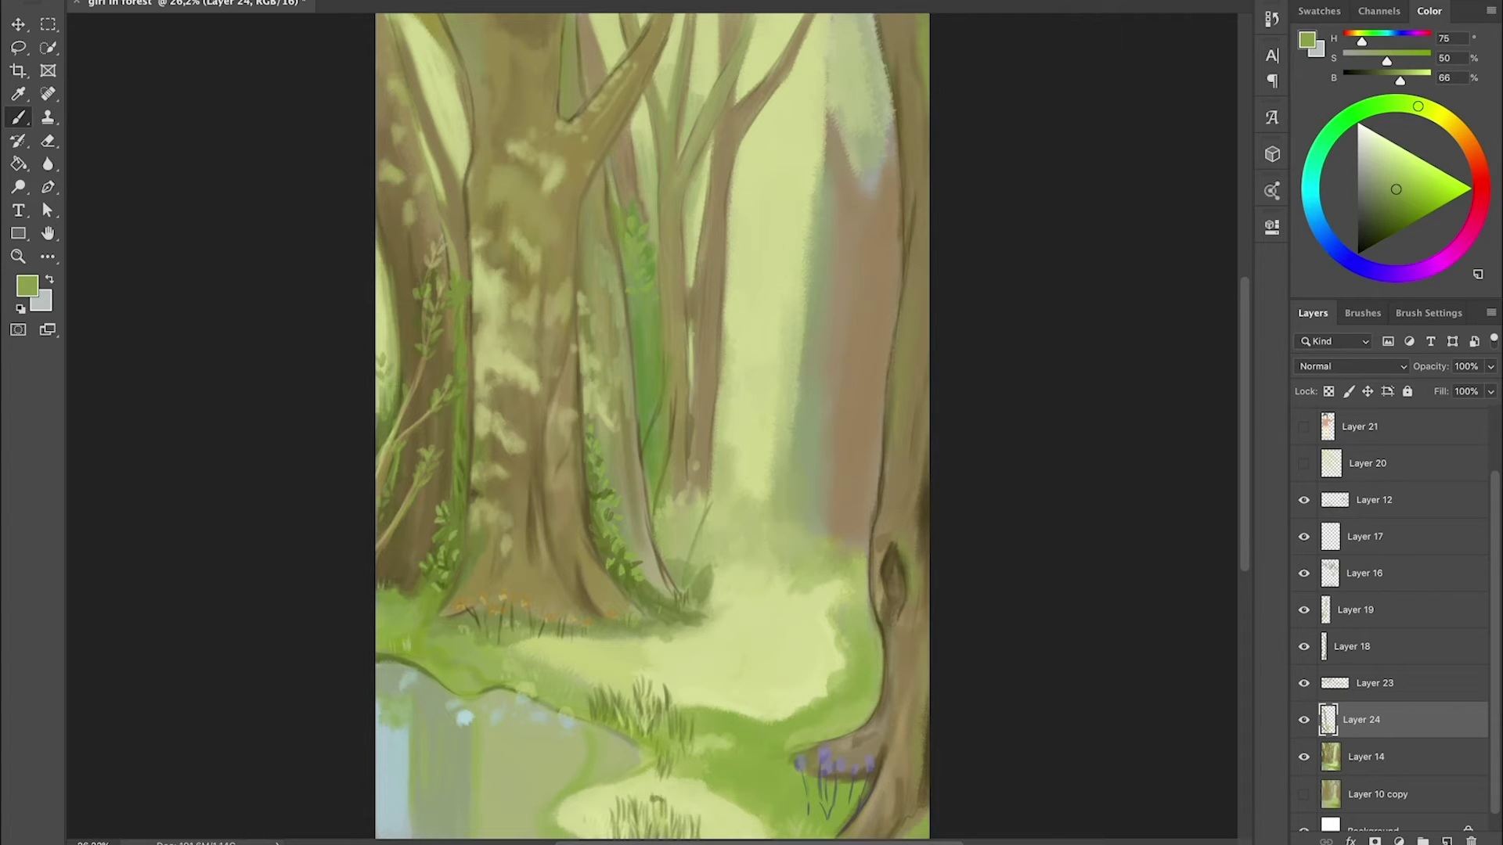
# - Sample several greens from the ivy, ending on a pale yellow-green
pyautogui.keyDown('alt'); pyautogui.click(651, 423); pyautogui.keyUp('alt')
pyautogui.keyDown('alt'); pyautogui.click(658, 438); pyautogui.keyUp('alt')
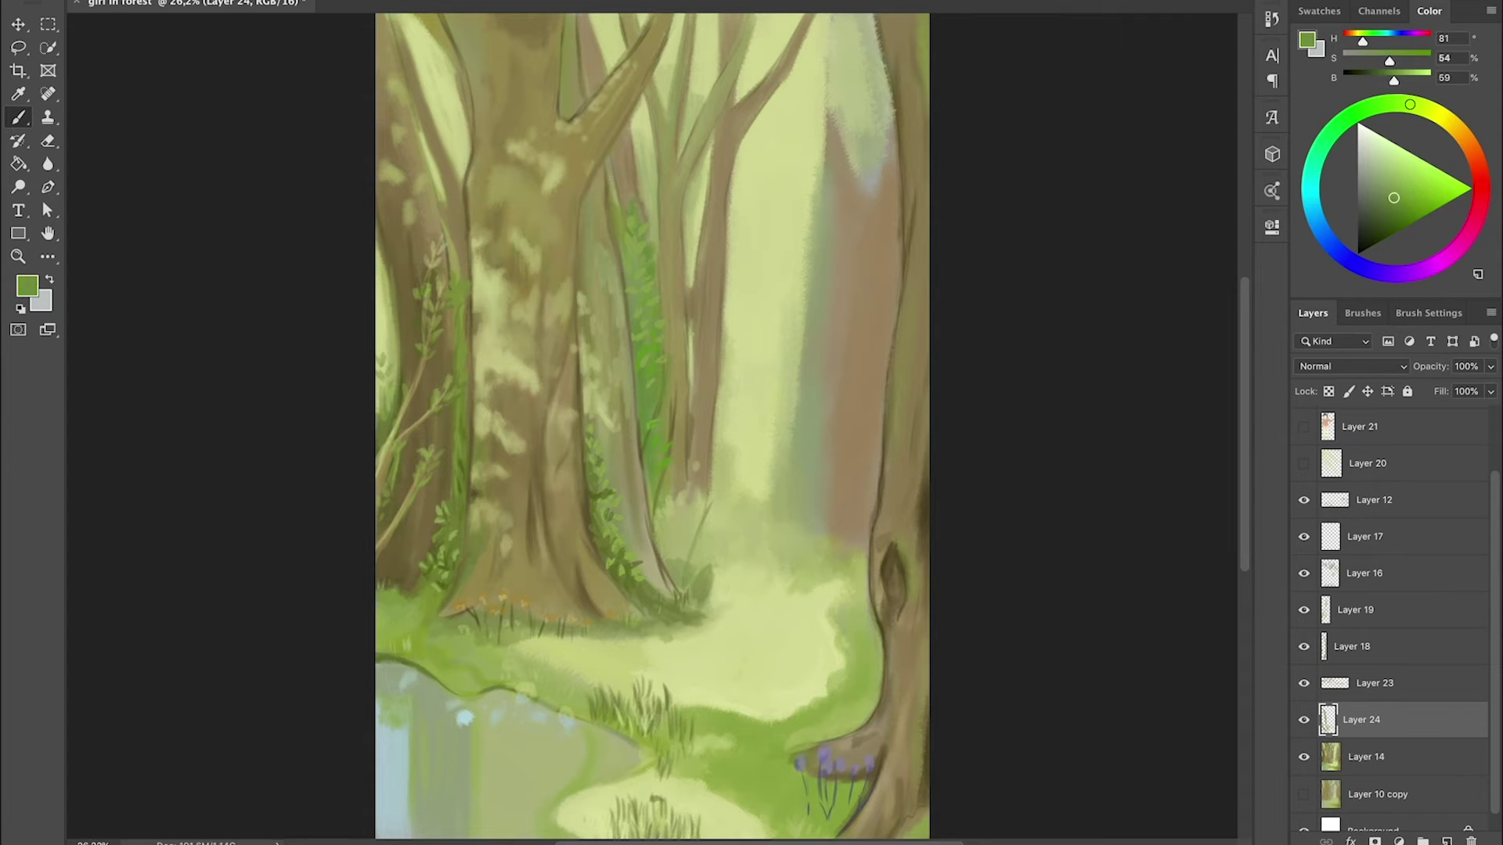
pyautogui.keyDown('alt'); pyautogui.click(650, 491); pyautogui.keyUp('alt')
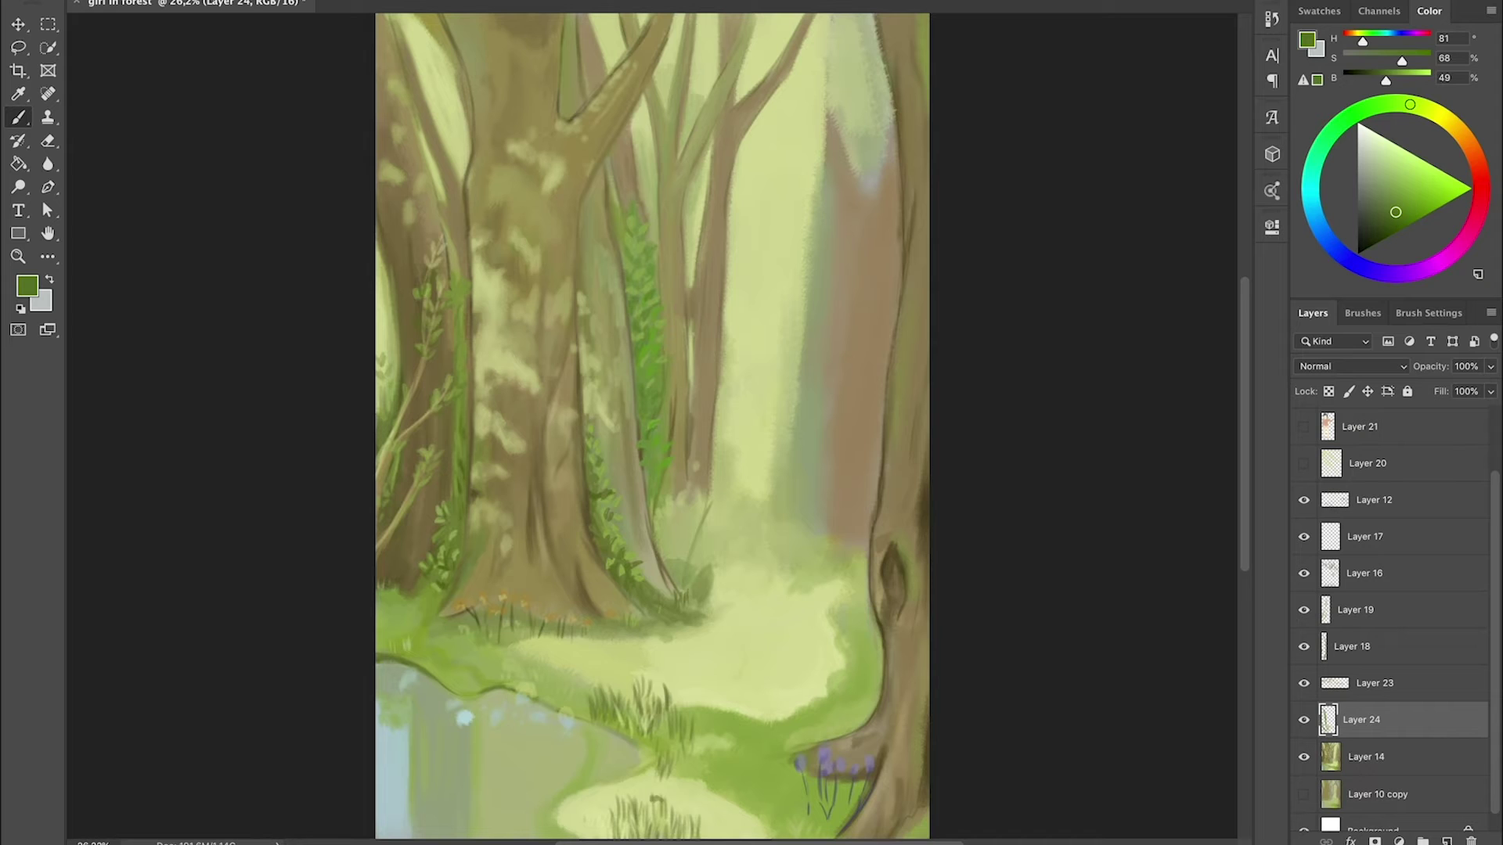
pyautogui.keyDown('alt'); pyautogui.click(752, 595); pyautogui.keyUp('alt')
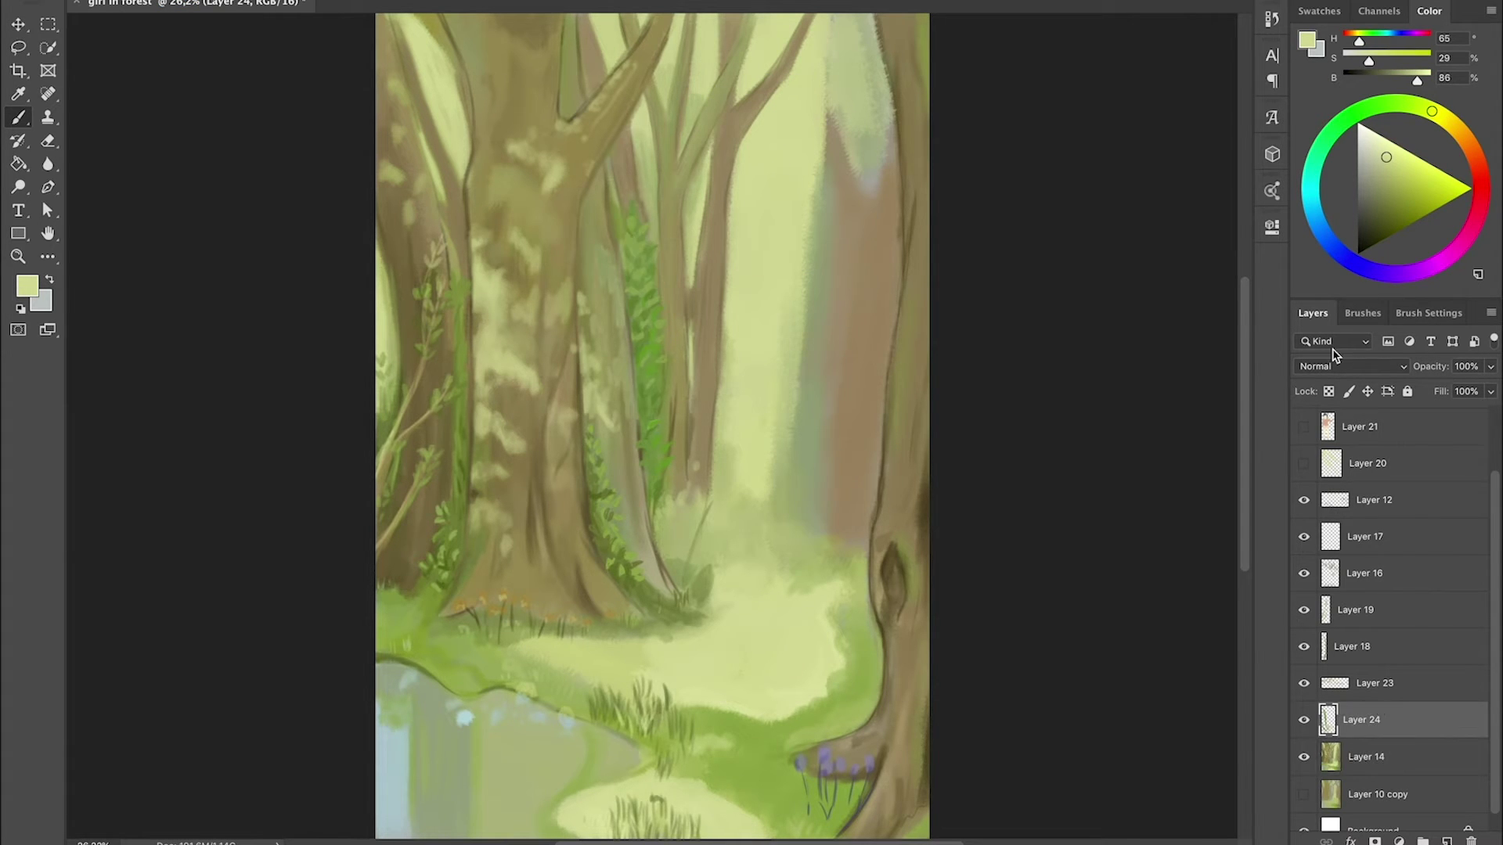
# - Keep the layer blending at Normal, resample a pale green and switch to Layer 14
pyautogui.click(1352, 366)
pyautogui.press('Escape')
pyautogui.keyDown('alt'); pyautogui.click(647, 390); pyautogui.keyUp('alt')
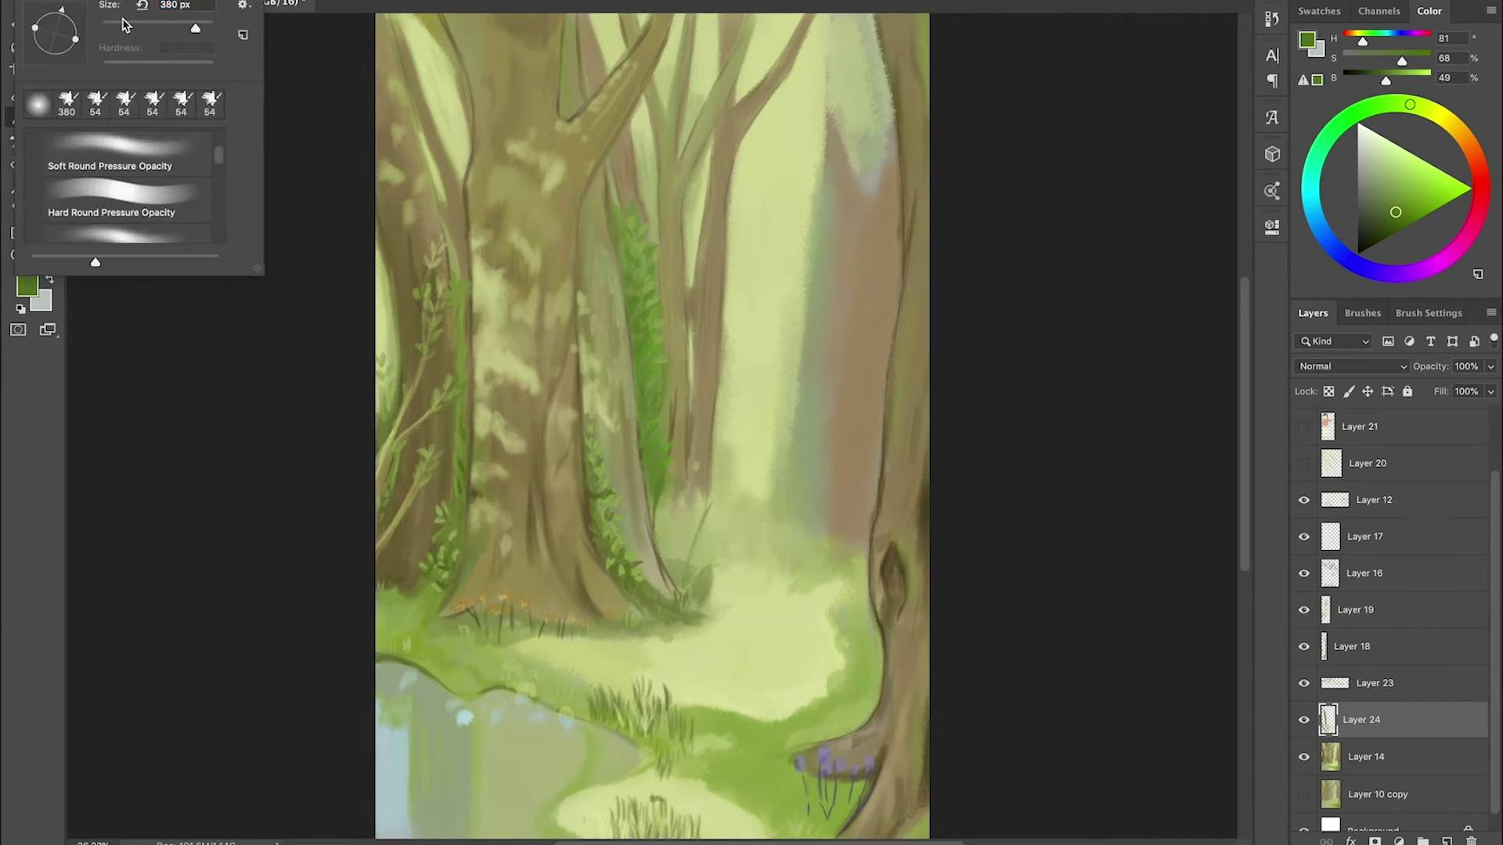
pyautogui.keyDown('alt'); pyautogui.click(669, 501); pyautogui.keyUp('alt')
pyautogui.hotkey('alt', '[')
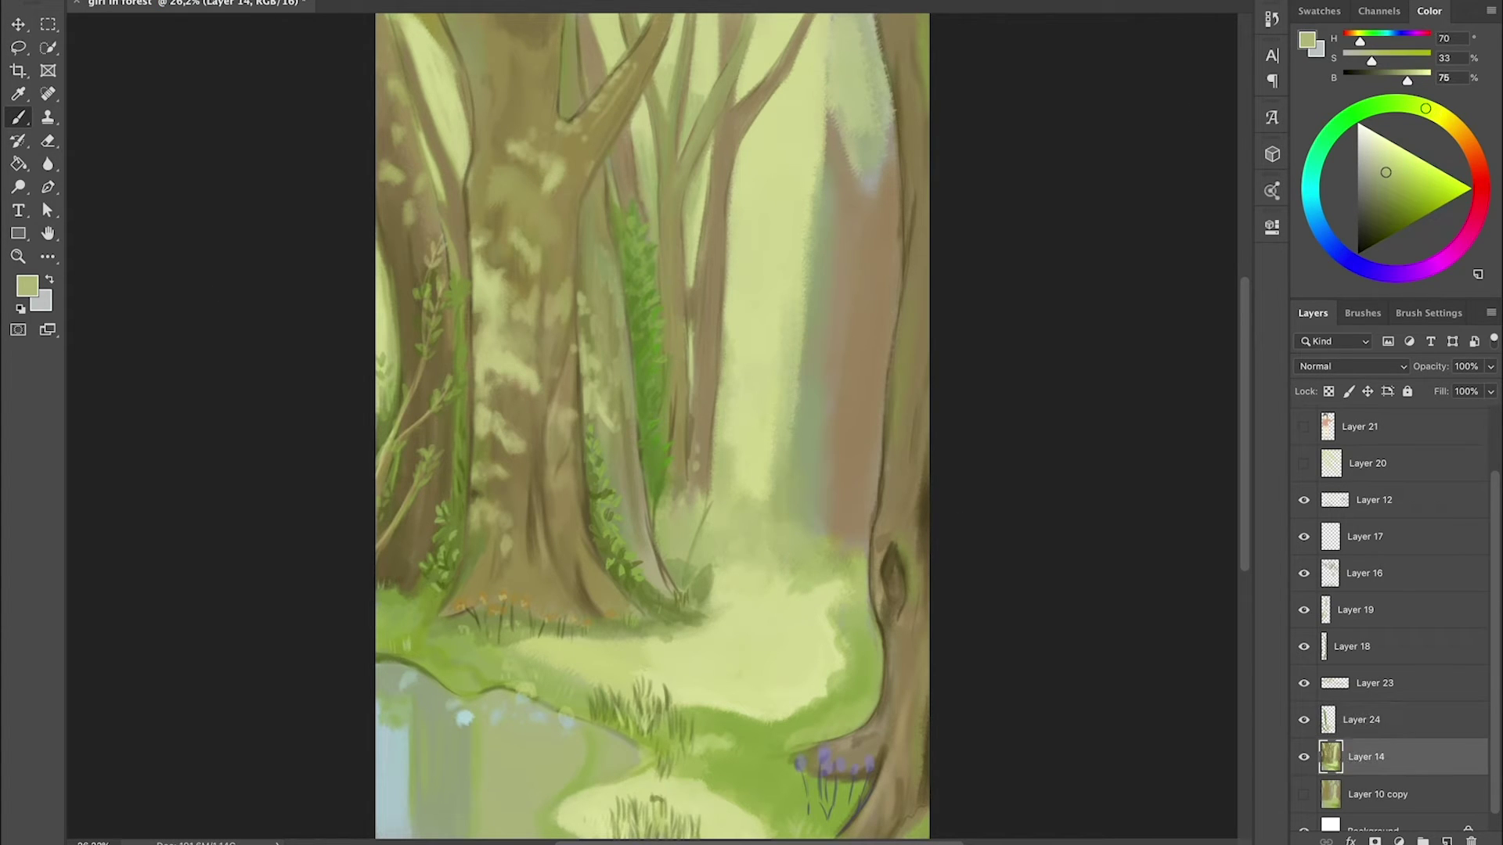
# - Paint darker green strokes across the ground beside the right trunk
pyautogui.keyDown('alt'); pyautogui.click(644, 364); pyautogui.keyUp('alt')
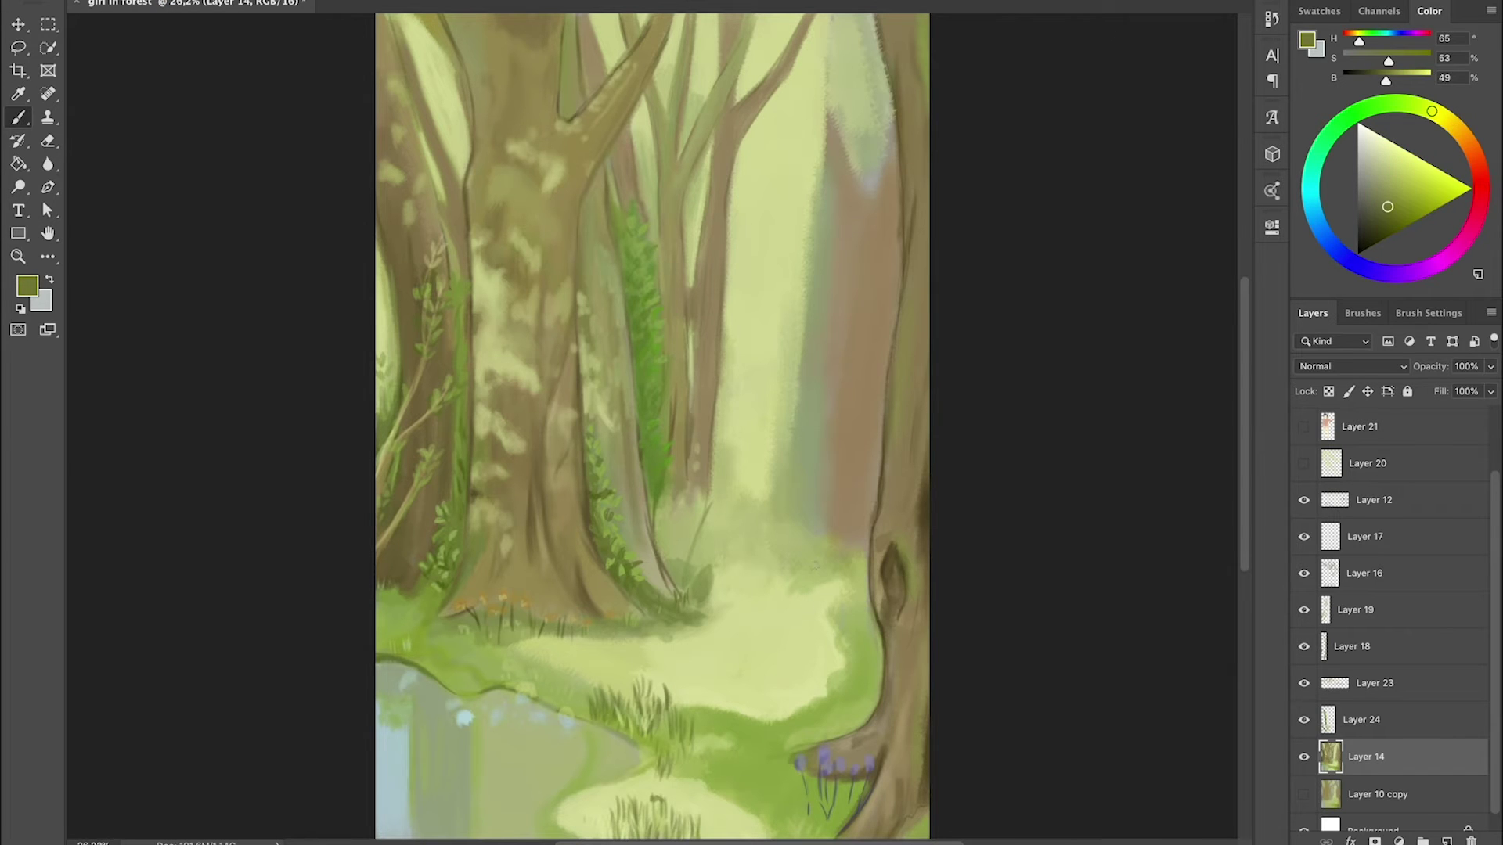
pyautogui.moveTo(857, 556); pyautogui.dragTo(763, 583)
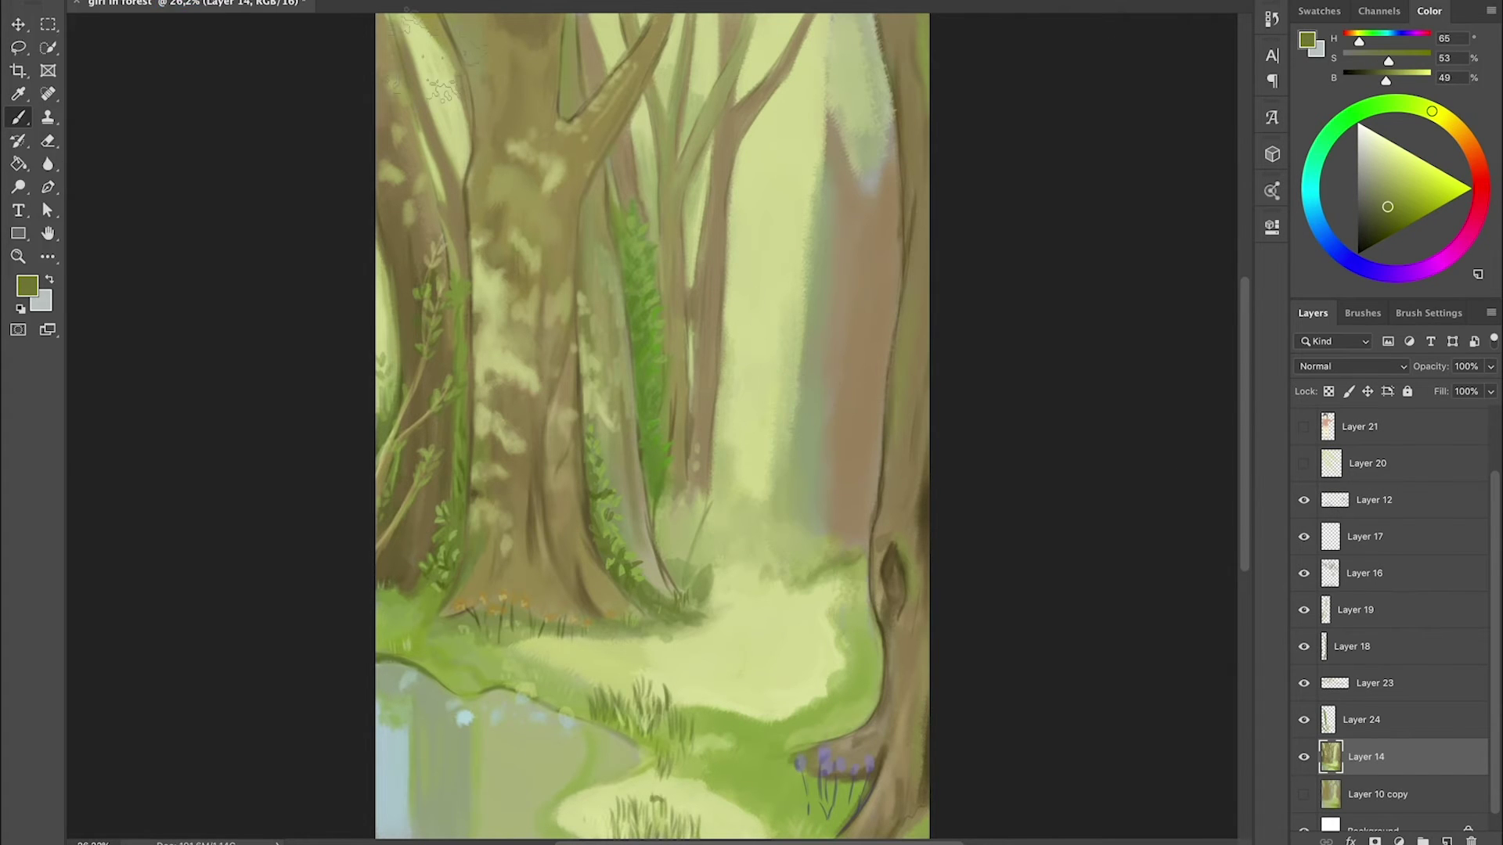
pyautogui.keyDown('alt'); pyautogui.click(577, 295); pyautogui.keyUp('alt')
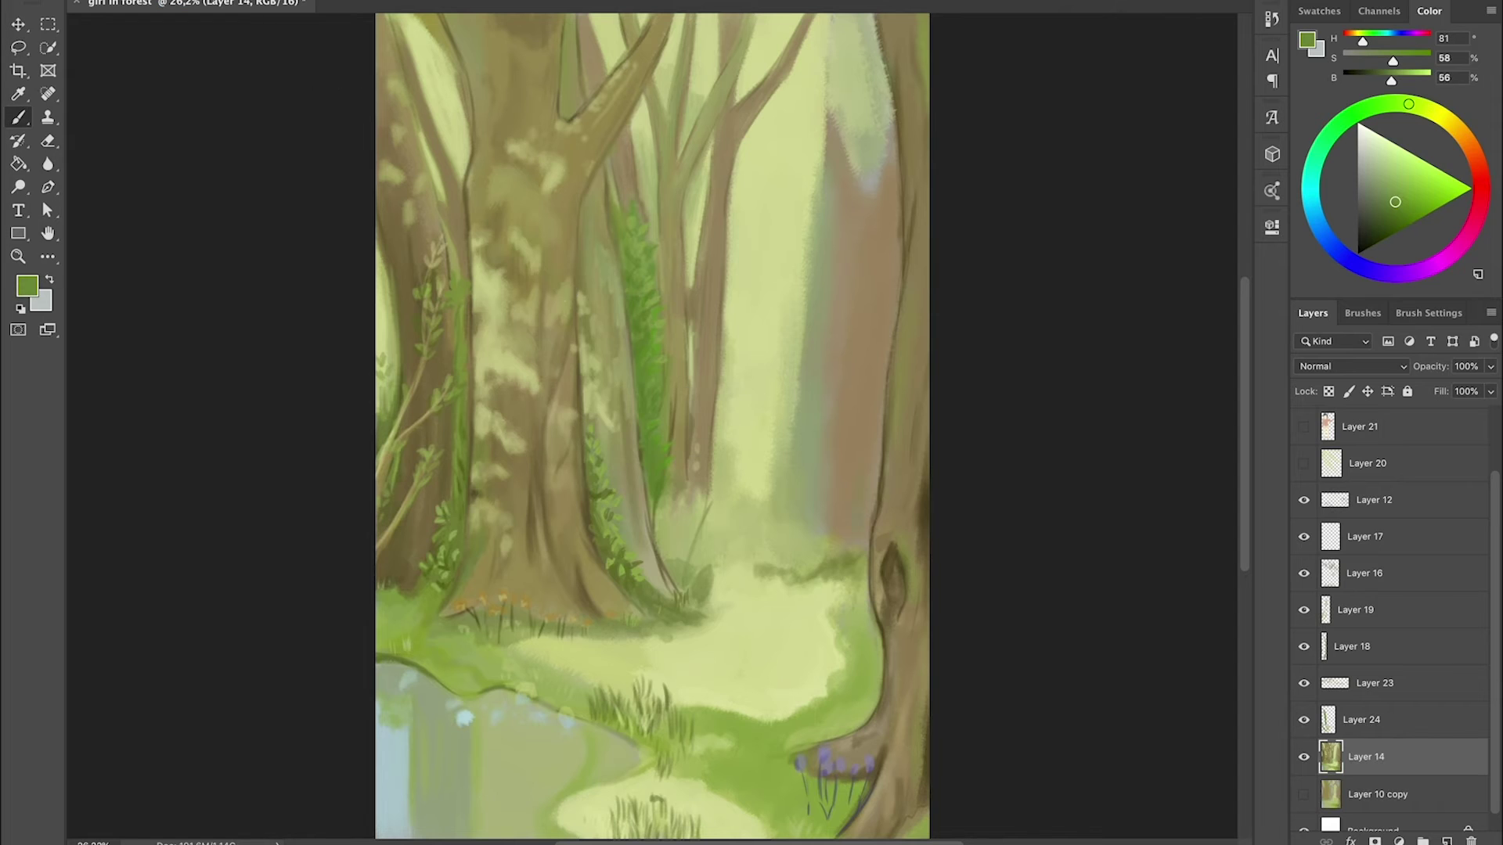
pyautogui.moveTo(857, 533); pyautogui.dragTo(822, 552)
# - Paint brown bark strokes up the right trunk on Layer 14
pyautogui.keyDown('alt'); pyautogui.click(814, 438); pyautogui.keyUp('alt')
pyautogui.moveTo(810, 447); pyautogui.dragTo(799, 571)
pyautogui.moveTo(799, 274); pyautogui.dragTo(786, 469)
pyautogui.hotkey('alt', ']')
pyautogui.hotkey('alt', '[')
pyautogui.moveTo(830, 47); pyautogui.dragTo(811, 297)
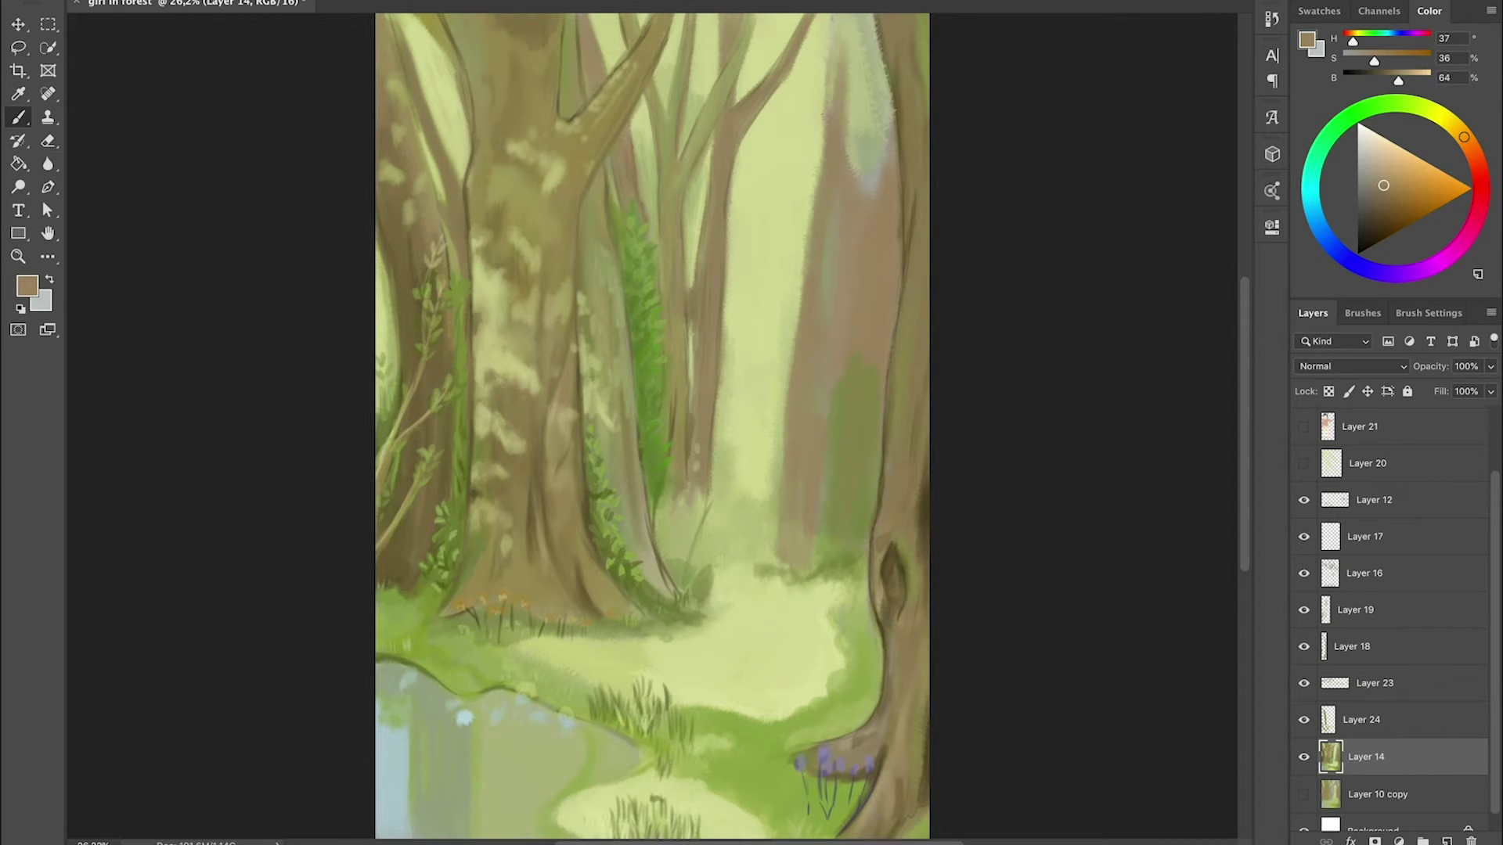
pyautogui.scroll(2, 806, 235)
pyautogui.moveTo(846, 62); pyautogui.dragTo(853, 203)
# - Repaint the upper-right trunk area light green and add a darker green stroke down the trunk
pyautogui.keyDown('alt'); pyautogui.click(777, 169); pyautogui.keyUp('alt')
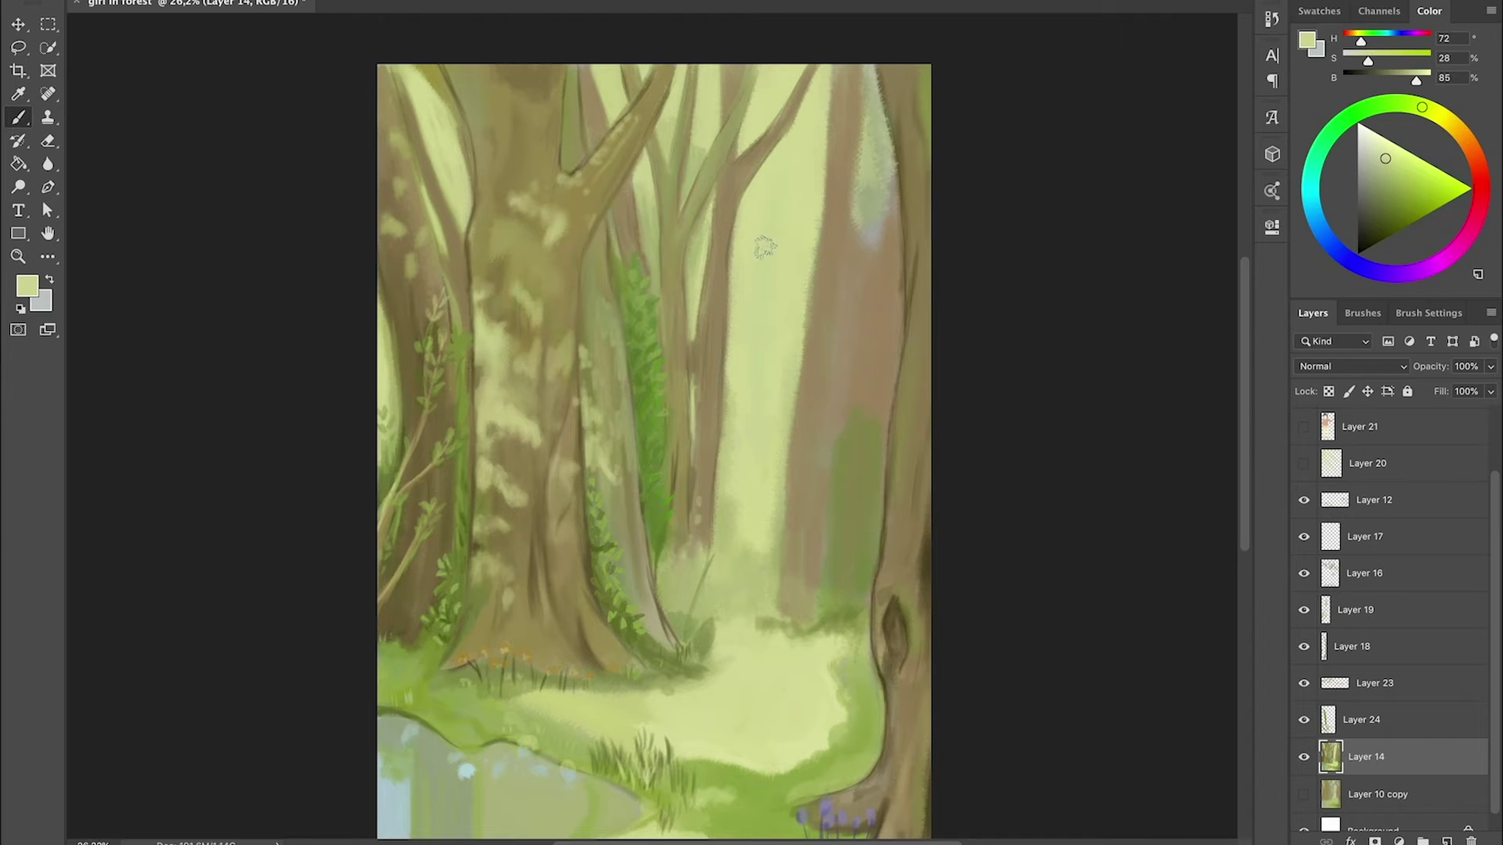
pyautogui.keyDown('alt'); pyautogui.click(785, 83); pyautogui.keyUp('alt')
pyautogui.keyDown('alt'); pyautogui.click(861, 94); pyautogui.keyUp('alt')
pyautogui.moveTo(865, 70); pyautogui.dragTo(873, 235)
pyautogui.moveTo(877, 133); pyautogui.dragTo(881, 227)
pyautogui.keyDown('alt'); pyautogui.click(876, 227); pyautogui.keyUp('alt')
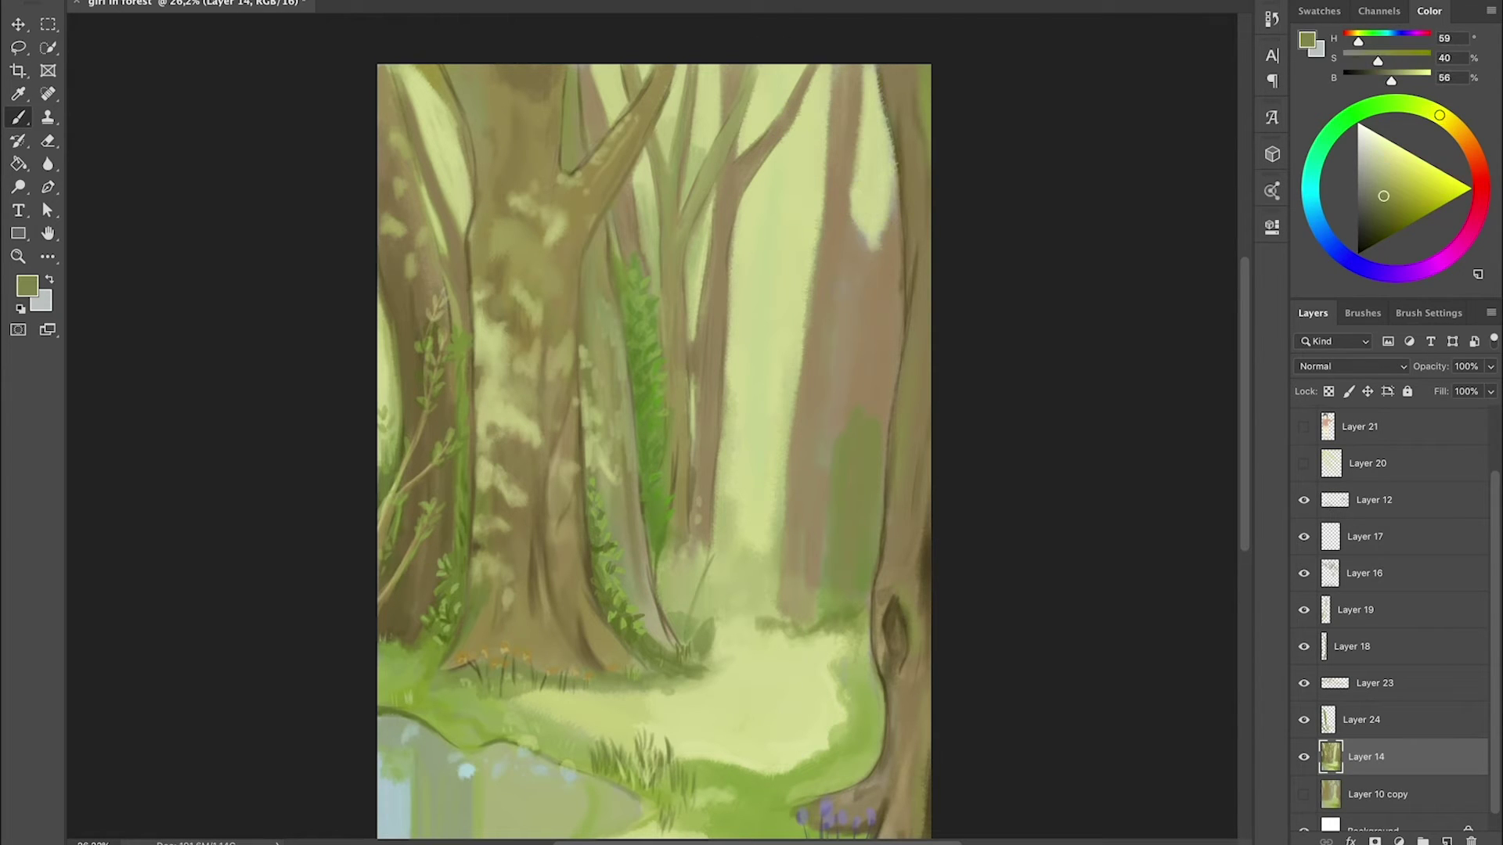
pyautogui.moveTo(843, 289); pyautogui.dragTo(843, 399)
# - Add a brown stroke to the upper-right trunk and darken the light gap between trunks
pyautogui.keyDown('alt'); pyautogui.click(856, 407); pyautogui.keyUp('alt')
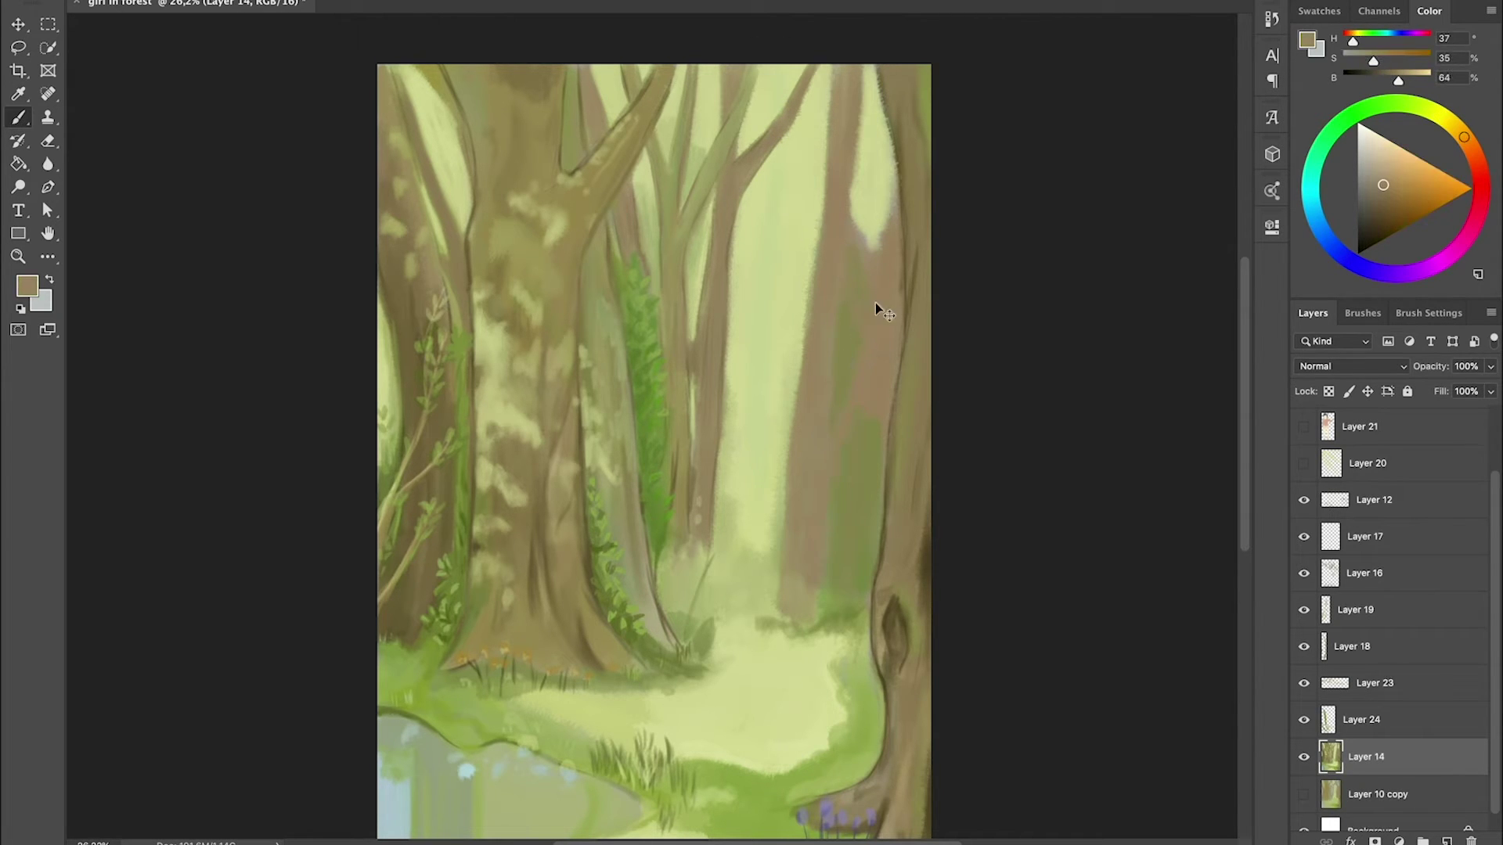
pyautogui.moveTo(814, 71); pyautogui.dragTo(819, 227)
pyautogui.keyDown('alt'); pyautogui.click(808, 184); pyautogui.keyUp('alt')
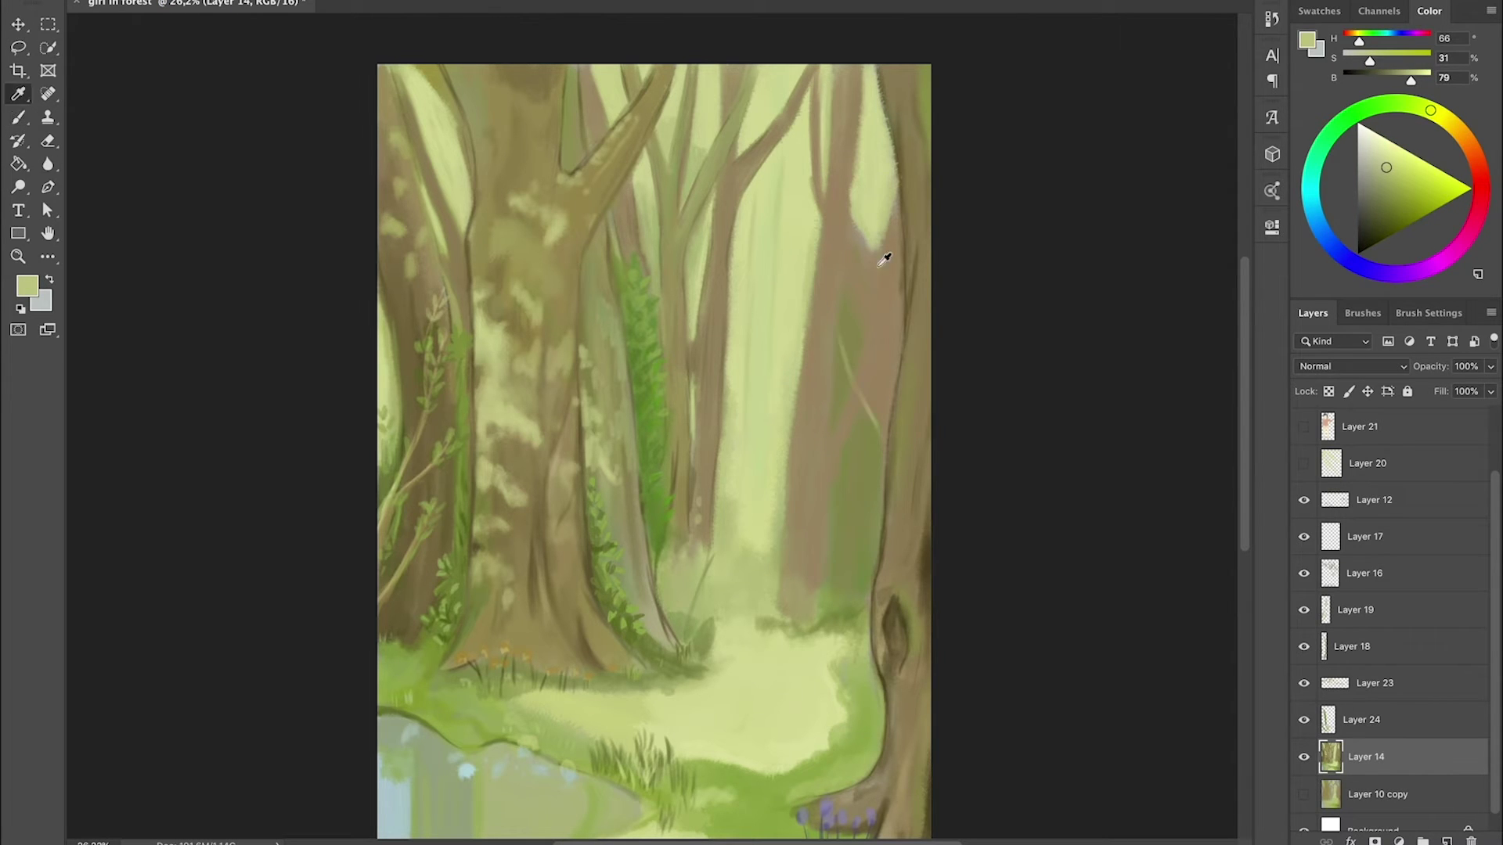
pyautogui.keyDown('alt'); pyautogui.click(818, 205); pyautogui.keyUp('alt')
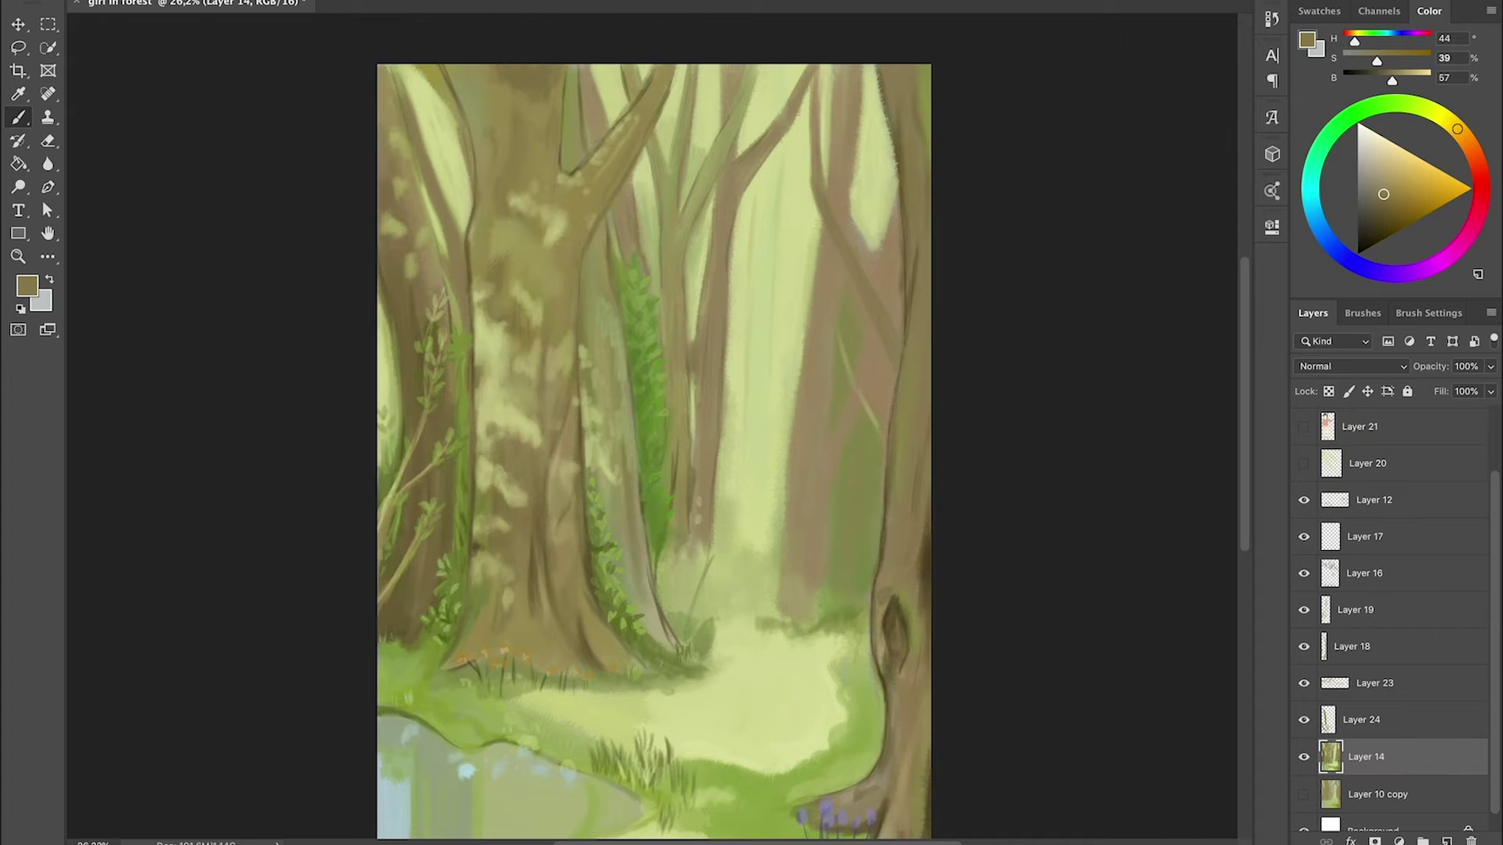
pyautogui.moveTo(853, 137); pyautogui.dragTo(866, 249)
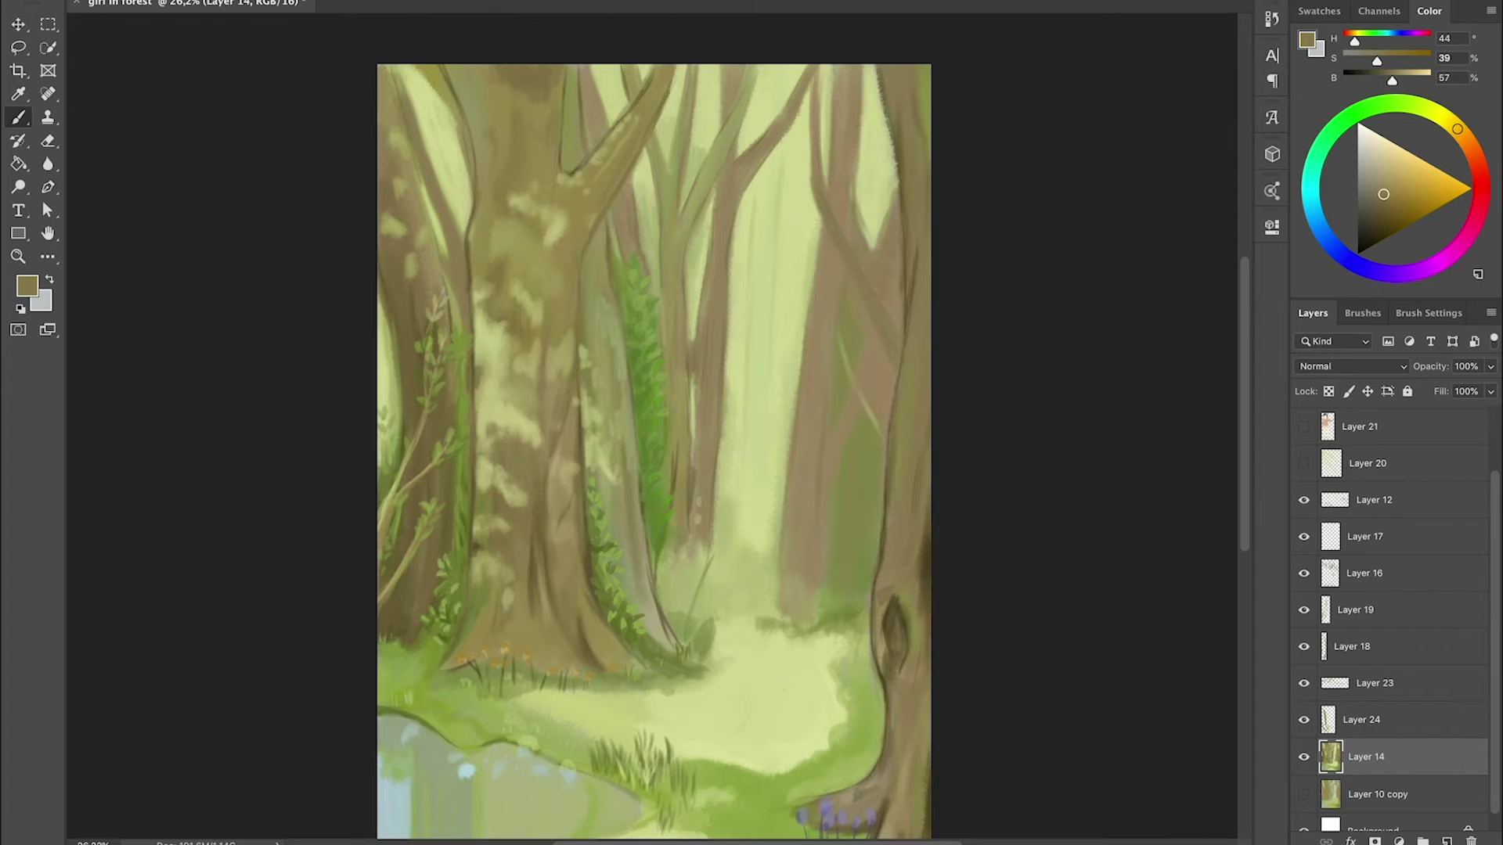
pyautogui.keyDown('alt'); pyautogui.click(891, 616); pyautogui.keyUp('alt')
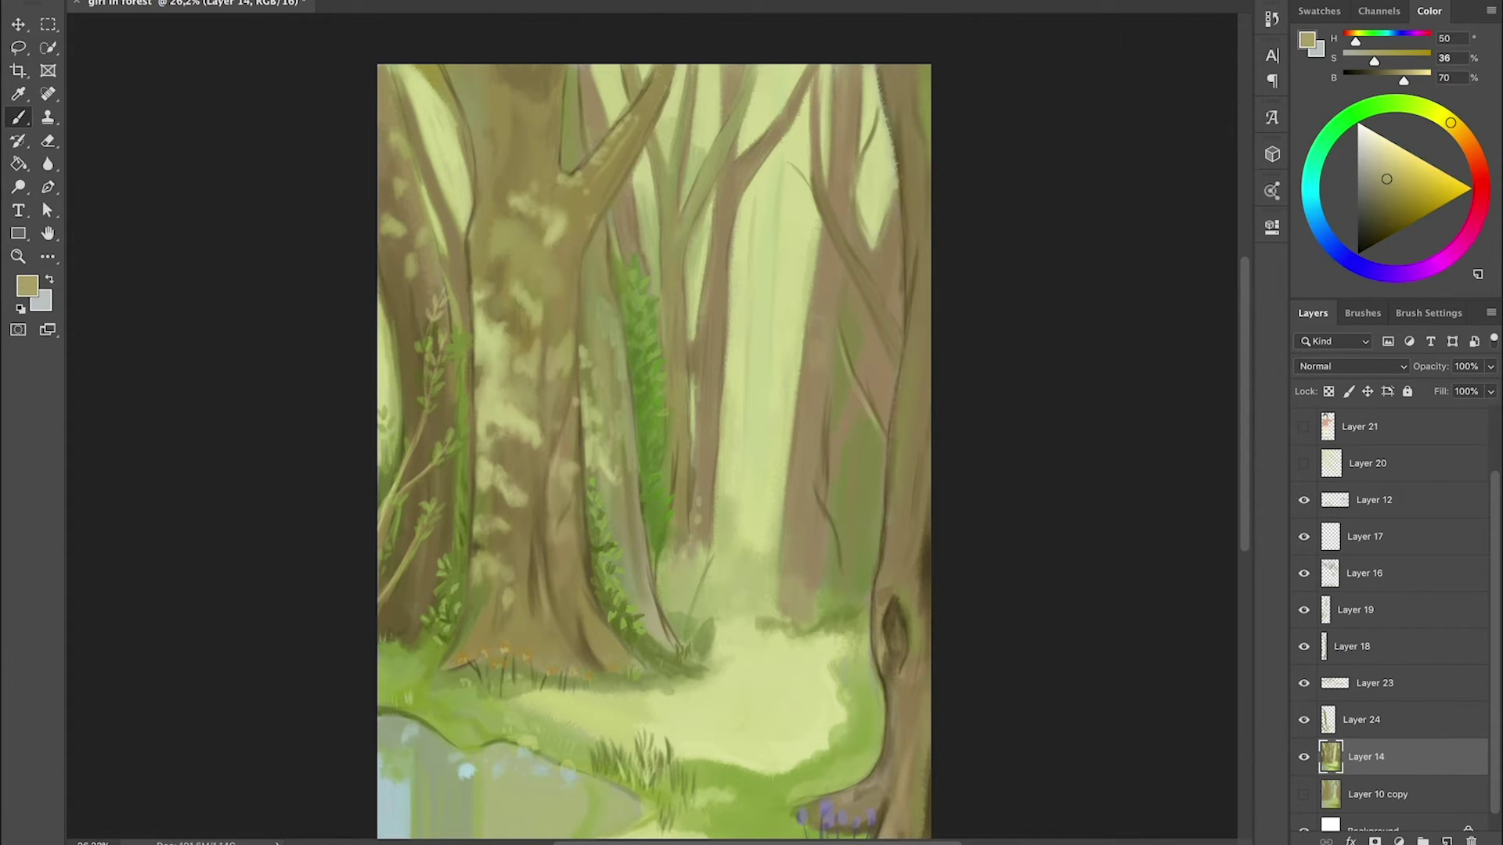
# - Dab pale yellow-green highlights down the right and lower trunks
pyautogui.keyDown('alt'); pyautogui.click(618, 425); pyautogui.keyUp('alt')
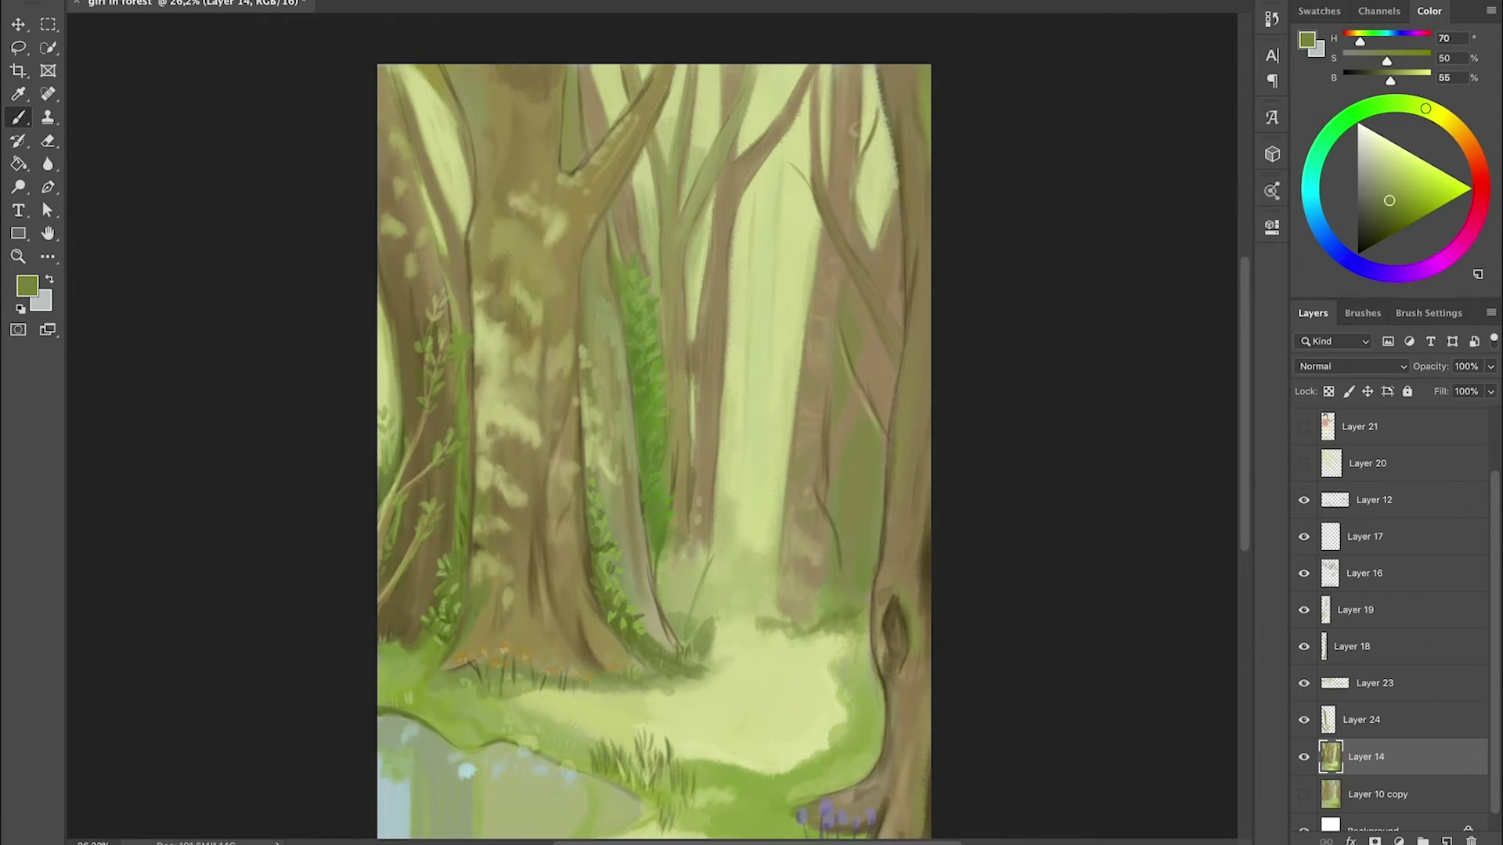
pyautogui.scroll(-1, 814, 329)
pyautogui.keyDown('alt'); pyautogui.click(814, 329); pyautogui.keyUp('alt')
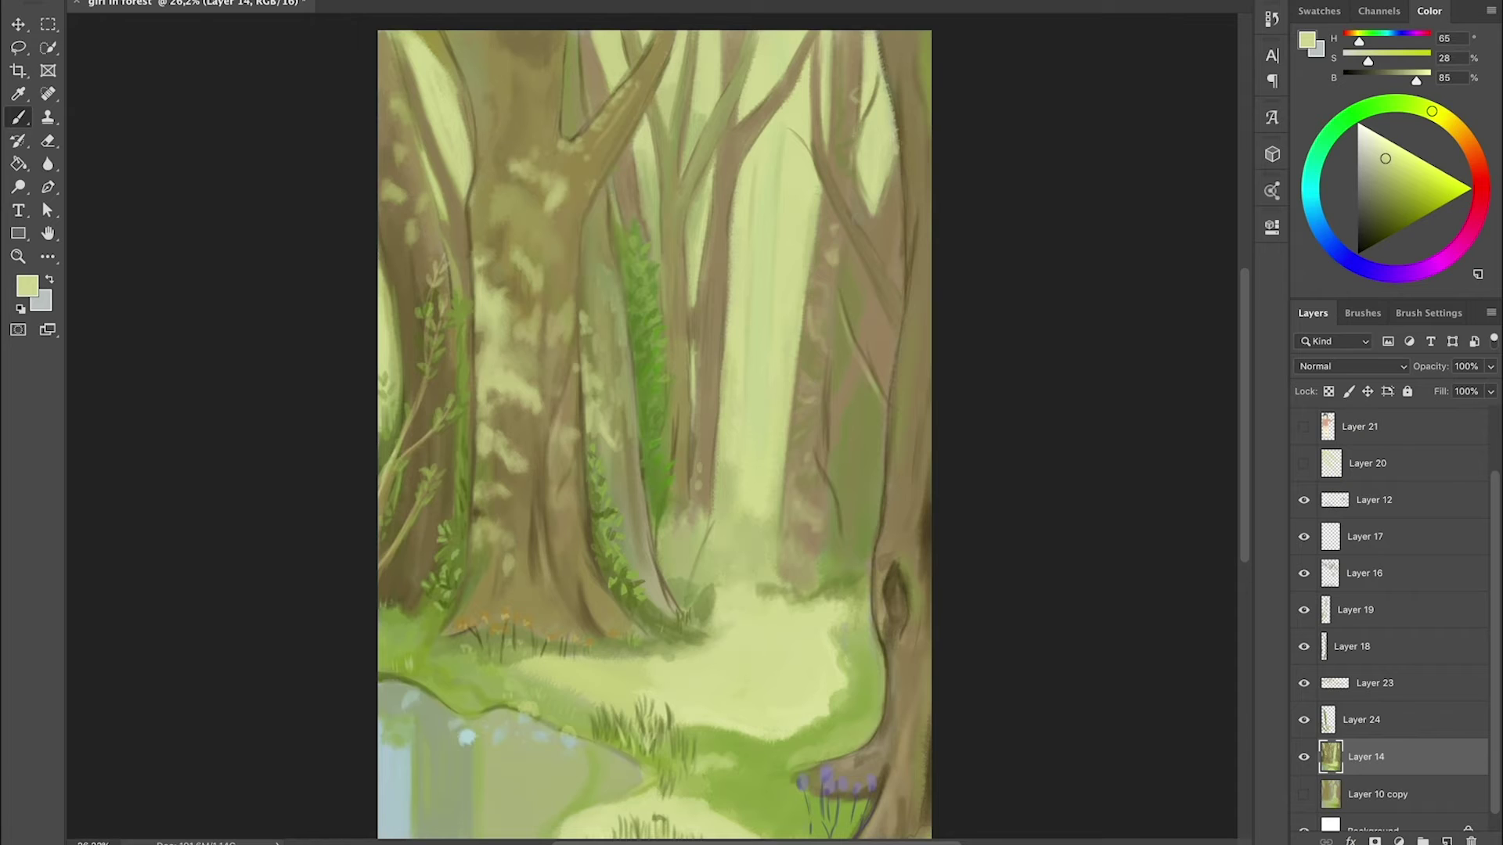
pyautogui.moveTo(912, 141); pyautogui.dragTo(920, 188)
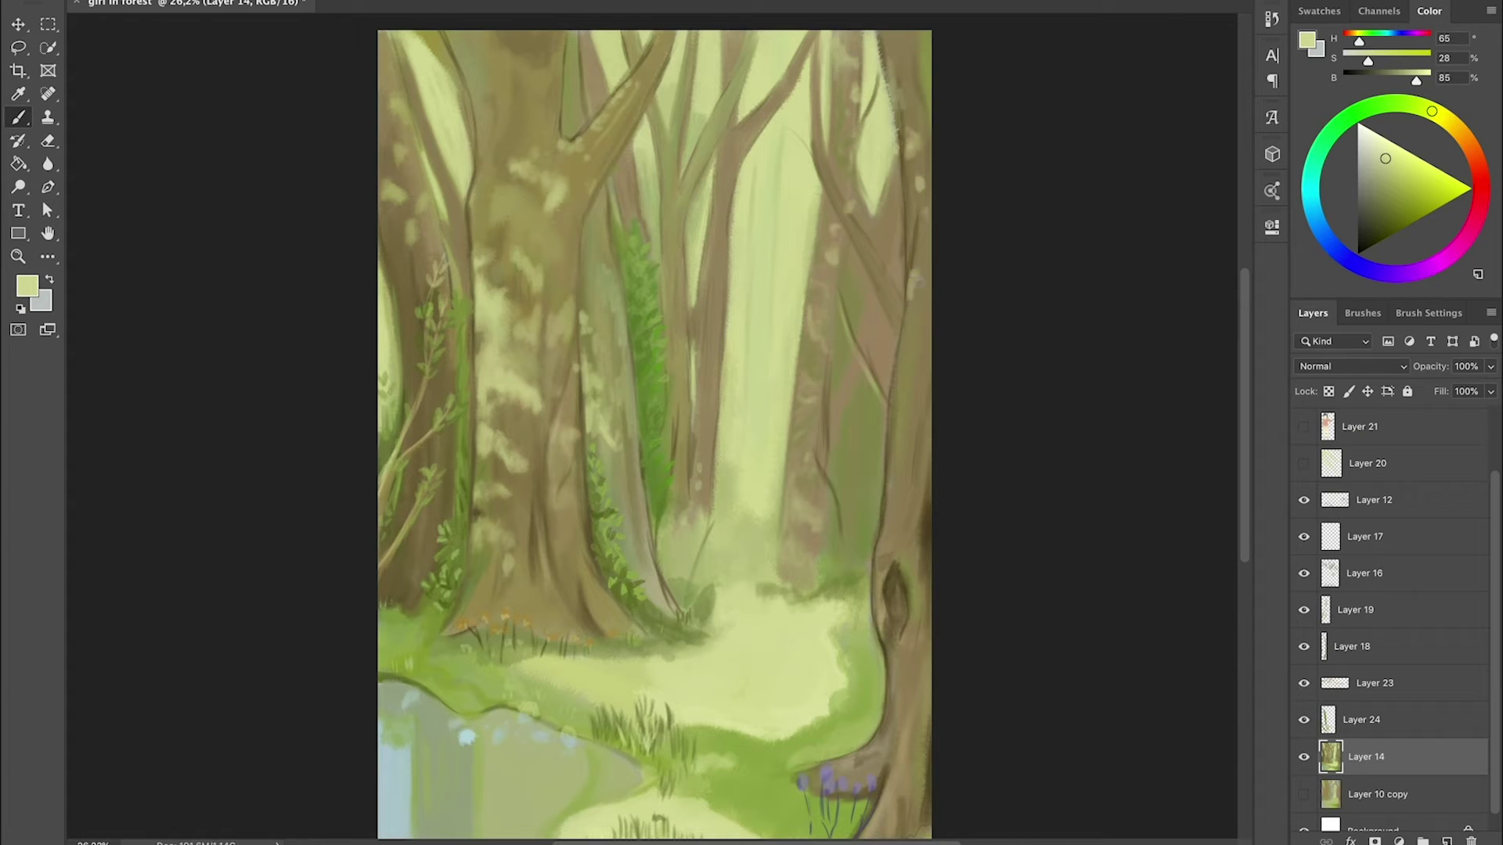
pyautogui.moveTo(914, 282); pyautogui.dragTo(907, 350)
pyautogui.moveTo(861, 401)
pyautogui.mouseDown()
pyautogui.moveTo(868, 429)
pyautogui.moveTo(912, 431)
pyautogui.moveTo(887, 559)
pyautogui.moveTo(895, 513)
pyautogui.moveTo(904, 583)
pyautogui.mouseUp()
pyautogui.keyDown('alt'); pyautogui.click(892, 450); pyautogui.keyUp('alt')
pyautogui.moveTo(924, 352); pyautogui.dragTo(908, 380)
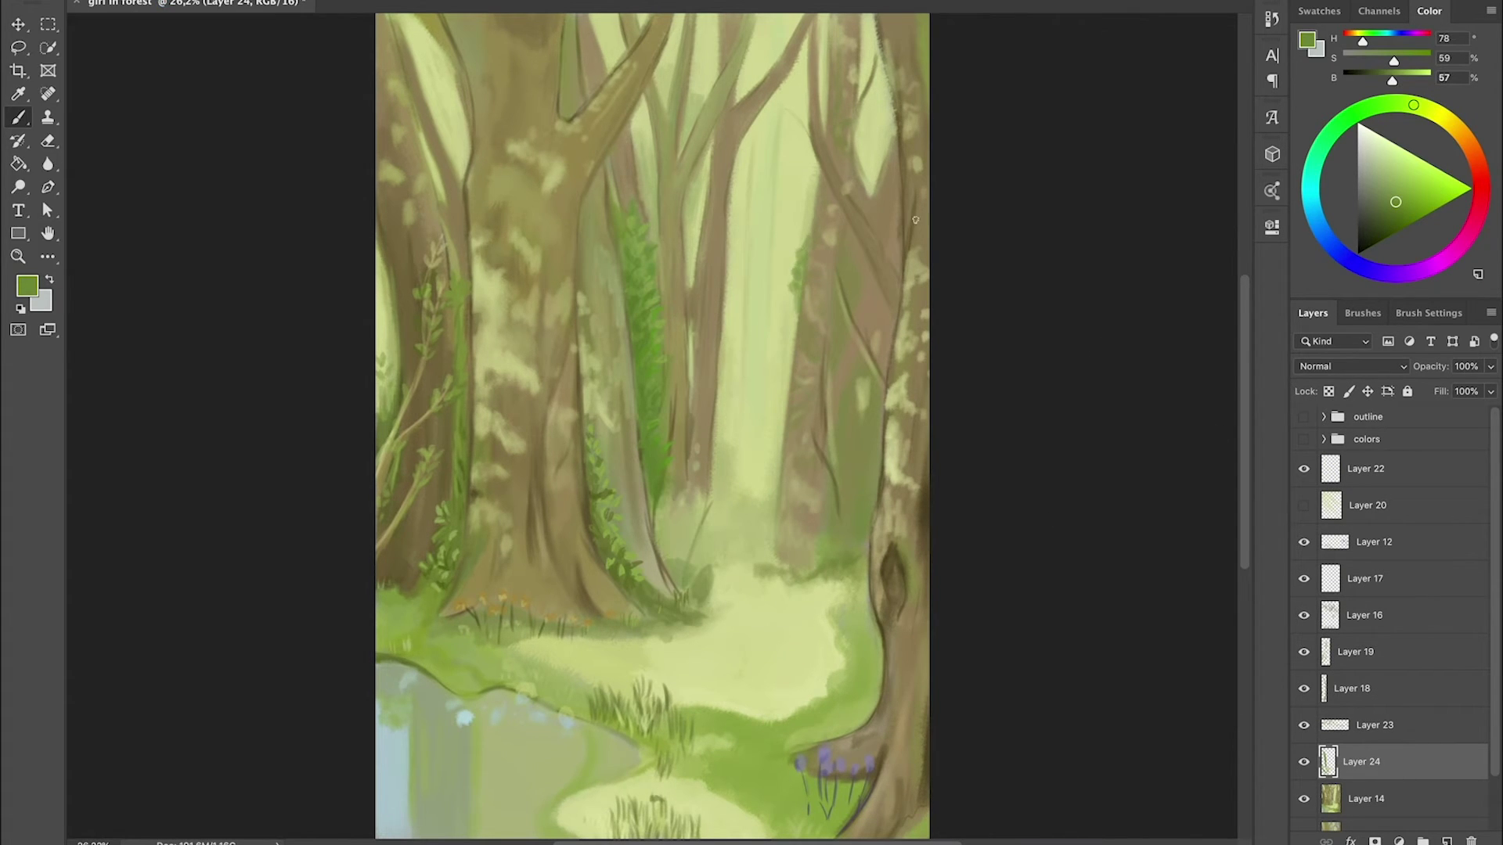
# - Paint small light-green branches near the top of the trees
pyautogui.keyDown('alt'); pyautogui.click(796, 118); pyautogui.keyUp('alt')
pyautogui.moveTo(782, 106); pyautogui.dragTo(810, 125)
pyautogui.keyDown('alt'); pyautogui.click(633, 219); pyautogui.keyUp('alt')
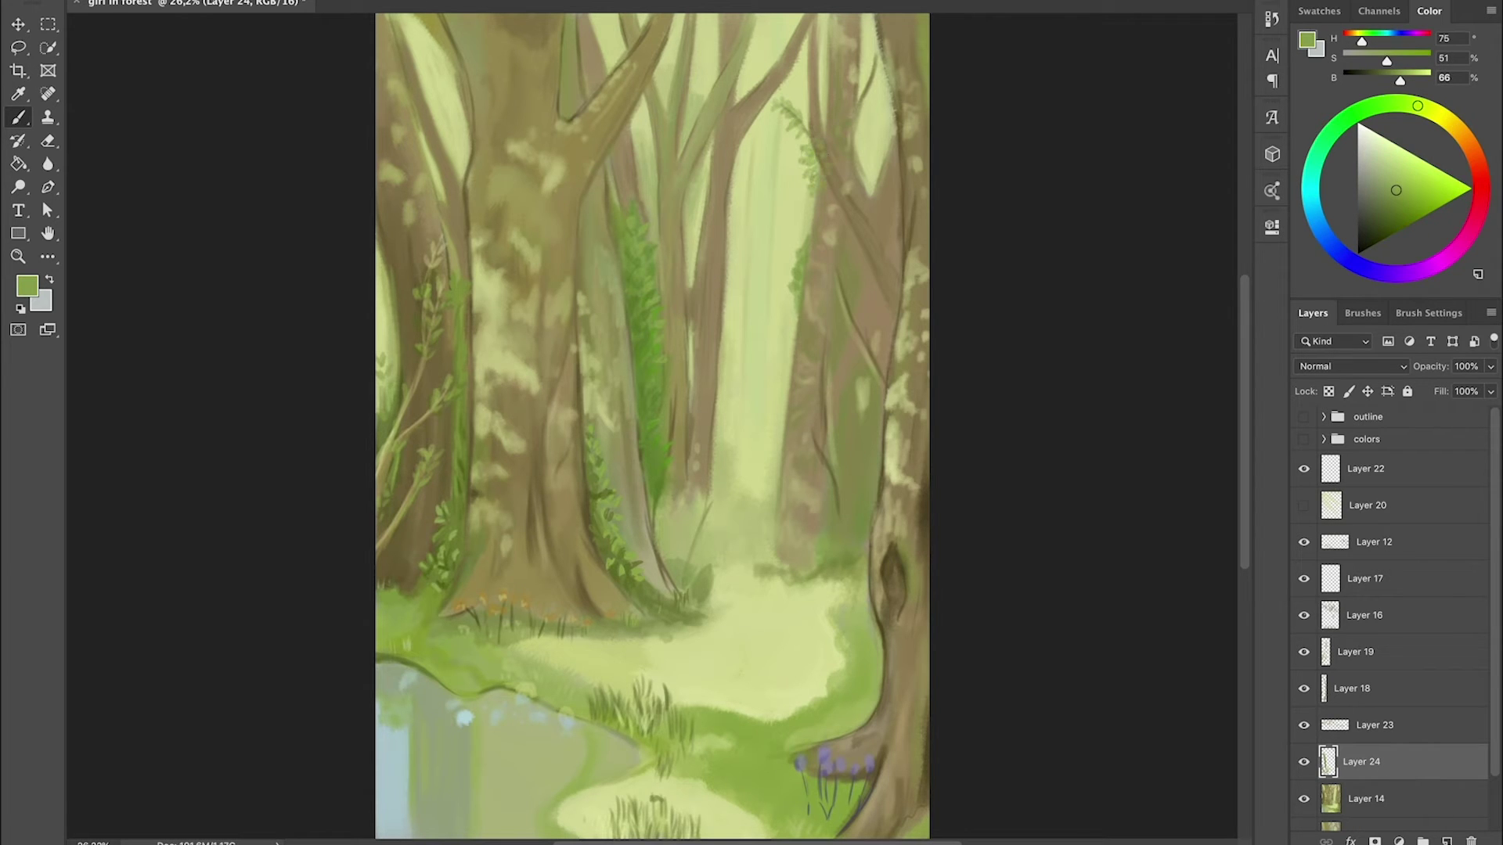
pyautogui.keyDown('alt'); pyautogui.click(787, 196); pyautogui.keyUp('alt')
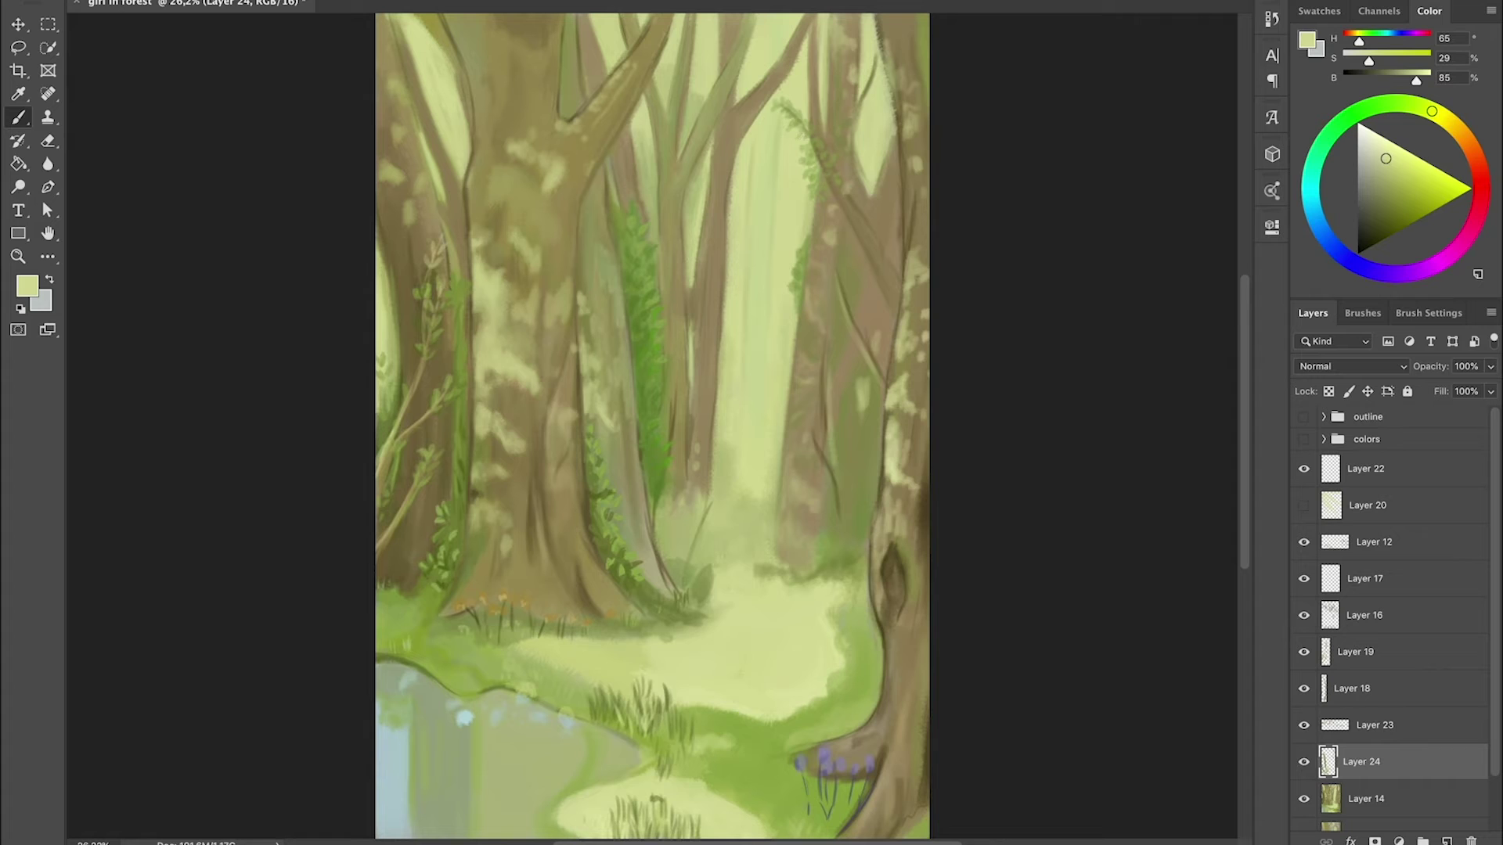
pyautogui.keyDown('alt'); pyautogui.click(803, 176); pyautogui.keyUp('alt')
pyautogui.keyDown('alt'); pyautogui.click(885, 67); pyautogui.keyUp('alt')
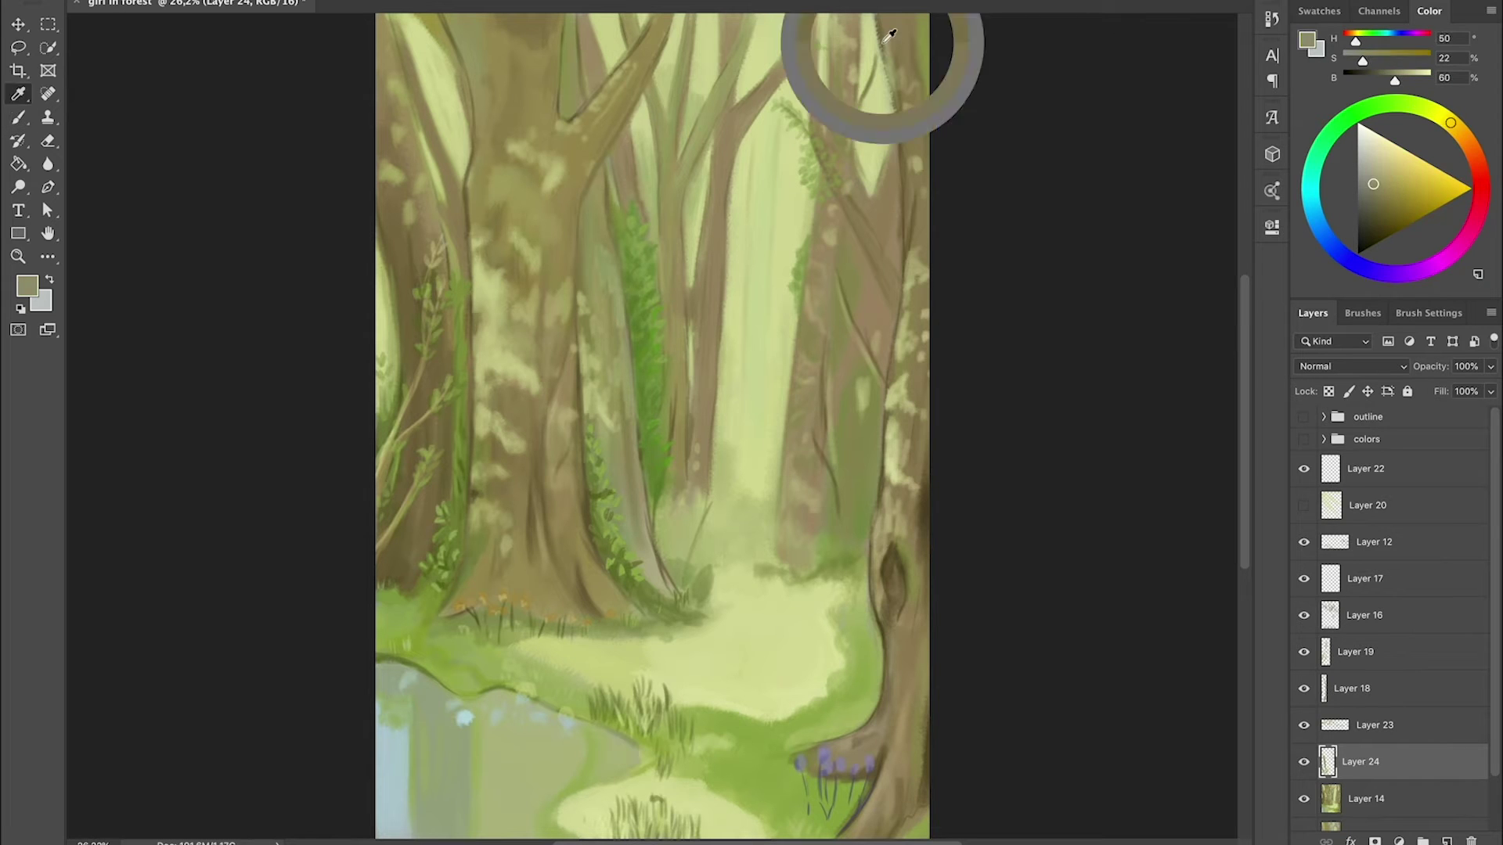
pyautogui.moveTo(807, 43); pyautogui.dragTo(881, 59)
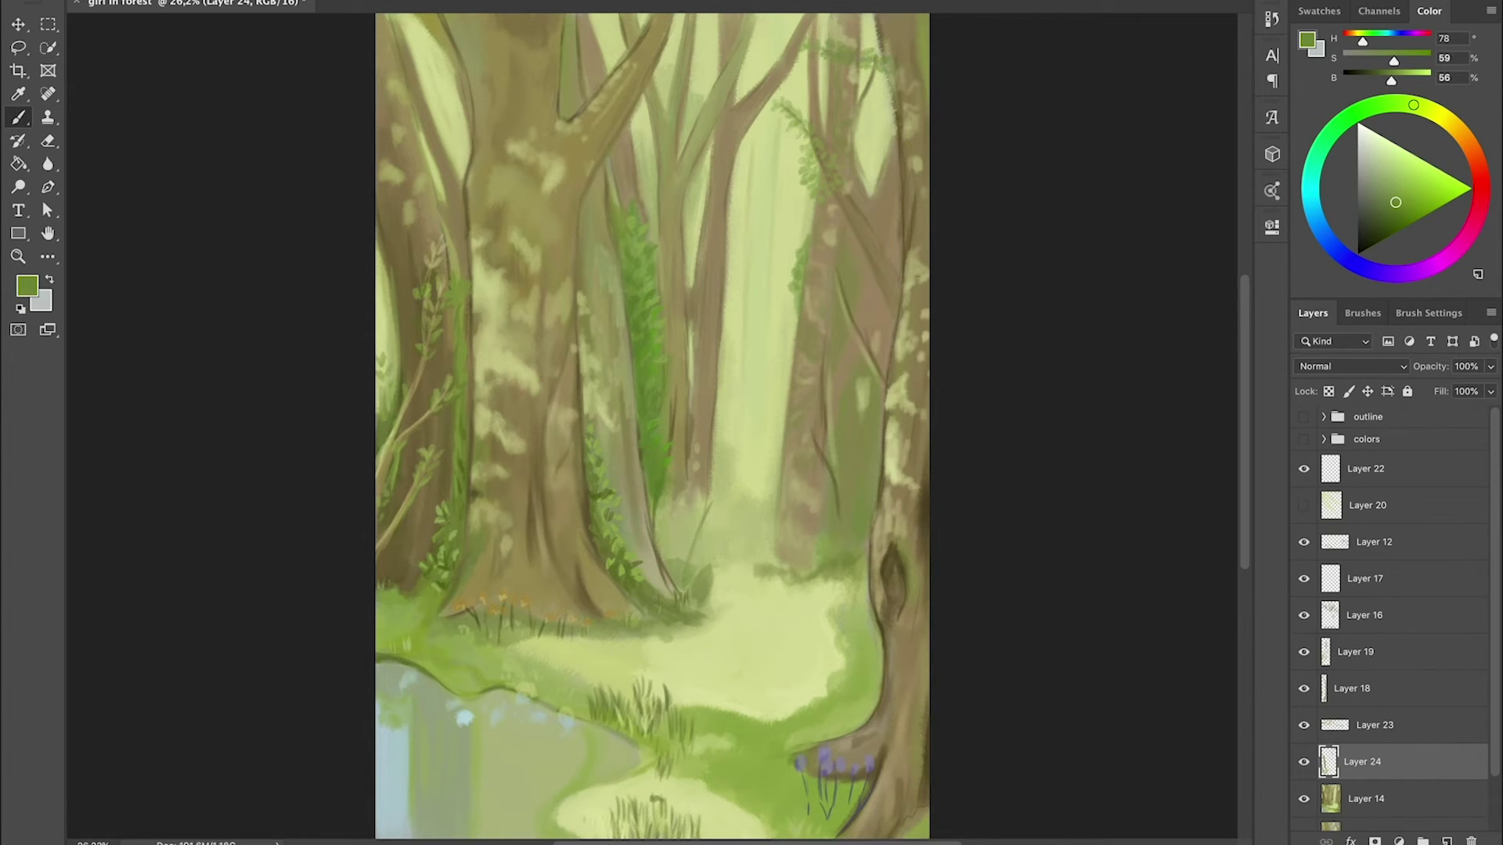
# - Adjust the brush size and paint a small green stroke on the right tree
pyautogui.keyDown('alt'); pyautogui.click(828, 125); pyautogui.keyUp('alt')
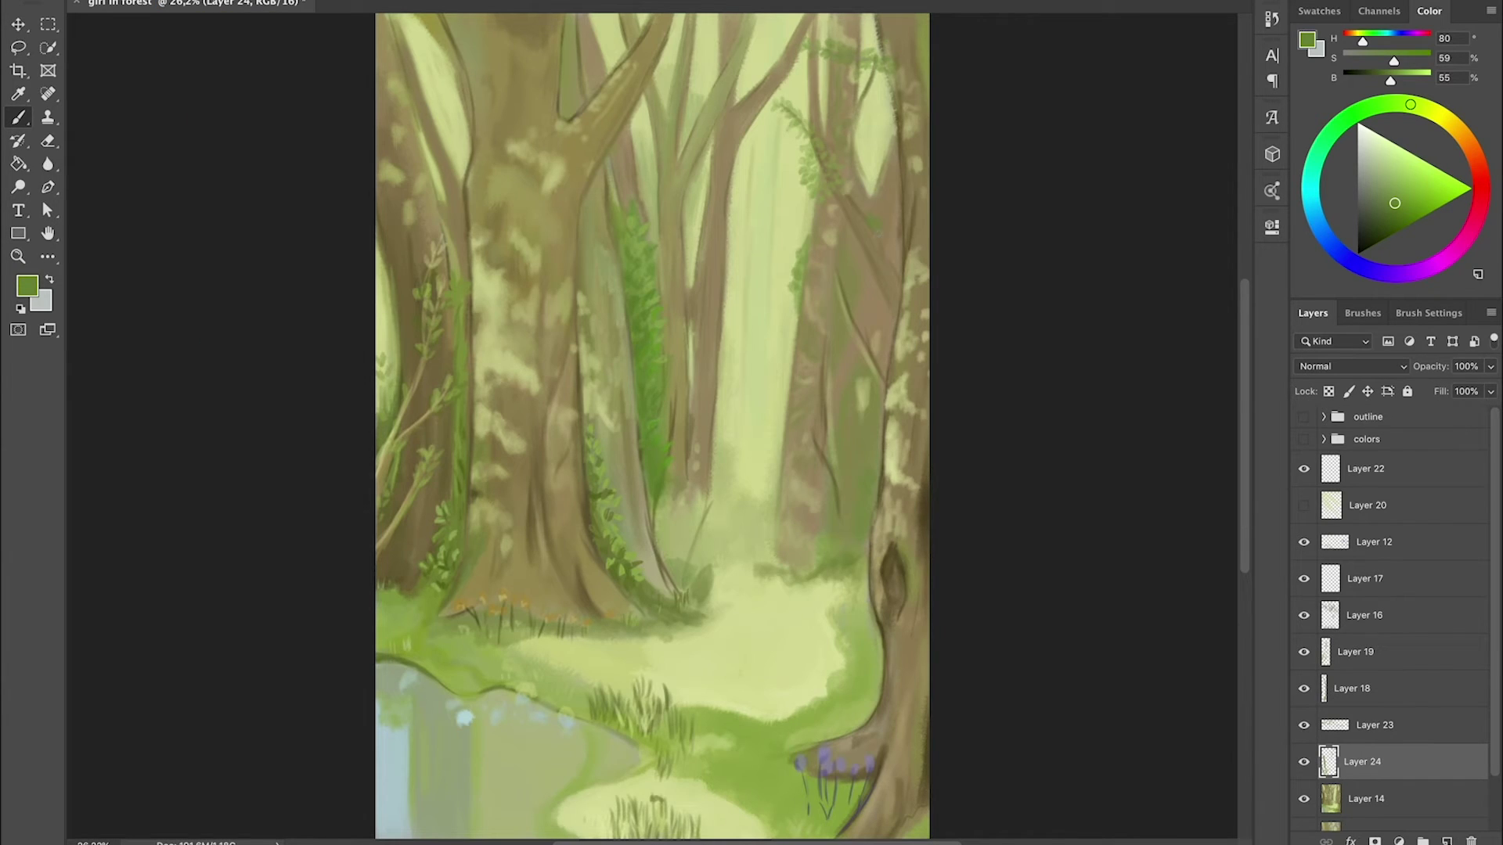
pyautogui.rightClick(144, 6)
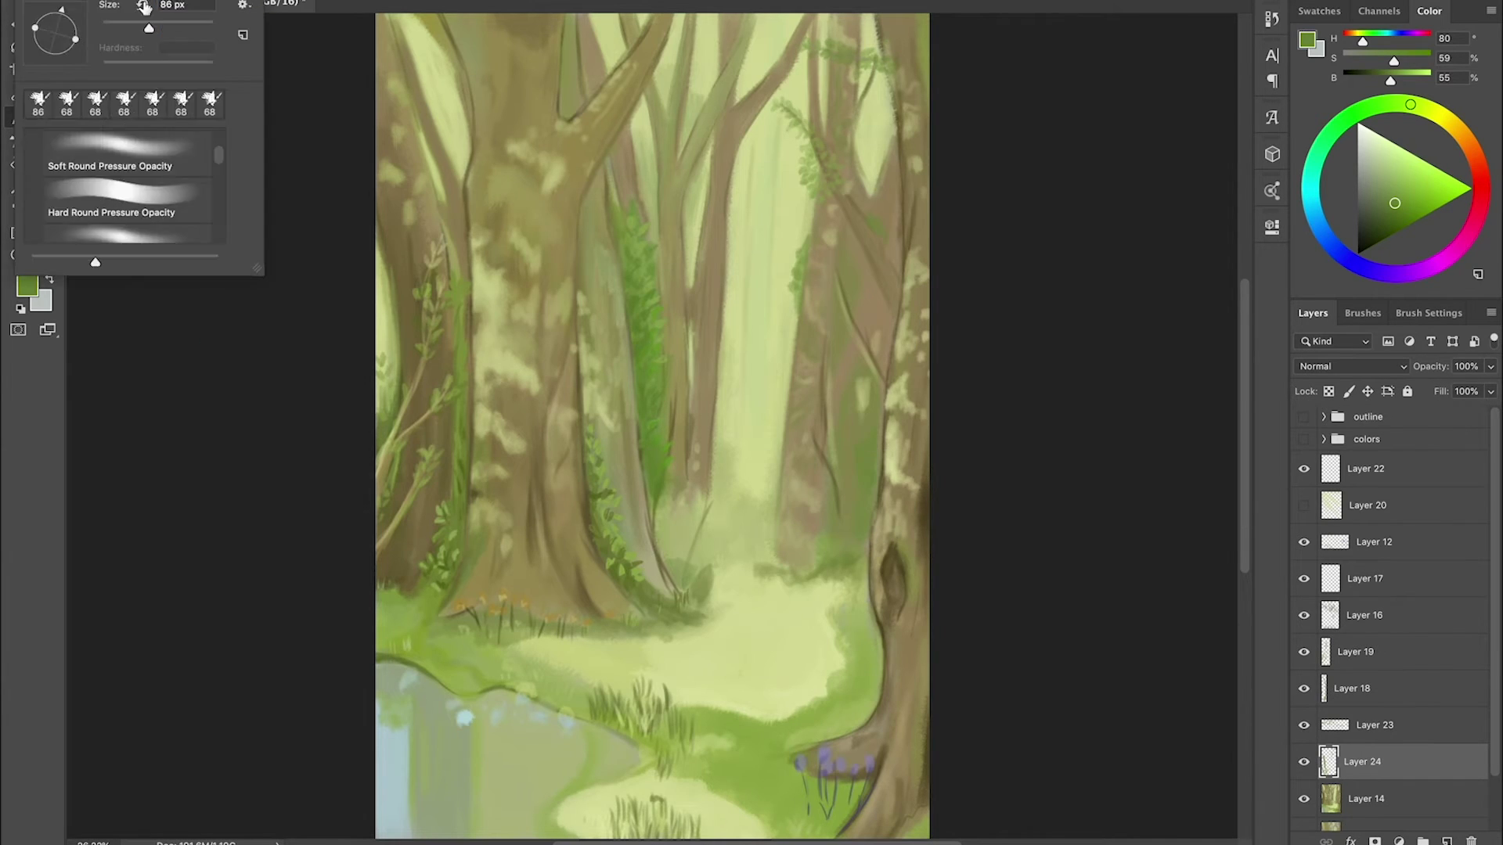
pyautogui.moveTo(855, 396); pyautogui.dragTo(861, 438)
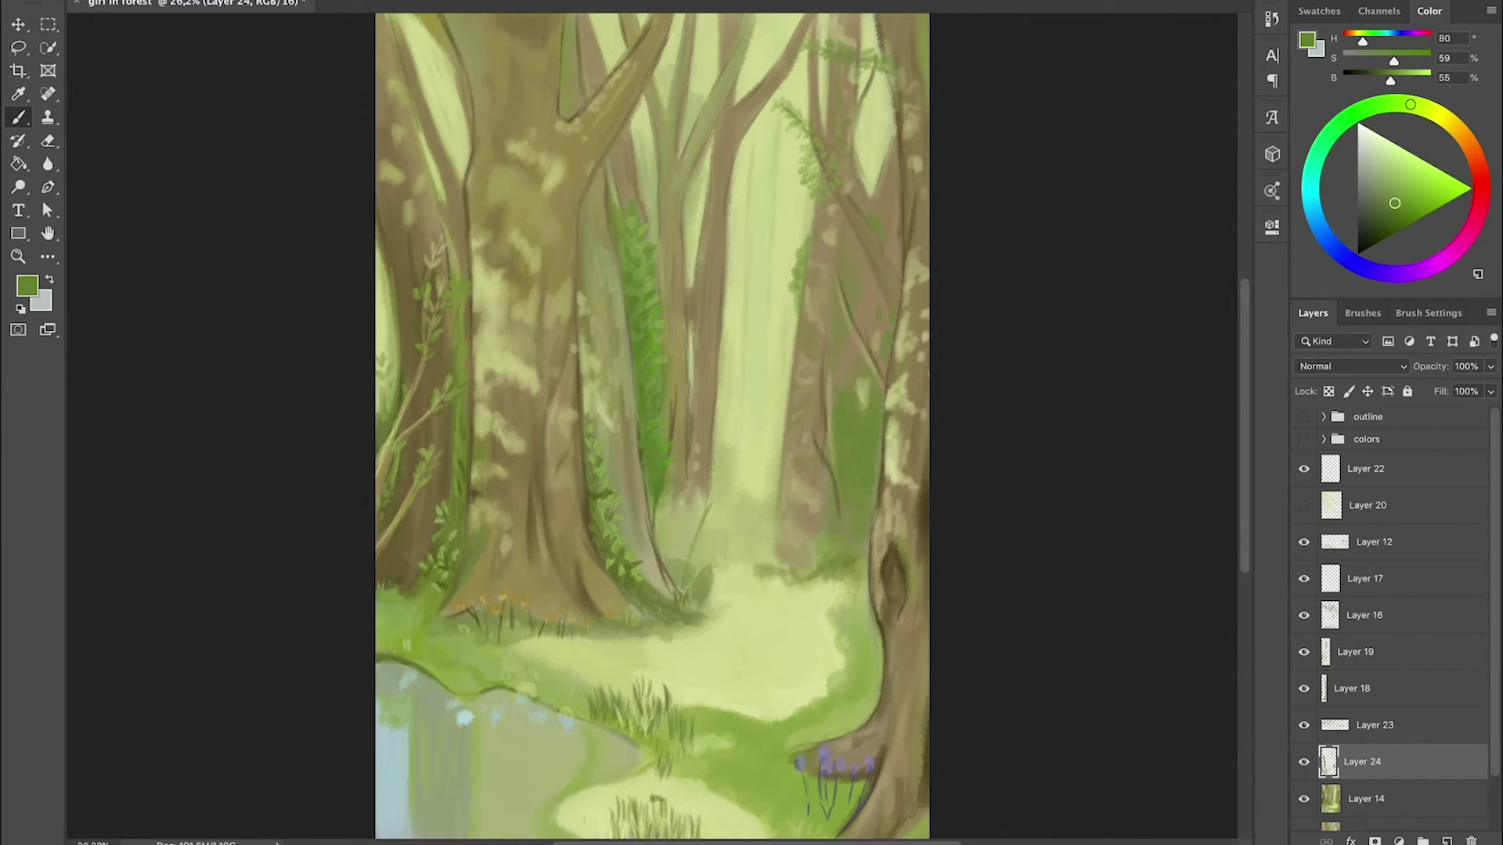
pyautogui.keyDown('alt'); pyautogui.click(851, 569); pyautogui.keyUp('alt')
pyautogui.rightClick(841, 540)
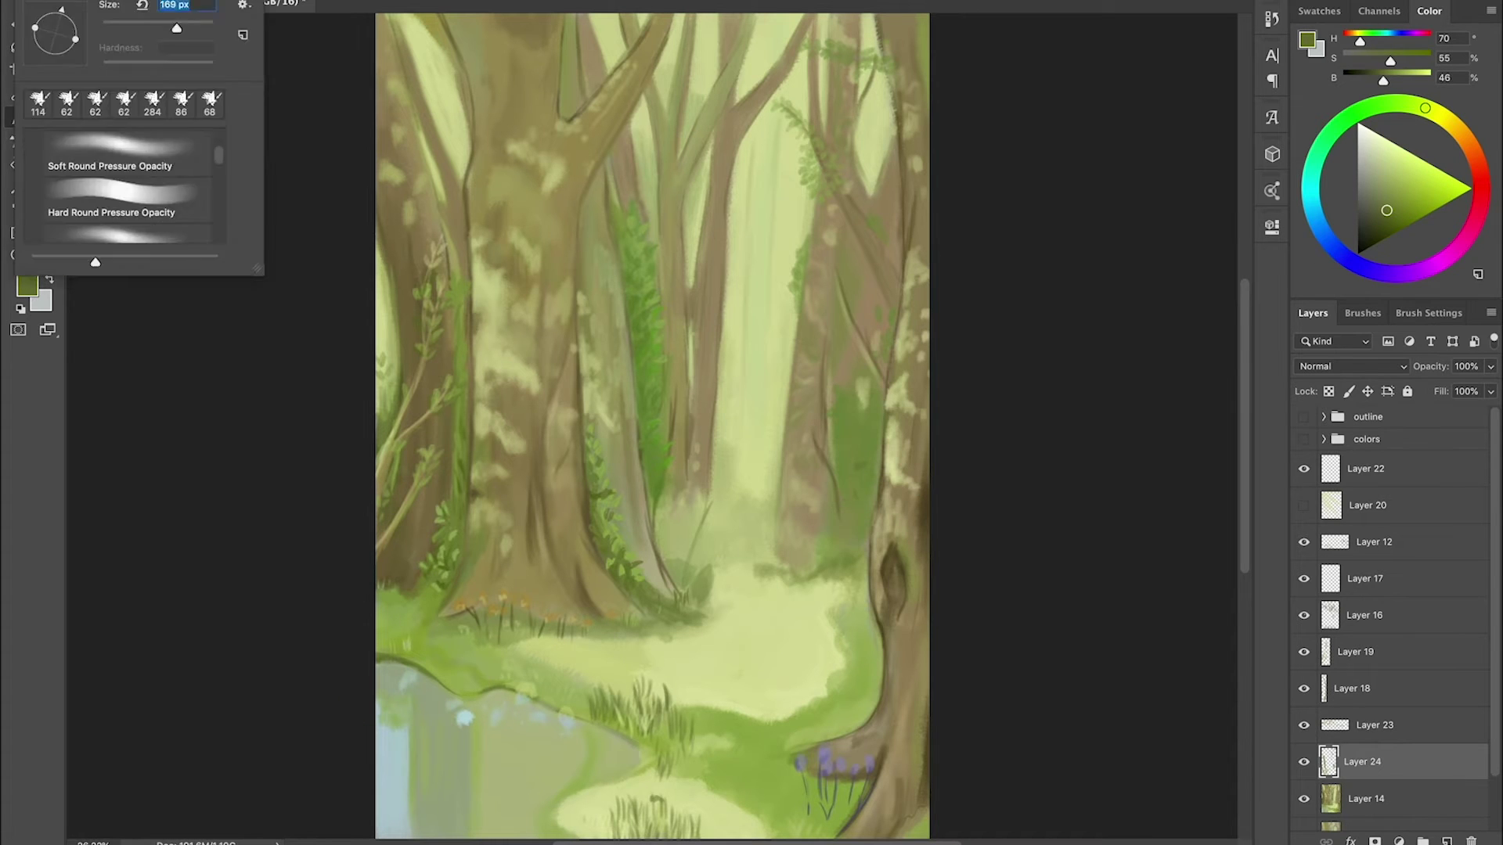
pyautogui.press('Escape')
# - Paint light leafy highlights on the right tree, then pick deeper greens for shading
pyautogui.rightClick(800, 512)
pyautogui.keyDown('alt'); pyautogui.click(803, 509); pyautogui.keyUp('alt')
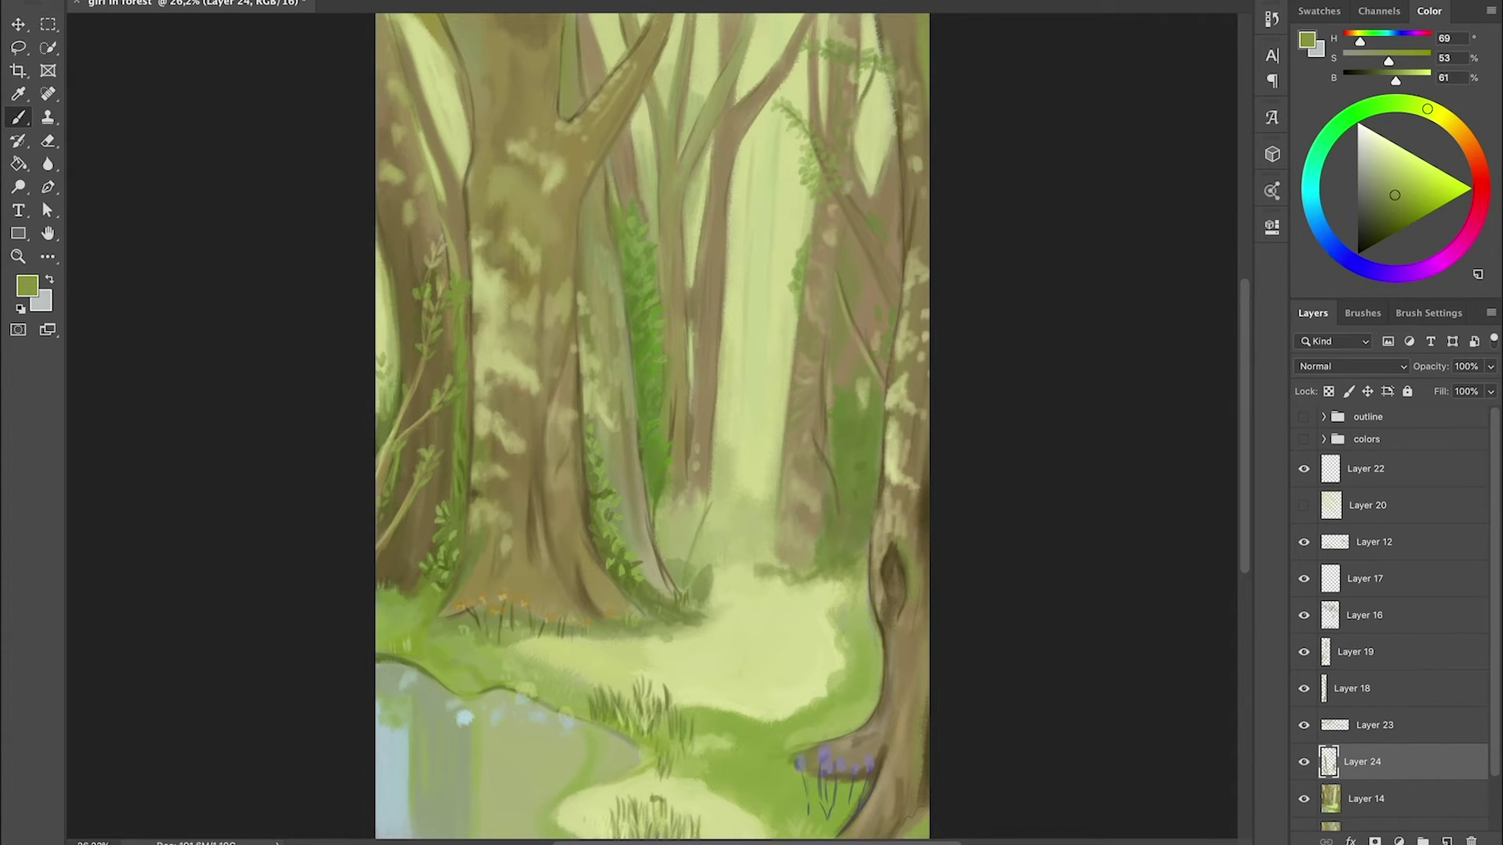
pyautogui.keyDown('alt'); pyautogui.click(845, 296); pyautogui.keyUp('alt')
pyautogui.moveTo(856, 287)
pyautogui.mouseDown()
pyautogui.moveTo(849, 296)
pyautogui.moveTo(856, 274)
pyautogui.mouseUp()
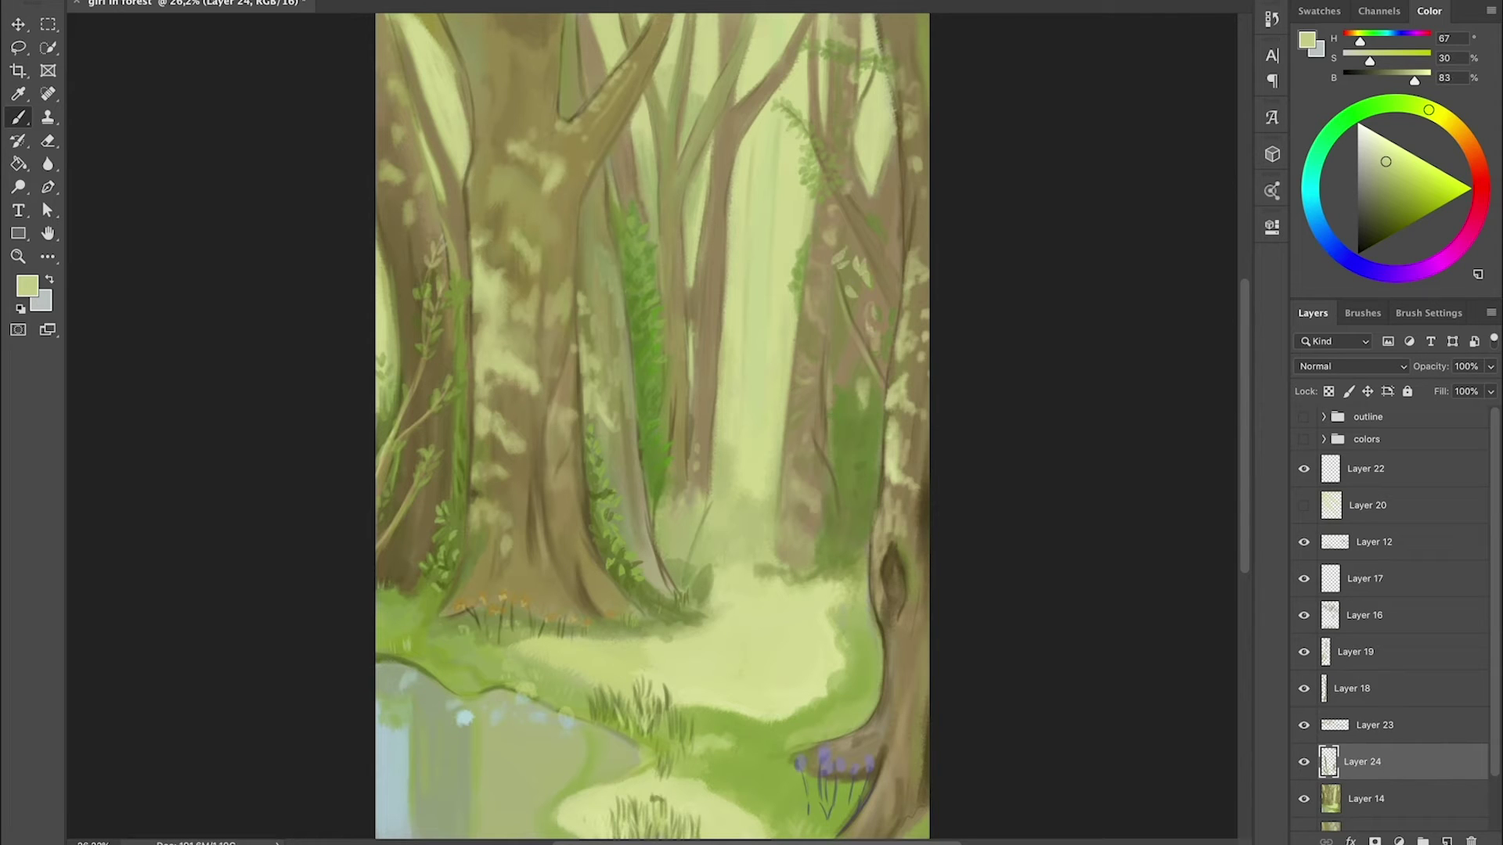
pyautogui.keyDown('alt'); pyautogui.click(874, 315); pyautogui.keyUp('alt')
pyautogui.keyDown('alt'); pyautogui.click(869, 156); pyautogui.keyUp('alt')
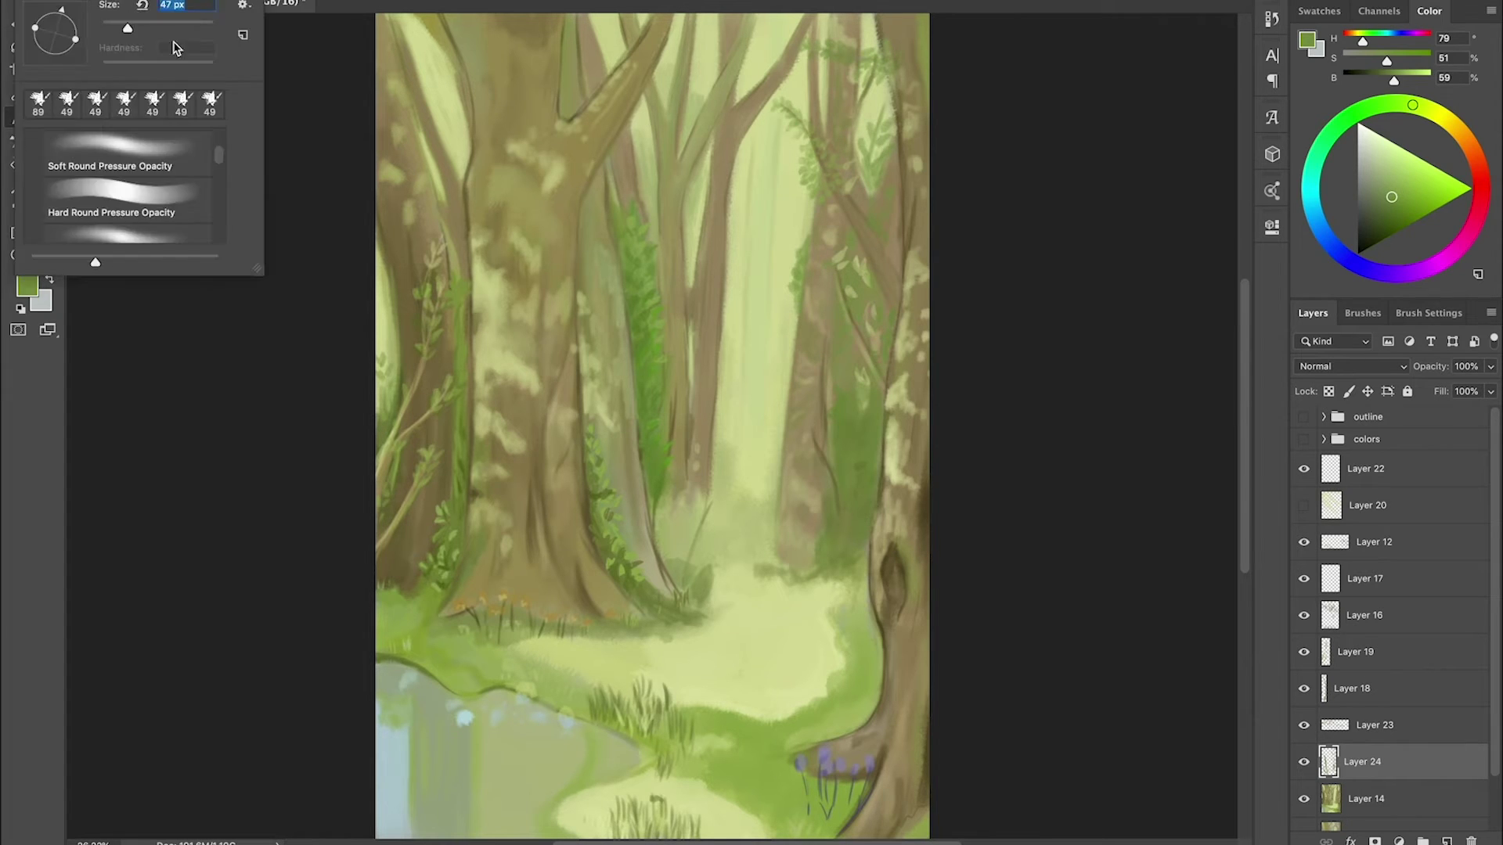
pyautogui.keyDown('alt'); pyautogui.click(616, 562); pyautogui.keyUp('alt')
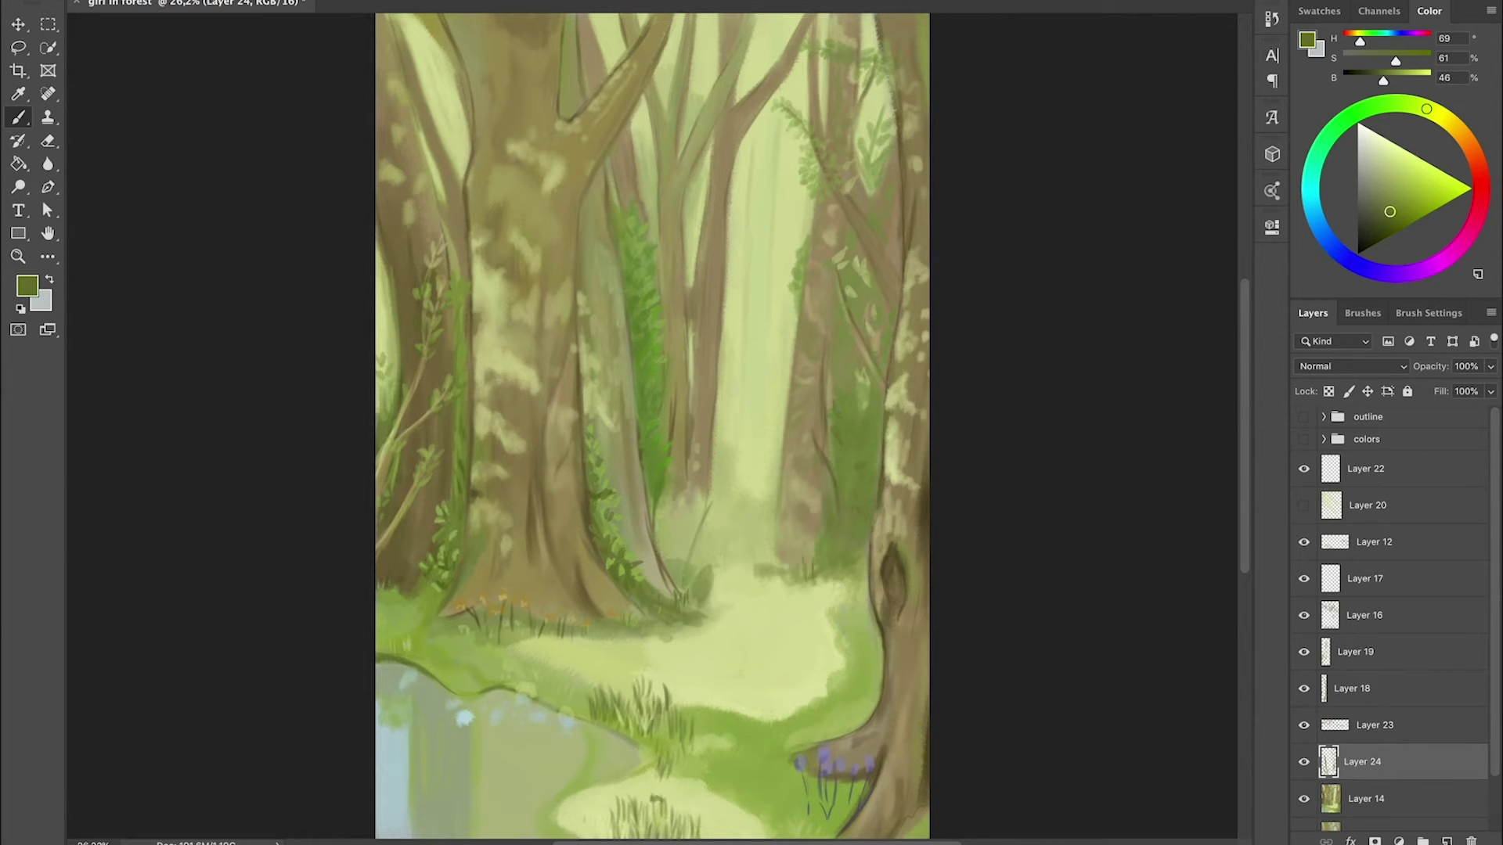
pyautogui.keyDown('alt'); pyautogui.click(836, 466); pyautogui.keyUp('alt')
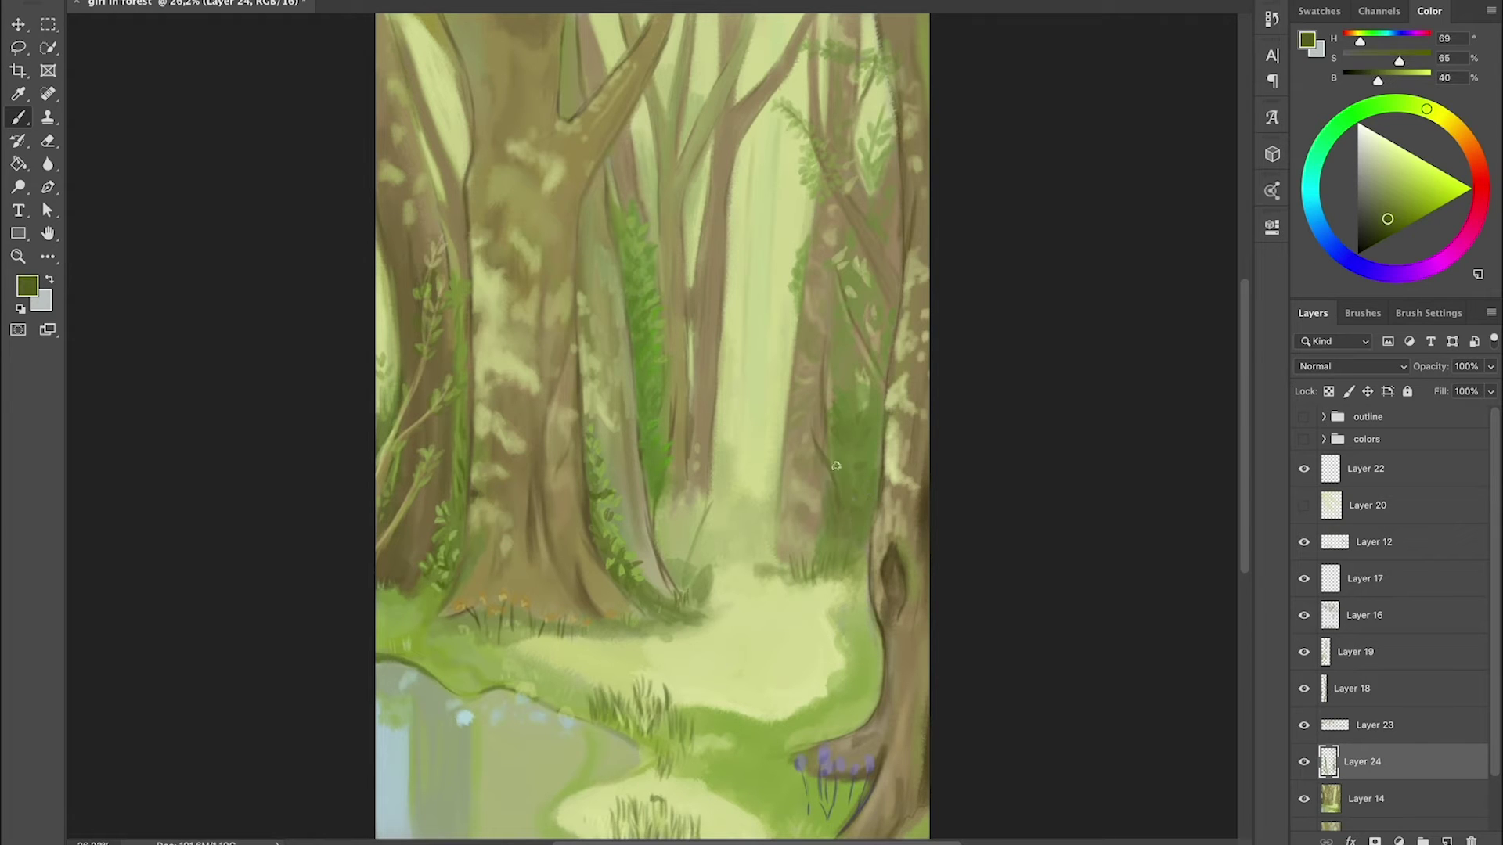
pyautogui.keyDown('alt'); pyautogui.click(857, 495); pyautogui.keyUp('alt')
# - Sample greens, a trunk brown and flower purples, moving between Layers 14 and 24
pyautogui.hotkey('alt', '[')
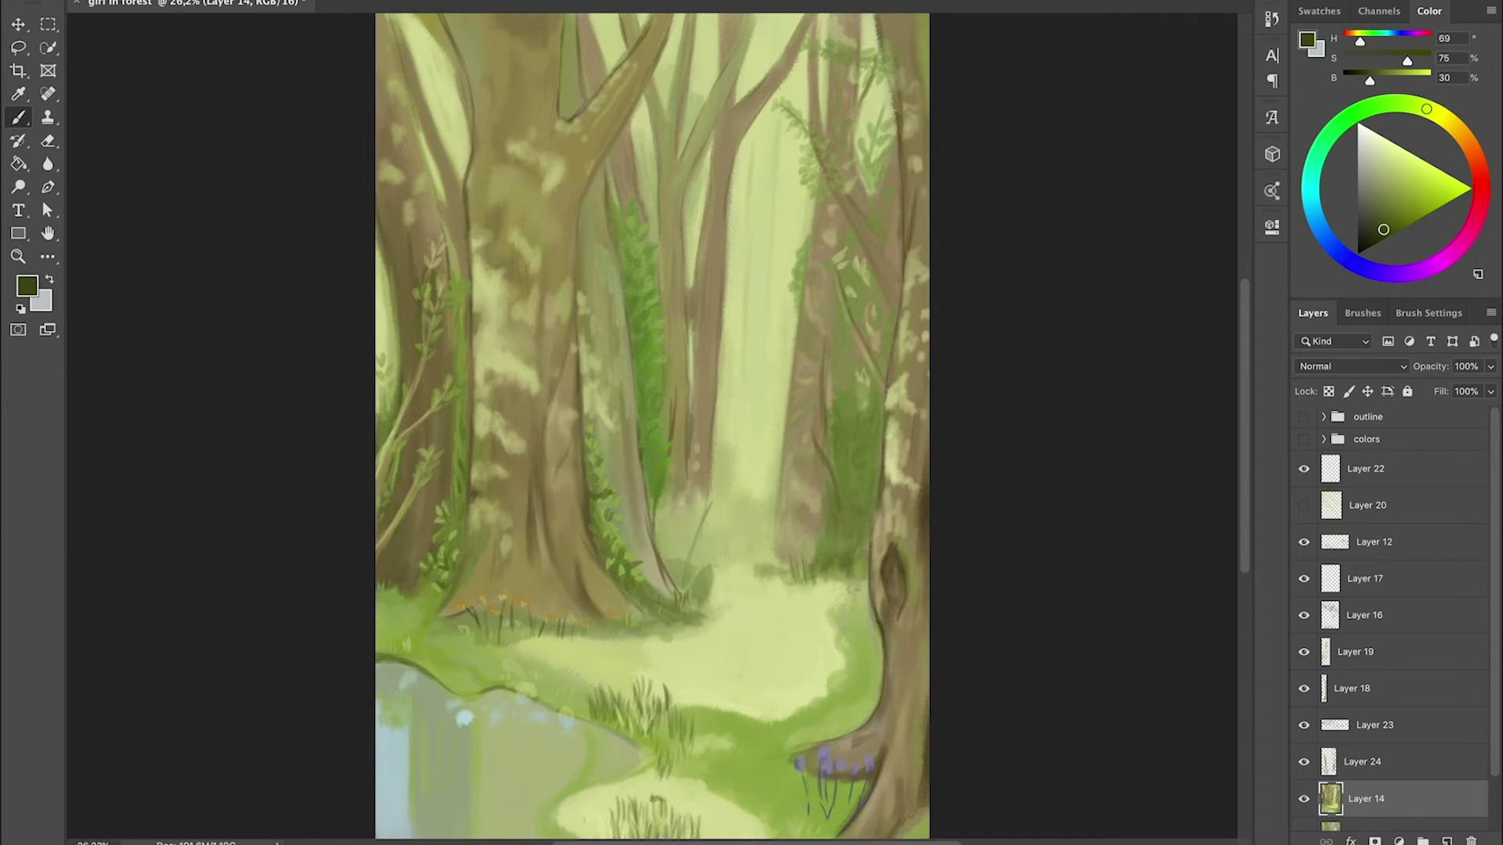
pyautogui.keyDown('alt'); pyautogui.click(857, 571); pyautogui.keyUp('alt')
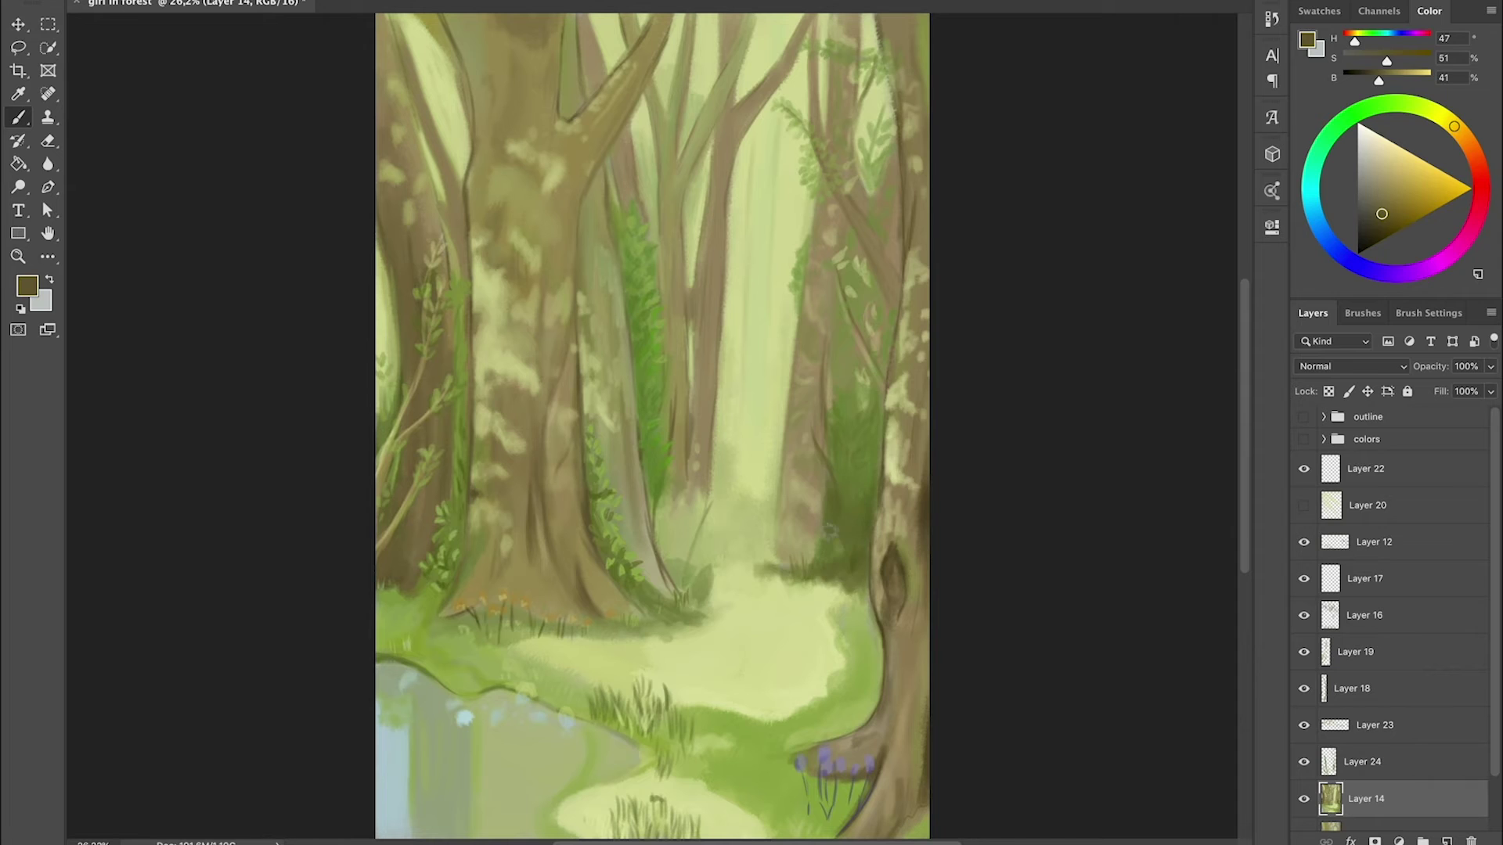
pyautogui.keyDown('alt'); pyautogui.click(783, 583); pyautogui.keyUp('alt')
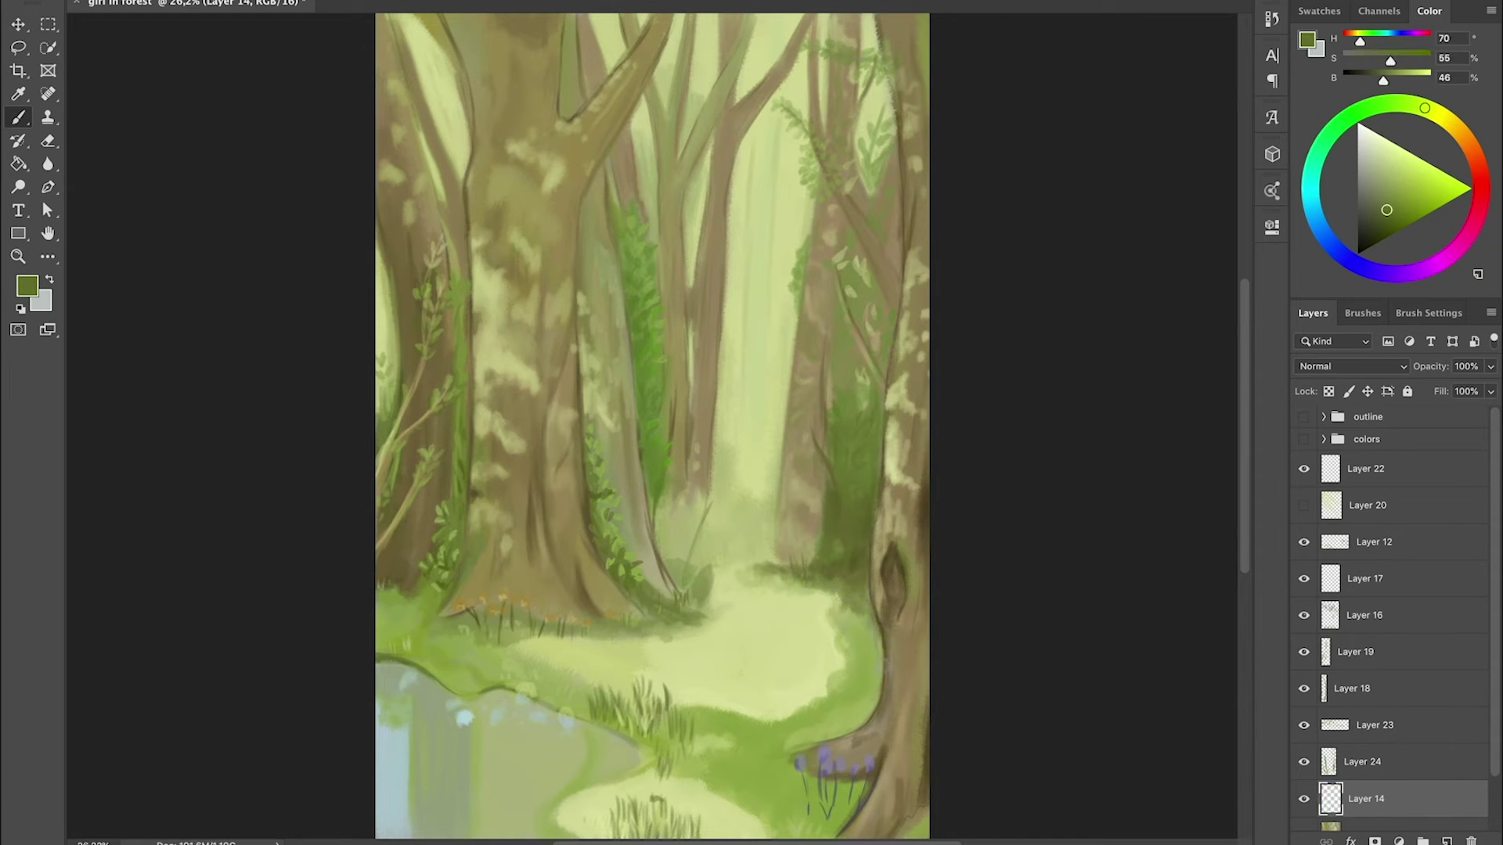
pyautogui.keyDown('alt'); pyautogui.click(759, 697); pyautogui.keyUp('alt')
pyautogui.keyDown('alt'); pyautogui.click(785, 622); pyautogui.keyUp('alt')
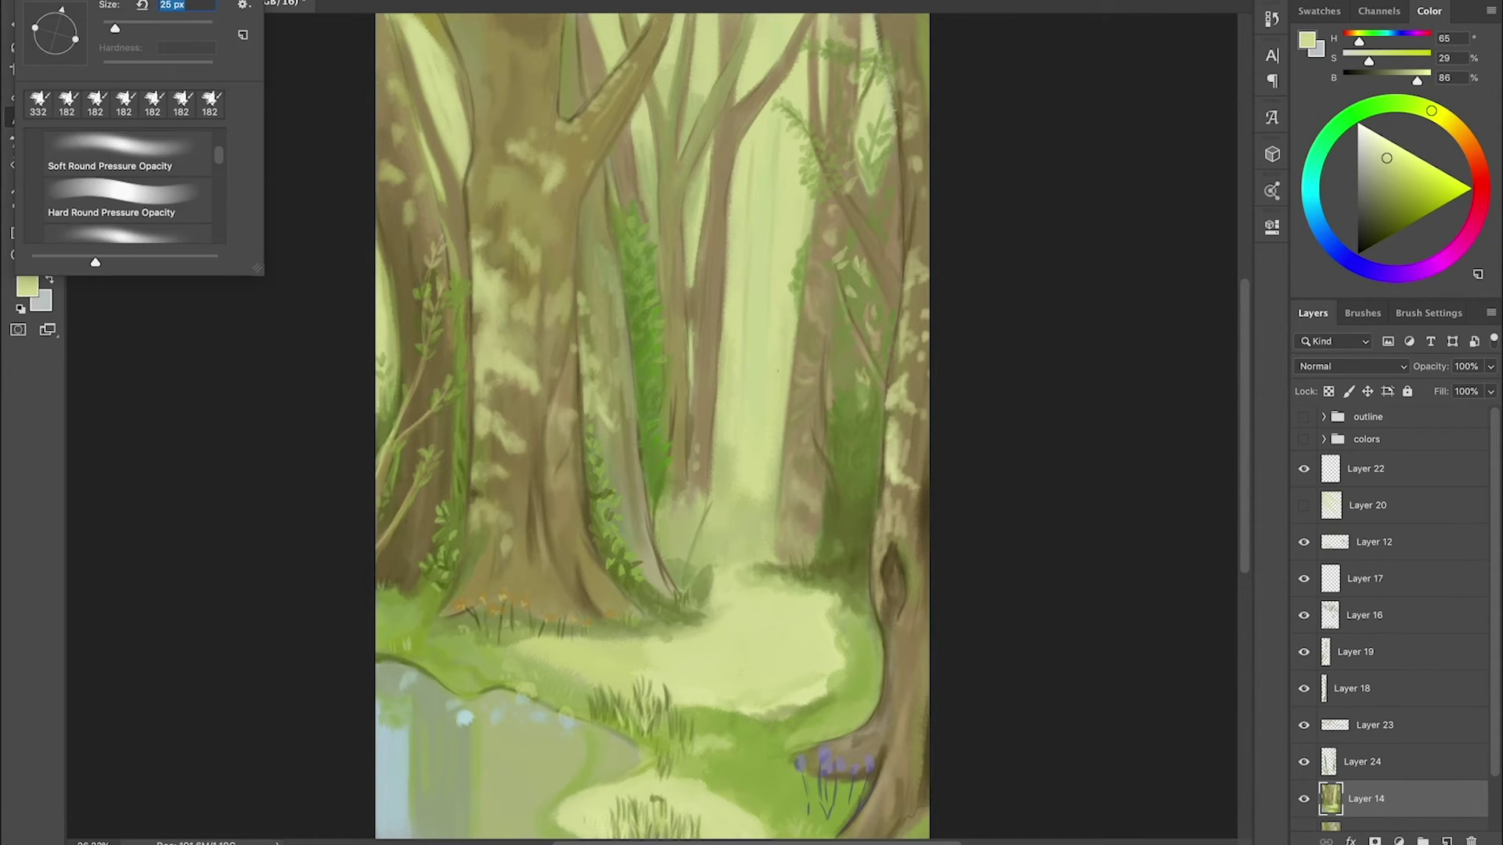
pyautogui.keyDown('alt'); pyautogui.click(835, 586); pyautogui.keyUp('alt')
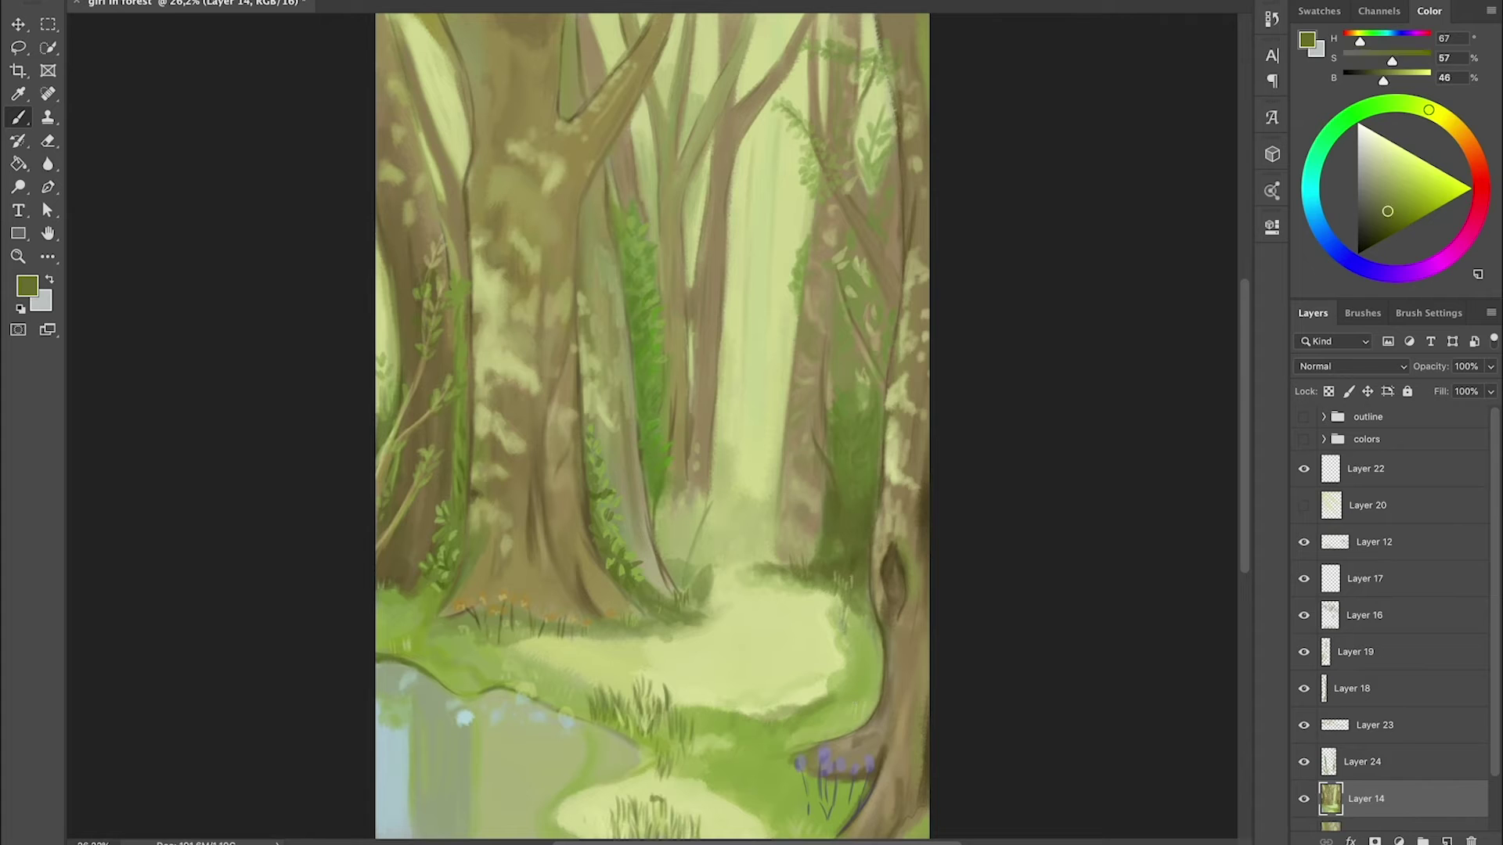
pyautogui.keyDown('alt'); pyautogui.click(869, 515); pyautogui.keyUp('alt')
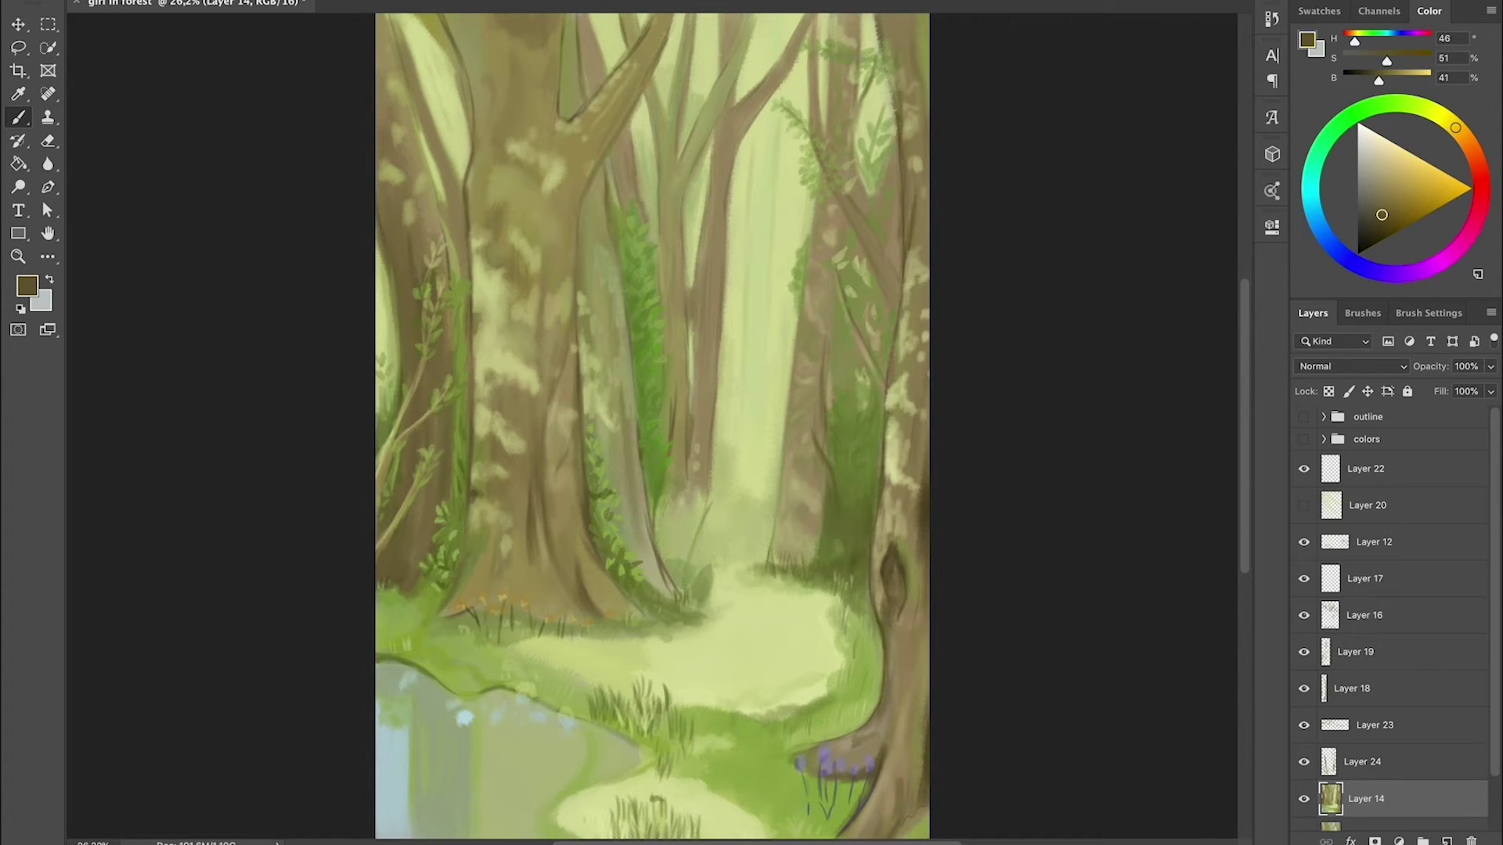
pyautogui.click(1362, 762)
pyautogui.keyDown('alt'); pyautogui.click(791, 546); pyautogui.keyUp('alt')
pyautogui.keyDown('alt'); pyautogui.click(780, 546); pyautogui.keyUp('alt')
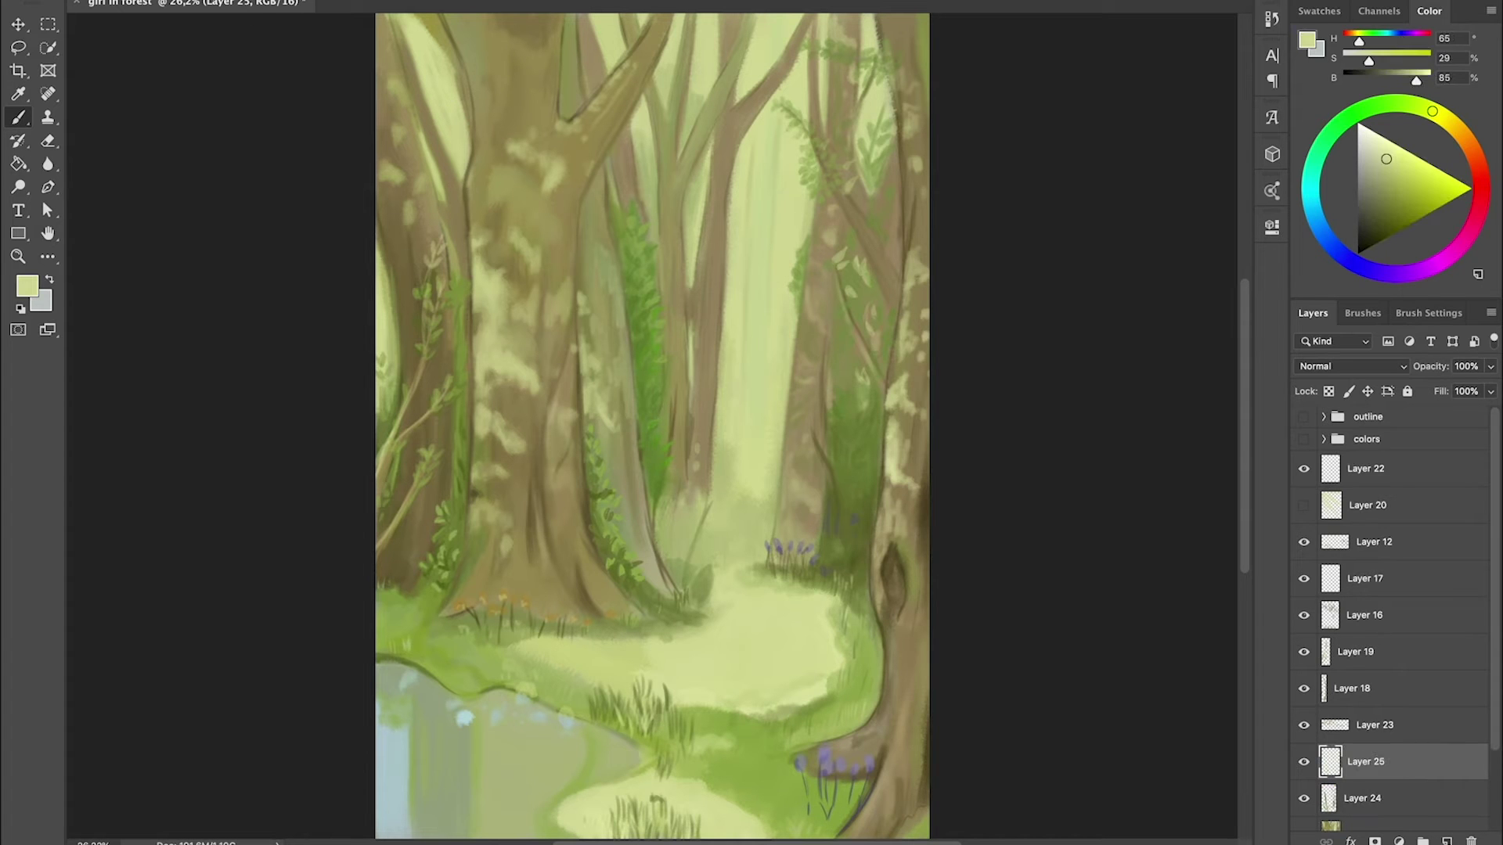
# - Paint a large soft pale-green haze on a new layer above Layer 24, set to Screen
pyautogui.click(1448, 841)
pyautogui.hotkey('ctrl', 's')
pyautogui.press('Return')
pyautogui.hotkey('ctrl', 'shift', 'alt', 'n')
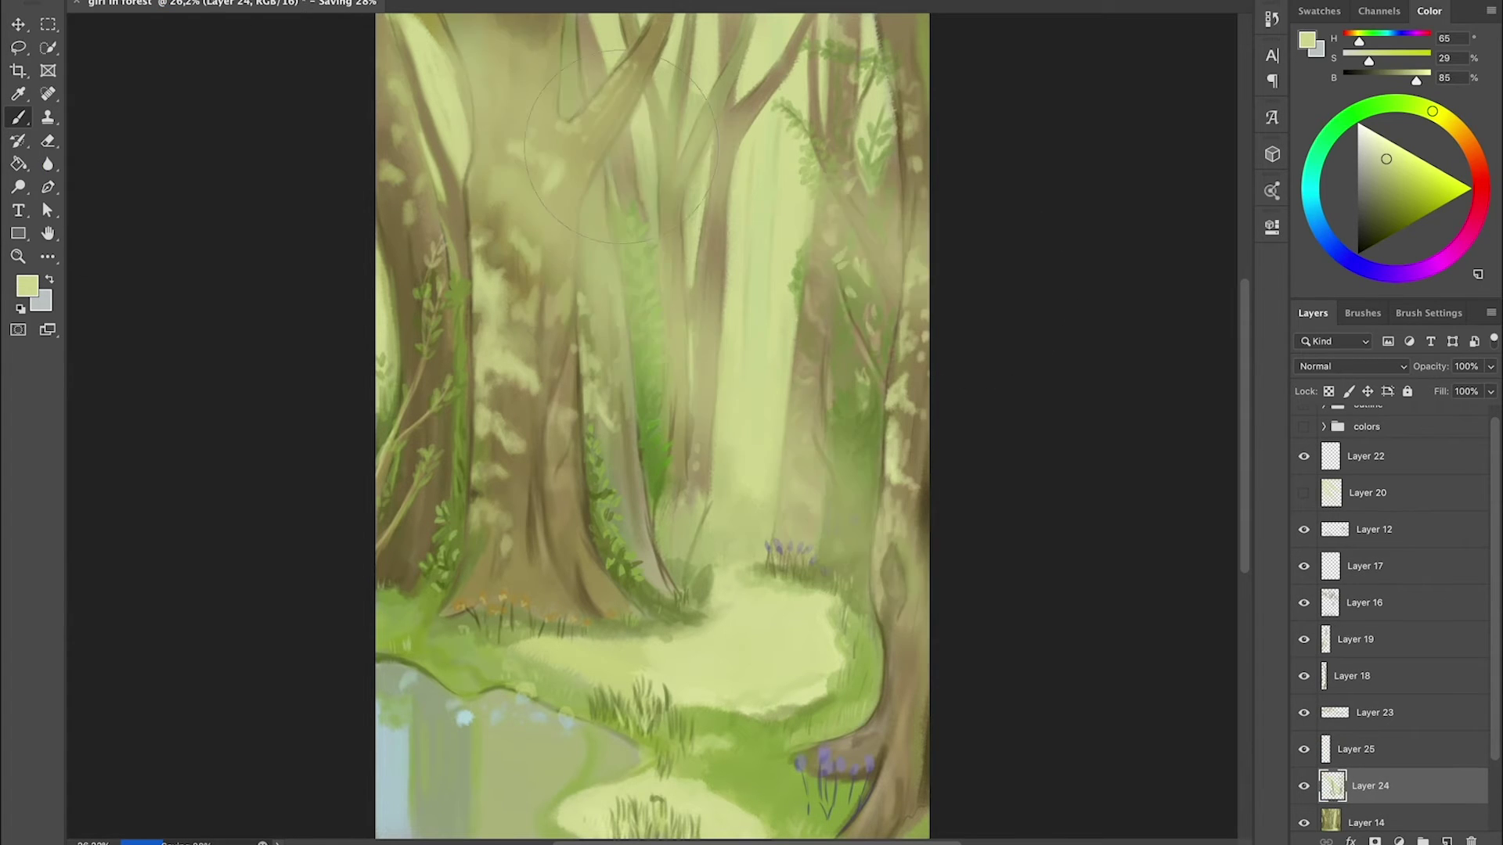
pyautogui.moveTo(1006, 469); pyautogui.dragTo(495, 102)
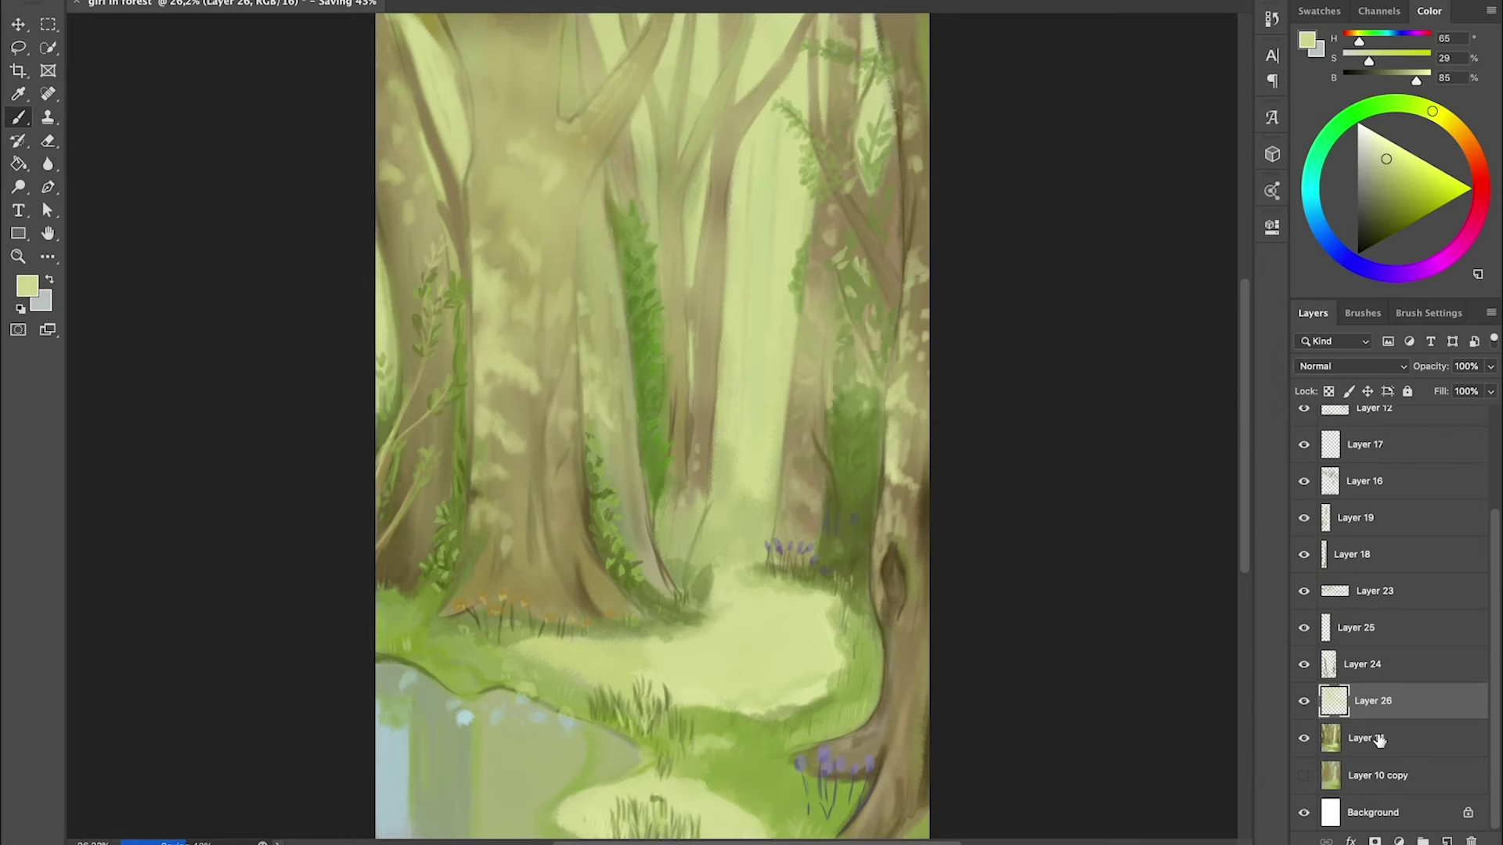
pyautogui.moveTo(1379, 740); pyautogui.dragTo(1362, 646)
pyautogui.click(1352, 366)
pyautogui.click(1325, 486)
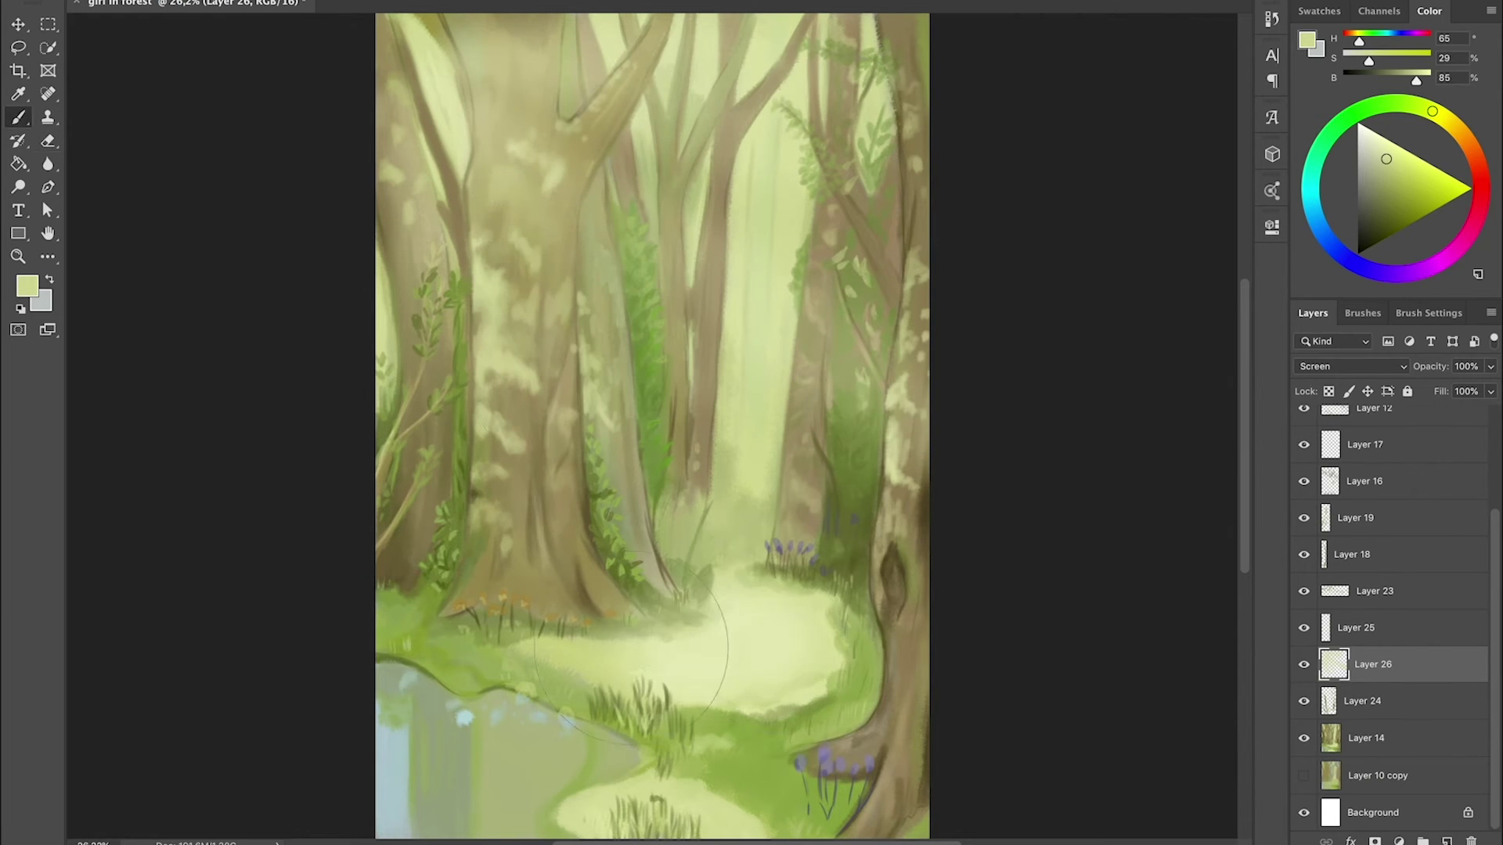
# - Reduce the brush size and brighten more parts of the forest with haze
pyautogui.click(59, 4)
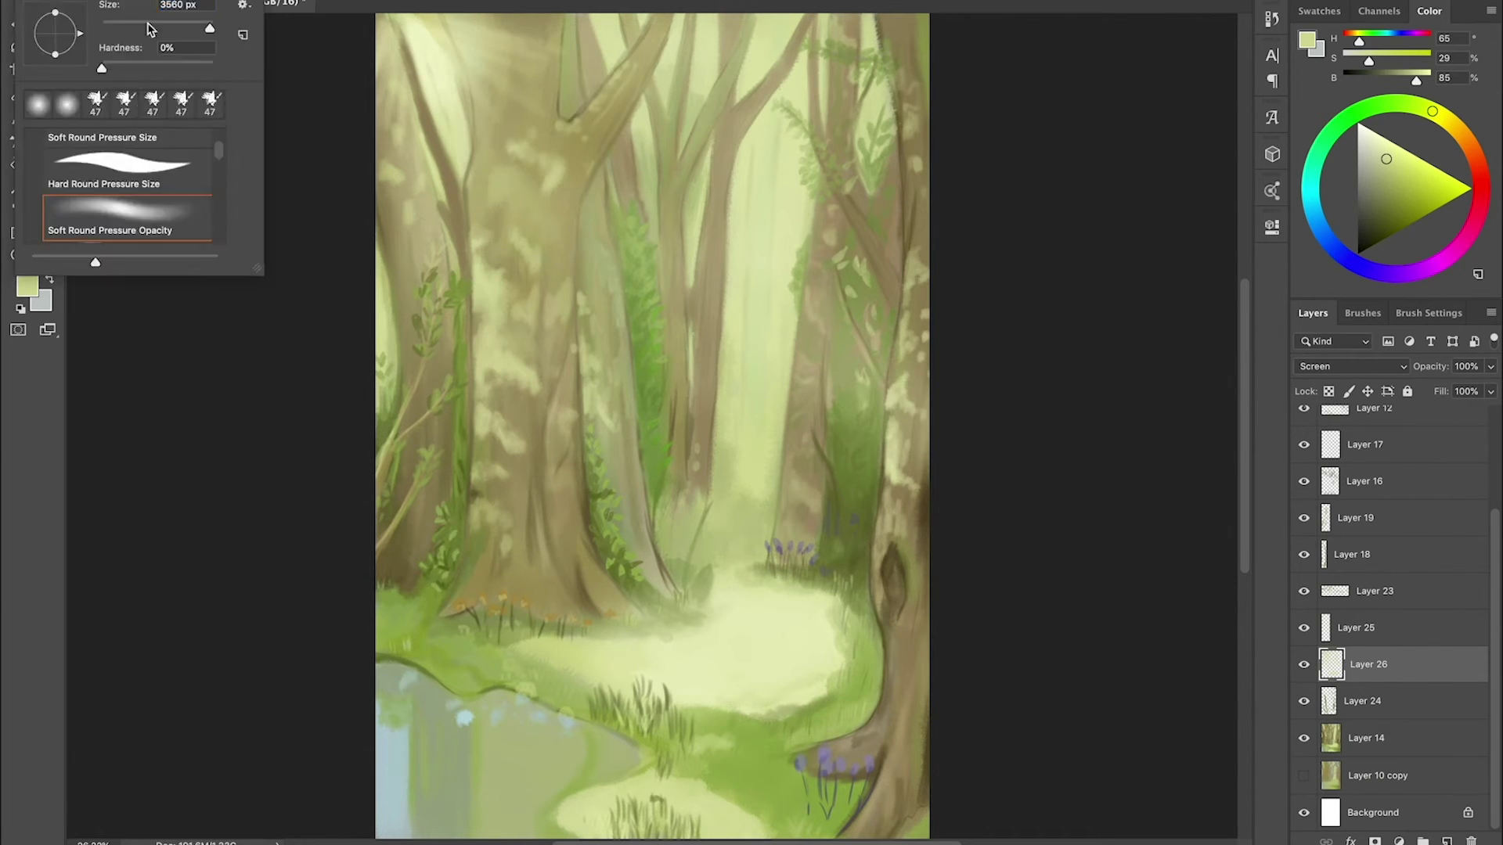
pyautogui.click(151, 29)
pyautogui.press('Return')
pyautogui.scroll(-3, 651, 421)
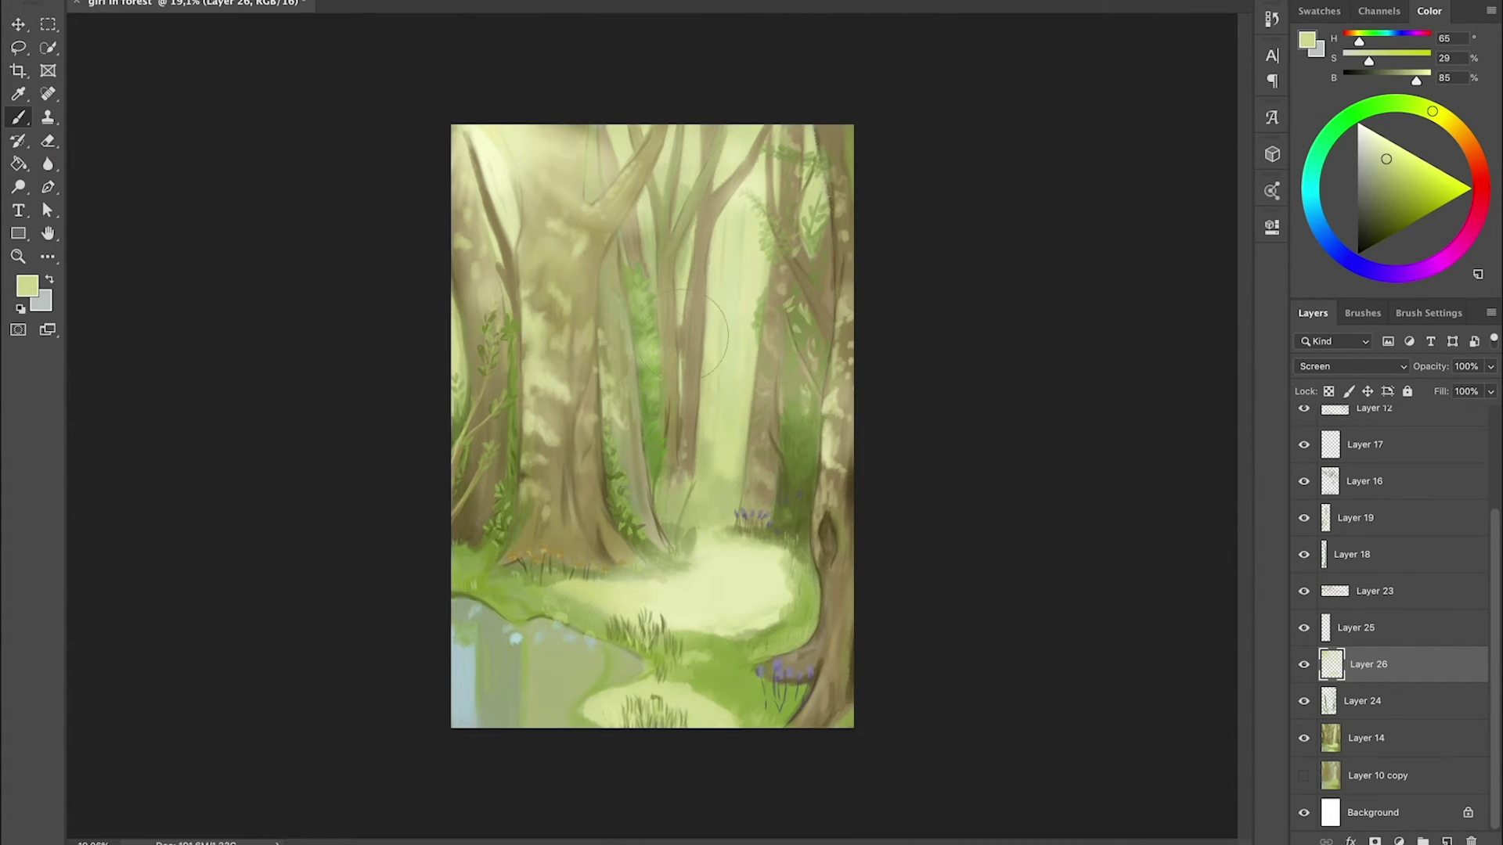
pyautogui.moveTo(681, 335); pyautogui.dragTo(540, 524)
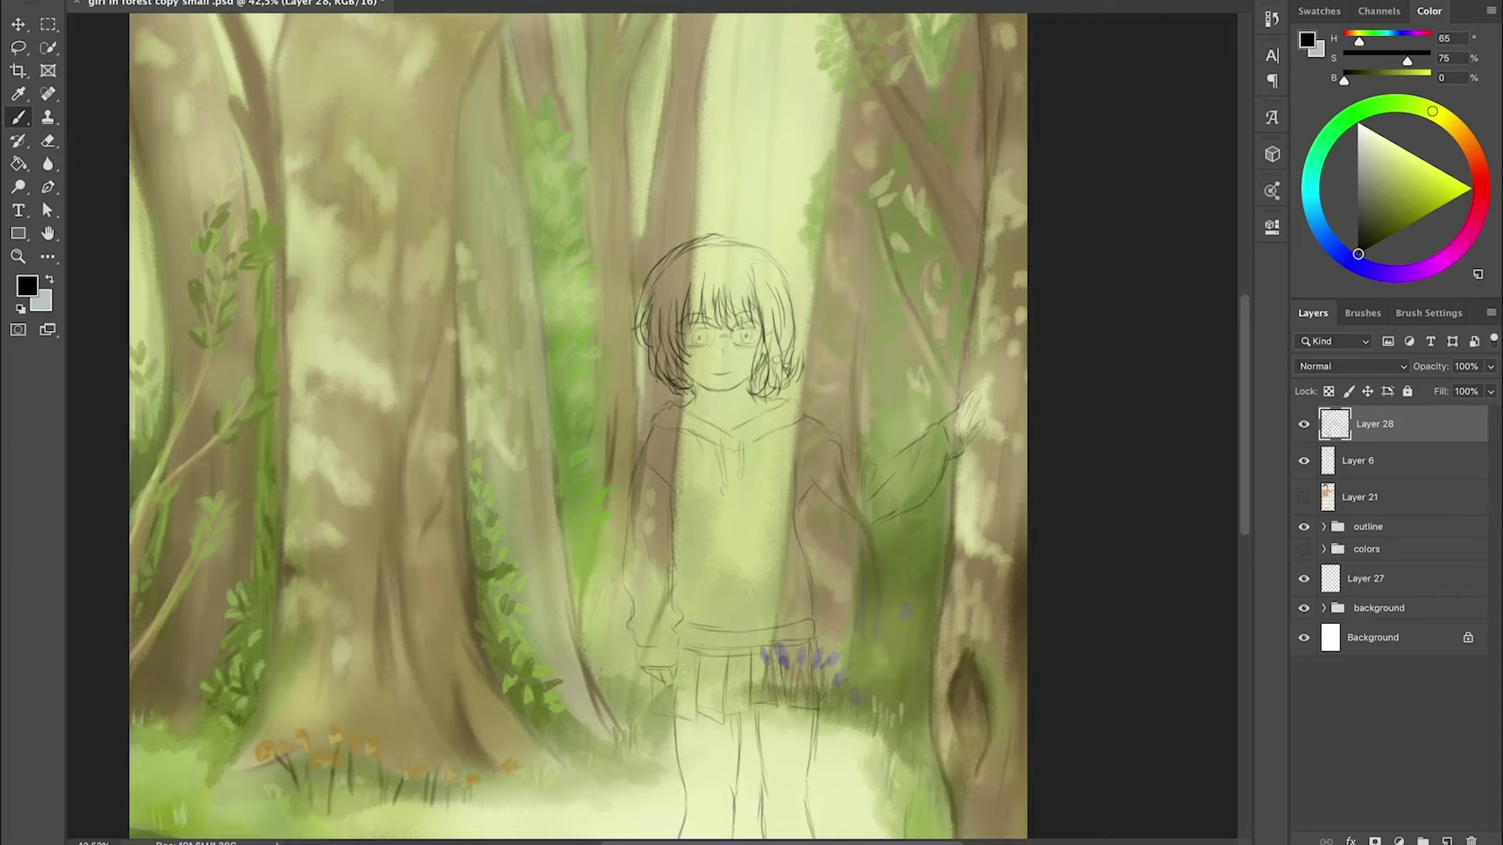
# - Add a layer above the rough sketch, rotate the view, and resize the lassoed left eye
pyautogui.hotkey('ctrl', 'shift', 'alt', 'n')
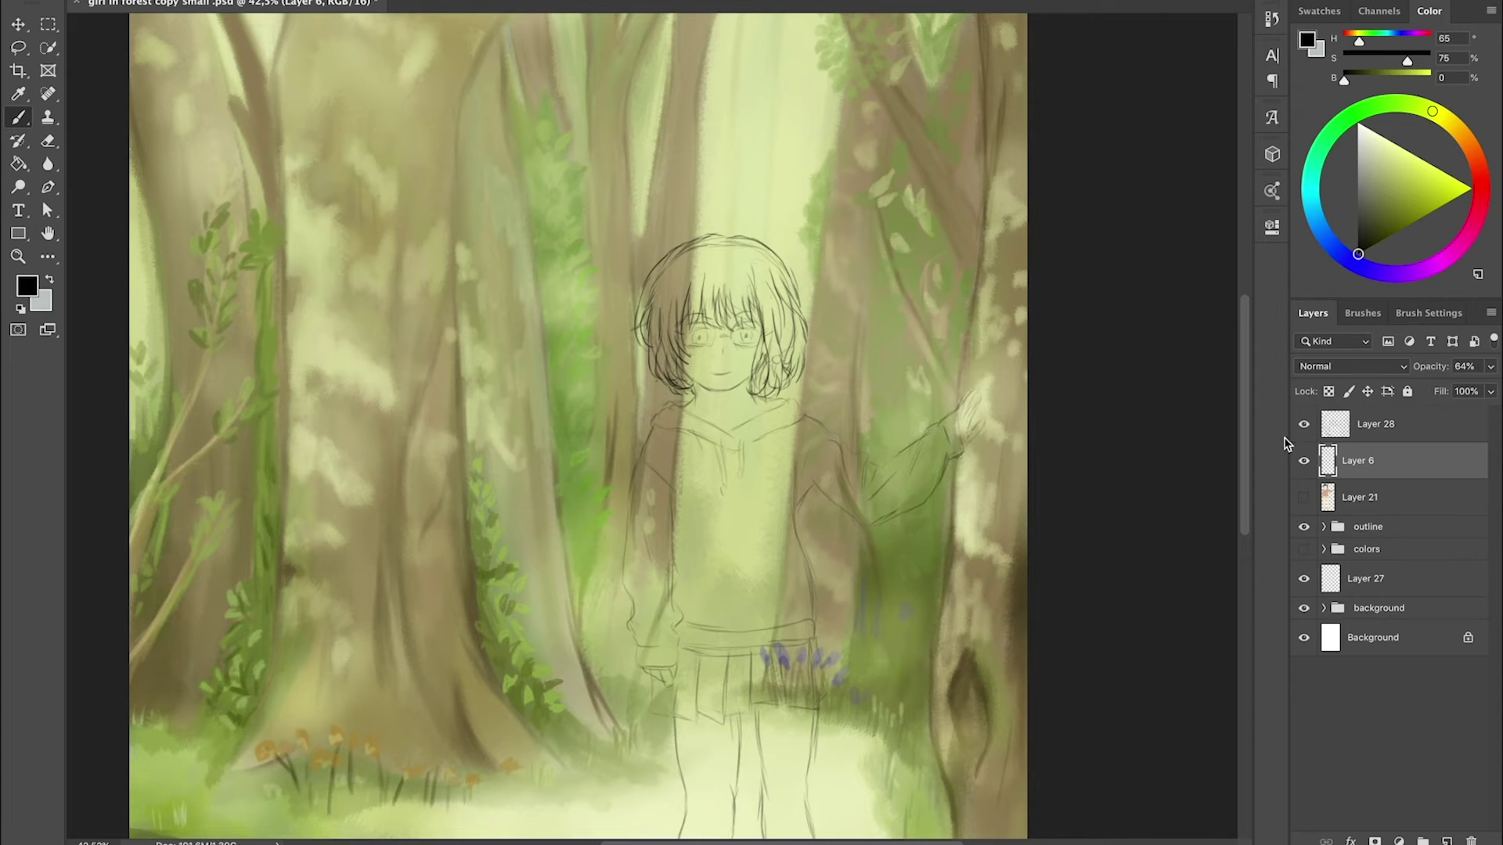
pyautogui.hotkey('ctrl', '[')
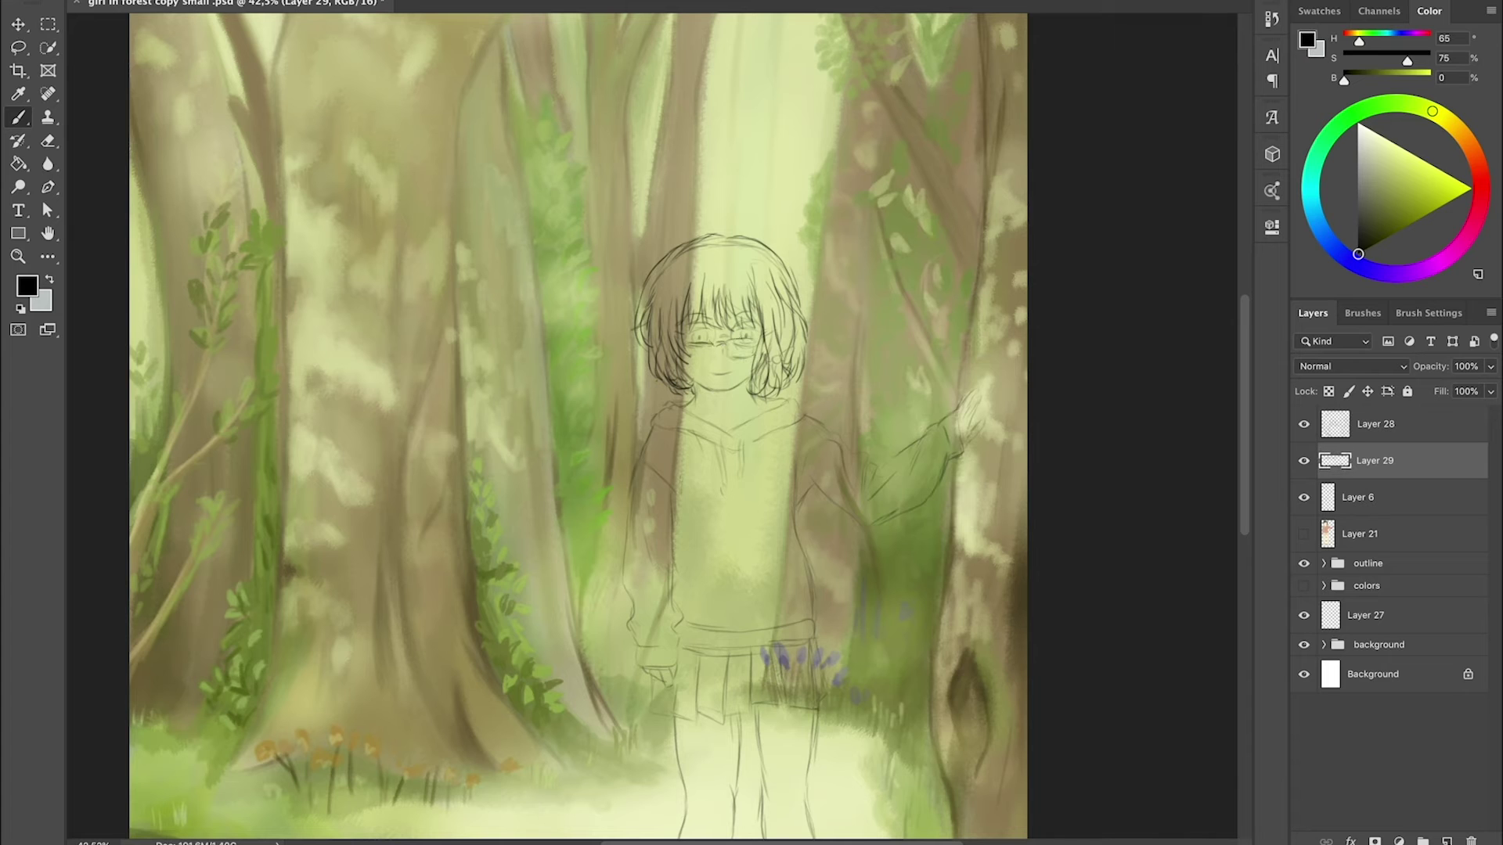
pyautogui.press('r')
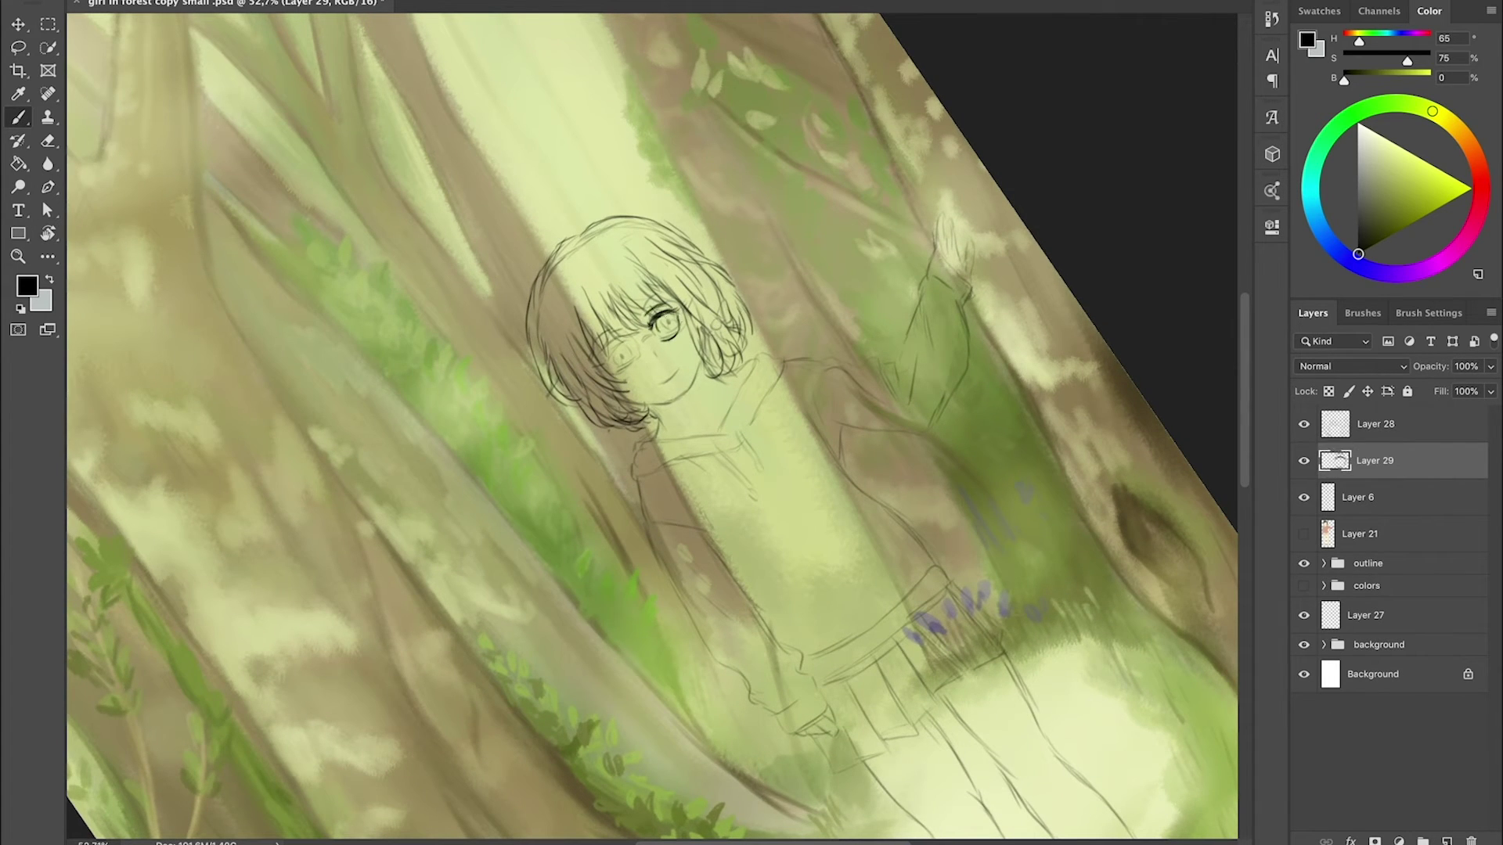
pyautogui.press('l')
pyautogui.moveTo(681, 313); pyautogui.dragTo(685, 317)
pyautogui.hotkey('ctrl', 't')
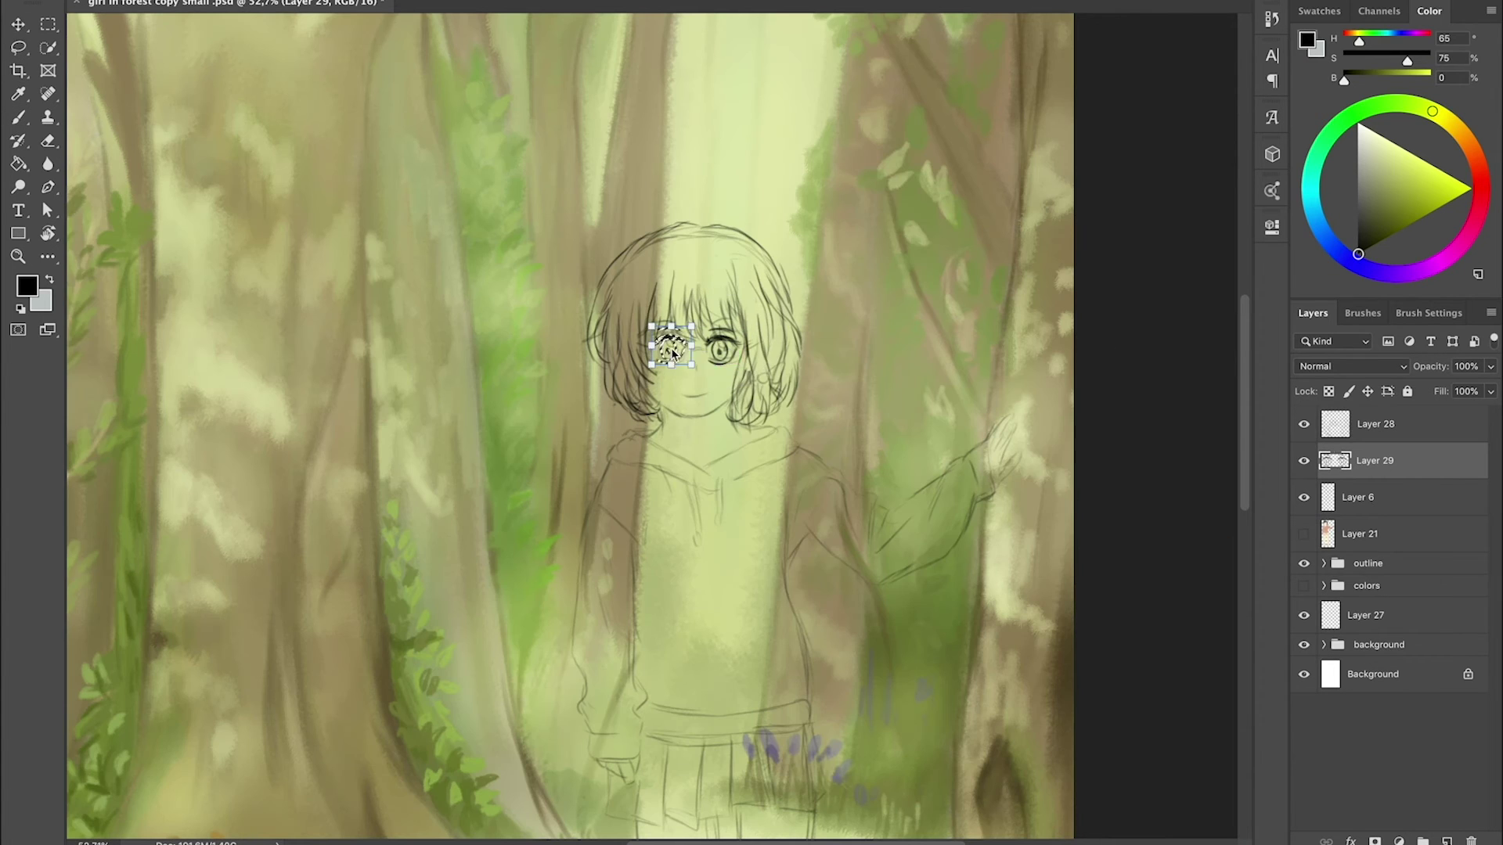
pyautogui.press('Return')
# - On a new face layer, hide the rough sketch, redraw the nose and erase the old mouth line
pyautogui.scroll(3, 663, 317)
pyautogui.keyDown('ctrl'); pyautogui.click(1447, 841); pyautogui.keyUp('ctrl')
pyautogui.press('b')
pyautogui.moveTo(568, 571)
pyautogui.mouseDown()
pyautogui.moveTo(592, 564)
pyautogui.moveTo(595, 609)
pyautogui.moveTo(618, 607)
pyautogui.moveTo(541, 630)
pyautogui.mouseUp()
pyautogui.click(1303, 534)
pyautogui.press('e')
pyautogui.moveTo(588, 529)
pyautogui.mouseDown()
pyautogui.moveTo(572, 566)
pyautogui.moveTo(599, 580)
pyautogui.mouseUp()
pyautogui.press('b')
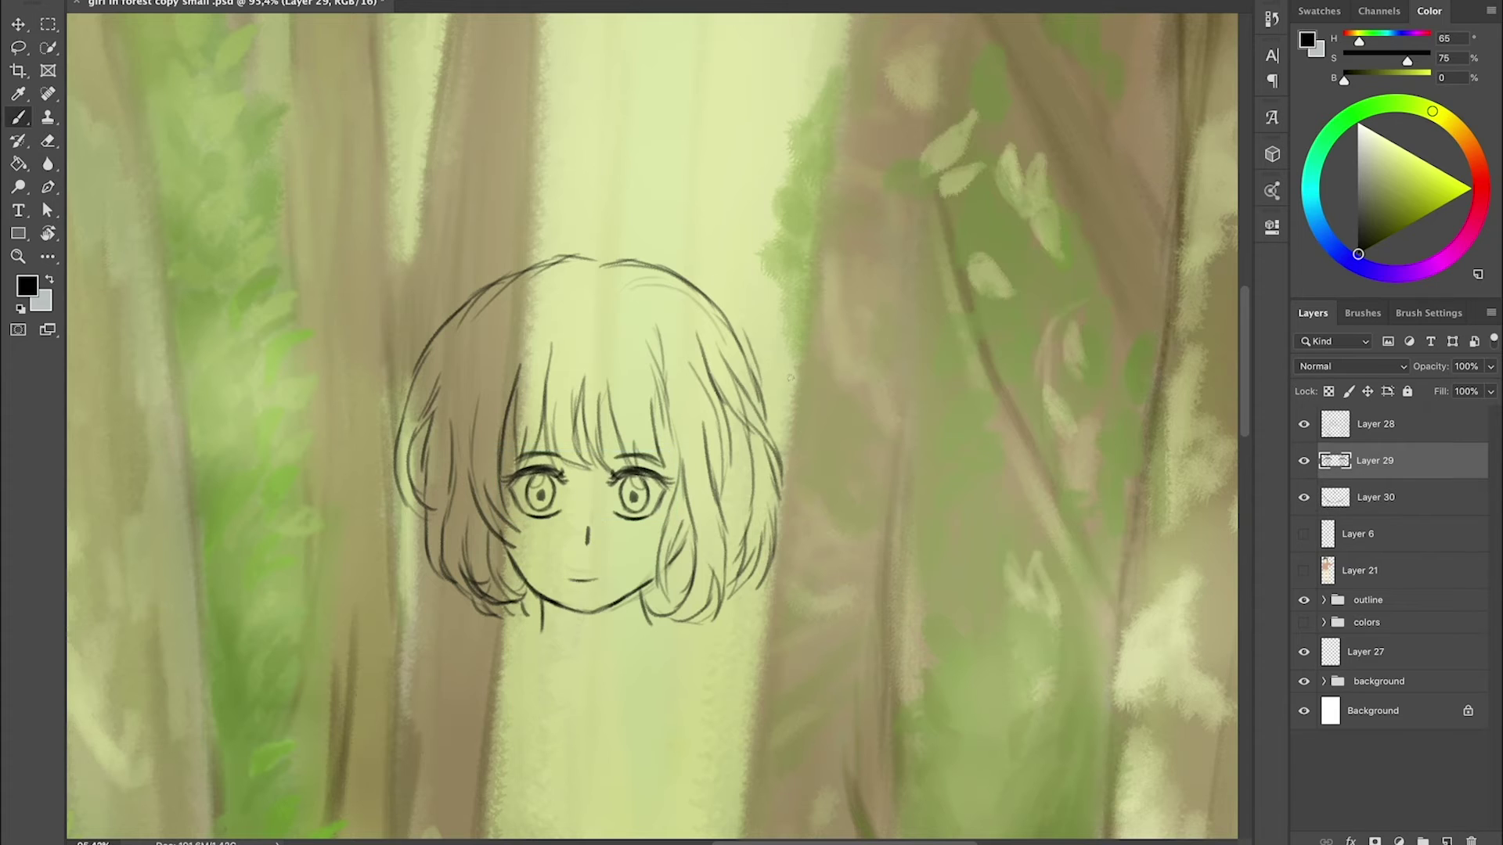
pyautogui.press('v')
pyautogui.scroll(-3, 836, 309)
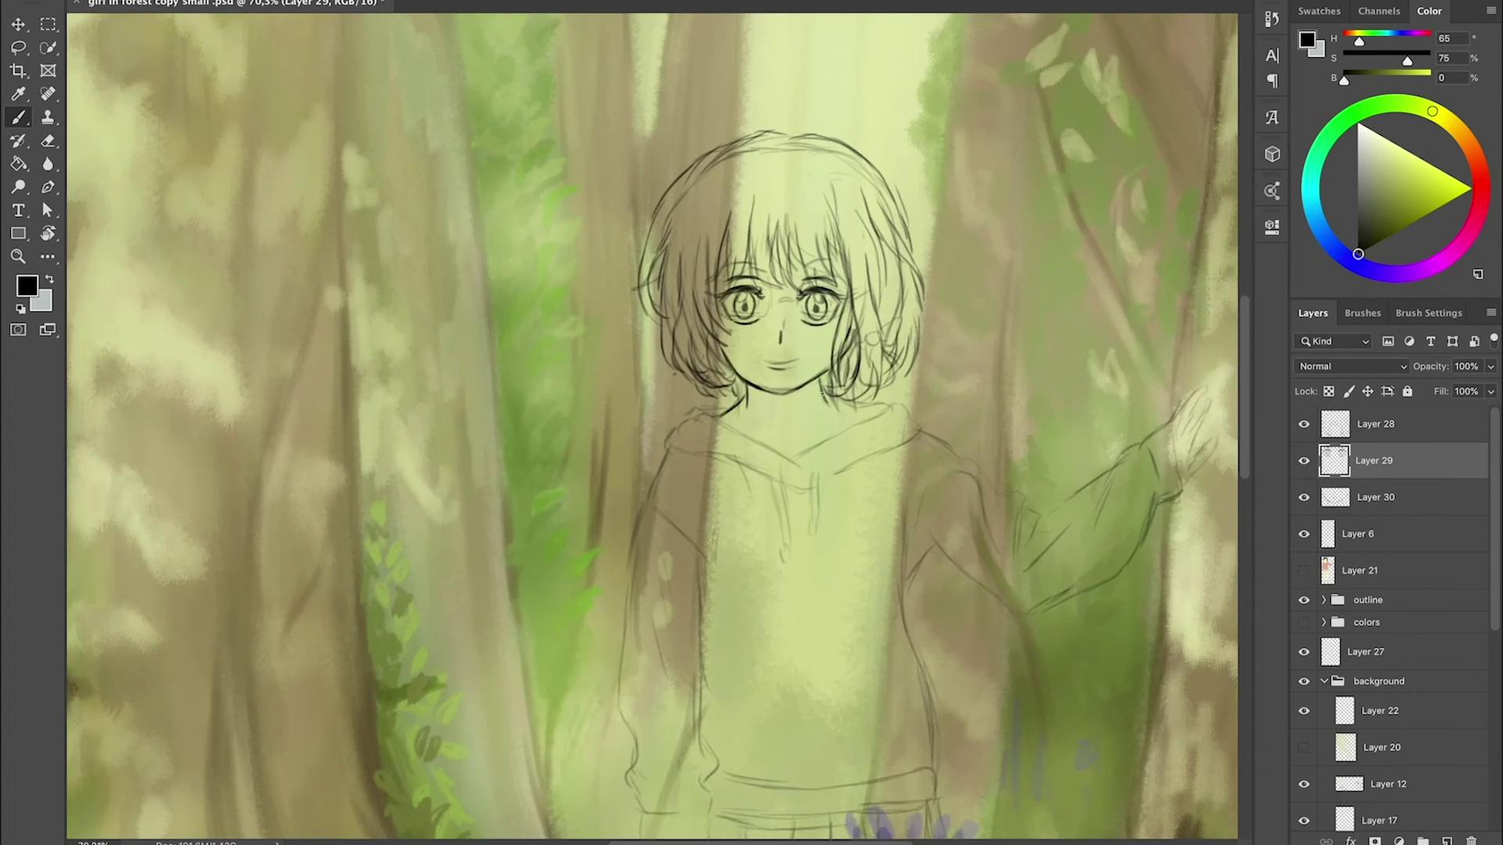
# - Draw the girl's neck and hood collar lines
pyautogui.moveTo(748, 391); pyautogui.dragTo(720, 416)
pyautogui.moveTo(822, 393); pyautogui.dragTo(864, 415)
pyautogui.moveTo(870, 415); pyautogui.dragTo(811, 452)
pyautogui.moveTo(717, 416); pyautogui.dragTo(767, 447)
pyautogui.moveTo(756, 440); pyautogui.dragTo(798, 460)
pyautogui.click(1382, 539)
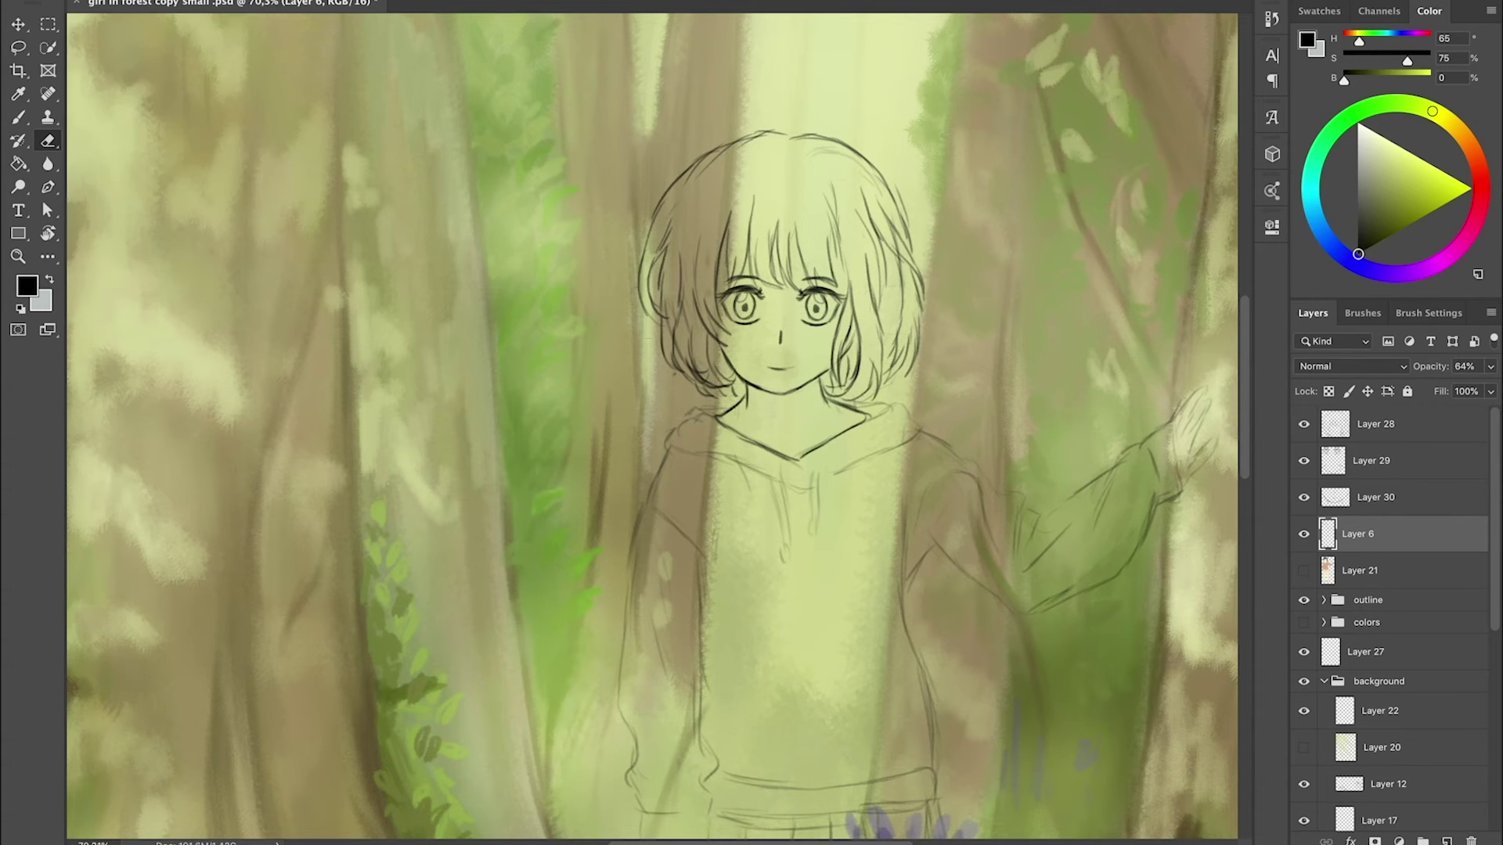
pyautogui.click(1375, 497)
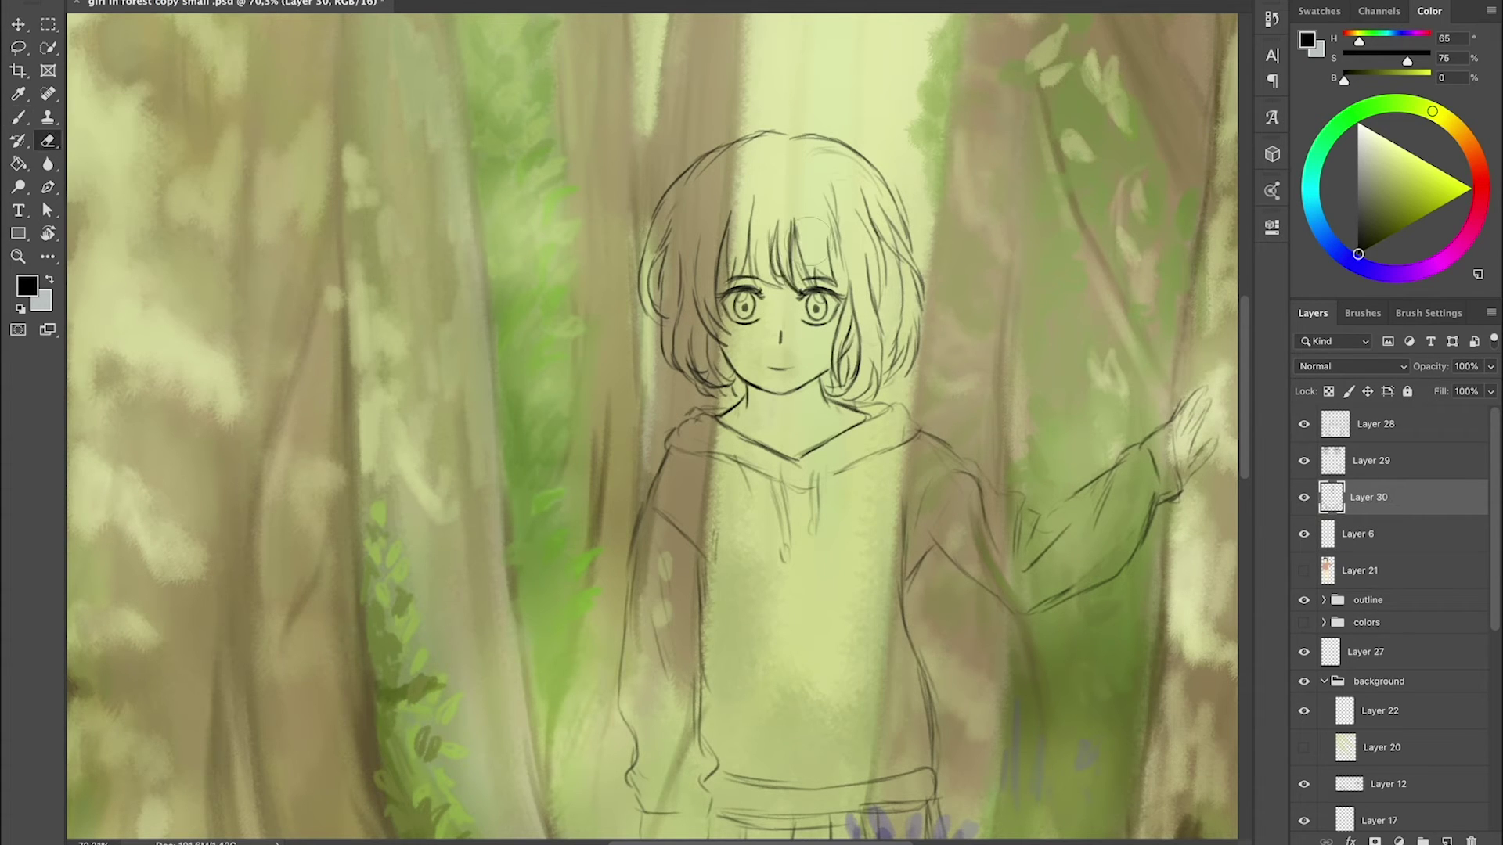
# - Draw the glasses bridge on a new top layer and zoom out to review the picture
pyautogui.hotkey('alt', '.')
pyautogui.hotkey('ctrl', 'shift', 'alt', 'n')
pyautogui.moveTo(791, 329)
pyautogui.mouseDown()
pyautogui.moveTo(778, 321)
pyautogui.moveTo(806, 317)
pyautogui.mouseUp()
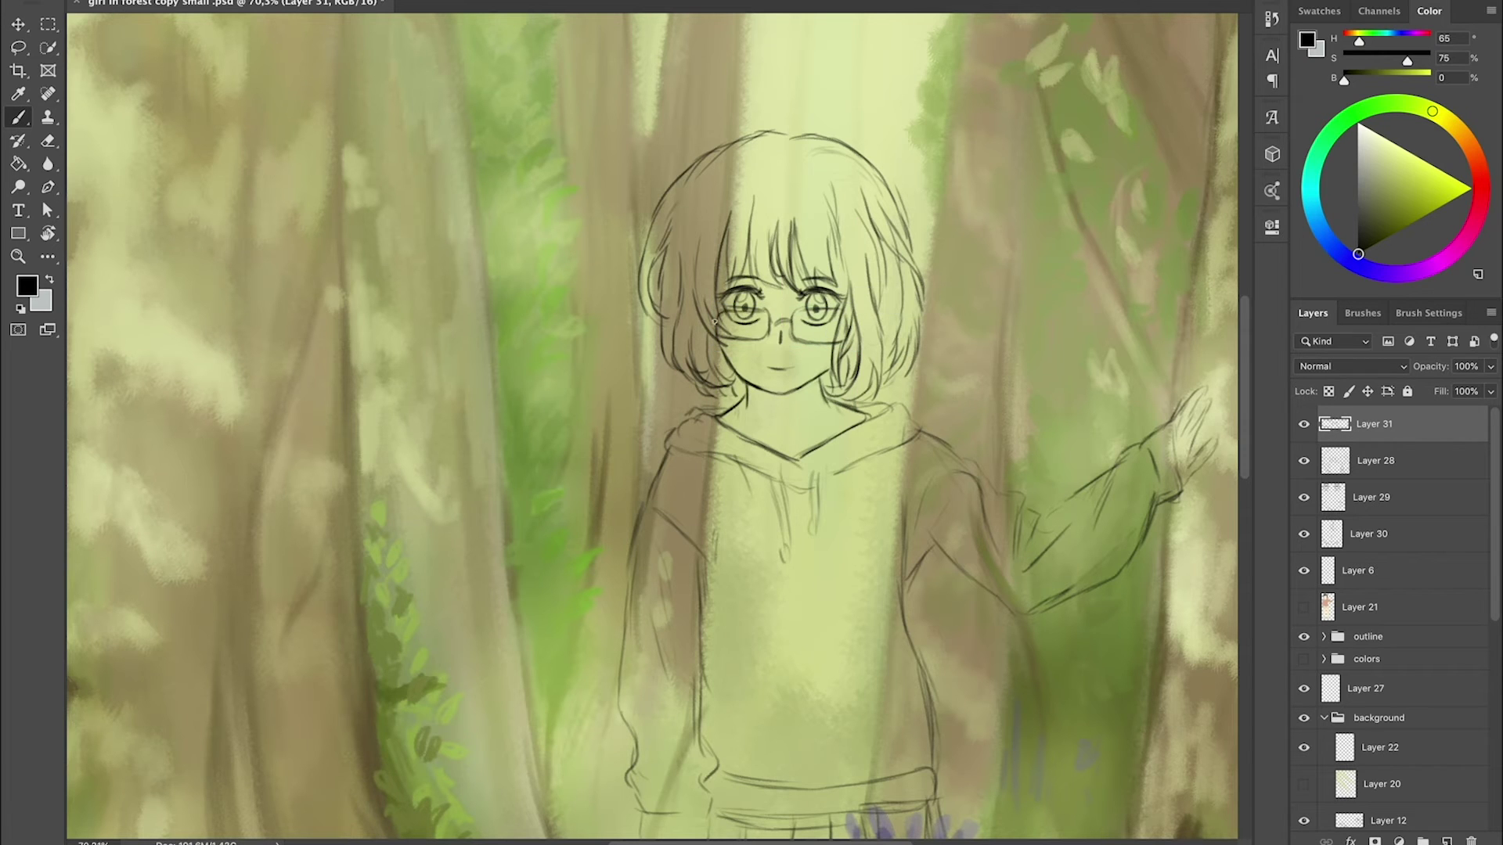
pyautogui.hotkey('ctrl', '0')
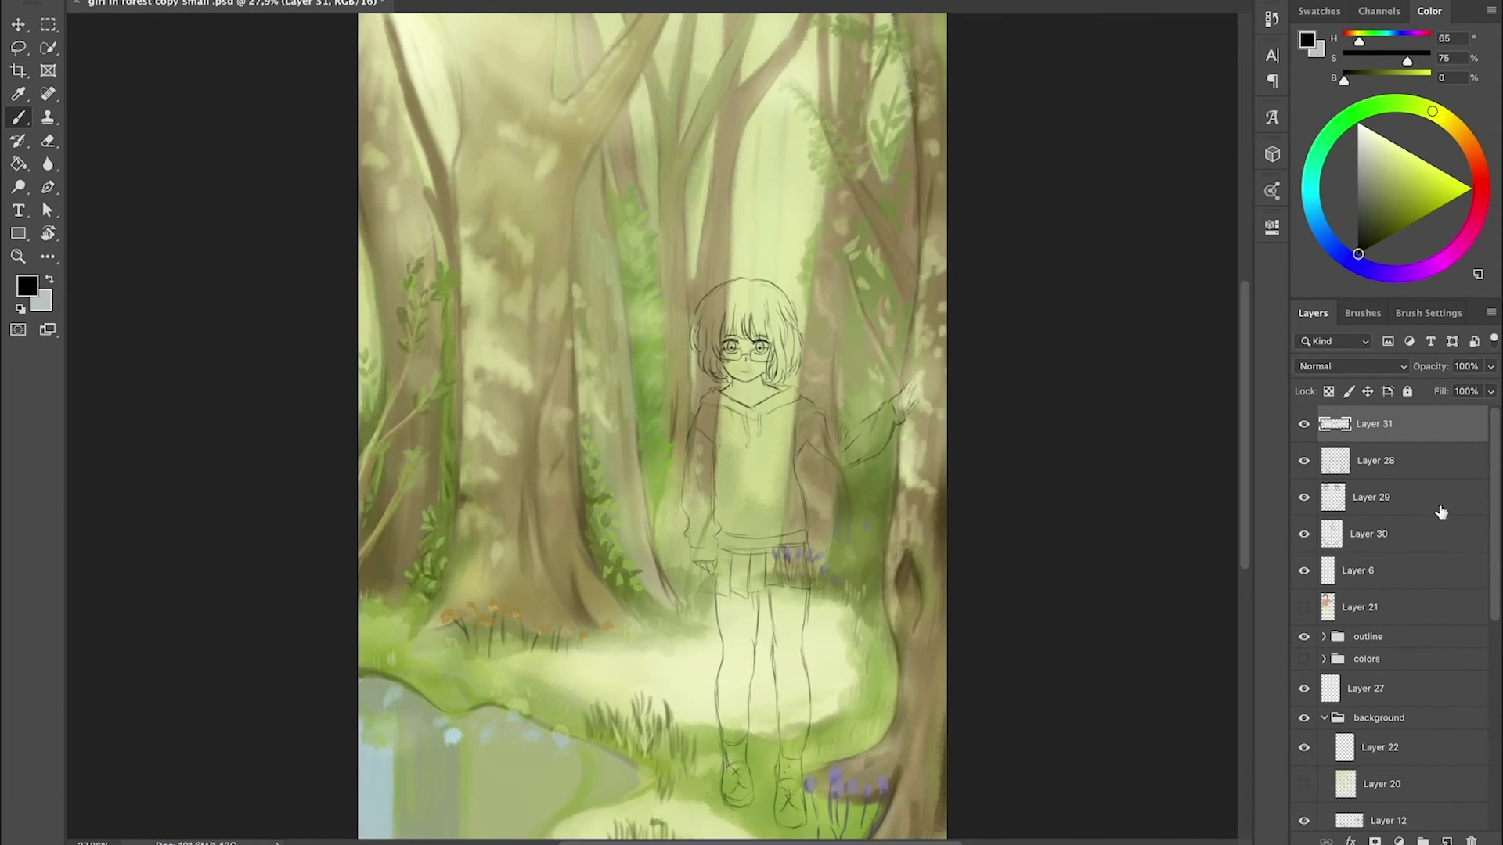
pyautogui.click(1303, 607)
pyautogui.keyDown('shift'); pyautogui.click(1405, 458); pyautogui.keyUp('shift')
# - Merge the line layers and brush skin tone, then a lighter skin tone, over the face and neck
pyautogui.hotkey('ctrl', 'e')
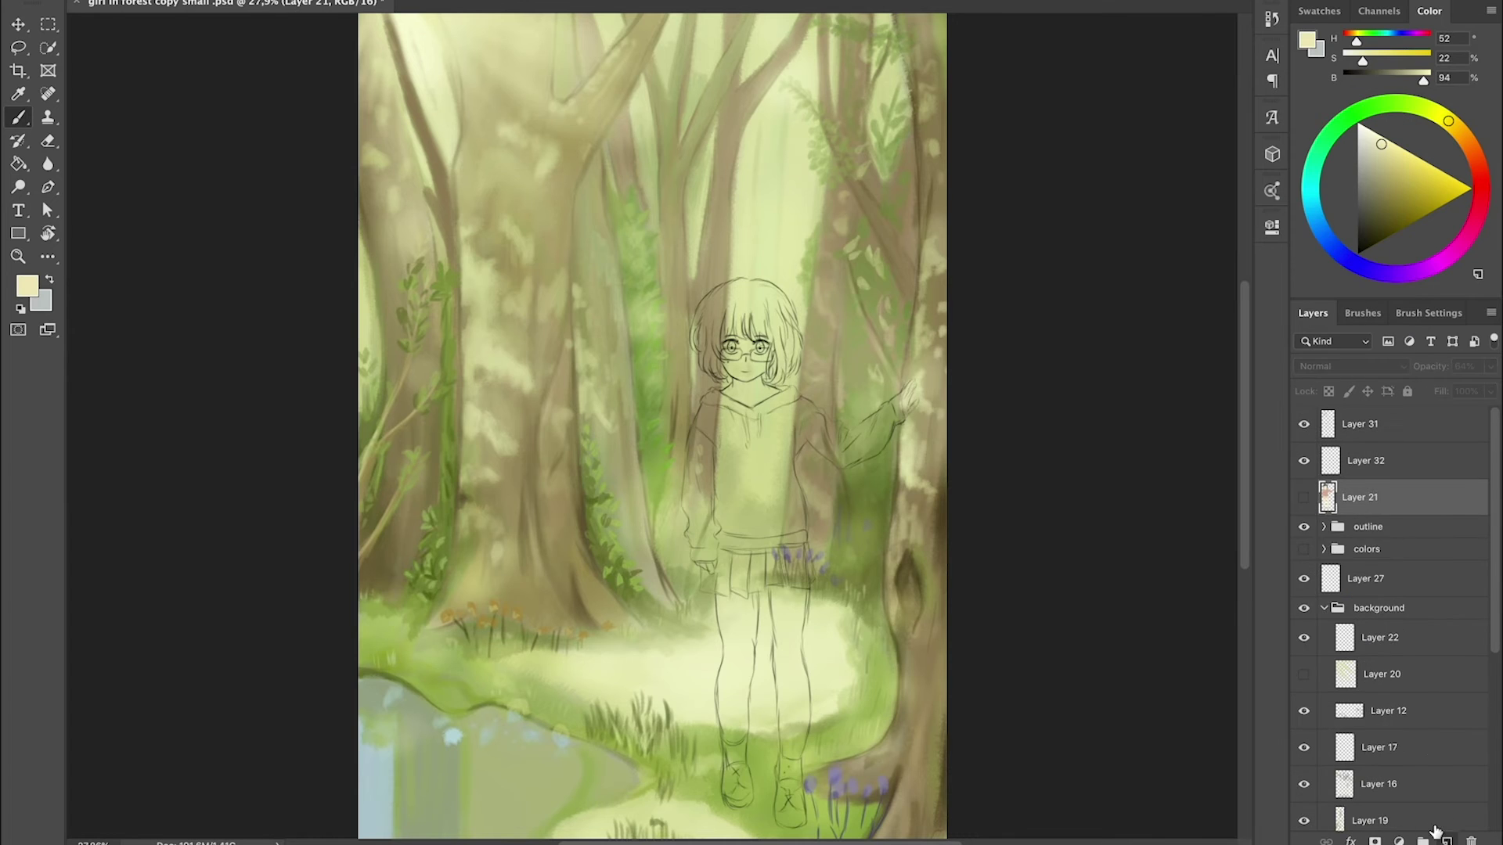
pyautogui.scroll(5, 744, 352)
pyautogui.moveTo(705, 297); pyautogui.dragTo(751, 470)
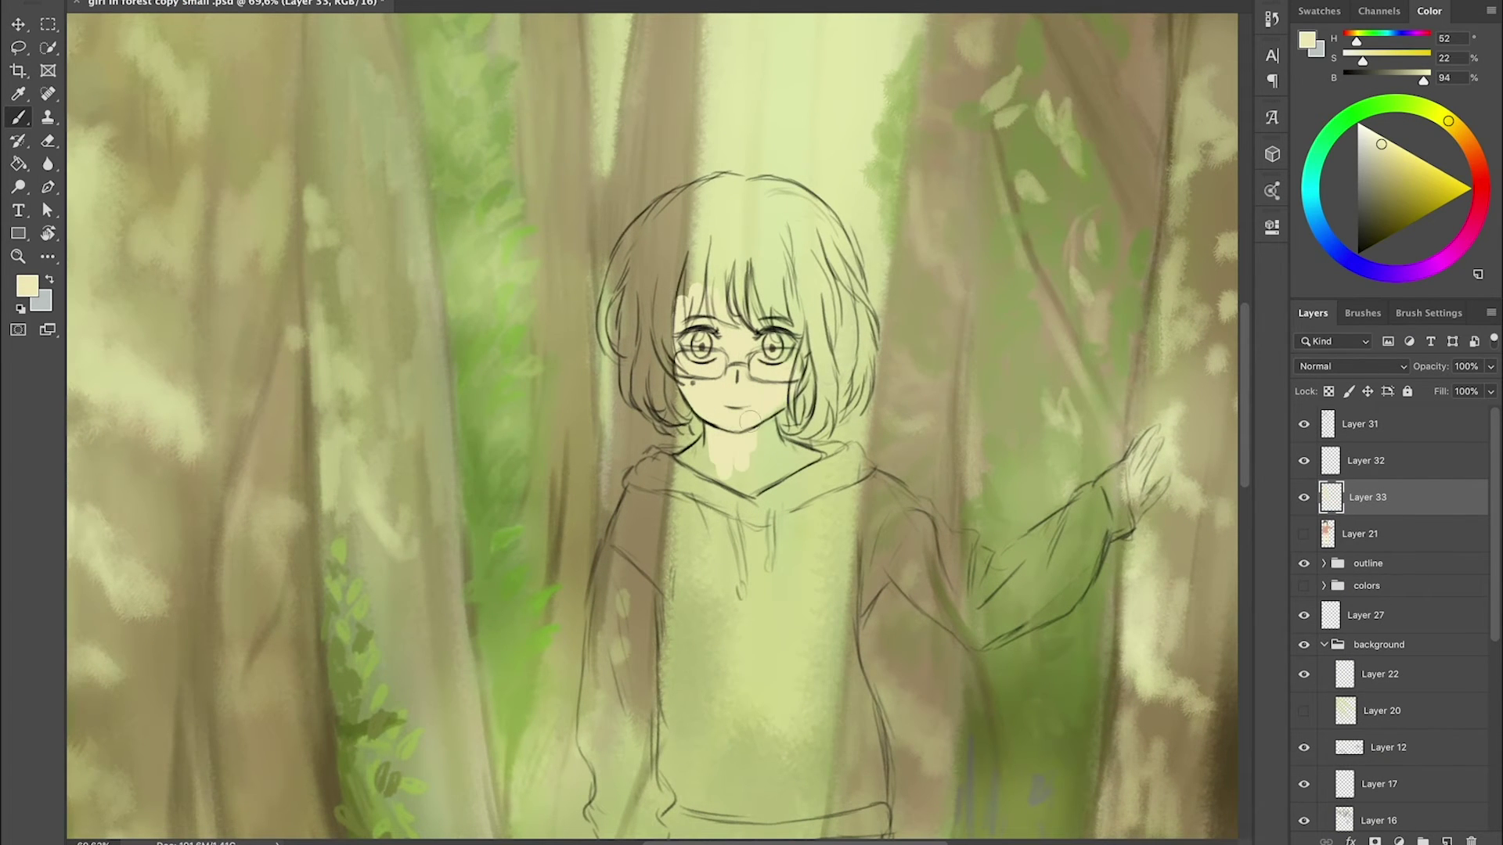
pyautogui.moveTo(771, 306); pyautogui.dragTo(790, 357)
pyautogui.moveTo(681, 438)
pyautogui.mouseDown()
pyautogui.moveTo(782, 485)
pyautogui.moveTo(814, 470)
pyautogui.mouseUp()
pyautogui.click(1387, 155)
pyautogui.moveTo(735, 352); pyautogui.dragTo(783, 423)
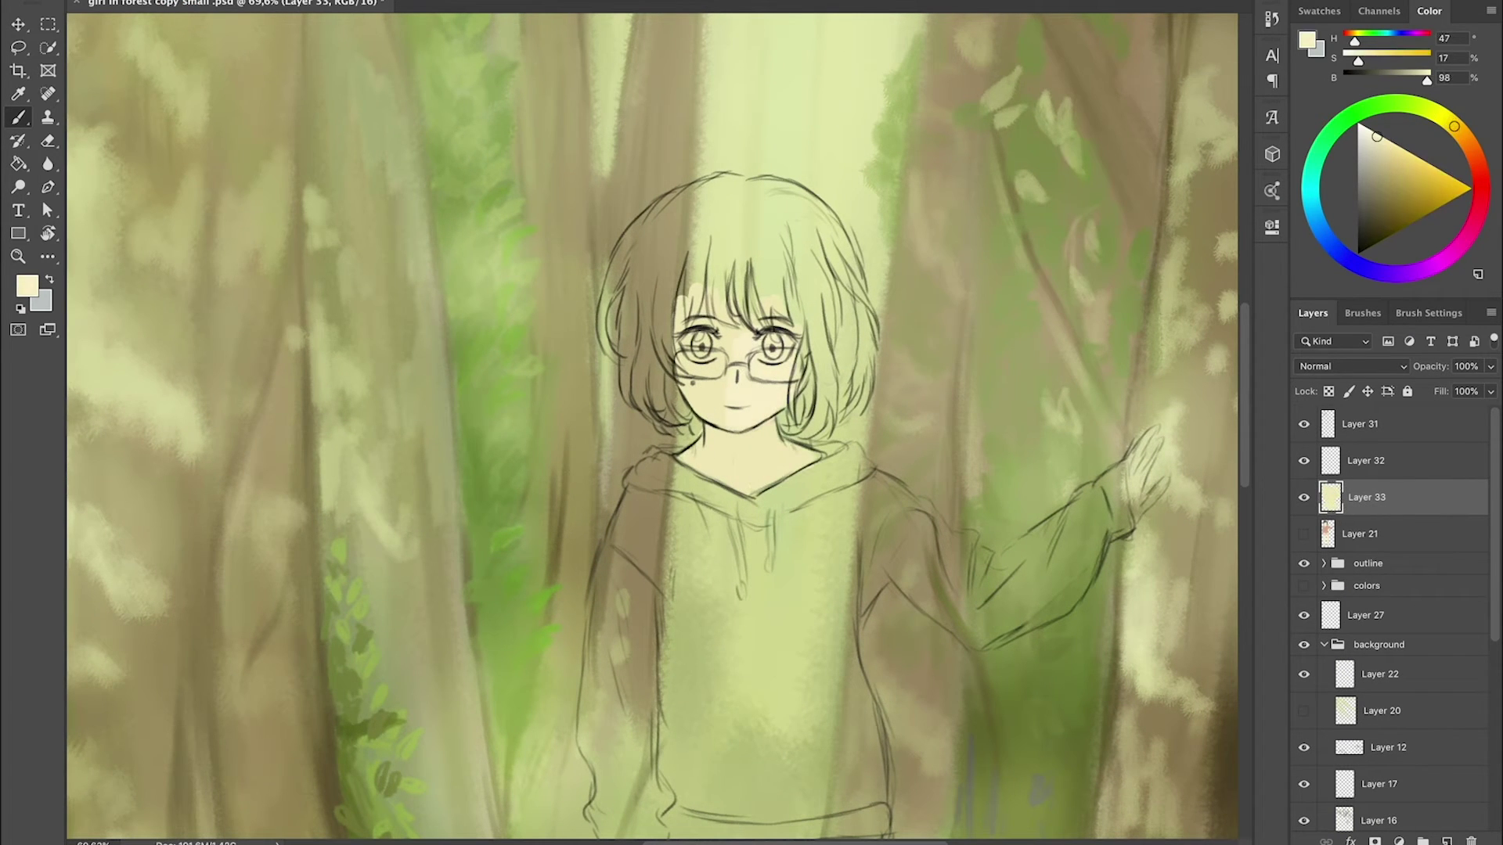
pyautogui.moveTo(704, 328); pyautogui.dragTo(790, 485)
# - Add a layer, test pink blush dabs, and set Layer 31's opacity to 42%
pyautogui.click(1447, 841)
pyautogui.click(1471, 153)
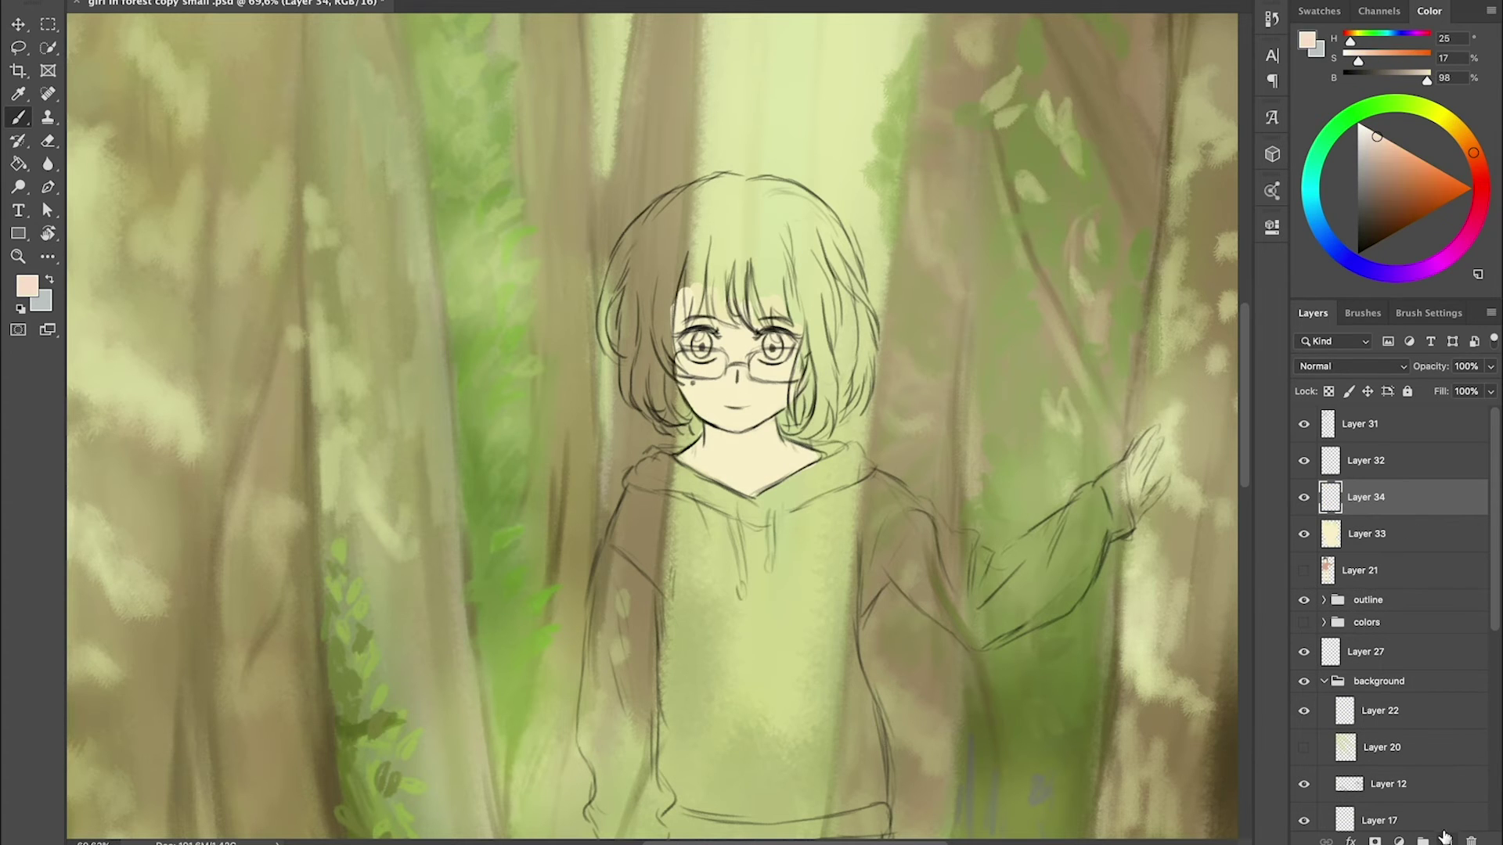
pyautogui.moveTo(932, 280); pyautogui.dragTo(937, 305)
pyautogui.click(1378, 157)
pyautogui.click(1370, 423)
pyautogui.moveTo(1490, 367); pyautogui.dragTo(1441, 389)
# - Add Layer 35 between the skin layers, hide Layer 31's lines and adjust the eraser brush
pyautogui.click(1369, 534)
pyautogui.click(1446, 841)
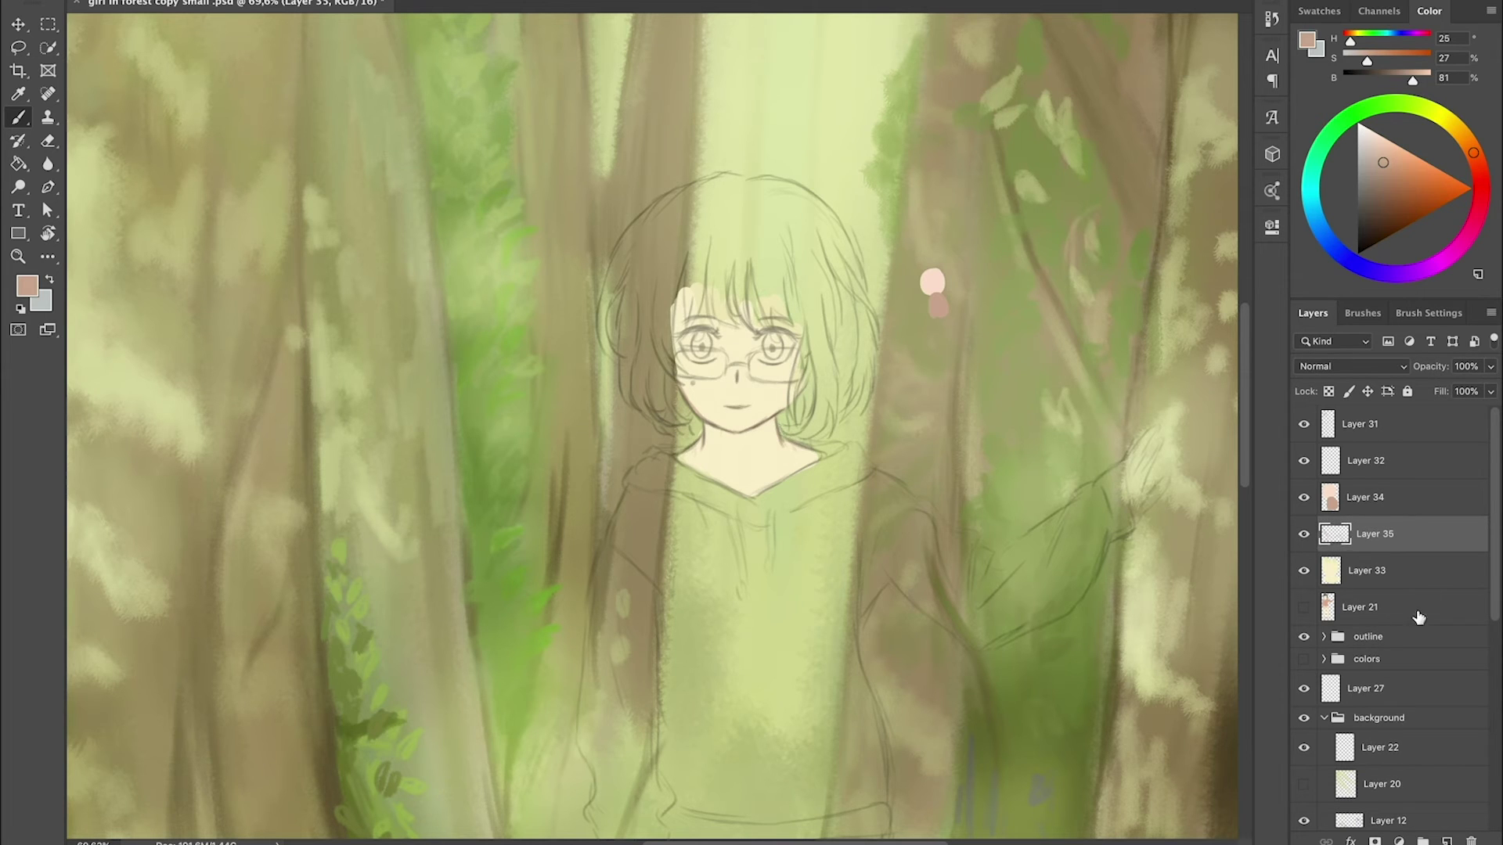
pyautogui.click(1447, 841)
pyautogui.click(1304, 424)
pyautogui.rightClick(141, 141)
pyautogui.press('e')
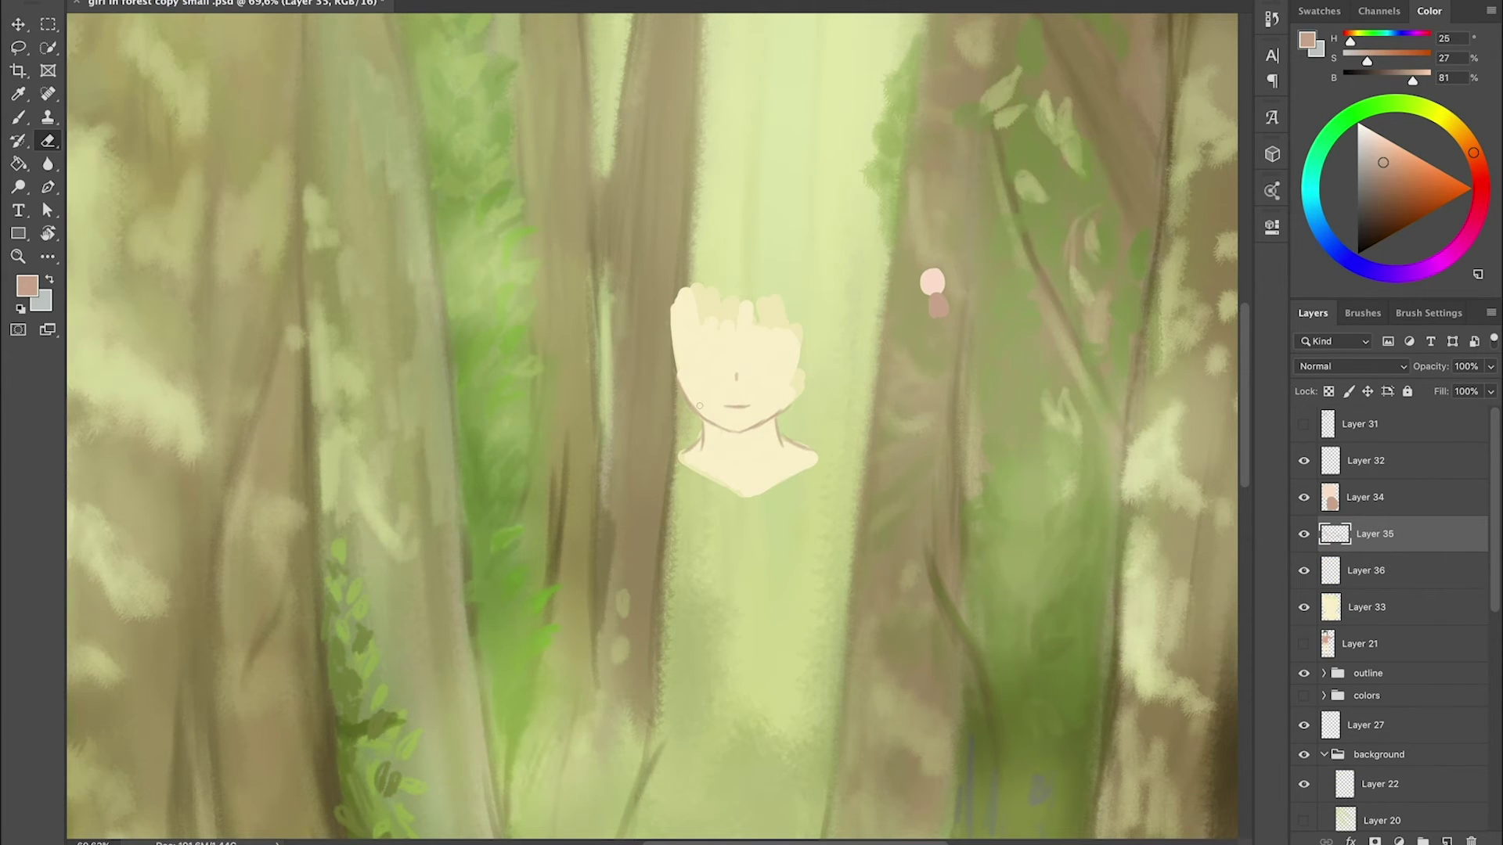
pyautogui.press('b')
# - Select the face base layer, show the sketch lines, and choose a brush and slightly darker skin colour
pyautogui.click(1366, 607)
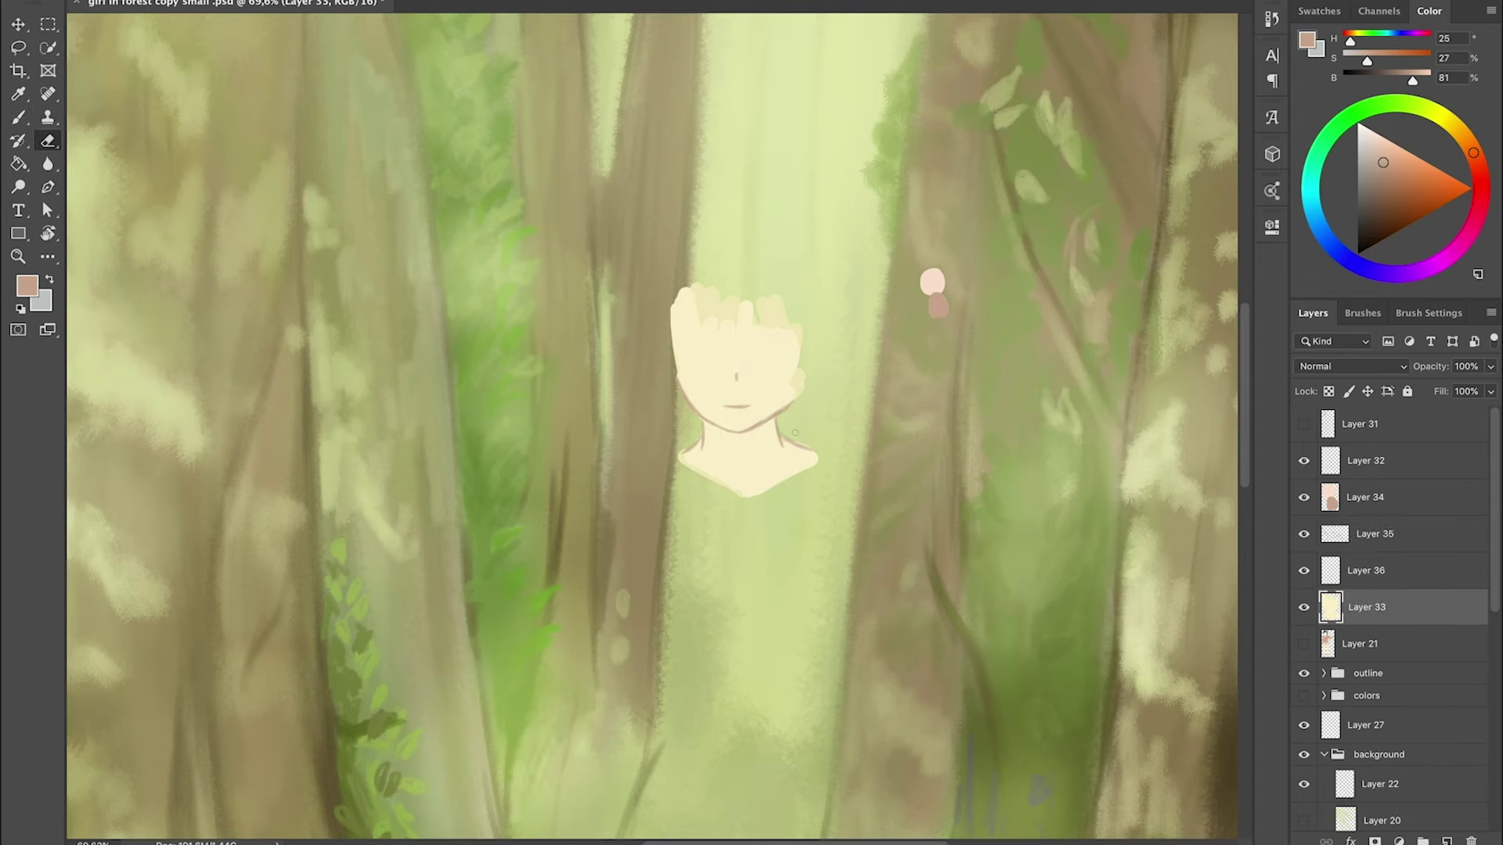
pyautogui.click(1303, 423)
pyautogui.click(1376, 137)
pyautogui.rightClick(47, 24)
pyautogui.press('Return')
pyautogui.click(1386, 151)
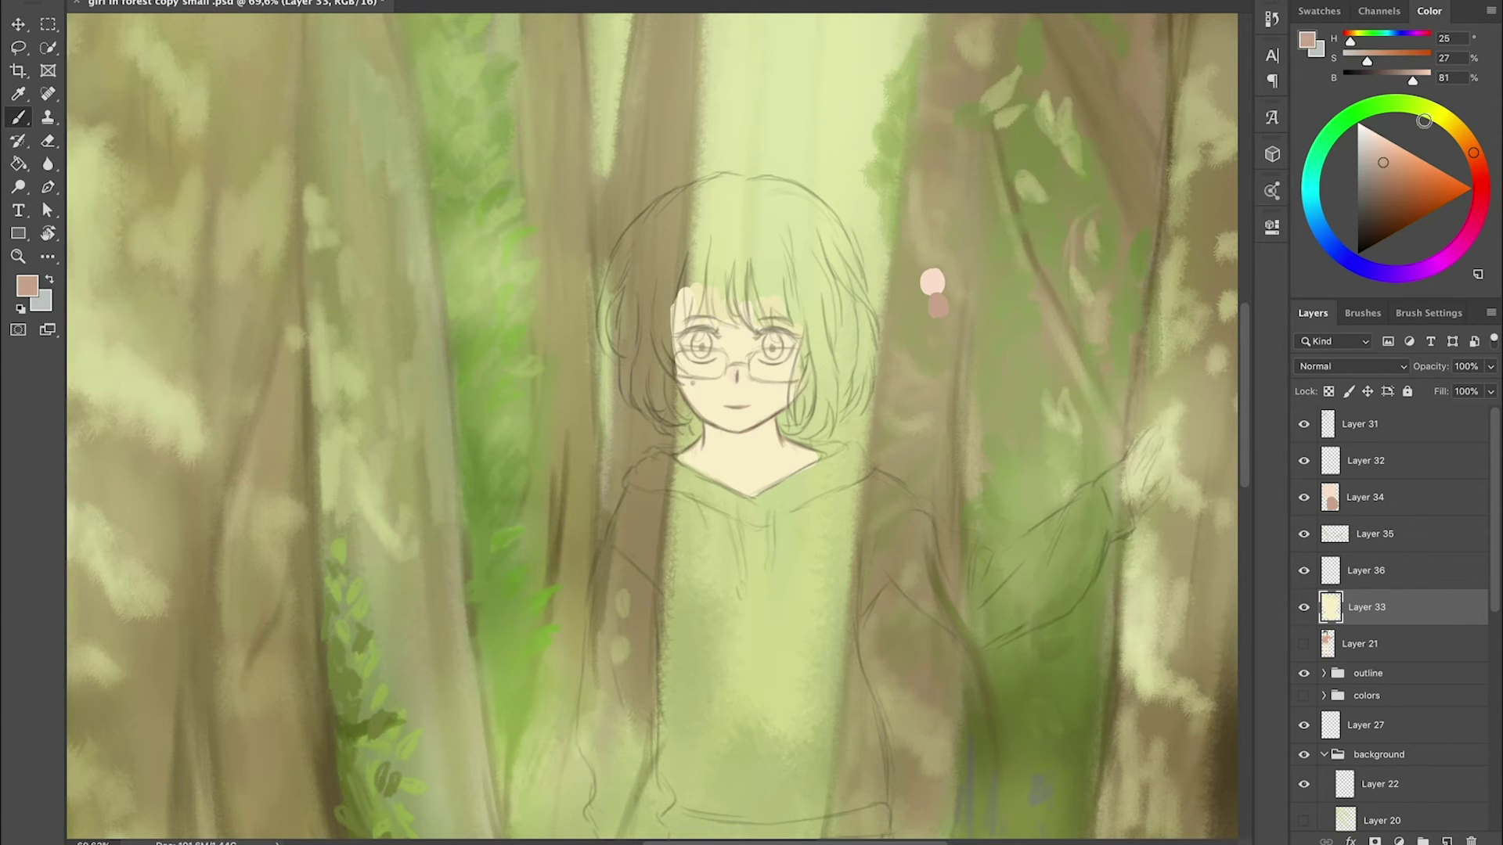
# - Clip a new layer to the face base and paint peach skin over the face and neck
pyautogui.click(1303, 607)
pyautogui.click(1377, 570)
pyautogui.hotkey('ctrl', 'alt', 'g')
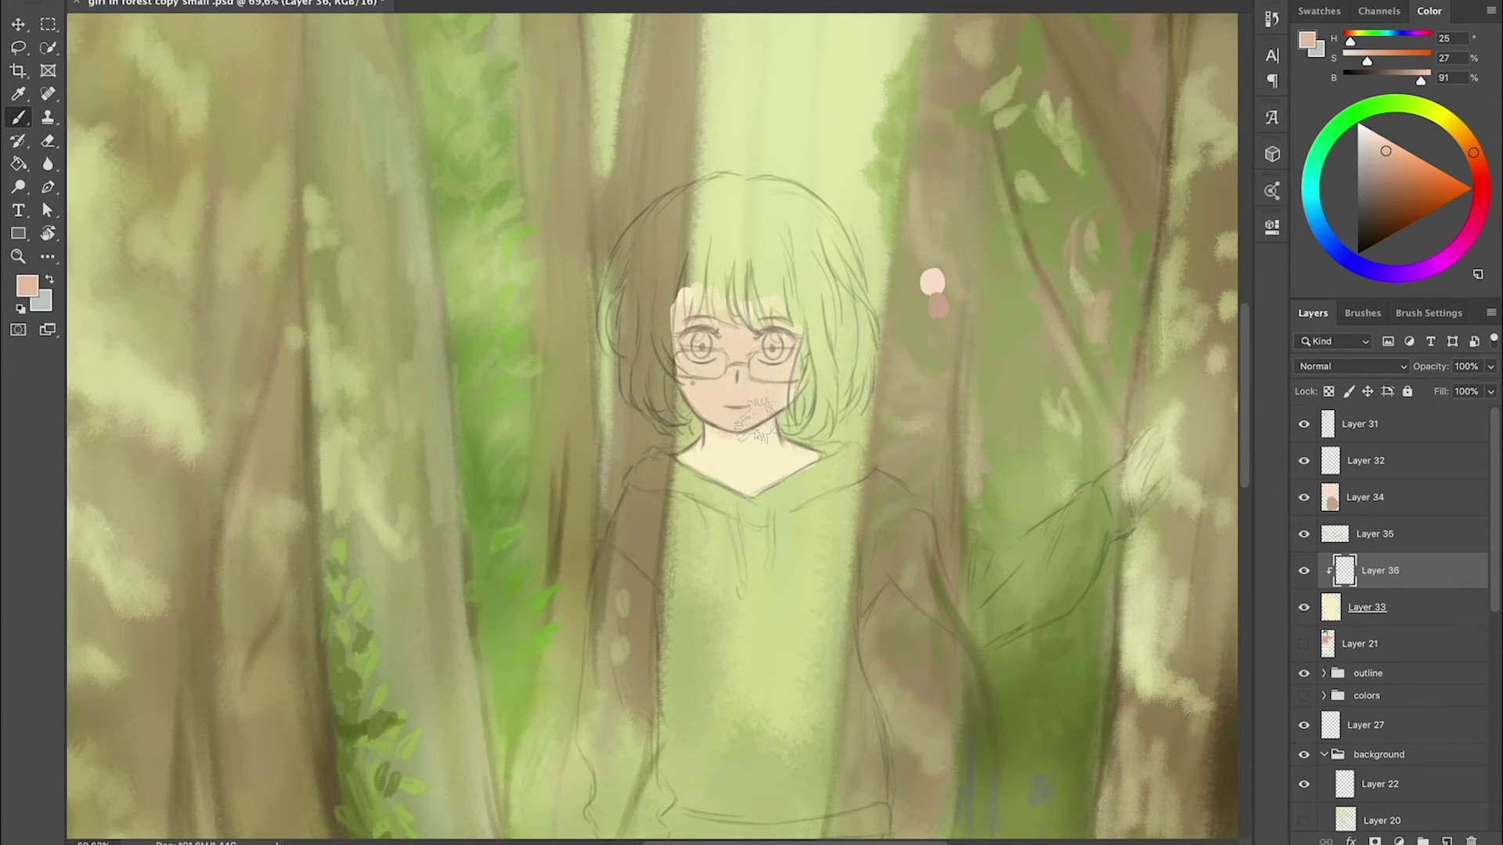
pyautogui.moveTo(736, 352); pyautogui.dragTo(752, 470)
pyautogui.keyDown('alt'); pyautogui.keyDown('shift'); pyautogui.rightClick(700, 445); pyautogui.keyUp('shift'); pyautogui.keyUp('alt')
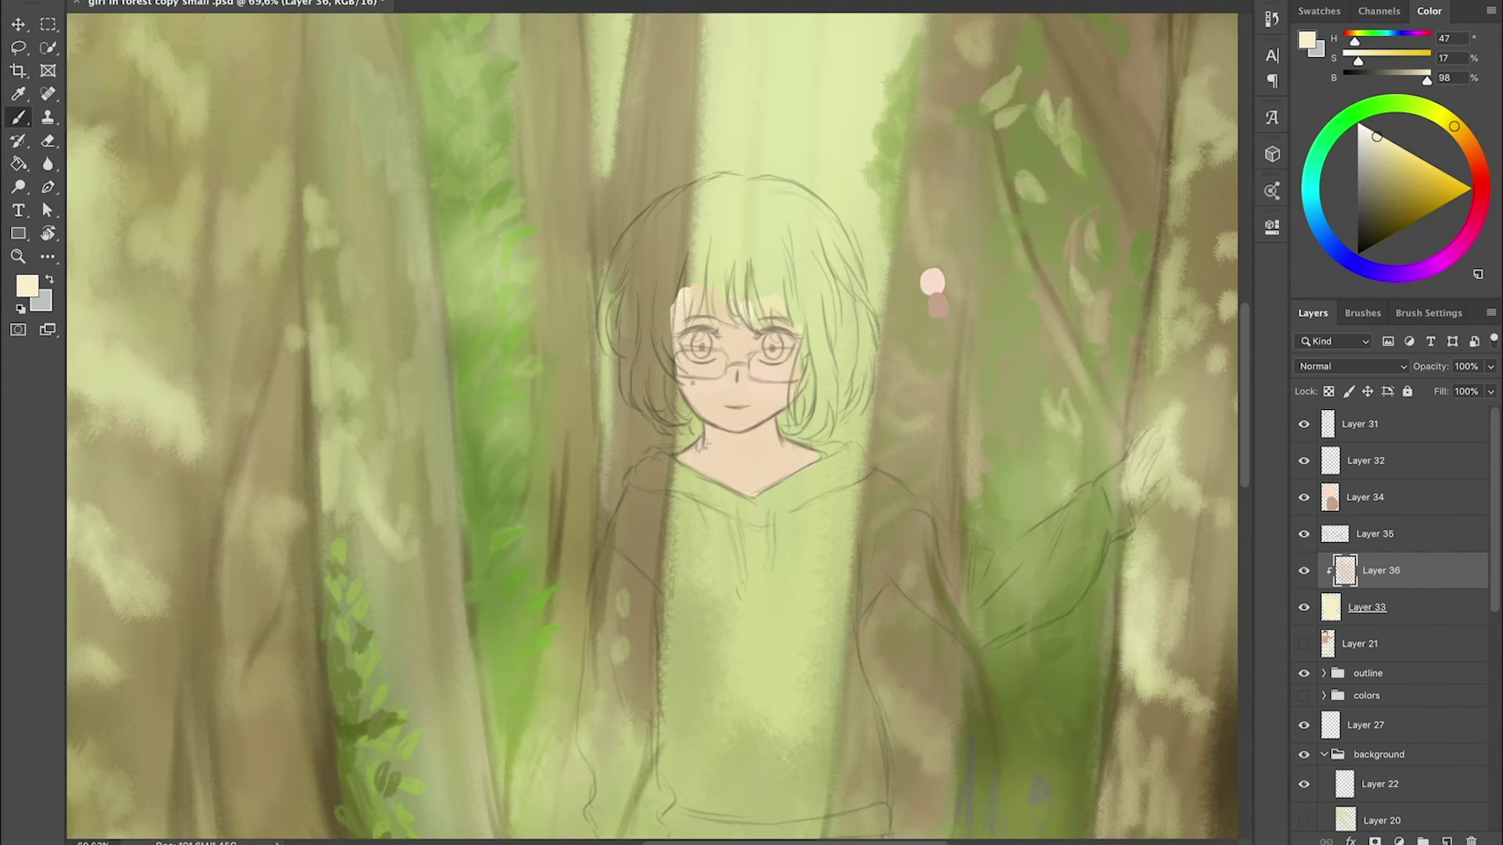
pyautogui.keyDown('alt'); pyautogui.keyDown('shift'); pyautogui.rightClick(770, 350); pyautogui.keyUp('shift'); pyautogui.keyUp('alt')
# - Paint the right eye's iris brown on a new layer
pyautogui.hotkey('ctrl', 'shift', 'alt', 'n')
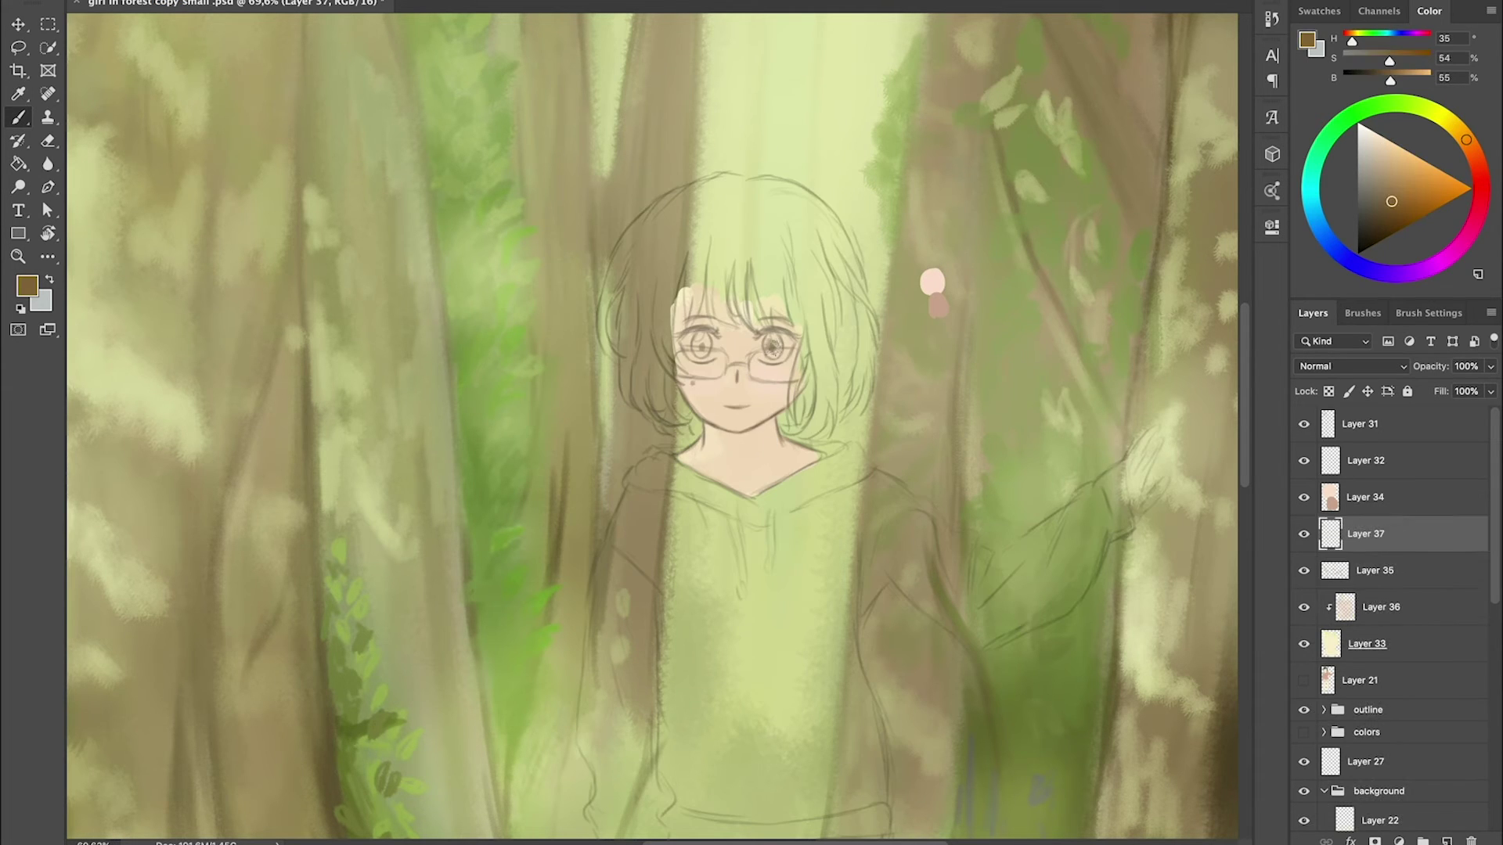
pyautogui.click(769, 348)
pyautogui.moveTo(769, 350); pyautogui.dragTo(779, 352)
pyautogui.click(779, 350)
pyautogui.keyDown('alt'); pyautogui.keyDown('shift'); pyautogui.rightClick(779, 351); pyautogui.keyUp('shift'); pyautogui.keyUp('alt')
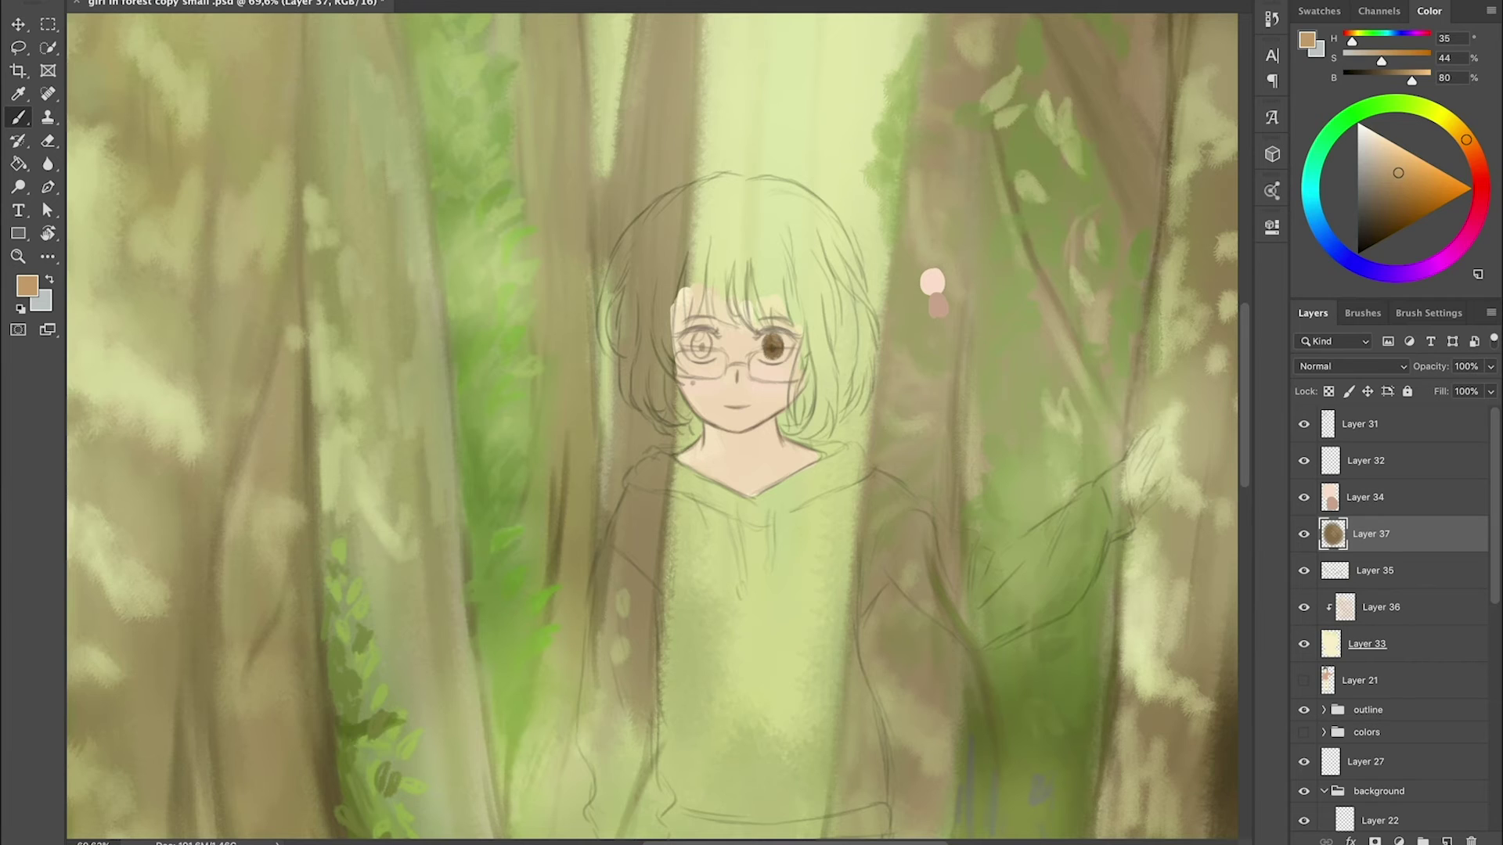
pyautogui.scroll(1, 632, 456)
pyautogui.keyDown('alt'); pyautogui.keyDown('shift'); pyautogui.rightClick(668, 420); pyautogui.keyUp('shift'); pyautogui.keyUp('alt')
pyautogui.scroll(1, 668, 420)
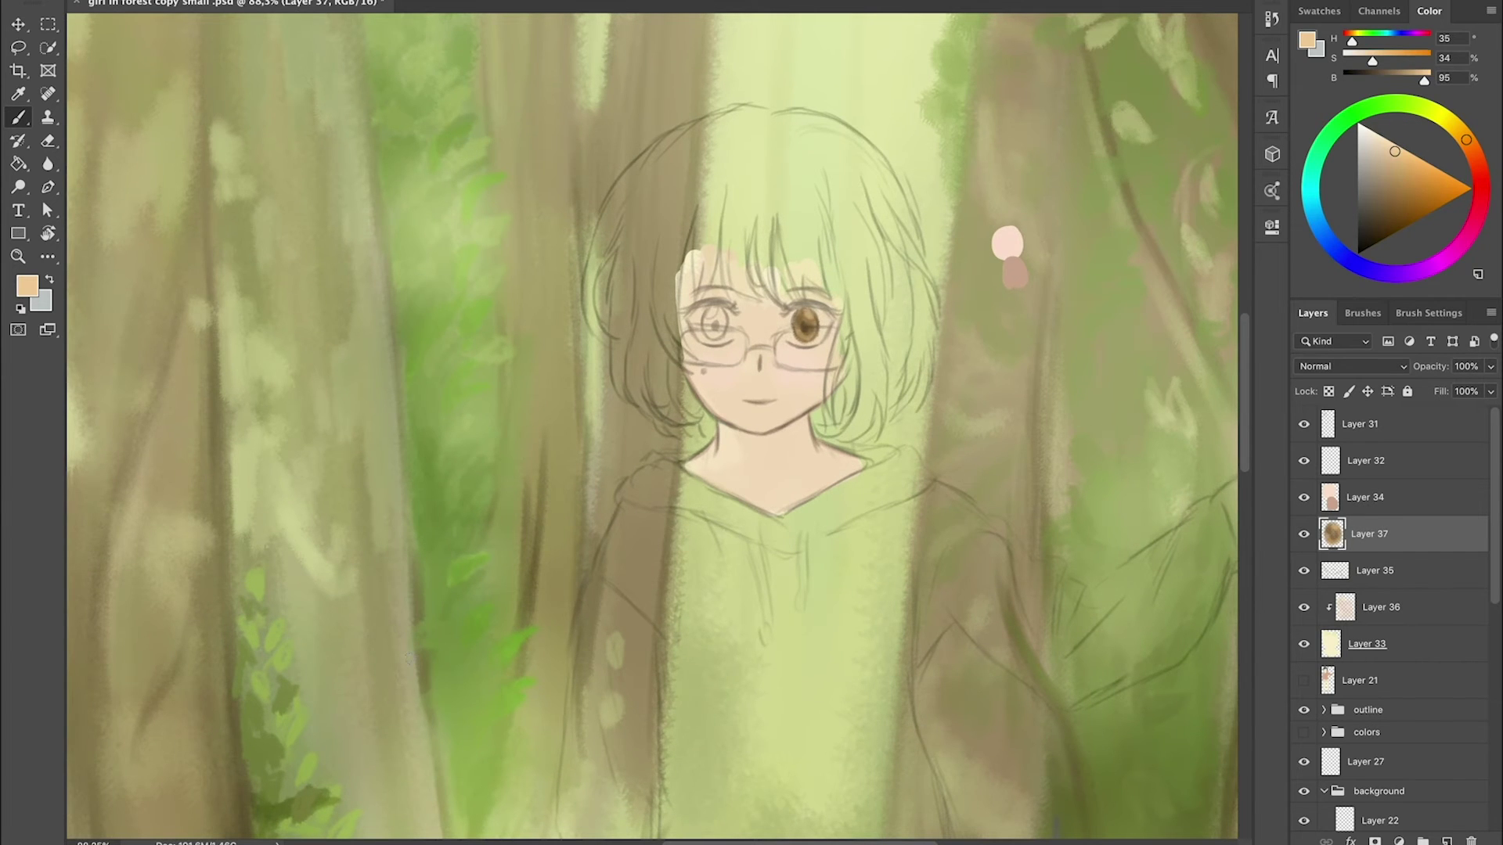
# - Add a white highlight and a dark brown lash line to the right eye on separate layers
pyautogui.hotkey('ctrl', 'shift', 'alt', 'n')
pyautogui.hotkey('ctrl', '[')
pyautogui.moveTo(803, 364); pyautogui.dragTo(814, 388)
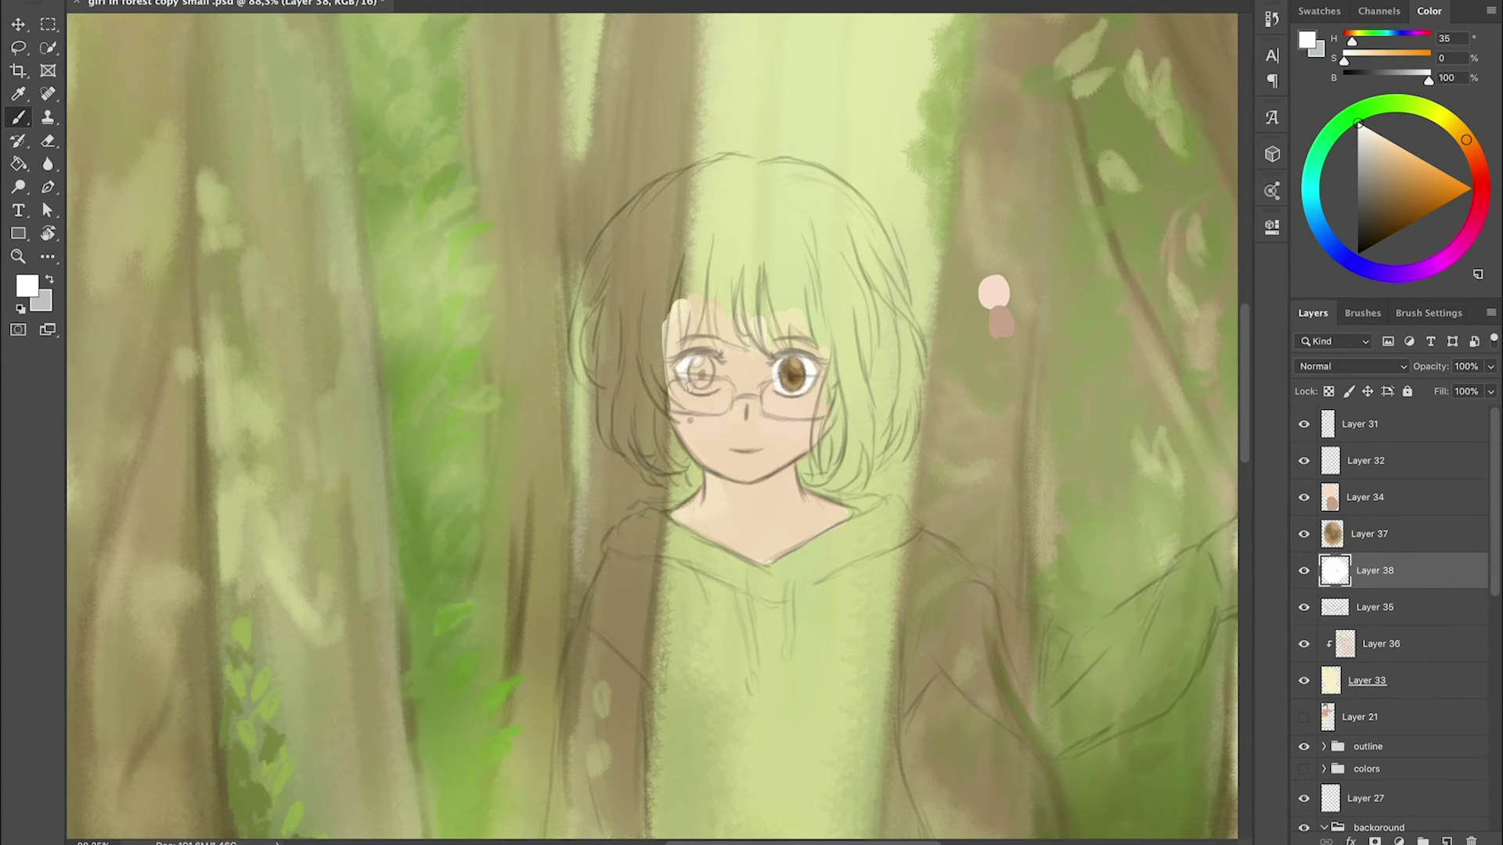
pyautogui.hotkey('ctrl', 'shift', 'alt', 'n')
pyautogui.moveTo(1381, 230); pyautogui.dragTo(1370, 203)
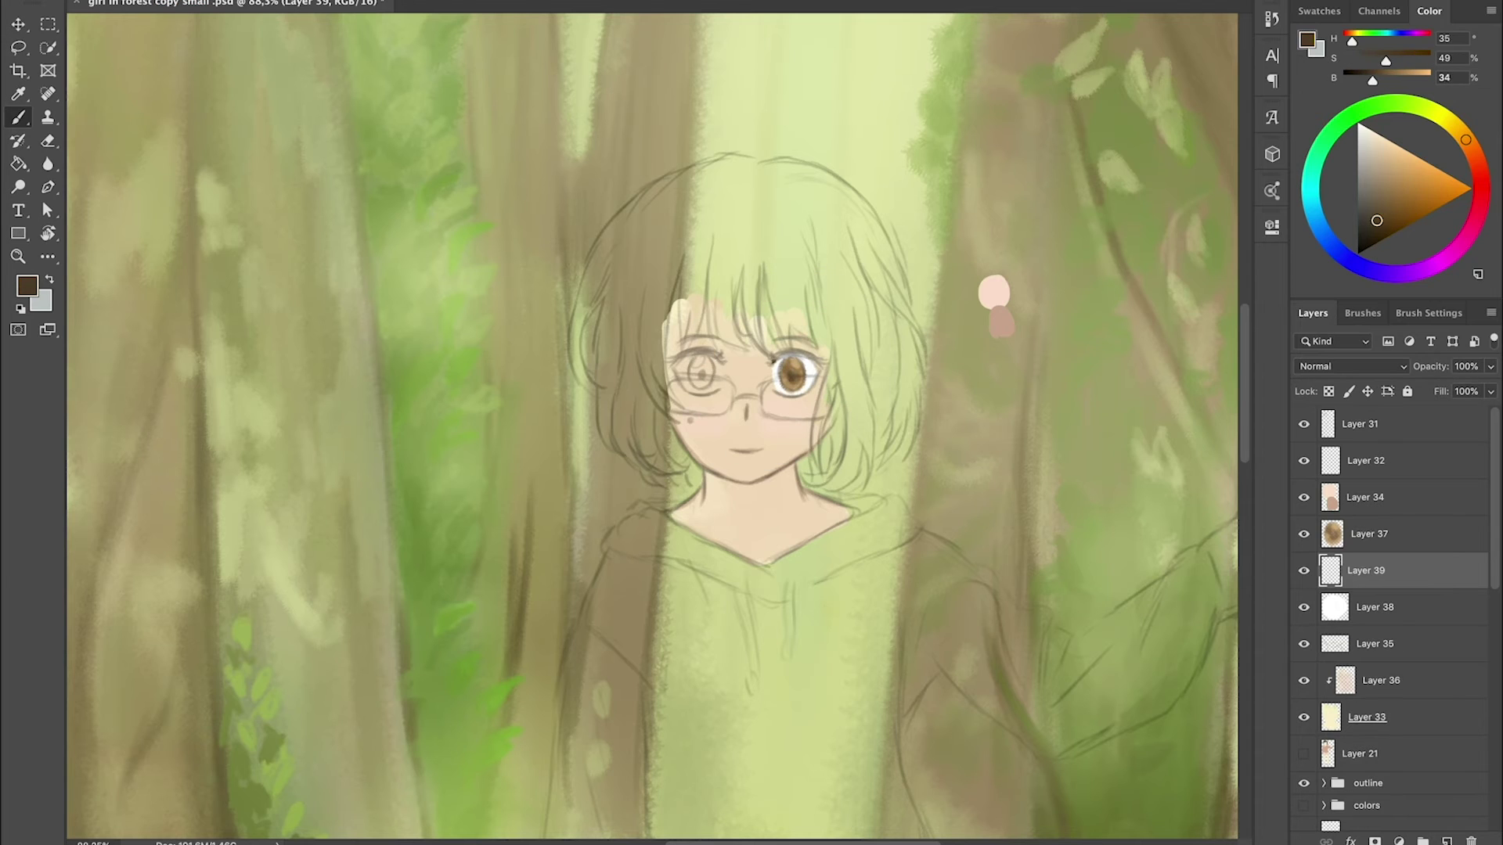
pyautogui.moveTo(783, 359); pyautogui.dragTo(771, 354)
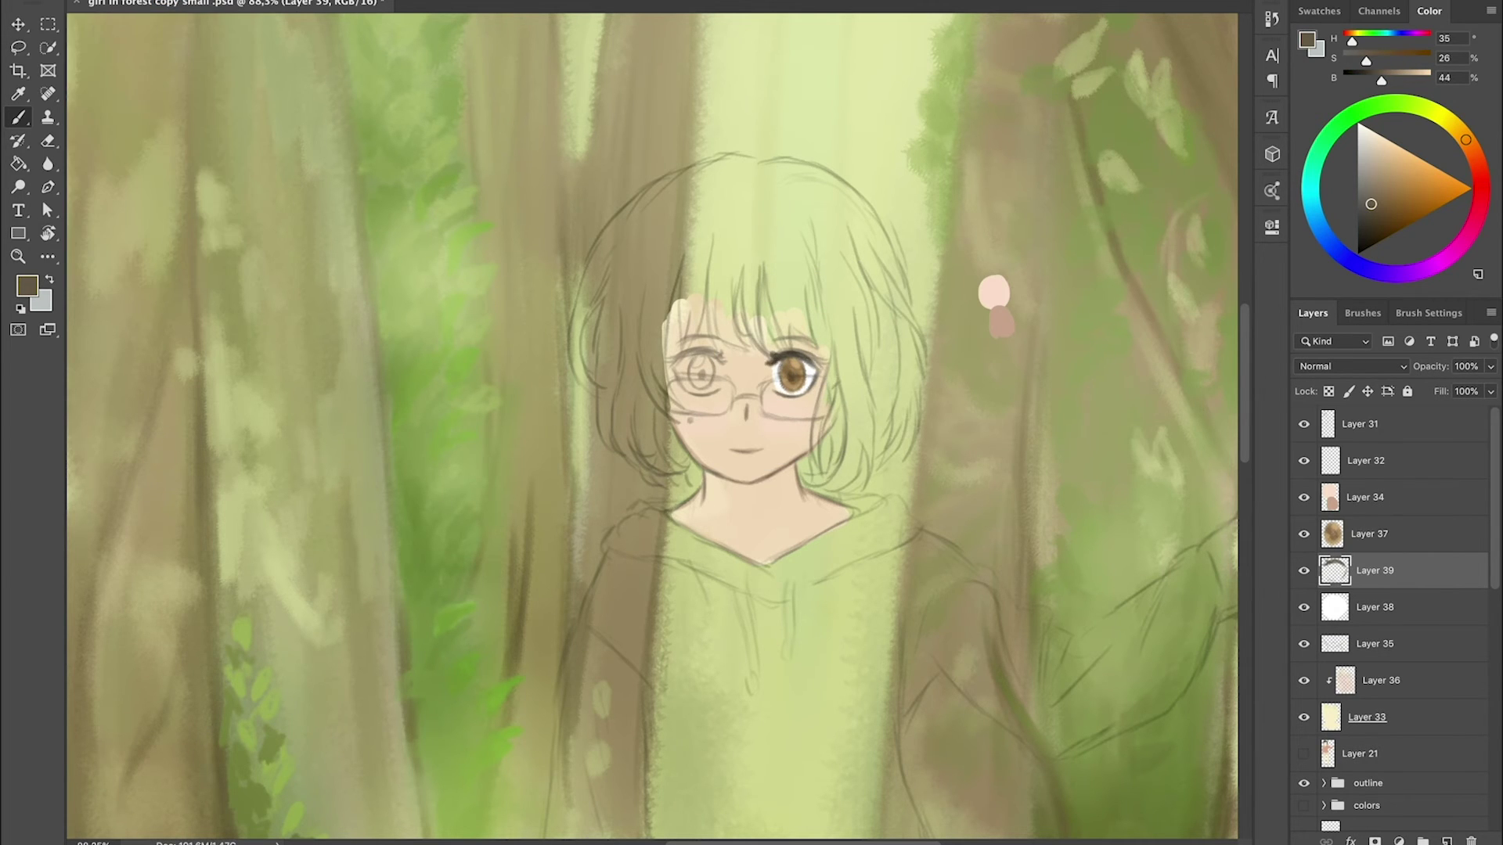
# - Hide the highlight and sketch layers and add a new layer clipped to the brown iris
pyautogui.hotkey('ctrl', 'shift', 'alt', 'n')
pyautogui.click(1304, 643)
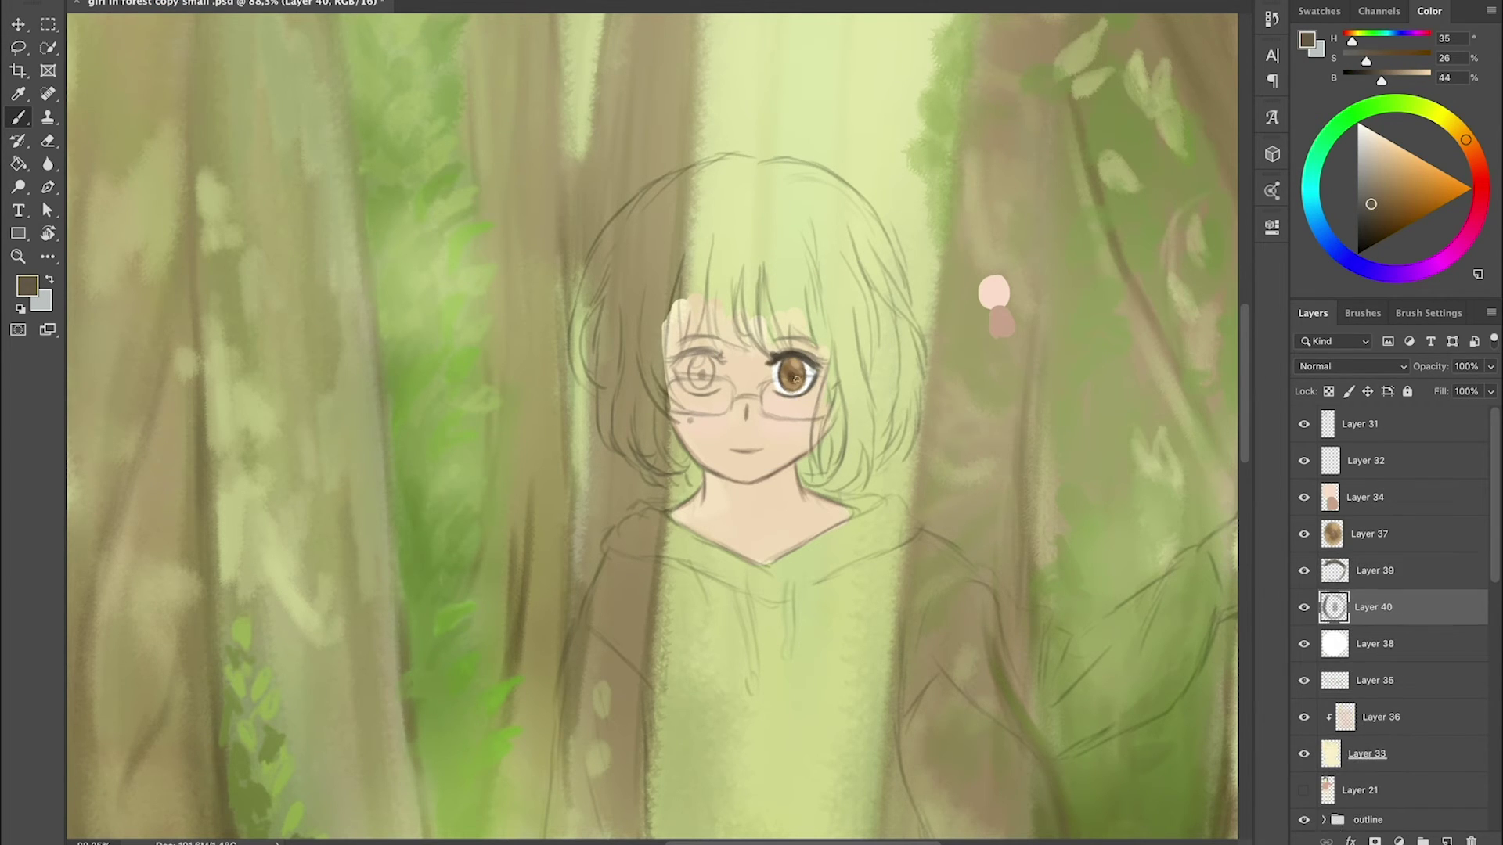
pyautogui.click(1303, 680)
pyautogui.click(1303, 423)
pyautogui.click(1370, 534)
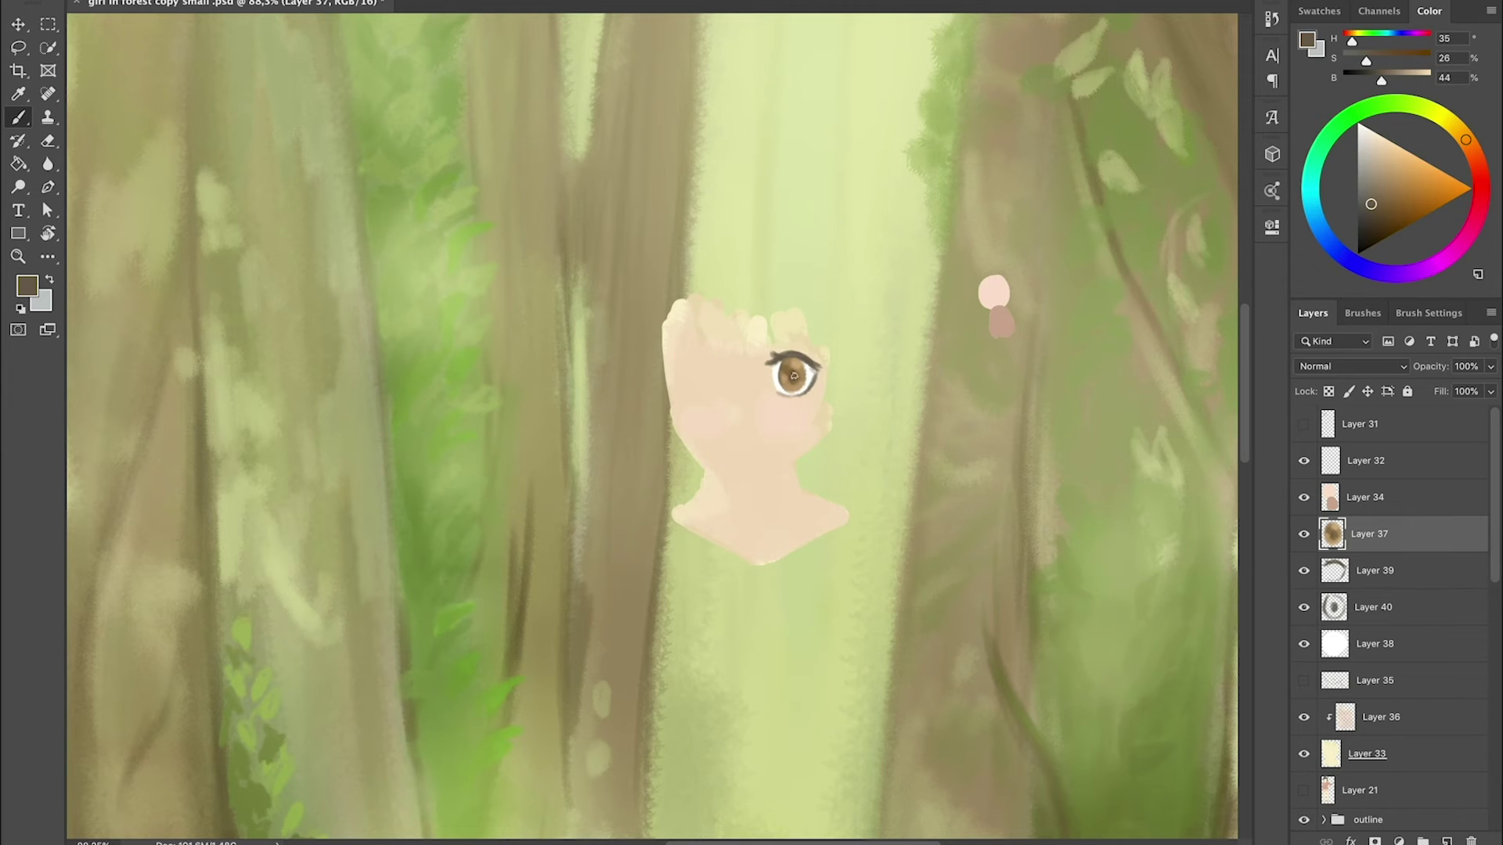
pyautogui.hotkey('ctrl', 'shift', 'alt', 'n')
pyautogui.hotkey('ctrl', 'alt', 'g')
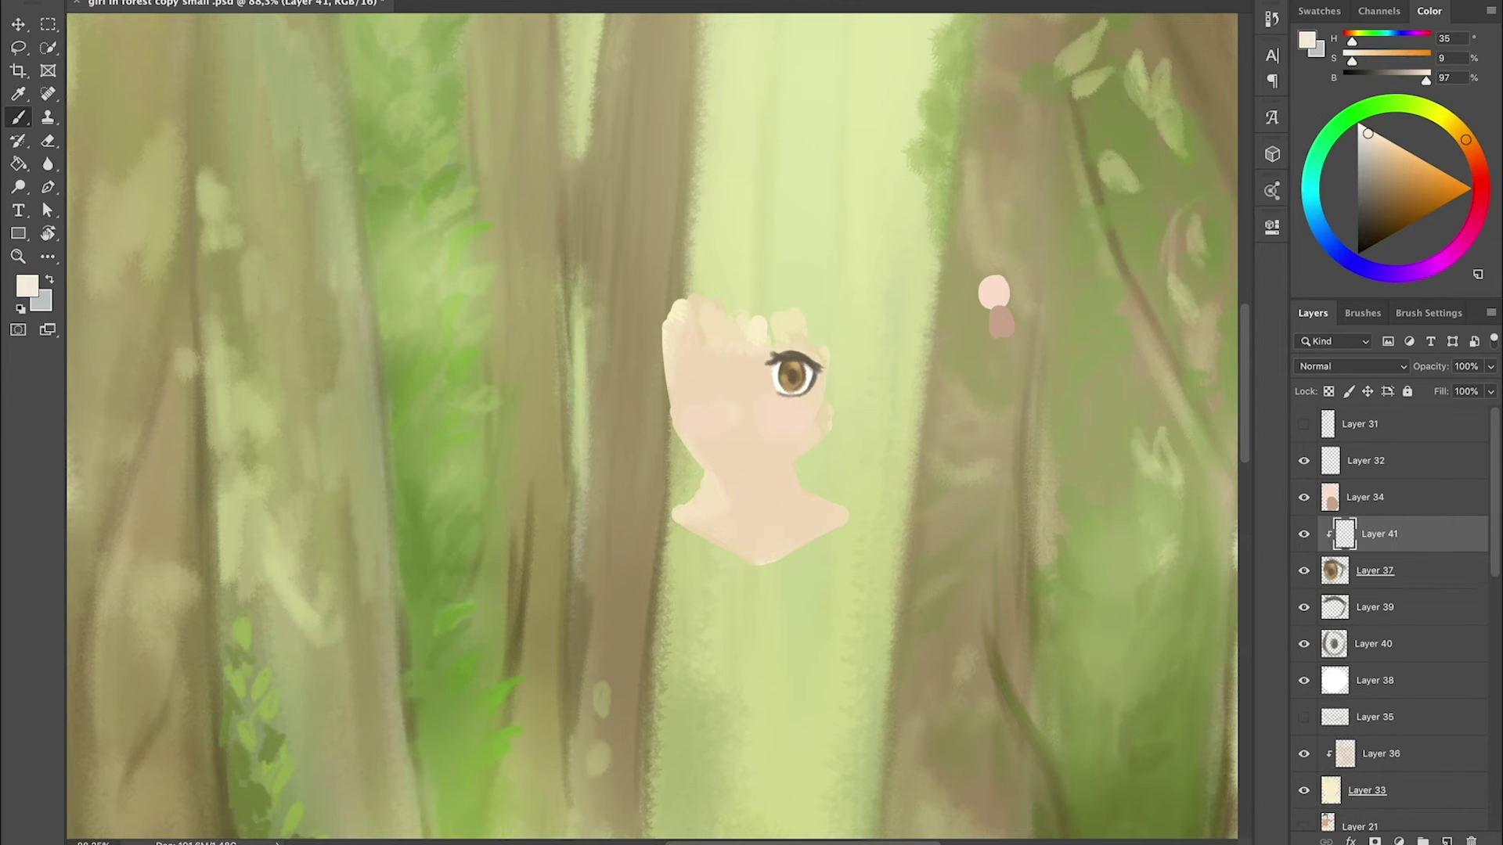
# - Duplicate the eye layers, flip them horizontally and place the copy on the left eye
pyautogui.keyDown('shift'); pyautogui.click(1341, 681); pyautogui.keyUp('shift')
pyautogui.hotkey('ctrl', 'alt', 't')
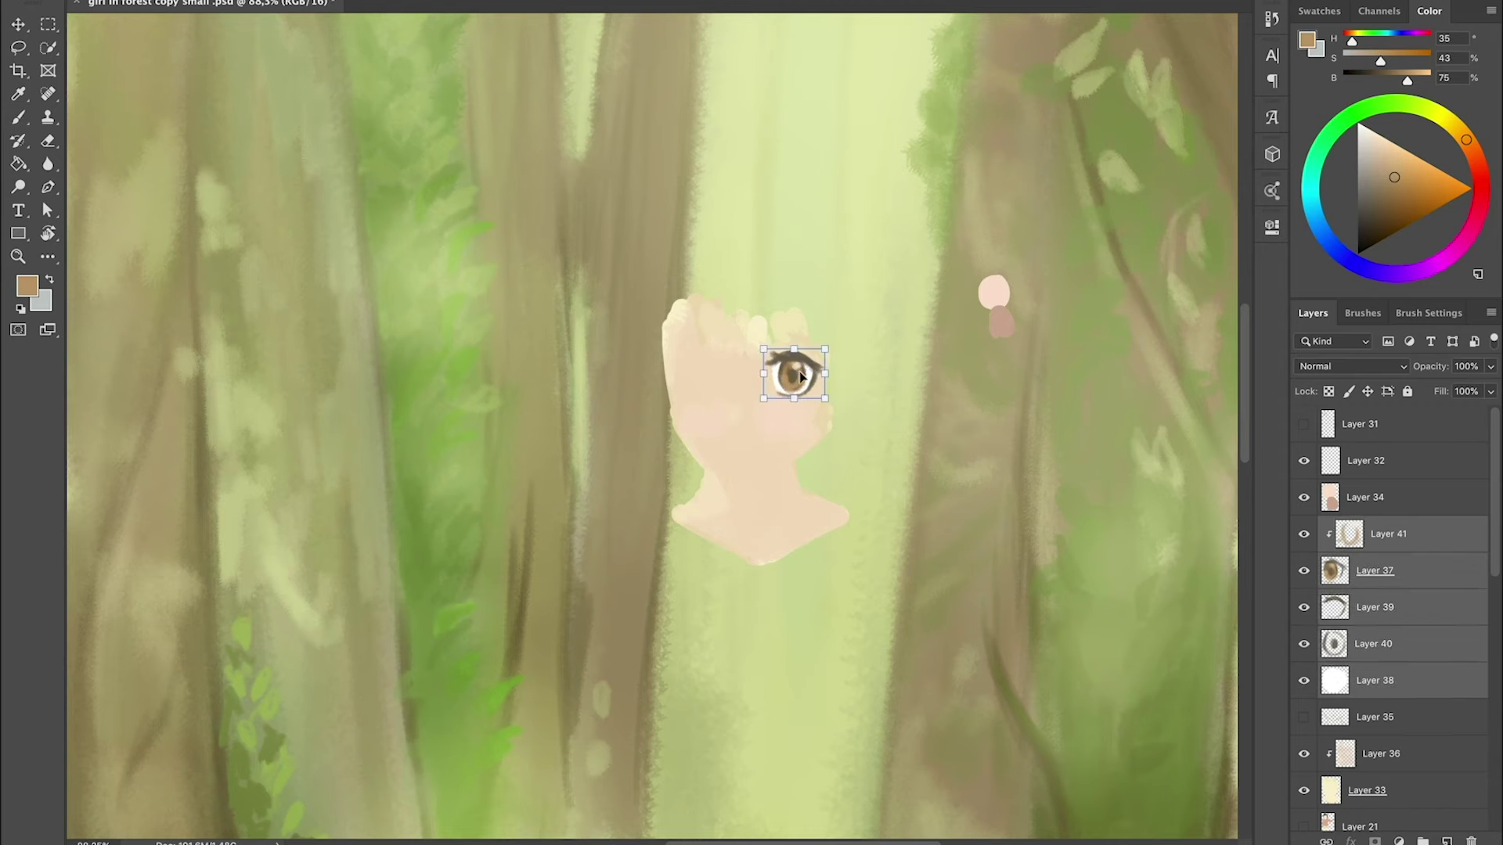
pyautogui.rightClick(795, 368)
pyautogui.click(876, 597)
pyautogui.click(1303, 423)
pyautogui.moveTo(794, 374); pyautogui.dragTo(703, 374)
pyautogui.press('Return')
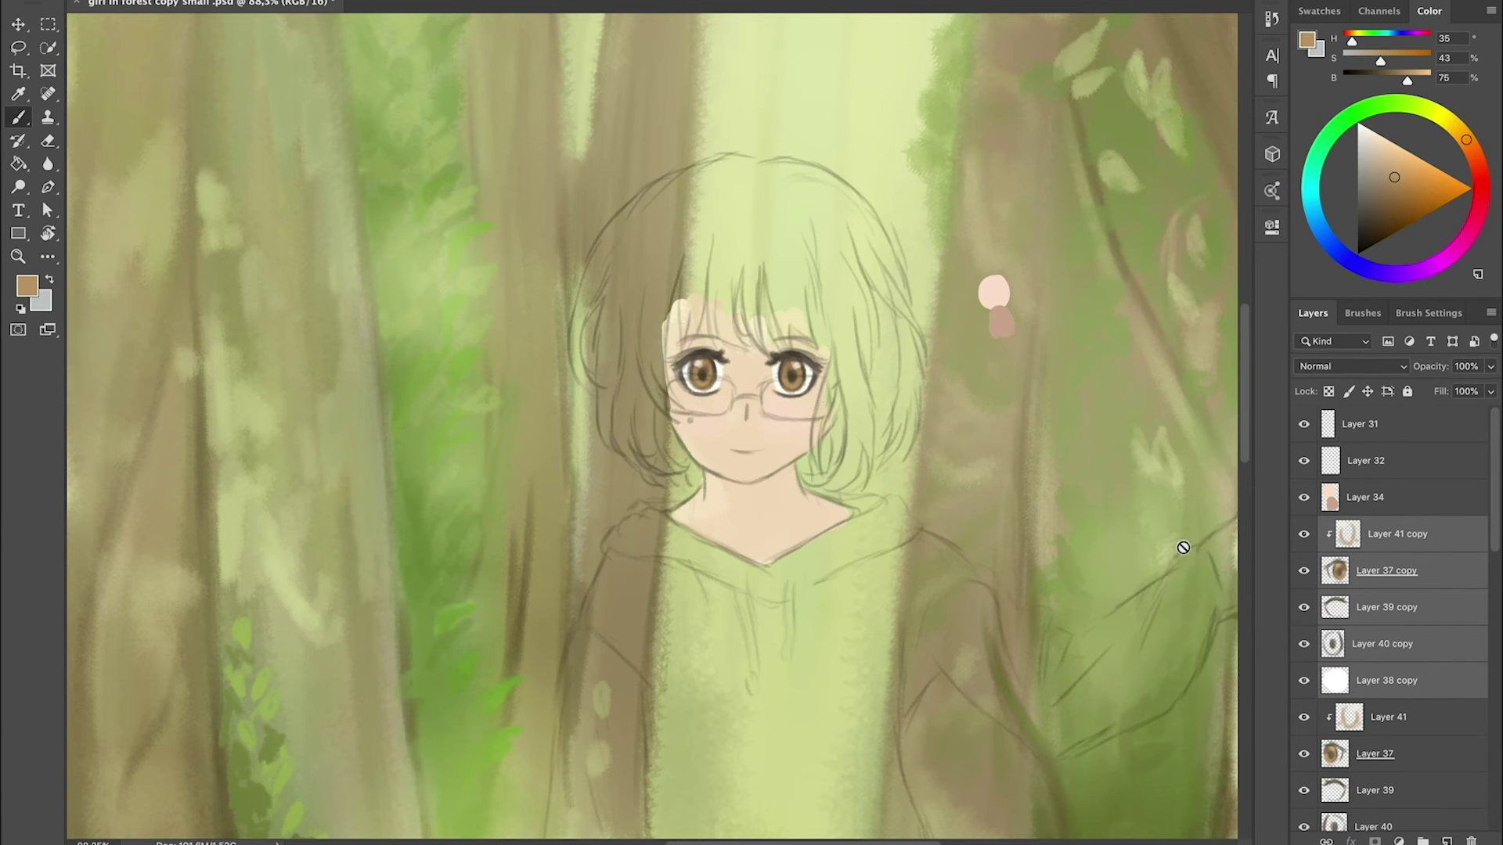
# - Touch up the copied eye's iris shading with sampled skin tone, fit the image and save
pyautogui.click(1331, 570)
pyautogui.click(1303, 423)
pyautogui.press('b')
pyautogui.scroll(2, 704, 368)
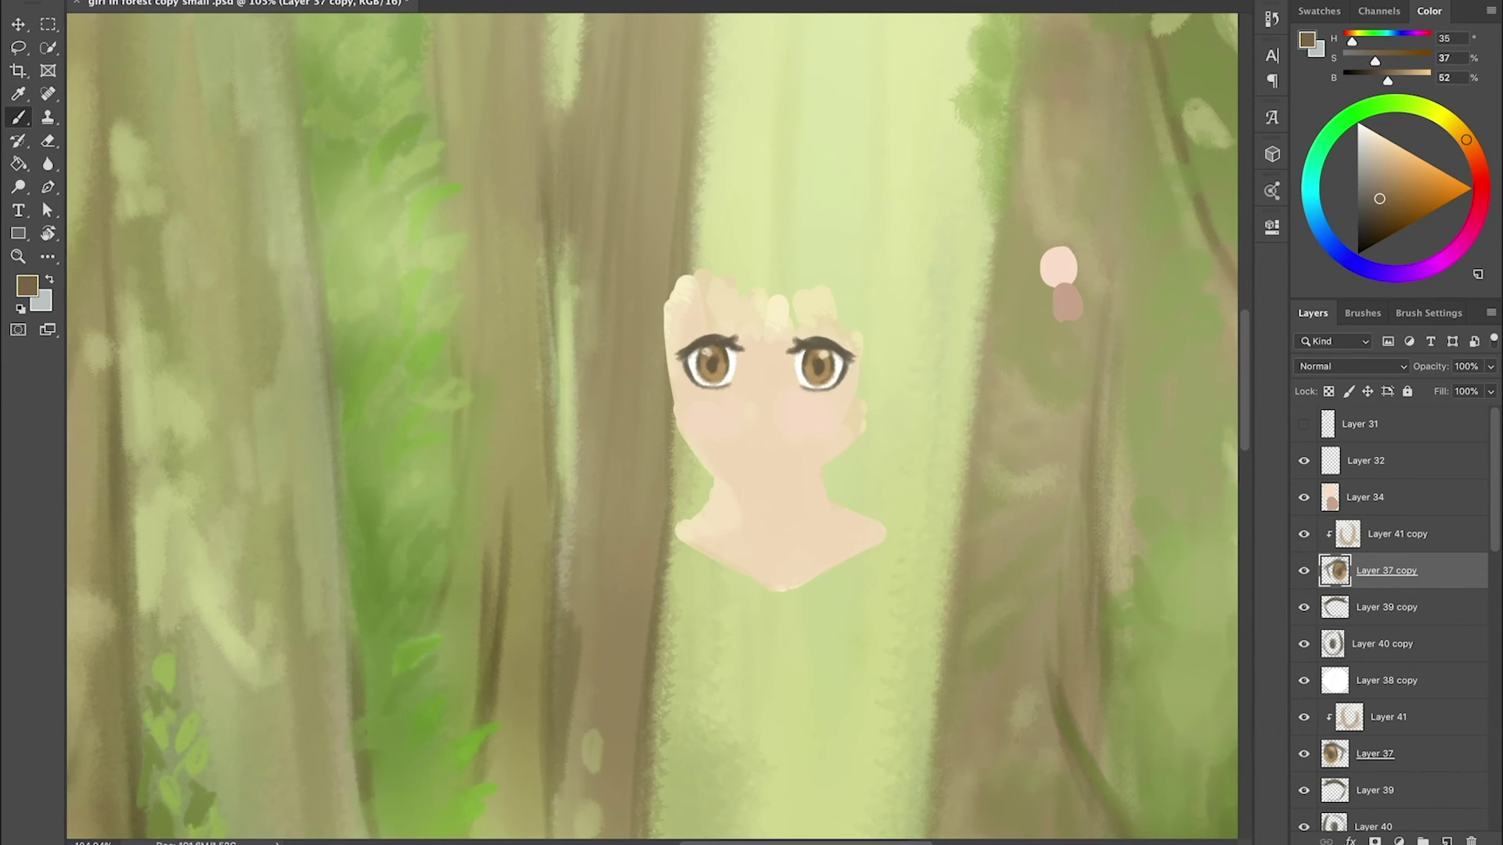
pyautogui.click(1385, 534)
pyautogui.keyDown('alt'); pyautogui.click(721, 352); pyautogui.keyUp('alt')
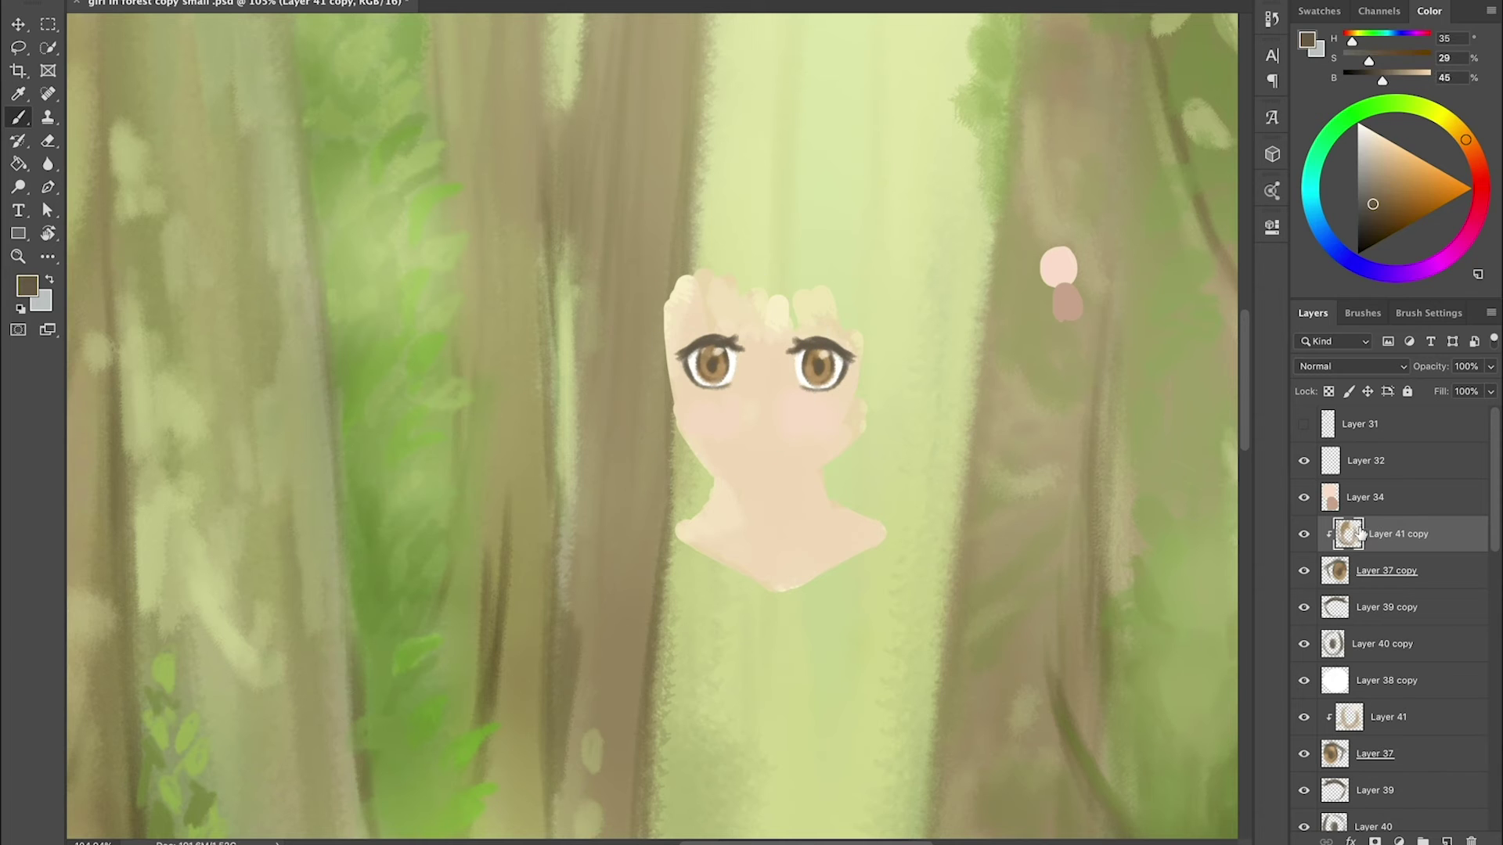
pyautogui.click(1303, 424)
pyautogui.hotkey('ctrl', '0')
pyautogui.hotkey('ctrl', 's')
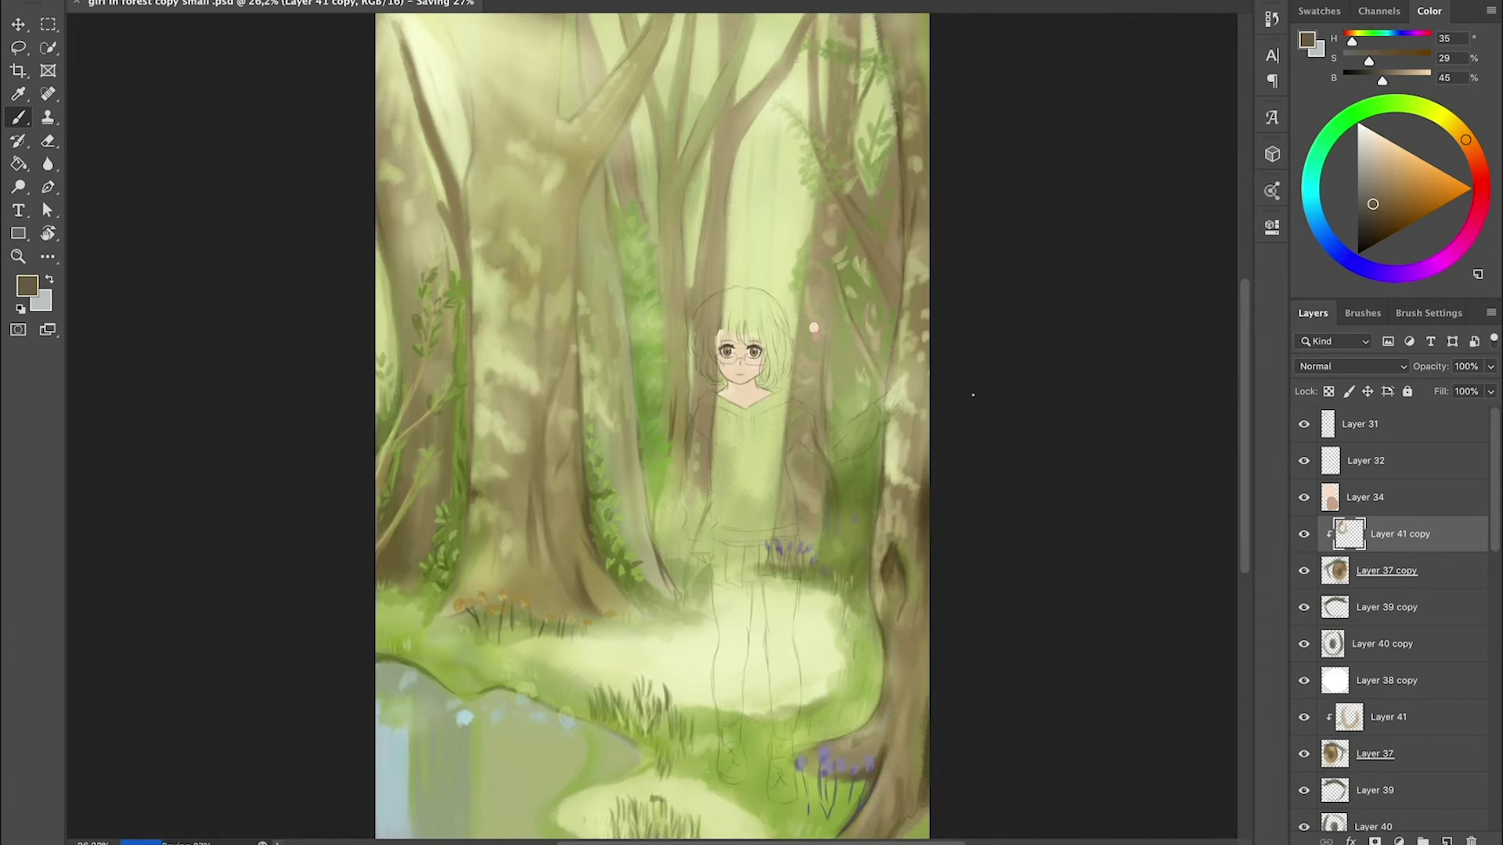
# - Fill the top of the head, bangs and left side with dark grey on a new hair layer
pyautogui.hotkey('ctrl', 'shift', 'alt', 'n')
pyautogui.scroll(5, 734, 357)
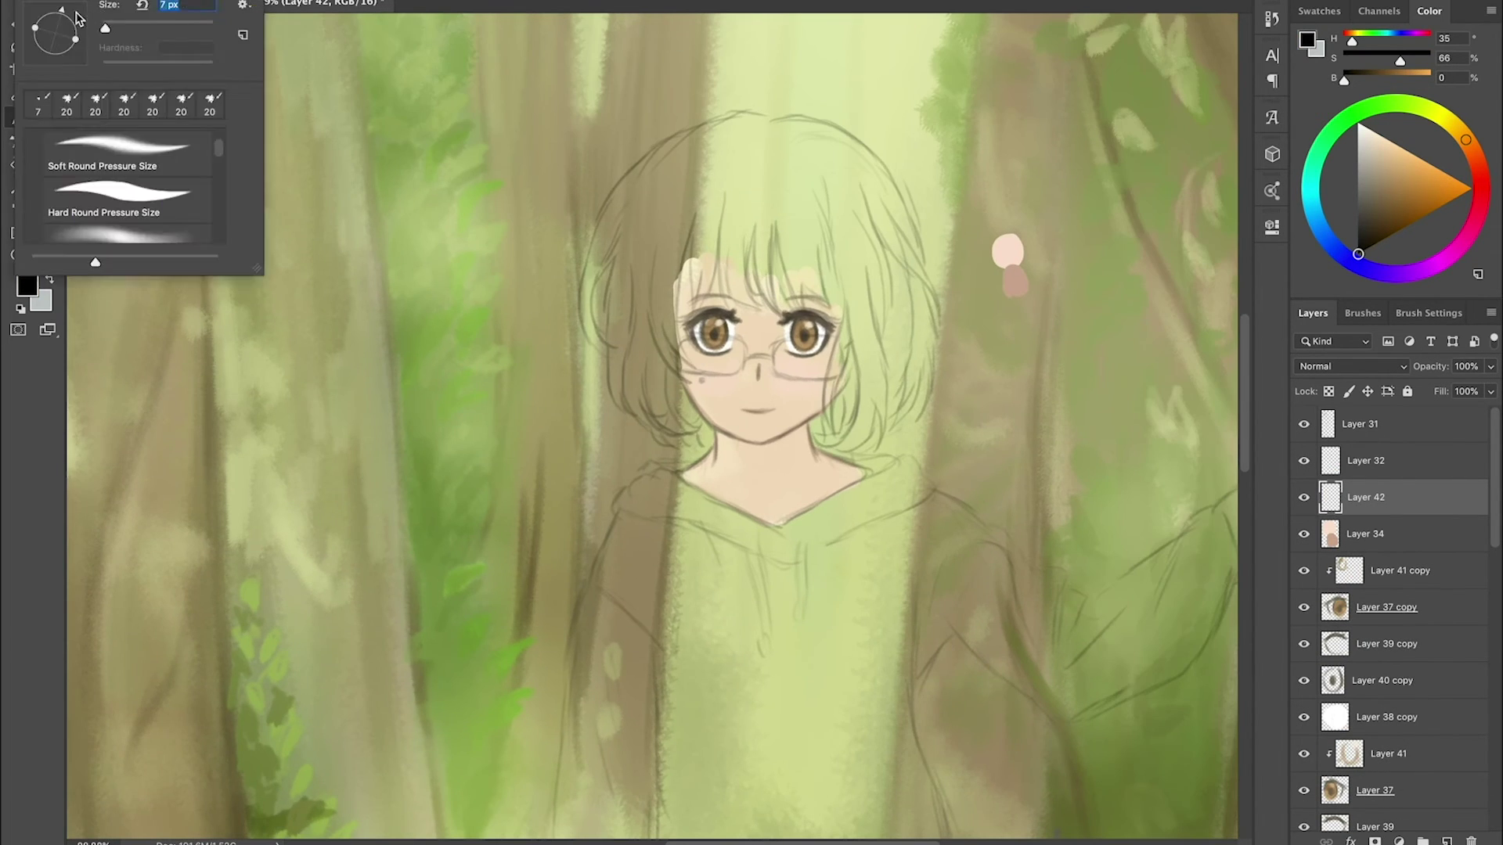
pyautogui.moveTo(718, 202); pyautogui.dragTo(734, 310)
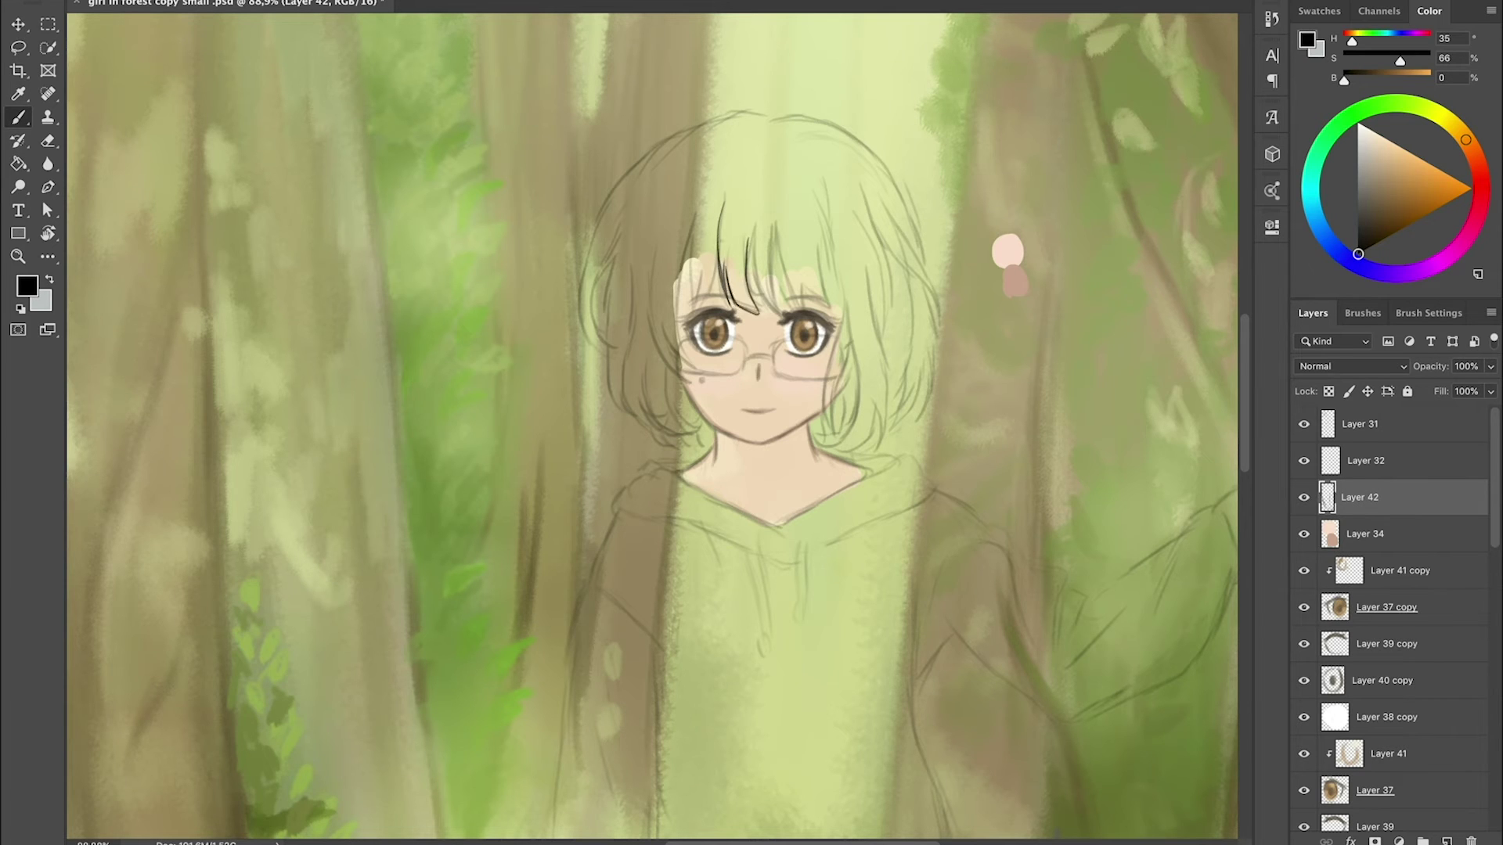
pyautogui.moveTo(756, 148); pyautogui.dragTo(732, 270)
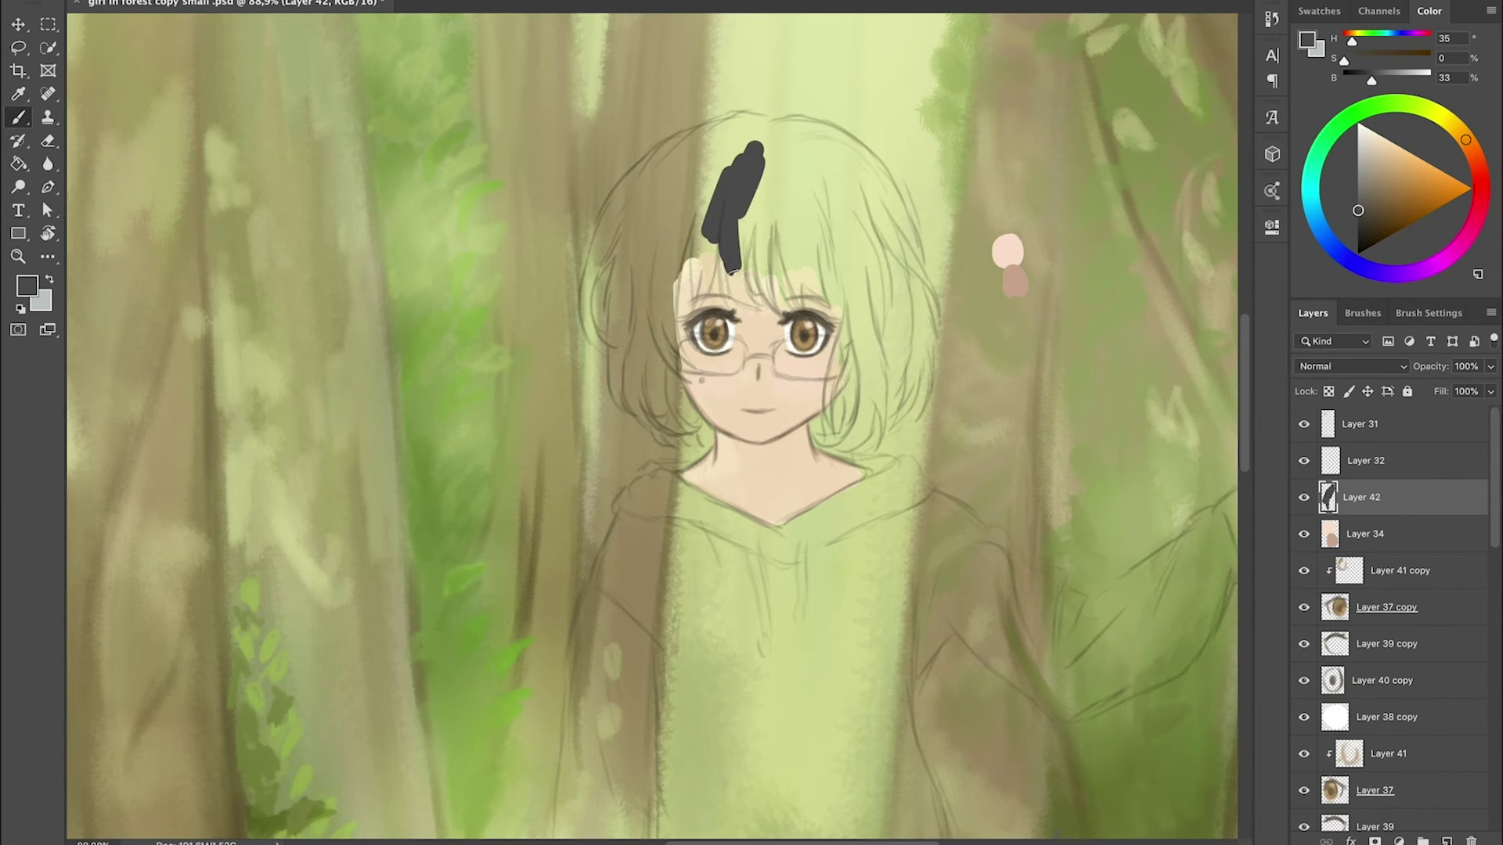
pyautogui.moveTo(704, 156); pyautogui.dragTo(614, 344)
pyautogui.moveTo(799, 139)
pyautogui.mouseDown()
pyautogui.moveTo(620, 228)
pyautogui.moveTo(810, 125)
pyautogui.moveTo(763, 274)
pyautogui.mouseUp()
pyautogui.moveTo(814, 129)
pyautogui.mouseDown()
pyautogui.moveTo(850, 252)
pyautogui.moveTo(743, 309)
pyautogui.mouseUp()
pyautogui.moveTo(708, 215)
pyautogui.mouseDown()
pyautogui.moveTo(665, 438)
pyautogui.moveTo(608, 226)
pyautogui.moveTo(594, 344)
pyautogui.mouseUp()
# - Paint grey over the right bangs and dark strands down the right side and hair ends
pyautogui.moveTo(779, 176); pyautogui.dragTo(814, 305)
pyautogui.moveTo(811, 129); pyautogui.dragTo(923, 313)
pyautogui.moveTo(876, 173); pyautogui.dragTo(927, 333)
pyautogui.moveTo(846, 235)
pyautogui.mouseDown()
pyautogui.moveTo(804, 169)
pyautogui.moveTo(828, 172)
pyautogui.moveTo(853, 407)
pyautogui.moveTo(817, 438)
pyautogui.mouseUp()
pyautogui.moveTo(872, 203); pyautogui.dragTo(900, 376)
pyautogui.moveTo(892, 234); pyautogui.dragTo(908, 399)
pyautogui.press('Return')
pyautogui.moveTo(853, 317)
pyautogui.mouseDown()
pyautogui.moveTo(830, 407)
pyautogui.moveTo(868, 349)
pyautogui.mouseUp()
pyautogui.moveTo(892, 180); pyautogui.dragTo(943, 364)
pyautogui.moveTo(928, 332)
pyautogui.mouseDown()
pyautogui.moveTo(916, 421)
pyautogui.moveTo(870, 450)
pyautogui.mouseUp()
pyautogui.moveTo(898, 335); pyautogui.dragTo(890, 401)
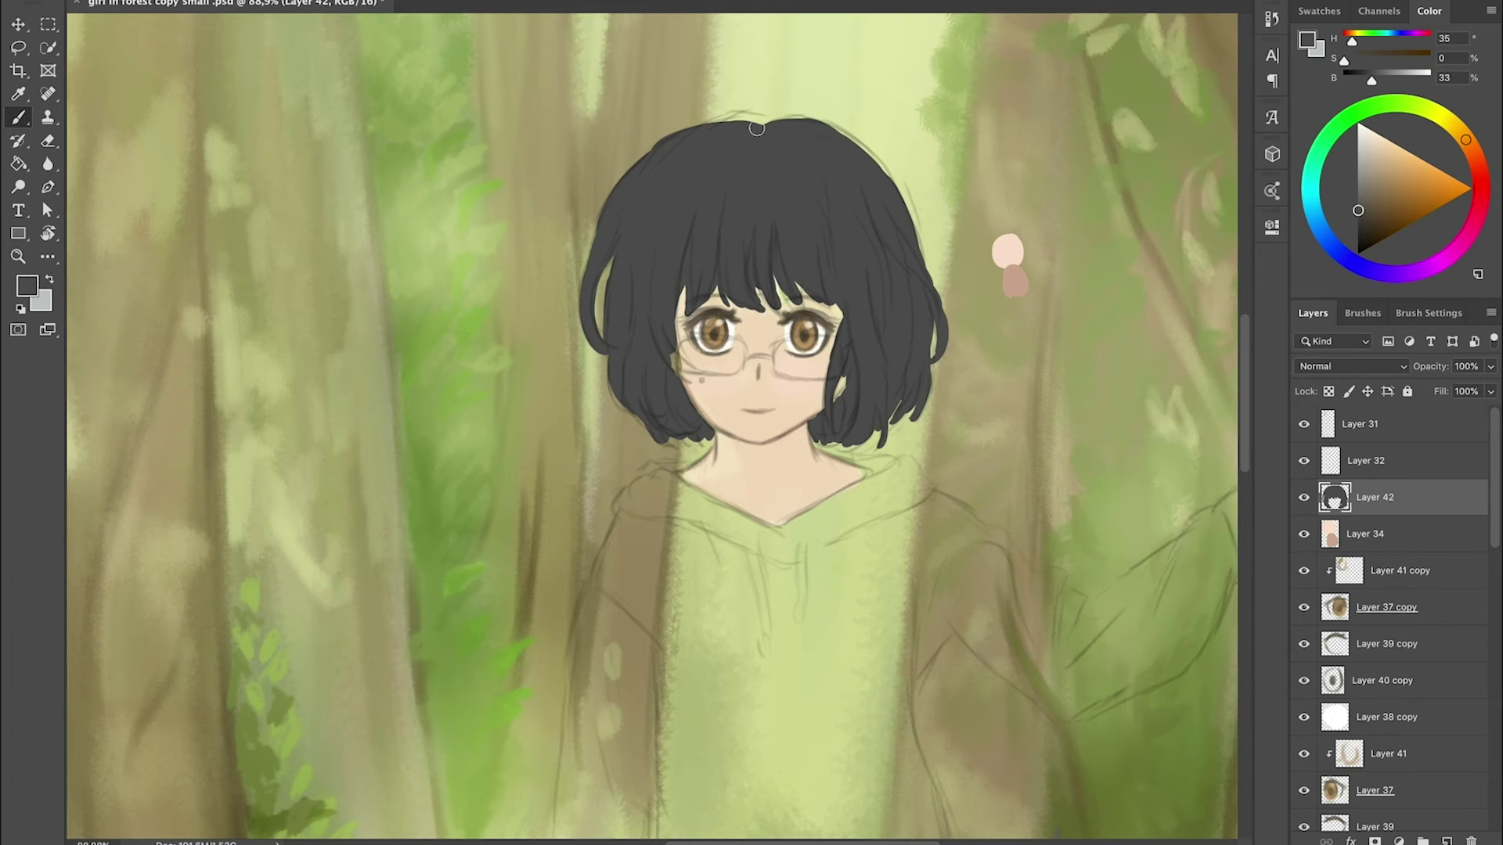
# - On a new layer, draw a dark strand line in the bangs and outline the hair top, then hide the sketch
pyautogui.hotkey('ctrl', 'shift', 'alt', 'n')
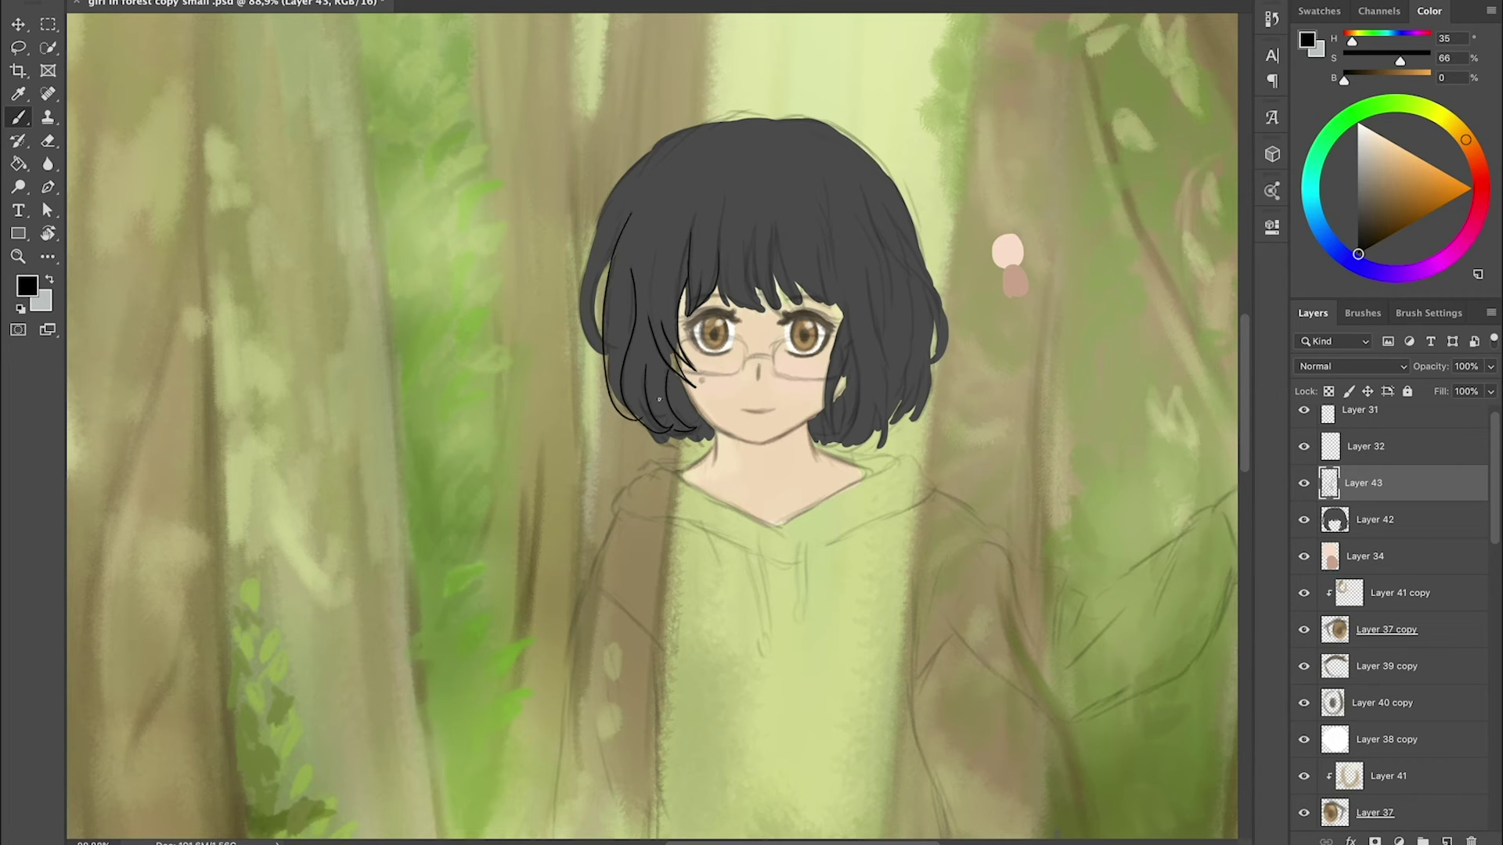
pyautogui.moveTo(750, 233)
pyautogui.mouseDown()
pyautogui.moveTo(765, 311)
pyautogui.moveTo(831, 438)
pyautogui.mouseUp()
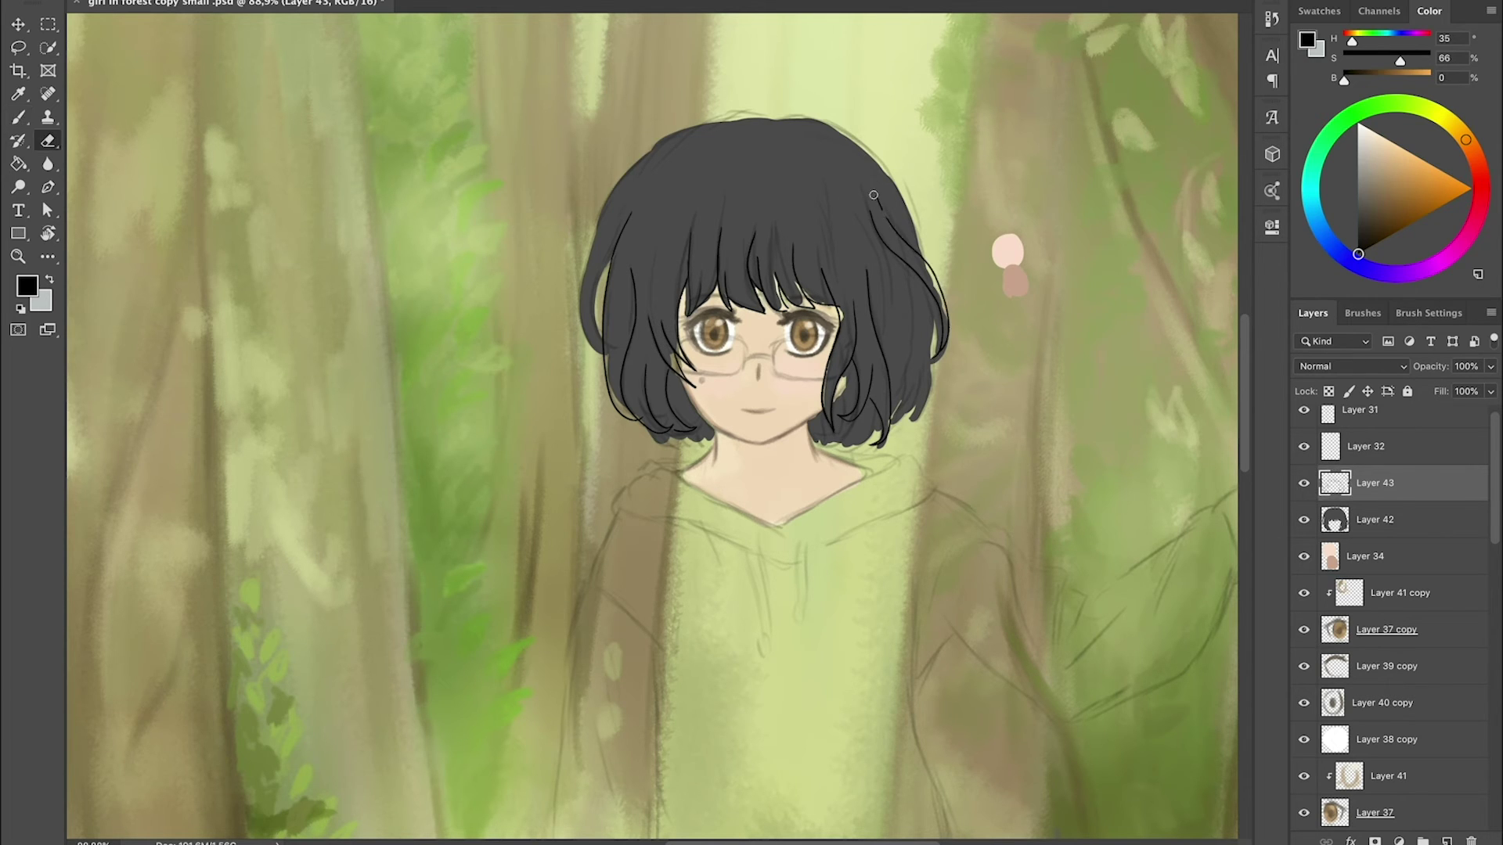
pyautogui.moveTo(650, 145); pyautogui.dragTo(766, 118)
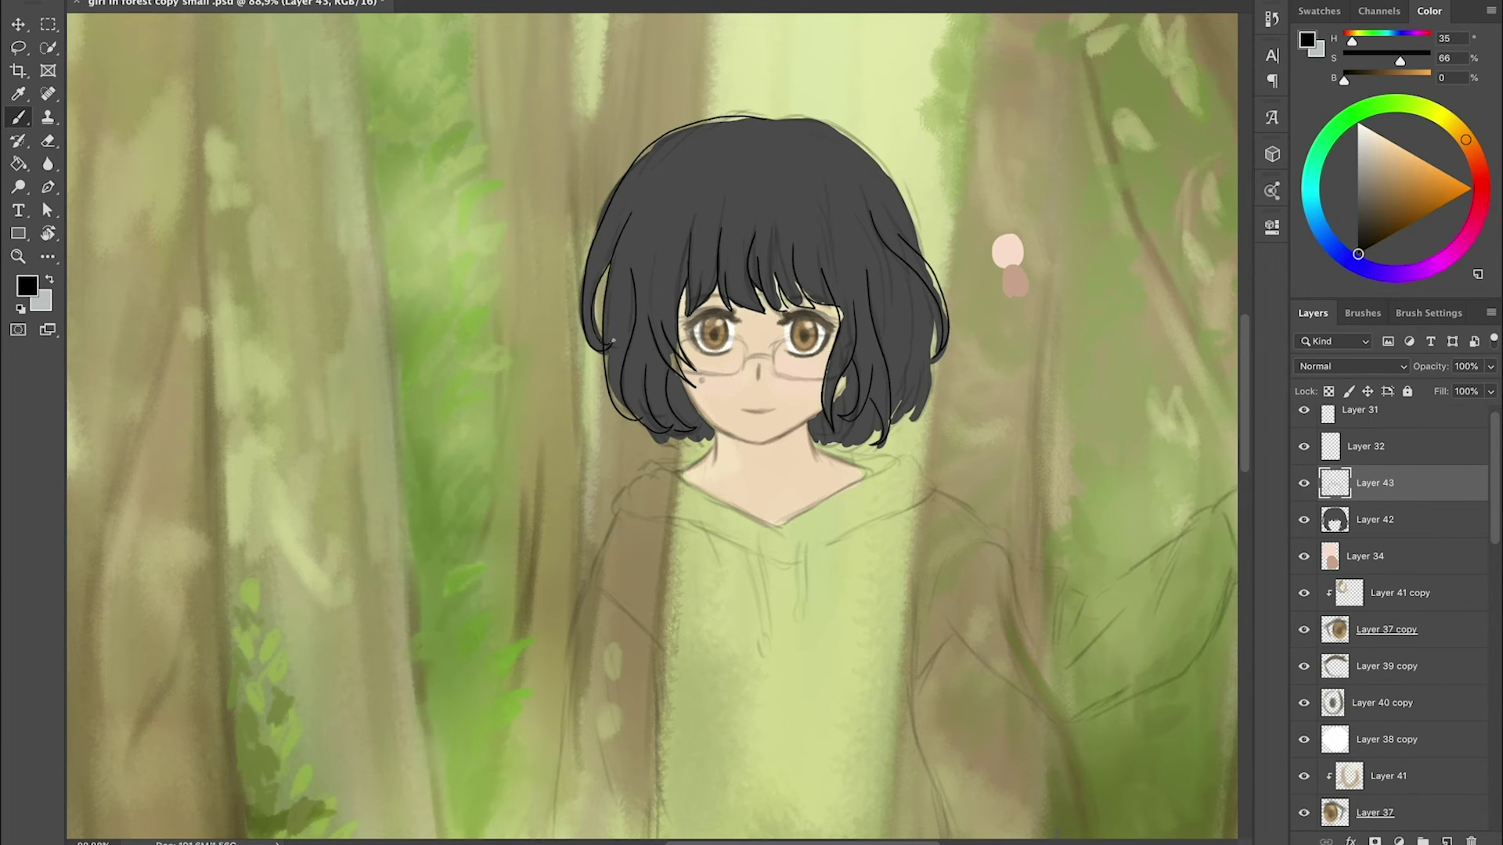
pyautogui.click(1303, 448)
pyautogui.click(1303, 448)
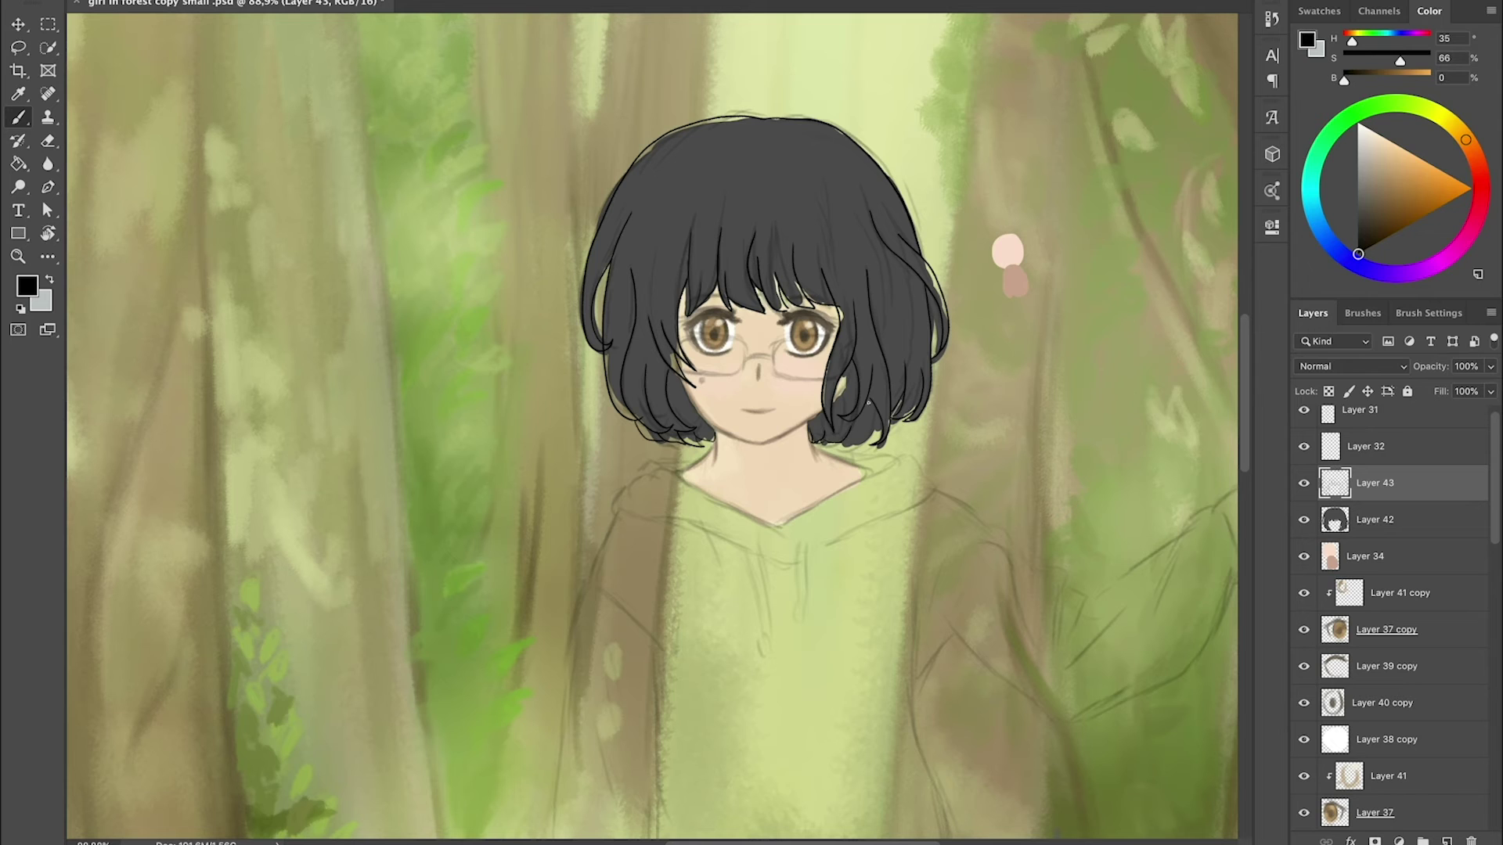
pyautogui.click(1303, 411)
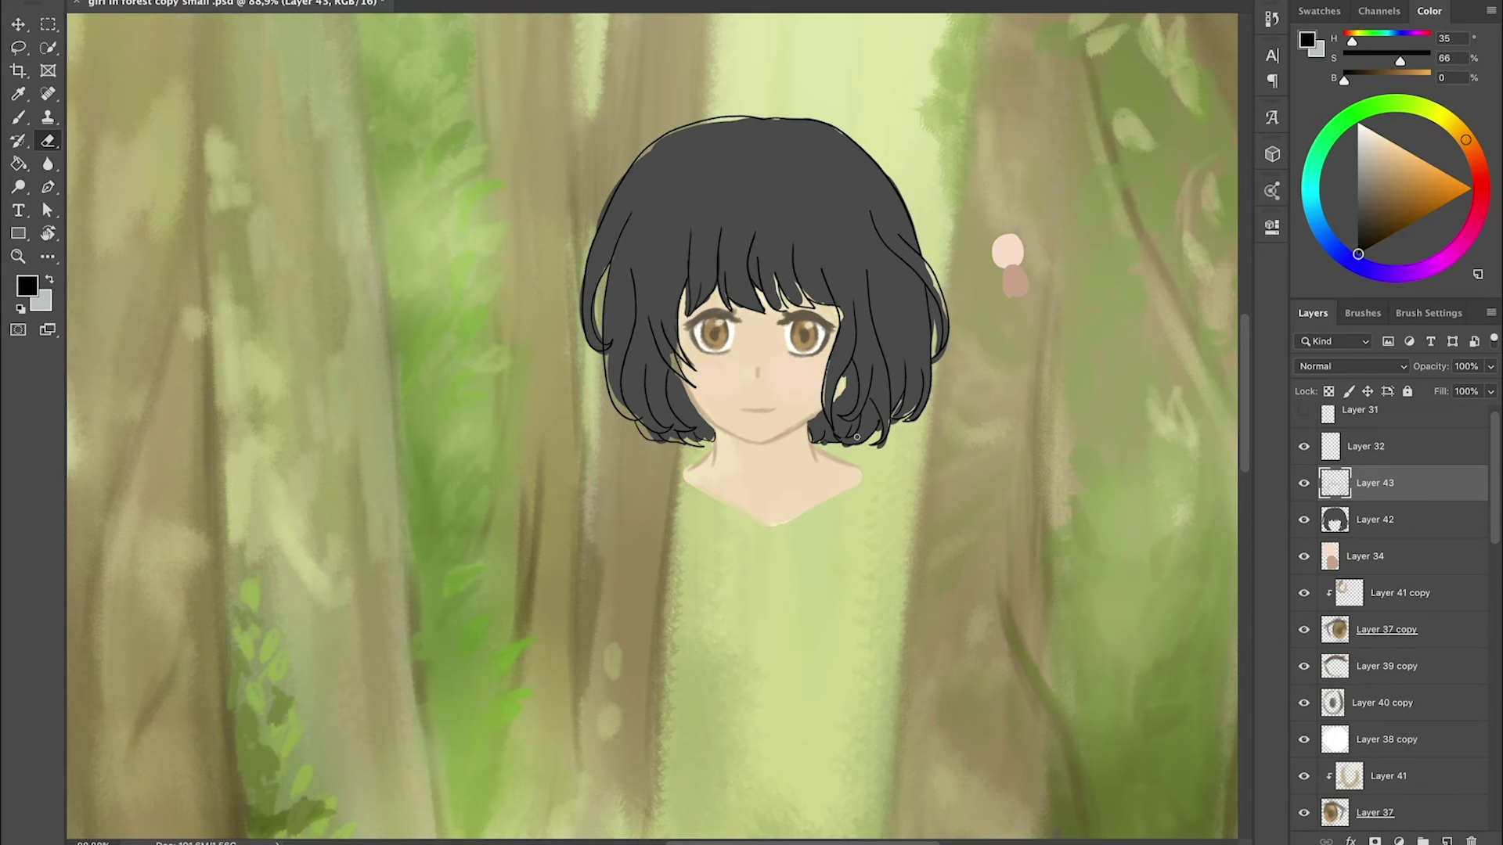
# - Sample the hair's dark grey from the grey hair layer and return to the brush
pyautogui.press('i')
pyautogui.hotkey('alt', '[')
pyautogui.click(723, 200)
pyautogui.press('v')
pyautogui.press('b')
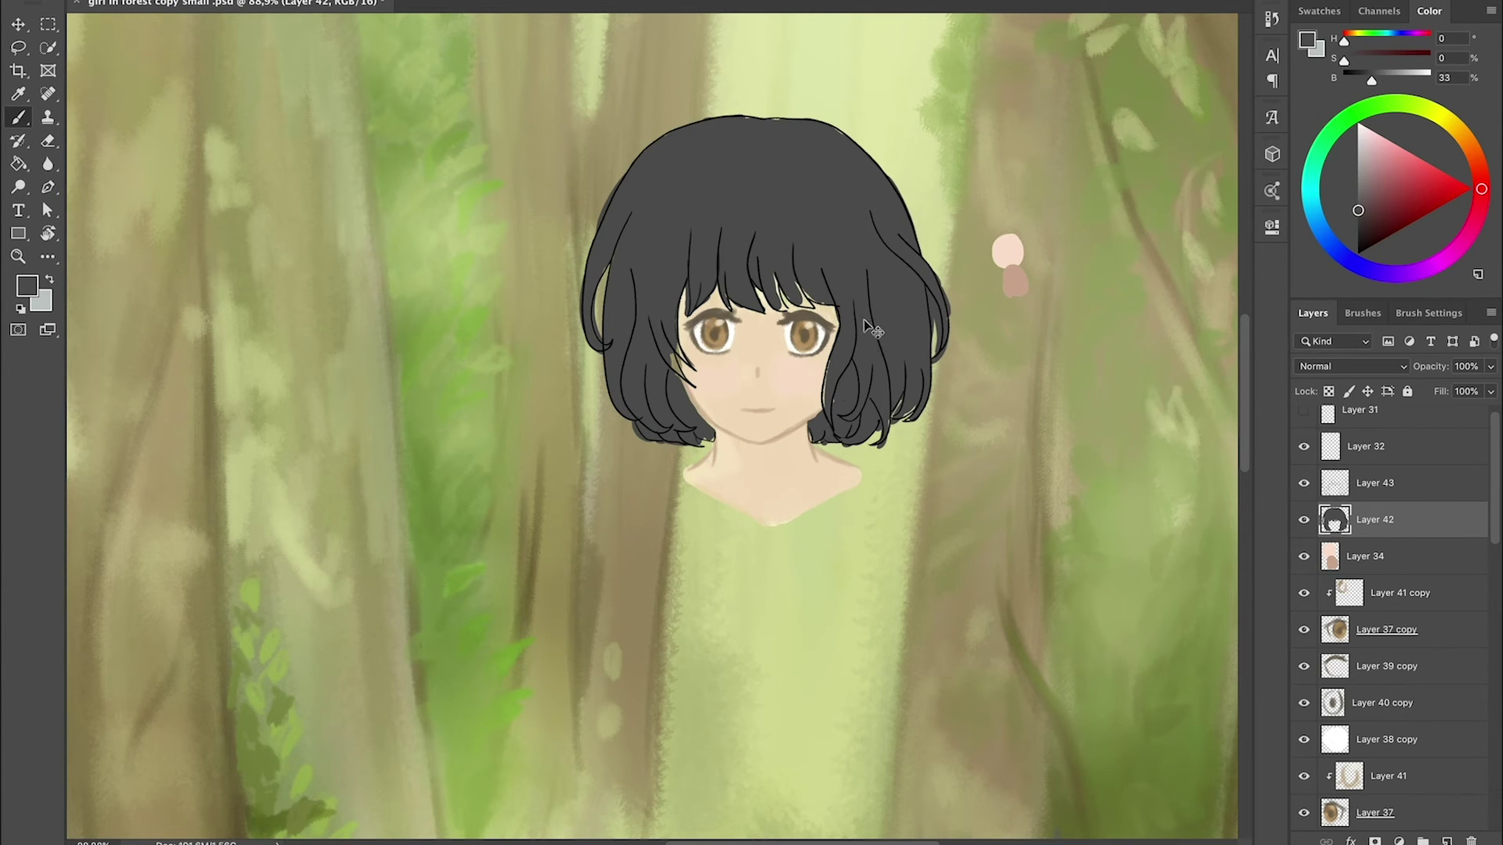
# - Add a new layer above the hair and try out skin tone colours
pyautogui.click(1447, 840)
pyautogui.keyDown('alt'); pyautogui.click(1010, 254); pyautogui.keyUp('alt')
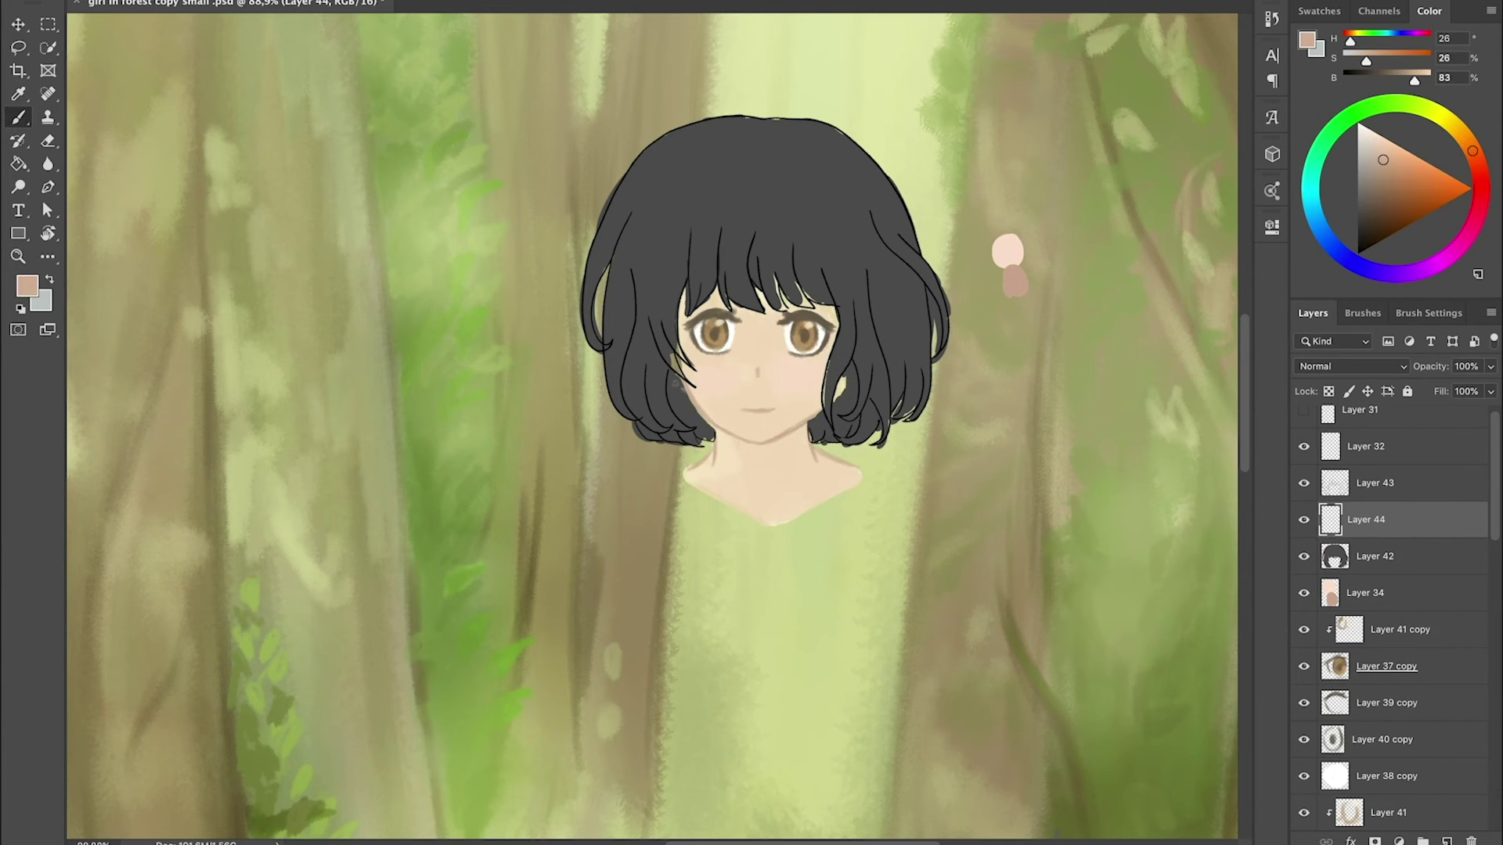
pyautogui.keyDown('alt'); pyautogui.click(764, 379); pyautogui.keyUp('alt')
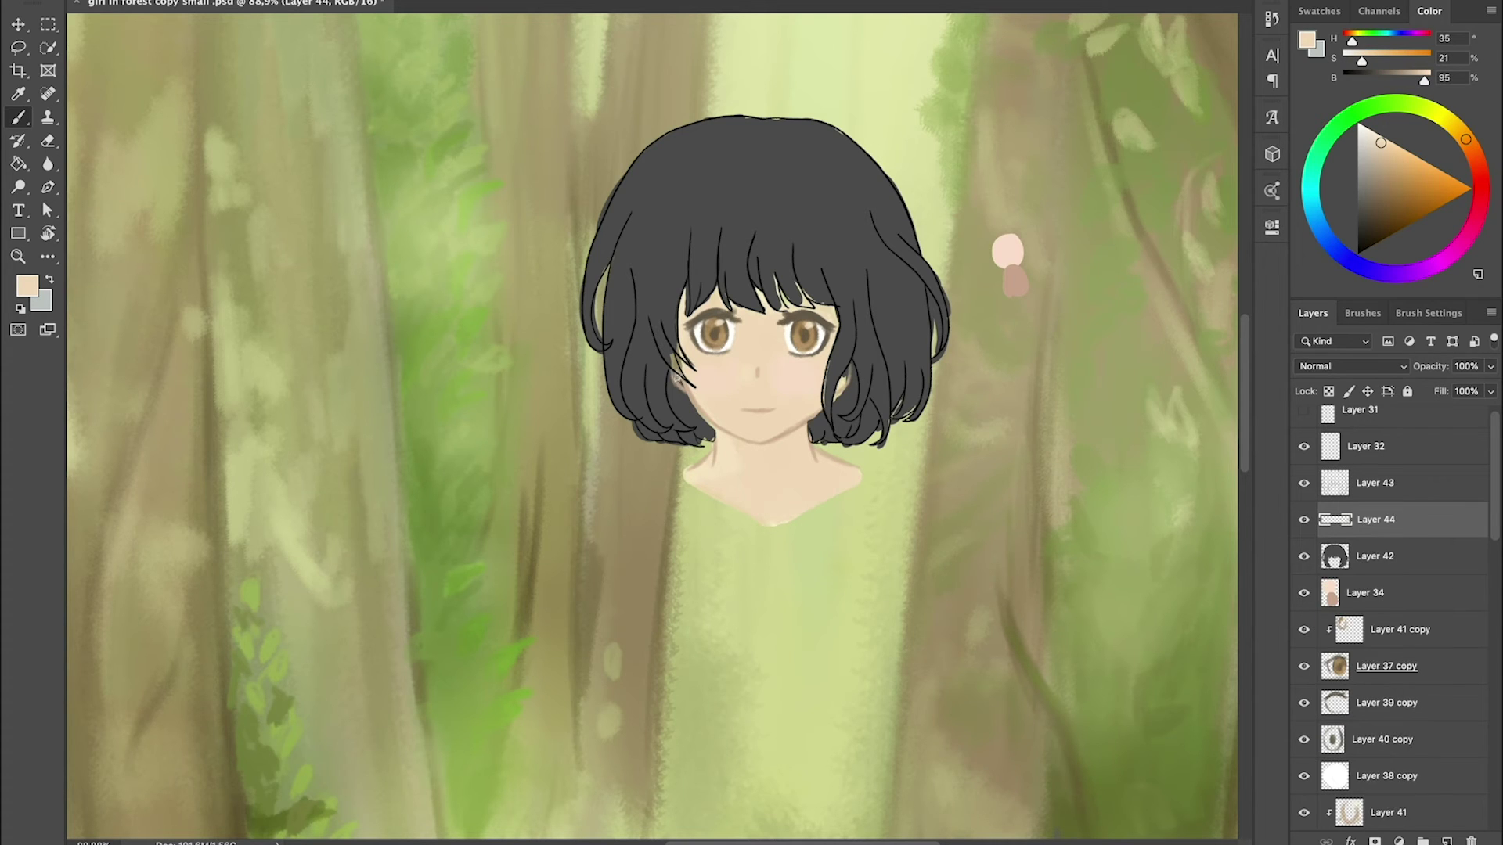
pyautogui.keyDown('alt'); pyautogui.click(845, 376); pyautogui.keyUp('alt')
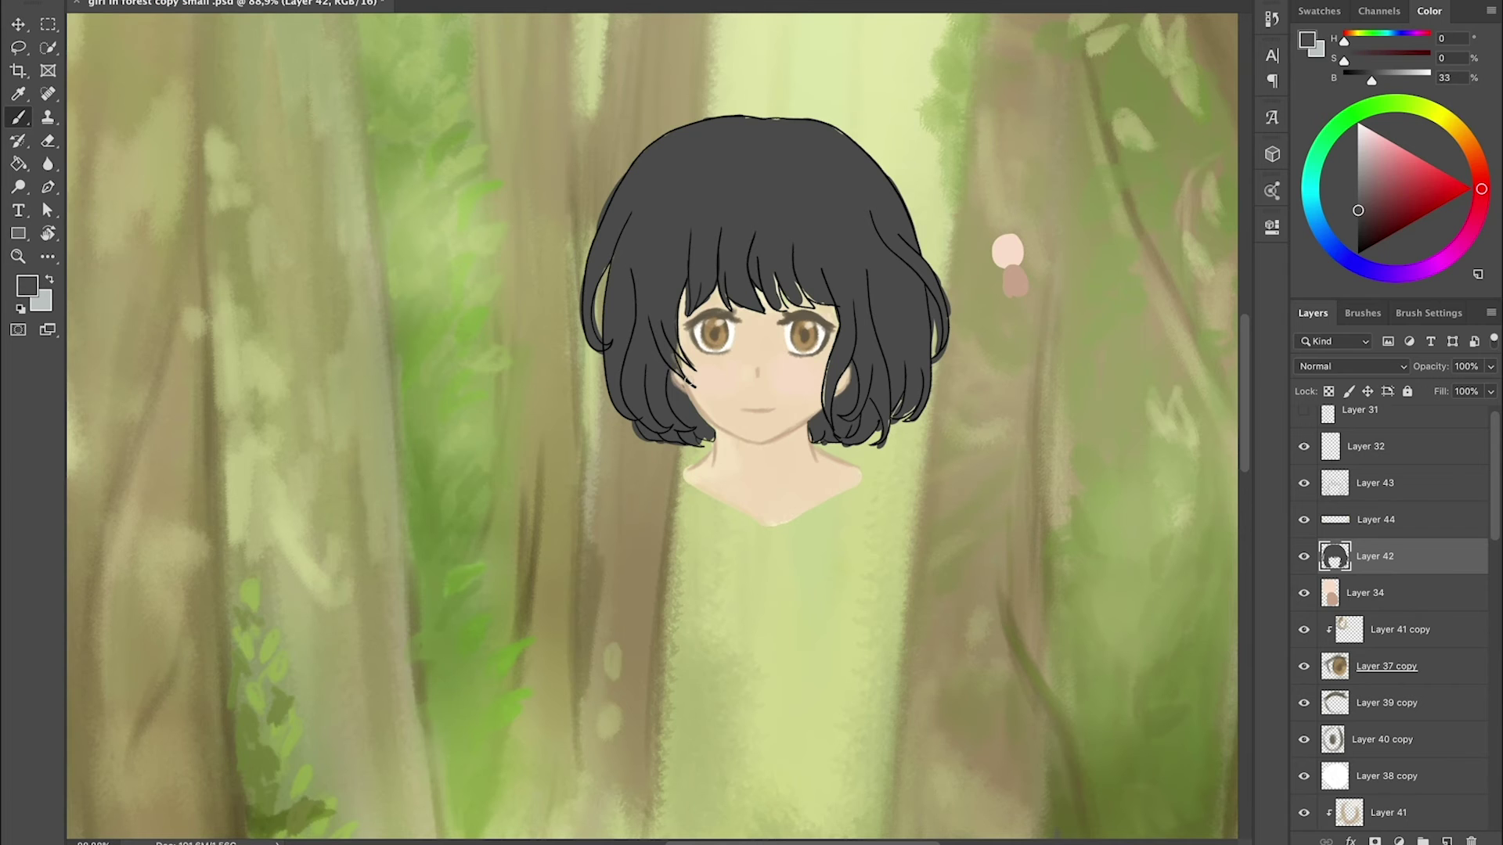
pyautogui.press('v')
pyautogui.keyDown('ctrl'); pyautogui.click(1087, 534); pyautogui.keyUp('ctrl')
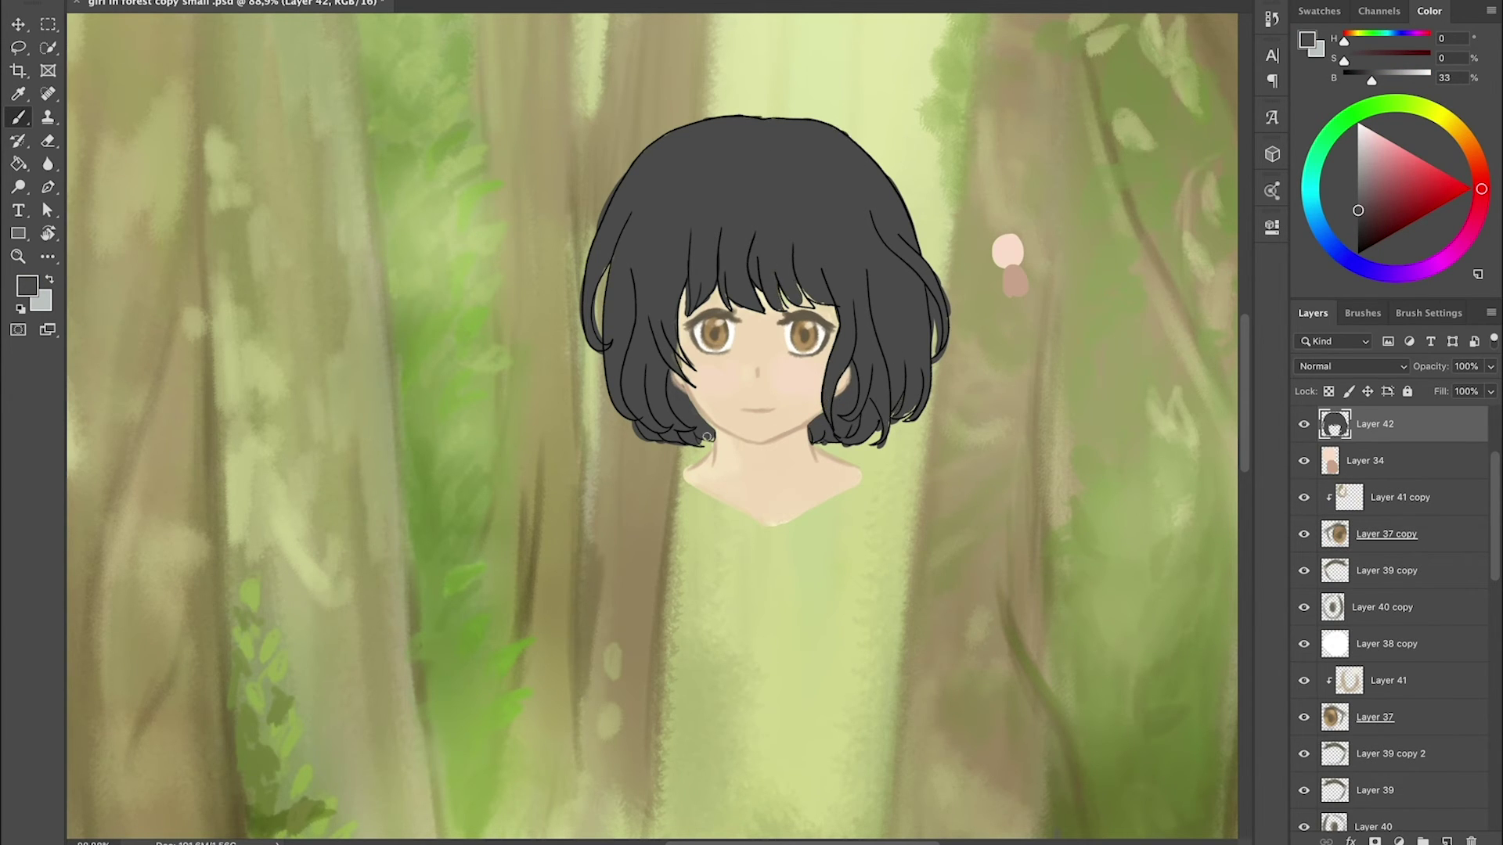
# - Make hair Layer 42 active, save, and create Layer 45 clipped to the hair
pyautogui.scroll(3, 818, 257)
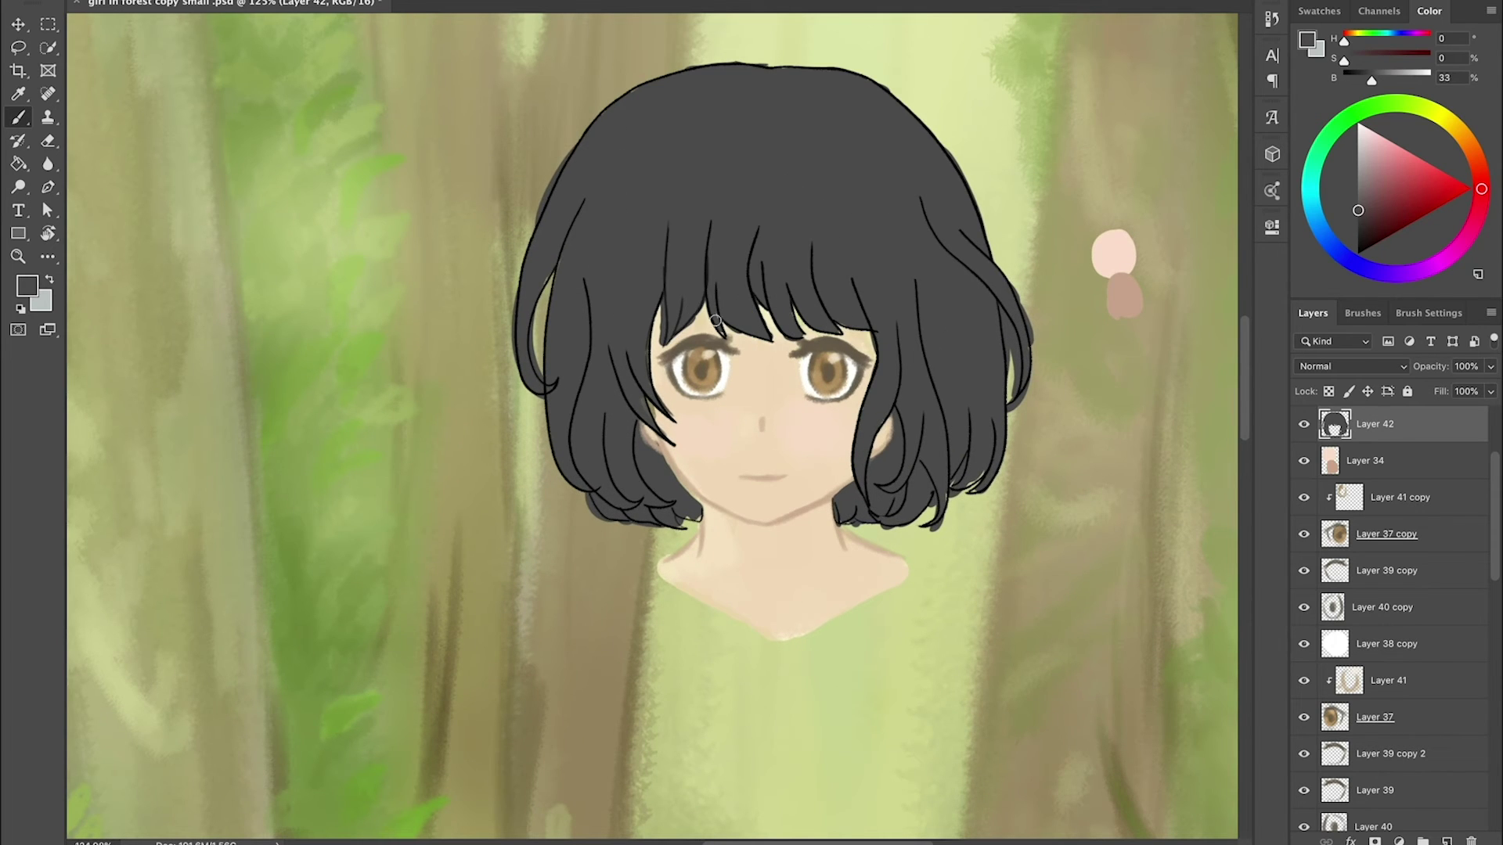
pyautogui.press('e')
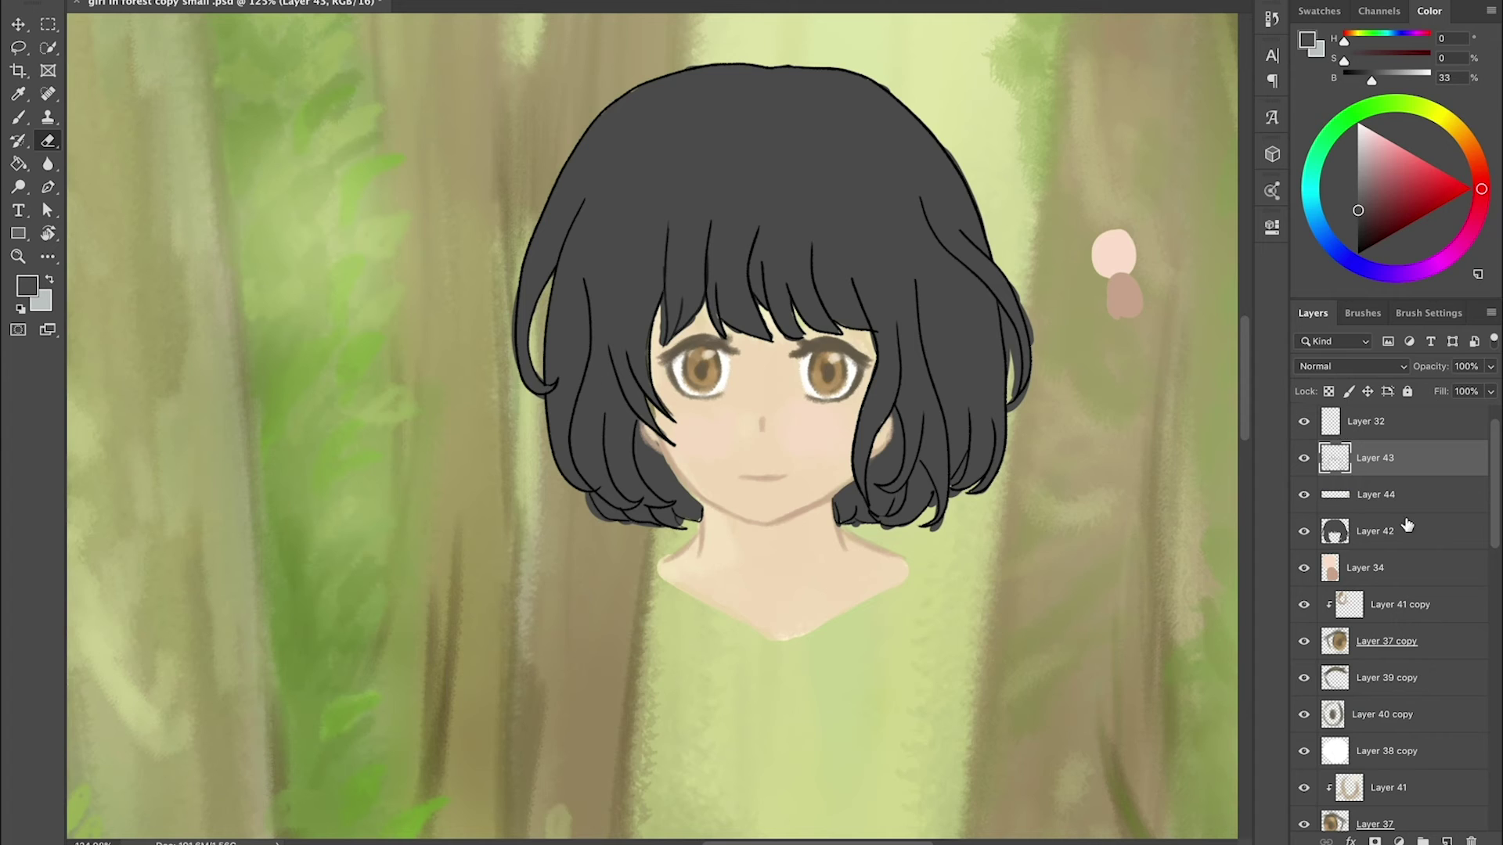
pyautogui.click(1406, 526)
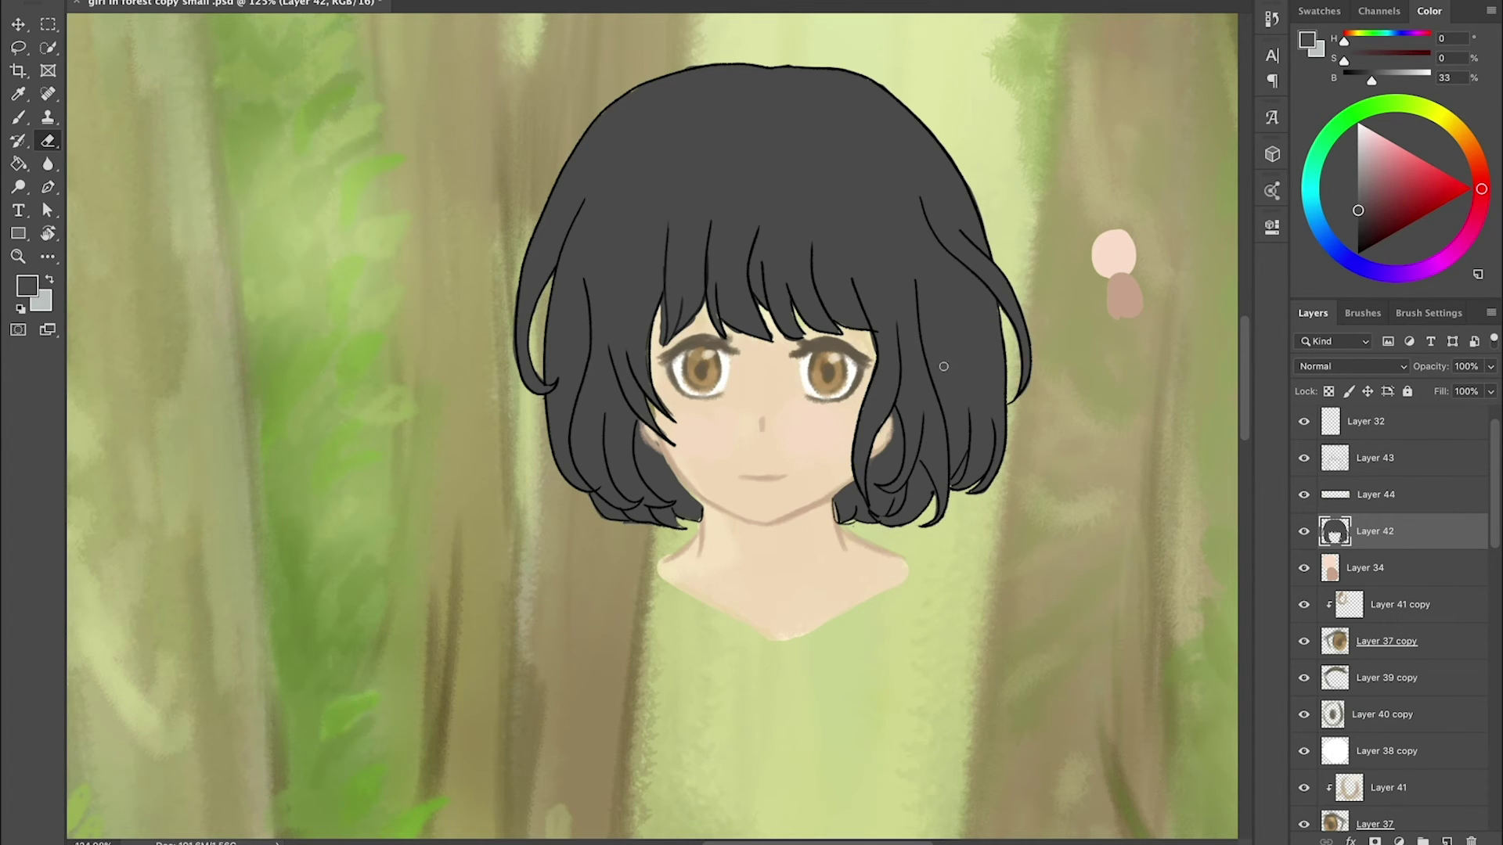
pyautogui.press('b')
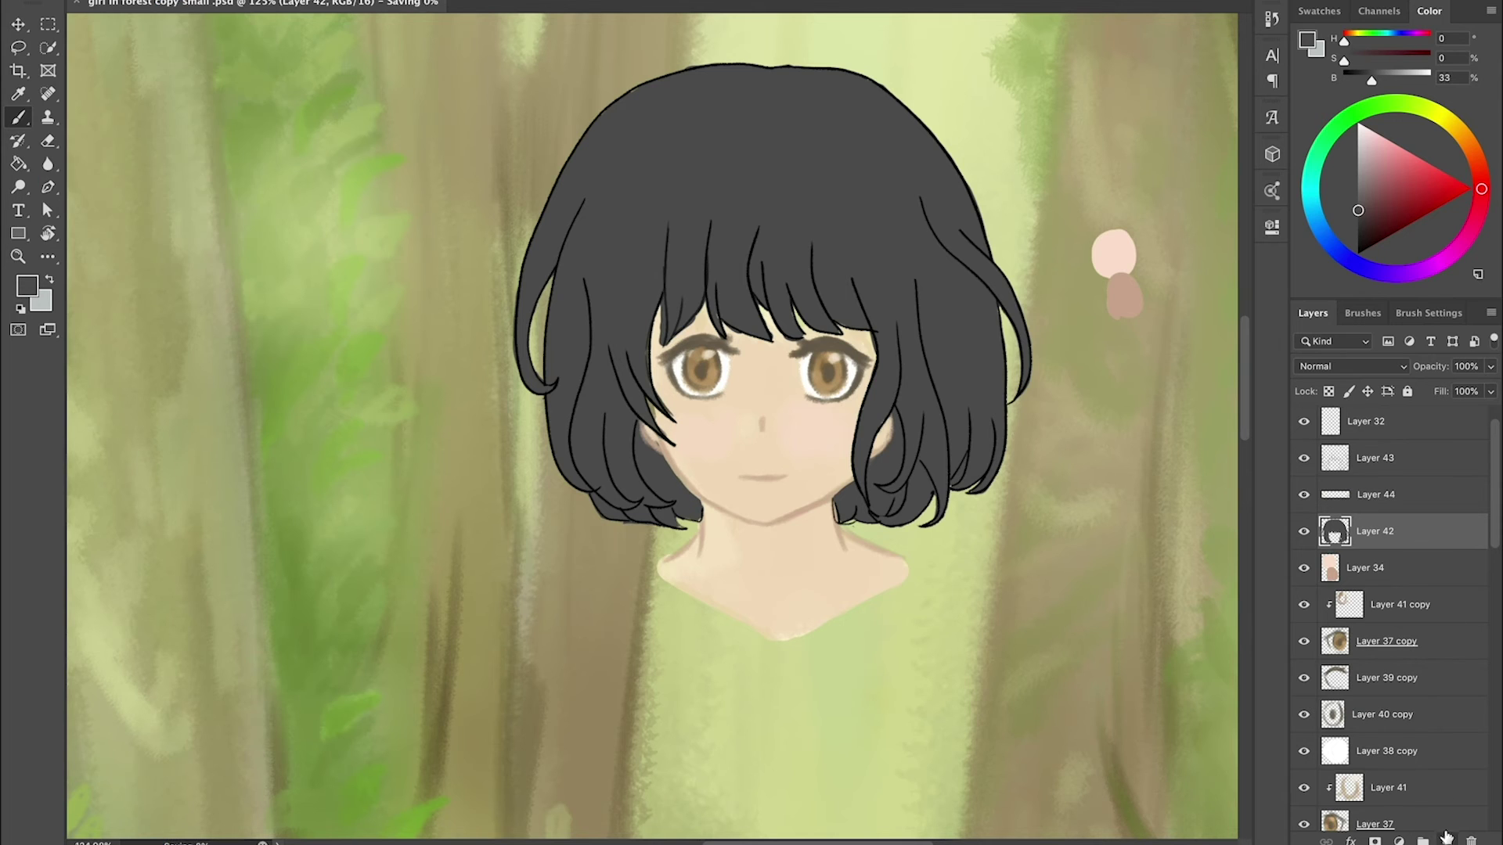
pyautogui.hotkey('ctrl', 'shift', 'alt', 'n')
pyautogui.hotkey('ctrl', 'alt', 'g')
pyautogui.press('i')
pyautogui.hotkey('ctrl', 's')
# - Paint dark olive-brown strokes along the hair edges on a new layer clipped to the hair
pyautogui.hotkey('ctrl', '0')
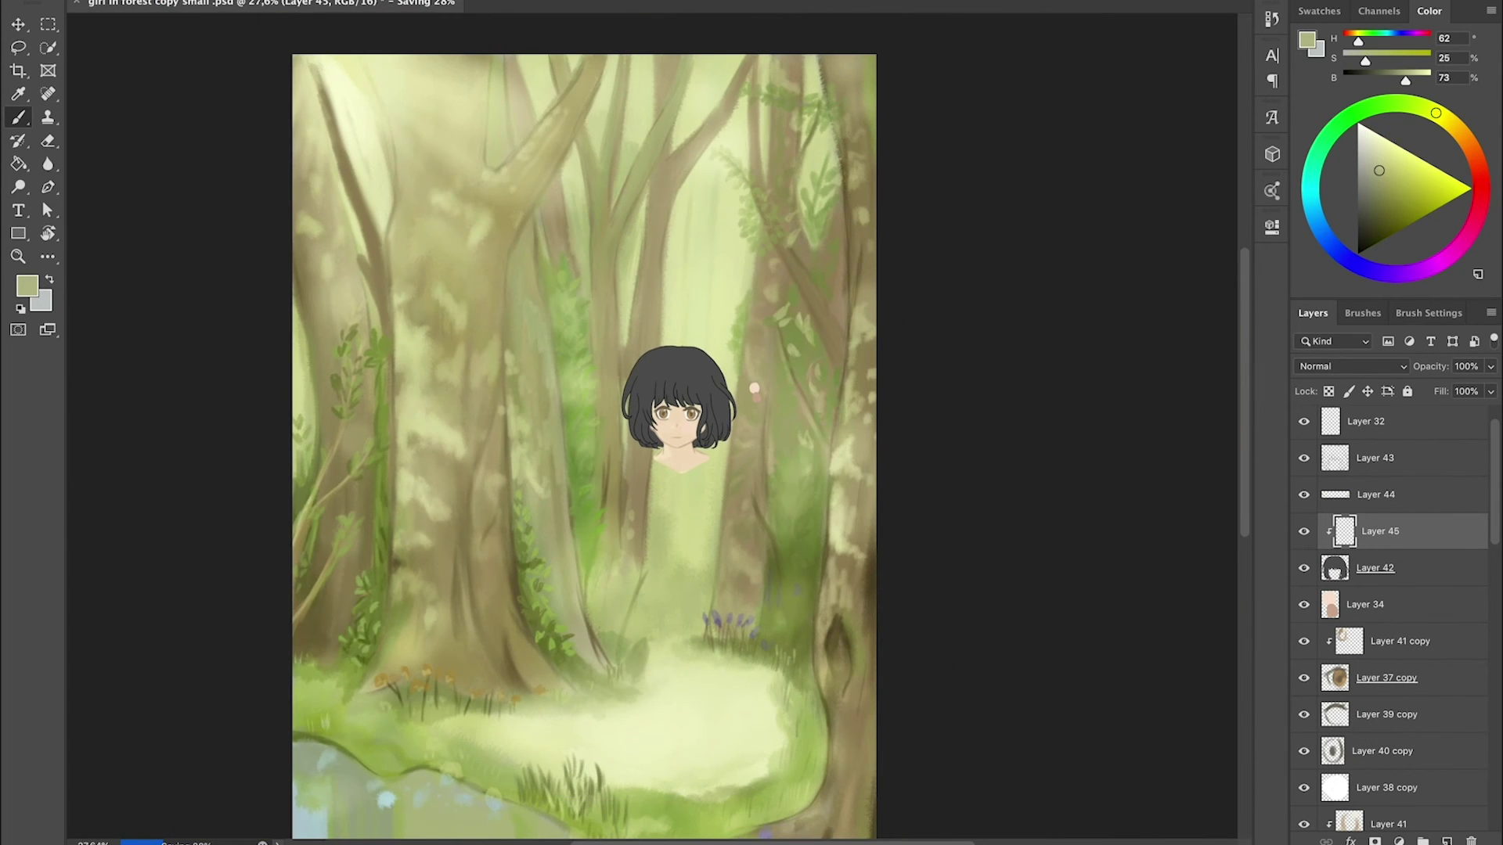
pyautogui.keyDown('alt'); pyautogui.click(661, 261); pyautogui.keyUp('alt')
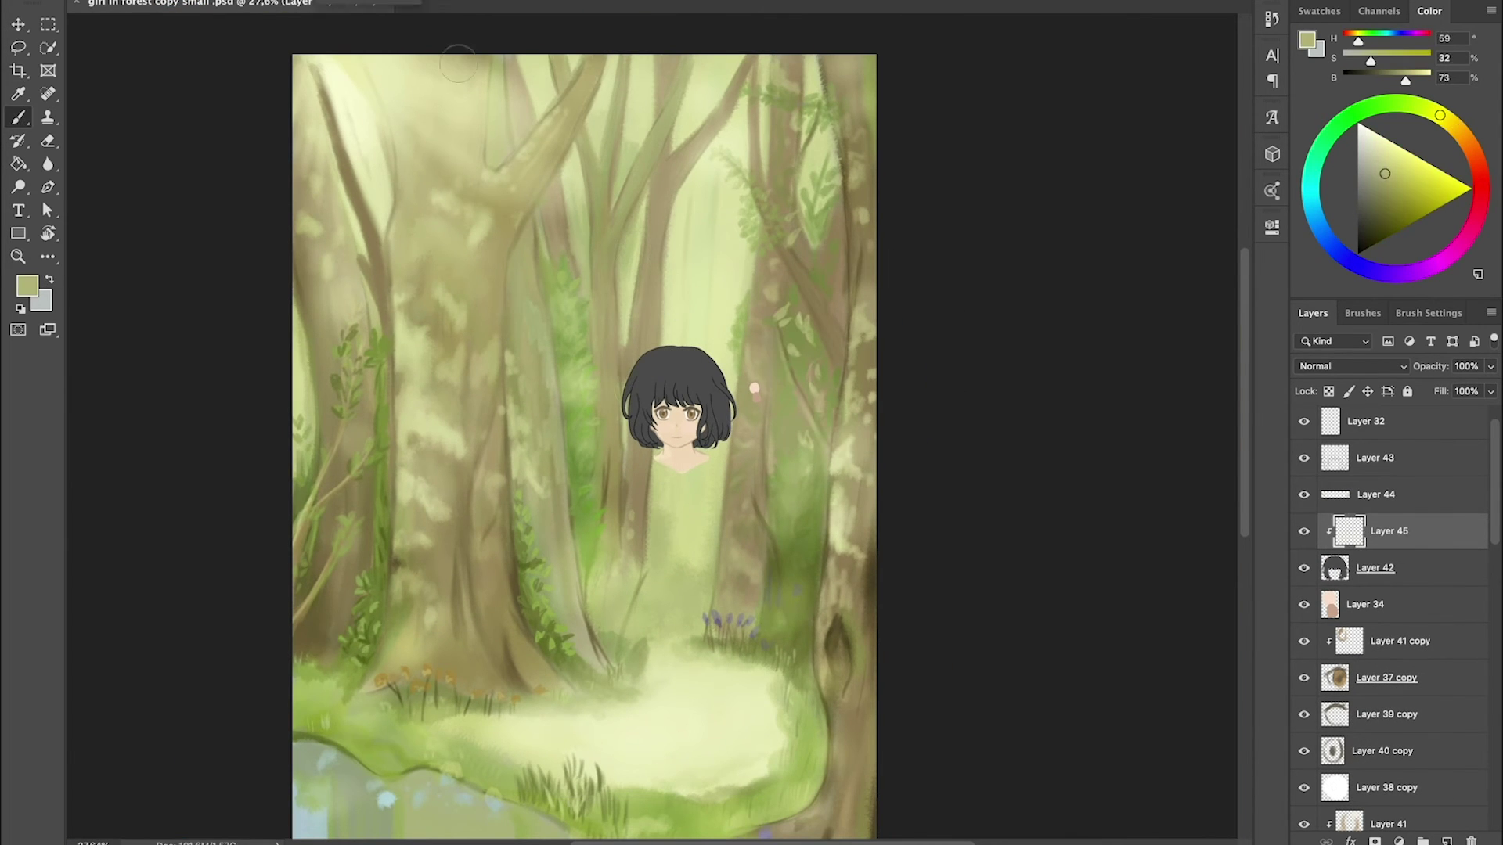
pyautogui.rightClick(639, 372)
pyautogui.press('Escape')
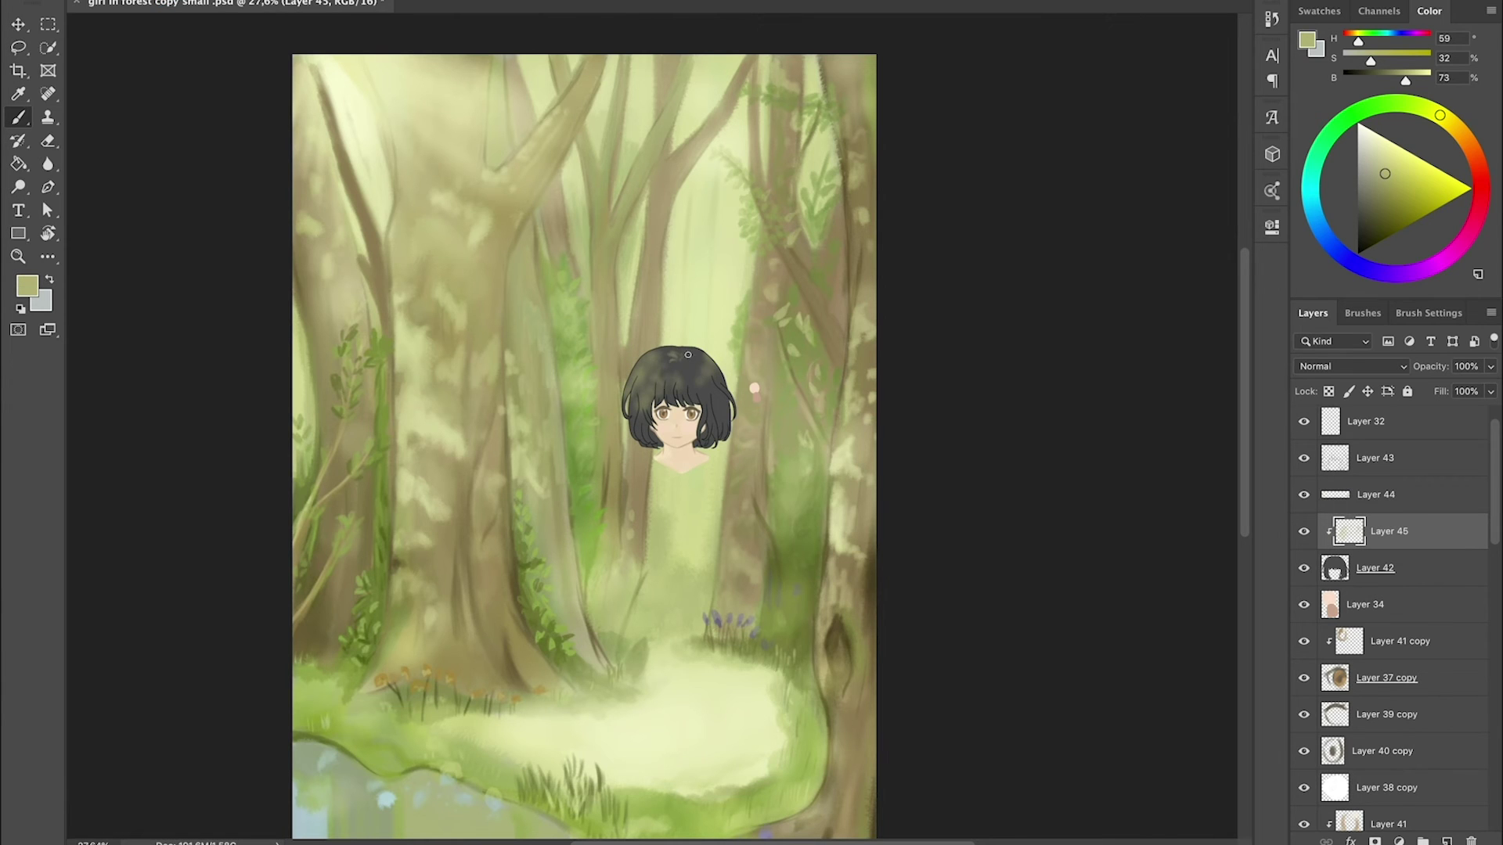
pyautogui.hotkey('ctrl', 'shift', 'alt', 'n')
pyautogui.keyDown('alt'); pyautogui.click(642, 426); pyautogui.keyUp('alt')
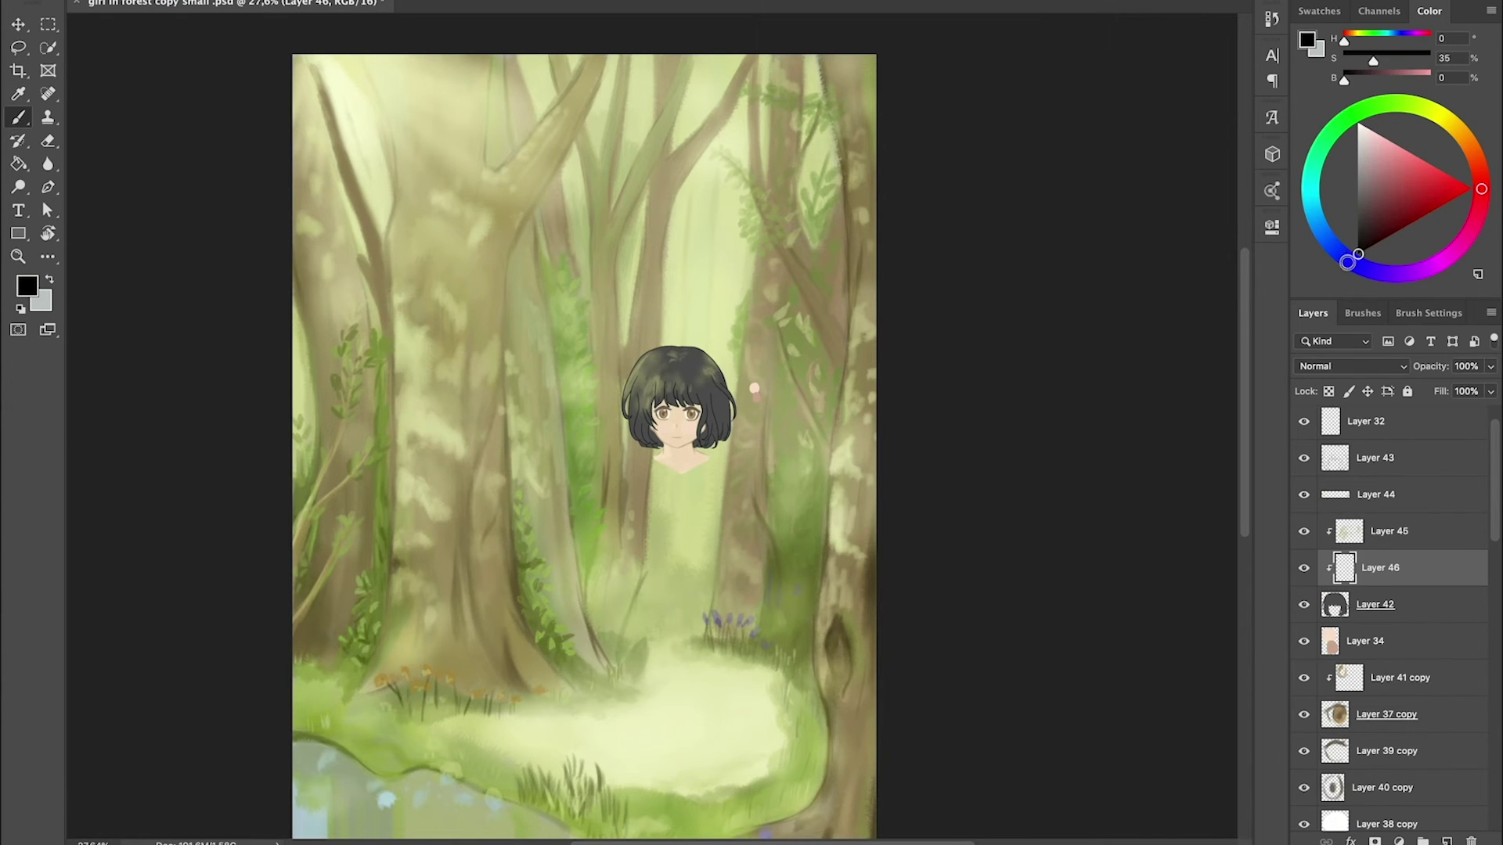
pyautogui.moveTo(697, 403)
pyautogui.mouseDown()
pyautogui.moveTo(704, 446)
pyautogui.moveTo(657, 446)
pyautogui.mouseUp()
pyautogui.moveTo(634, 368); pyautogui.dragTo(732, 438)
# - Set Layer 45 to Soft Light and hide it, and set Layer 46 to Multiply to darken the hair
pyautogui.click(1390, 531)
pyautogui.click(1350, 366)
pyautogui.click(1387, 508)
pyautogui.keyDown('alt'); pyautogui.click(698, 282); pyautogui.keyUp('alt')
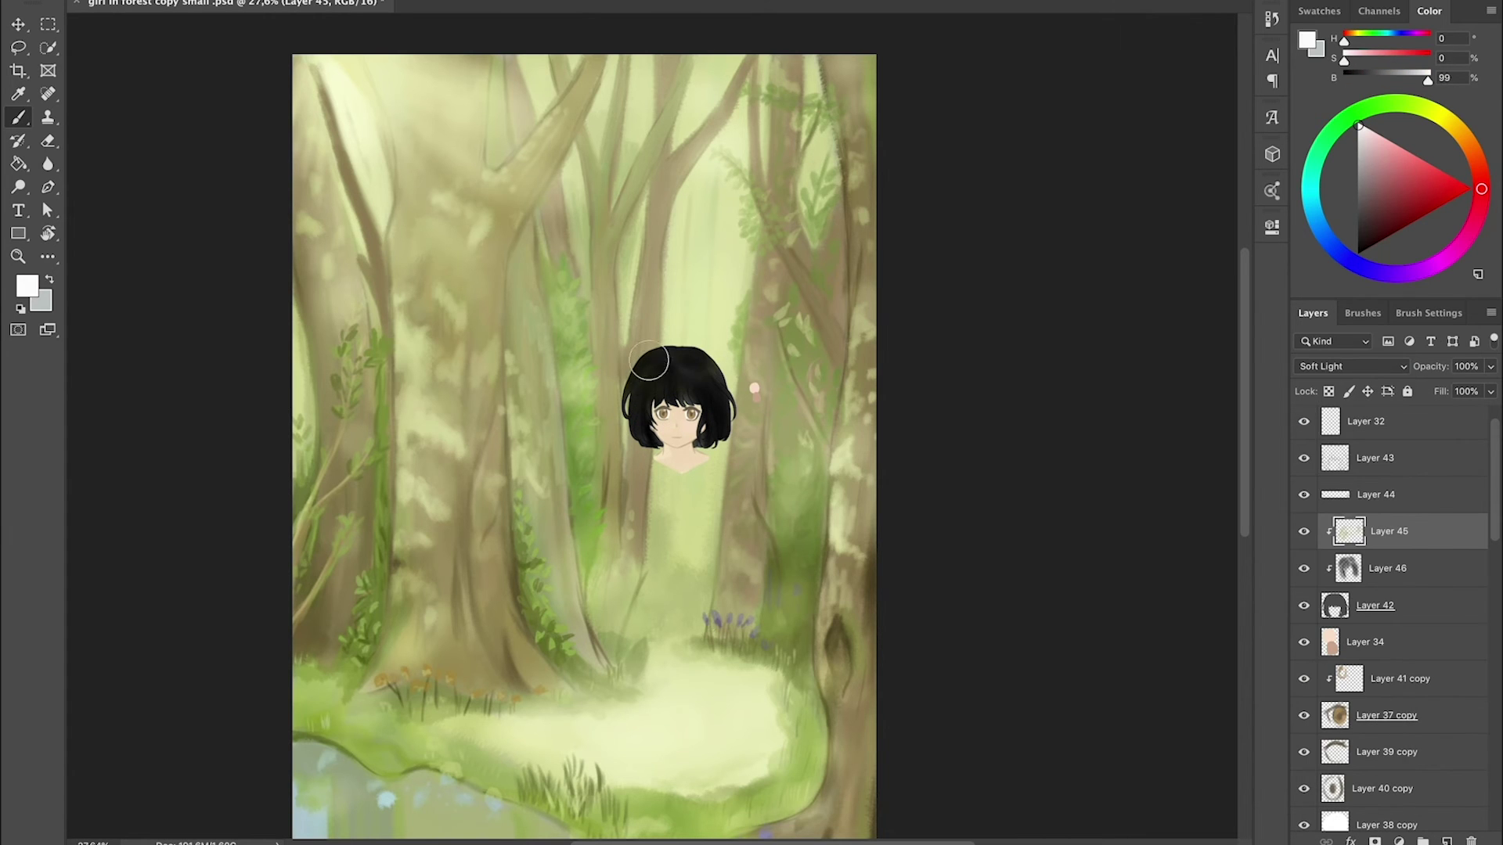
pyautogui.hotkey('alt', '[')
pyautogui.press('i')
pyautogui.press('b')
pyautogui.press('d')
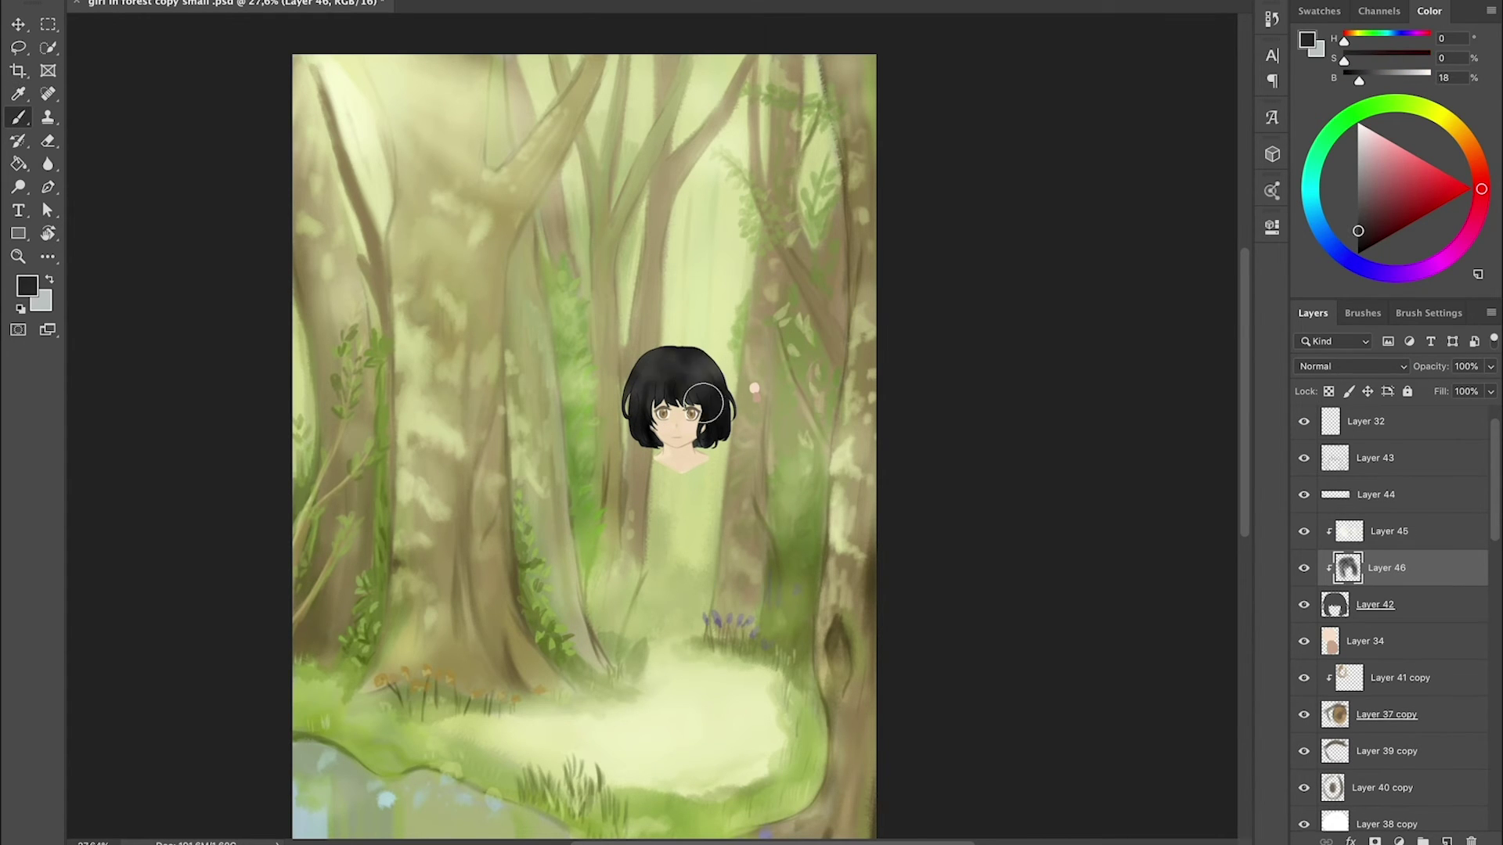
pyautogui.click(1303, 531)
pyautogui.click(1350, 367)
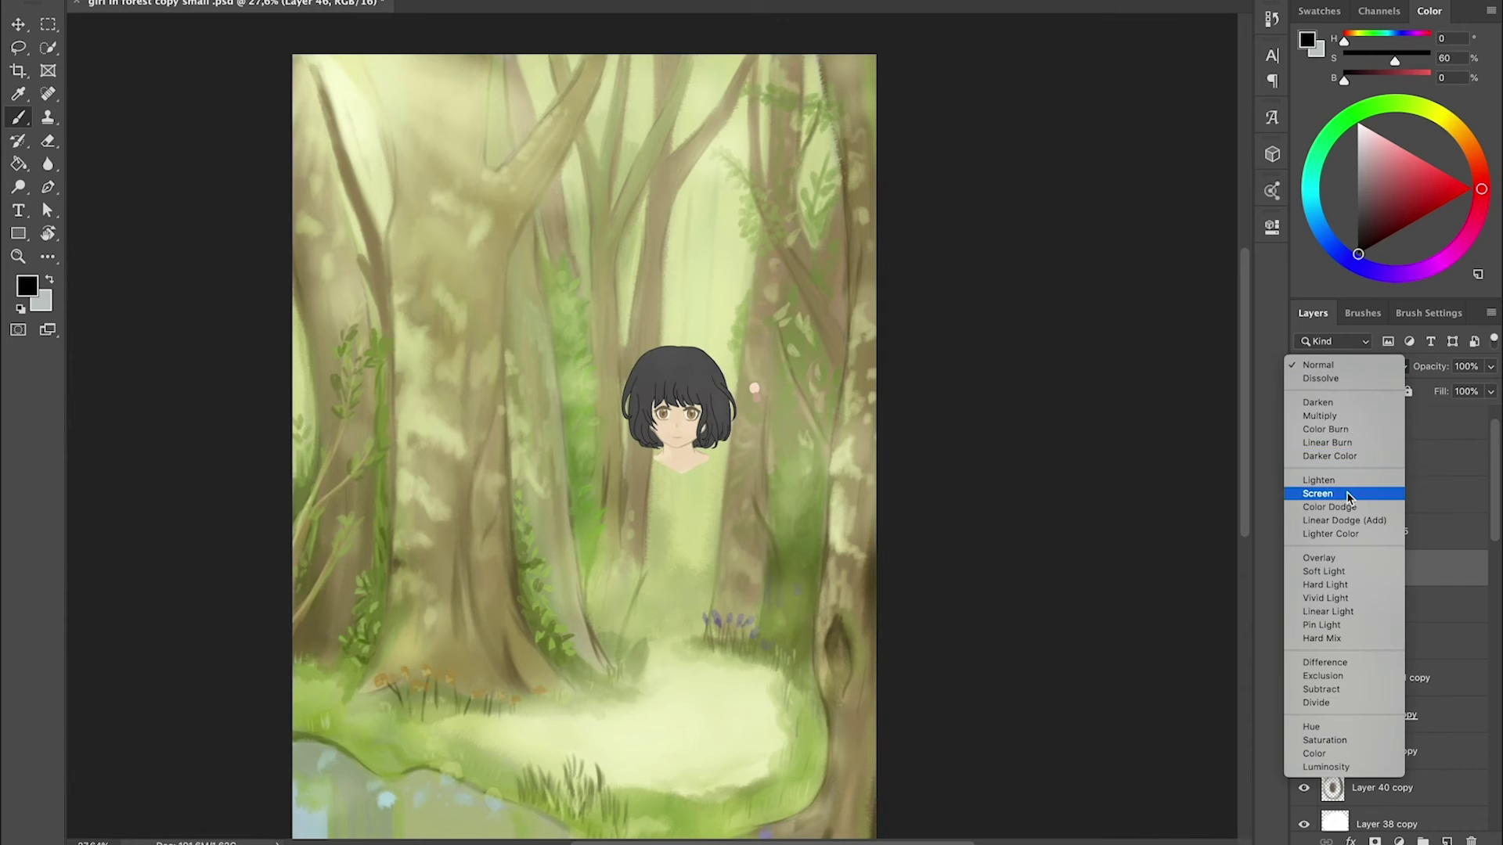
pyautogui.click(1331, 415)
# - Paint light grey-green patches across the top of the hair on a new clipped layer
pyautogui.keyDown('alt'); pyautogui.click(650, 446); pyautogui.keyUp('alt')
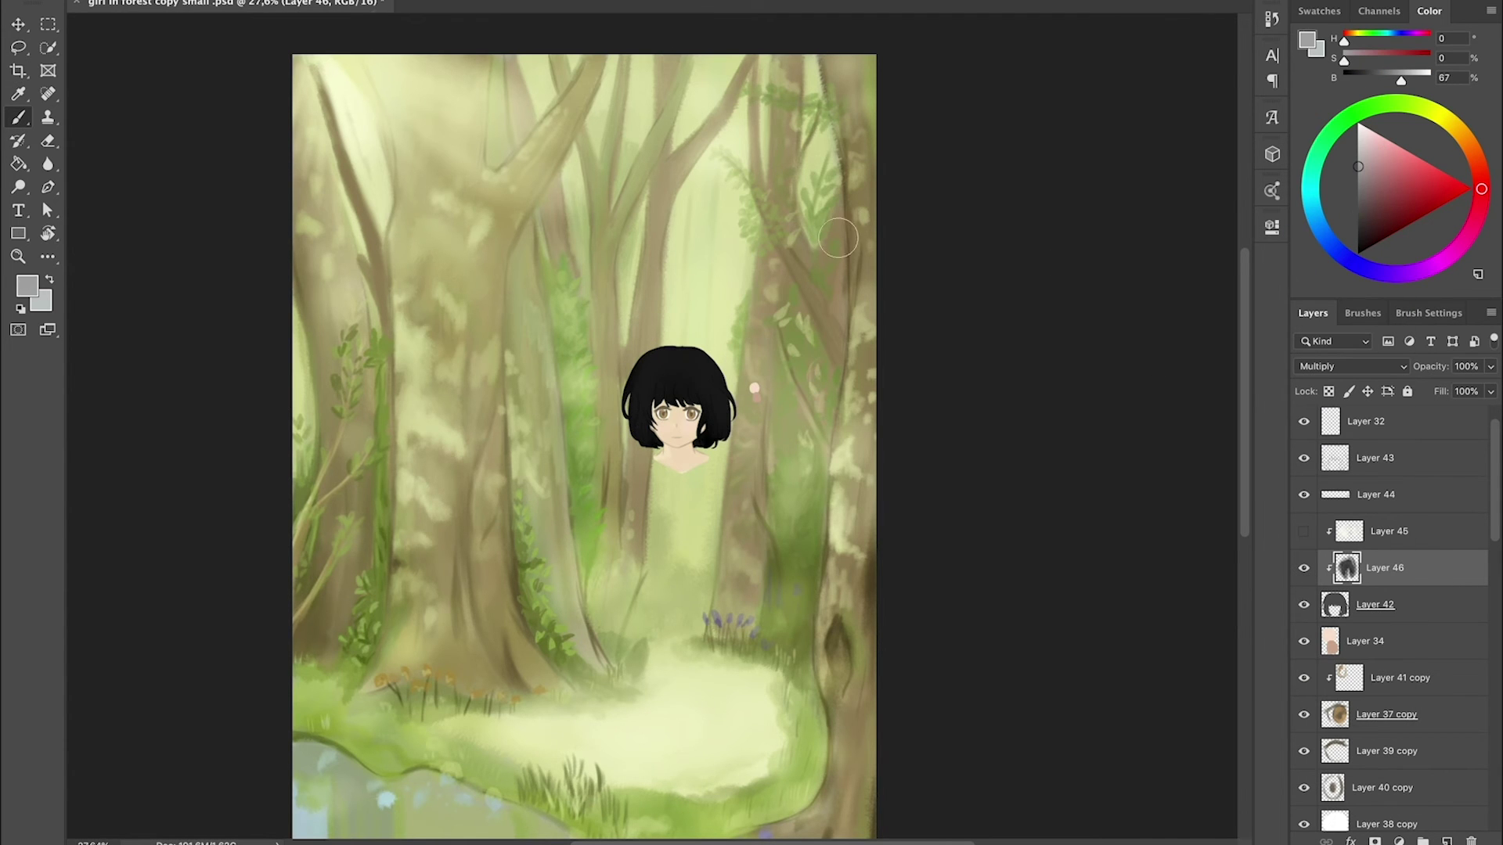
pyautogui.keyDown('alt'); pyautogui.scroll(5, 650, 442); pyautogui.keyUp('alt')
pyautogui.hotkey('ctrl', 'shift', 'alt', 'n')
pyautogui.keyDown('alt'); pyautogui.click(751, 673); pyautogui.keyUp('alt')
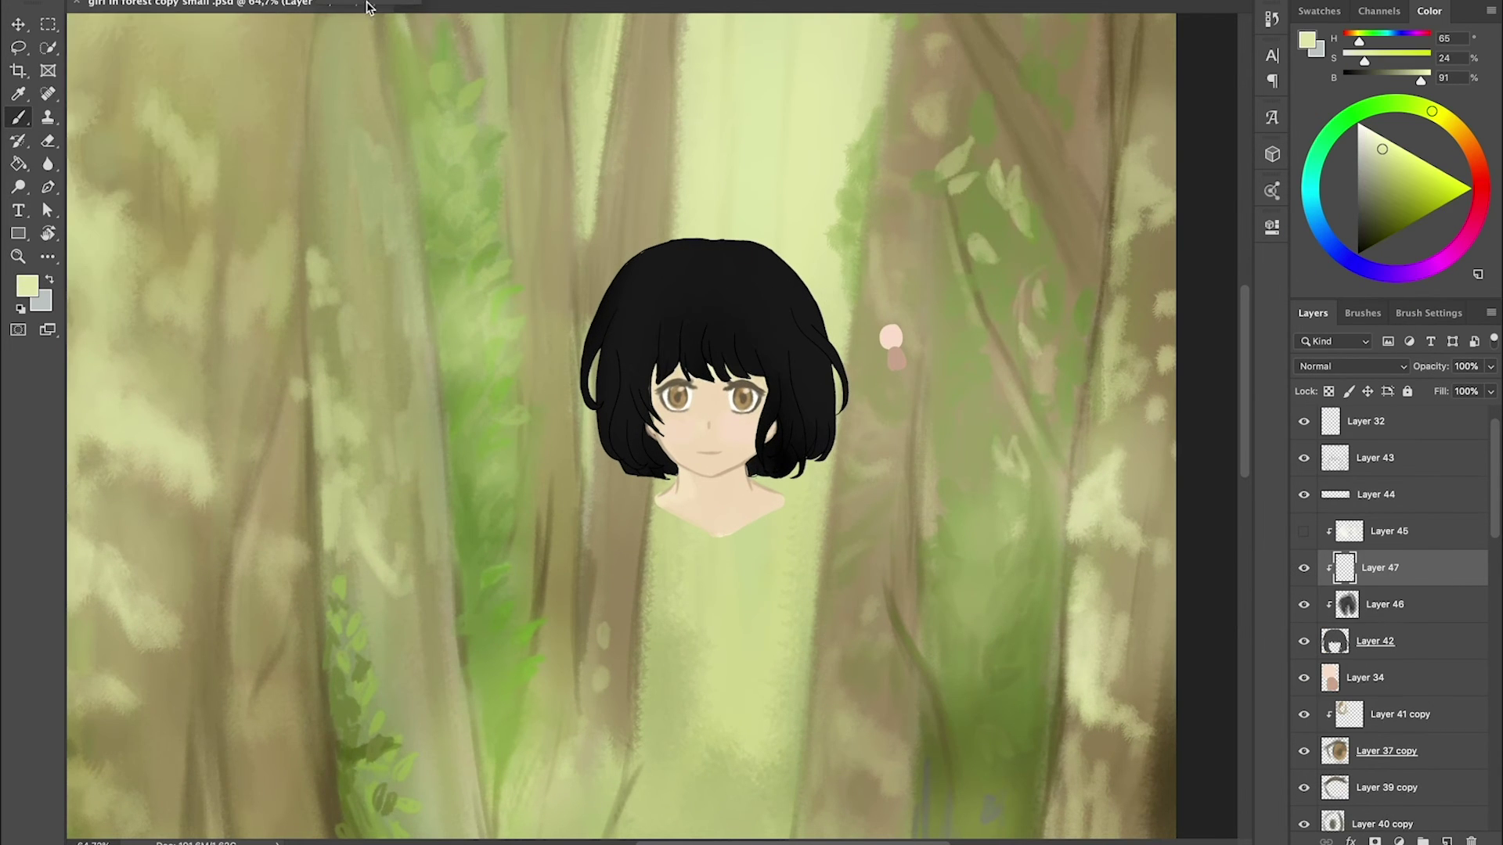
pyautogui.moveTo(681, 281)
pyautogui.mouseDown()
pyautogui.moveTo(732, 252)
pyautogui.moveTo(782, 313)
pyautogui.mouseUp()
pyautogui.moveTo(681, 317); pyautogui.dragTo(595, 336)
pyautogui.moveTo(614, 321)
pyautogui.mouseDown()
pyautogui.moveTo(624, 272)
pyautogui.moveTo(614, 368)
pyautogui.moveTo(649, 259)
pyautogui.moveTo(669, 325)
pyautogui.mouseUp()
pyautogui.moveTo(611, 274); pyautogui.dragTo(634, 363)
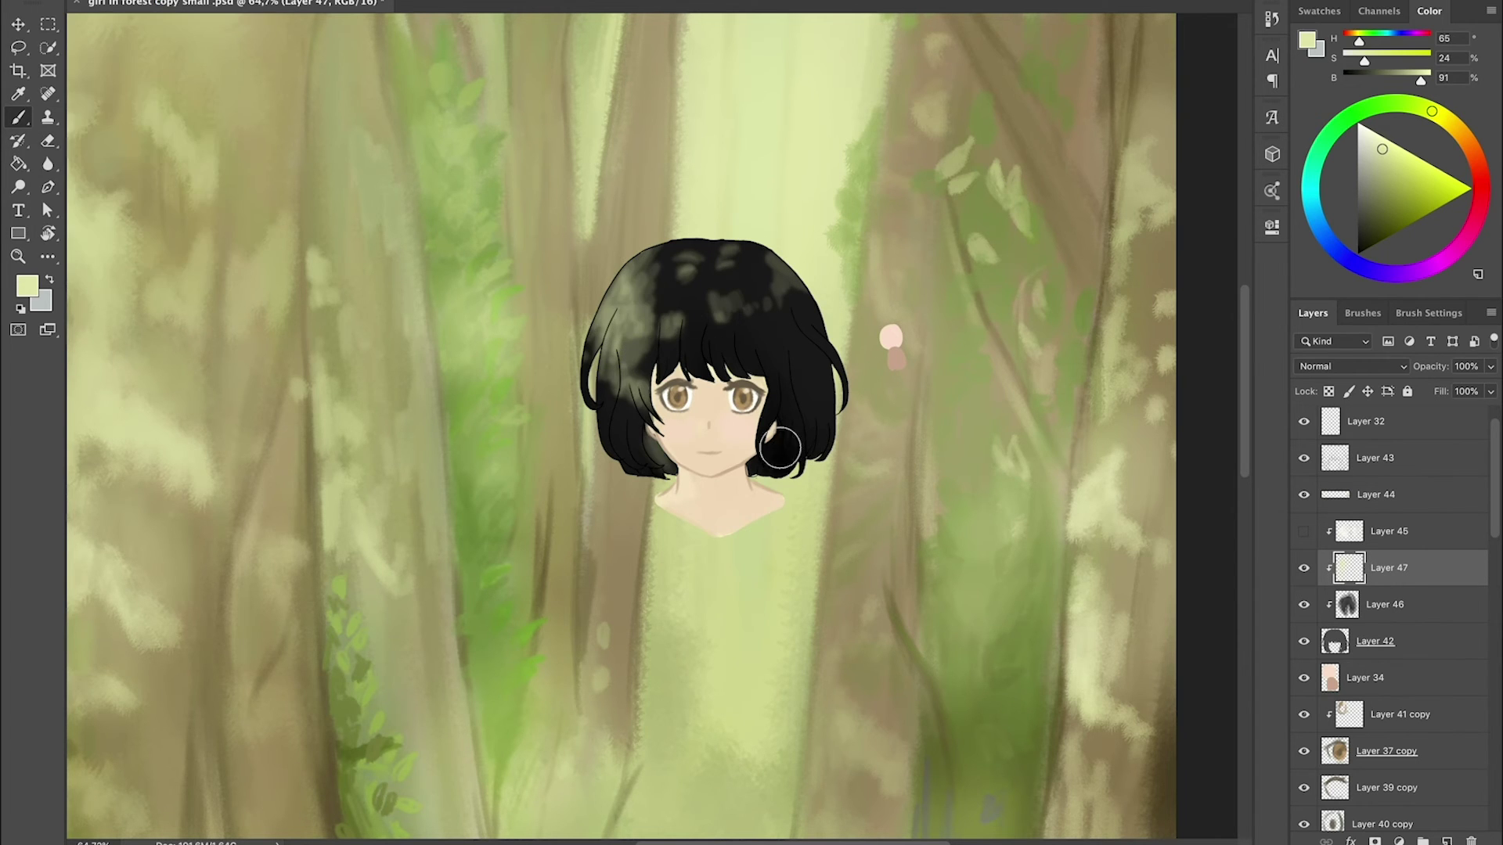
pyautogui.moveTo(783, 436); pyautogui.dragTo(782, 348)
# - Lower the hair highlight layer's opacity to 76%
pyautogui.scroll(-3, 778, 363)
pyautogui.moveTo(1431, 366); pyautogui.dragTo(1391, 349)
pyautogui.scroll(2, 681, 376)
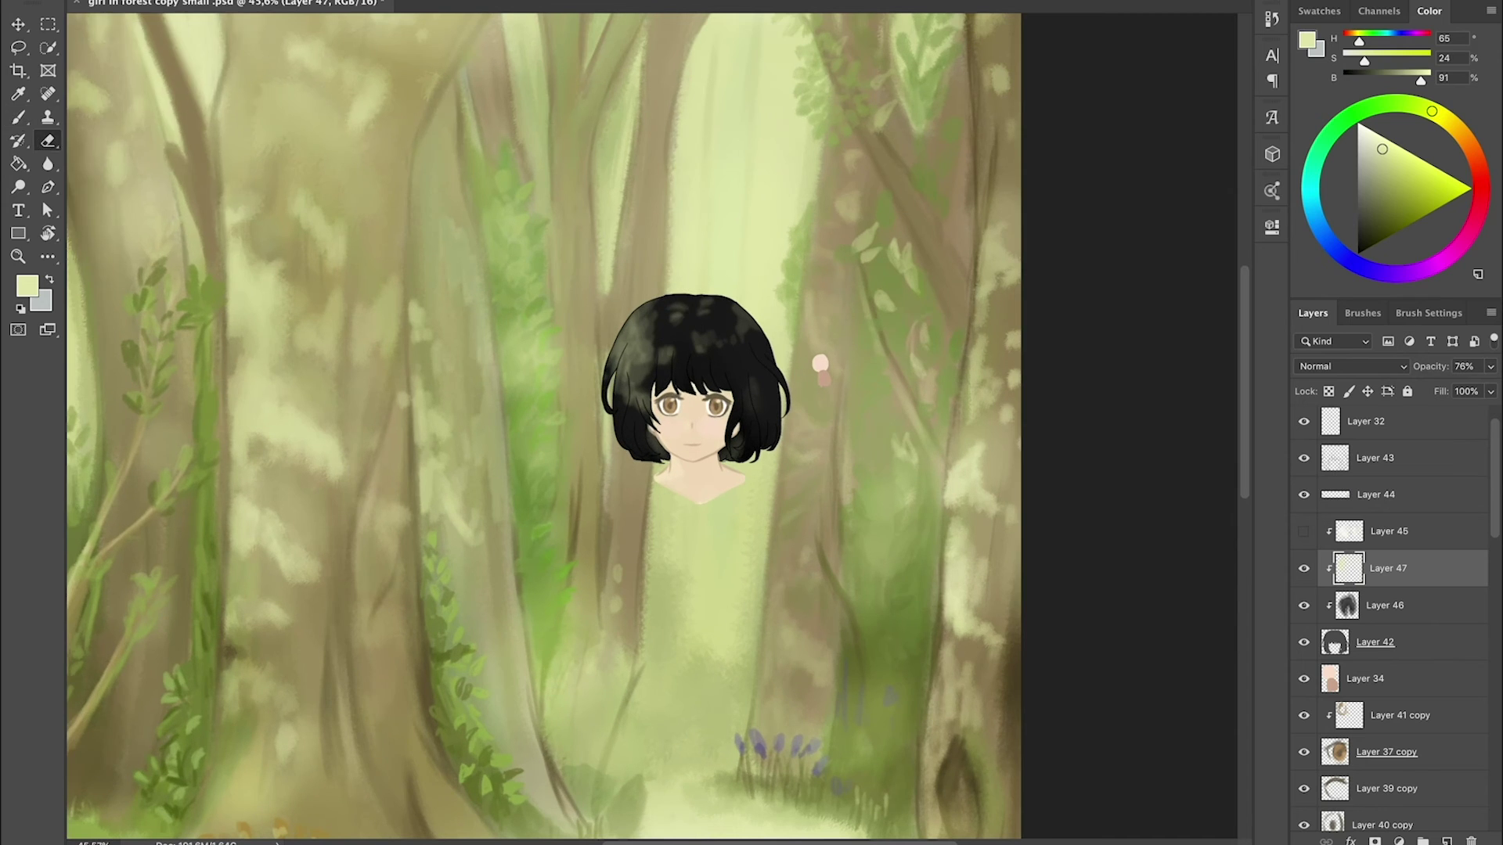
pyautogui.press('e')
pyautogui.press('b')
# - Add new clipped layers and sample a dark olive colour ready for eye details
pyautogui.keyDown('alt'); pyautogui.click(630, 344); pyautogui.keyUp('alt')
pyautogui.hotkey('ctrl', 'shift', 'n')
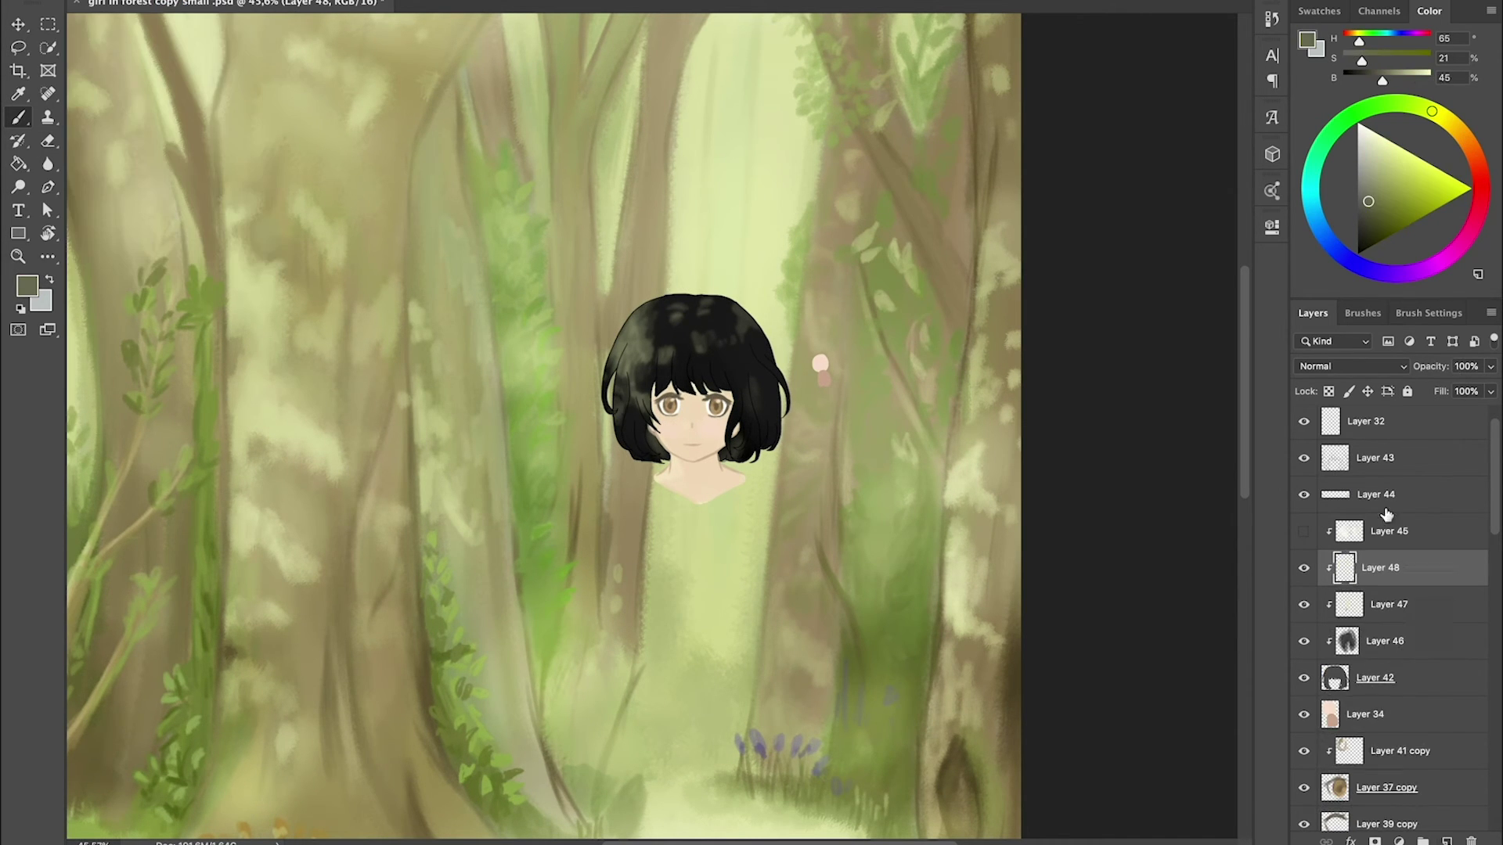
pyautogui.click(1375, 458)
pyautogui.scroll(-3, 1394, 626)
pyautogui.click(1375, 592)
# - Draw black lashes on both upper eyelids and dark red frames around both lenses
pyautogui.press('d')
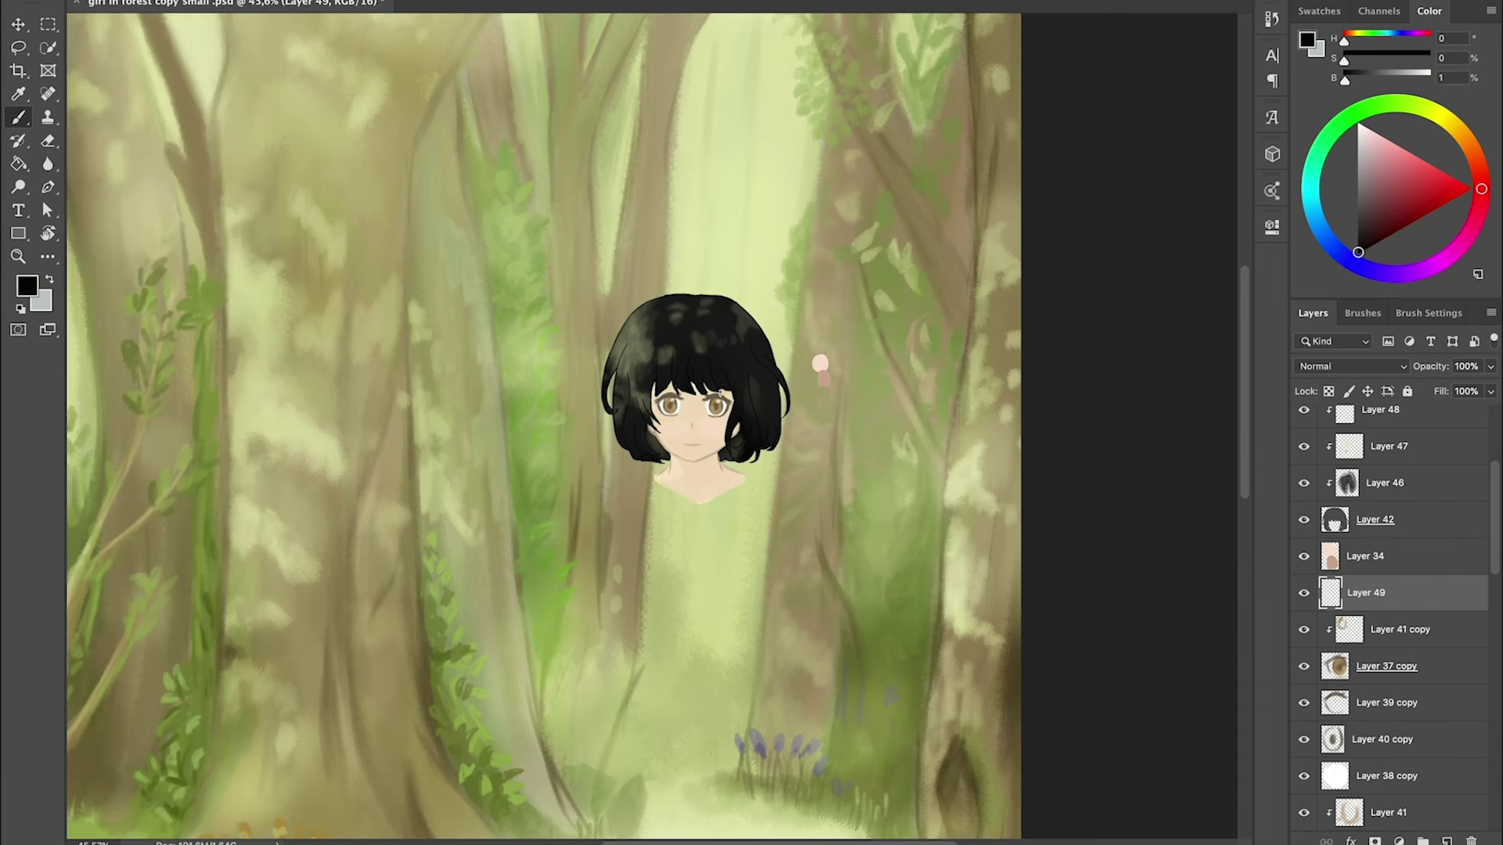
pyautogui.hotkey('ctrl', 'shift', 'alt', 'n')
pyautogui.scroll(5, 830, 321)
pyautogui.moveTo(799, 350)
pyautogui.mouseDown()
pyautogui.moveTo(857, 344)
pyautogui.moveTo(863, 362)
pyautogui.mouseUp()
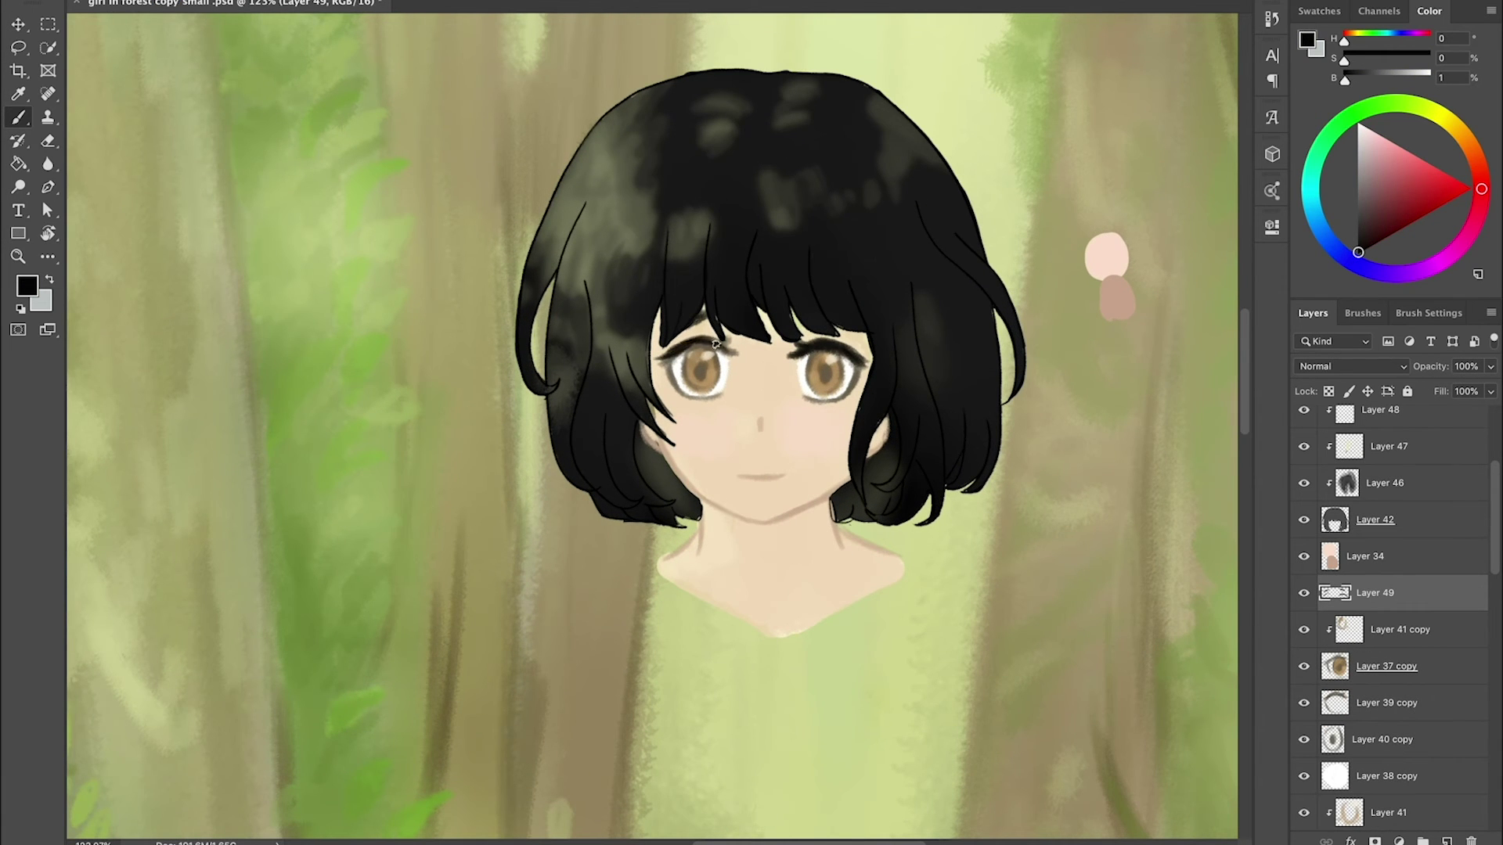
pyautogui.moveTo(662, 361); pyautogui.dragTo(708, 359)
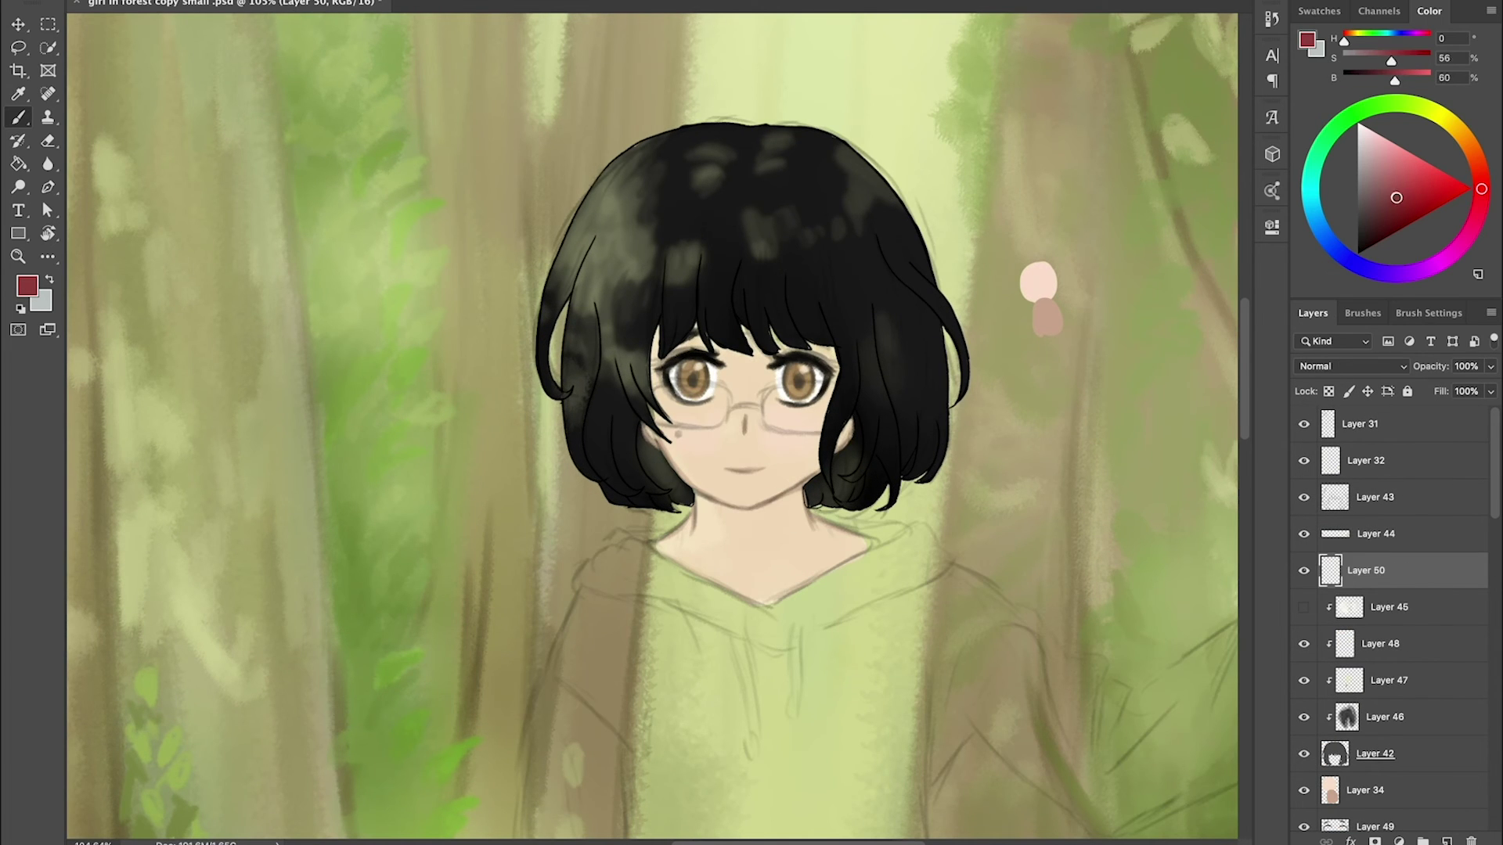
pyautogui.moveTo(774, 387); pyautogui.dragTo(765, 413)
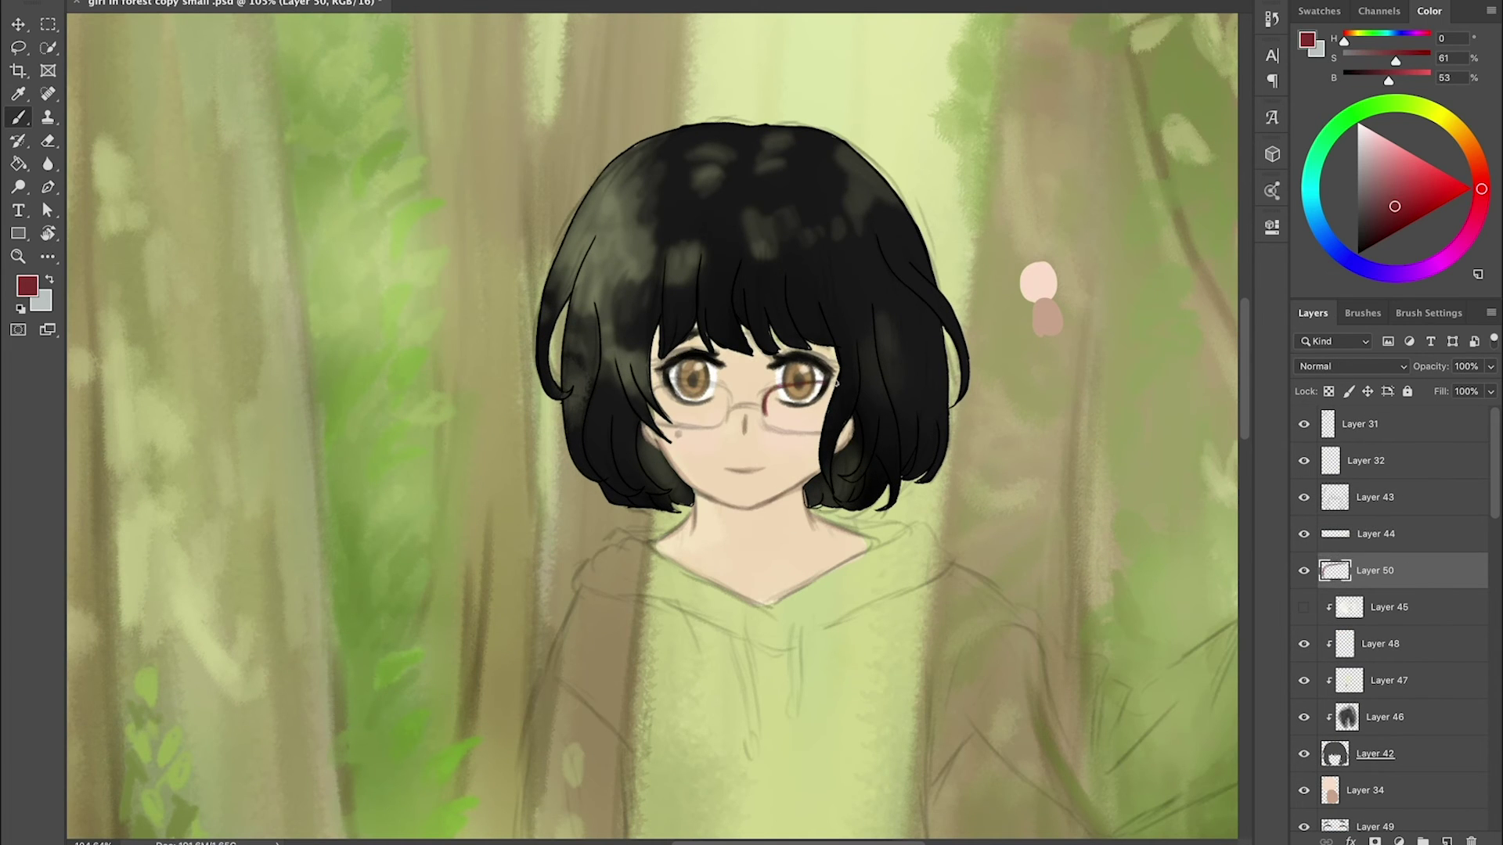
pyautogui.moveTo(652, 386); pyautogui.dragTo(721, 415)
pyautogui.keyDown('alt'); pyautogui.click(689, 424); pyautogui.keyUp('alt')
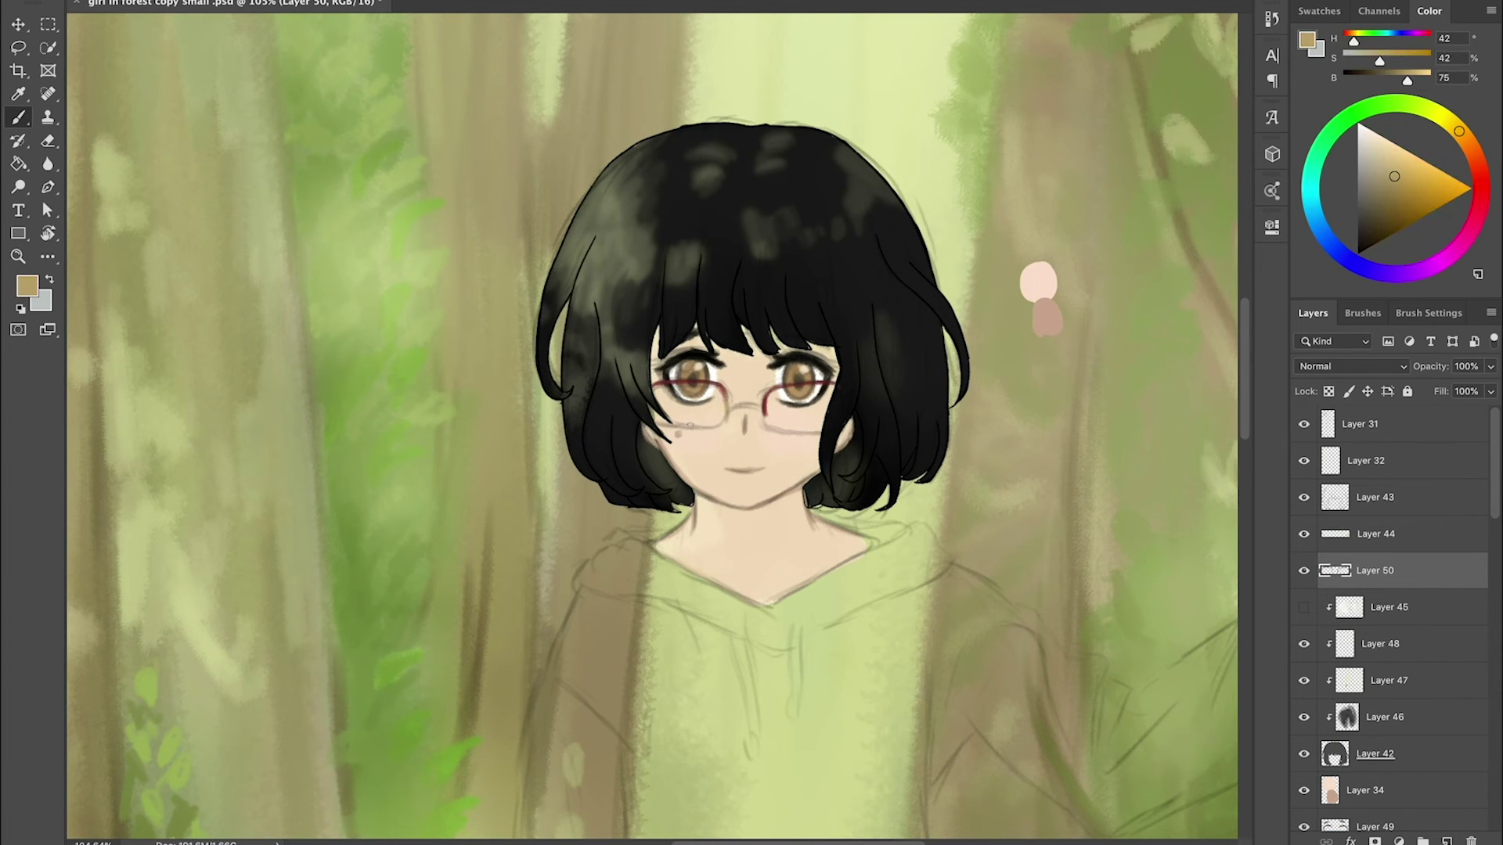
# - Paint whitish light-grey glare across both lenses on a new layer and hide the sketch
pyautogui.hotkey('ctrl', 'shift', 'alt', 'n')
pyautogui.hotkey('ctrl', '[')
pyautogui.keyDown('alt'); pyautogui.click(798, 415); pyautogui.keyUp('alt')
pyautogui.moveTo(666, 376); pyautogui.dragTo(822, 407)
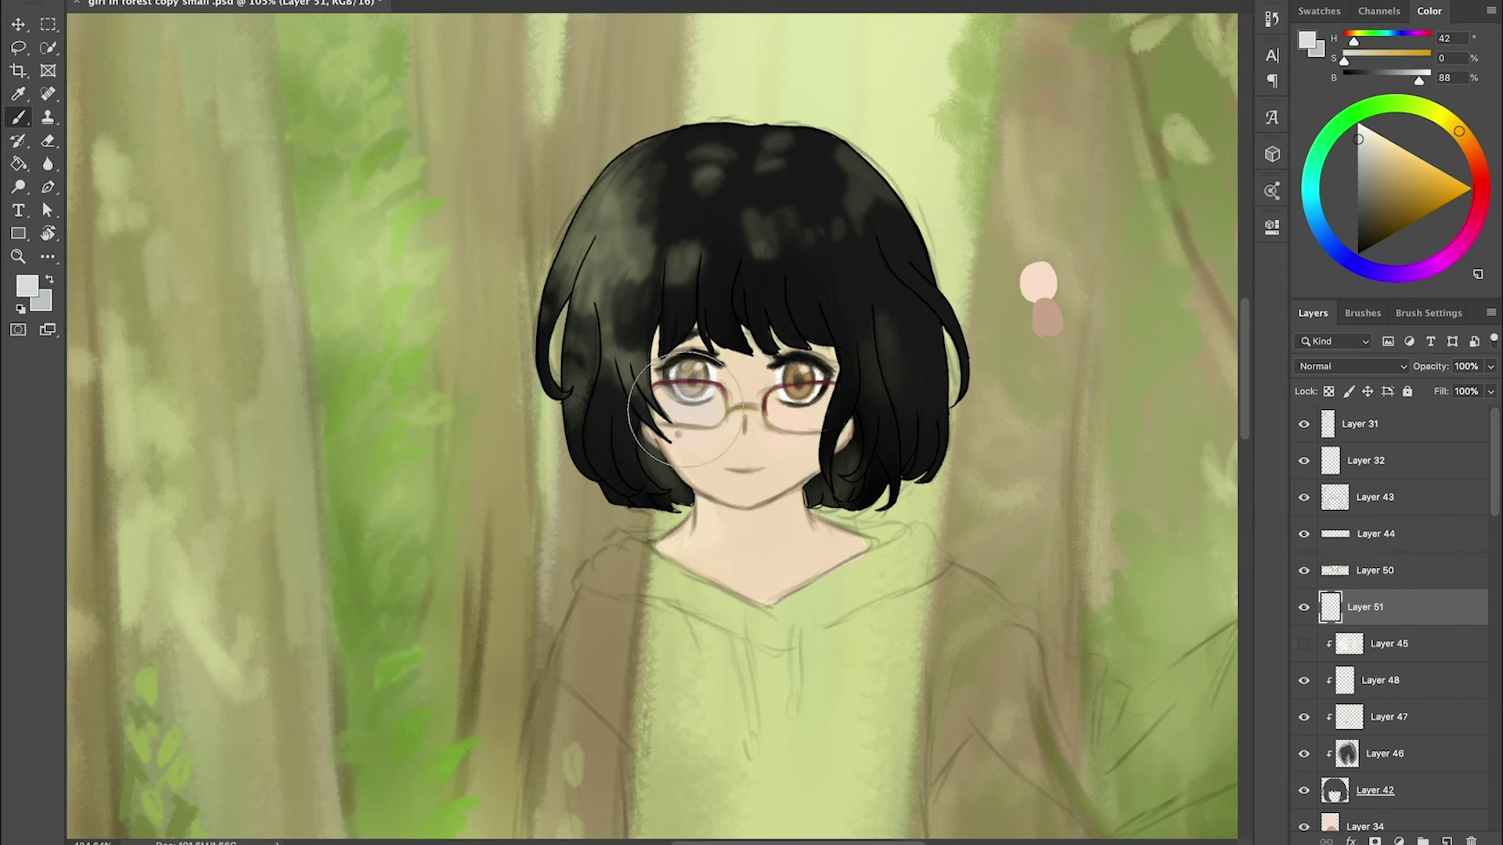
pyautogui.press('e')
pyautogui.click(1304, 423)
# - Add a green lens tint on a layer clipped to the glare at 68% opacity
pyautogui.hotkey('ctrl', 'shift', 'alt', 'n')
pyautogui.hotkey('ctrl', 'alt', 'g')
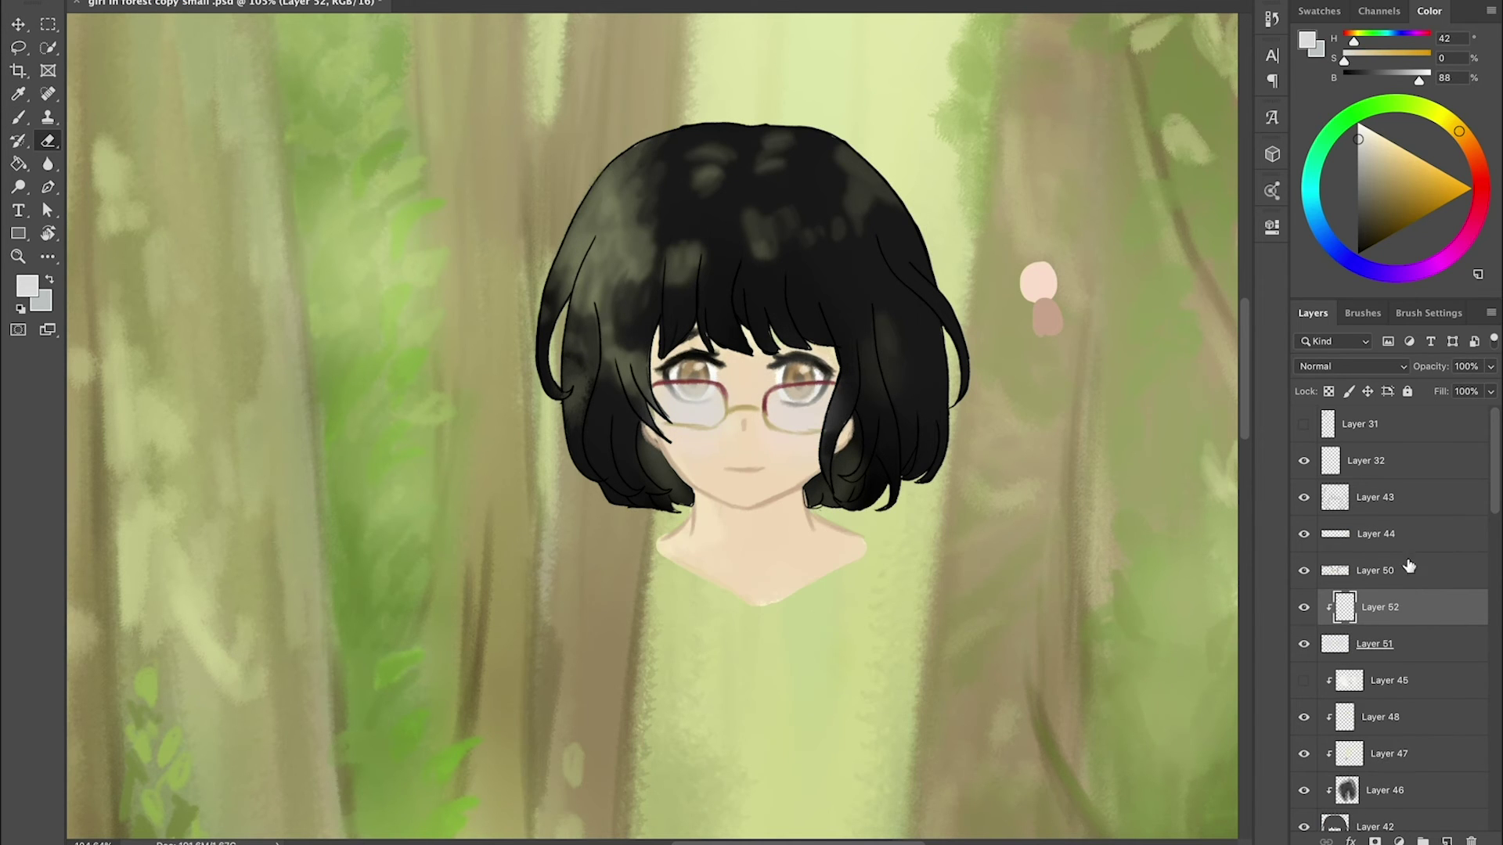
pyautogui.press('i')
pyautogui.click(876, 104)
pyautogui.press('b')
pyautogui.scroll(-3, 877, 104)
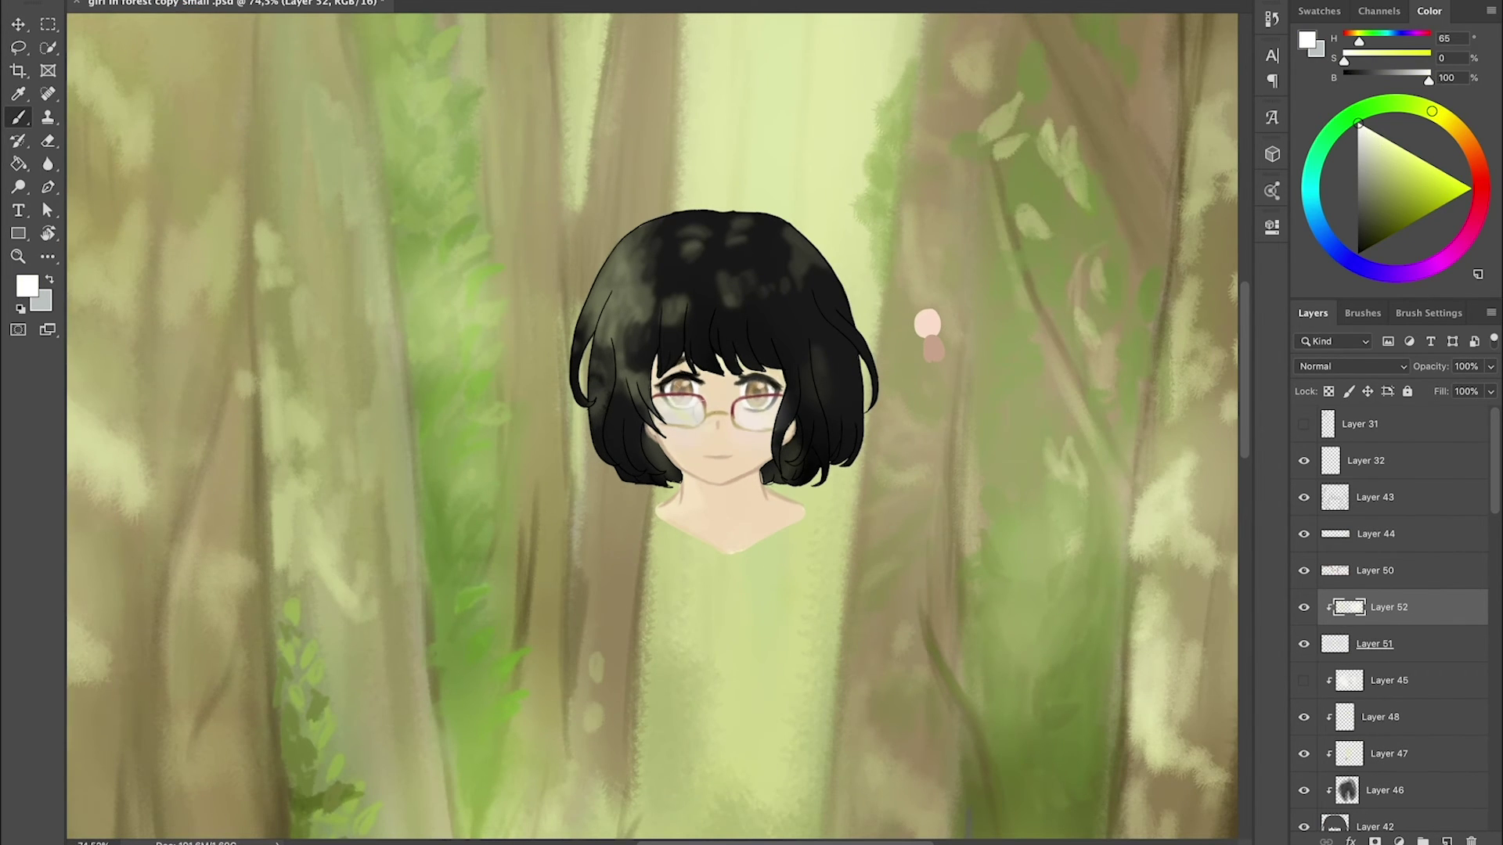
pyautogui.rightClick(642, 392)
pyautogui.keyDown('alt'); pyautogui.click(642, 391); pyautogui.keyUp('alt')
pyautogui.scroll(-3, 689, 407)
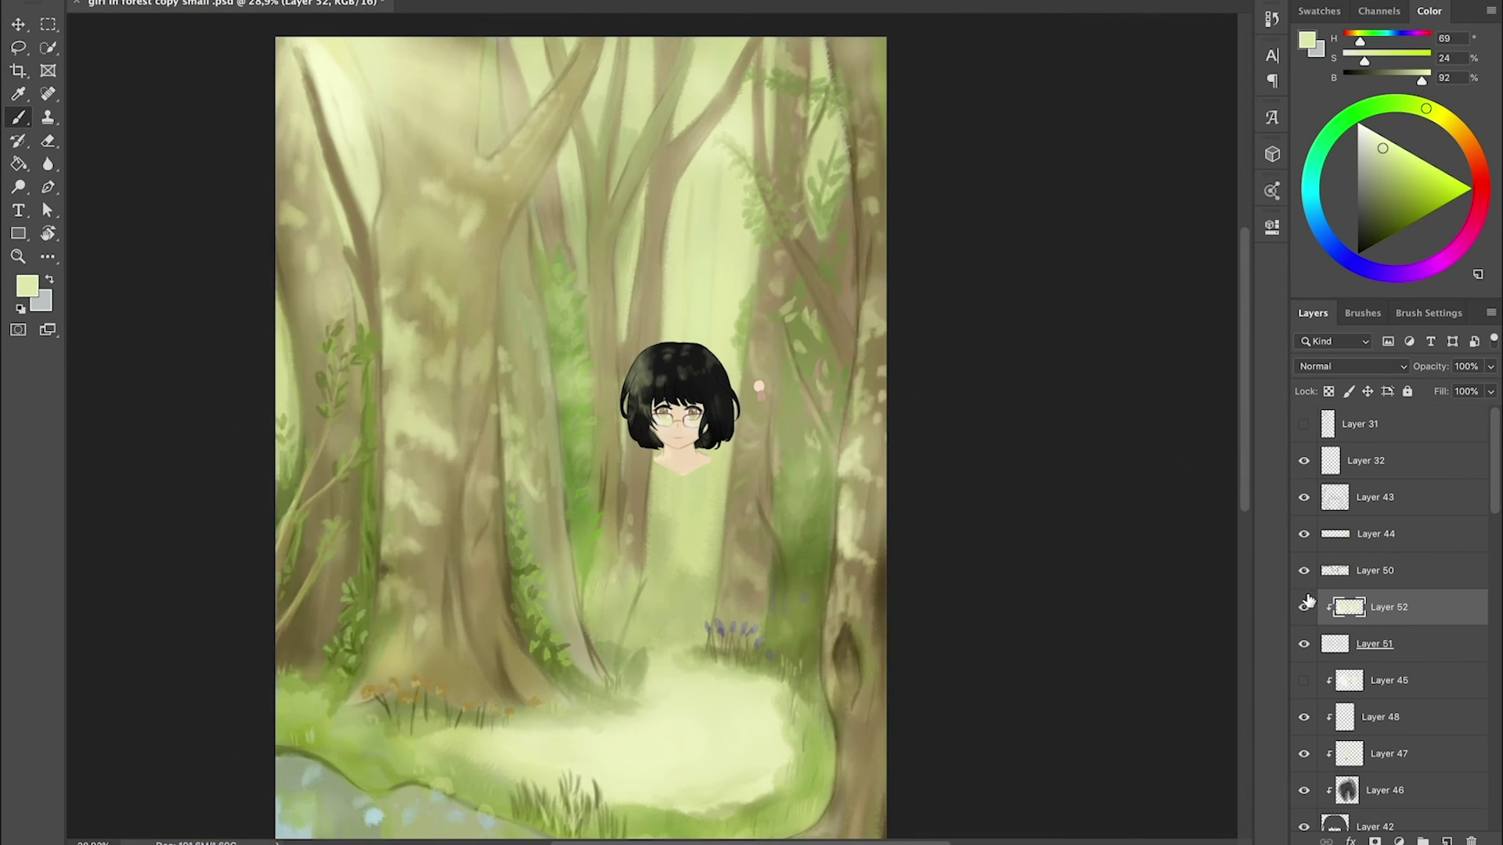
pyautogui.press('6')
pyautogui.press('8')
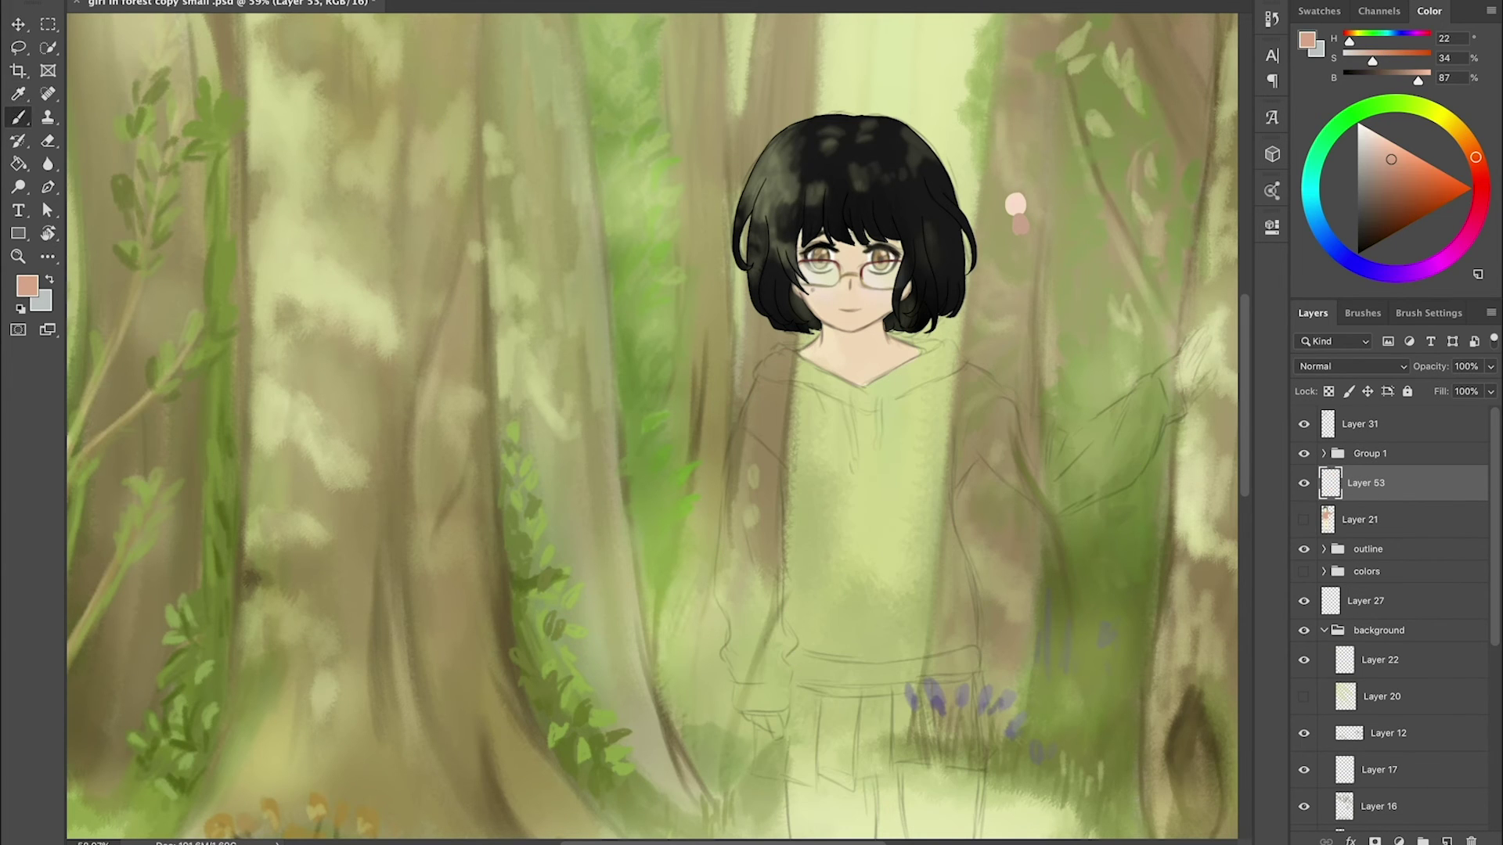
# - Paint salmon pink over the hoodie body, both sleeves and the right shoulder edge
pyautogui.moveTo(915, 372)
pyautogui.mouseDown()
pyautogui.moveTo(791, 439)
pyautogui.moveTo(806, 657)
pyautogui.moveTo(908, 579)
pyautogui.moveTo(941, 631)
pyautogui.mouseUp()
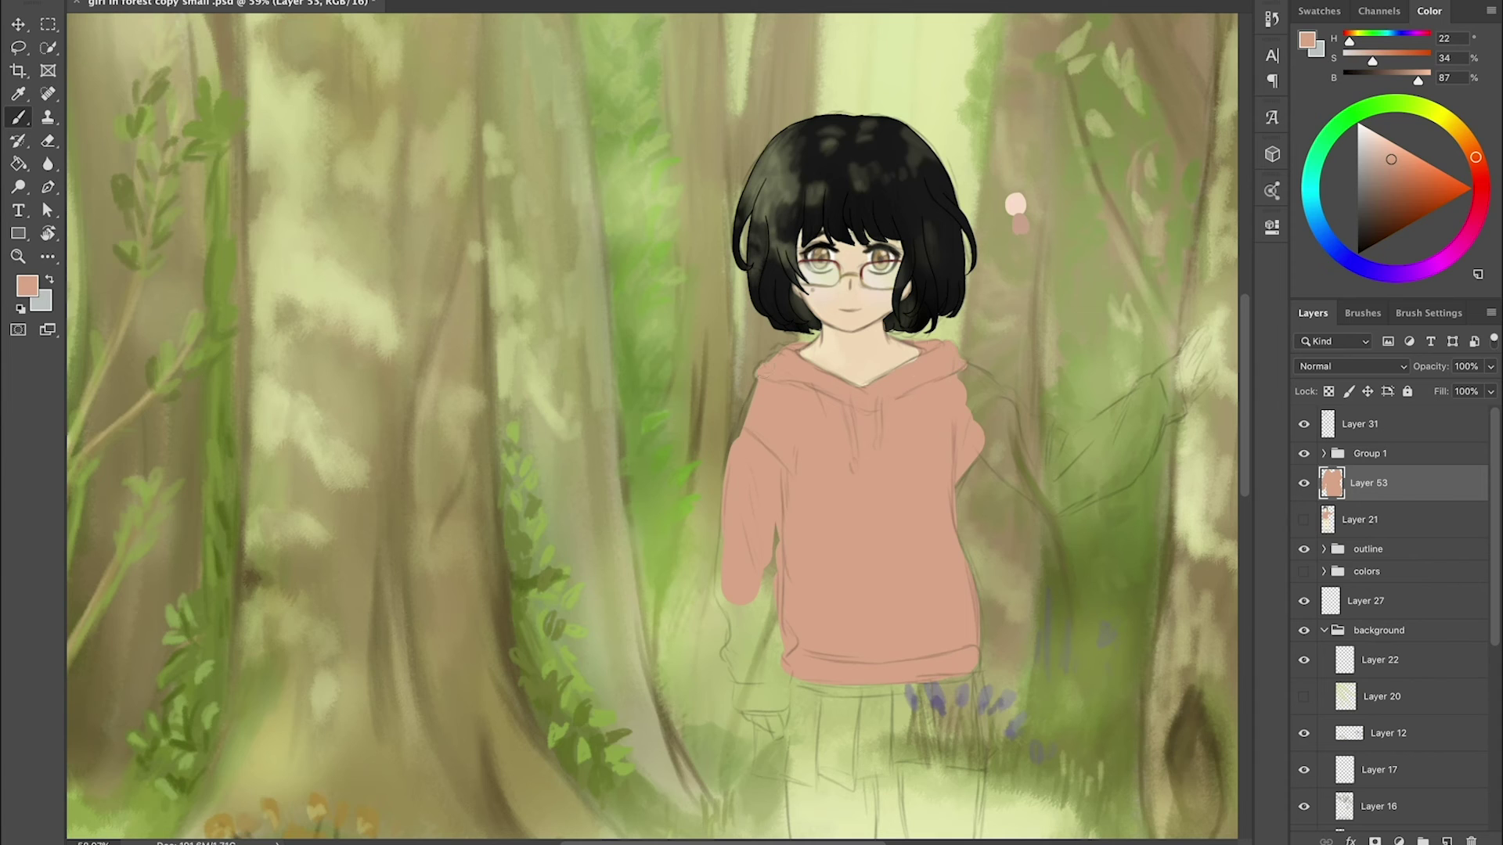
pyautogui.moveTo(763, 587); pyautogui.dragTo(761, 646)
pyautogui.moveTo(982, 434); pyautogui.dragTo(1004, 472)
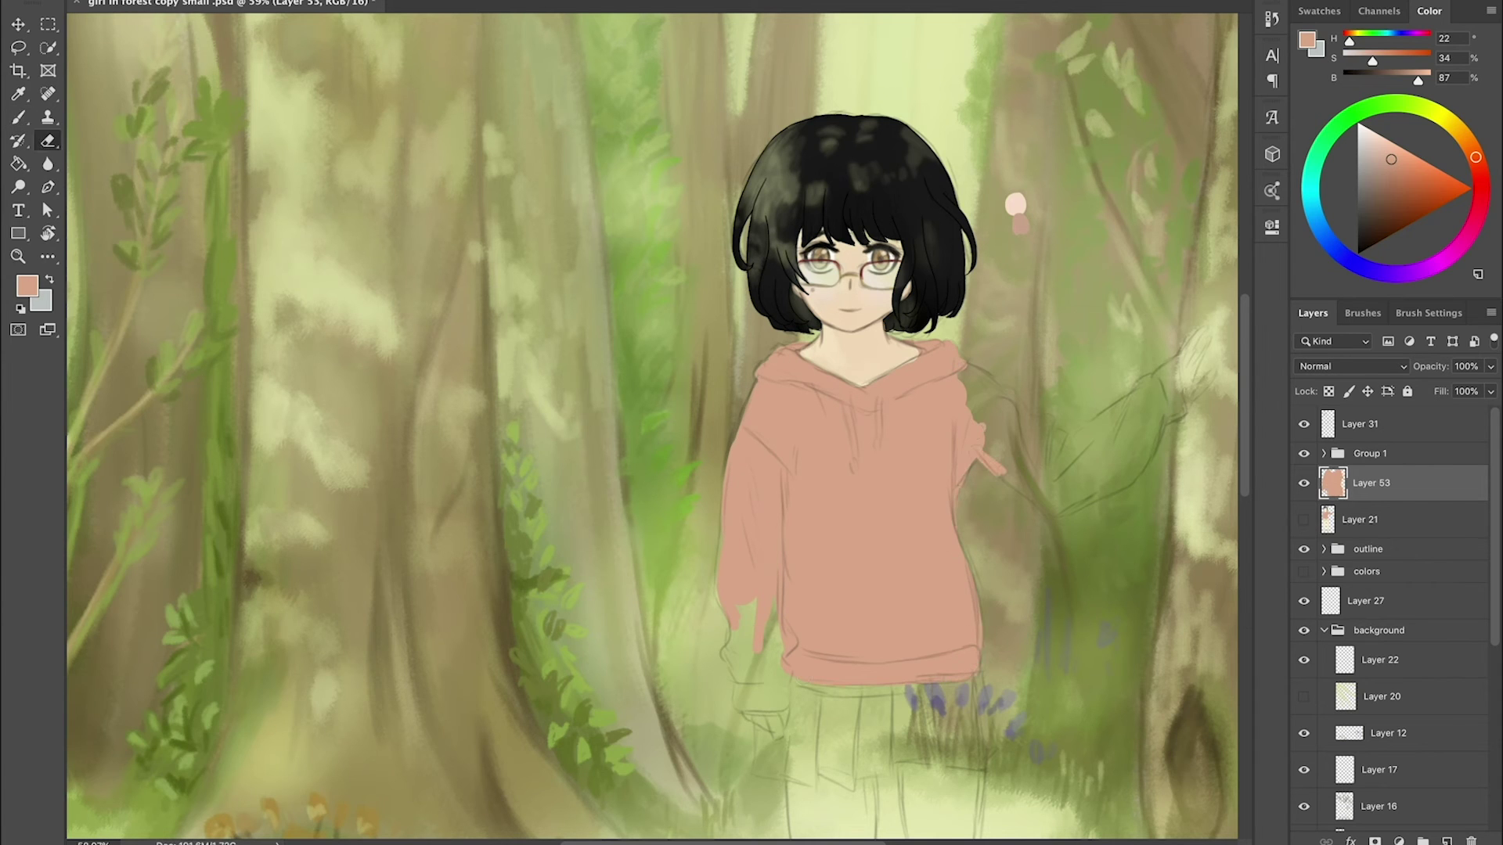
pyautogui.moveTo(988, 375); pyautogui.dragTo(985, 415)
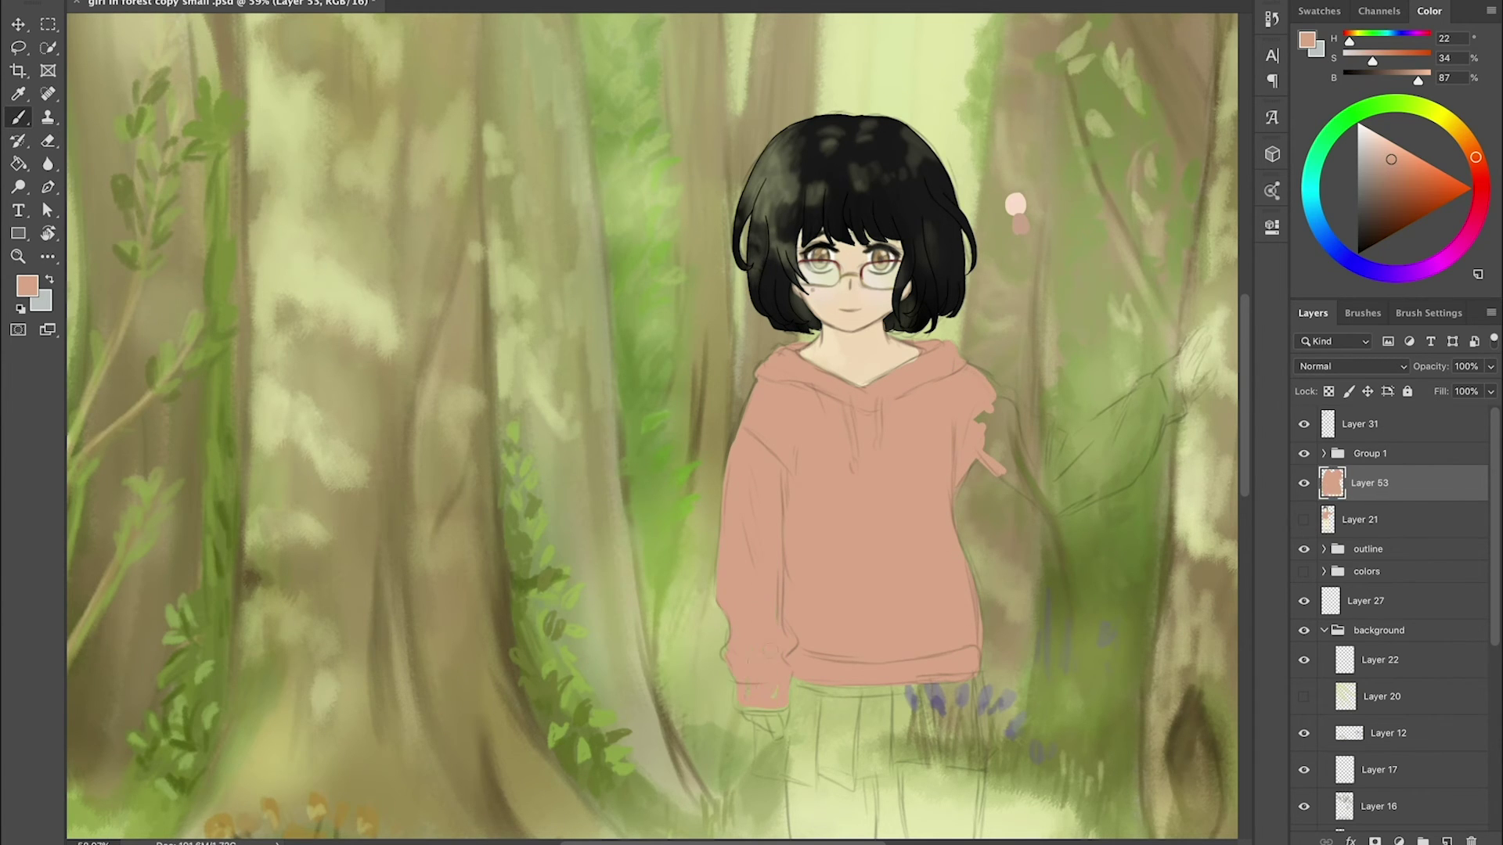
pyautogui.moveTo(990, 380)
pyautogui.mouseDown()
pyautogui.moveTo(1009, 450)
pyautogui.moveTo(1112, 470)
pyautogui.moveTo(1182, 368)
pyautogui.mouseUp()
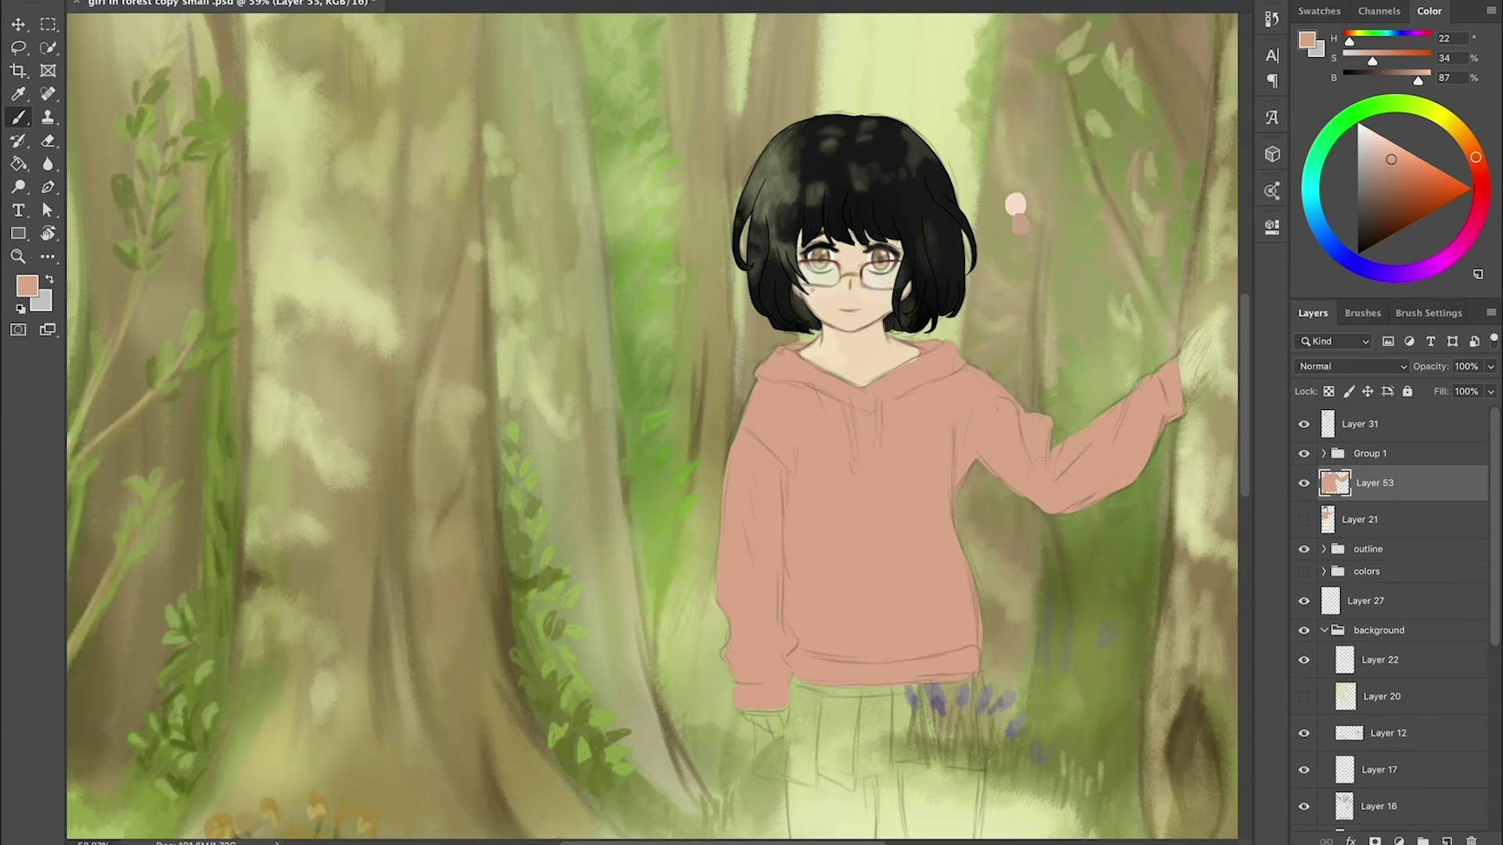
# - Fill a new clipped layer with a rosier pink to tint the hoodie, removing the extra empty layer
pyautogui.click(1380, 141)
pyautogui.hotkey('ctrl', 'shift', 'n')
pyautogui.hotkey('alt', 'BackSpace')
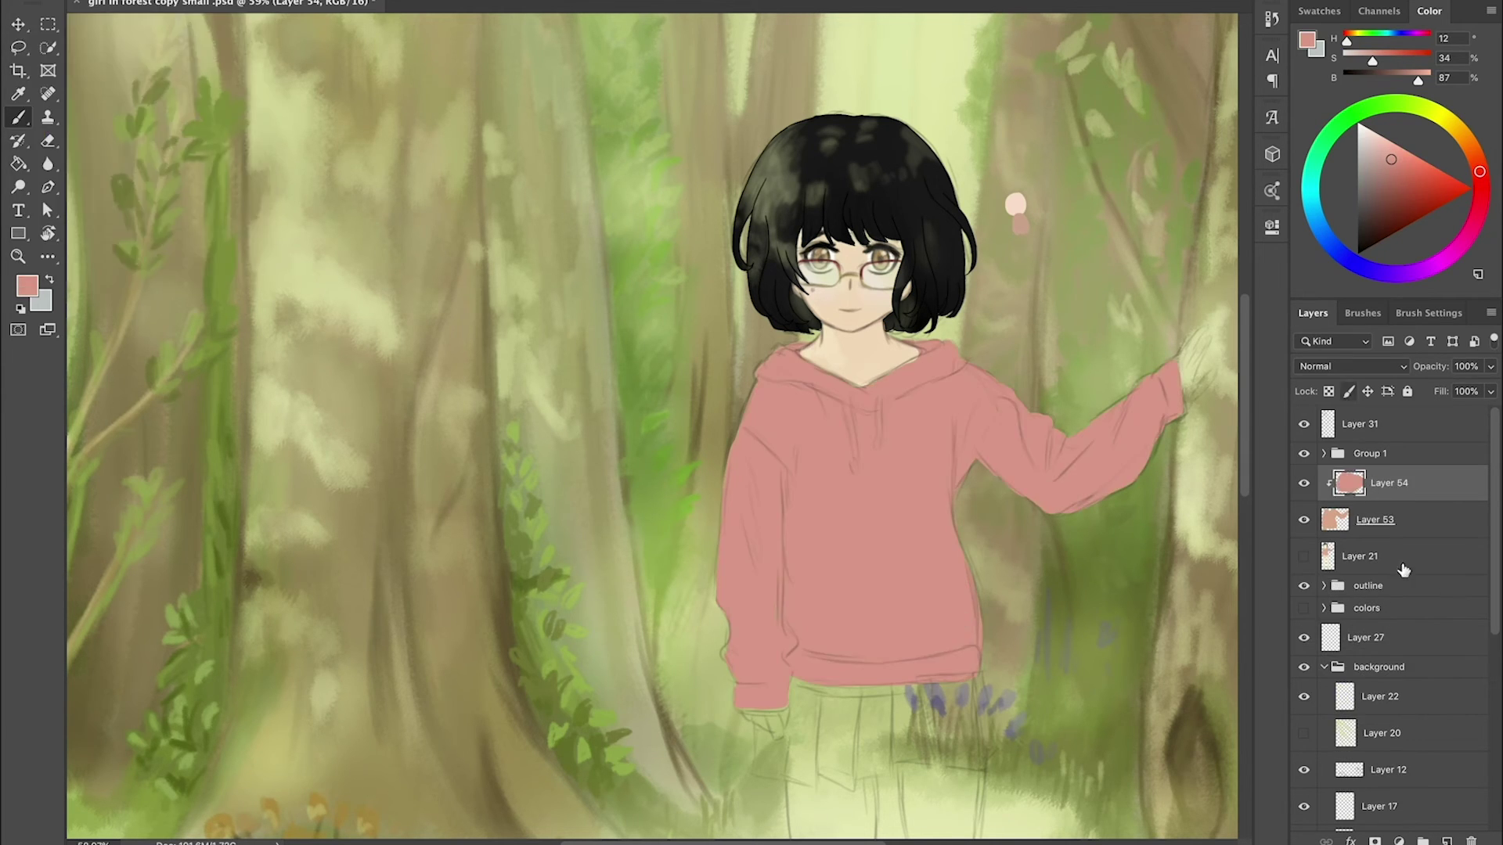
pyautogui.hotkey('ctrl', 'shift', 'n')
pyautogui.rightClick(139, 49)
pyautogui.press('Escape')
pyautogui.press('Delete')
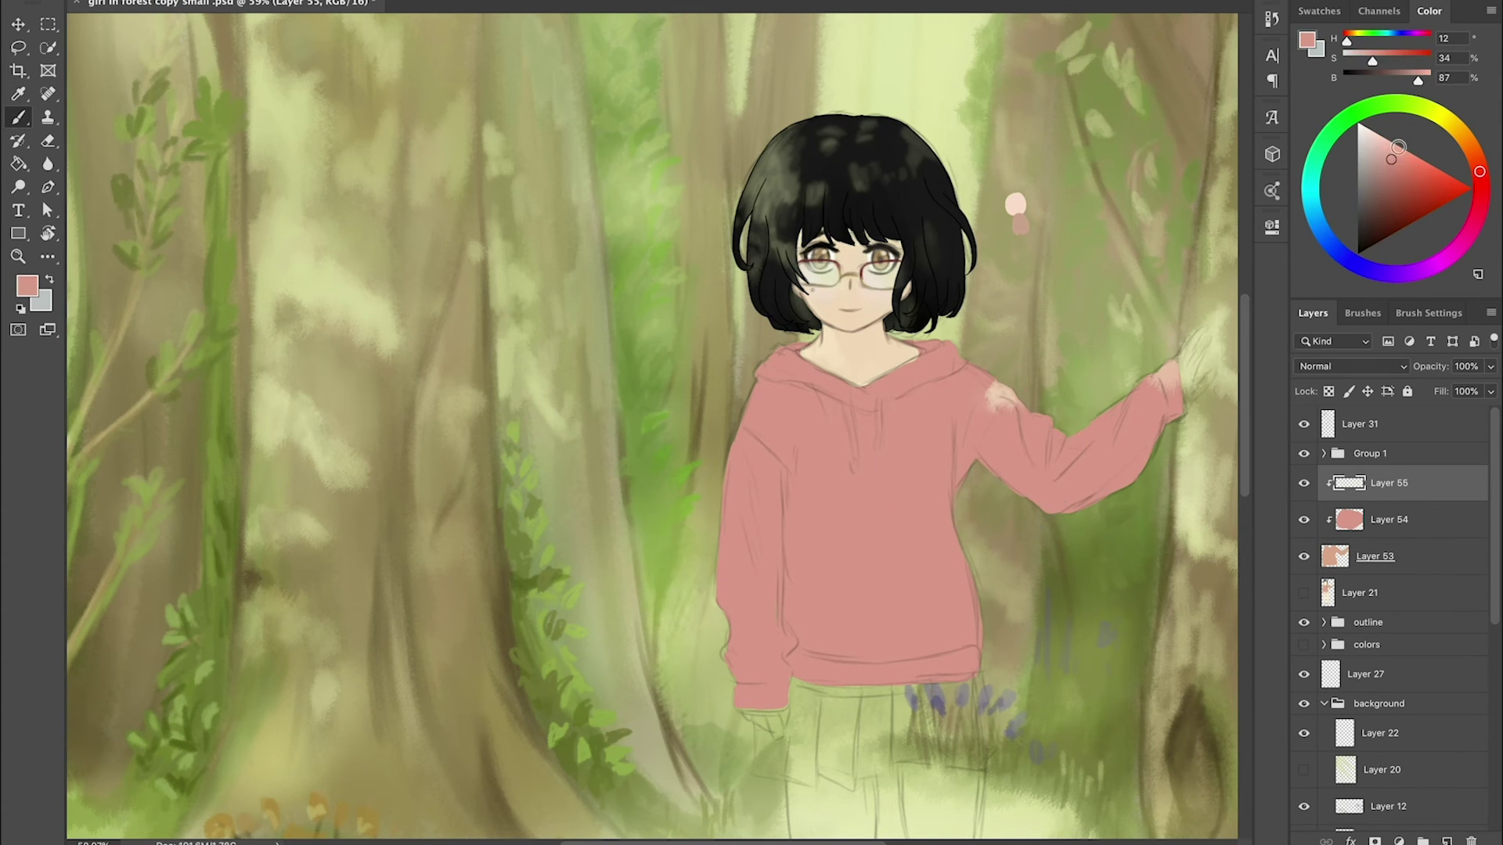
# - Paint soft pink light patches across the hoodie's left side, centre and shoulder on a clipped layer
pyautogui.click(1447, 842)
pyautogui.moveTo(724, 529); pyautogui.dragTo(729, 548)
pyautogui.moveTo(732, 607); pyautogui.dragTo(748, 701)
pyautogui.moveTo(873, 611); pyautogui.dragTo(861, 681)
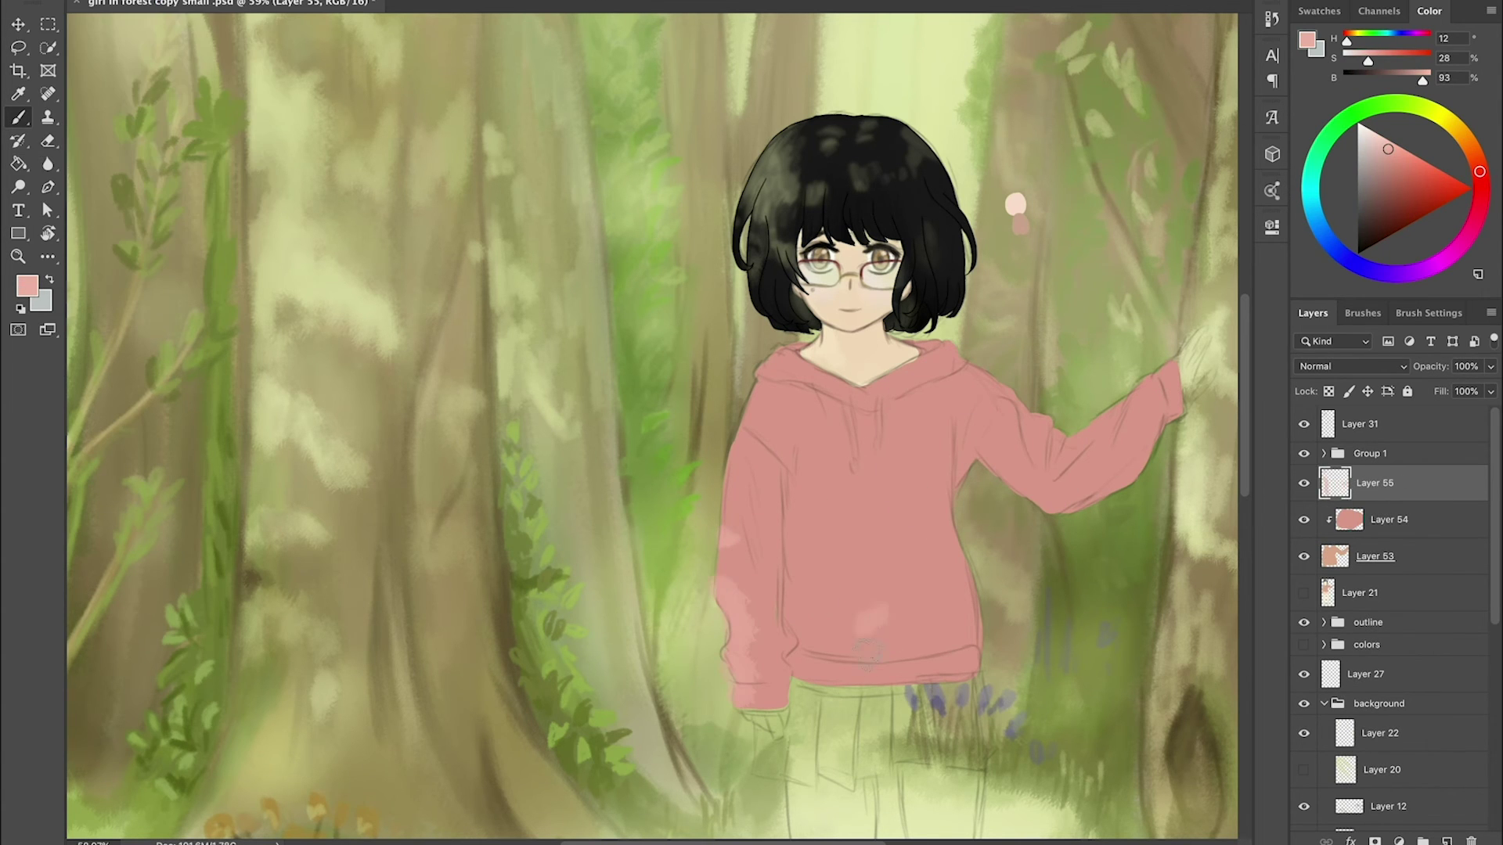
pyautogui.moveTo(806, 379); pyautogui.dragTo(771, 407)
pyautogui.hotkey('ctrl', 'alt', 'g')
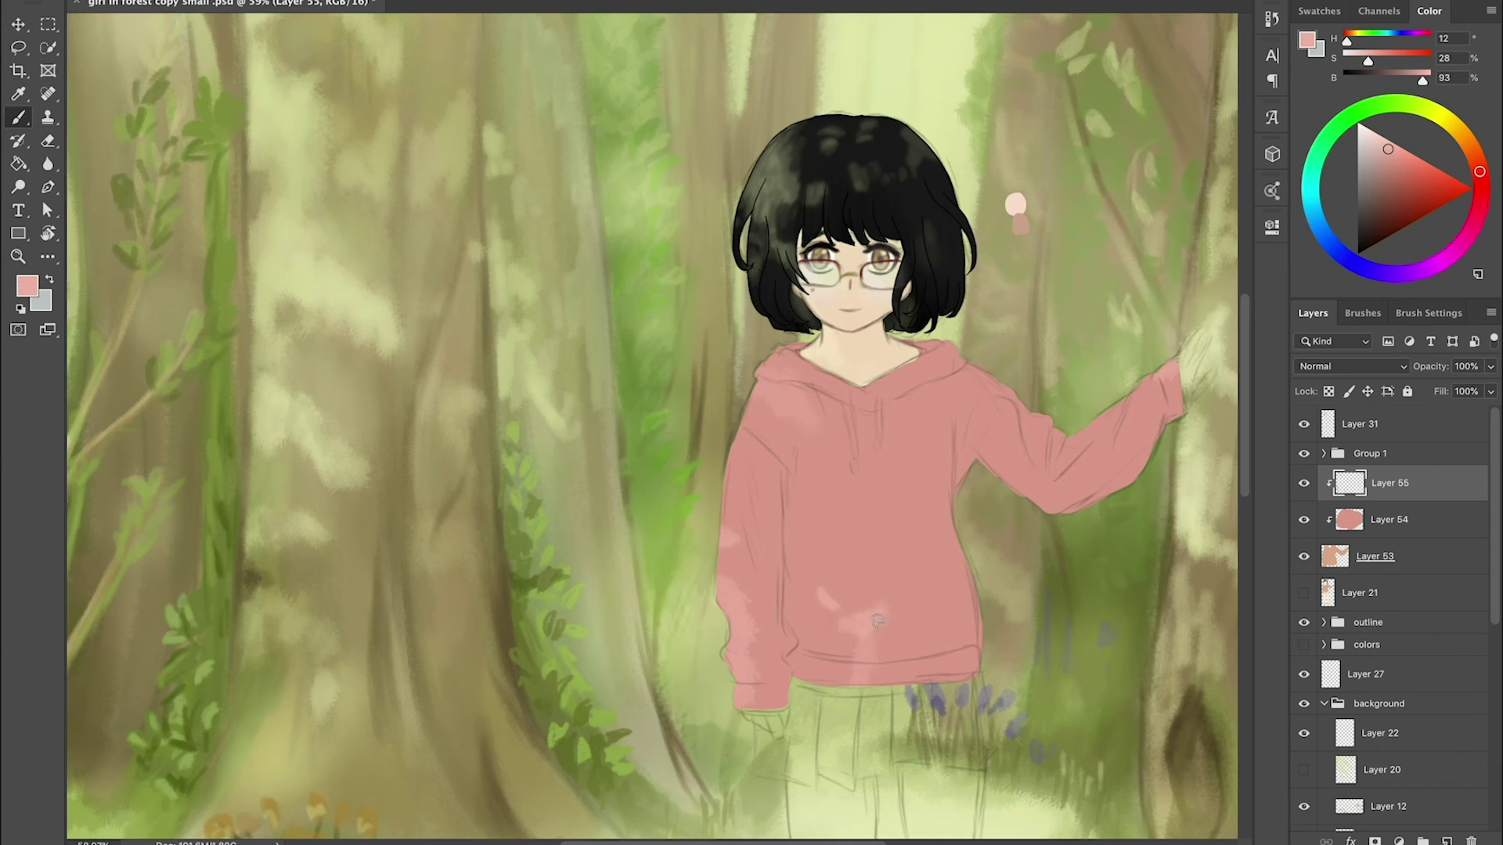
pyautogui.press('e')
pyautogui.press('b')
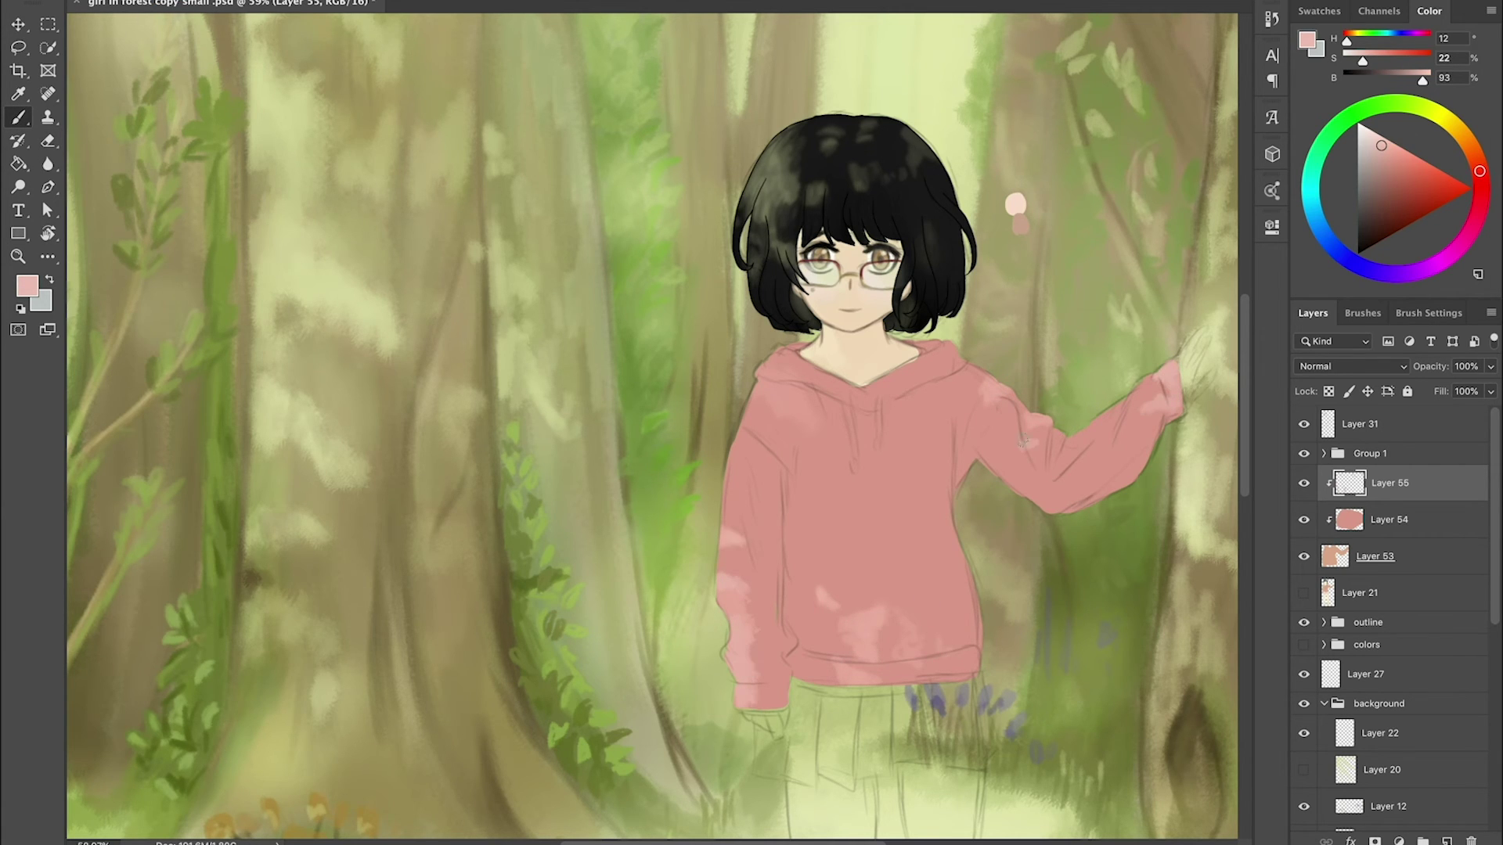
# - Pick a paler highlight pink, add a layer beneath, resample the hoodie pink, and create a shading layer
pyautogui.keyDown('alt'); pyautogui.click(820, 597); pyautogui.keyUp('alt')
pyautogui.rightClick(743, 673)
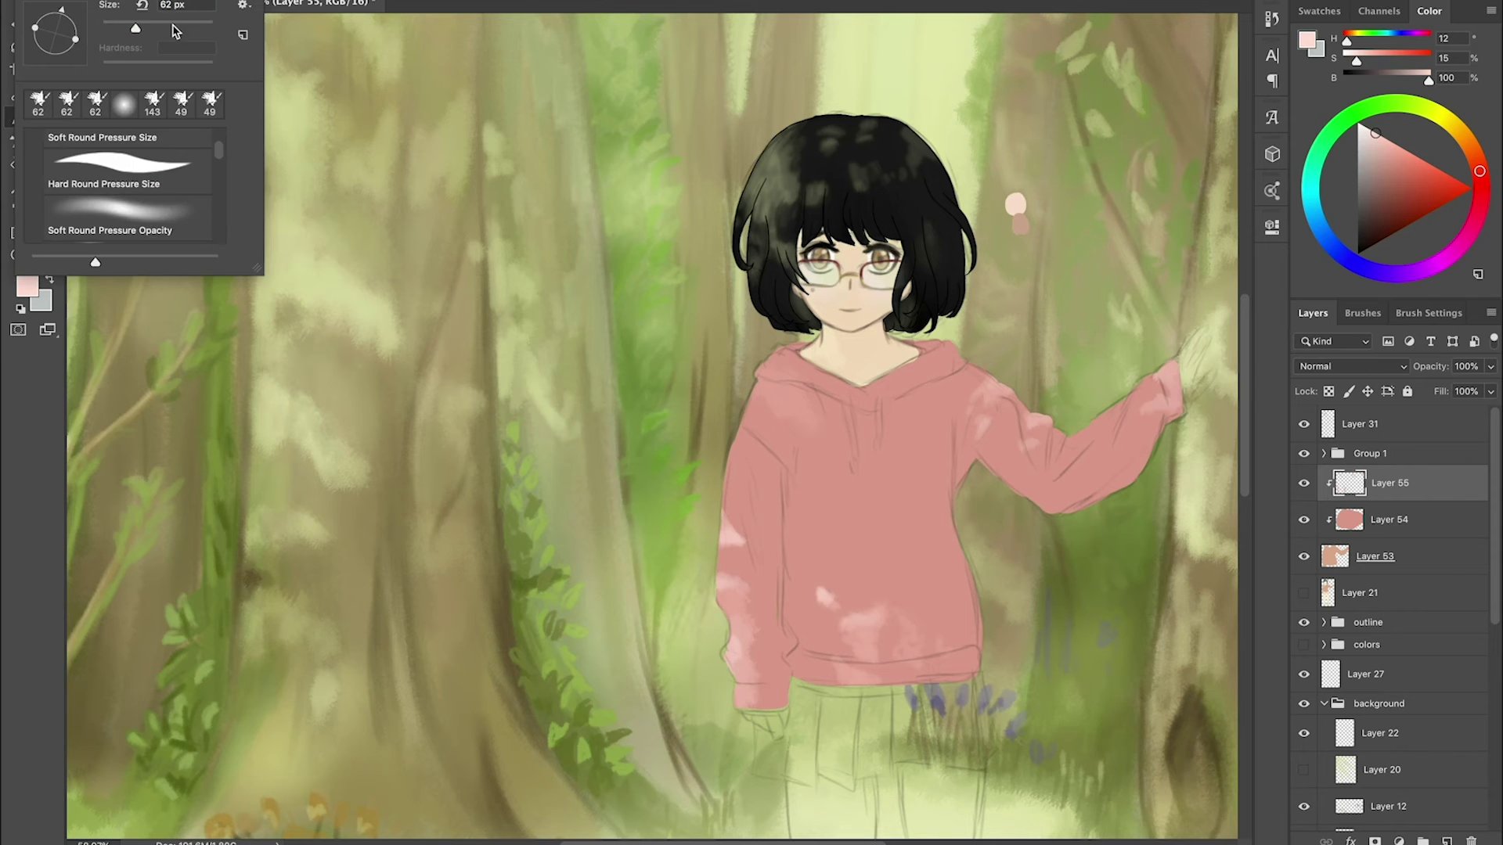
pyautogui.press('Escape')
pyautogui.scroll(-3, 962, 421)
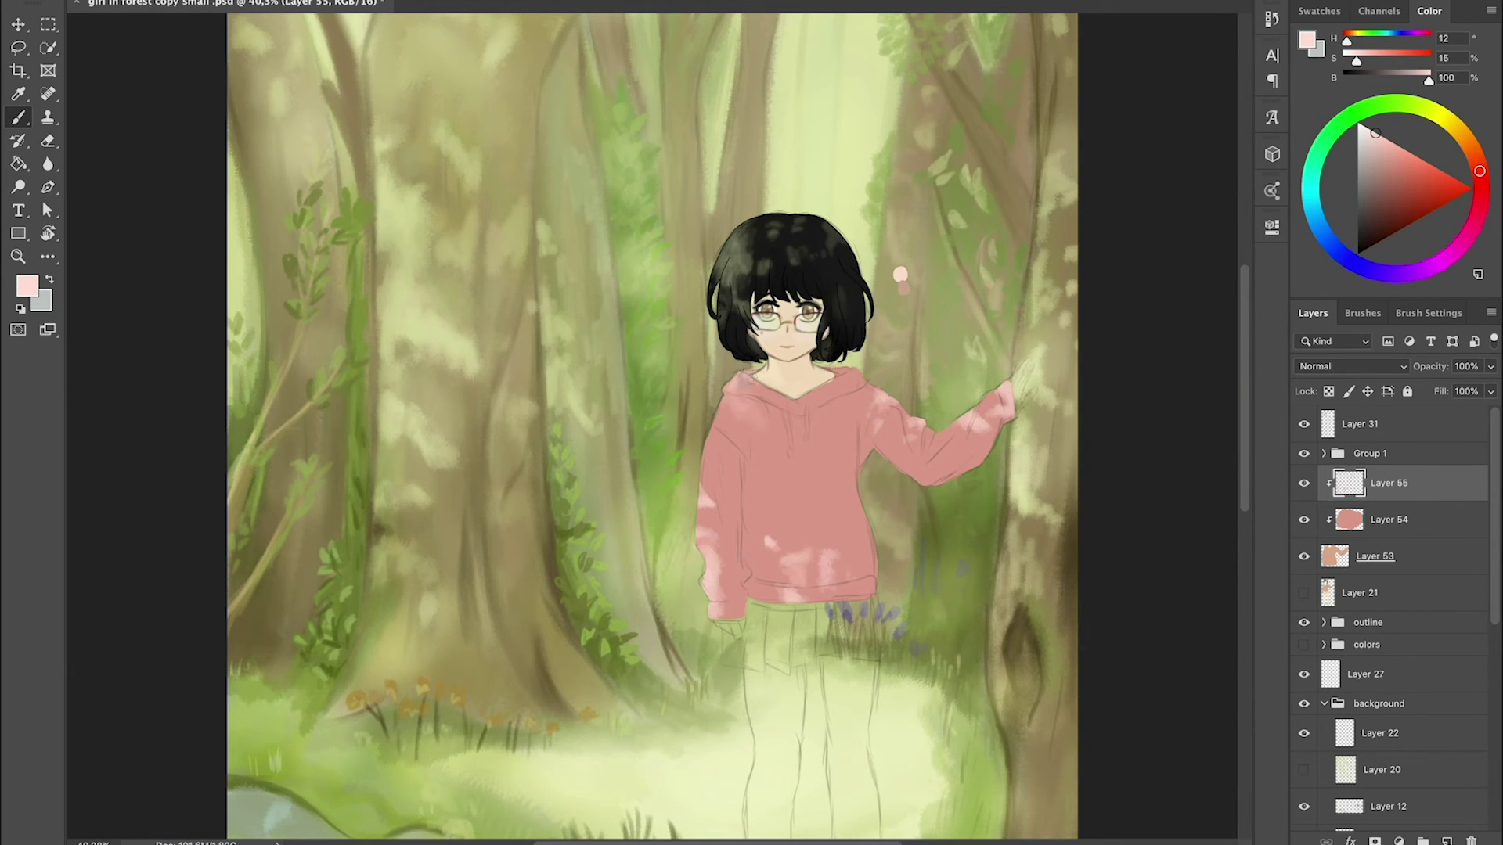
pyautogui.hotkey('ctrl', 'shift', 'alt', 'n')
pyautogui.keyDown('alt'); pyautogui.click(748, 462); pyautogui.keyUp('alt')
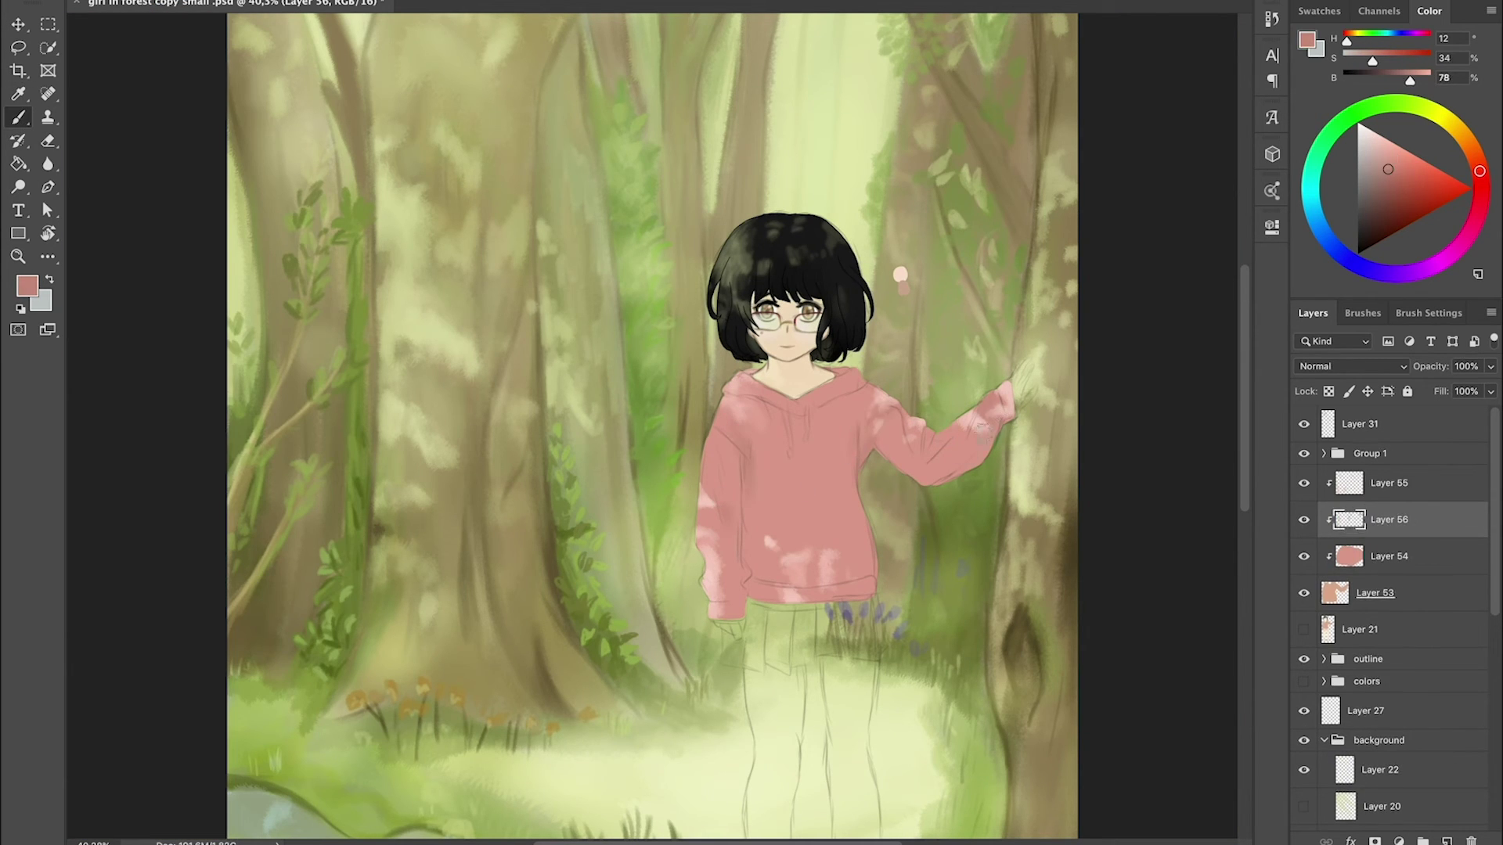
pyautogui.scroll(-3, 976, 275)
pyautogui.keyDown('ctrl'); pyautogui.click(963, 350); pyautogui.keyUp('ctrl')
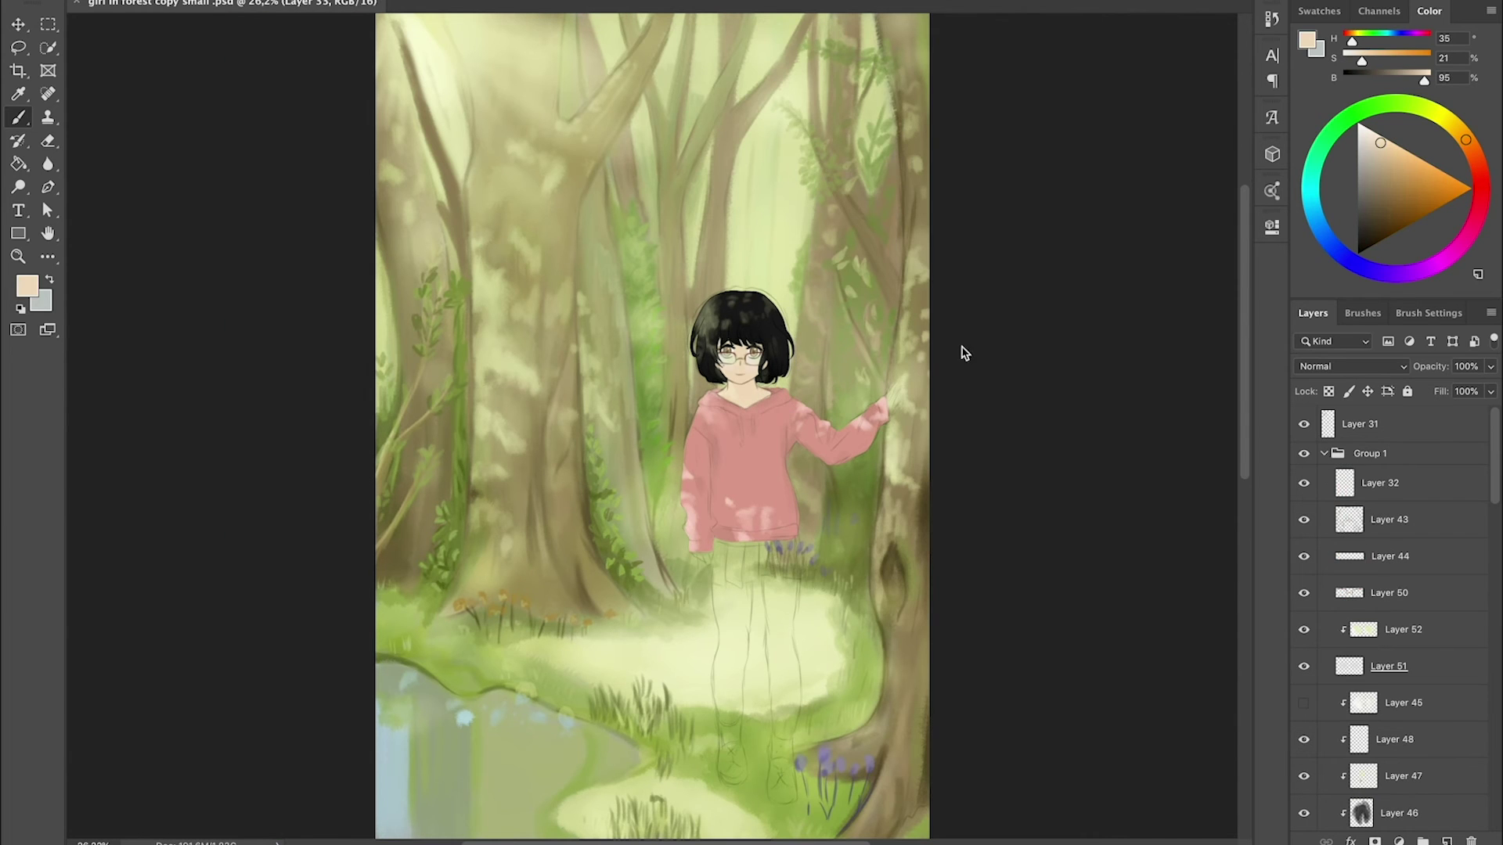
pyautogui.keyDown('alt'); pyautogui.click(771, 436); pyautogui.keyUp('alt')
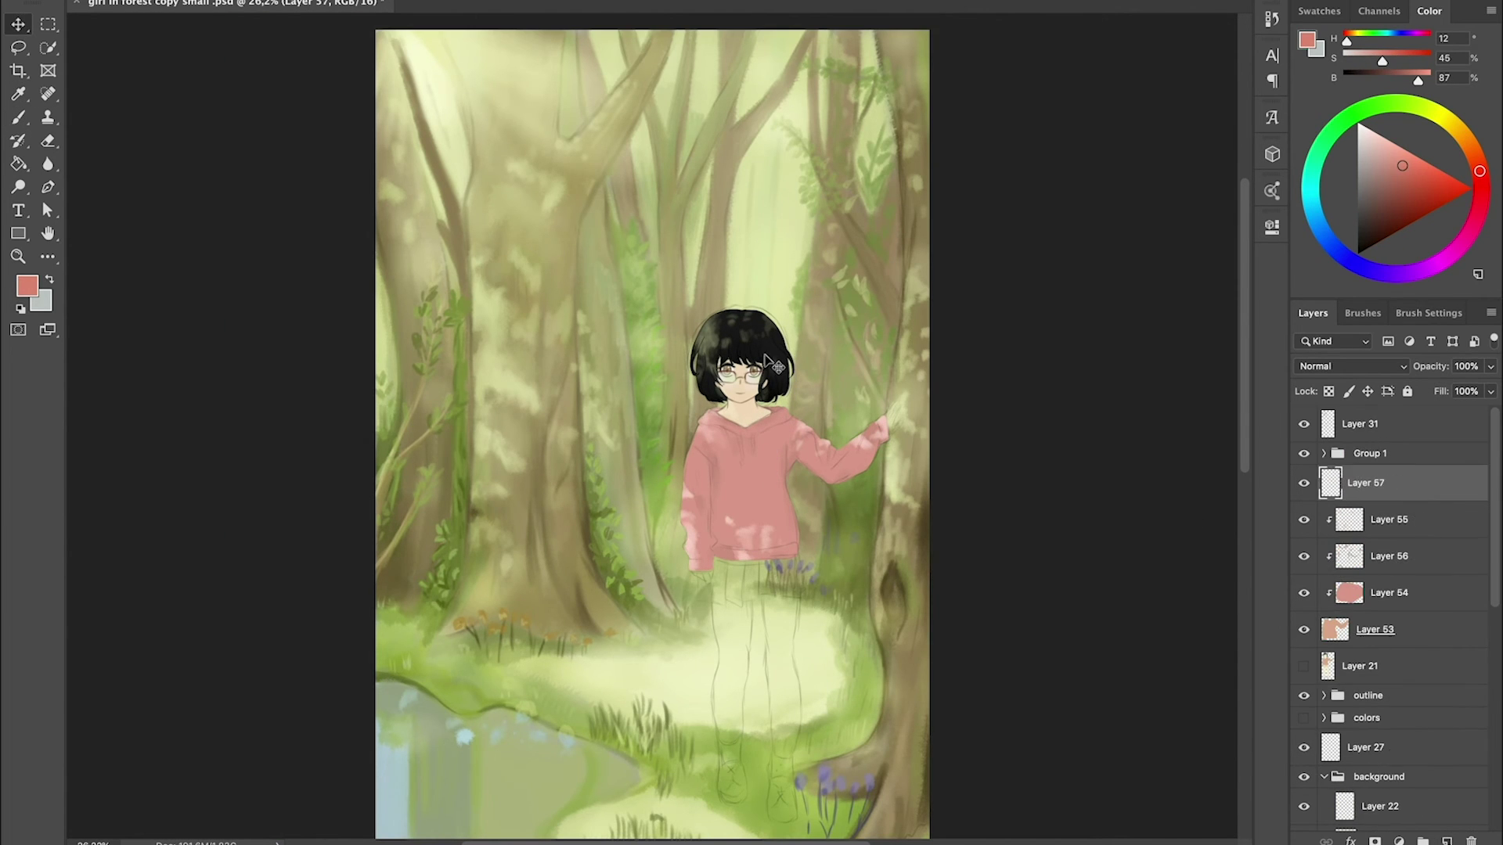
pyautogui.scroll(5, 749, 414)
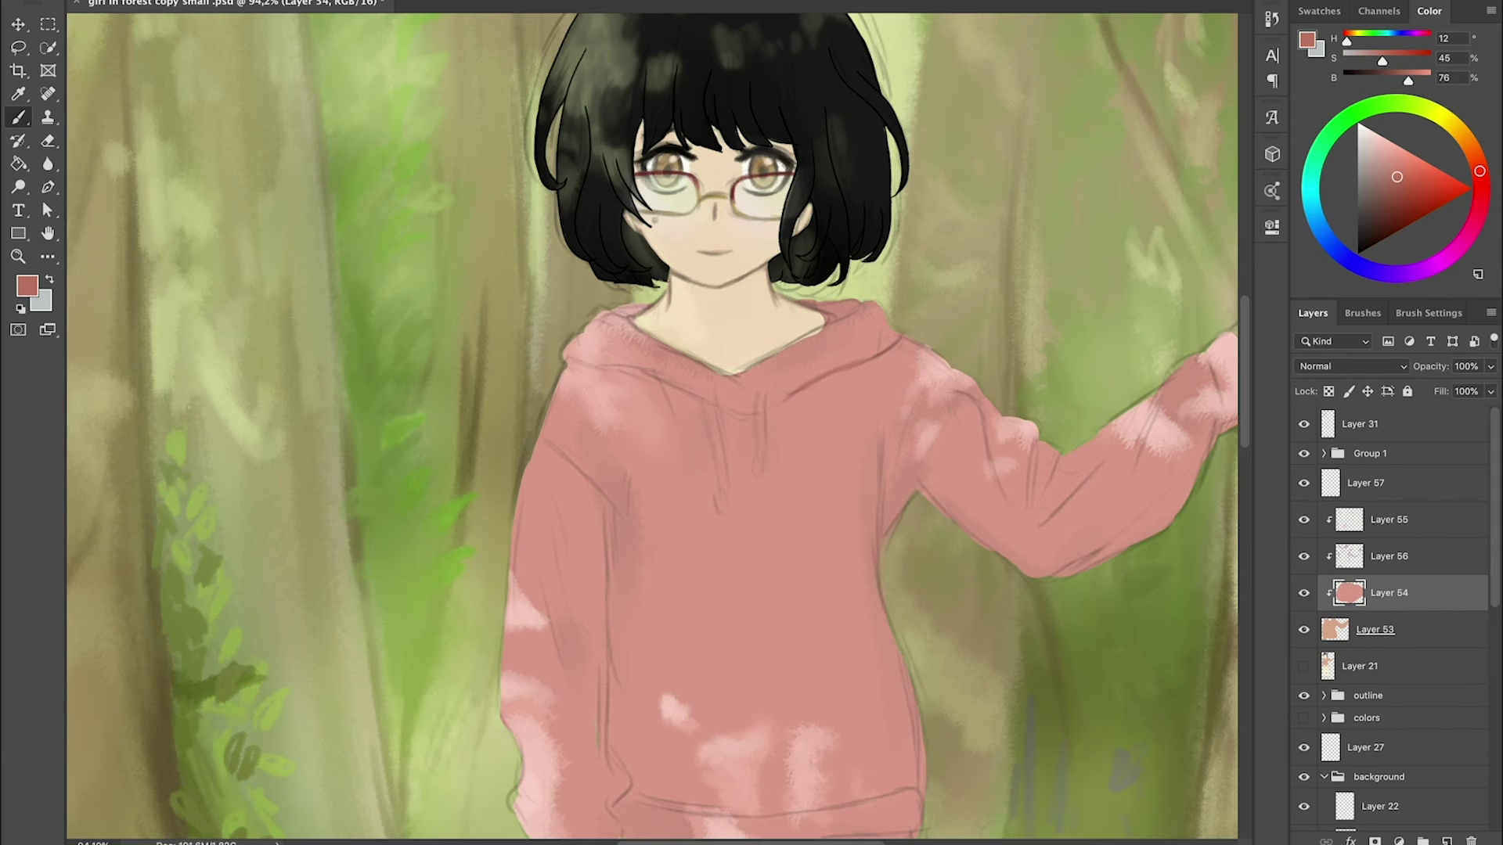
pyautogui.click(1401, 458)
pyautogui.hotkey('ctrl', 'shift', 'alt', 'n')
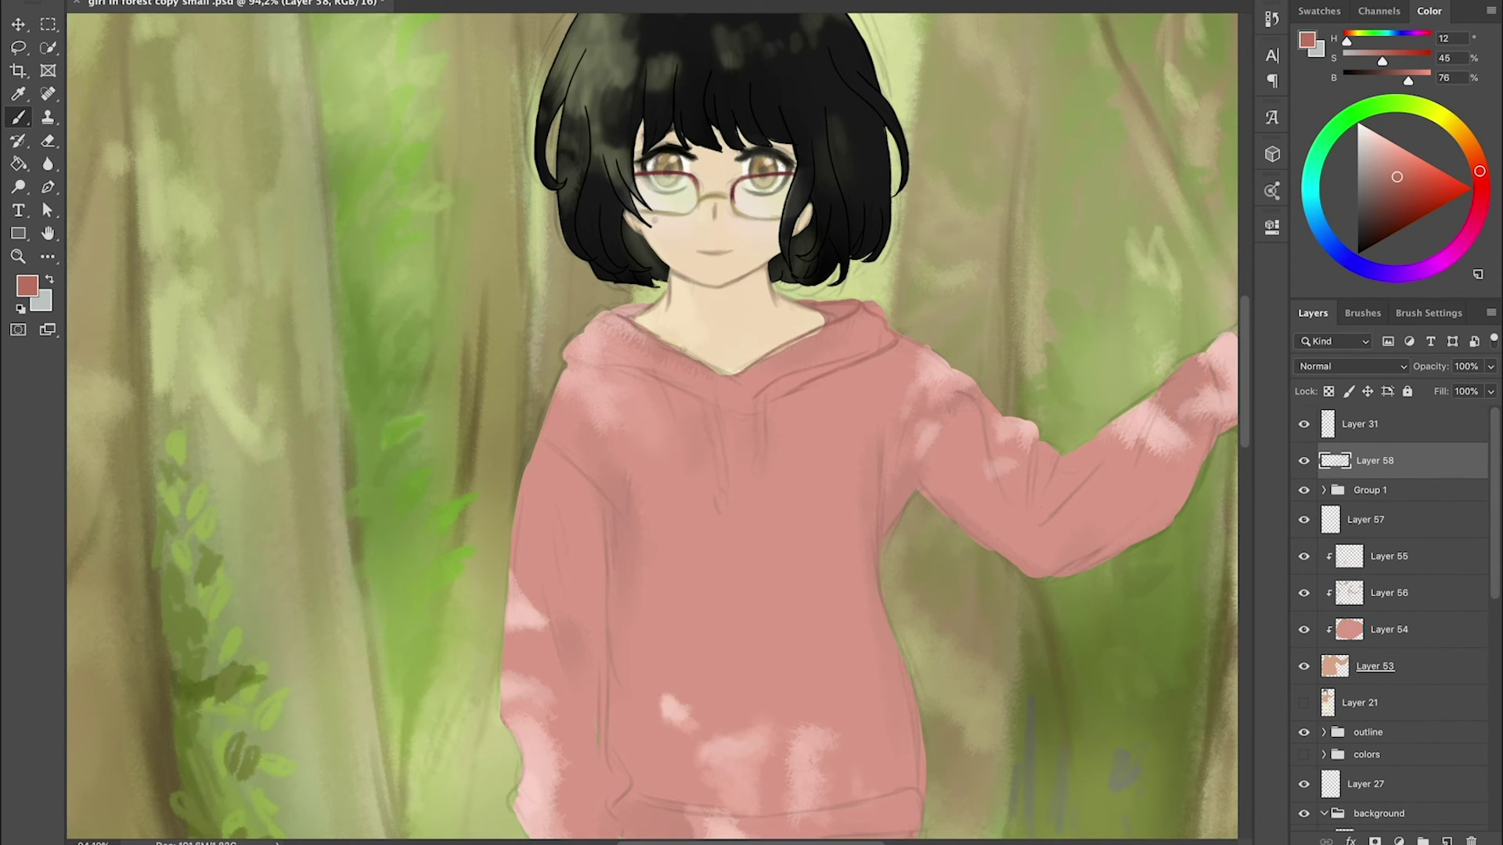
# - Rotate and pan the view to bring the face and raised sleeve into focus
pyautogui.press('r')
pyautogui.moveTo(705, 356); pyautogui.dragTo(603, 350)
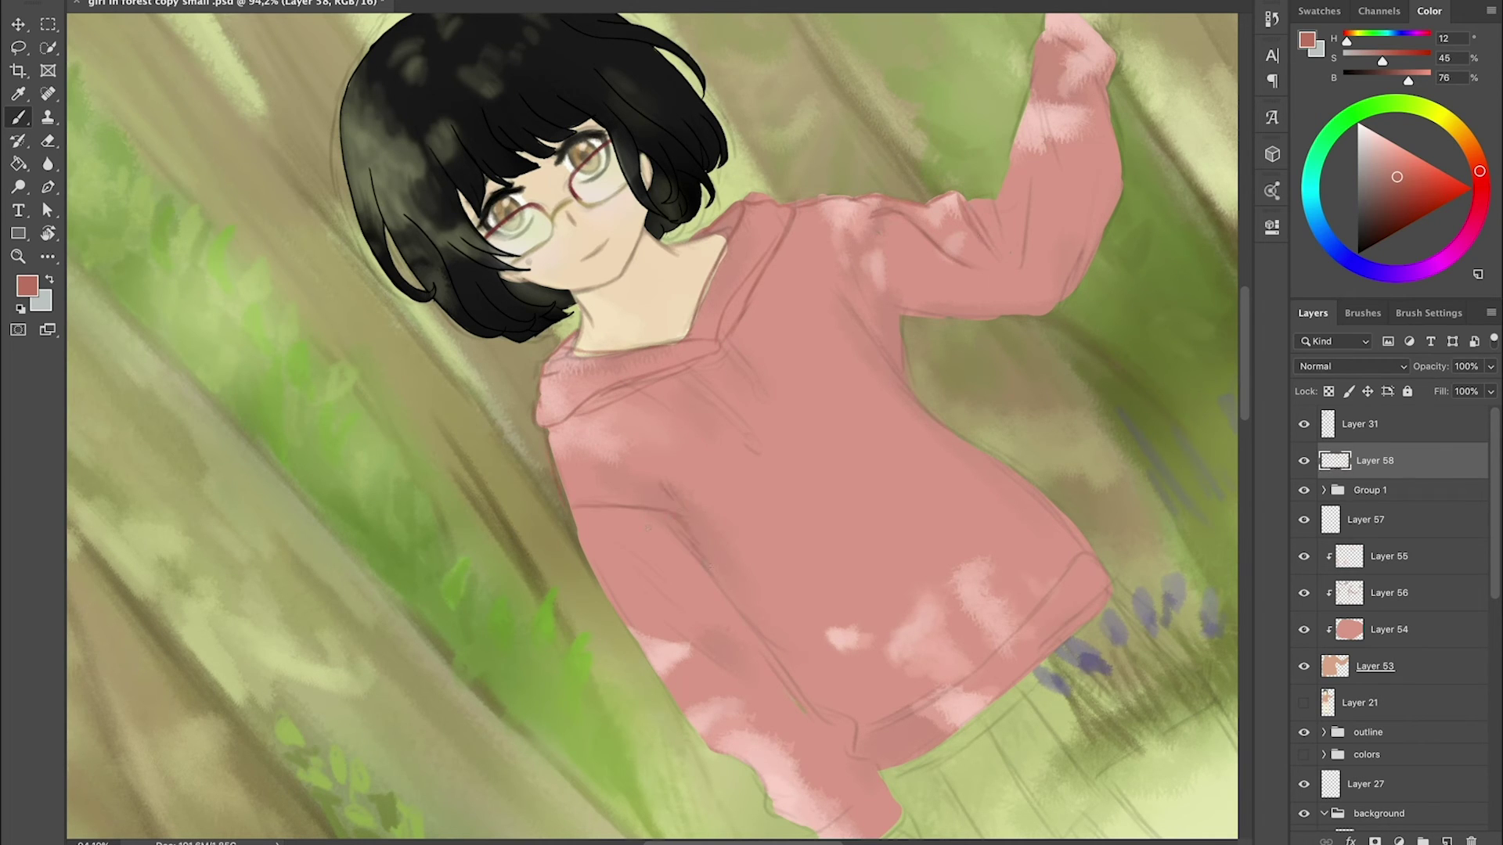
pyautogui.moveTo(648, 527); pyautogui.dragTo(594, 501)
pyautogui.scroll(5, 574, 544)
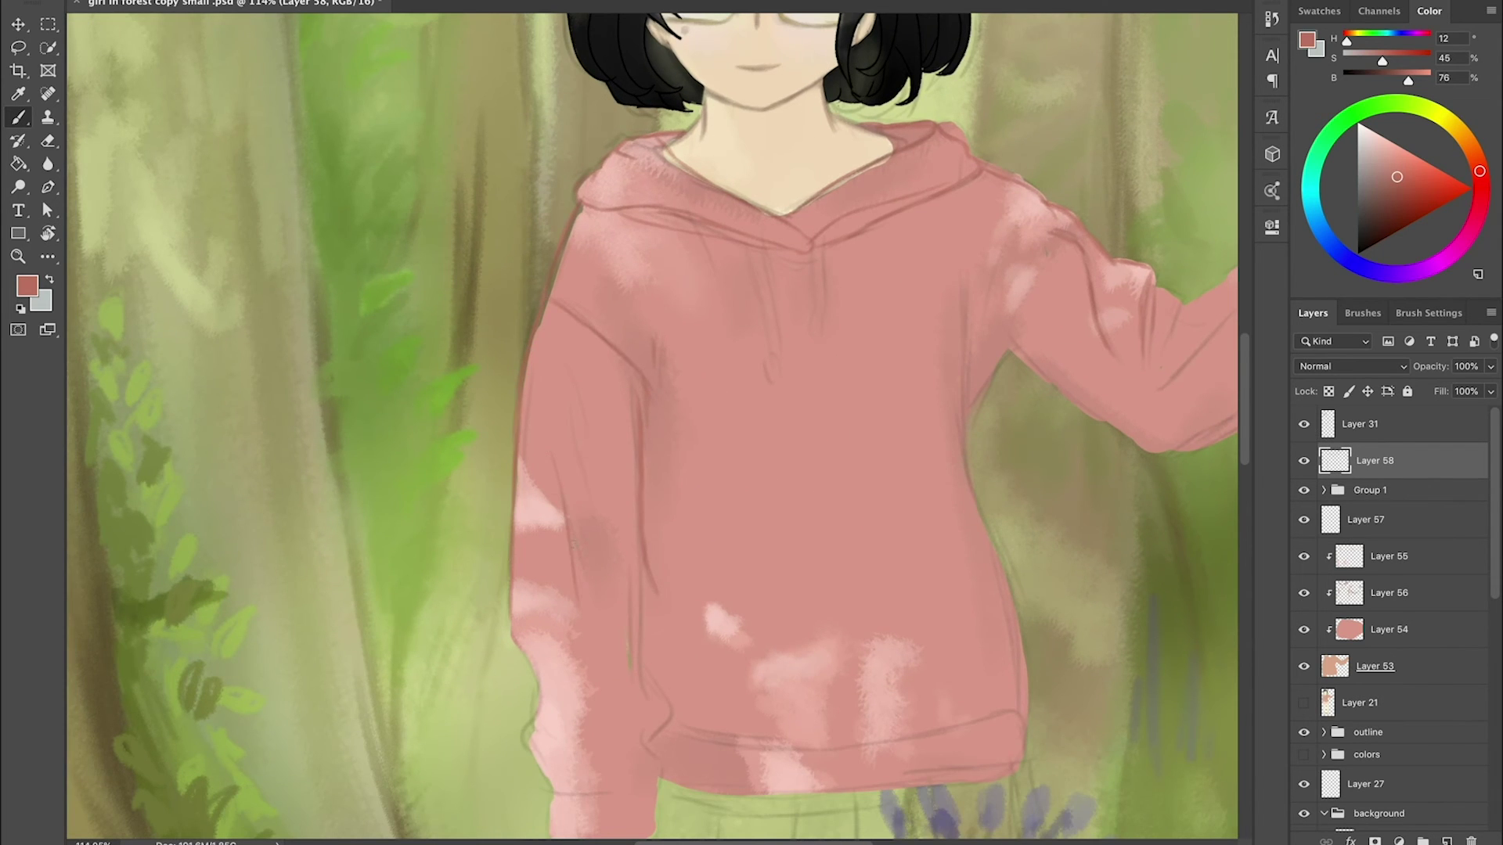
pyautogui.scroll(-5, 574, 544)
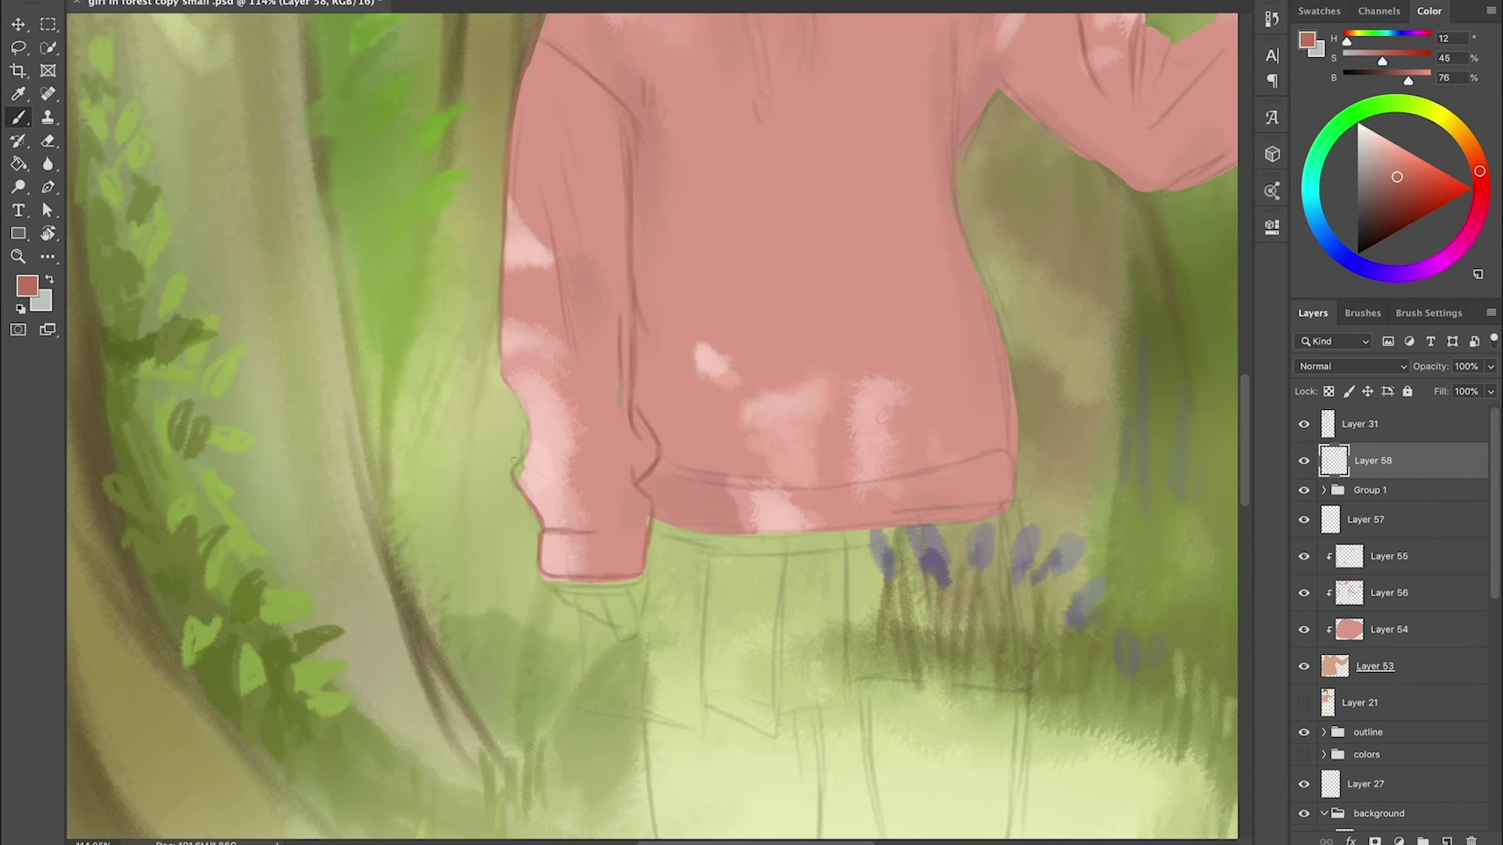
pyautogui.scroll(4, 514, 461)
pyautogui.hscroll(3, 513, 461)
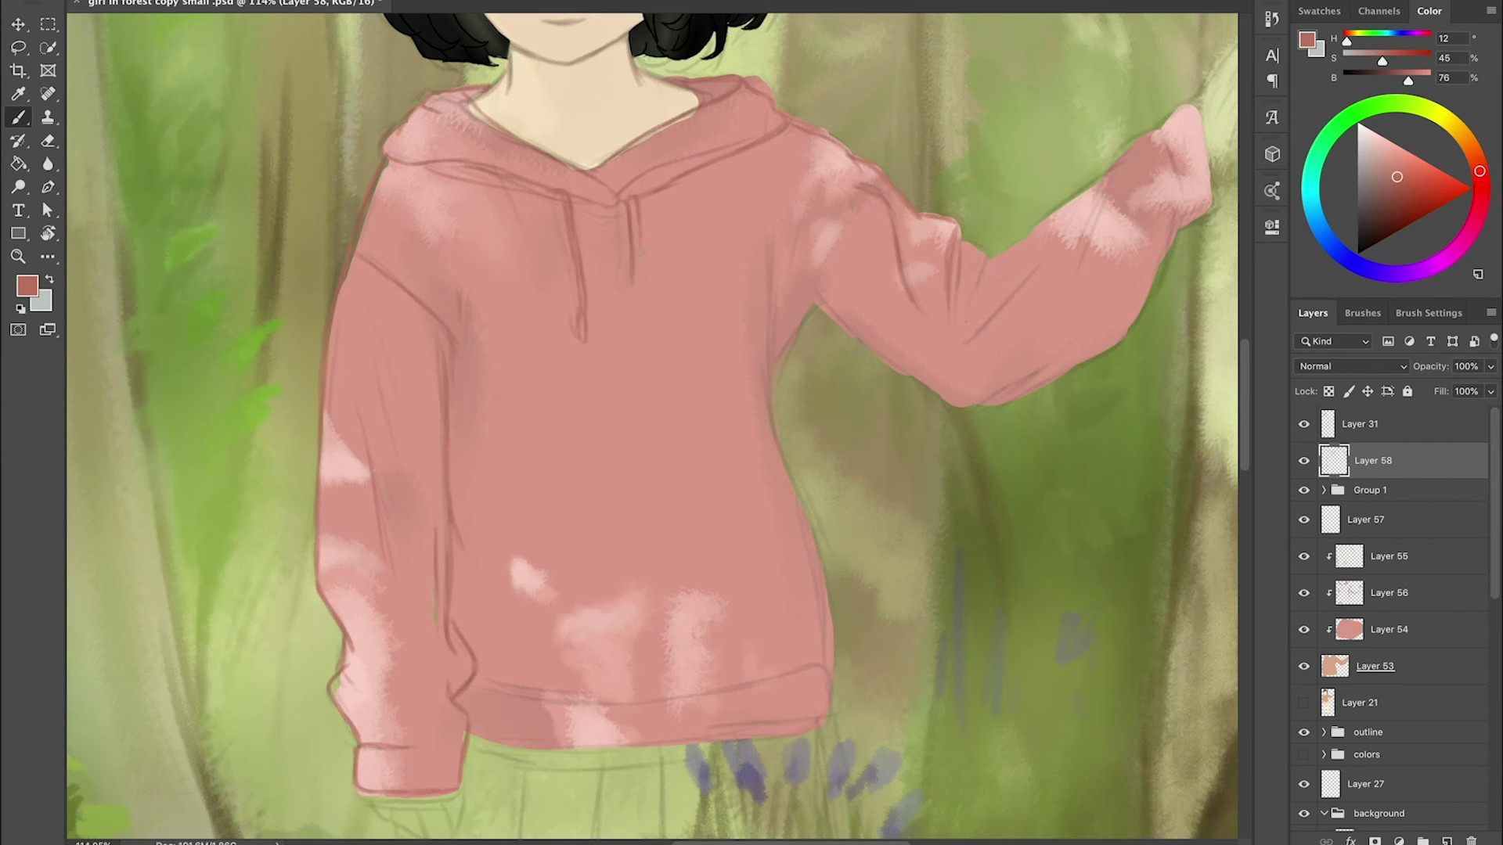
pyautogui.scroll(1, 646, 191)
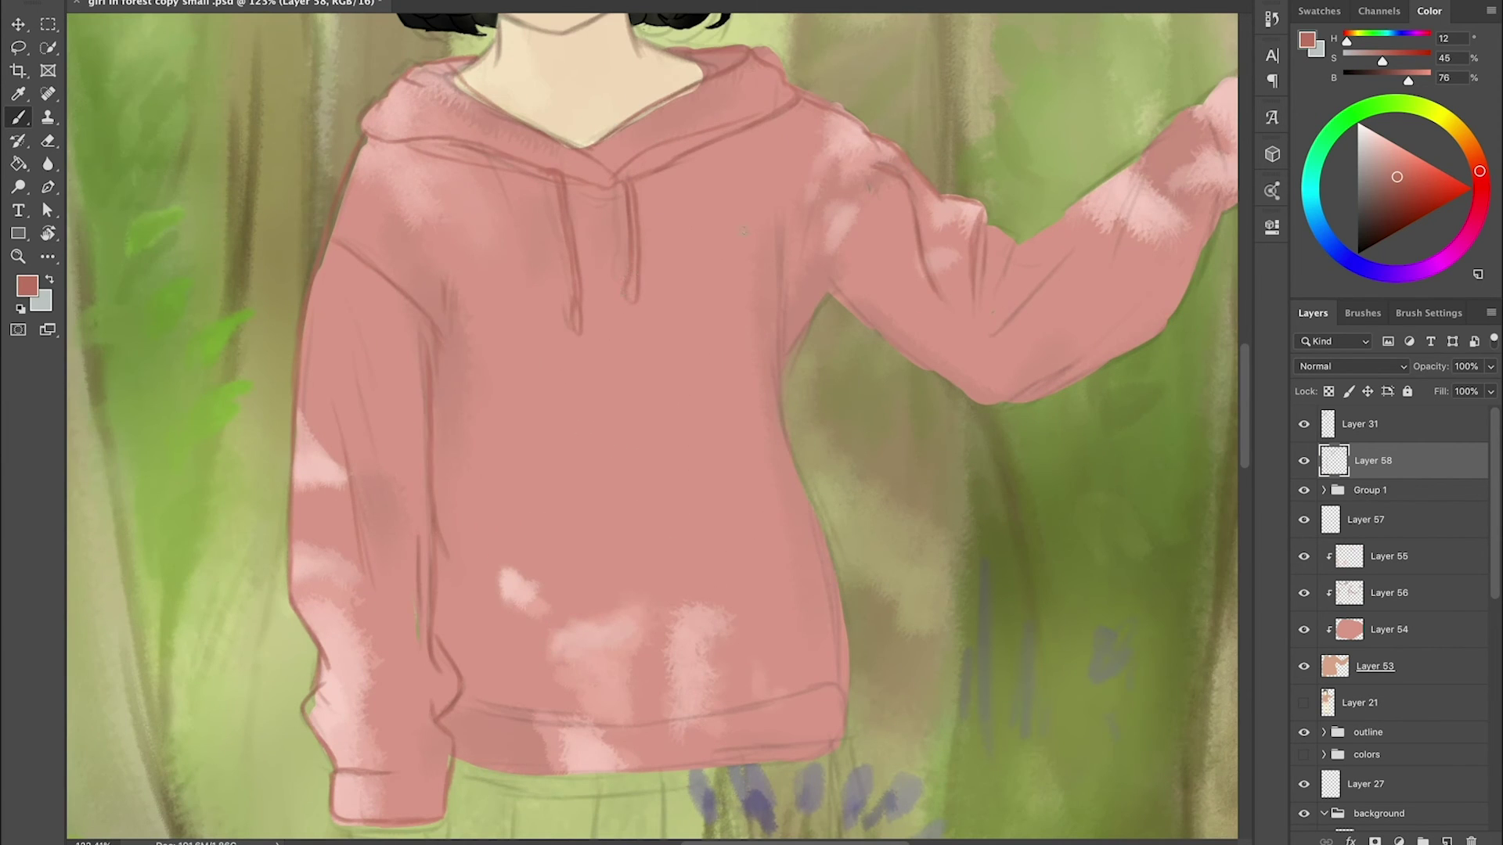
pyautogui.moveTo(626, 391); pyautogui.dragTo(552, 517)
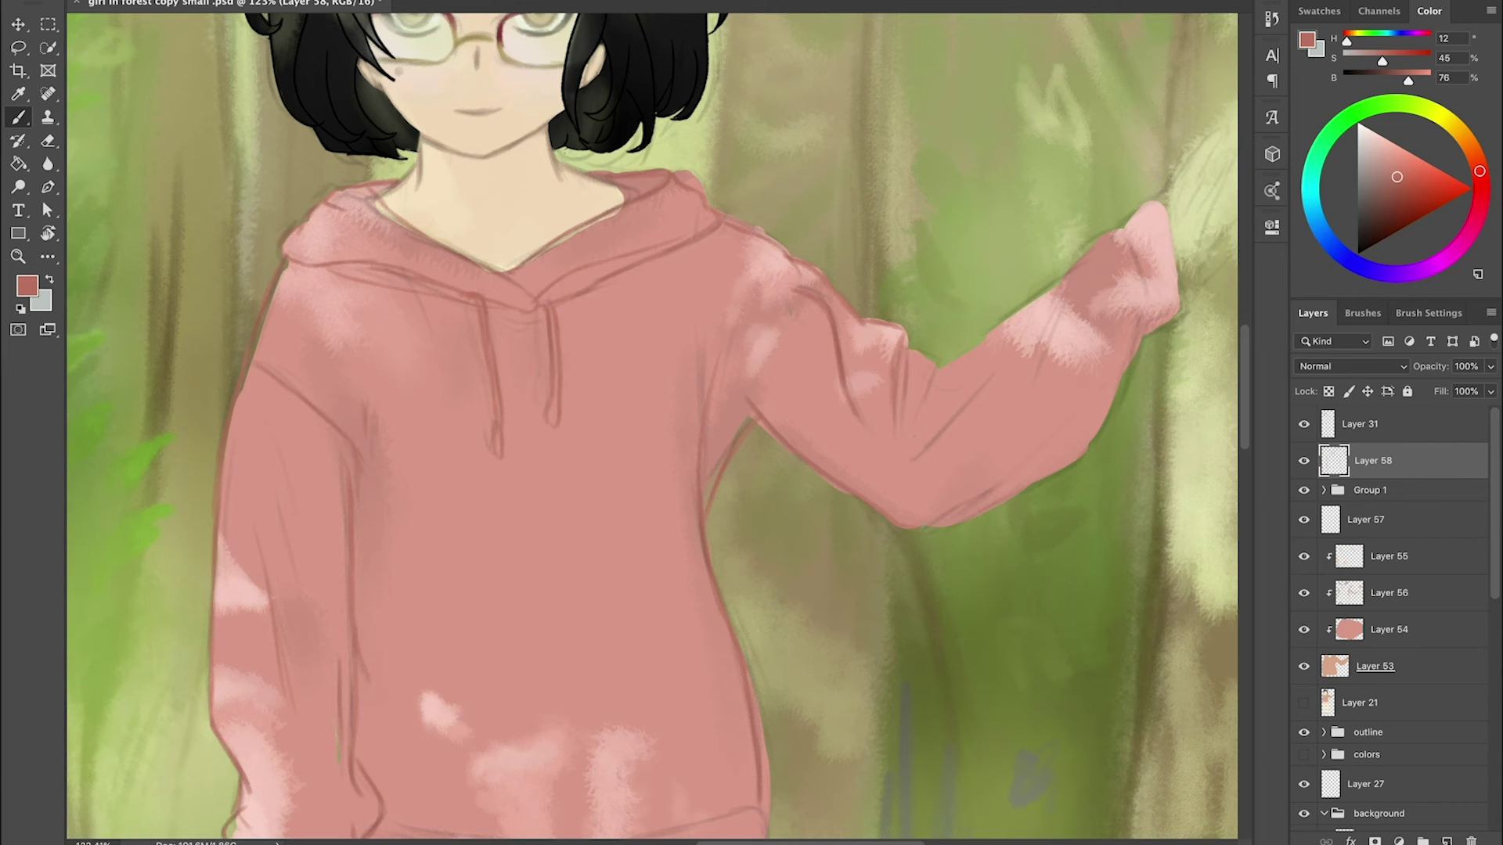
# - Paint dark folds along the forearm and elbow, hide Layer 31, and erase stray edges
pyautogui.moveTo(1053, 289); pyautogui.dragTo(947, 366)
pyautogui.moveTo(1002, 381); pyautogui.dragTo(912, 452)
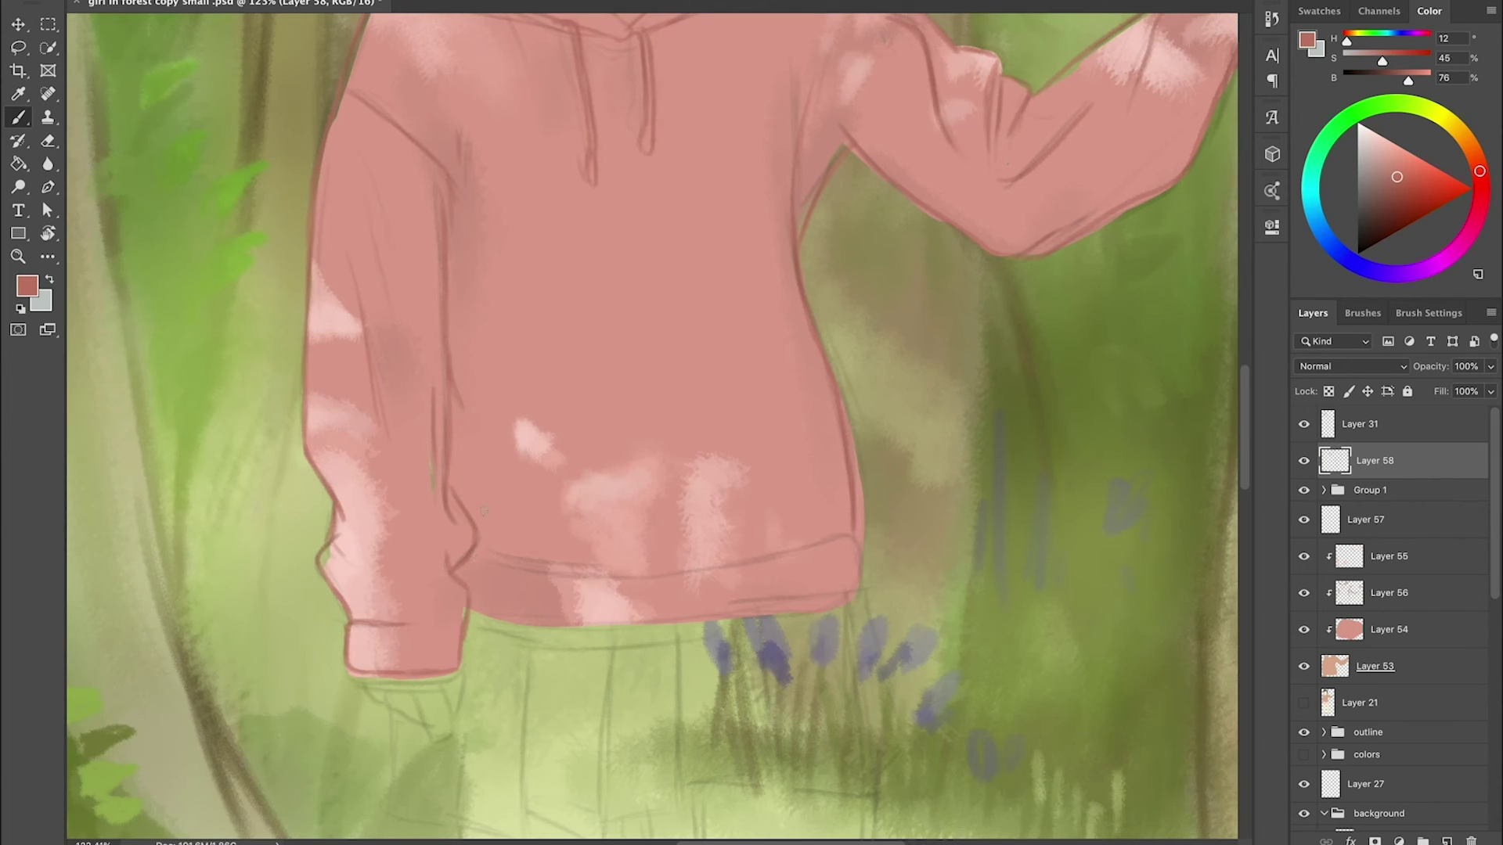
pyautogui.press('Escape')
pyautogui.hotkey('alt', '[')
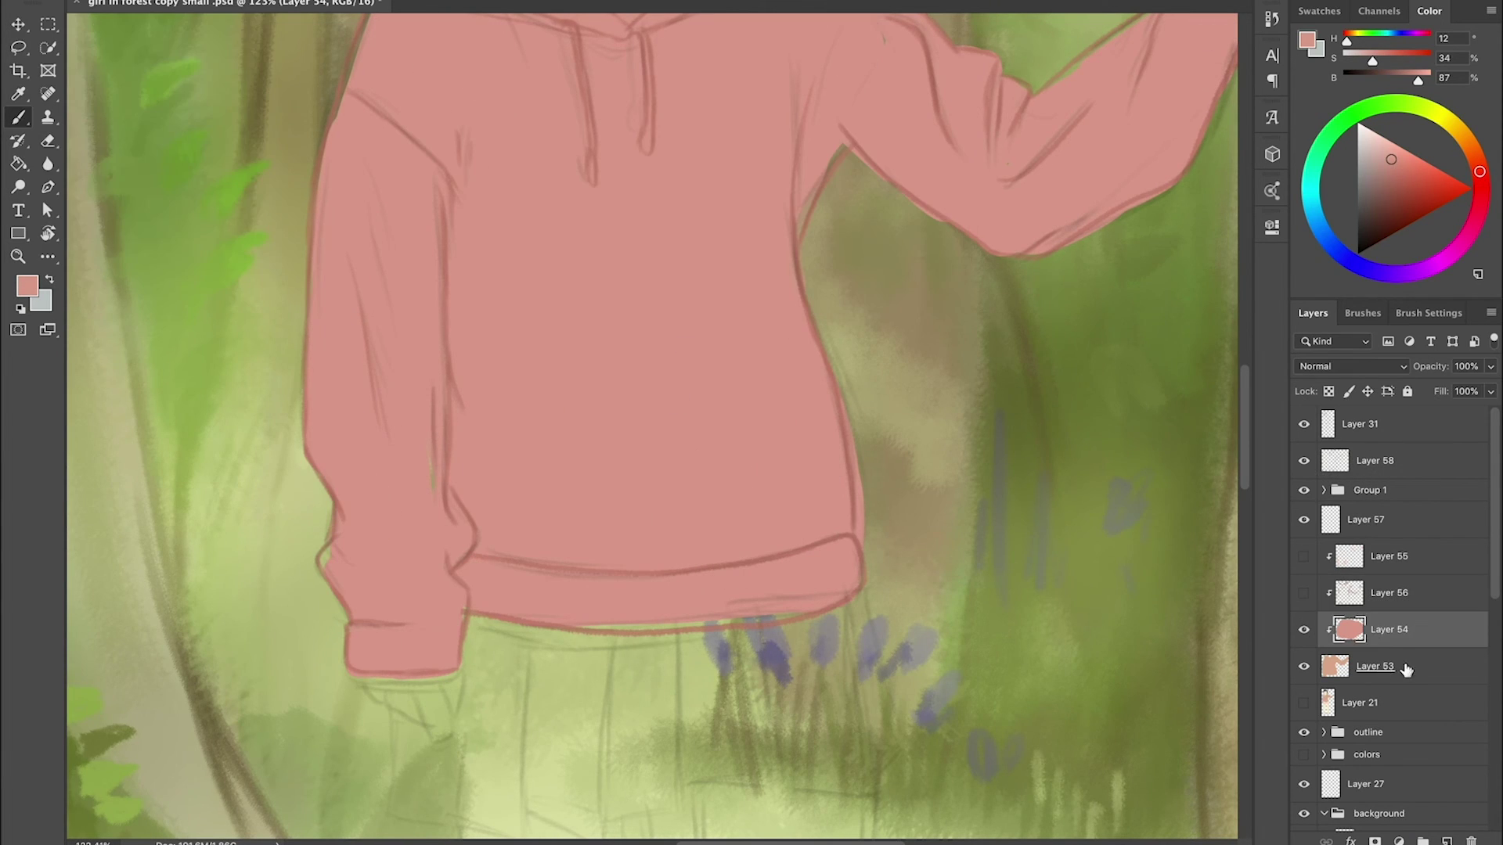
pyautogui.hotkey('alt', '[')
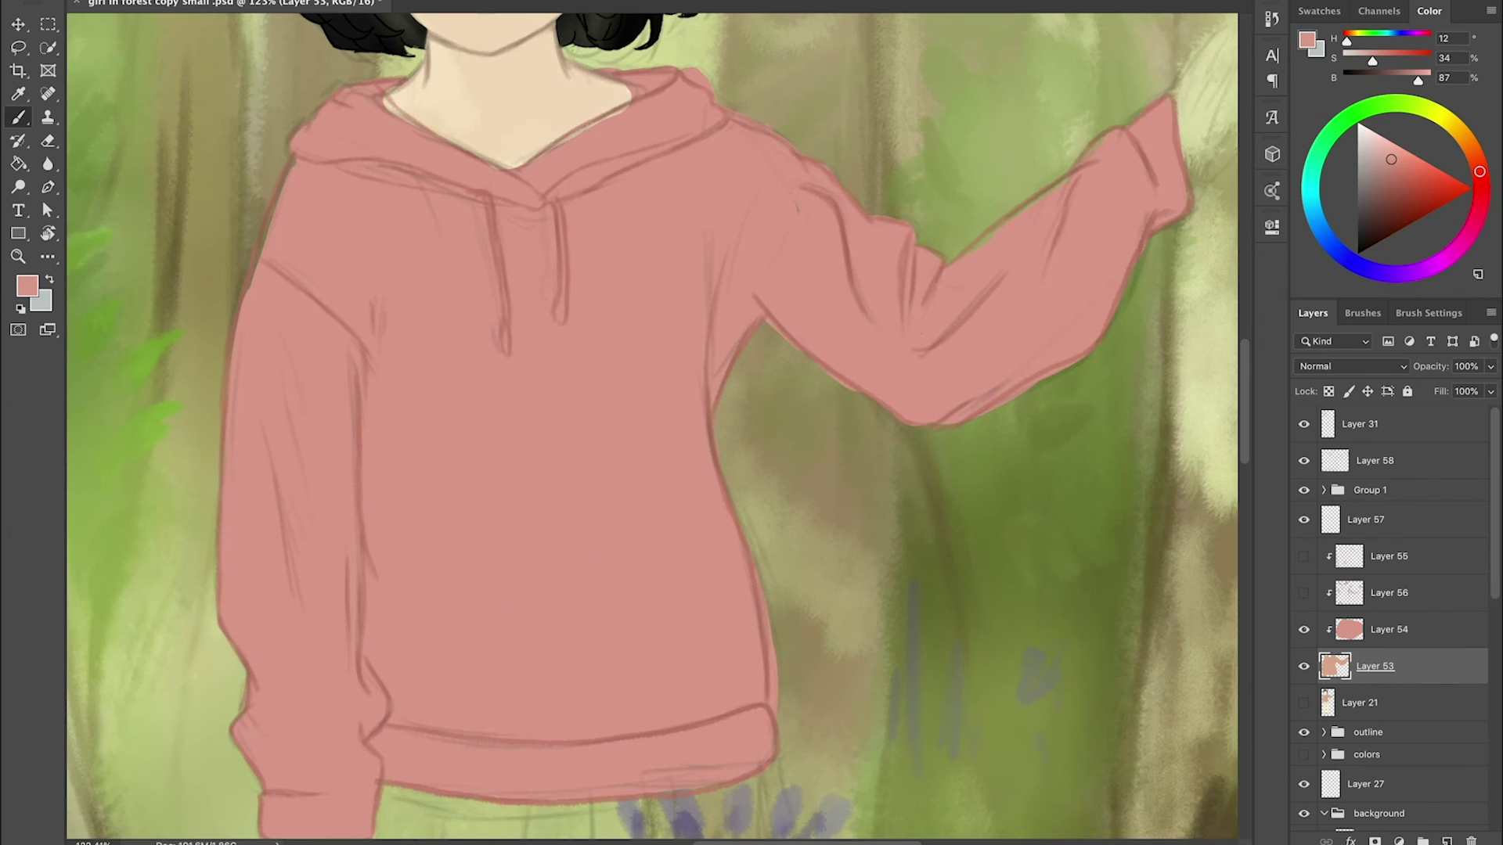
pyautogui.click(1303, 424)
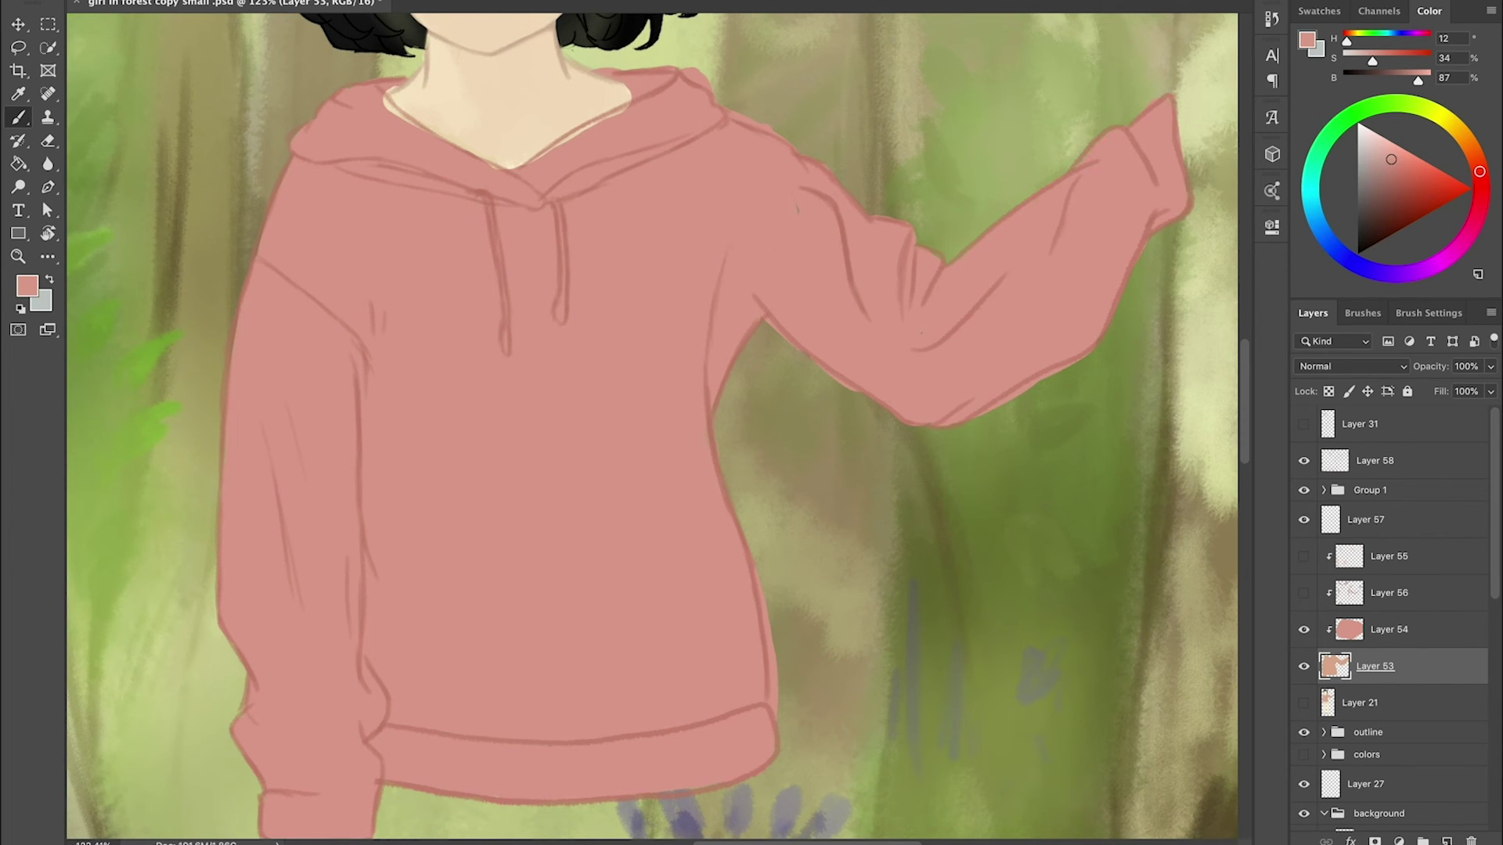
pyautogui.press('e')
pyautogui.moveTo(850, 385); pyautogui.dragTo(780, 534)
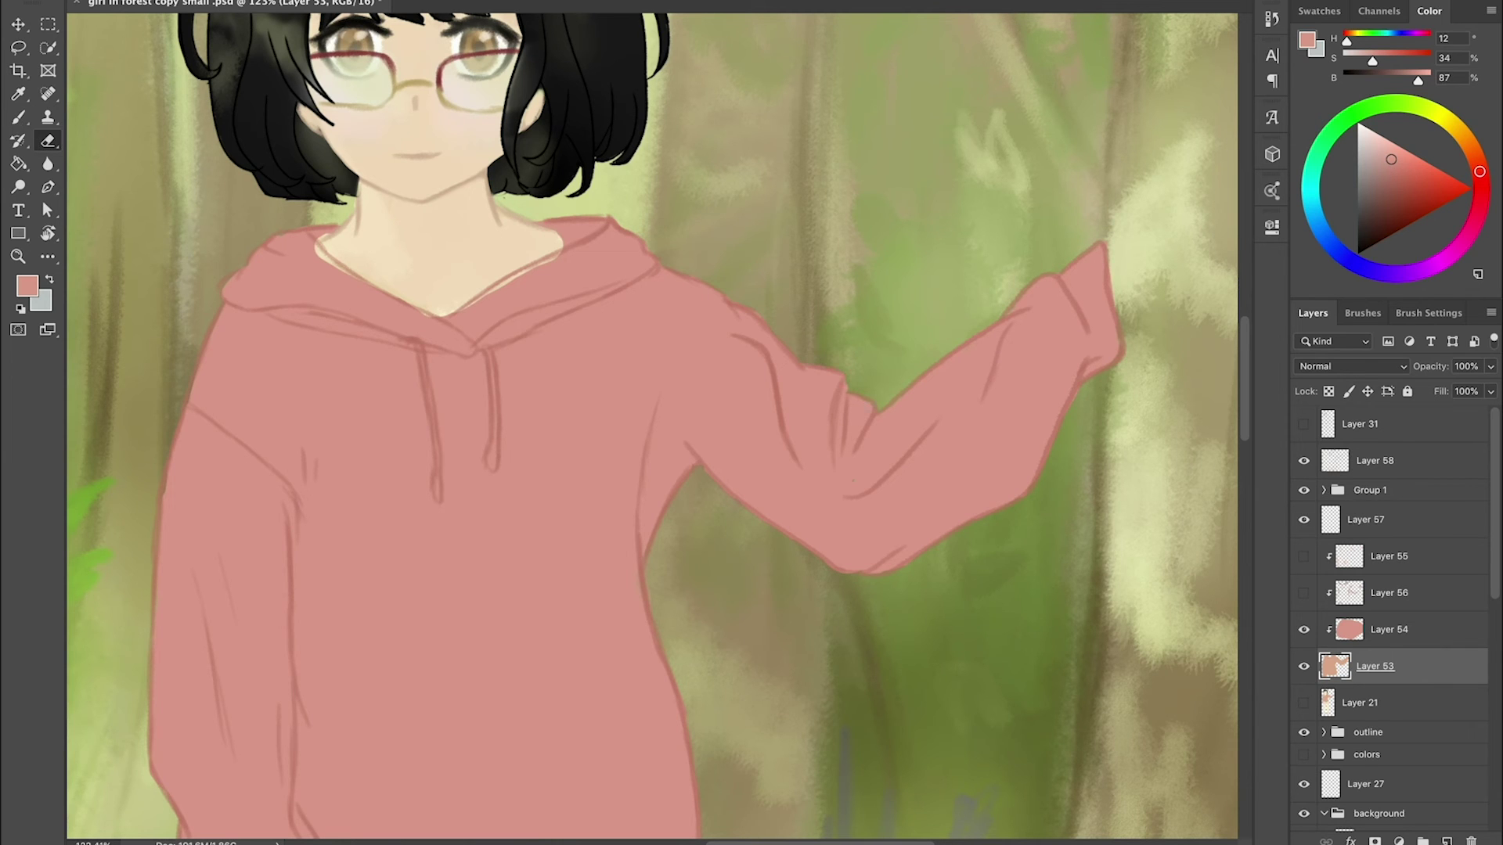
# - Select the skin layer, fit the image in view, and save the painting
pyautogui.keyDown('ctrl'); pyautogui.click(435, 327); pyautogui.keyUp('ctrl')
pyautogui.hotkey('ctrl', '0')
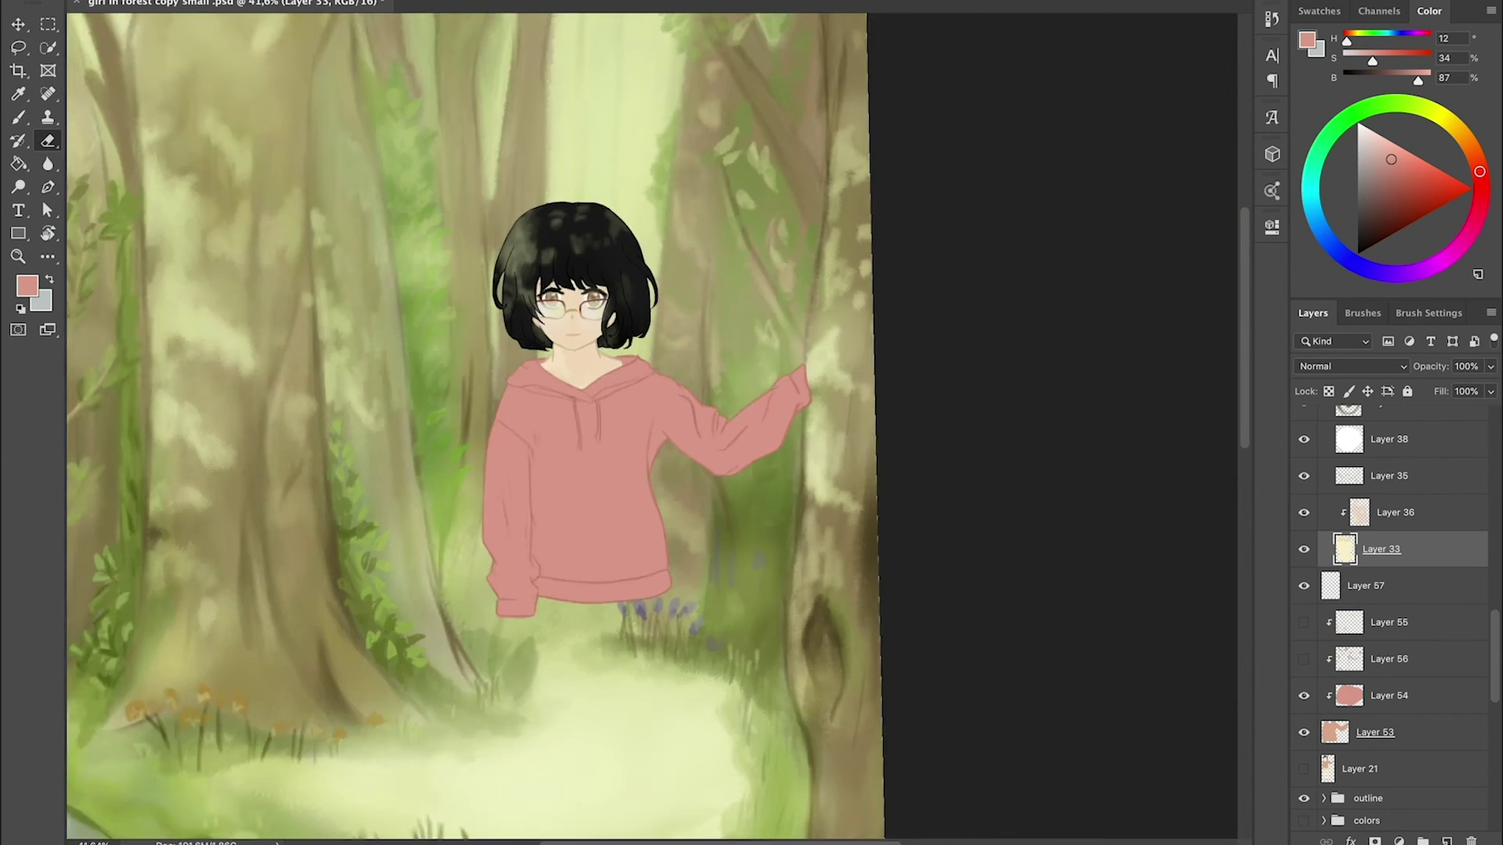
pyautogui.hotkey('ctrl', 's')
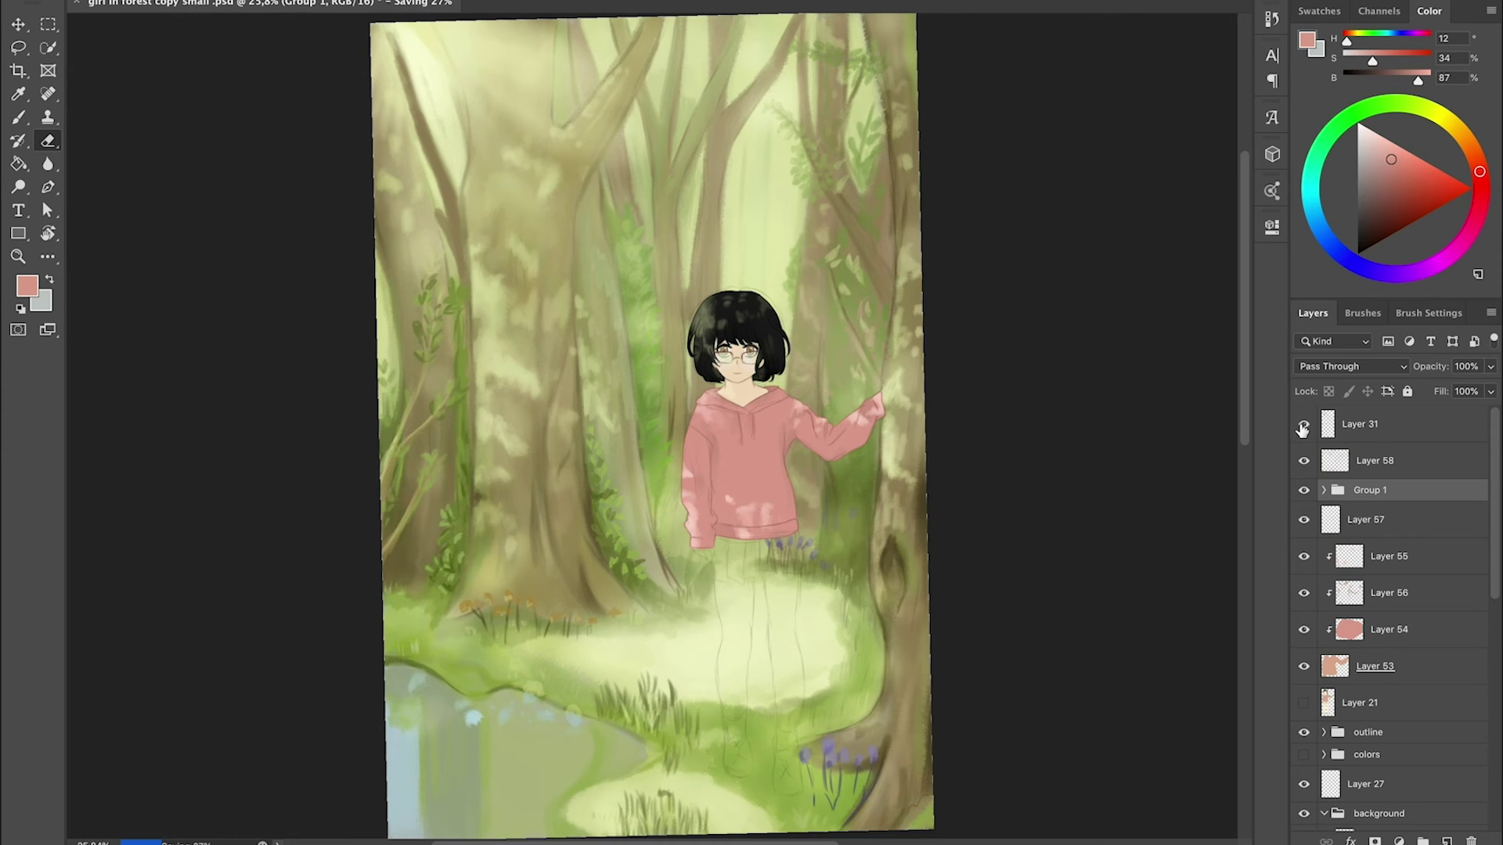
pyautogui.press('r')
pyautogui.scroll(5, 1070, 307)
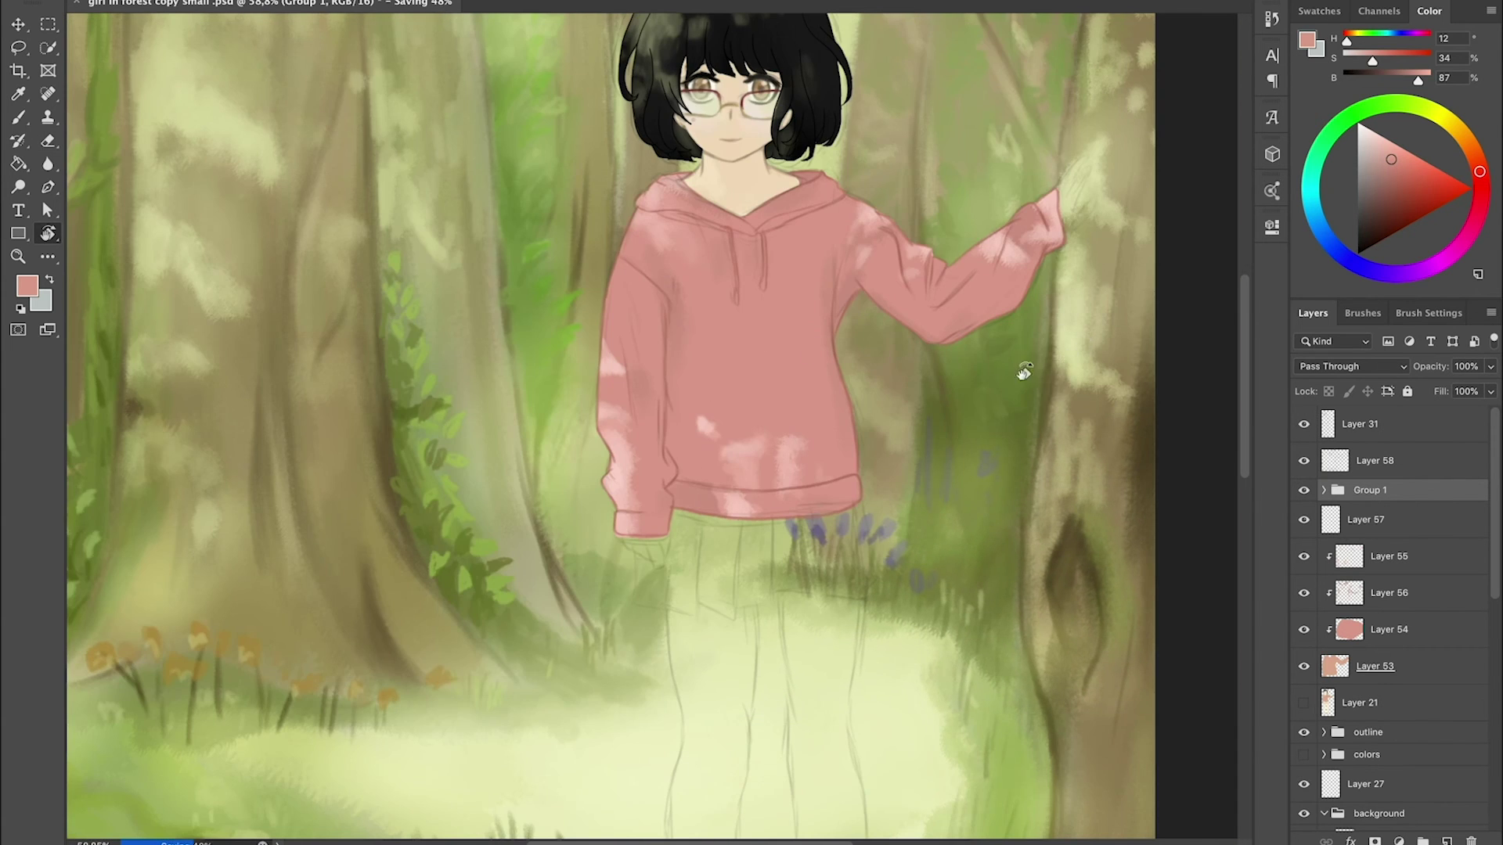
pyautogui.scroll(-3, 1025, 373)
pyautogui.scroll(3, 704, 391)
pyautogui.scroll(3, 626, 509)
# - Paint skin between the sleeve cuff and hand on a new layer
pyautogui.press('v')
pyautogui.hotkey('ctrl', 'shift', 'n')
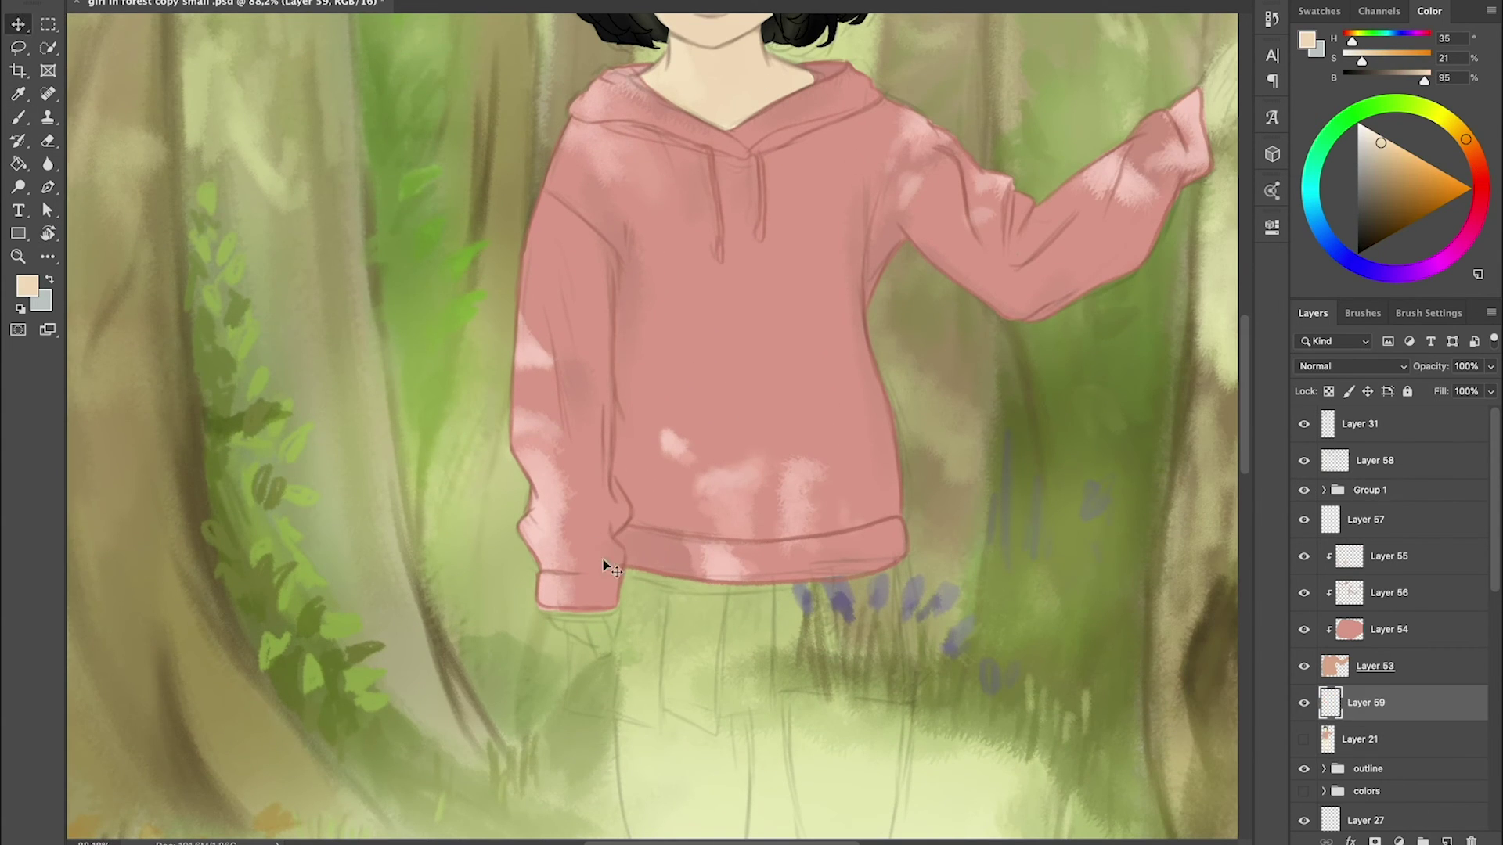
pyautogui.press('b')
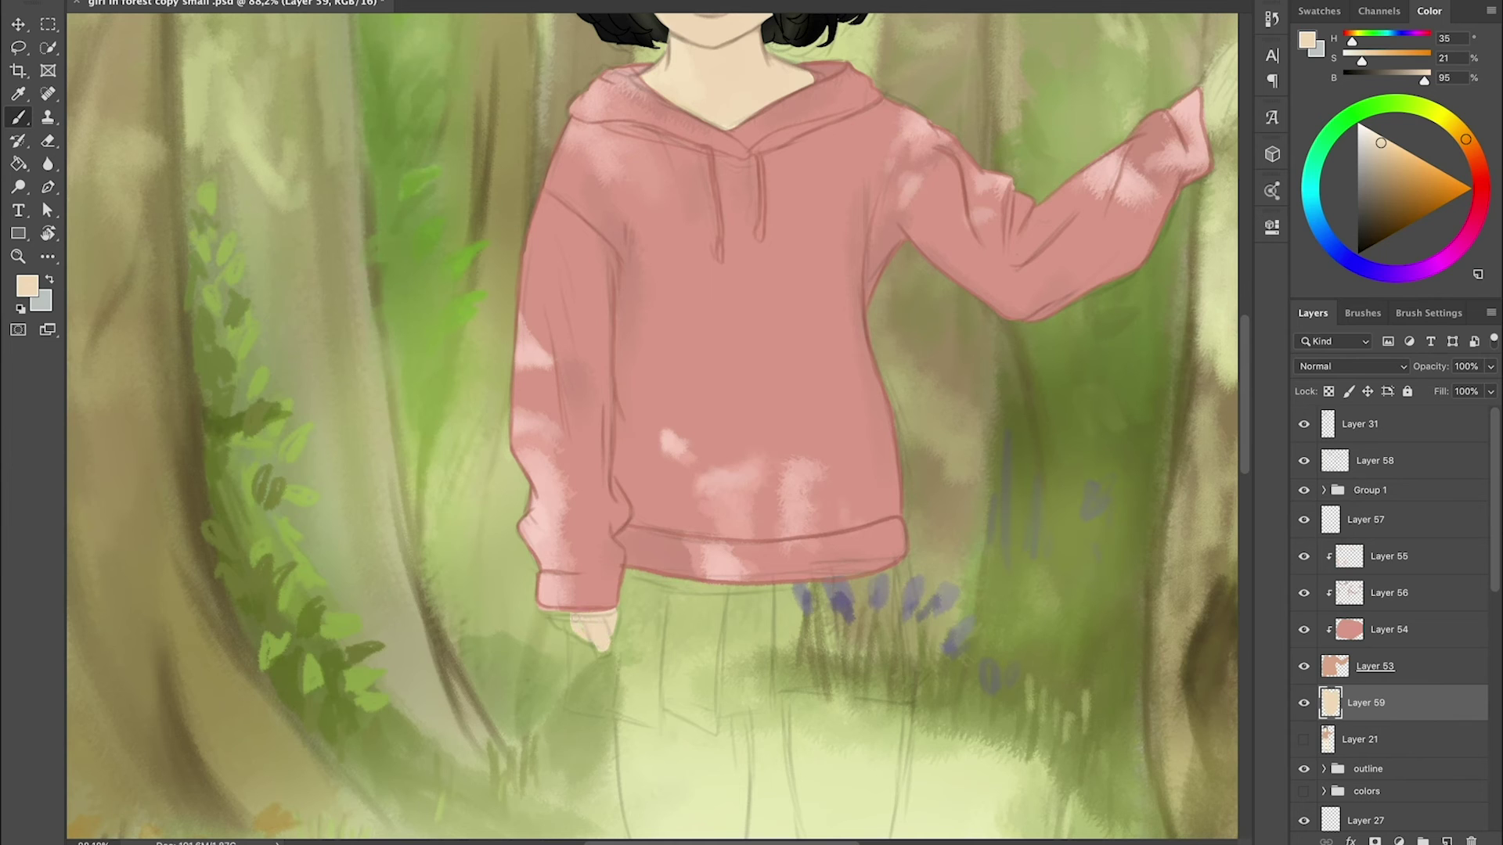
pyautogui.moveTo(568, 624); pyautogui.dragTo(553, 613)
pyautogui.hotkey('ctrl', '0')
# - Block in the beige skirt below the hoodie and widen it into a ruffled hem
pyautogui.hotkey('ctrl', 'shift', 'alt', 'n')
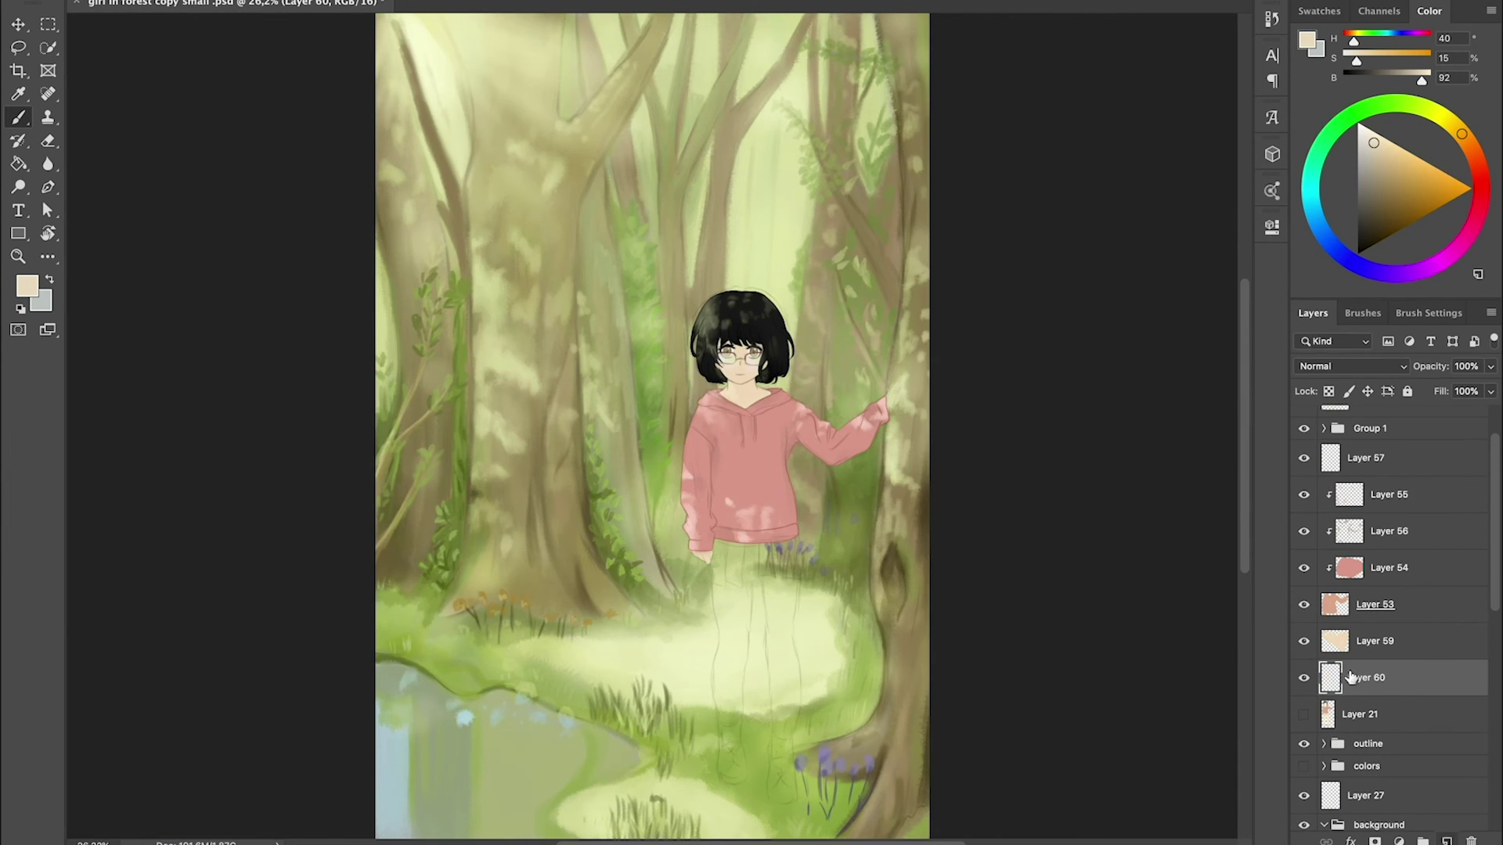
pyautogui.scroll(3, 786, 539)
pyautogui.moveTo(787, 538); pyautogui.dragTo(782, 522)
pyautogui.moveTo(697, 603)
pyautogui.mouseDown()
pyautogui.moveTo(822, 583)
pyautogui.moveTo(920, 595)
pyautogui.mouseUp()
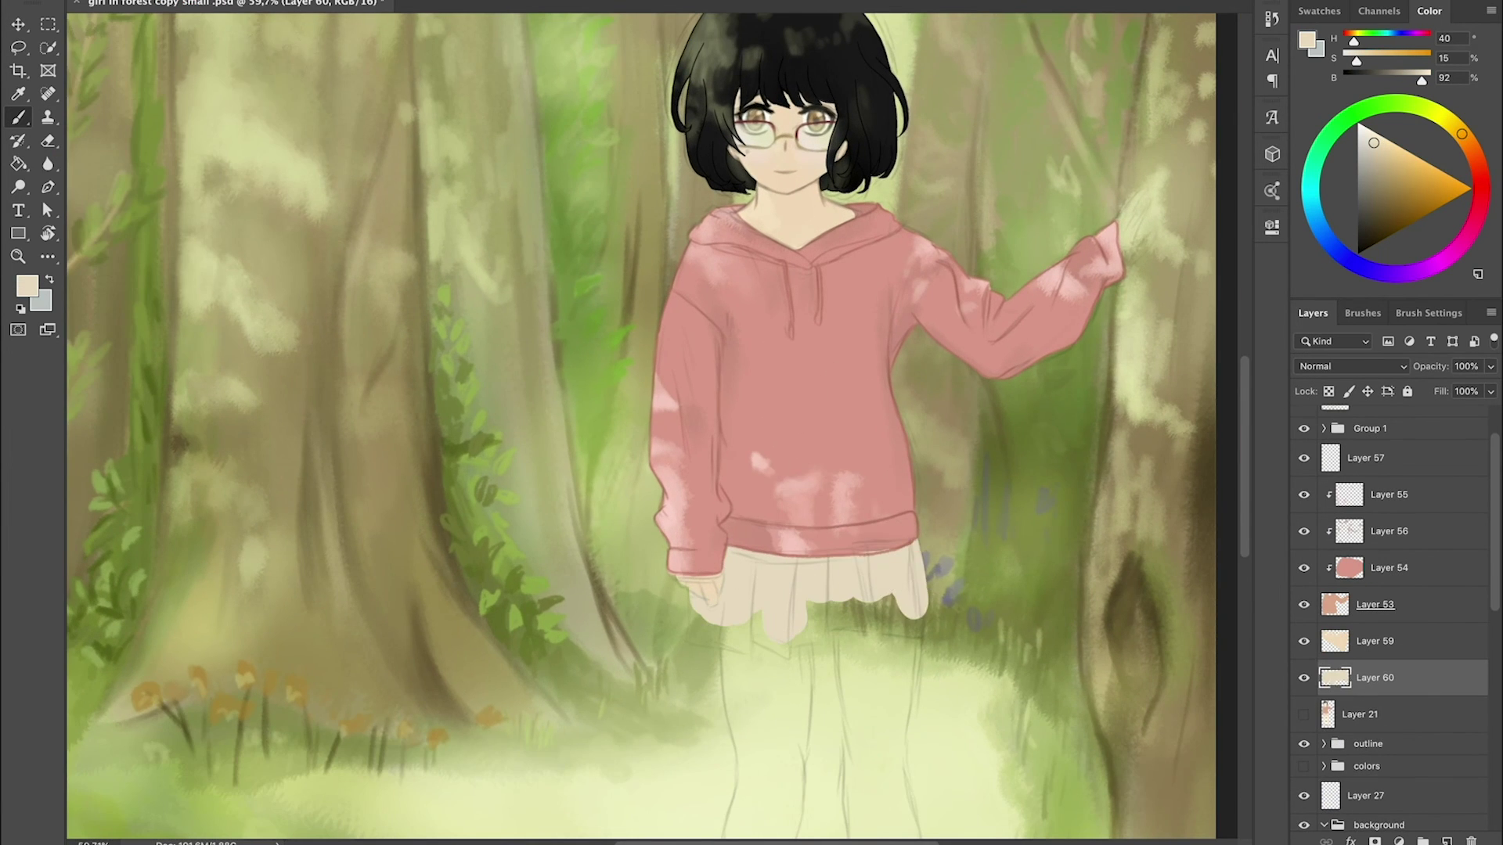
pyautogui.moveTo(797, 636); pyautogui.dragTo(830, 592)
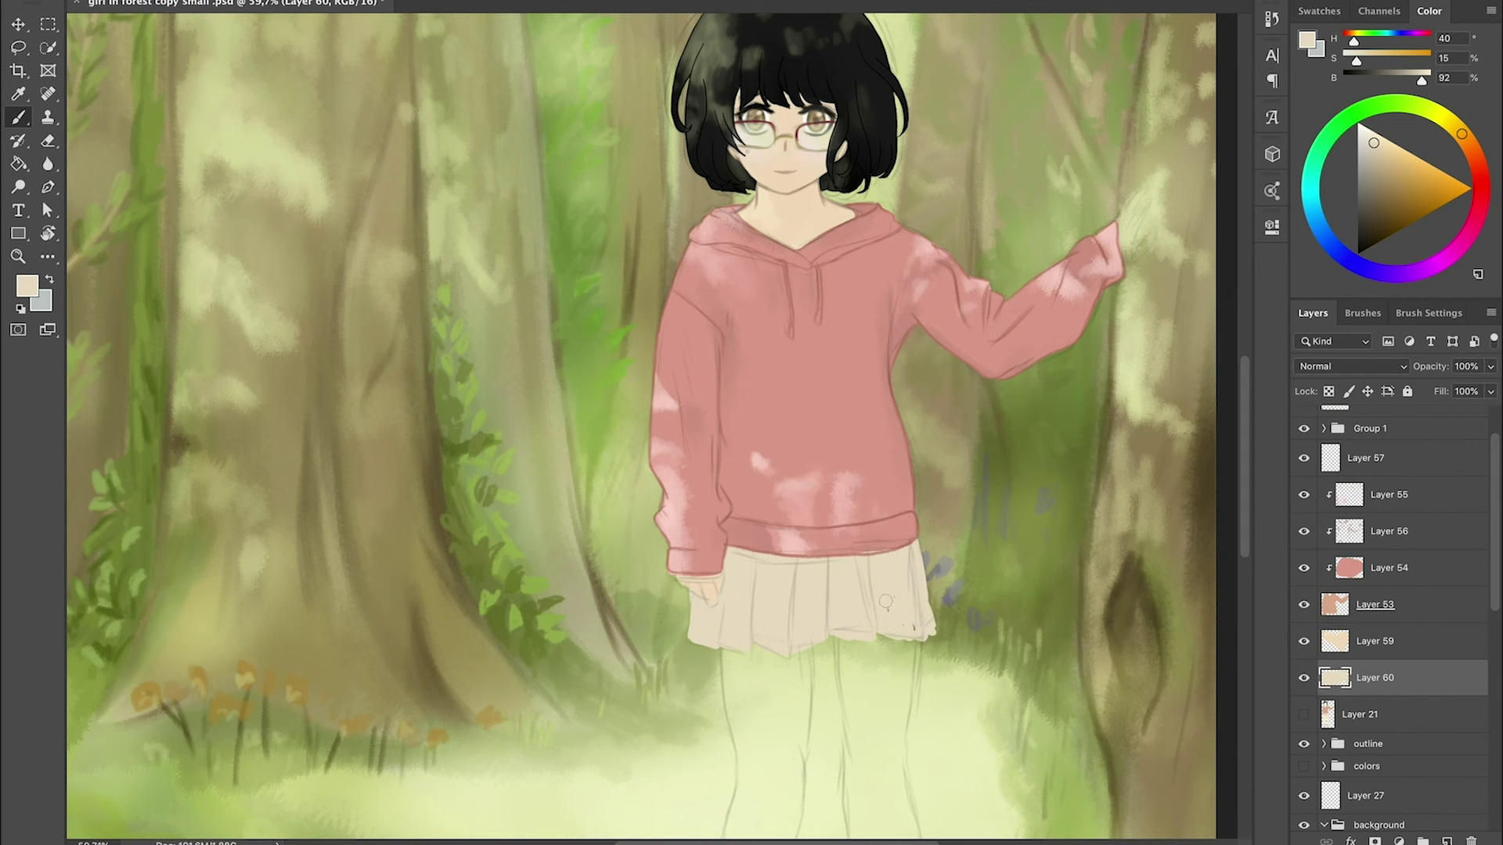
pyautogui.moveTo(928, 626); pyautogui.dragTo(726, 555)
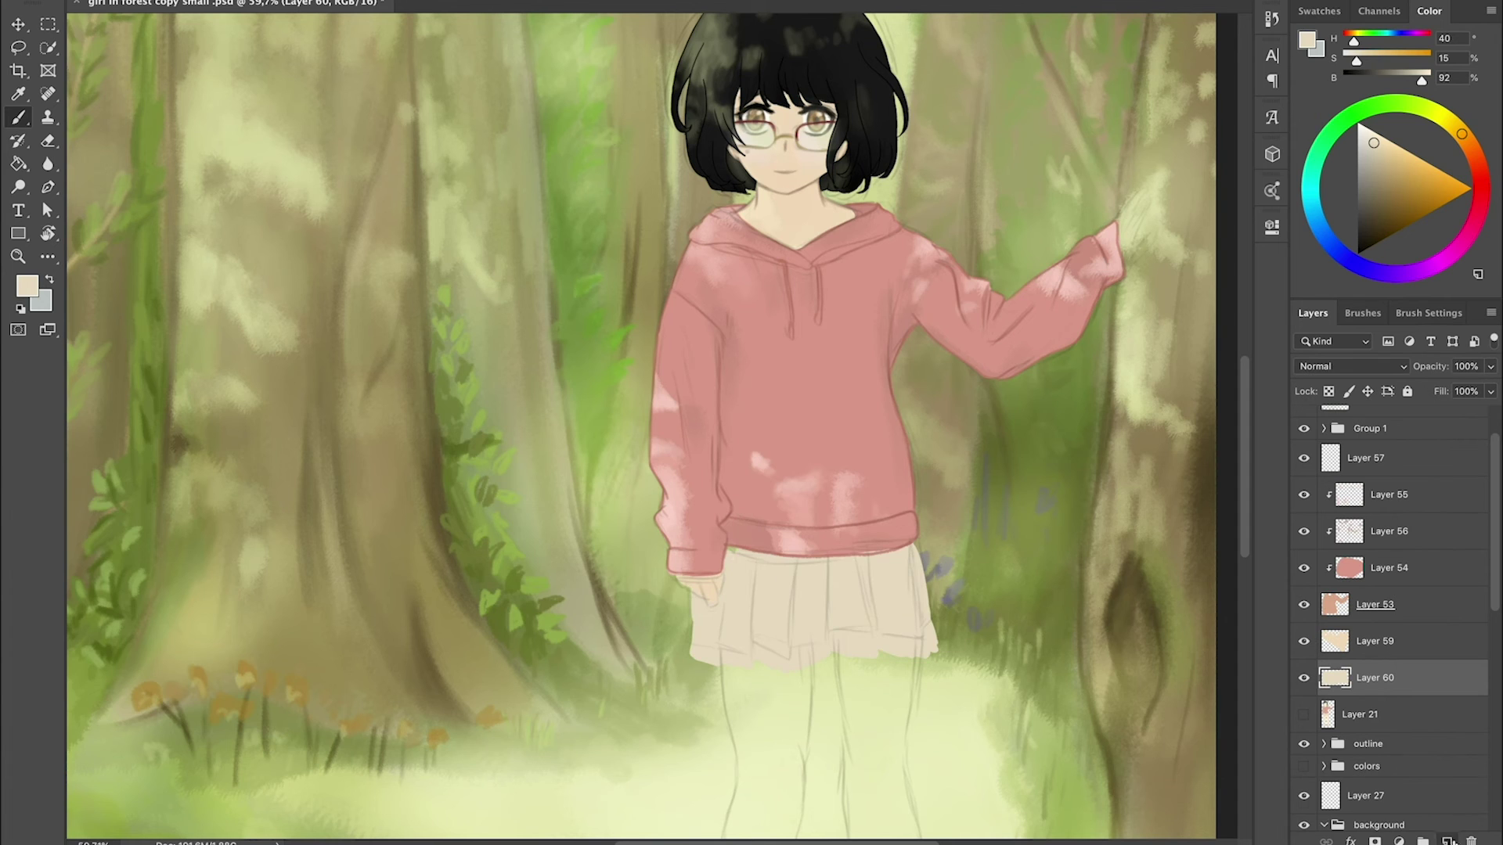
# - Paint the left hand below the sleeve cuff using skin colour sampled from the face
pyautogui.hotkey('ctrl', 'j')
pyautogui.press('i')
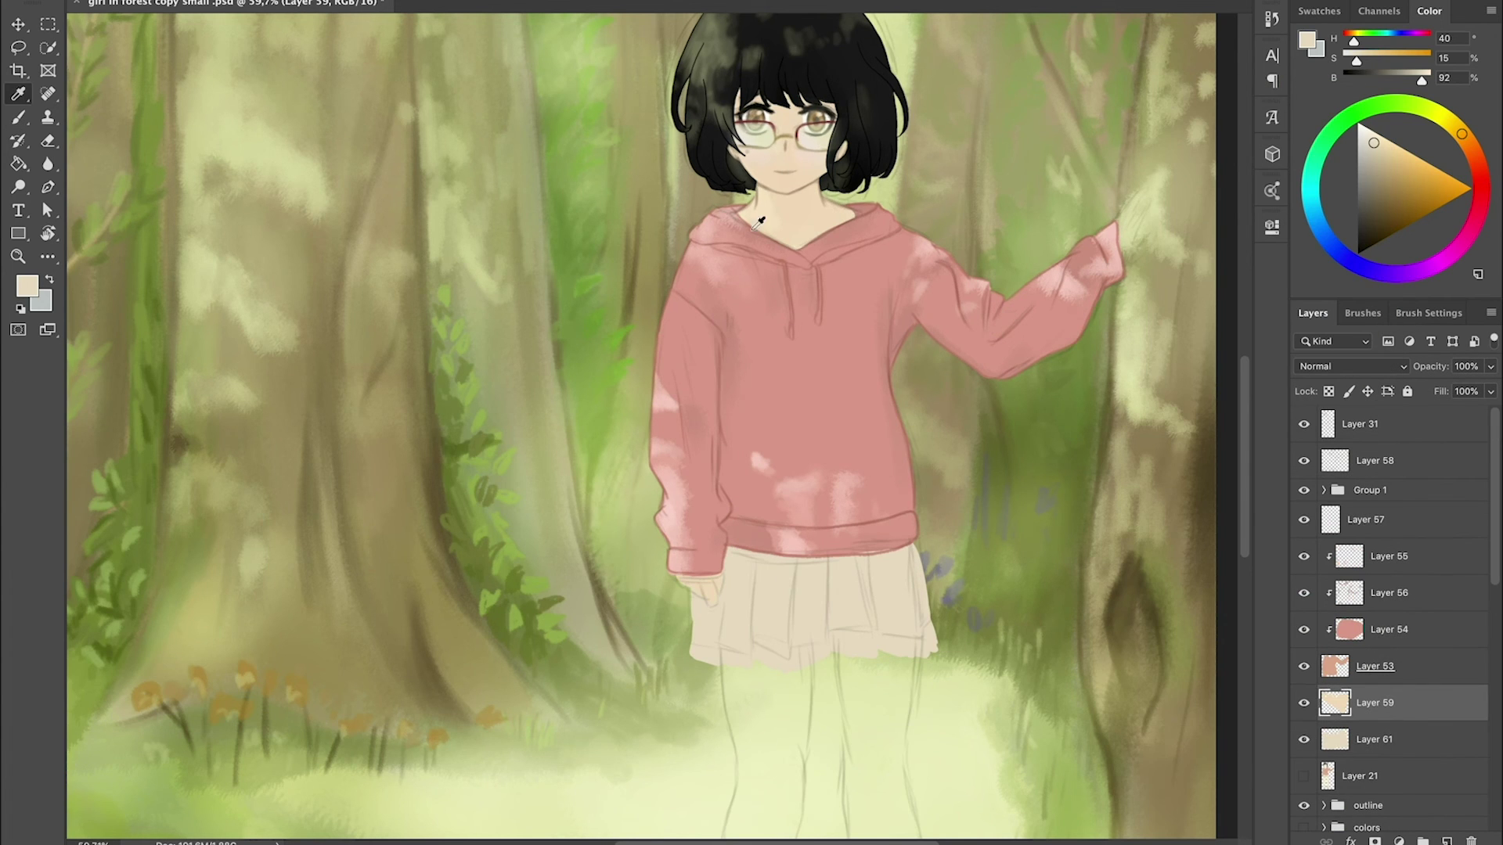
pyautogui.click(814, 192)
pyautogui.press('b')
pyautogui.scroll(4, 701, 579)
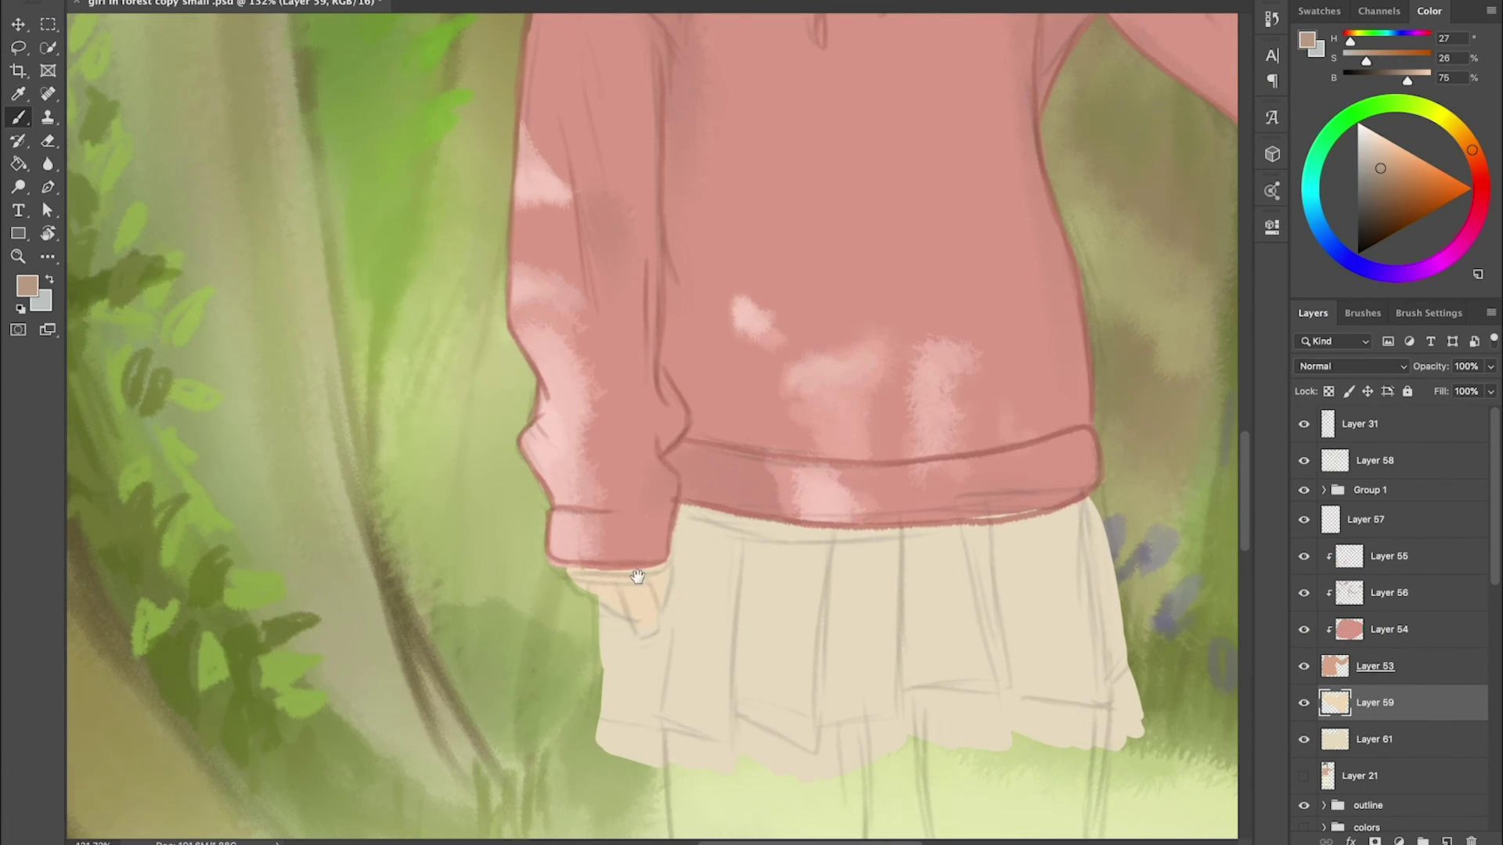
pyautogui.moveTo(662, 567); pyautogui.dragTo(667, 603)
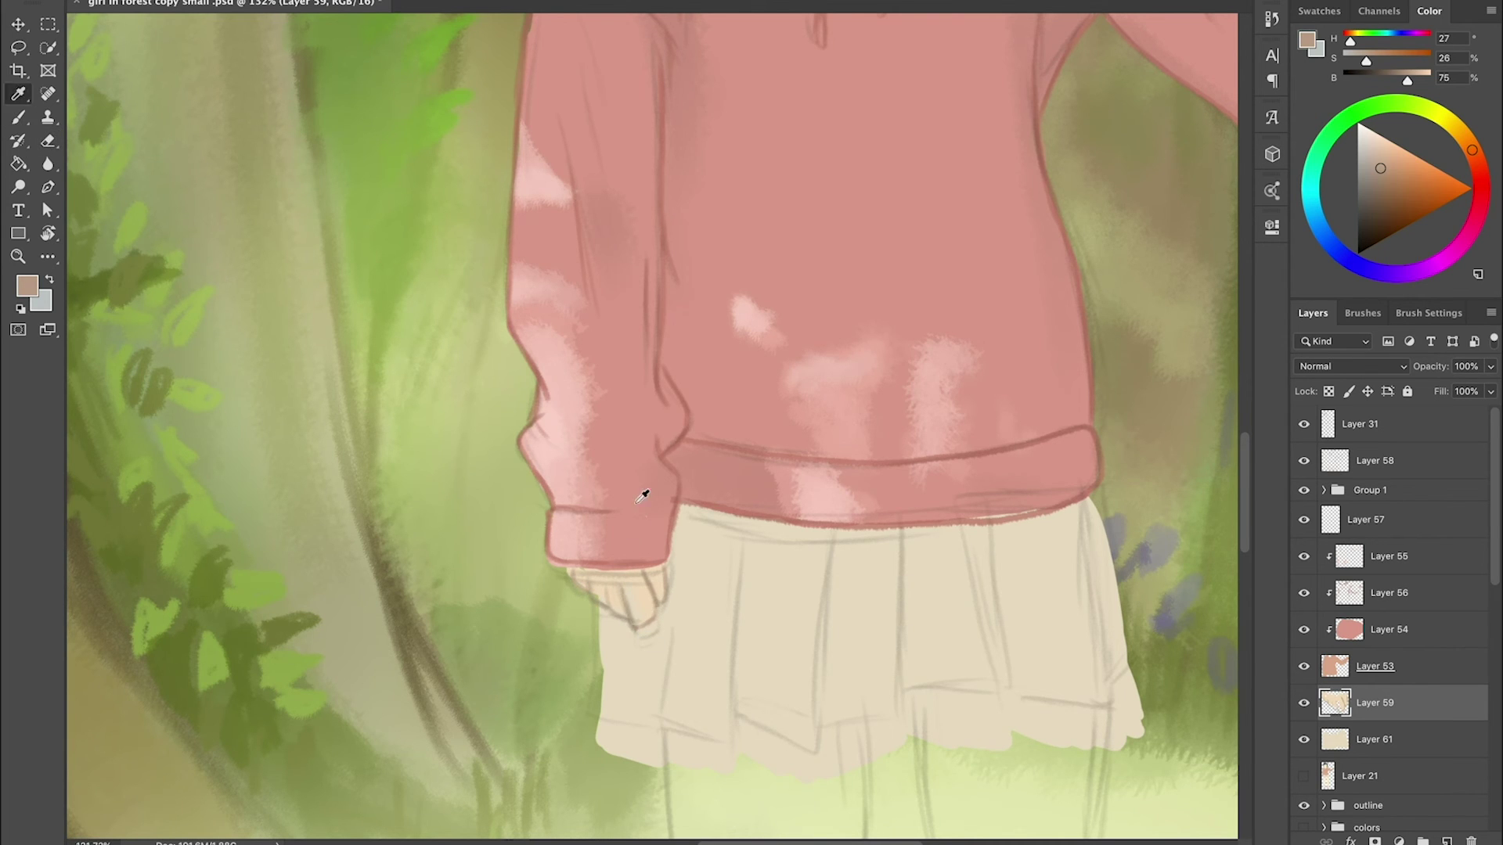
pyautogui.keyDown('alt'); pyautogui.click(626, 590); pyautogui.keyUp('alt')
pyautogui.press('e')
pyautogui.hotkey('ctrl', '0')
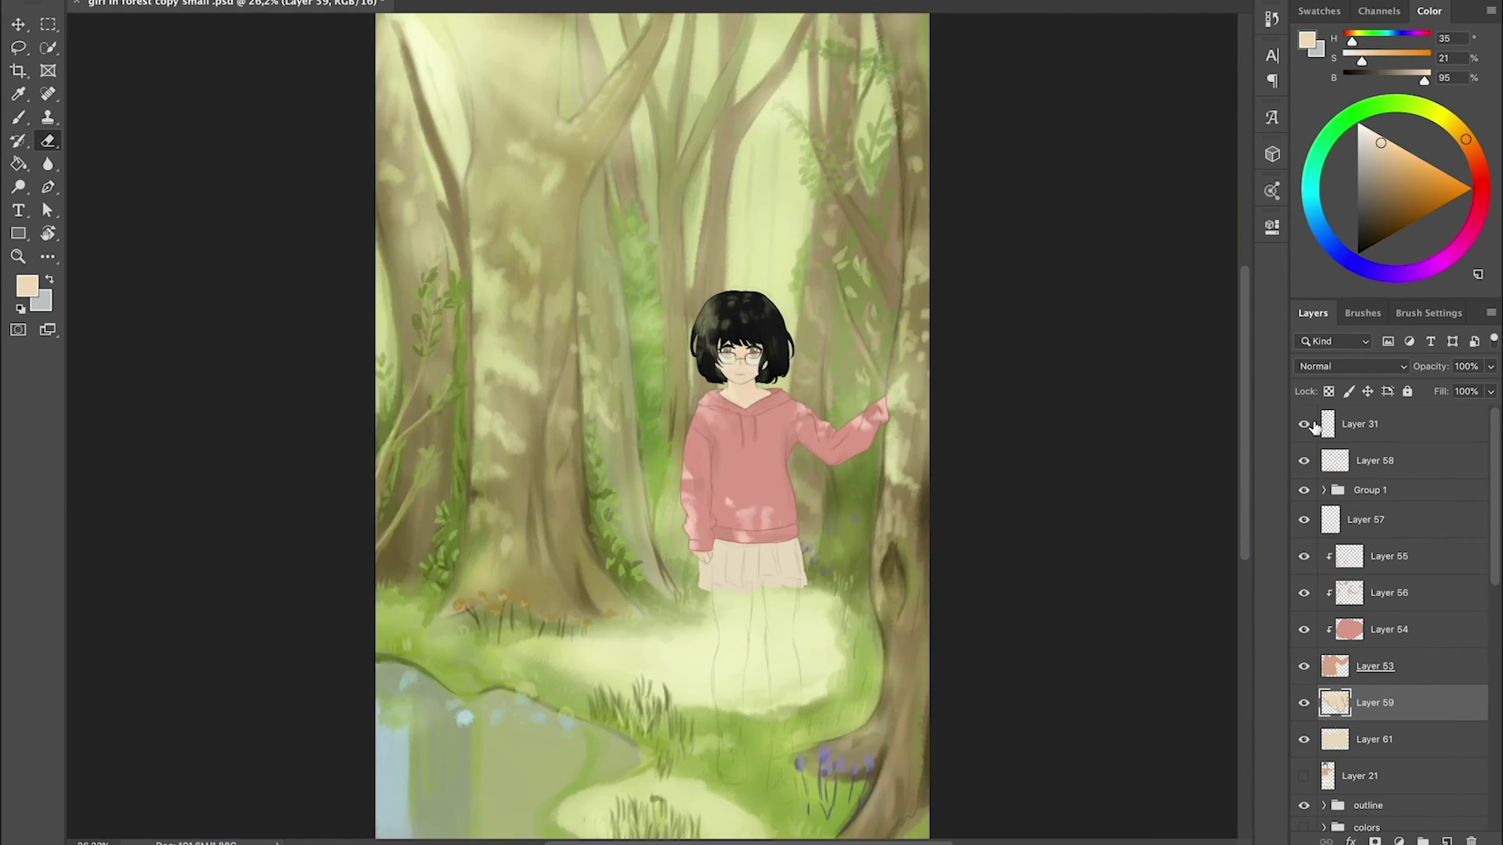
# - Shade the raised hand against the tree with a darker skin tone on a new layer
pyautogui.scroll(5, 867, 377)
pyautogui.press('b')
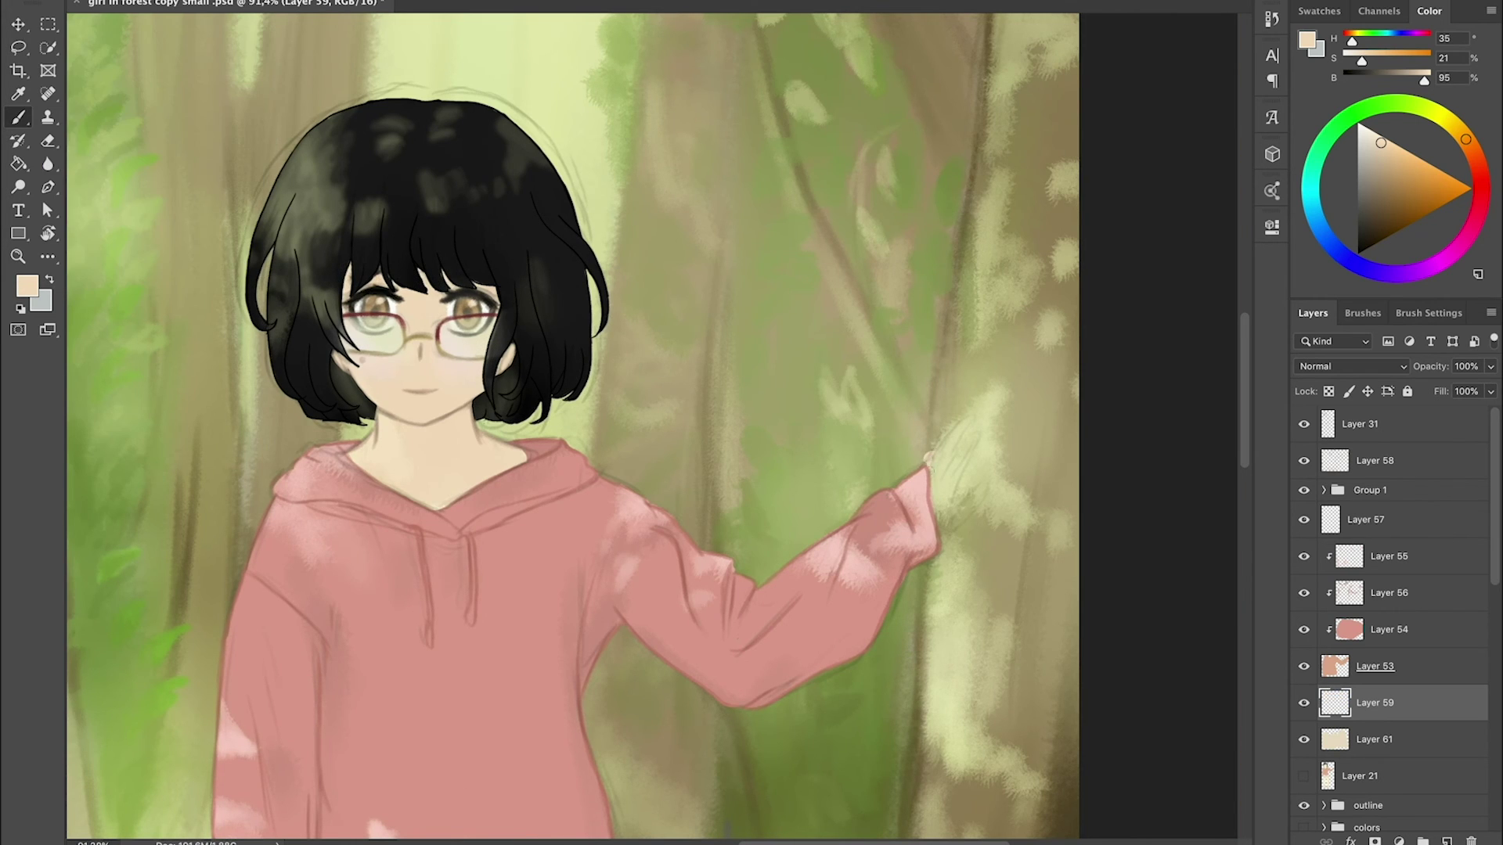
pyautogui.scroll(2, 954, 452)
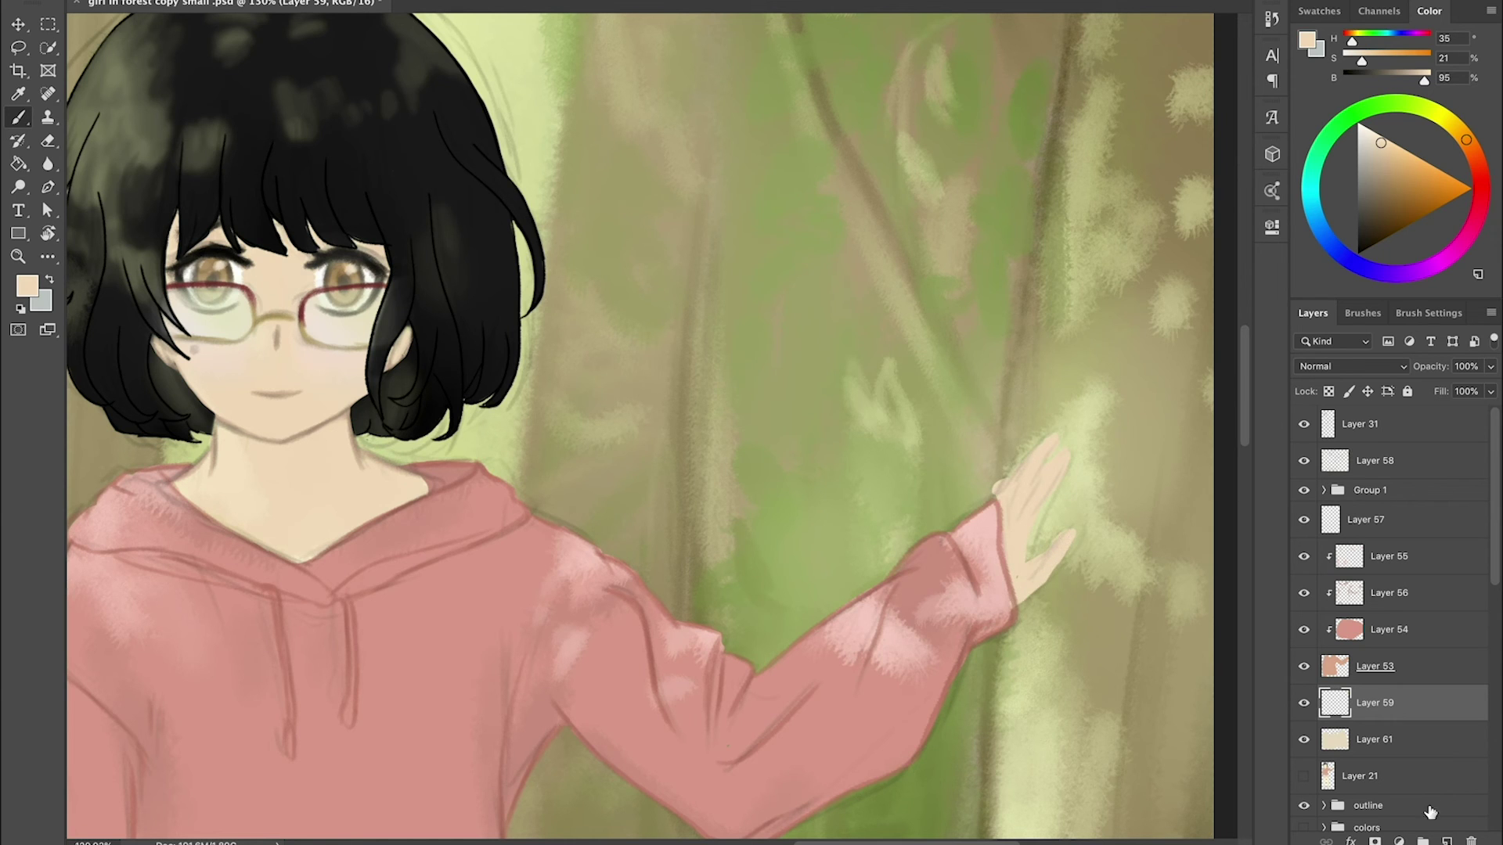
pyautogui.keyDown('alt'); pyautogui.click(355, 431); pyautogui.keyUp('alt')
pyautogui.hotkey('ctrl', 'shift', 'alt', 'n')
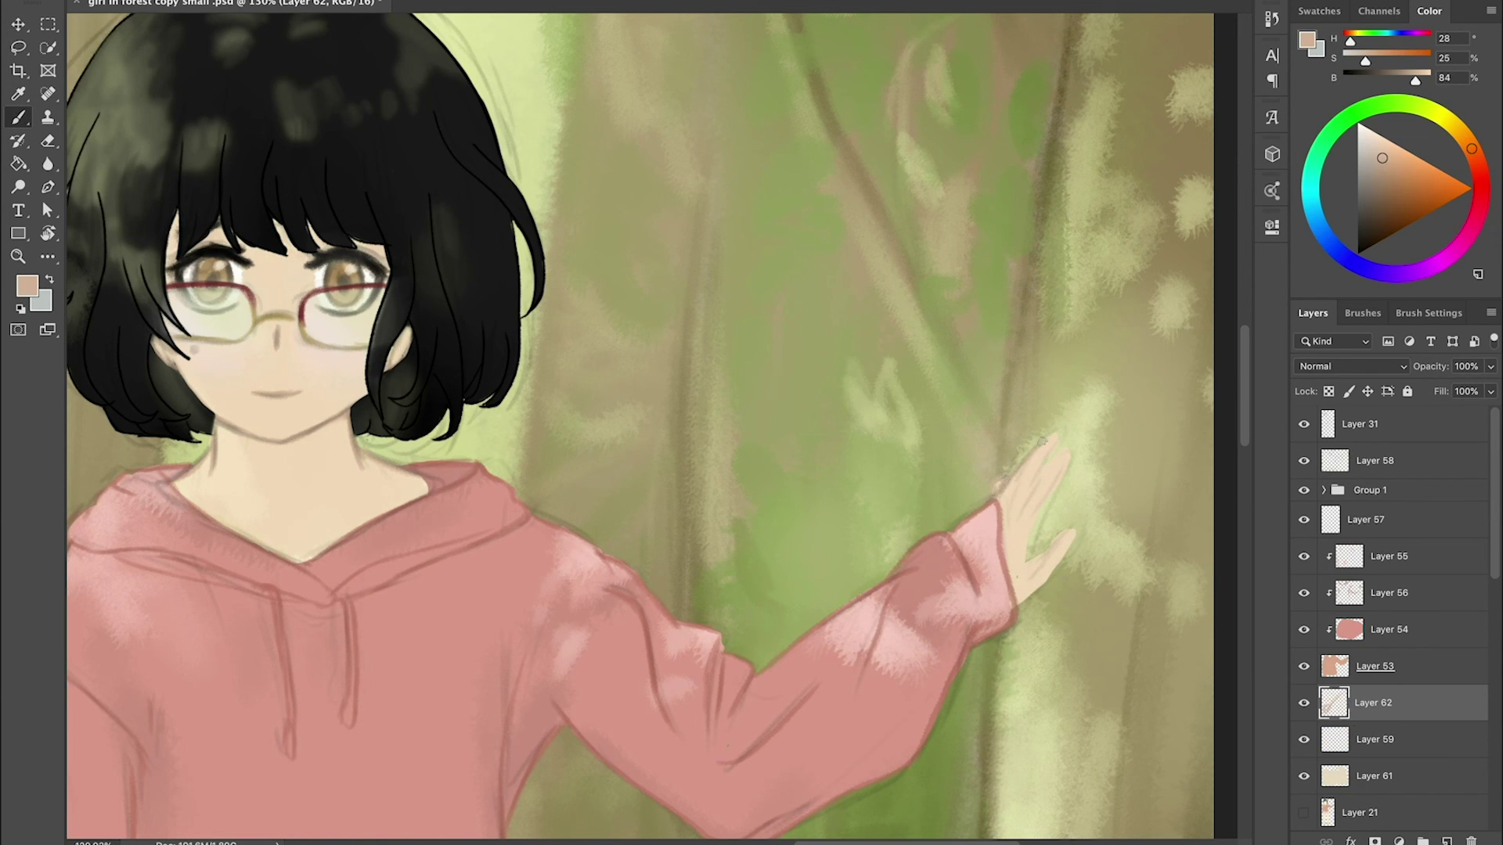
pyautogui.moveTo(1041, 505); pyautogui.dragTo(1017, 603)
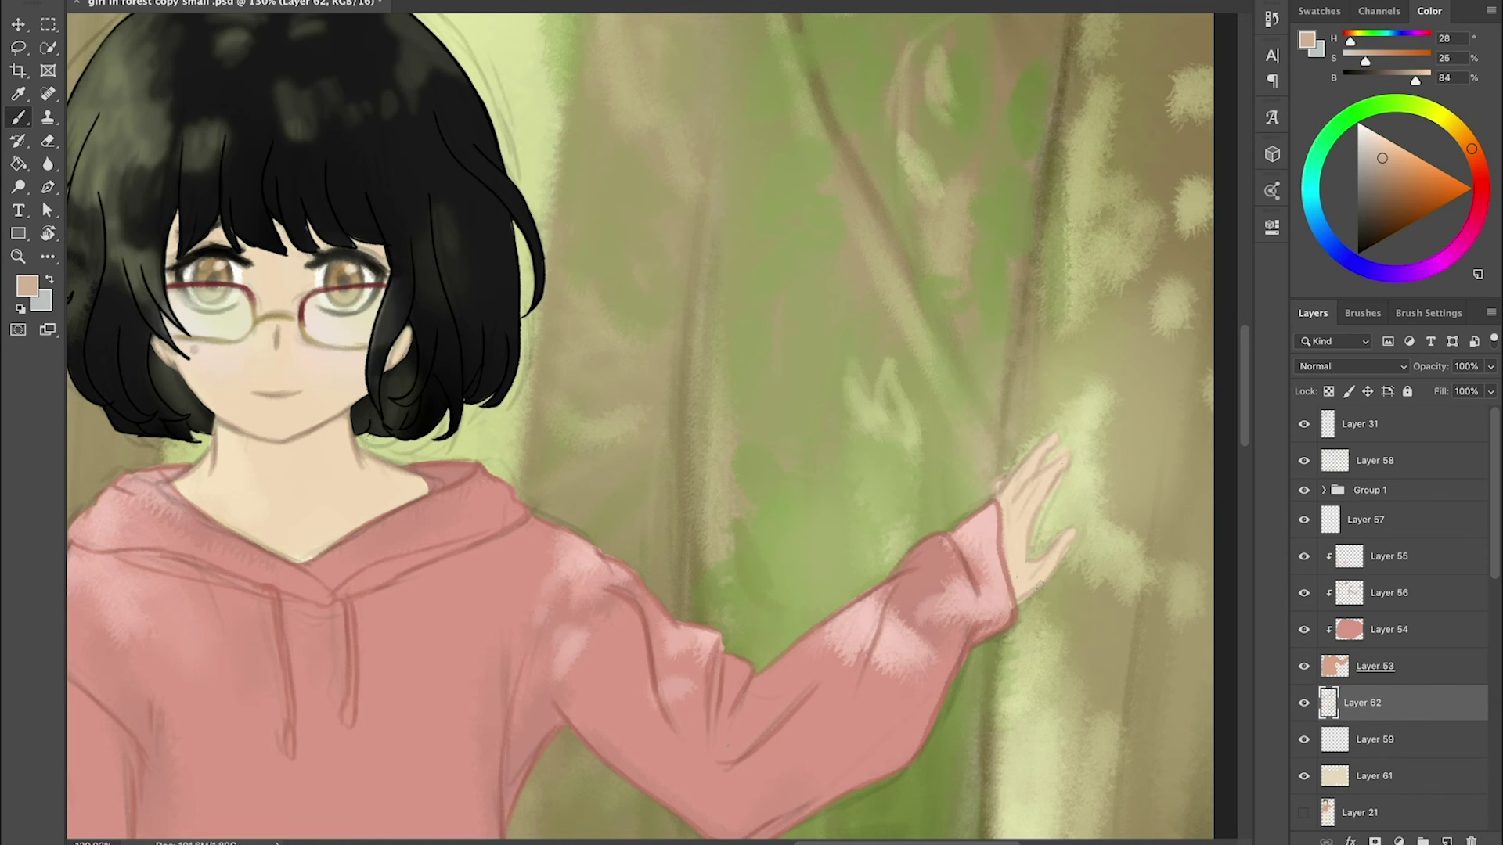
pyautogui.hotkey('alt', '[')
pyautogui.press('e')
pyautogui.hotkey('ctrl', '-')
pyautogui.scroll(-5, 650, 422)
# - Sample cream tones from the skirt, add a pleats layer, reshow the leg sketch and save
pyautogui.press('b')
pyautogui.hotkey('ctrl', 'shift', 'alt', 'n')
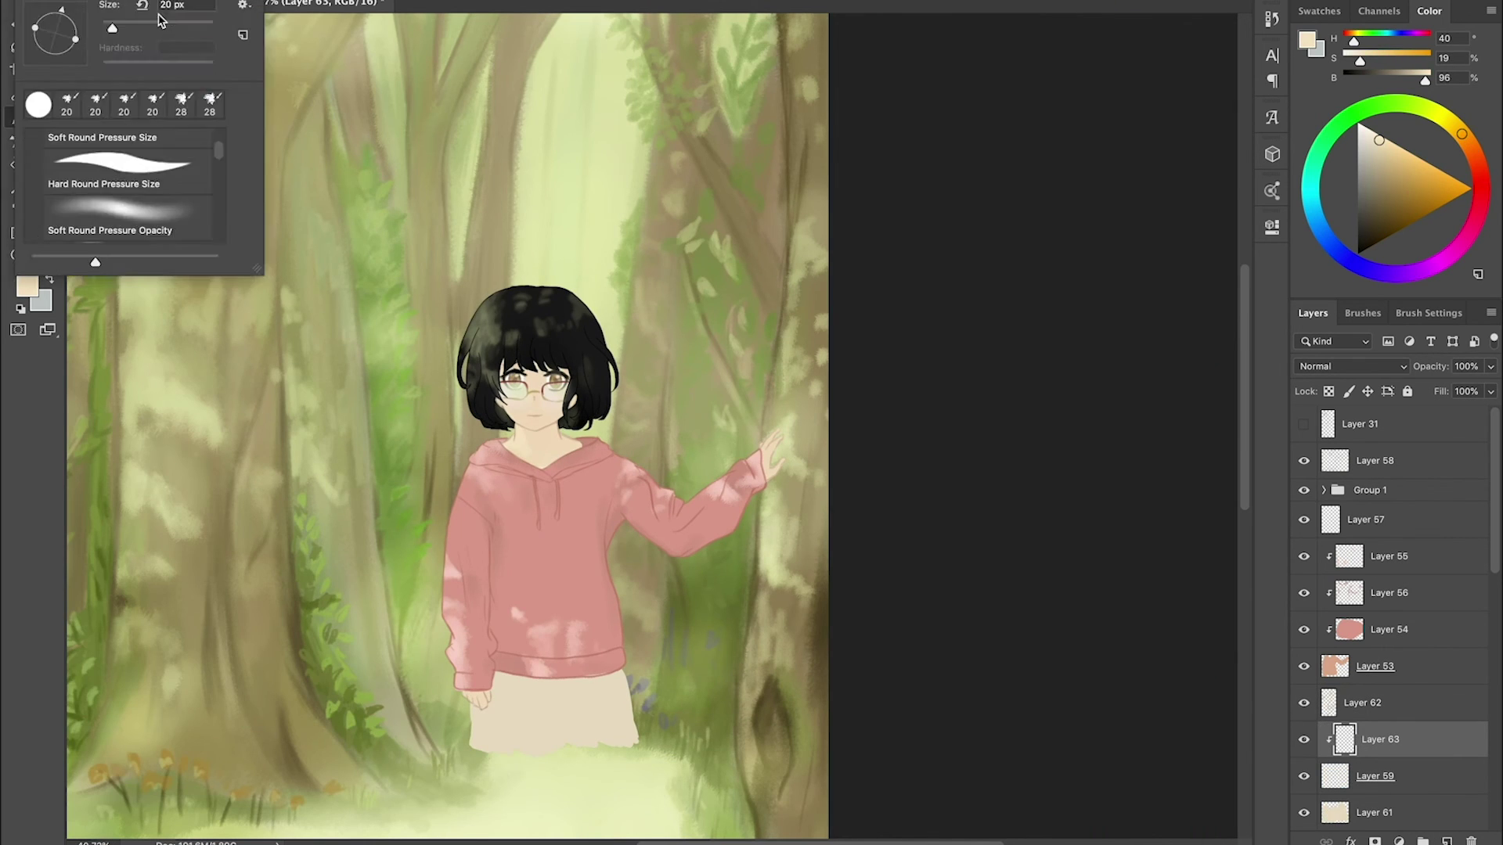
pyautogui.keyDown('alt'); pyautogui.click(767, 462); pyautogui.keyUp('alt')
pyautogui.keyDown('alt'); pyautogui.click(772, 440); pyautogui.keyUp('alt')
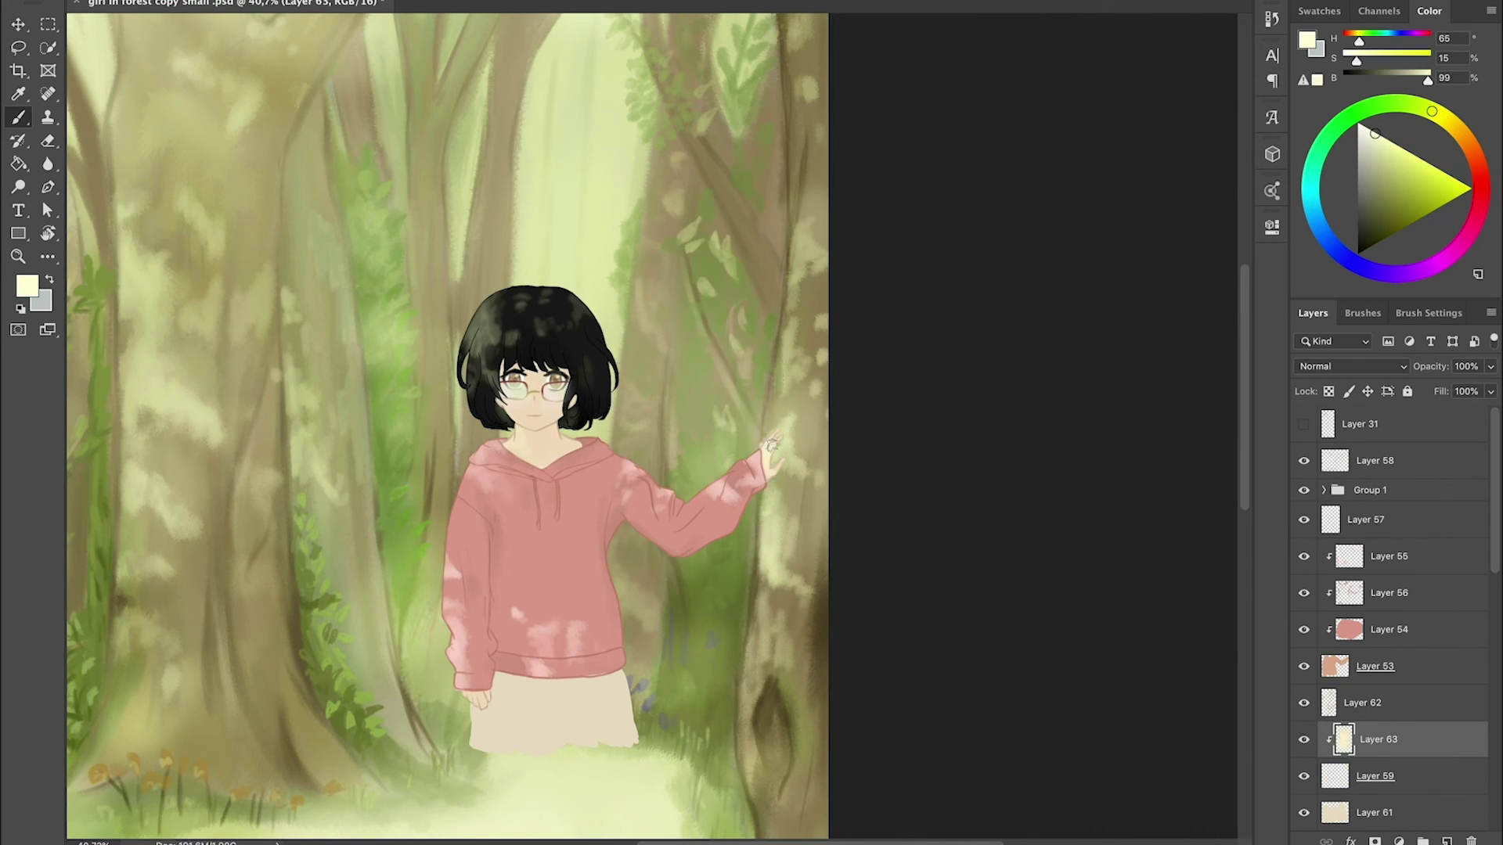
pyautogui.scroll(-3, 1147, 368)
pyautogui.keyDown('alt'); pyautogui.click(751, 564); pyautogui.keyUp('alt')
pyautogui.hotkey('ctrl', 'shift', 'n')
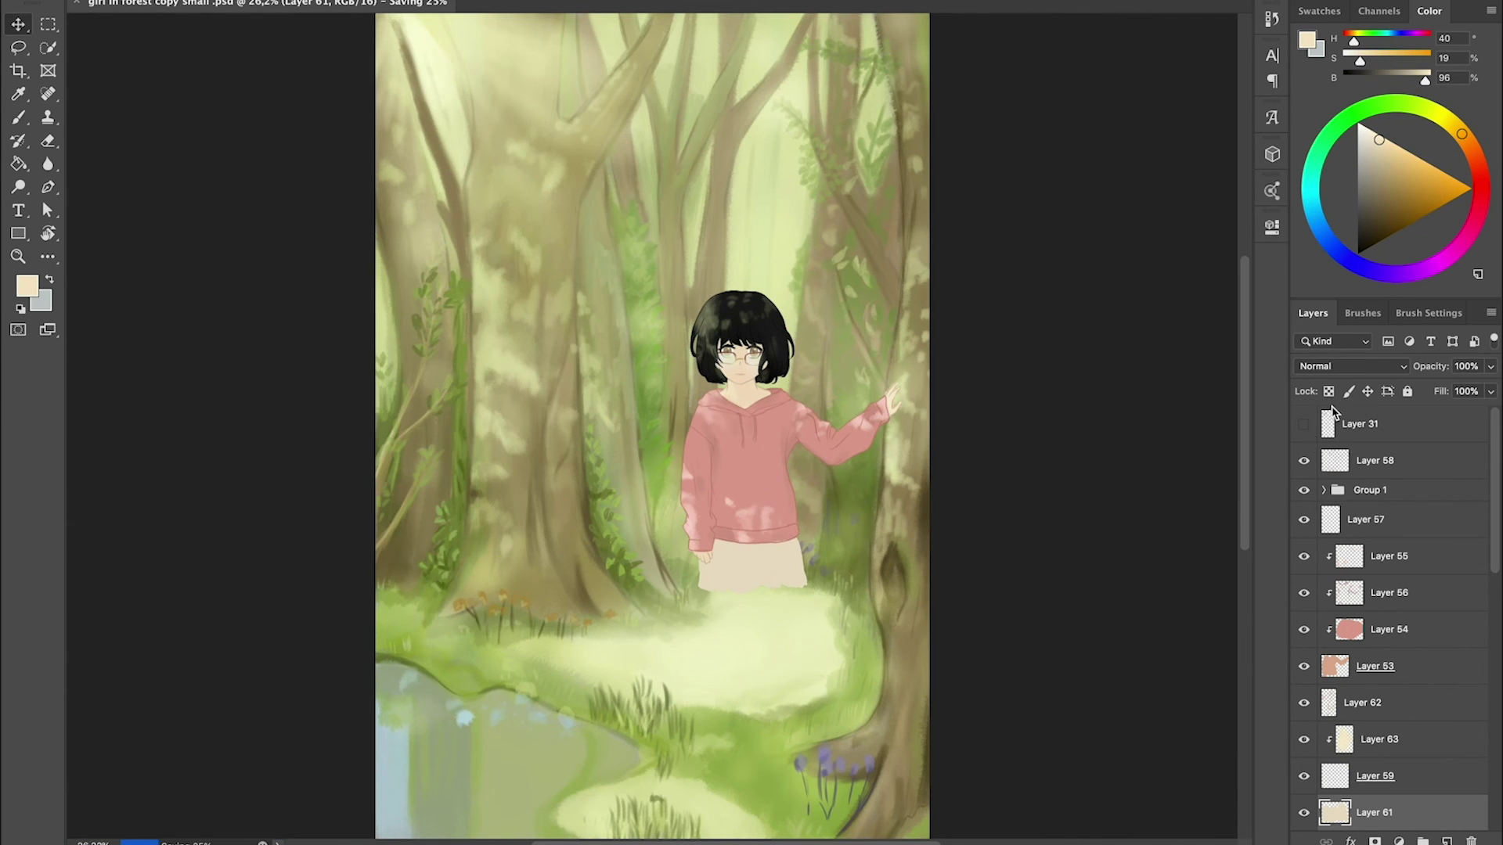
pyautogui.click(1303, 423)
pyautogui.scroll(3, 702, 553)
pyautogui.press('v')
pyautogui.hotkey('ctrl', 's')
# - Paint darker cream pleat lines down the skirt and erase the stray lines and leftover hem
pyautogui.press('b')
pyautogui.keyDown('alt'); pyautogui.click(752, 603); pyautogui.keyUp('alt')
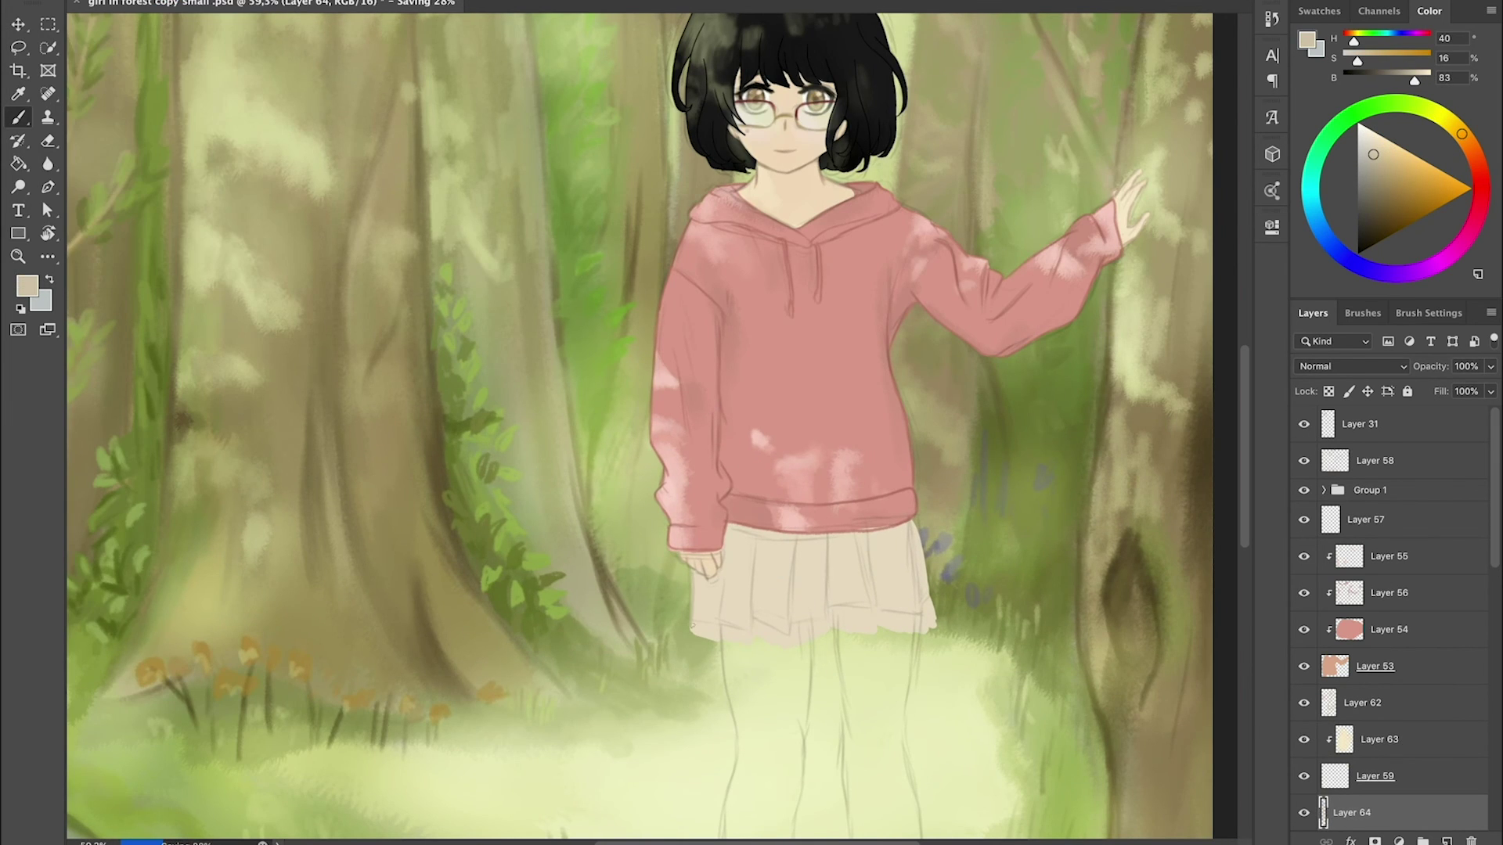
pyautogui.moveTo(718, 586); pyautogui.dragTo(724, 638)
pyautogui.moveTo(793, 557)
pyautogui.mouseDown()
pyautogui.moveTo(752, 646)
pyautogui.moveTo(833, 595)
pyautogui.mouseUp()
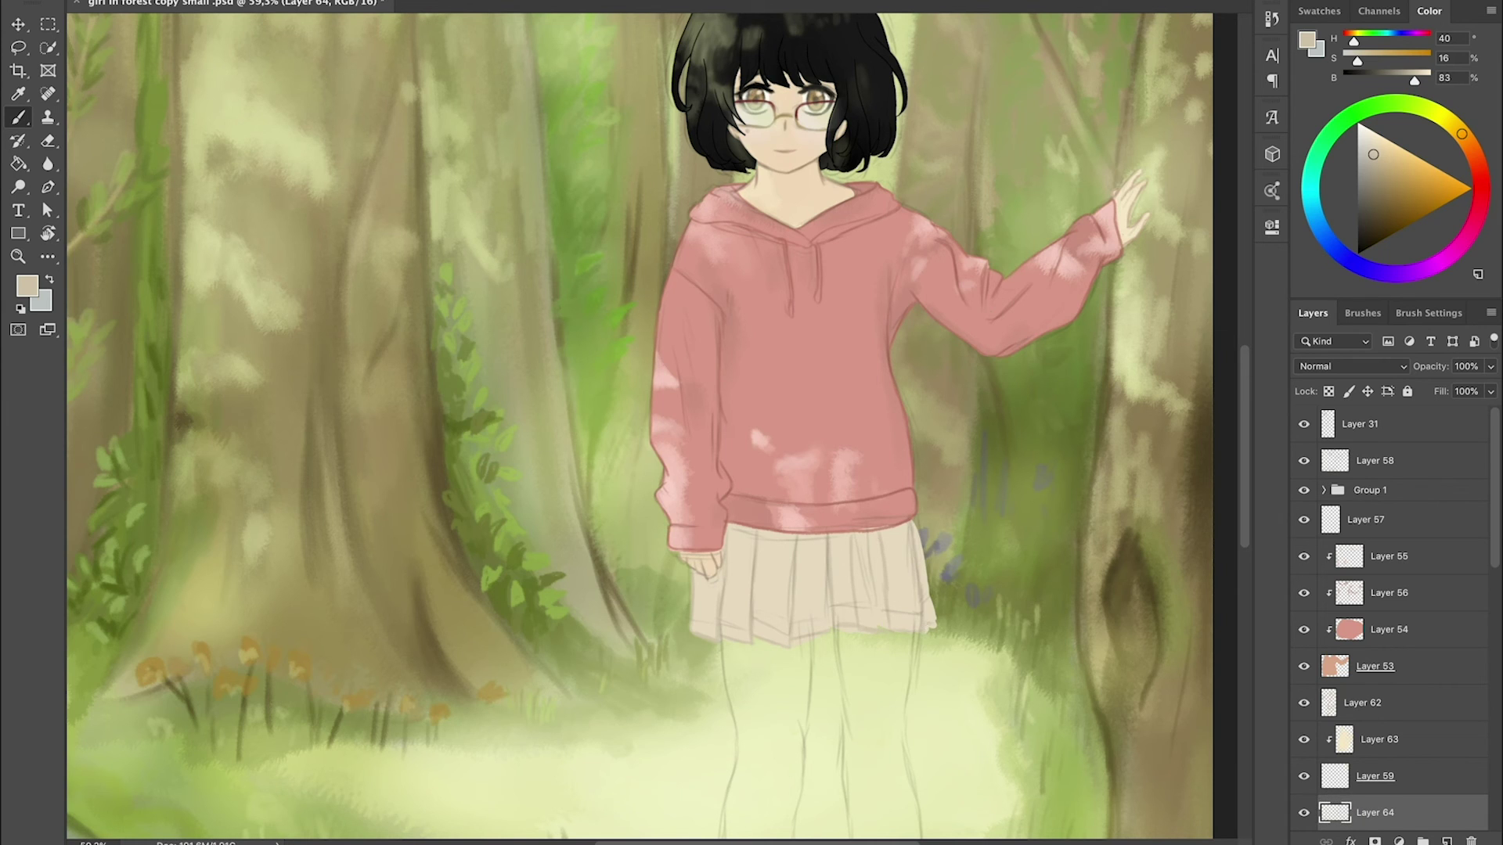
pyautogui.press('e')
pyautogui.moveTo(922, 540); pyautogui.dragTo(932, 618)
pyautogui.moveTo(728, 626); pyautogui.dragTo(732, 830)
# - Add a clipped skirt-highlight layer with a pale, less saturated yellow colour
pyautogui.click(1355, 63)
pyautogui.hotkey('ctrl', 'shift', 'n')
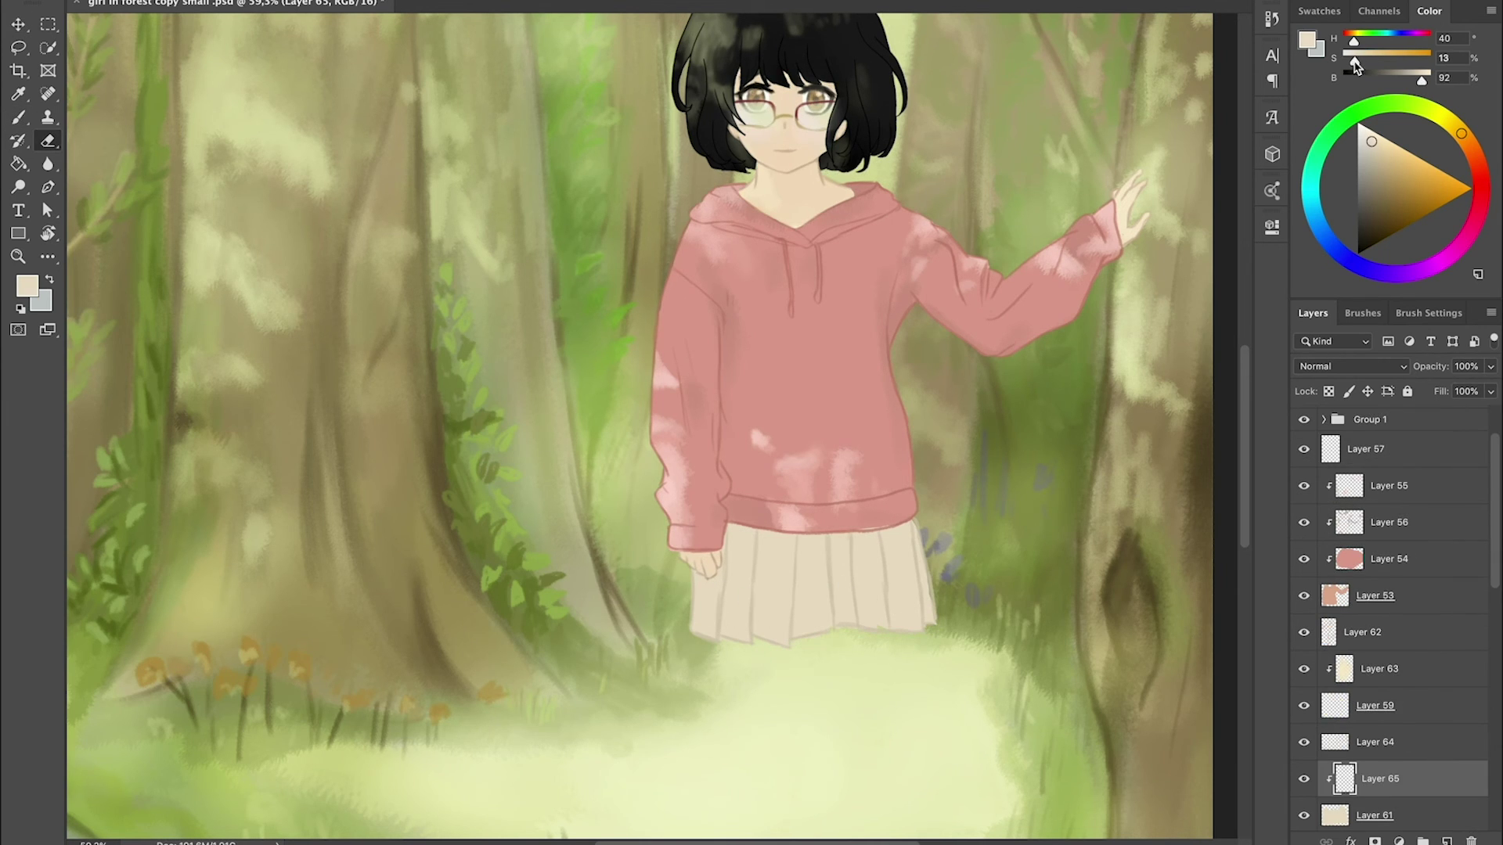
pyautogui.press('b')
pyautogui.press('Return')
pyautogui.click(794, 544)
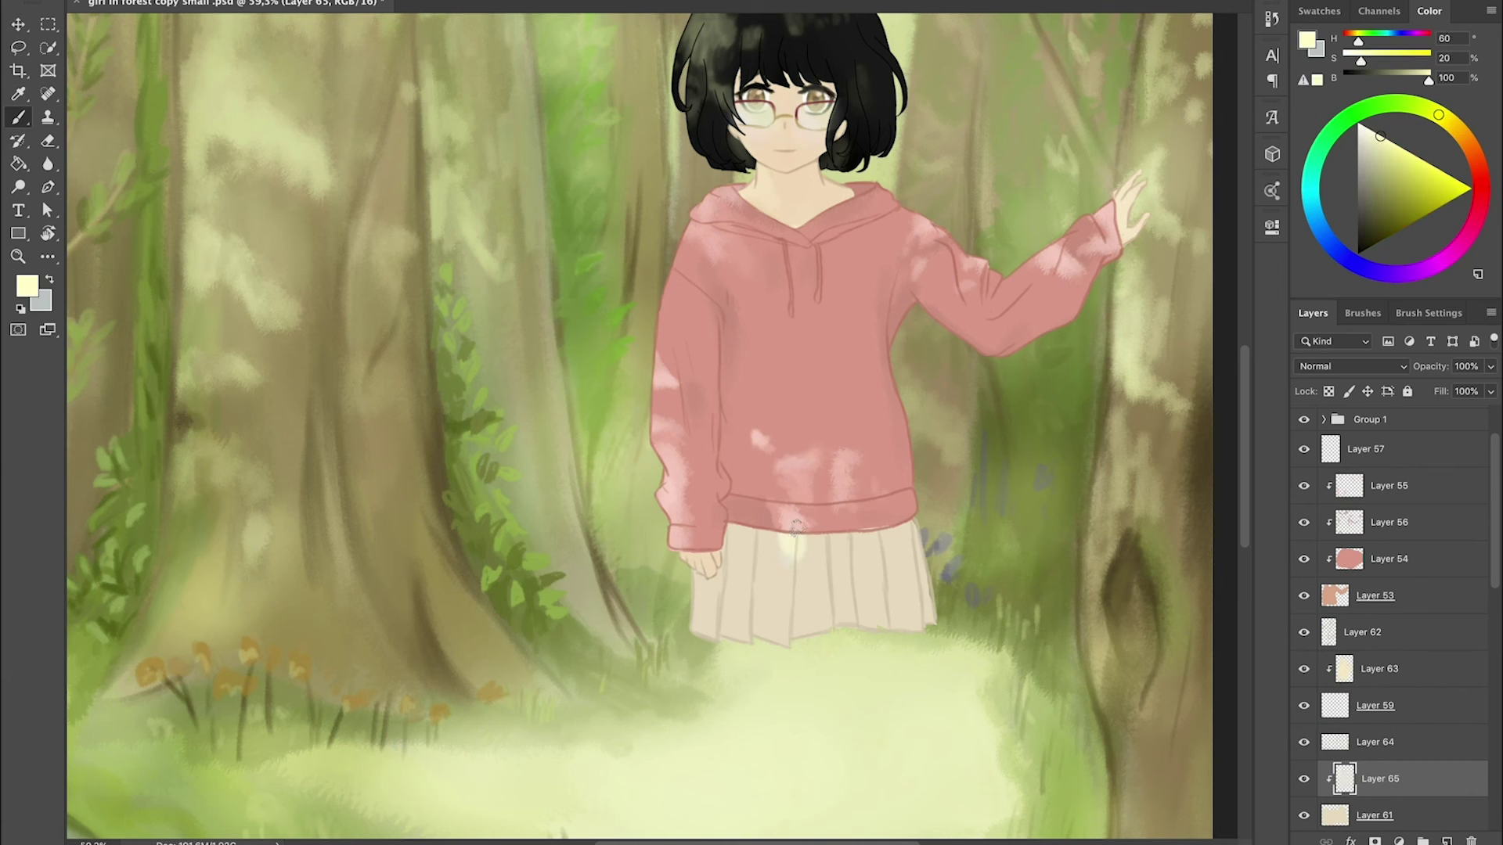
pyautogui.moveTo(818, 571); pyautogui.dragTo(857, 540)
# - Dab a pale highlight on the skirt's left, save, and select the new Layer 66 for the legs
pyautogui.moveTo(701, 583); pyautogui.dragTo(732, 598)
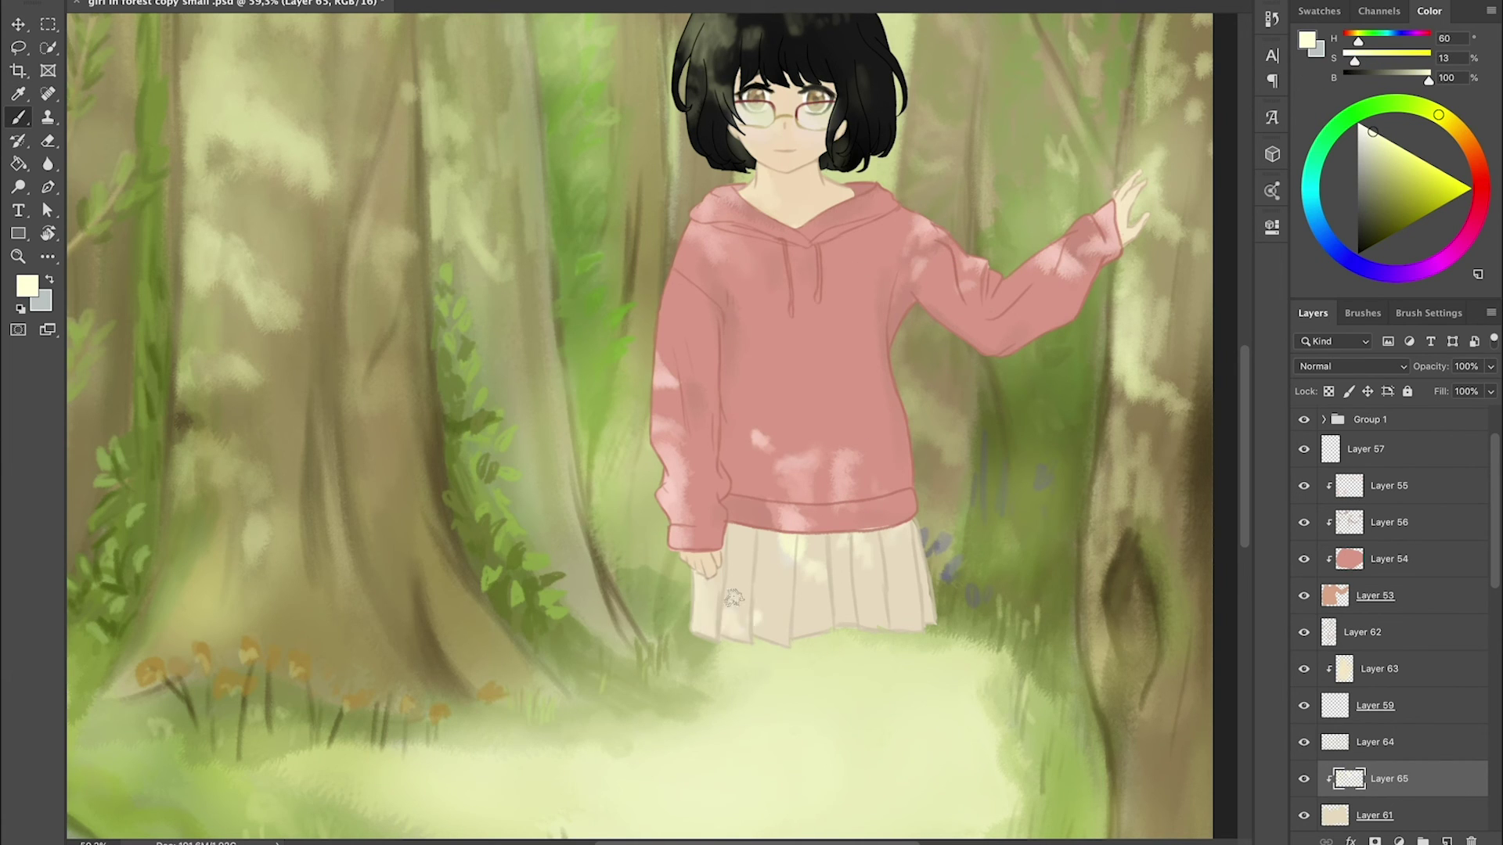
pyautogui.hotkey('alt', ']')
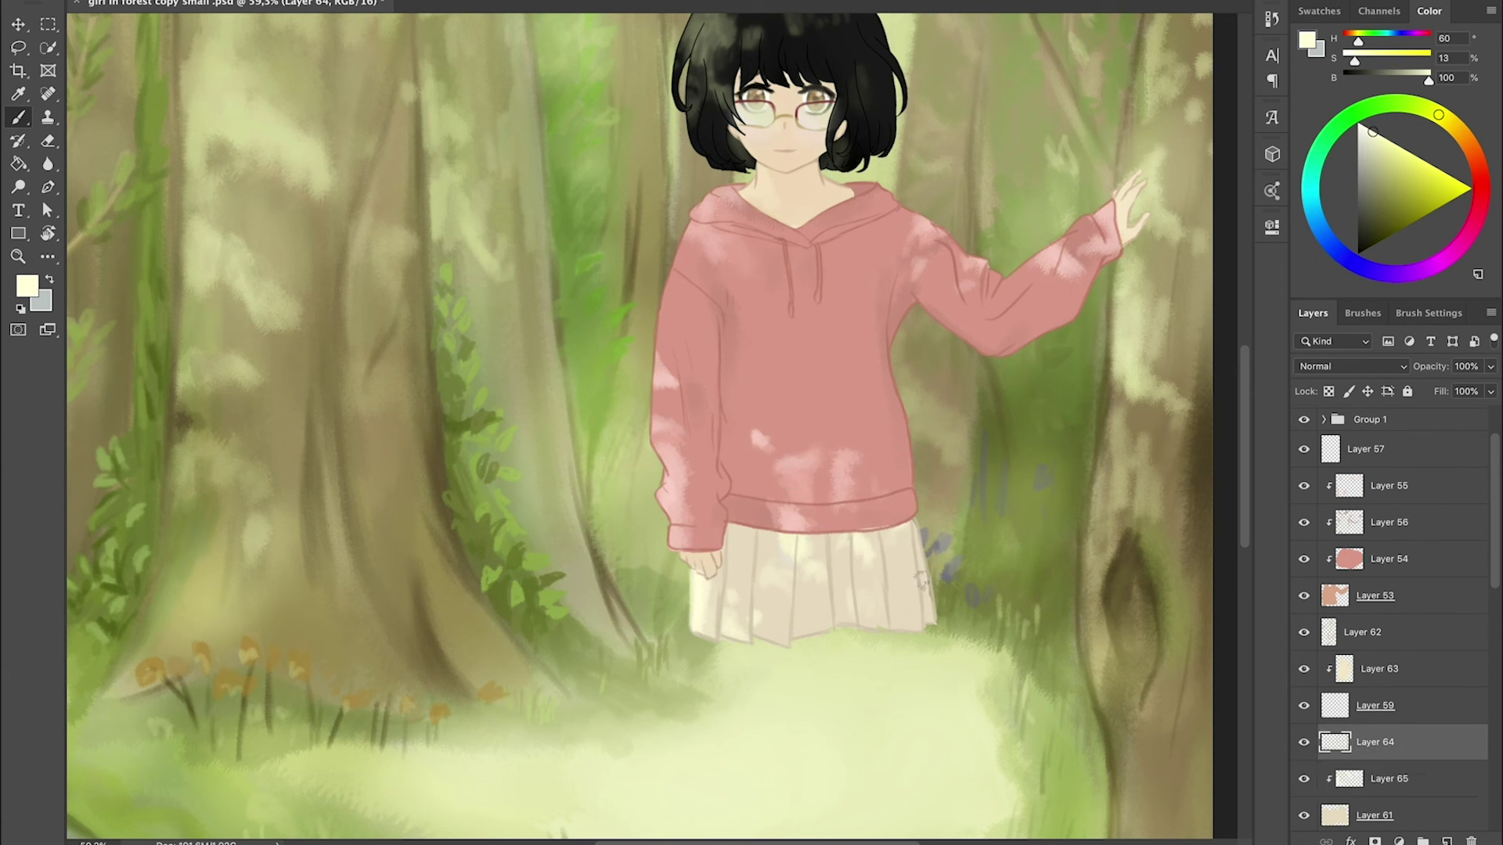
pyautogui.scroll(-3, 922, 580)
pyautogui.hotkey('ctrl', 's')
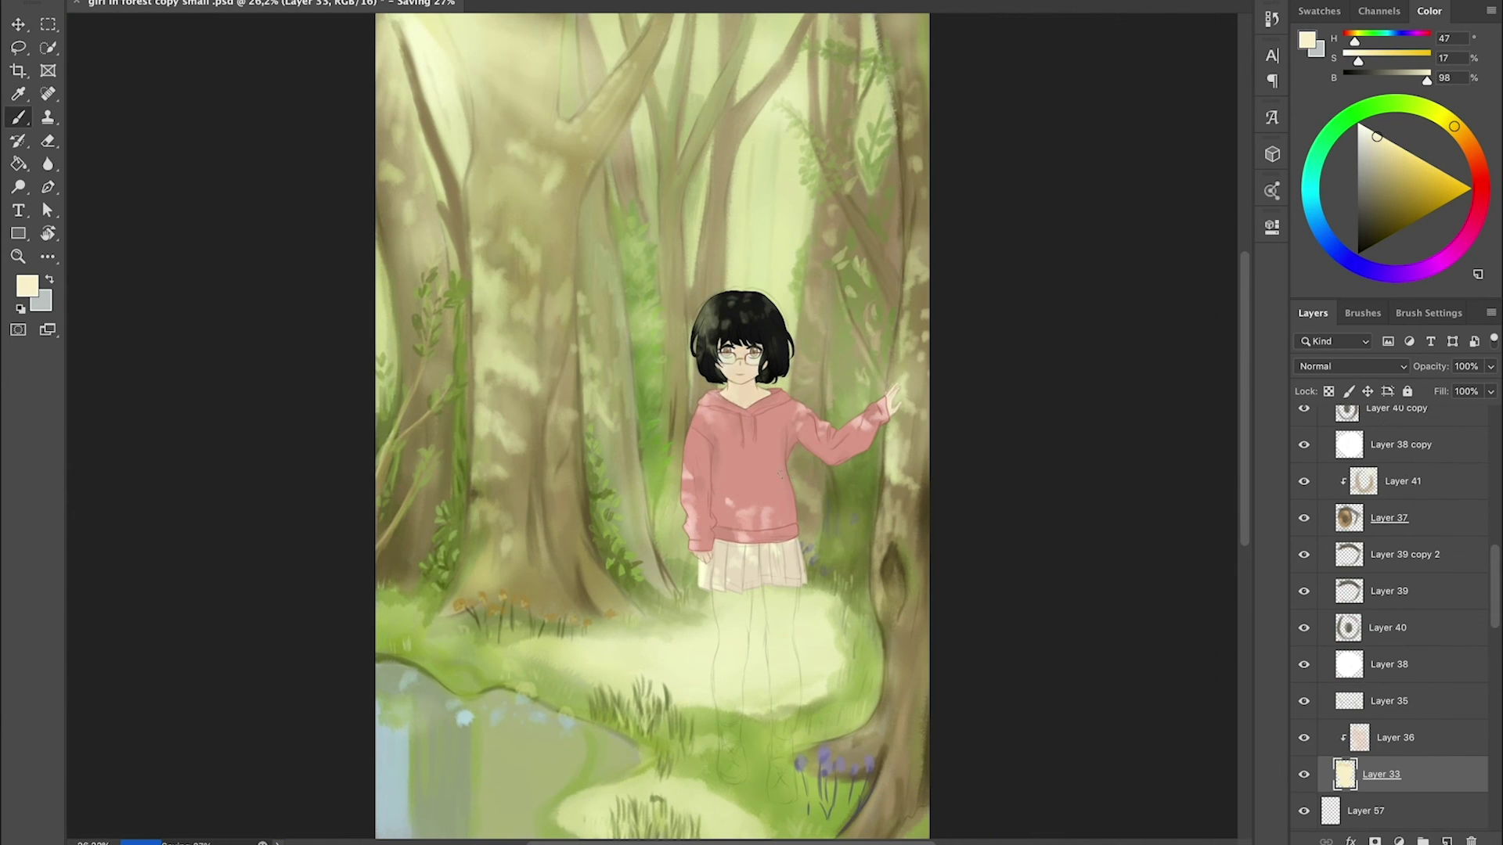
pyautogui.keyDown('ctrl'); pyautogui.click(755, 618); pyautogui.keyUp('ctrl')
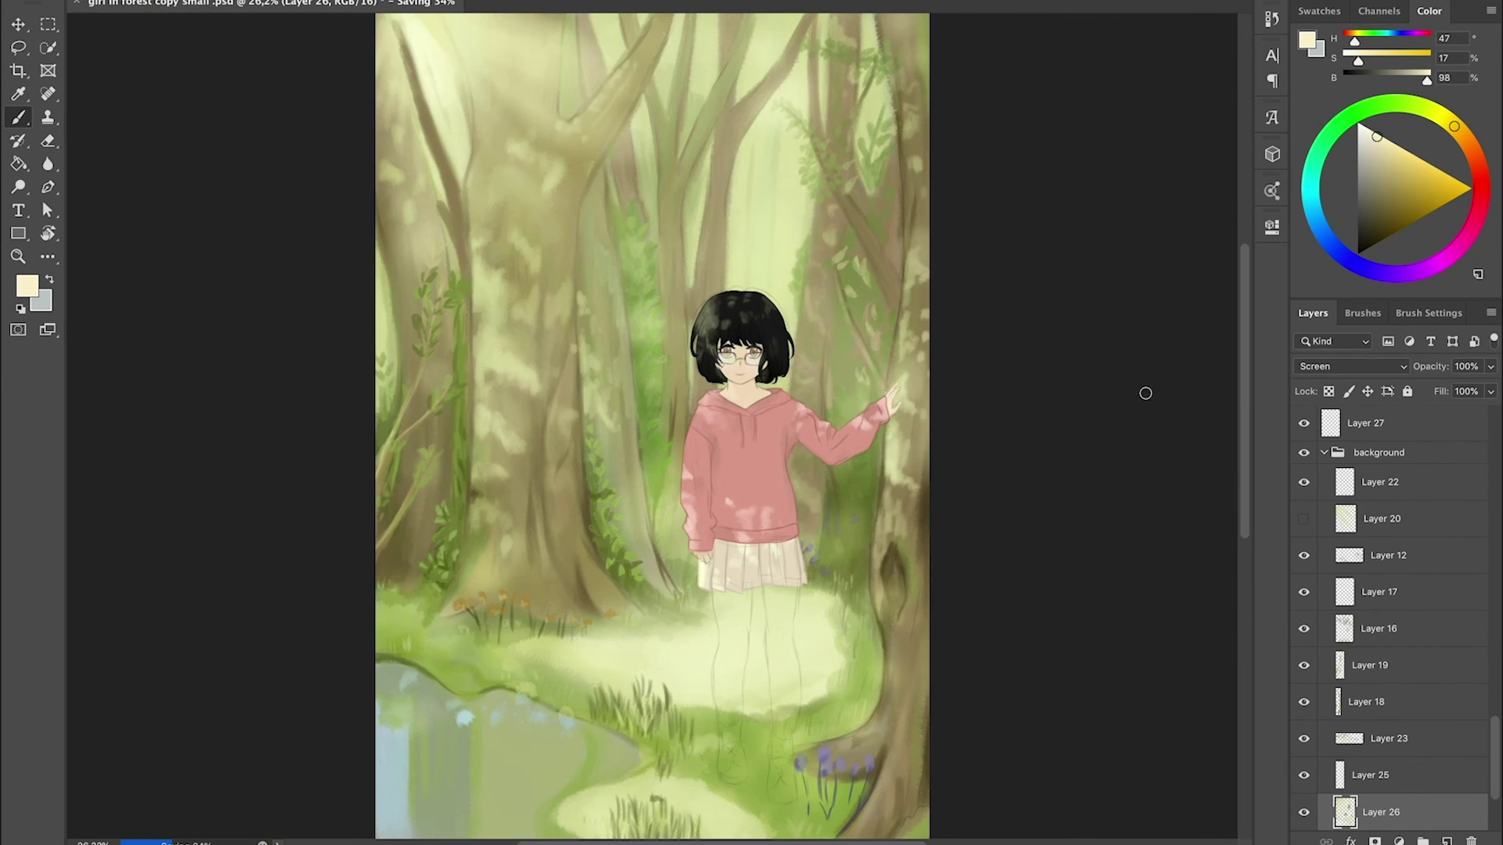
pyautogui.keyDown('ctrl'); pyautogui.click(774, 565); pyautogui.keyUp('ctrl')
# - Fill both legs with a light skin colour
pyautogui.scroll(2, 797, 595)
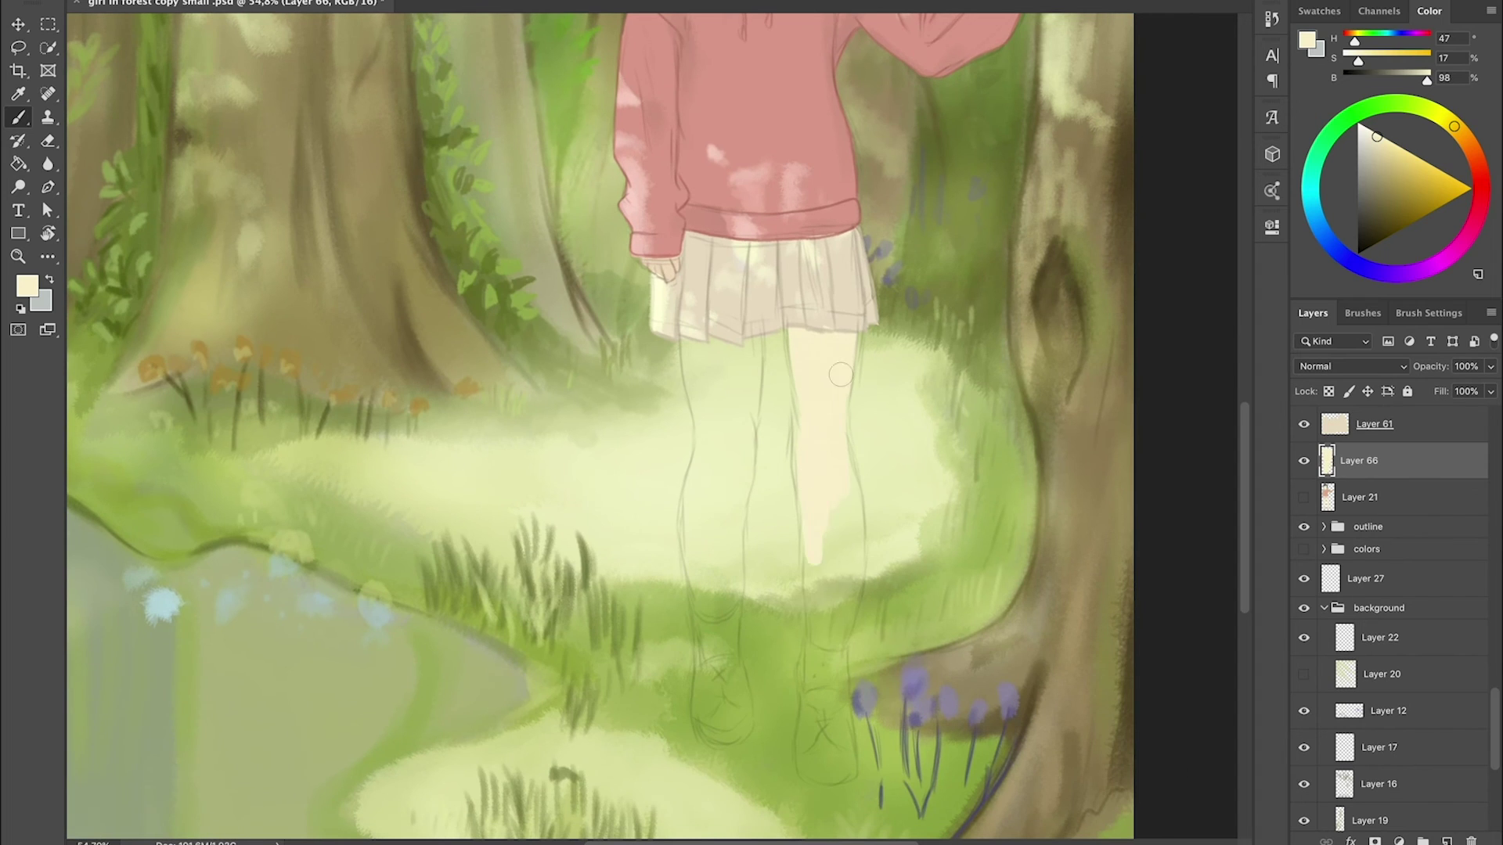
pyautogui.moveTo(818, 486); pyautogui.dragTo(830, 642)
pyautogui.moveTo(697, 336); pyautogui.dragTo(743, 391)
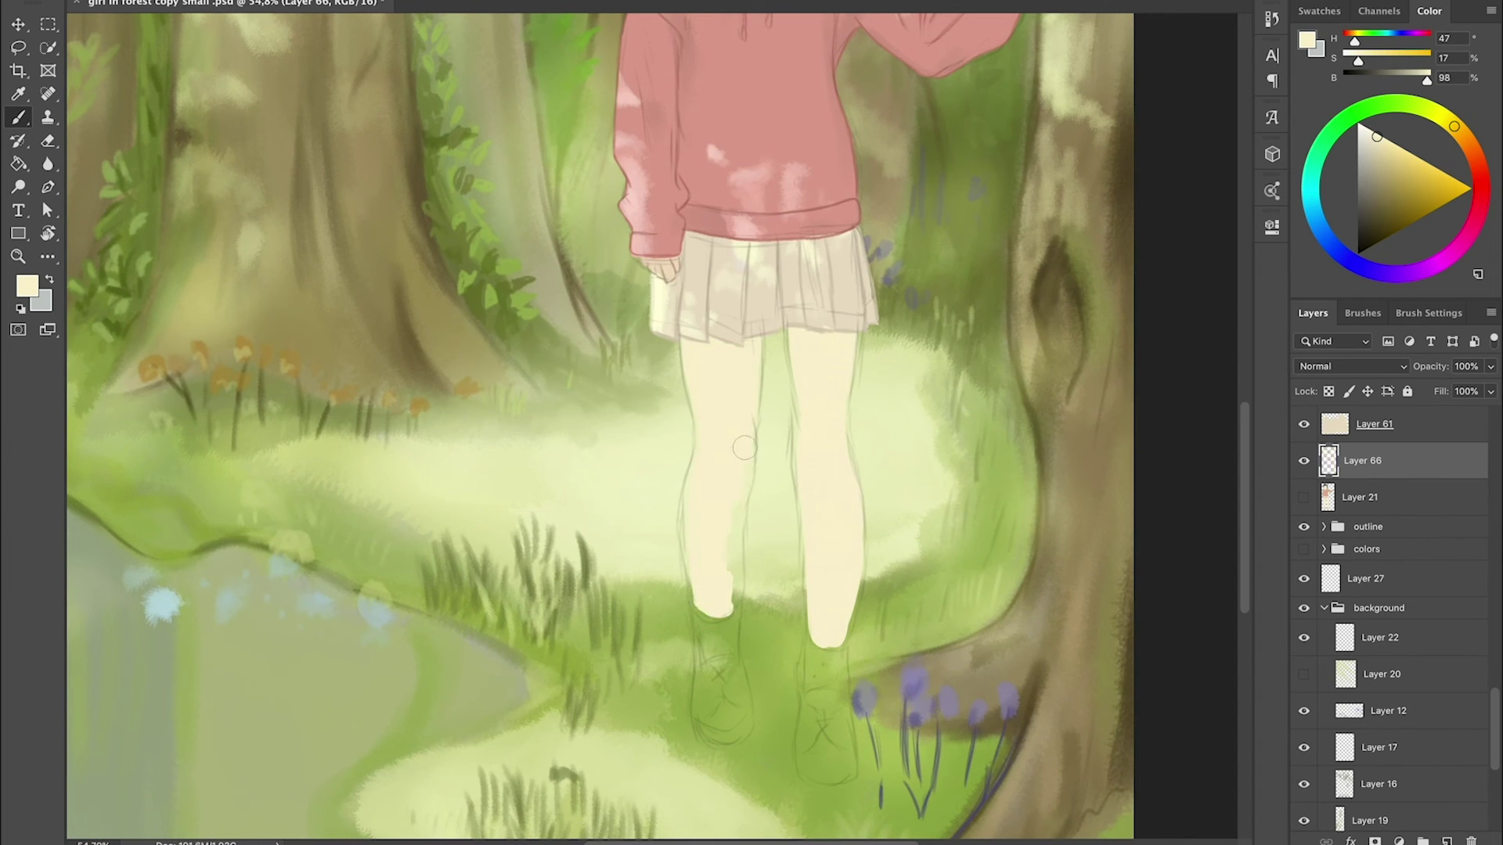
pyautogui.scroll(-3, 811, 575)
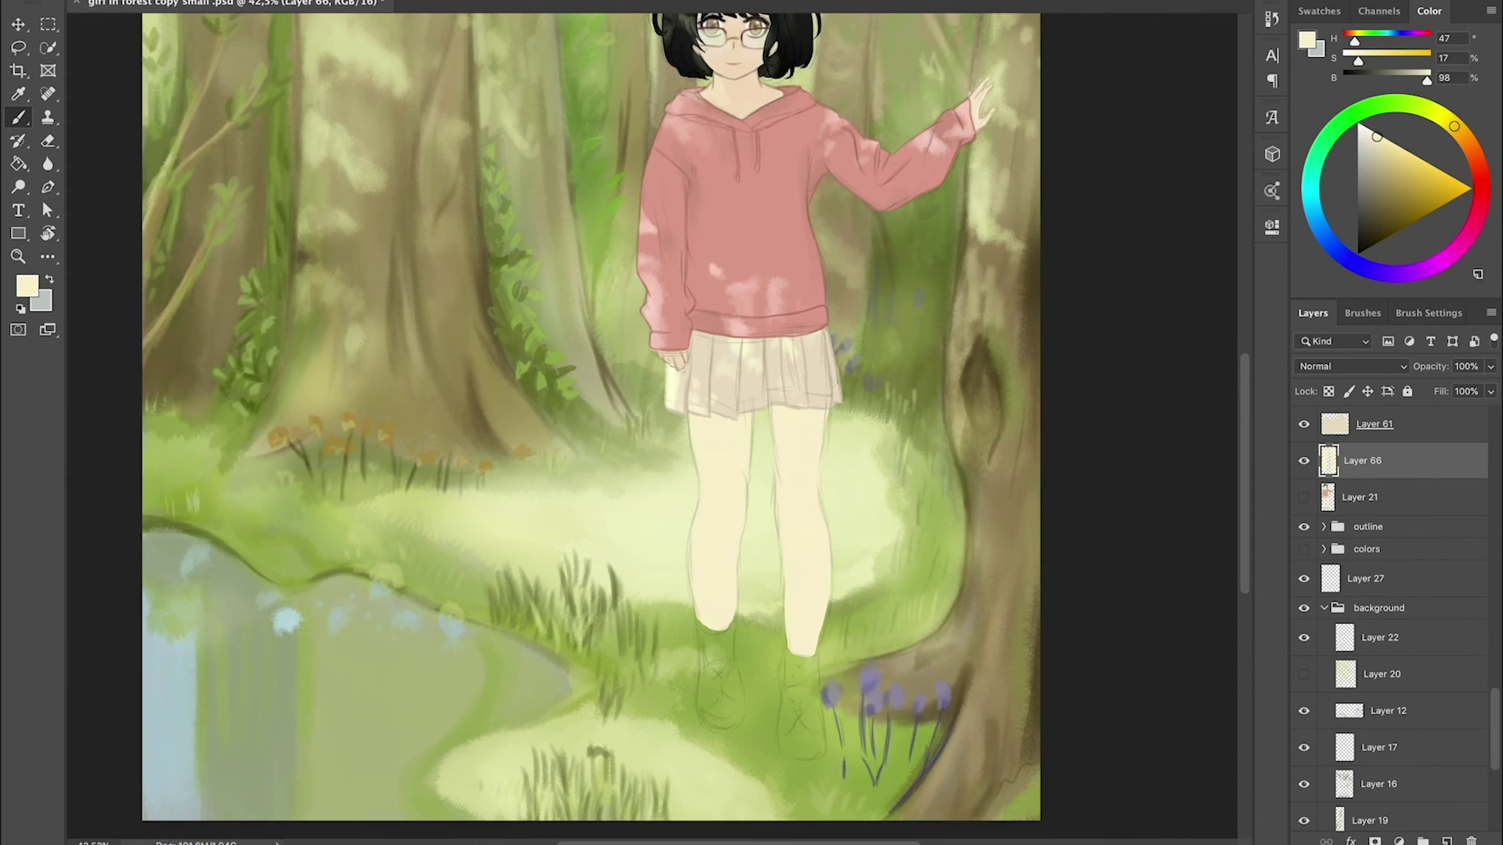
# - Trace both legs' edges in darker brown on a new outline layer
pyautogui.hotkey('ctrl', 'shift', 'alt', 'n')
pyautogui.scroll(3, 793, 392)
pyautogui.moveTo(822, 288)
pyautogui.mouseDown()
pyautogui.moveTo(792, 529)
pyautogui.moveTo(710, 52)
pyautogui.mouseUp()
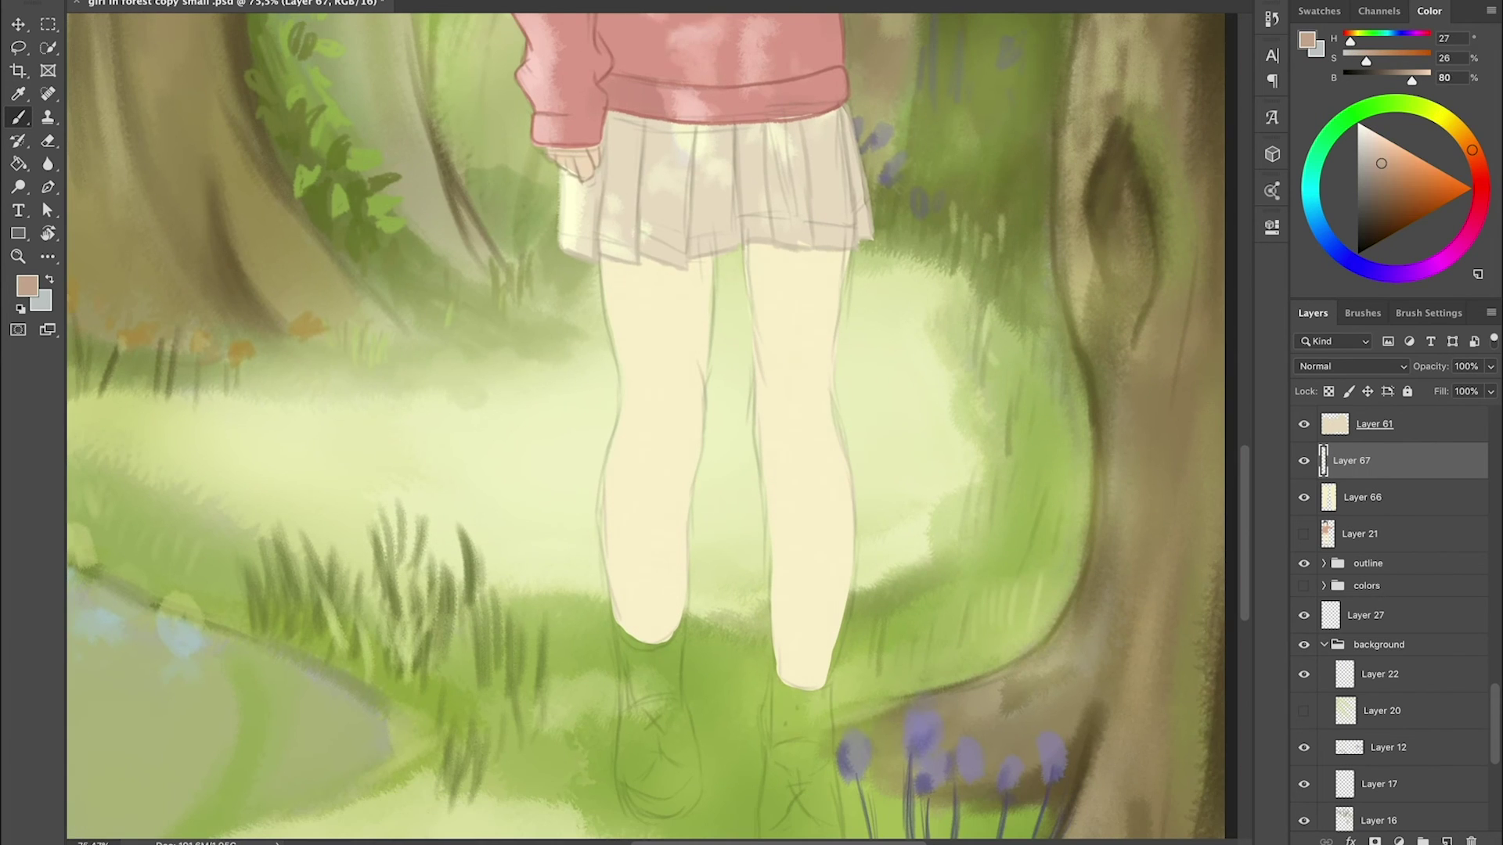
pyautogui.keyDown('alt'); pyautogui.click(603, 261); pyautogui.keyUp('alt')
pyautogui.moveTo(599, 266); pyautogui.dragTo(618, 638)
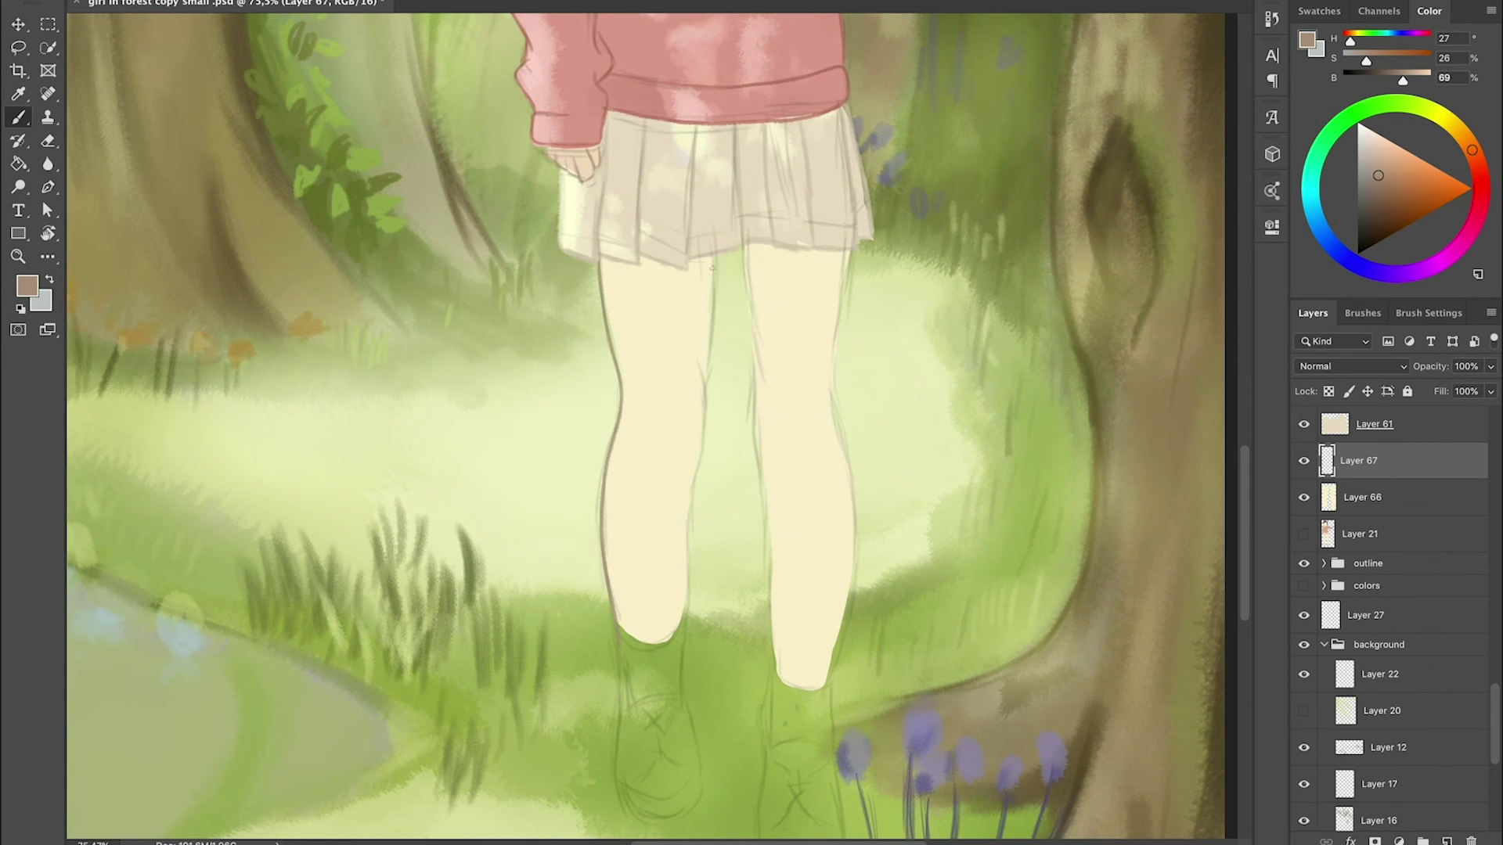
pyautogui.moveTo(749, 250); pyautogui.dragTo(773, 662)
pyautogui.moveTo(852, 254); pyautogui.dragTo(828, 665)
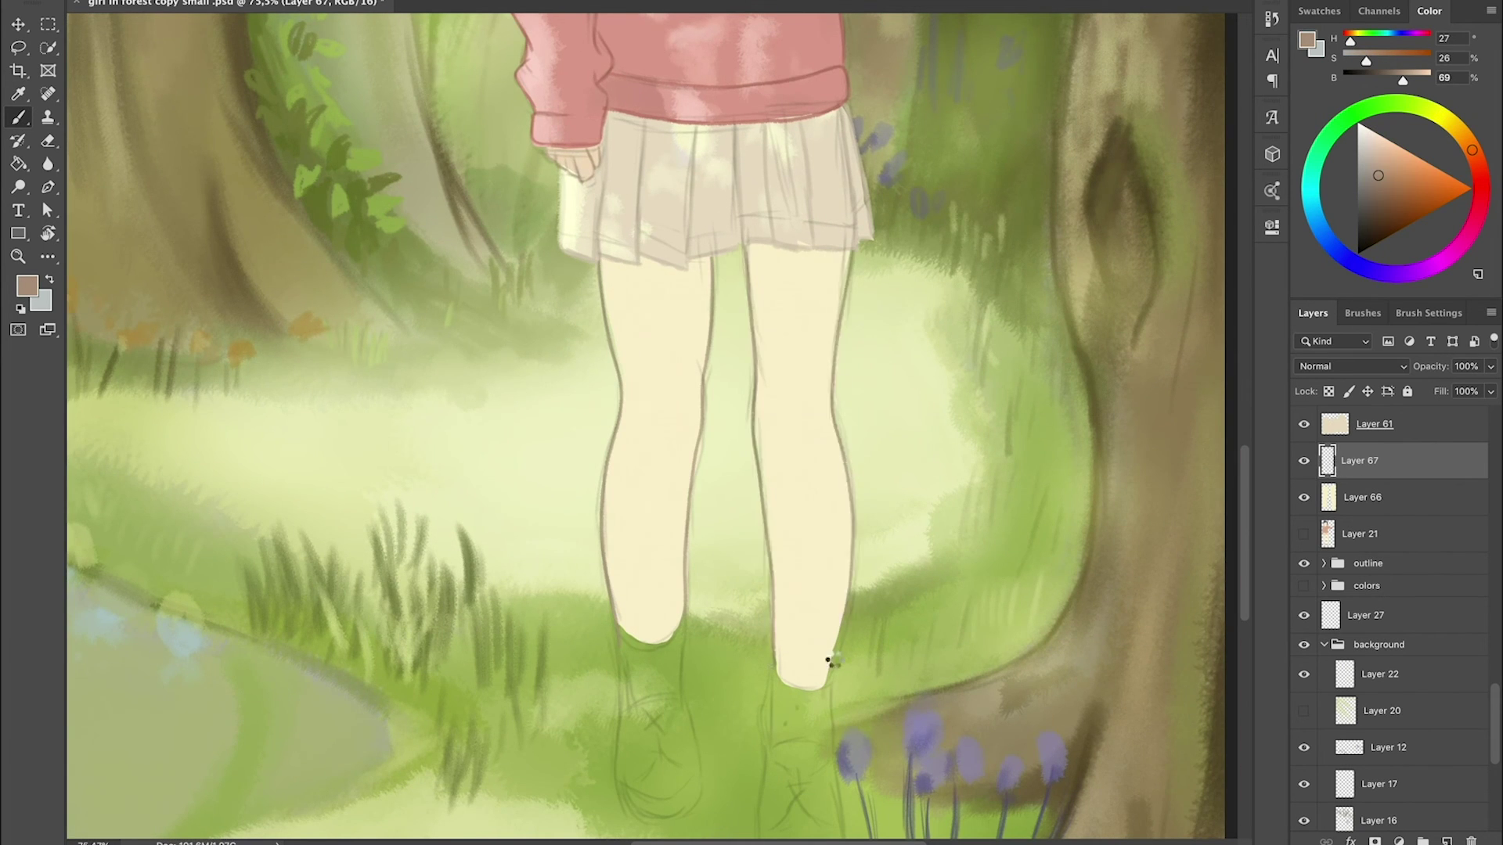
# - Erase on the leg colour layer, then tint the legs pinker on a clipped layer
pyautogui.hotkey('alt', '[')
pyautogui.press('e')
pyautogui.keyDown('alt'); pyautogui.click(763, 430); pyautogui.keyUp('alt')
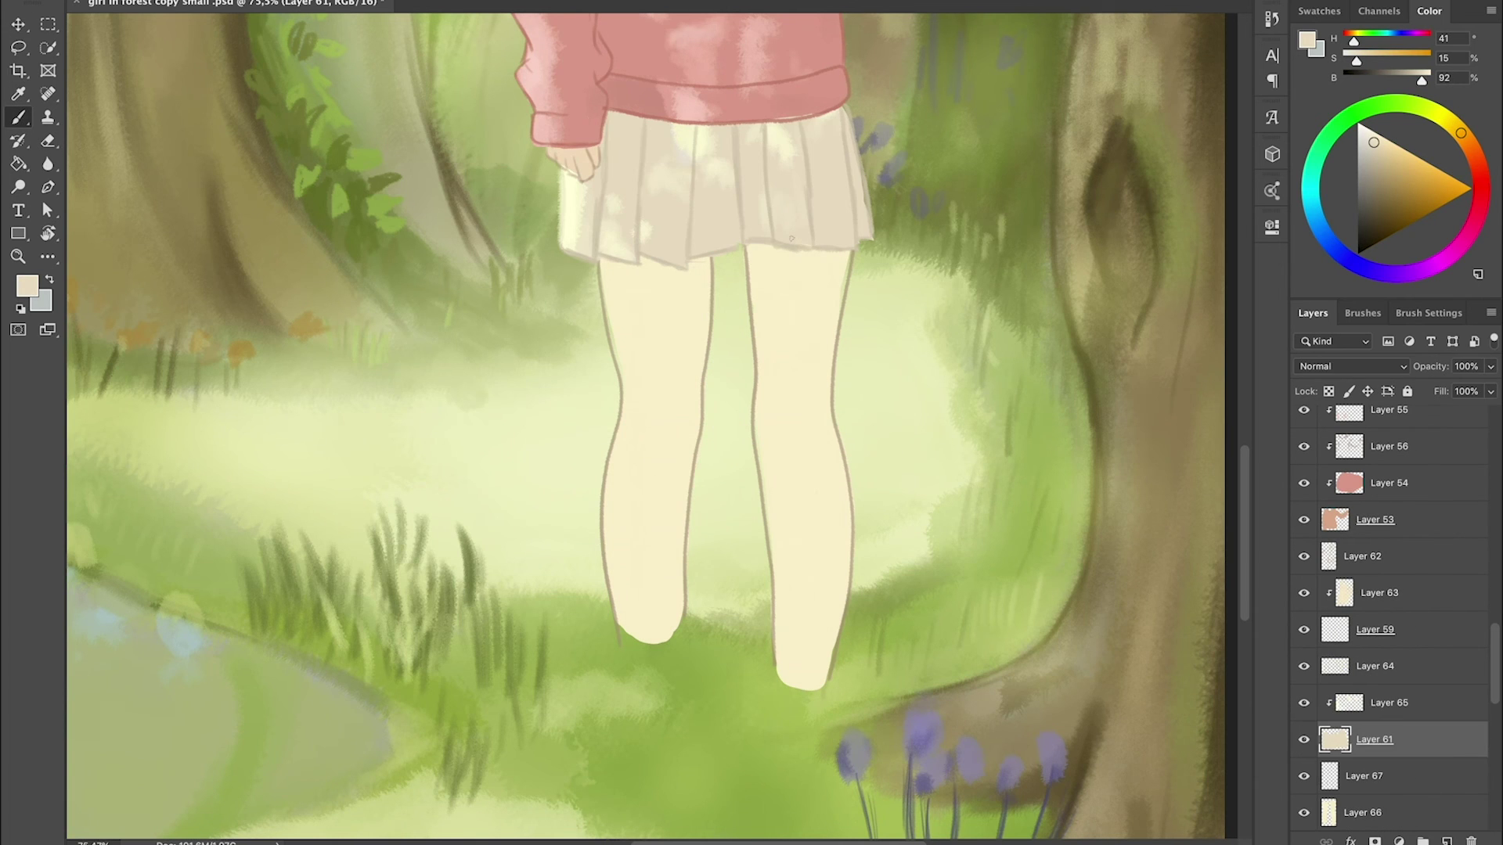
pyautogui.press('b')
pyautogui.hotkey('ctrl', '0')
pyautogui.hotkey('ctrl', 'shift', 'alt', 'n')
pyautogui.hotkey('ctrl', 'alt', 'g')
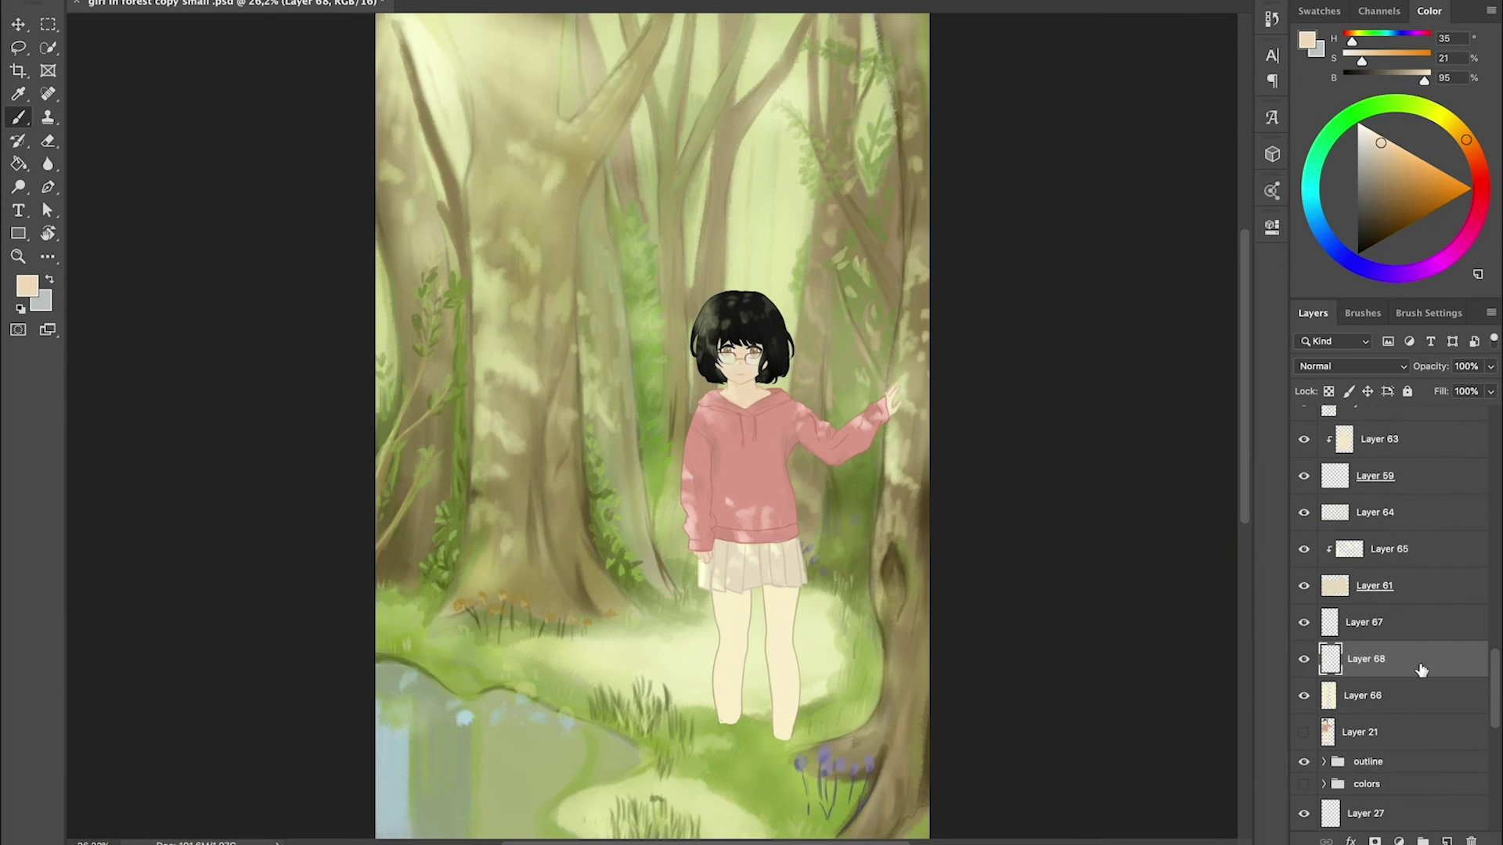
pyautogui.moveTo(734, 627); pyautogui.dragTo(783, 704)
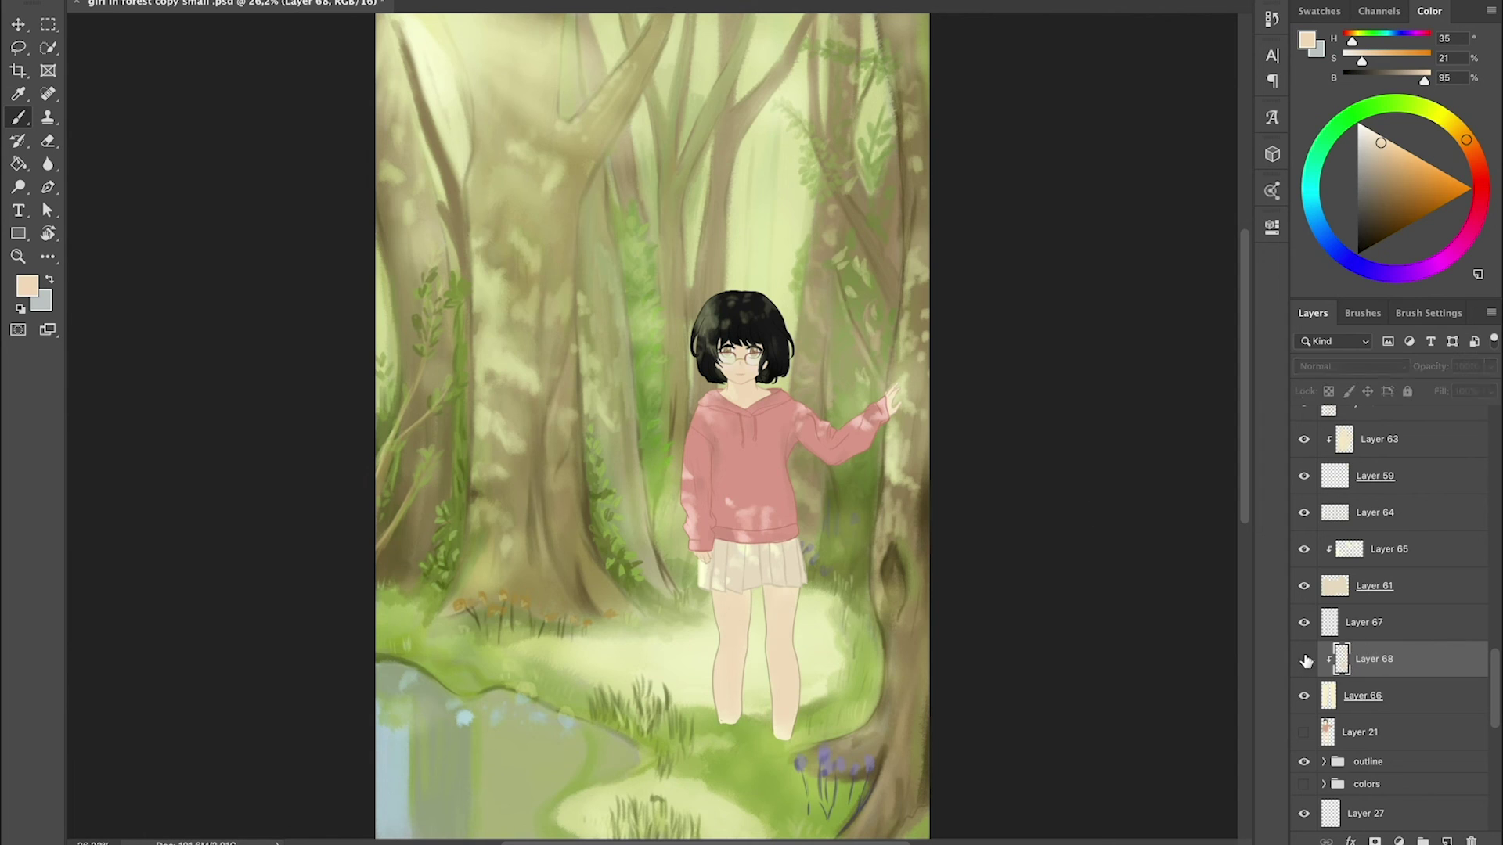
# - Add another clipped layer and paint pale highlights on the lower right leg
pyautogui.hotkey('ctrl', 'shift', 'alt', 'n')
pyautogui.hotkey('ctrl', 'alt', 'g')
pyautogui.keyDown('alt'); pyautogui.click(720, 480); pyautogui.keyUp('alt')
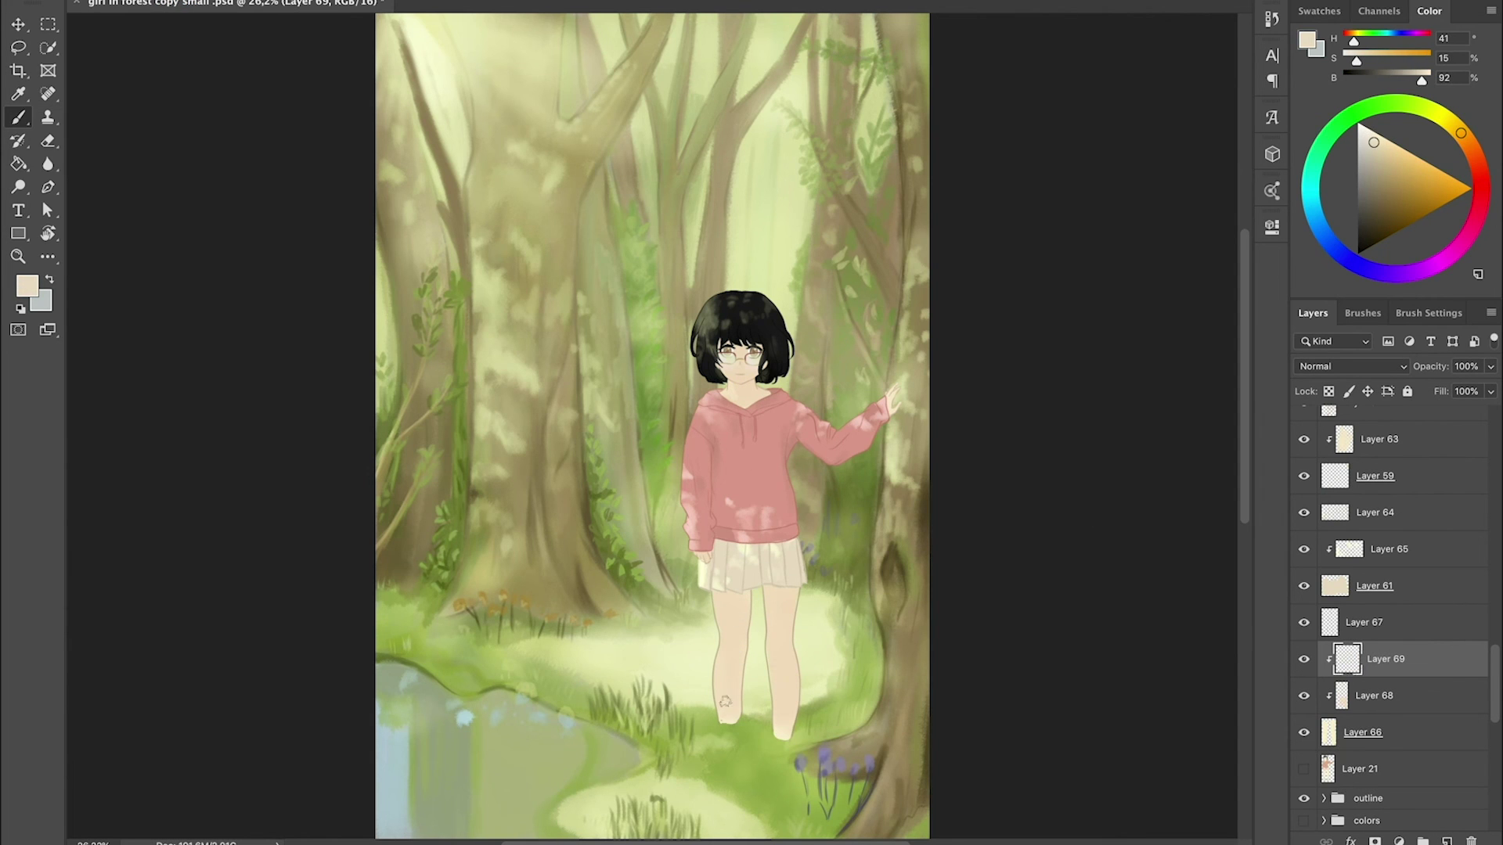
pyautogui.moveTo(697, 830); pyautogui.dragTo(853, 450)
pyautogui.keyDown('alt'); pyautogui.click(853, 450); pyautogui.keyUp('alt')
pyautogui.moveTo(831, 579); pyautogui.dragTo(834, 626)
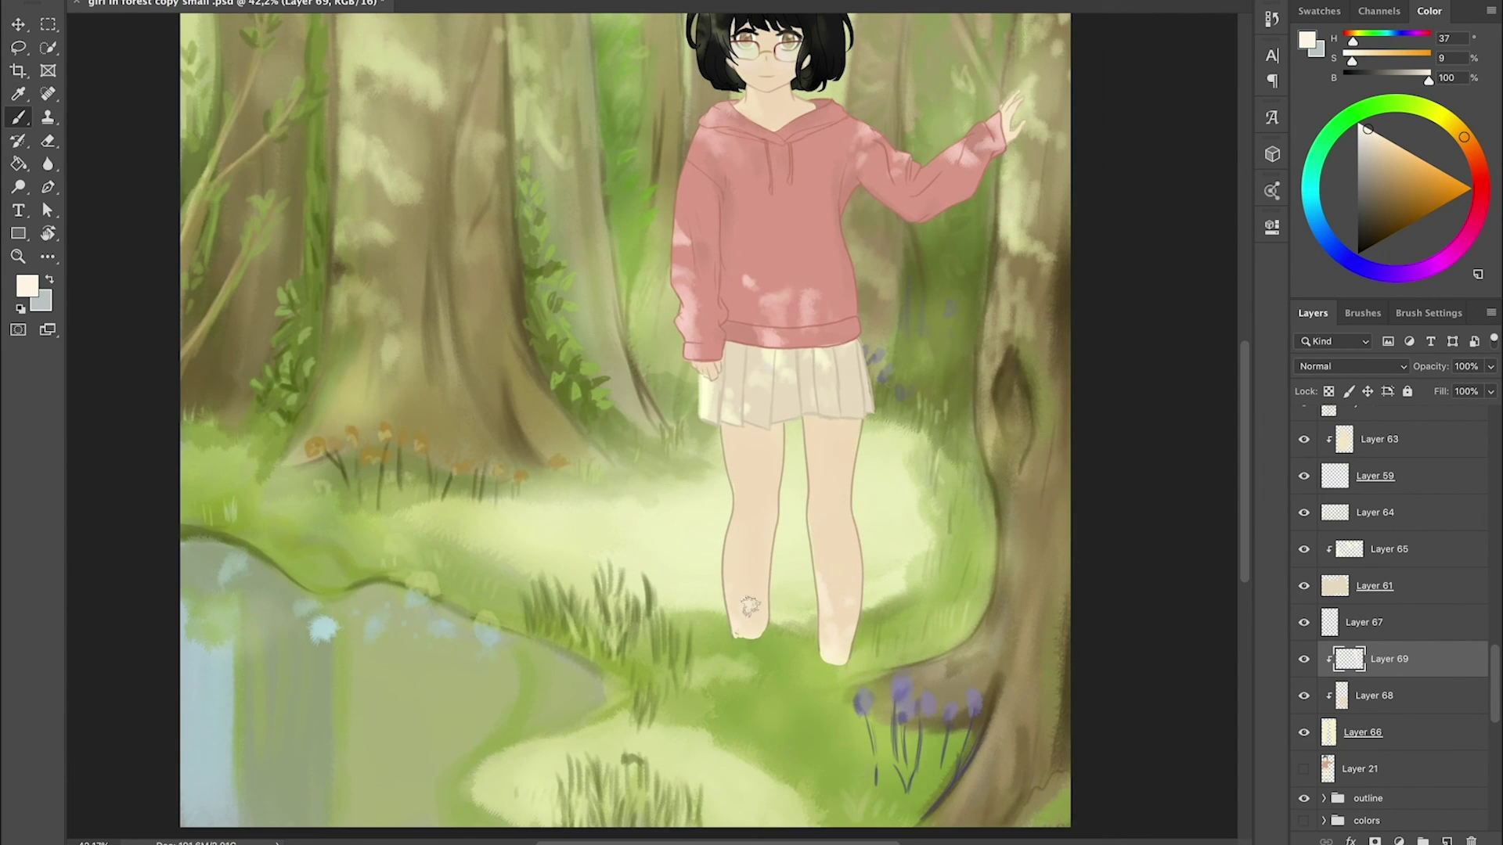
pyautogui.keyDown('alt'); pyautogui.click(891, 595); pyautogui.keyUp('alt')
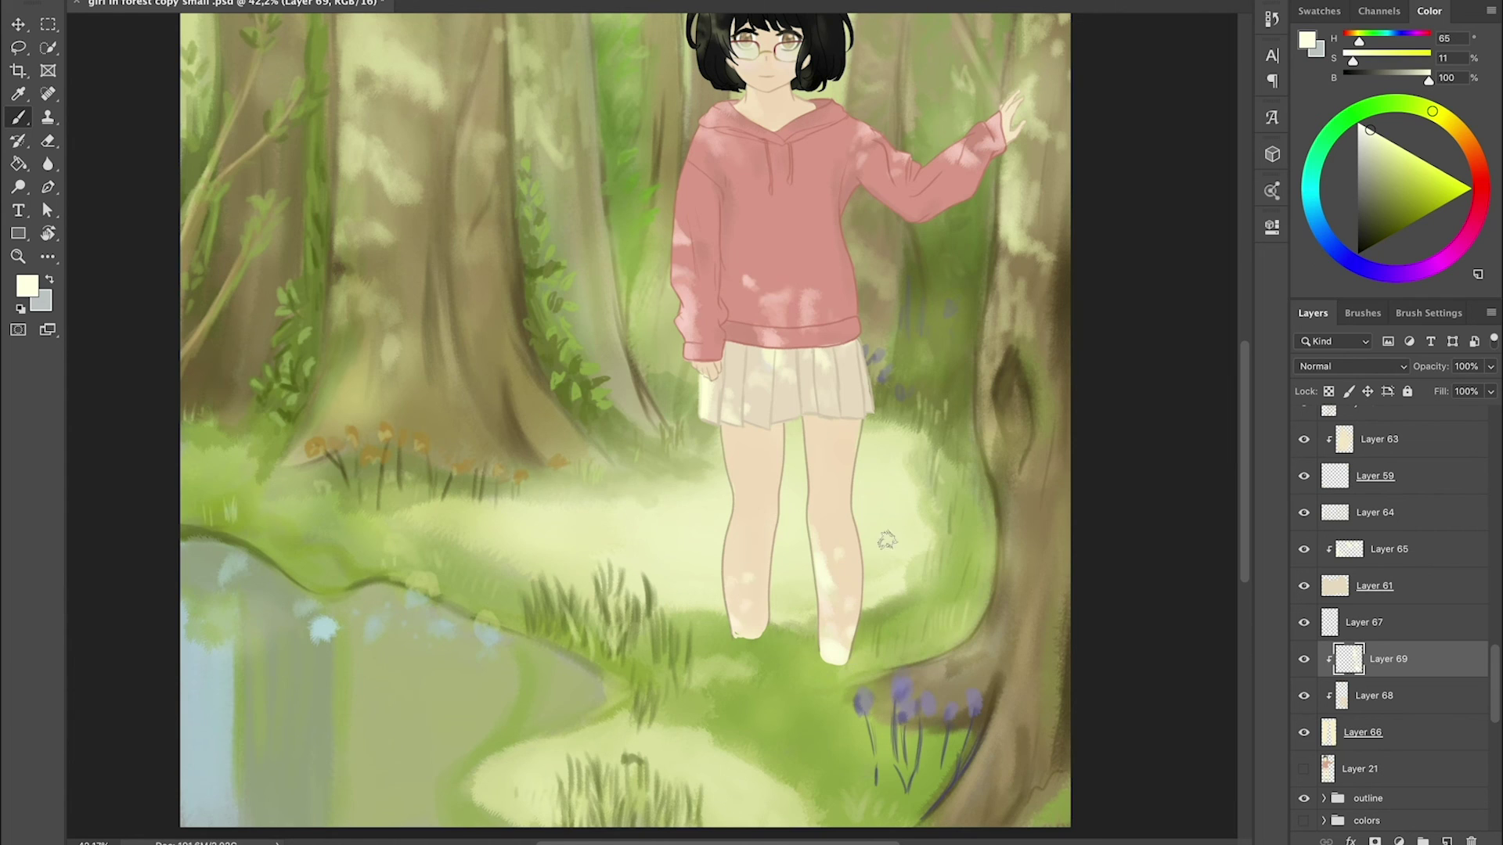
pyautogui.hotkey('ctrl', '0')
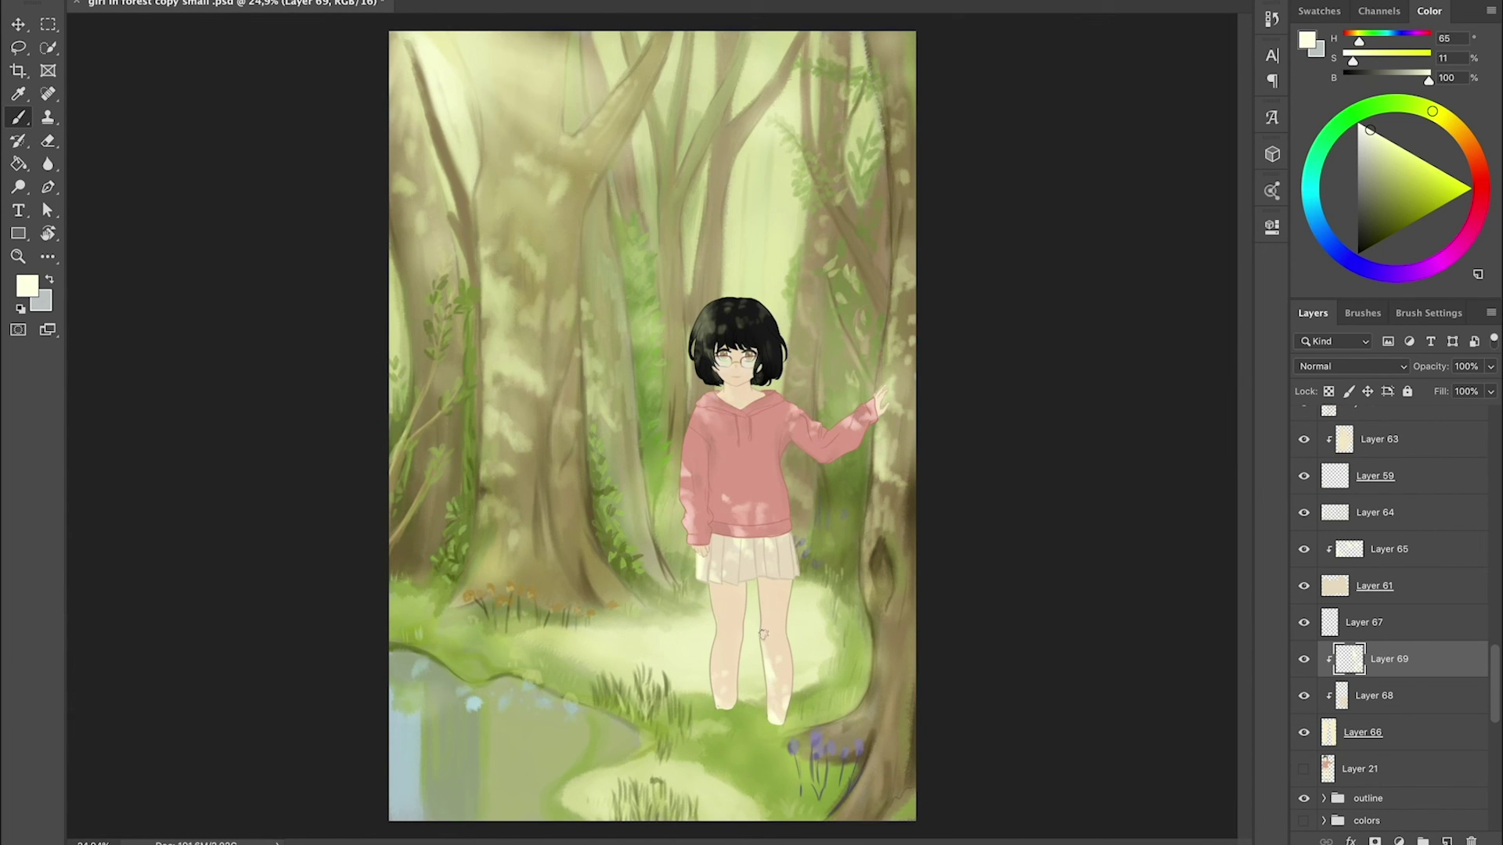
# - Select the Soft Light layer, save, sample skin and skirt beige, and add an empty shoe layer
pyautogui.click(1351, 367)
pyautogui.click(1330, 580)
pyautogui.hotkey('ctrl', 's')
pyautogui.scroll(3, 836, 523)
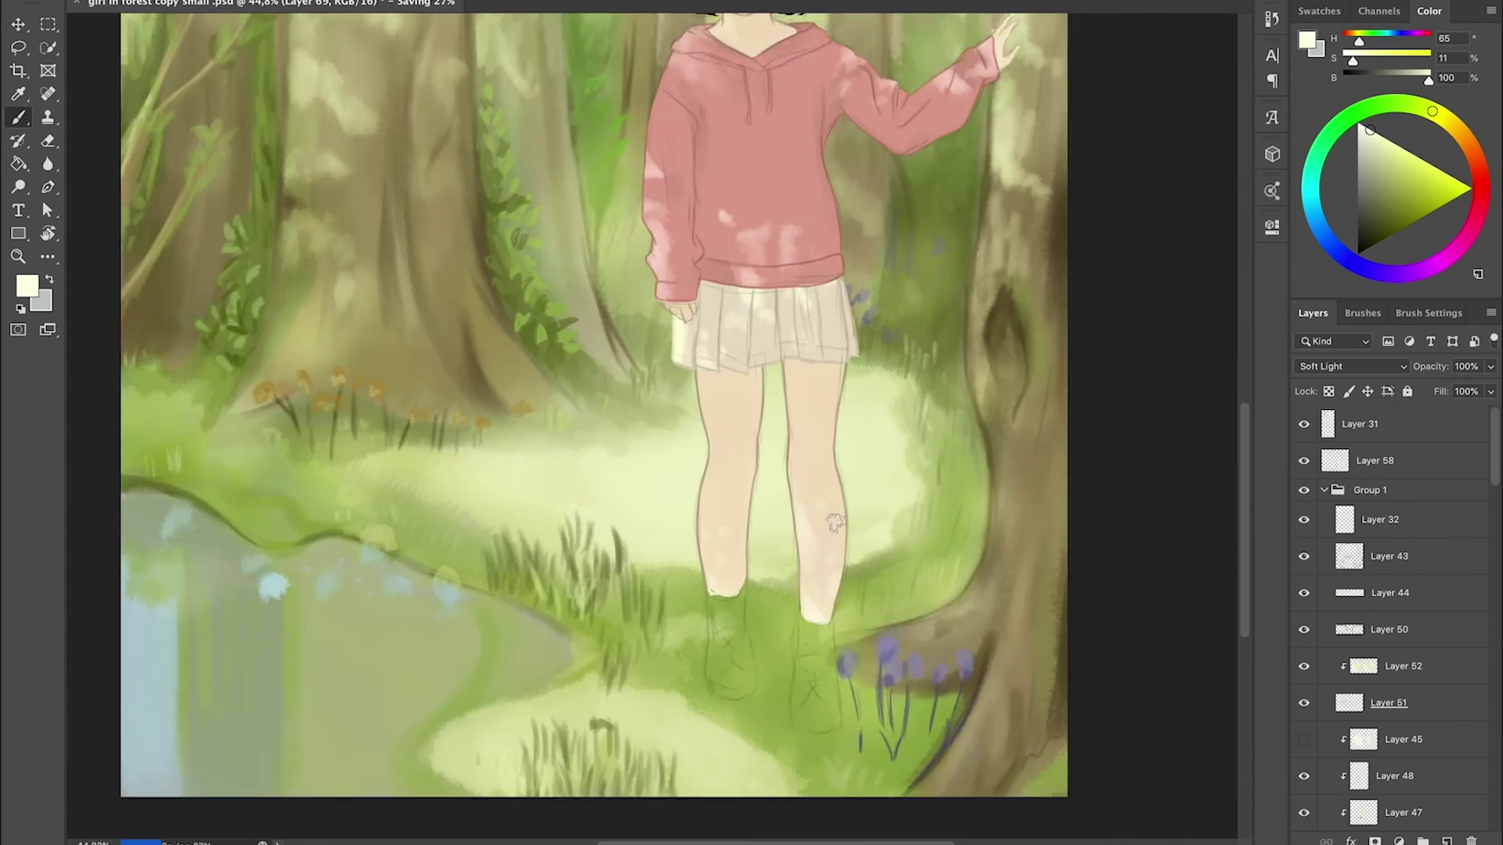
pyautogui.scroll(1, 835, 523)
pyautogui.keyDown('alt'); pyautogui.click(710, 509); pyautogui.keyUp('alt')
pyautogui.click(728, 239)
pyautogui.press('b')
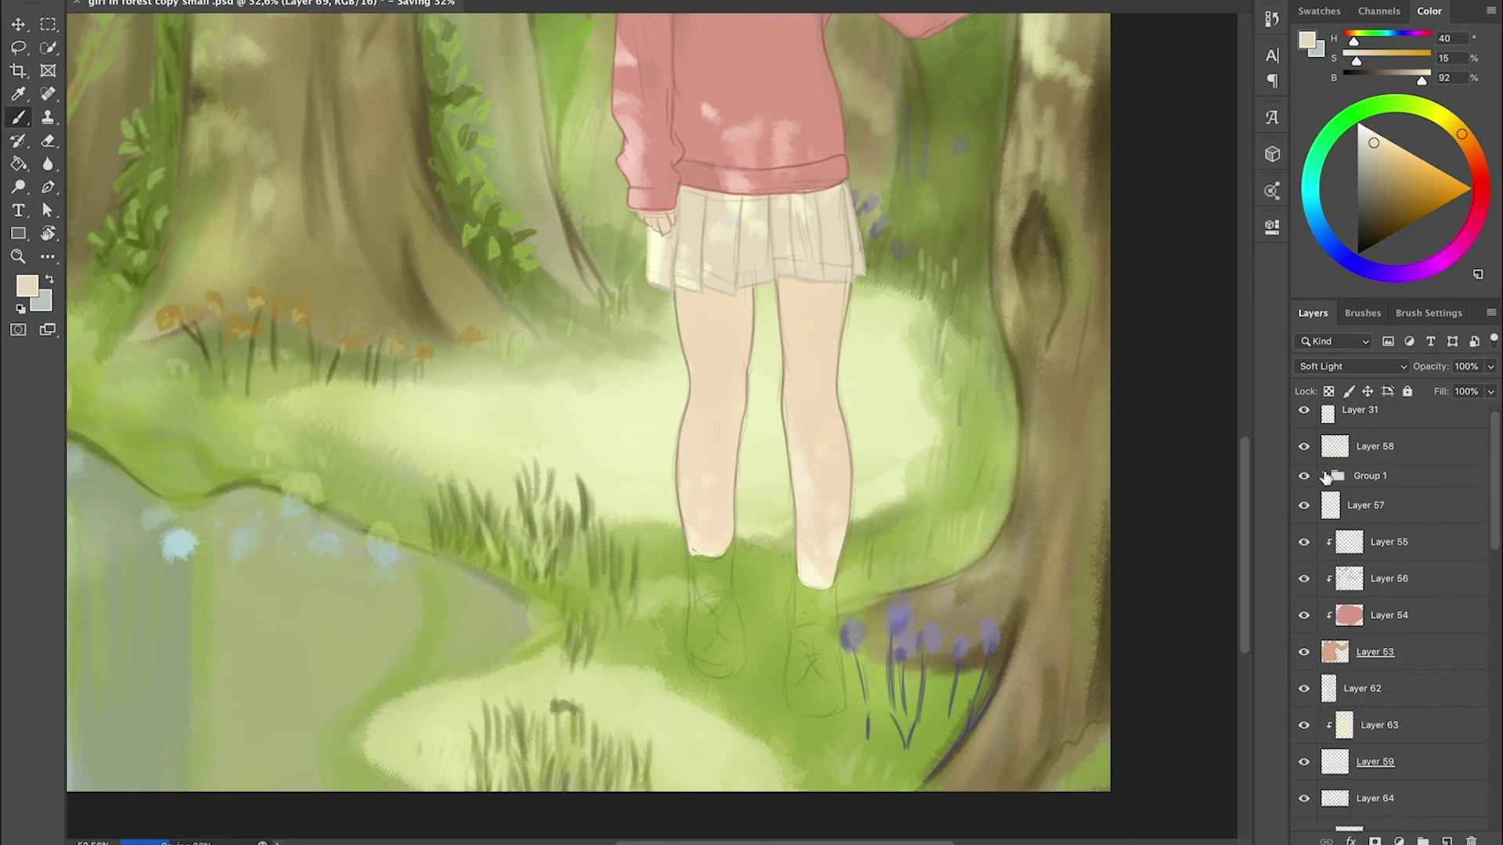
pyautogui.click(1444, 836)
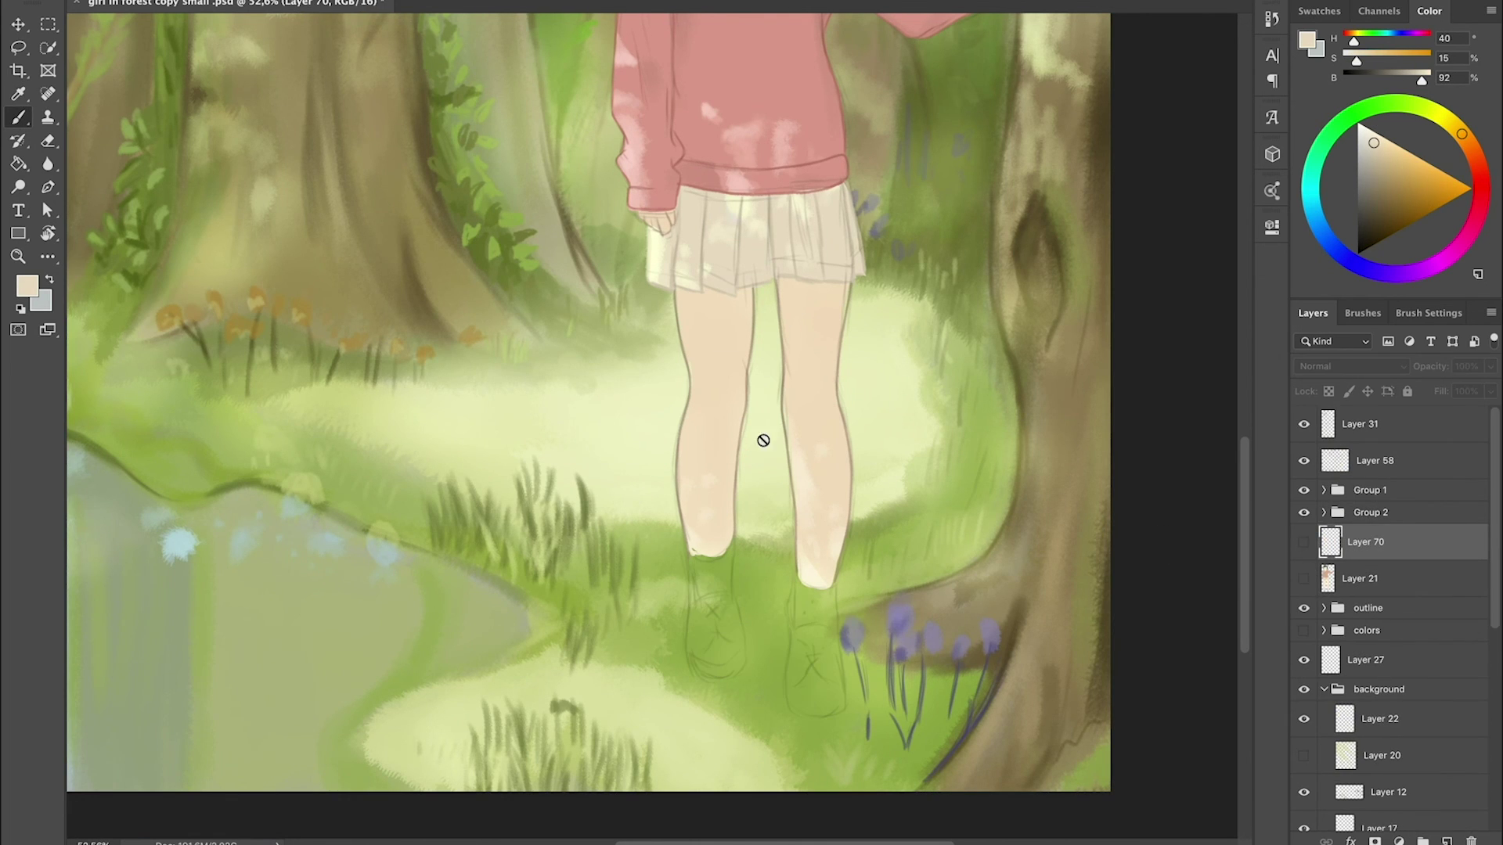
# - Block in both shoe bases in beige and sample the hoodie pink on a new layer
pyautogui.moveTo(814, 595)
pyautogui.mouseDown()
pyautogui.moveTo(814, 705)
pyautogui.moveTo(802, 631)
pyautogui.mouseUp()
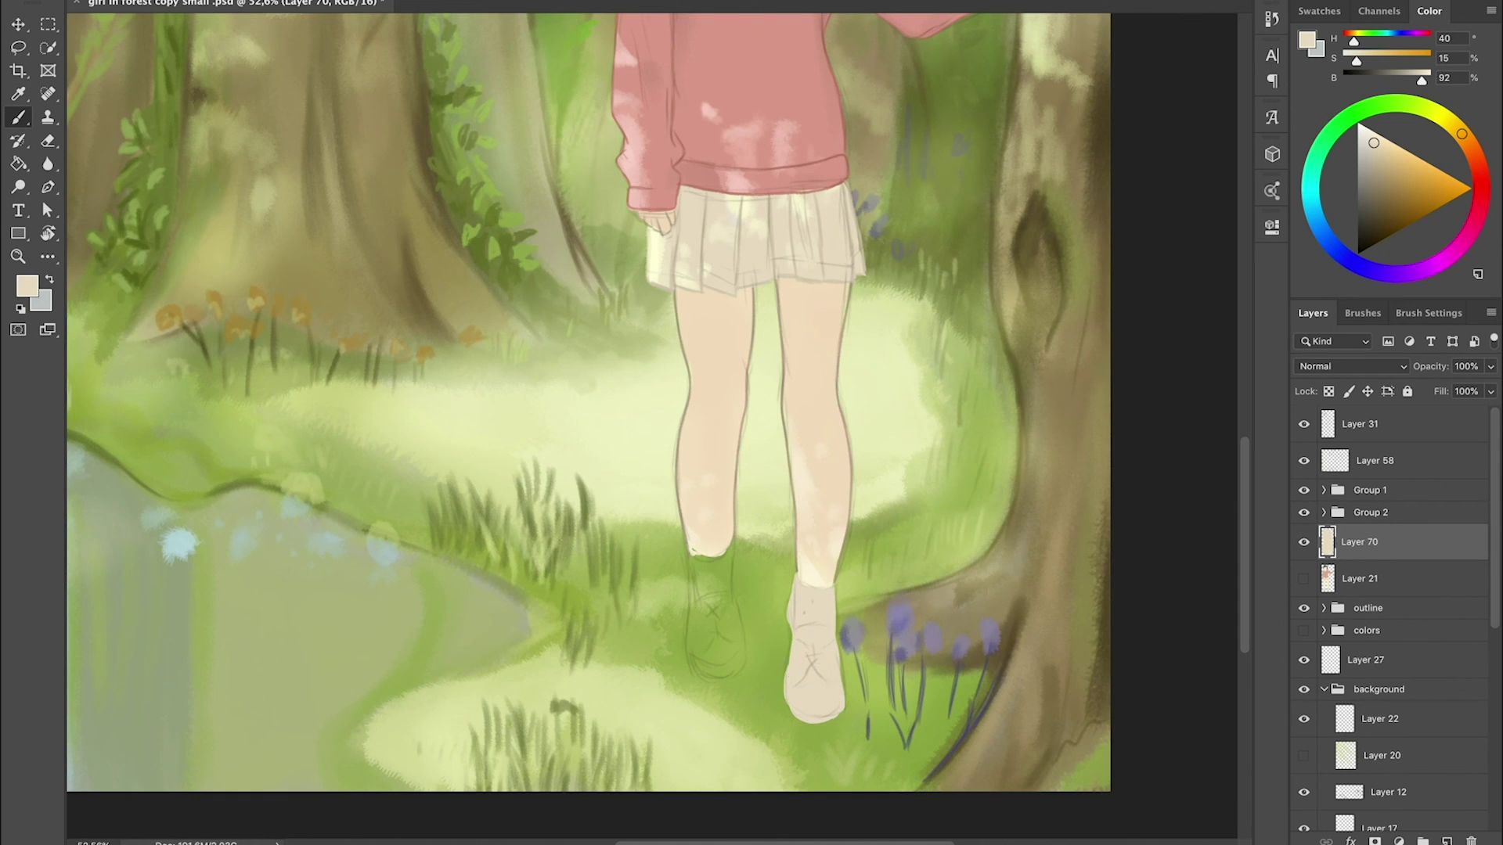
pyautogui.moveTo(697, 556); pyautogui.dragTo(704, 656)
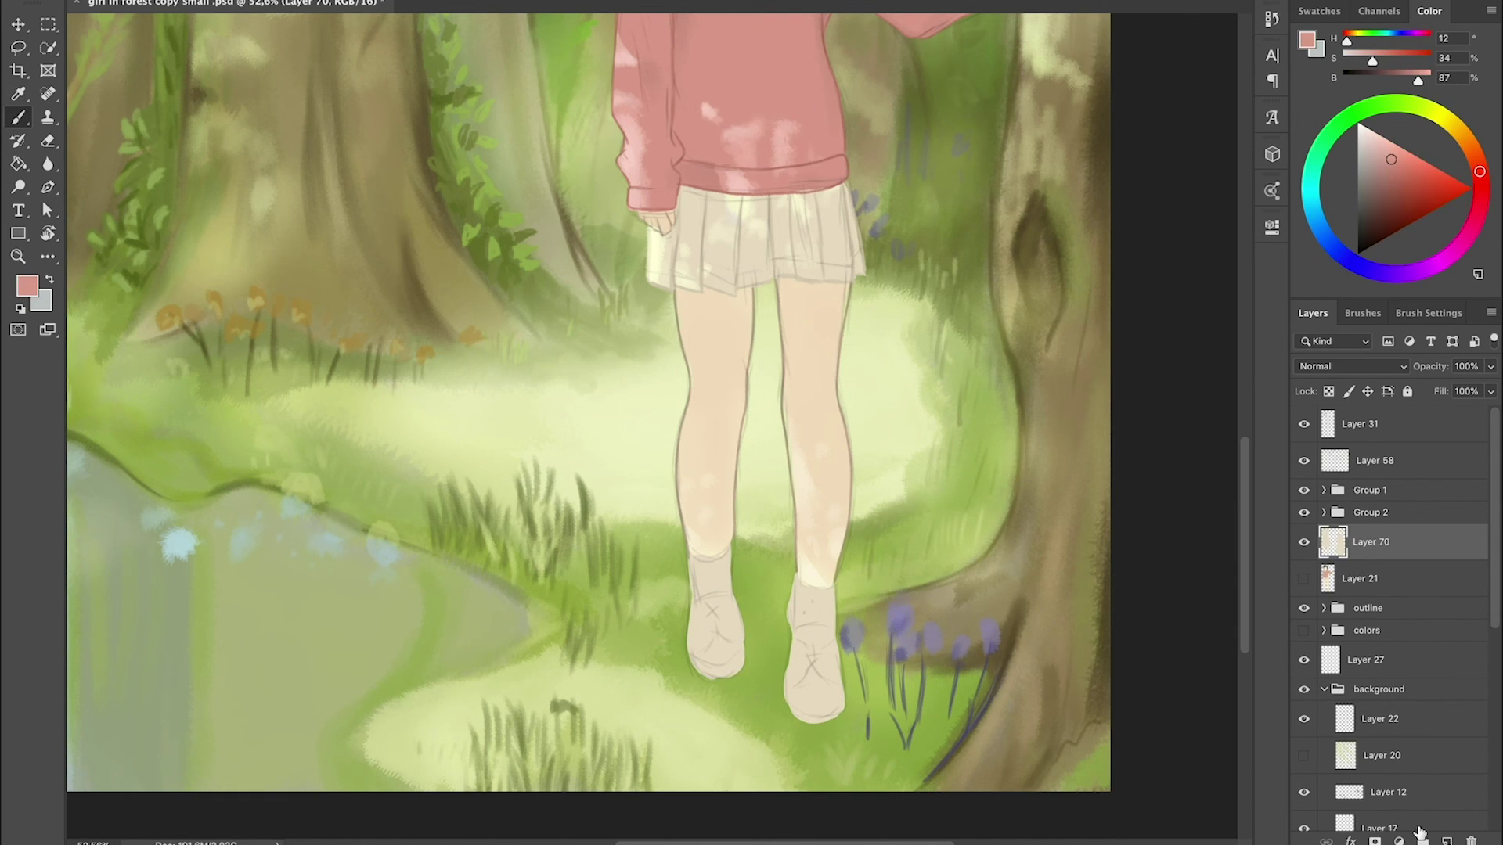
pyautogui.hotkey('ctrl', 'shift', 'alt', 'n')
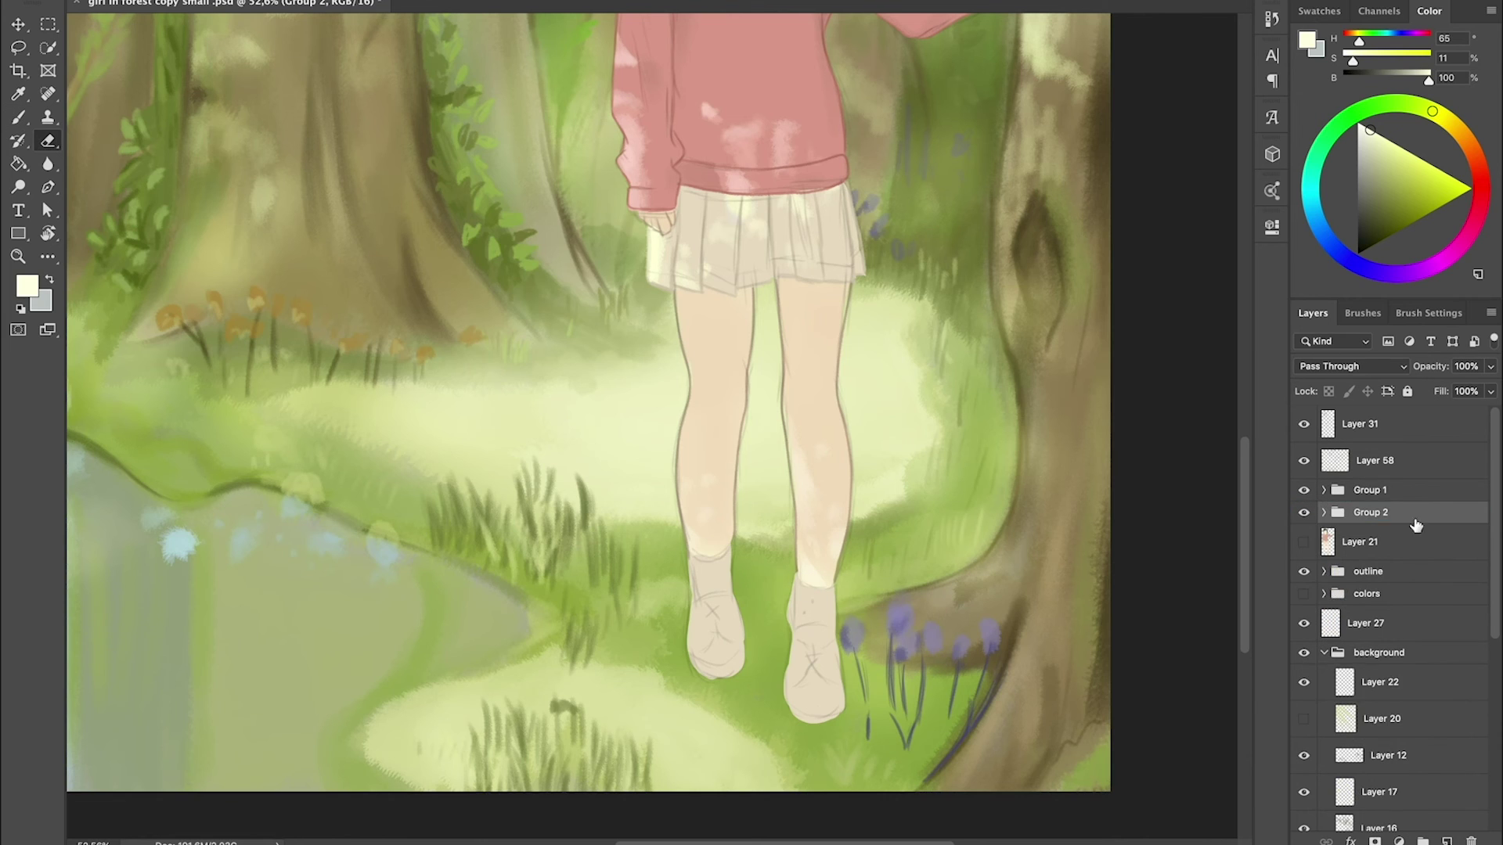
pyautogui.scroll(-2, 783, 467)
pyautogui.scroll(-3, 783, 468)
pyautogui.keyDown('alt'); pyautogui.click(712, 470); pyautogui.keyUp('alt')
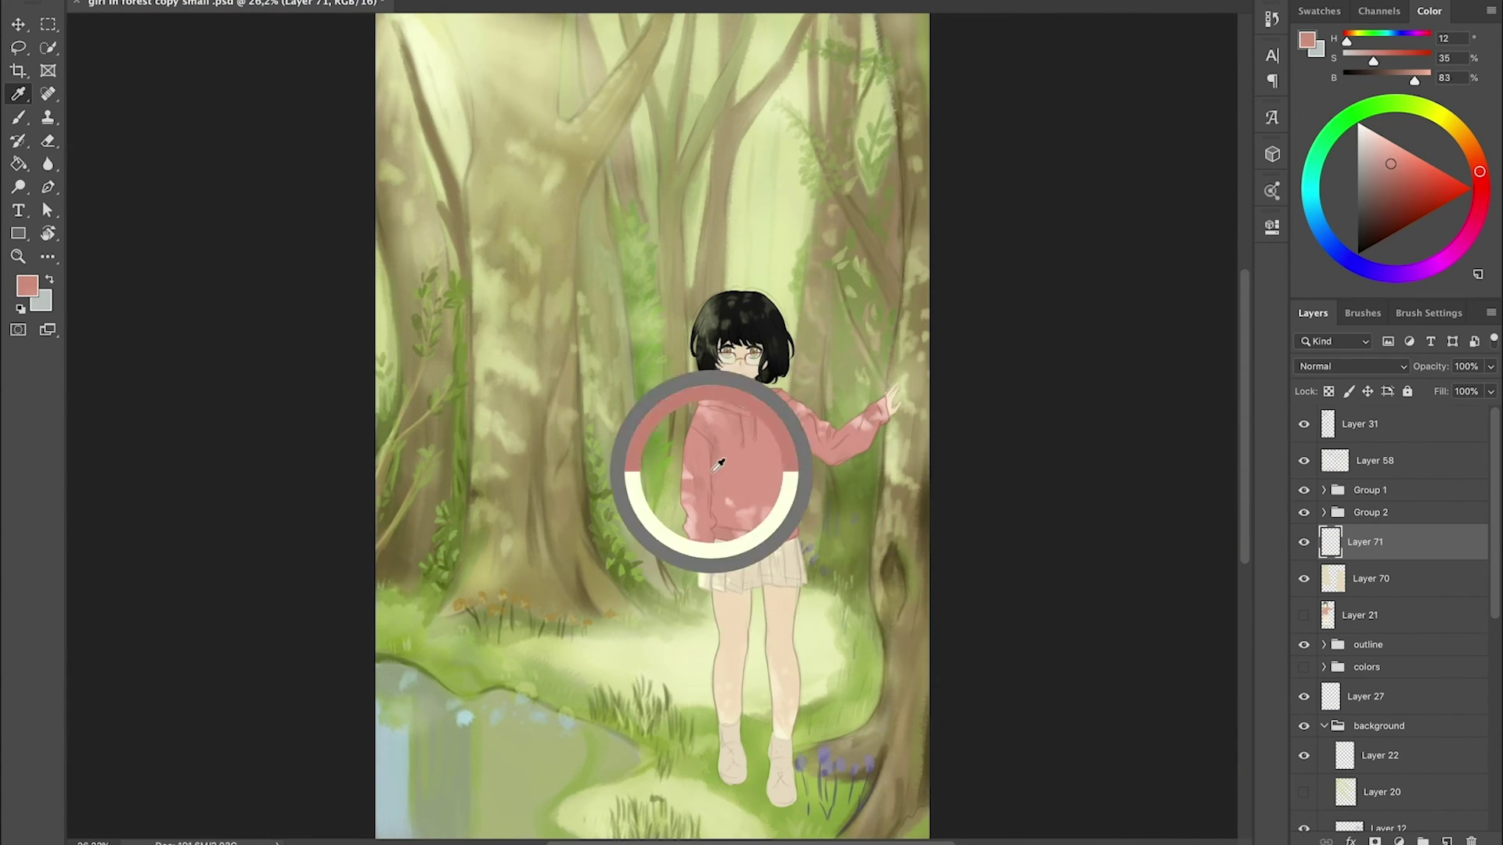
pyautogui.scroll(10, 823, 491)
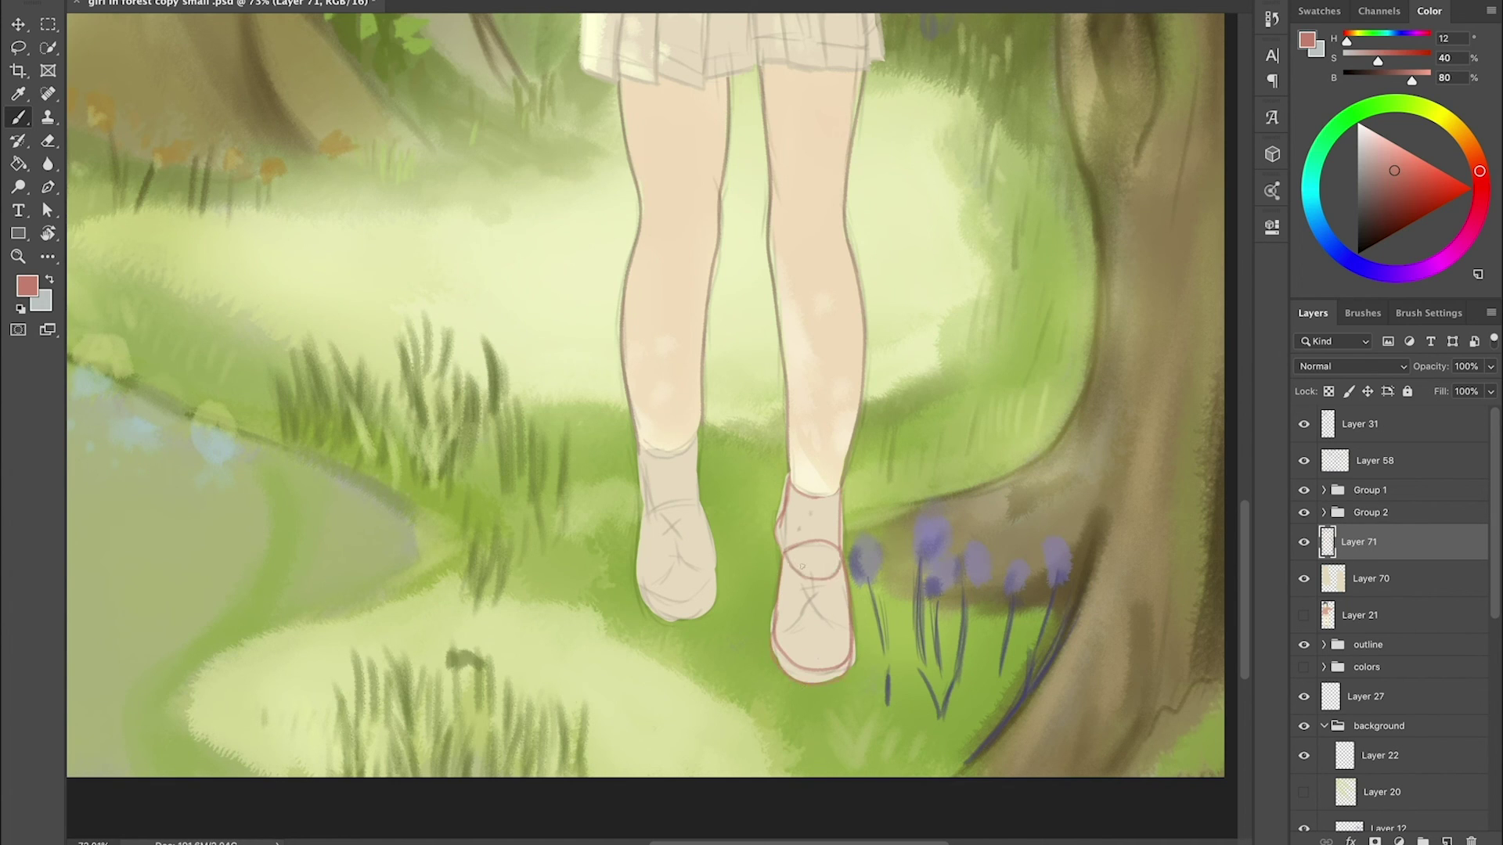
# - Draw white laces on the right shoe on a new layer, then add a clipped layer over the shoe base
pyautogui.click(1358, 123)
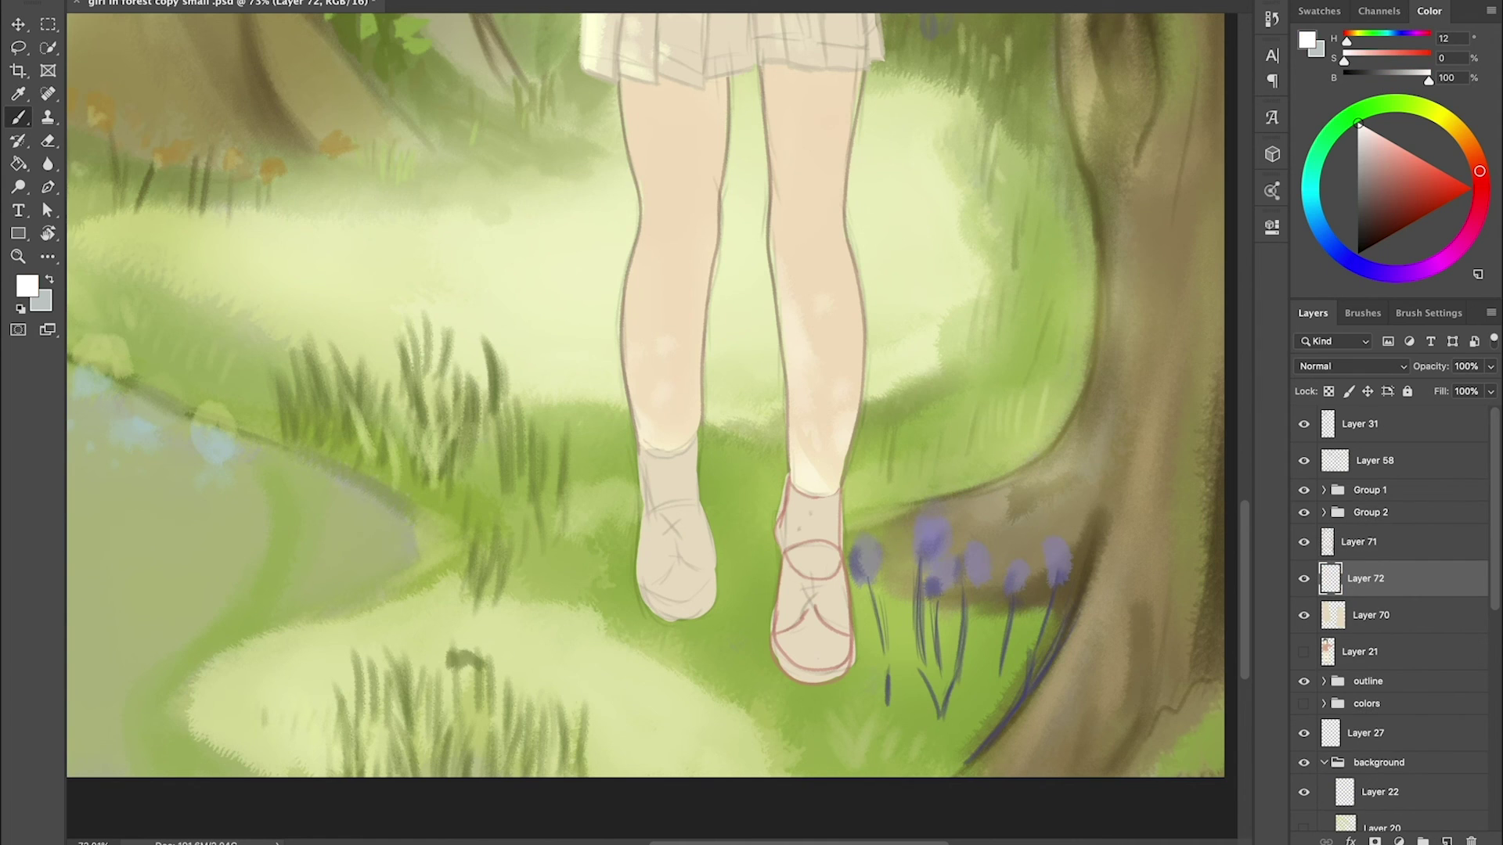
pyautogui.hotkey('ctrl', 'shift', 'alt', 'n')
pyautogui.moveTo(799, 587); pyautogui.dragTo(828, 608)
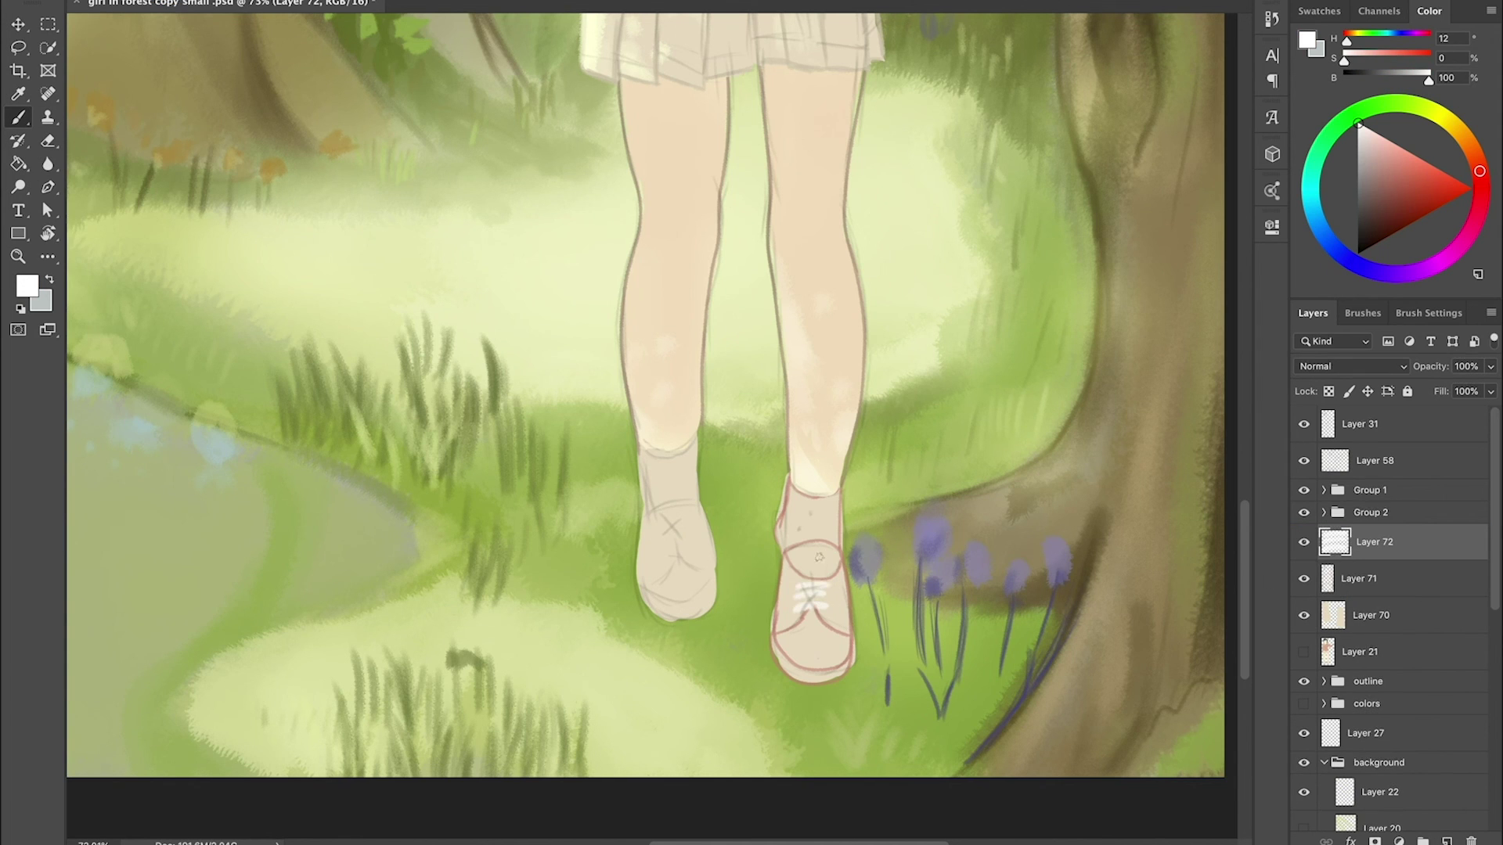
pyautogui.click(1371, 616)
pyautogui.hotkey('ctrl', 'shift', 'alt', 'n')
pyautogui.hotkey('ctrl', 'alt', 'g')
# - Select all shoe layers and stretch the shoes slightly taller with Free Transform
pyautogui.hotkey('ctrl', '0')
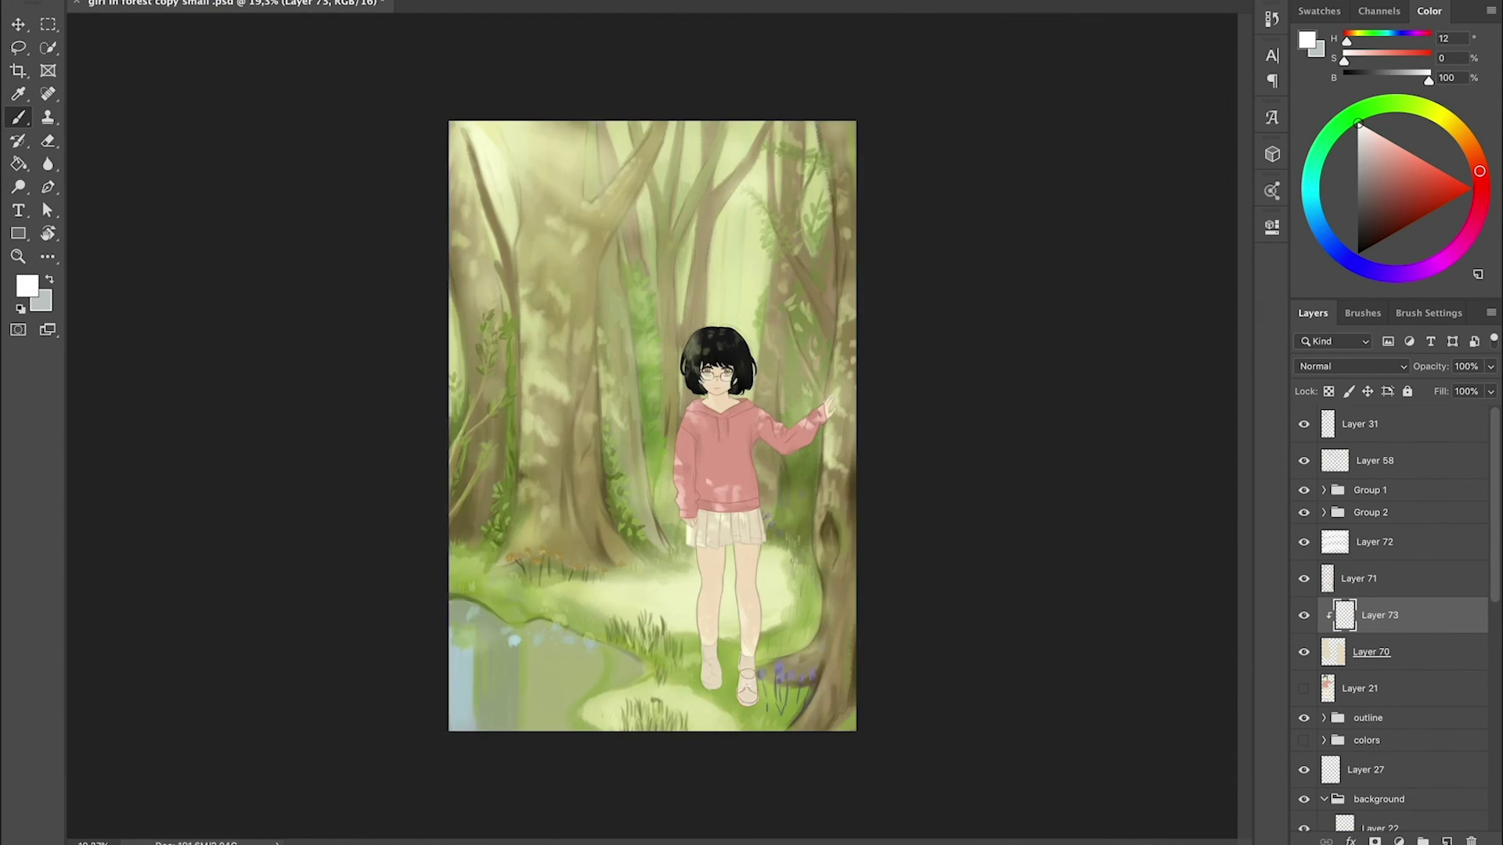
pyautogui.scroll(5, 747, 679)
pyautogui.hotkey('alt', 'shift', ']')
pyautogui.hotkey('alt', 'shift', ']')
pyautogui.hotkey('alt', 'shift', '[')
pyautogui.hotkey('ctrl', 't')
pyautogui.moveTo(752, 708); pyautogui.dragTo(752, 681)
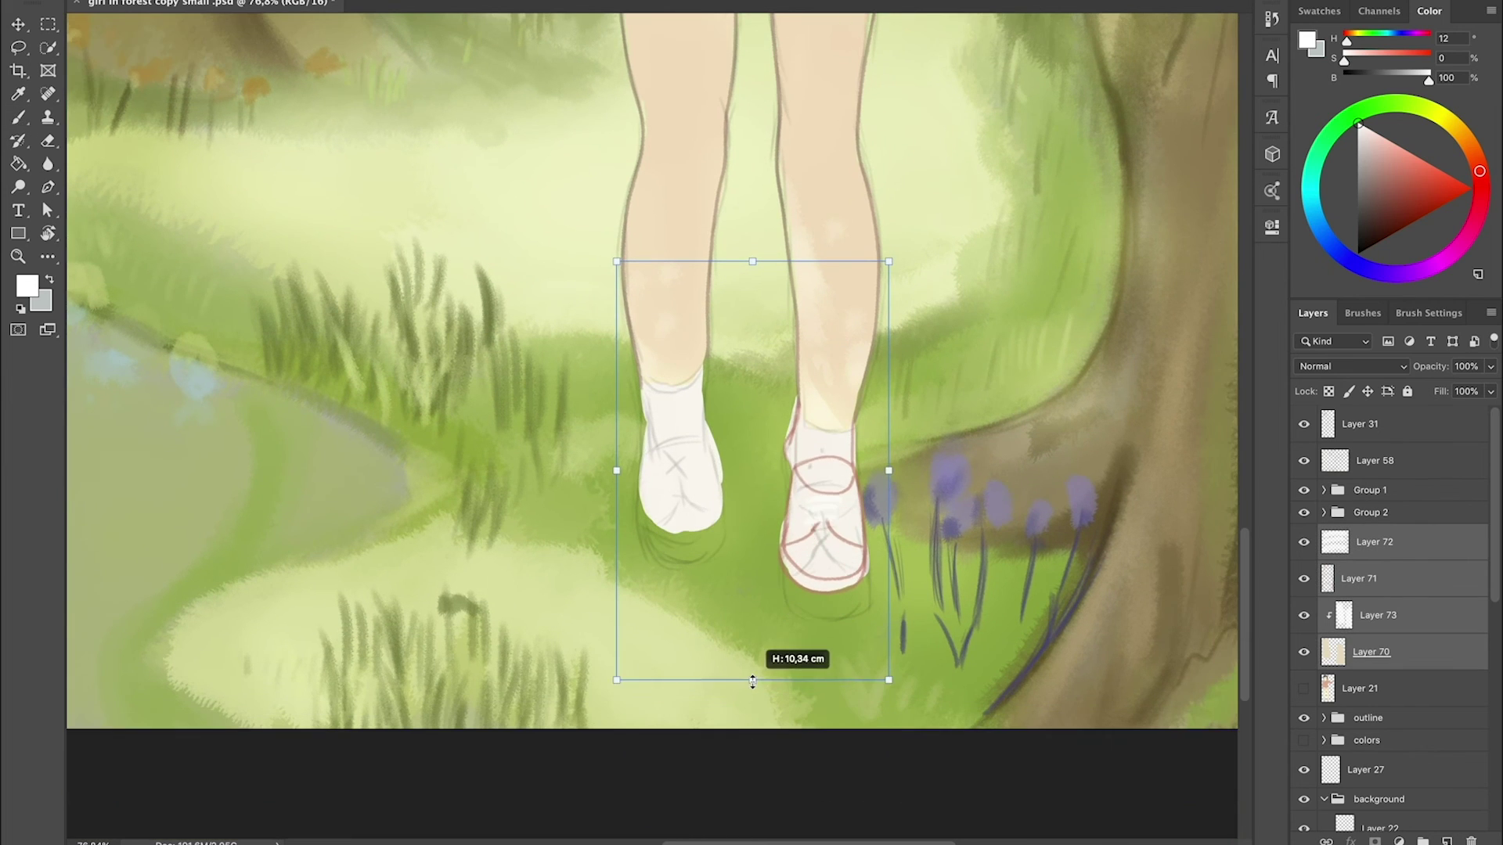
pyautogui.press('Return')
pyautogui.press('b')
# - Hide the white laces, draw pink laces on the left shoe, and erase on the beige base layer
pyautogui.click(1346, 579)
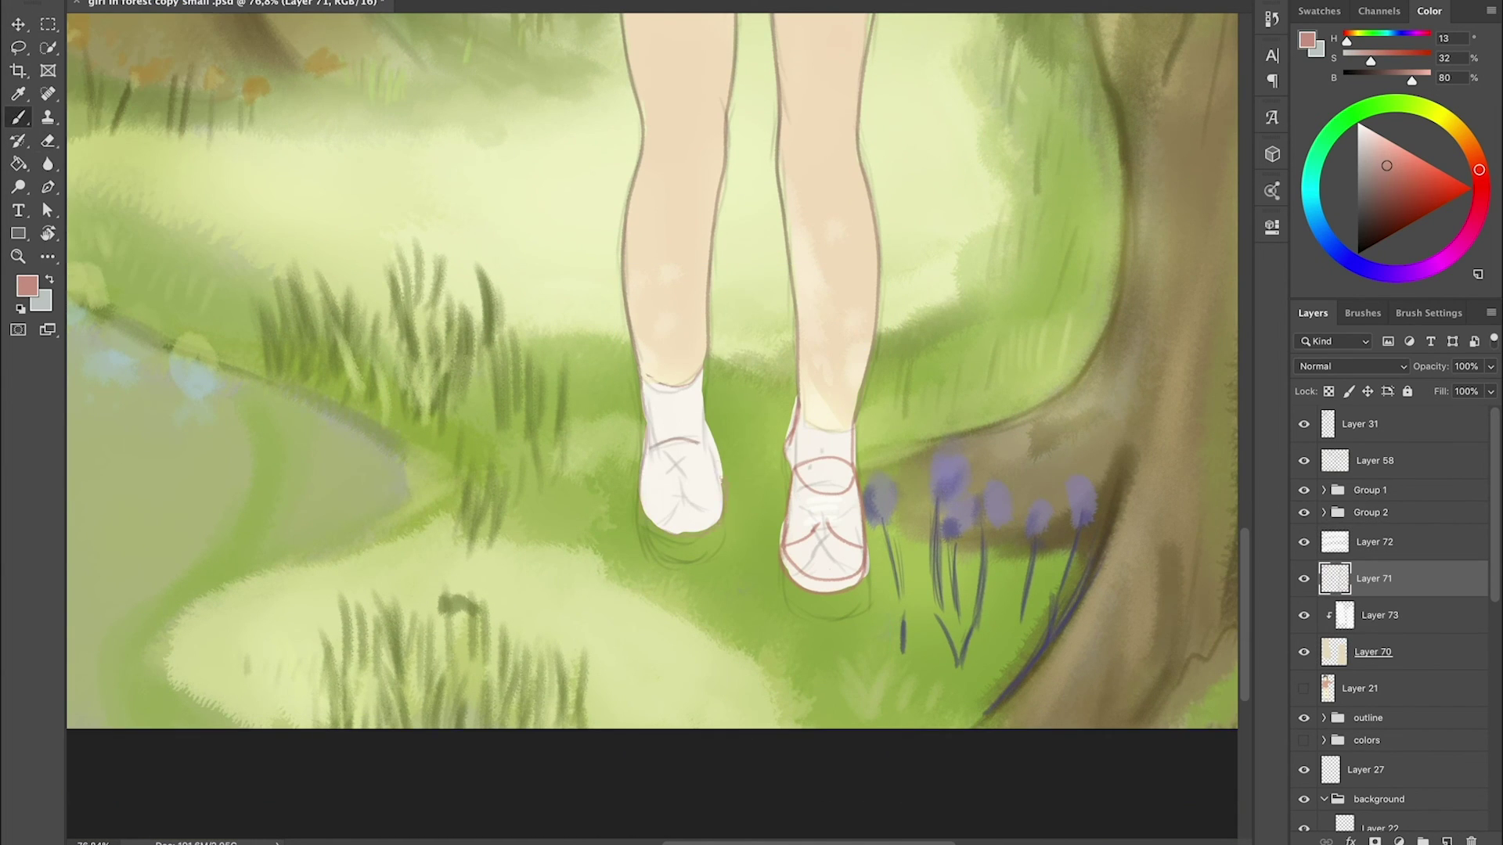
pyautogui.click(1303, 541)
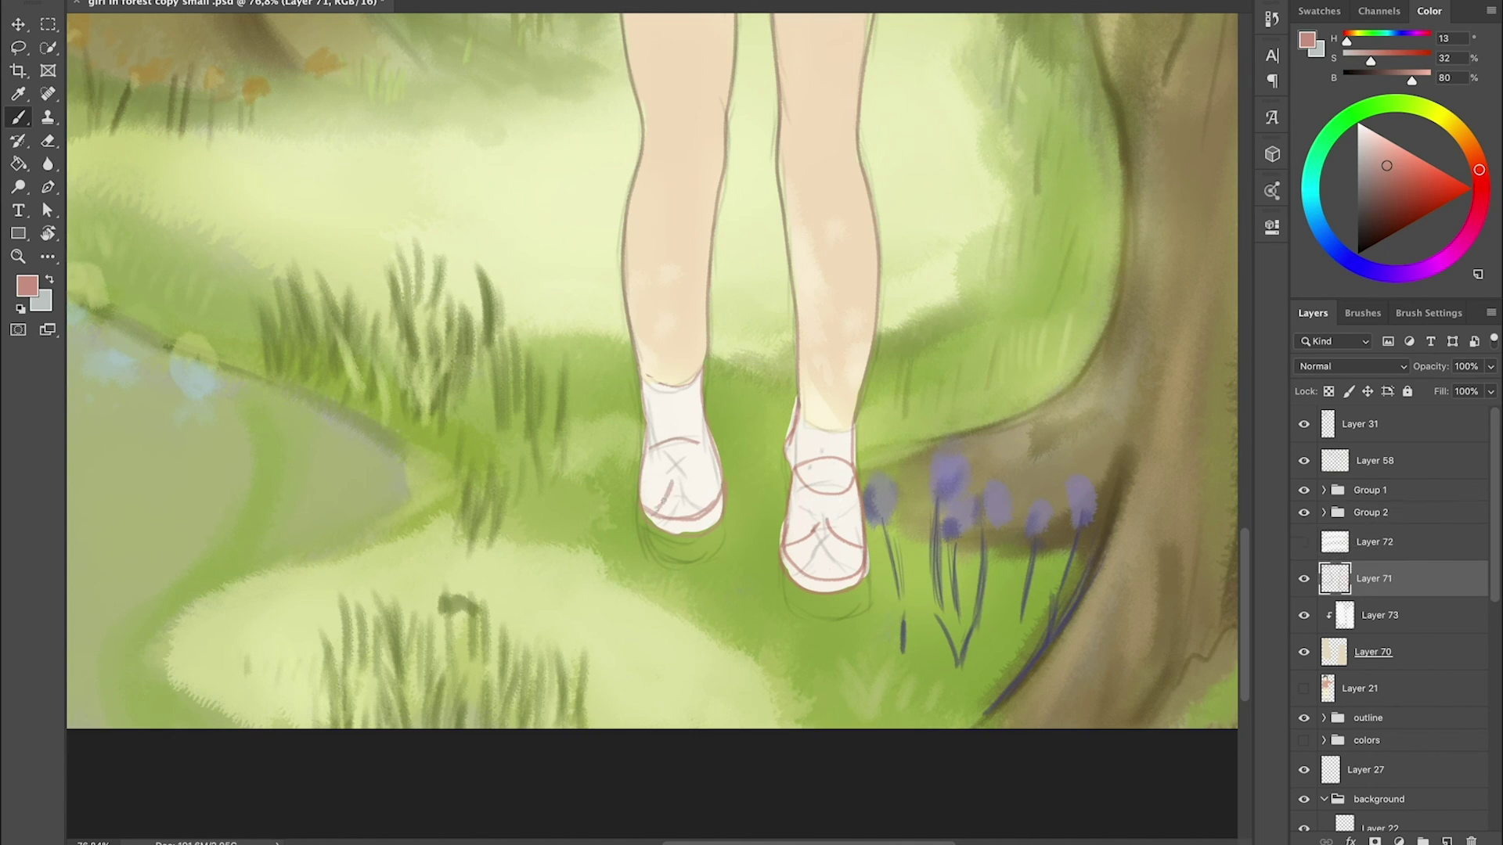
pyautogui.moveTo(664, 483); pyautogui.dragTo(687, 461)
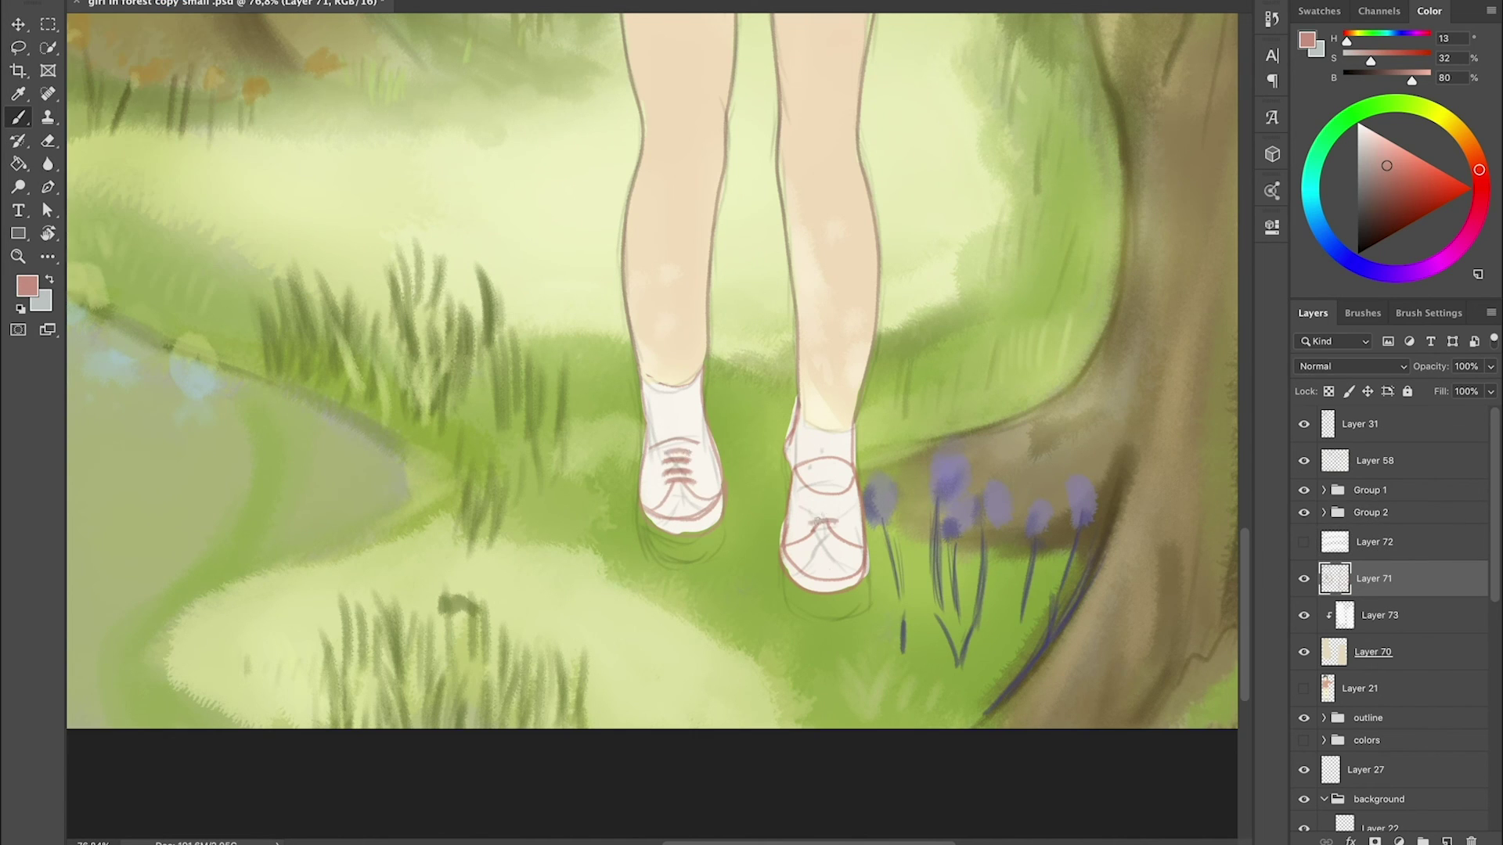
pyautogui.click(1373, 652)
pyautogui.press('e')
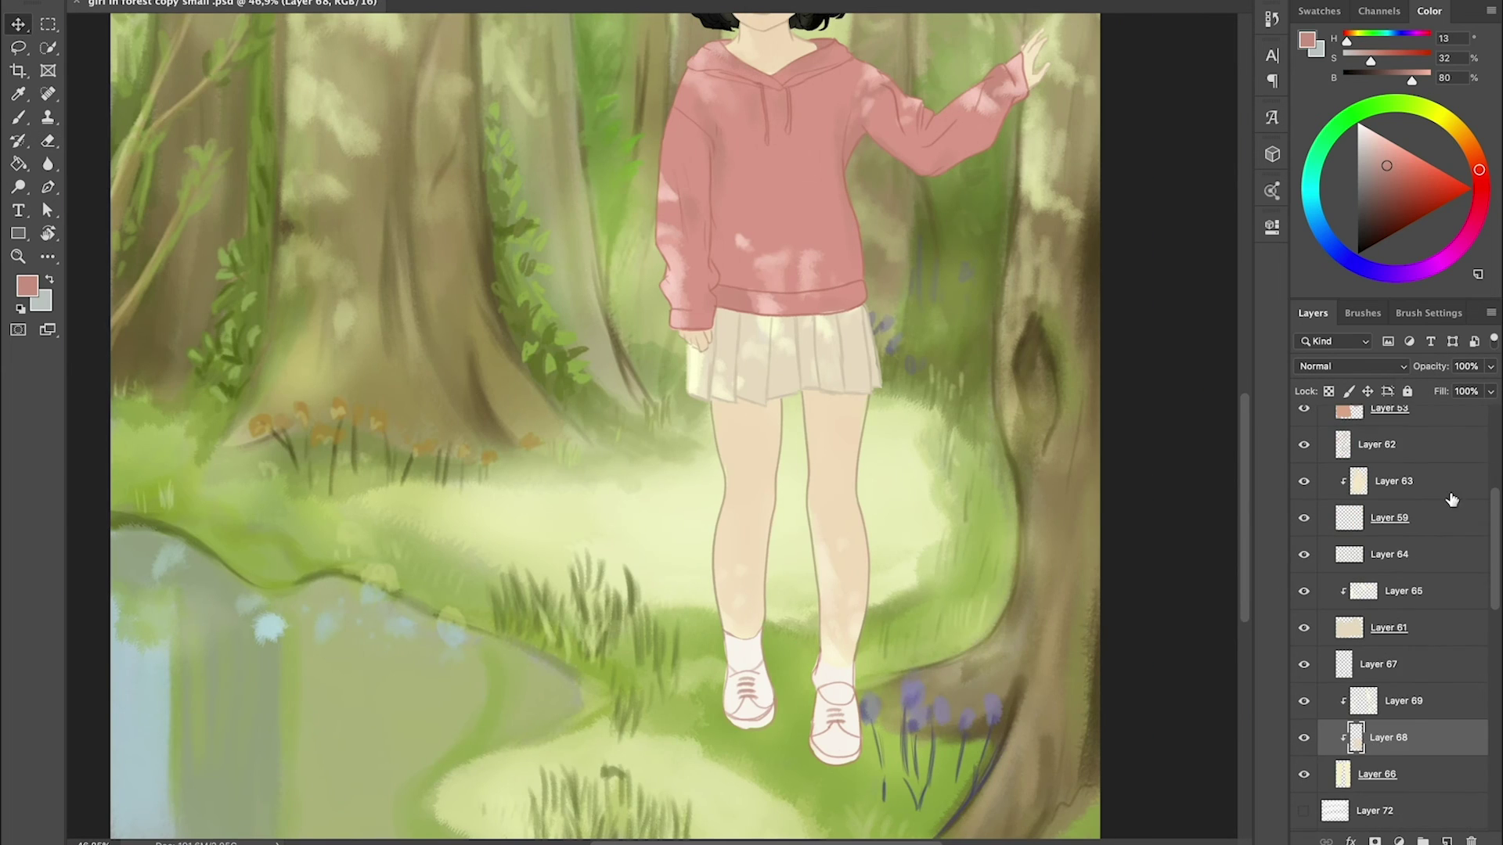
pyautogui.scroll(5, 810, 680)
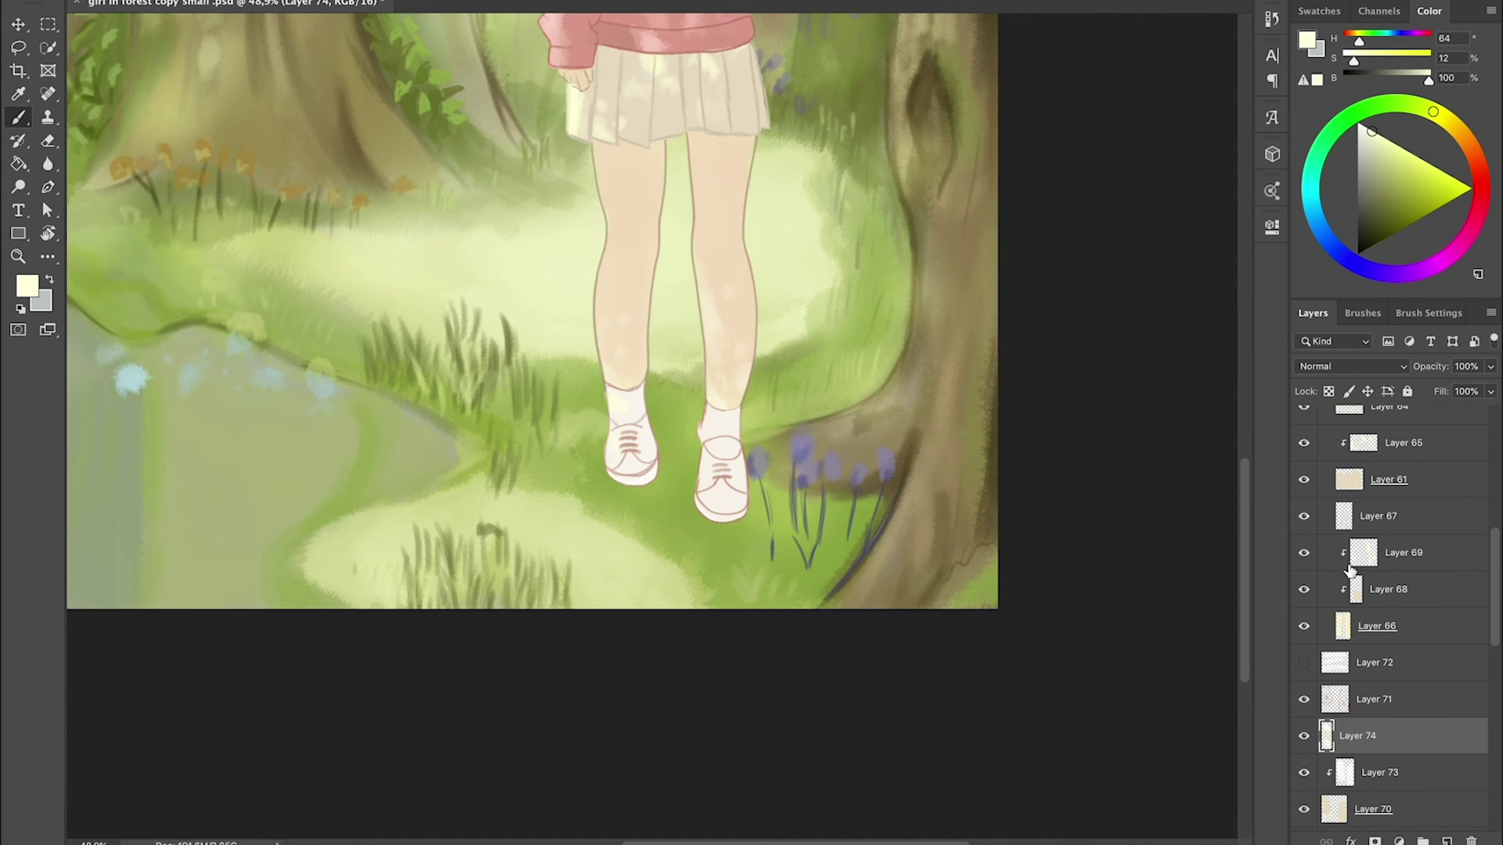
pyautogui.click(1351, 366)
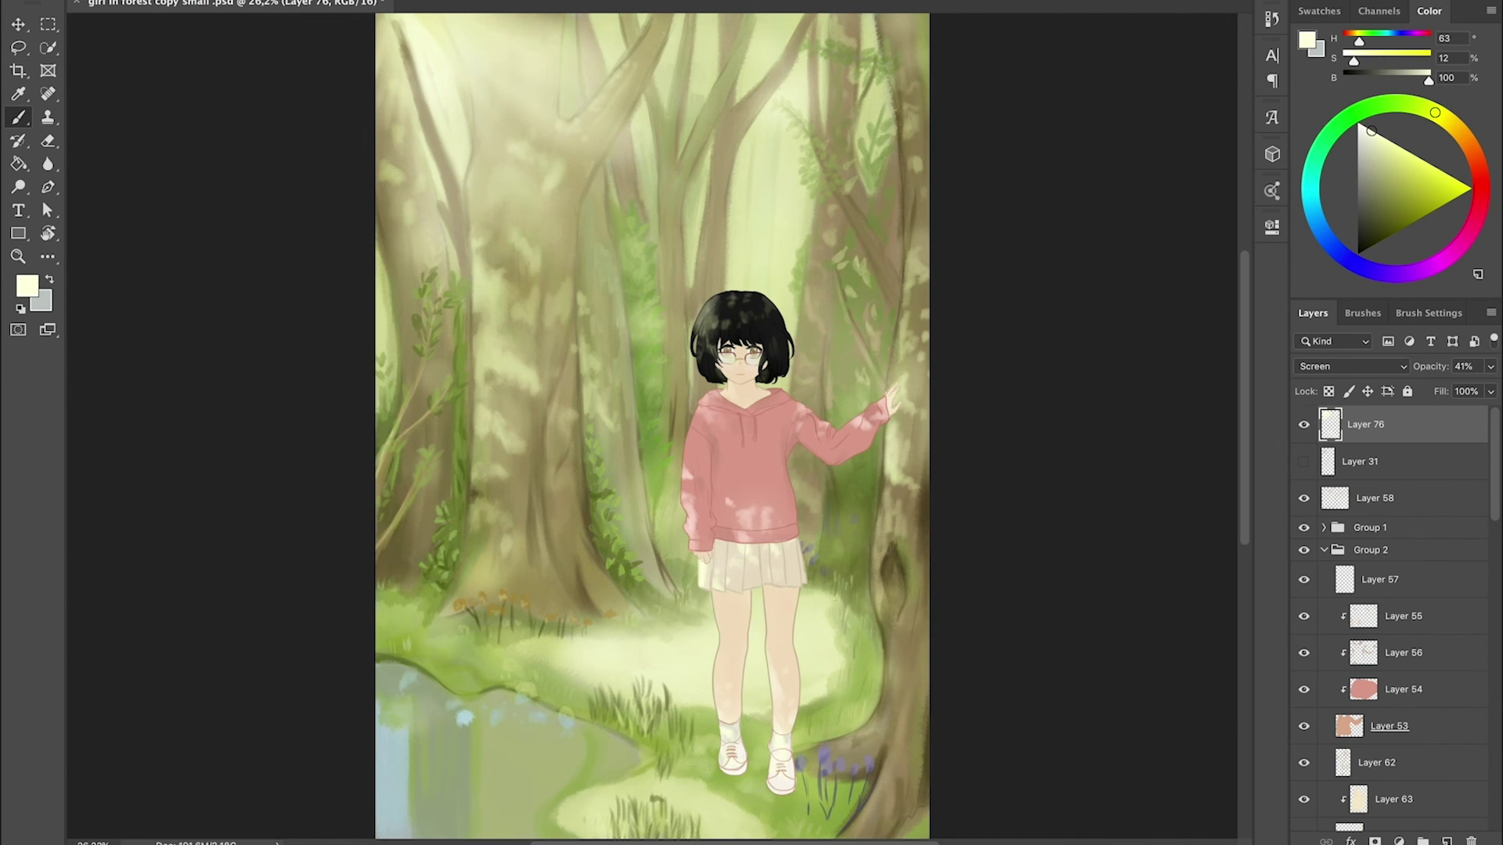
# - Sample a light forest green, save, then select Layer 69 and sample a pale yellow to paint
pyautogui.keyDown('alt'); pyautogui.click(775, 213); pyautogui.keyUp('alt')
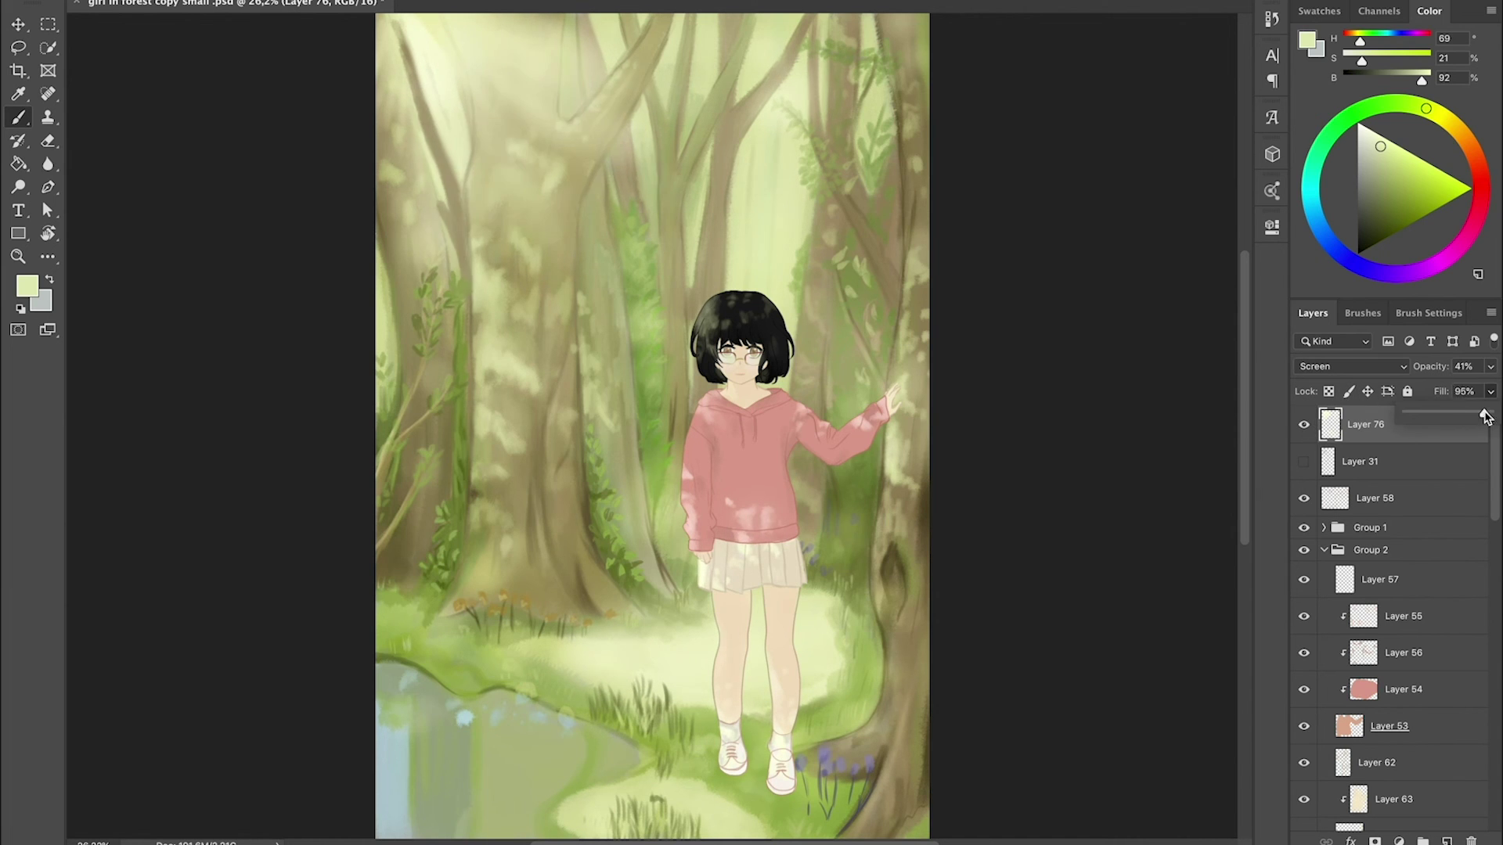
pyautogui.hotkey('ctrl', 's')
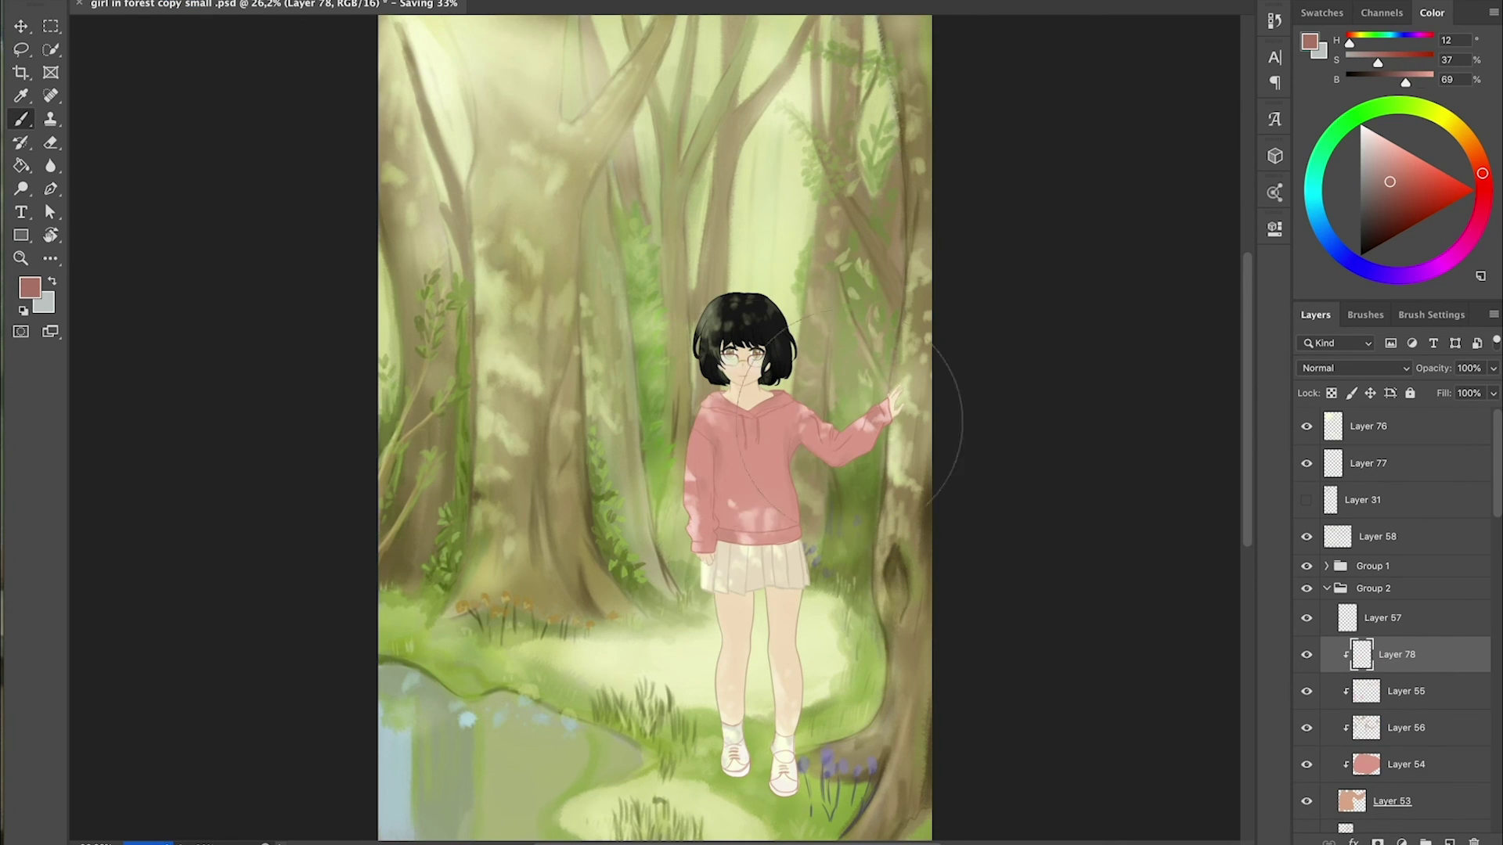
pyautogui.press('e')
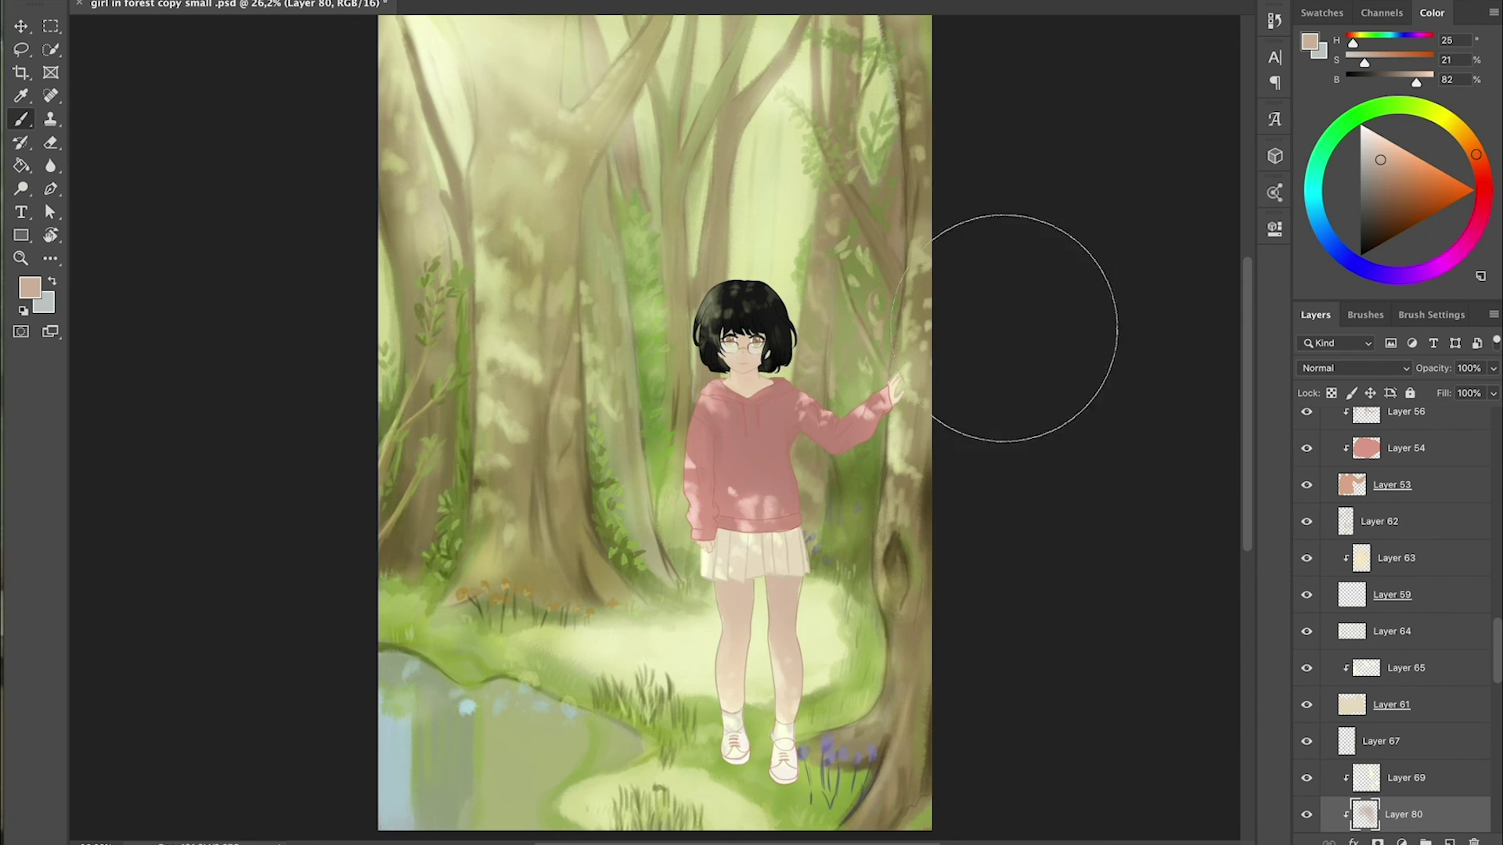
pyautogui.press('v')
pyautogui.click(1331, 786)
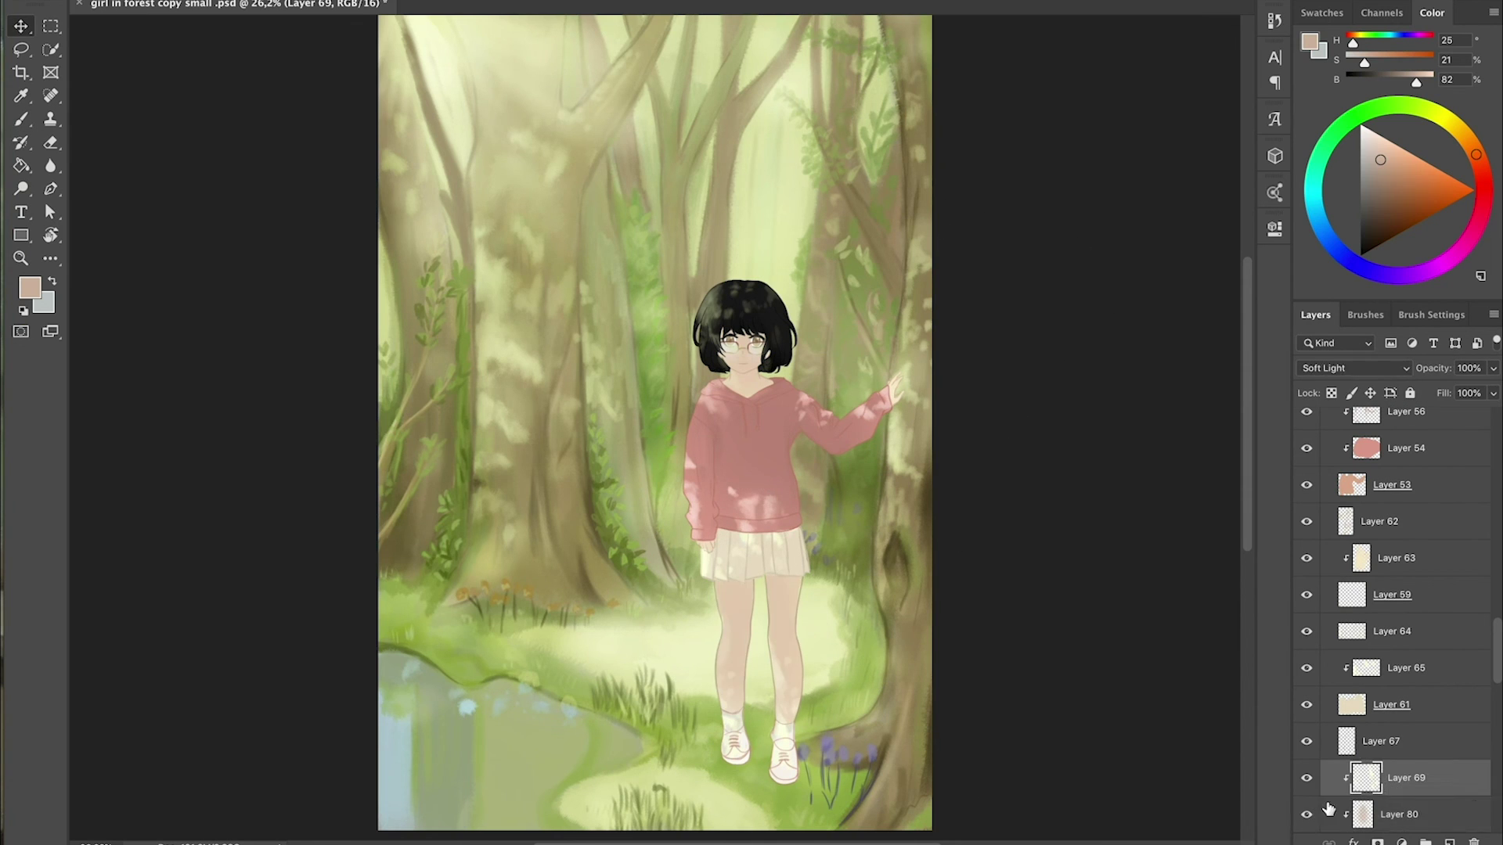
pyautogui.press('i')
pyautogui.click(707, 305)
pyautogui.press('b')
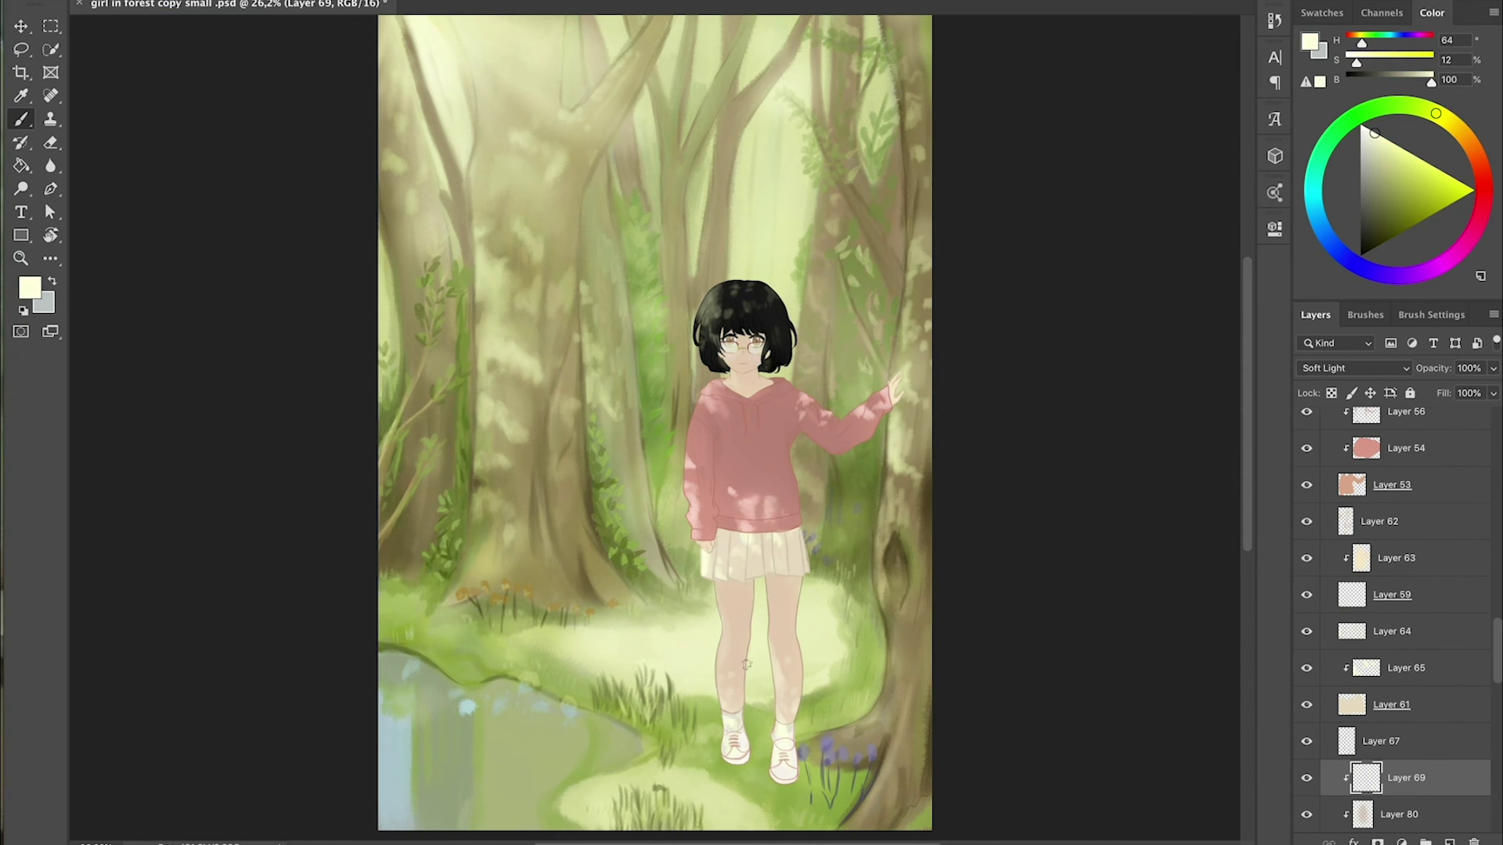